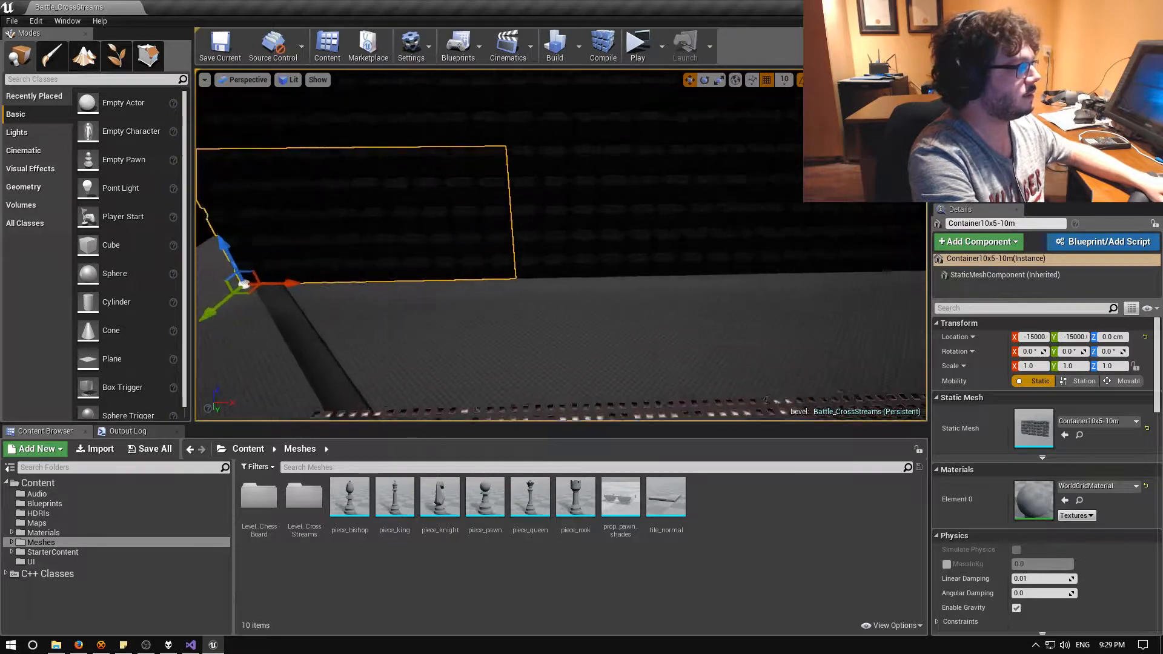
Examine the stacked container wall segments, the floor and the patterned grid in the Battle_CrossStreams level.
{"action": "left_click", "coordinate": [606, 230]}
{"action": "left_click", "coordinate": [860, 243]}
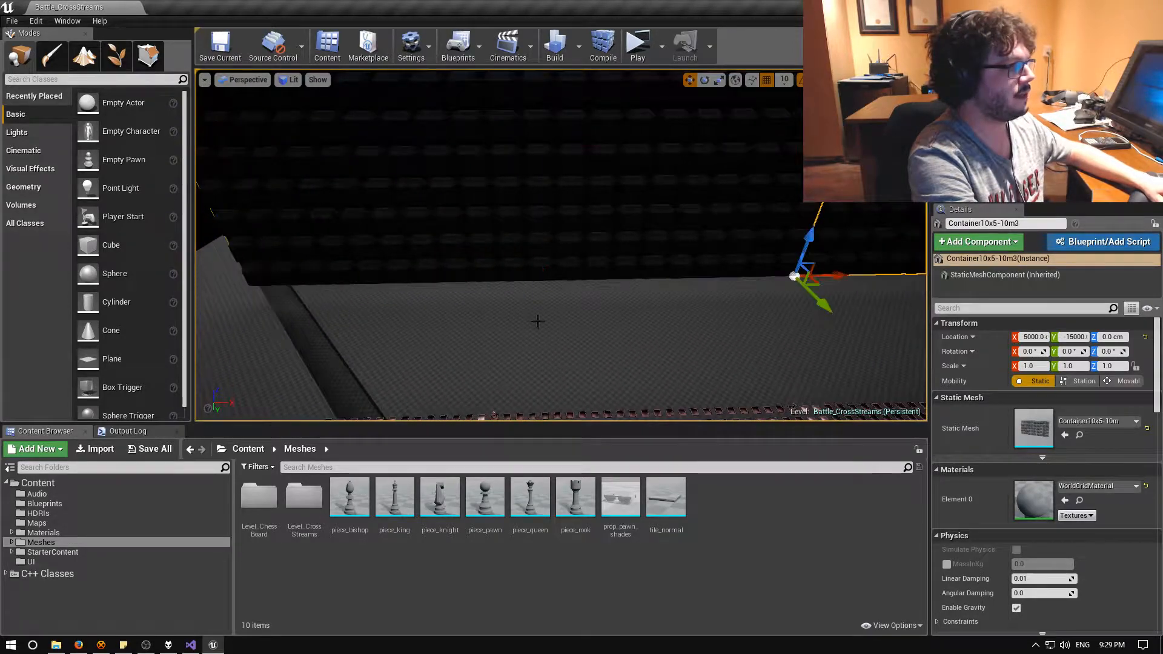
{"action": "key", "text": "s"}
{"action": "right_click_drag", "start_coordinate": [860, 242], "coordinate": [908, 243]}
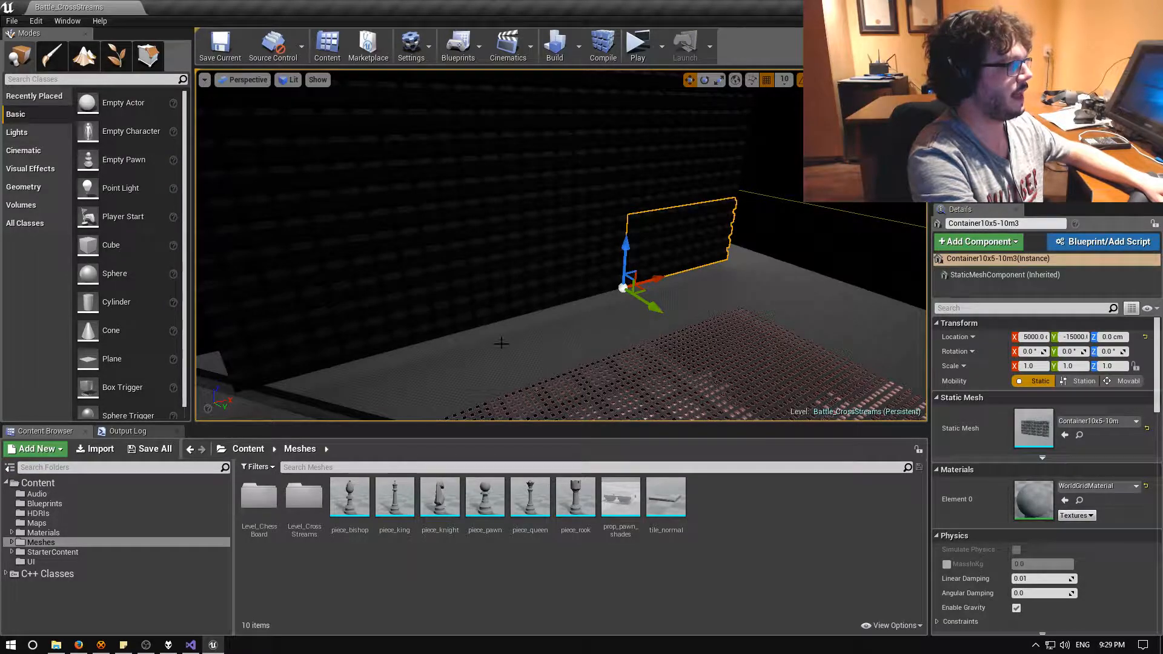
{"action": "right_click_drag", "start_coordinate": [502, 343], "coordinate": [538, 331]}
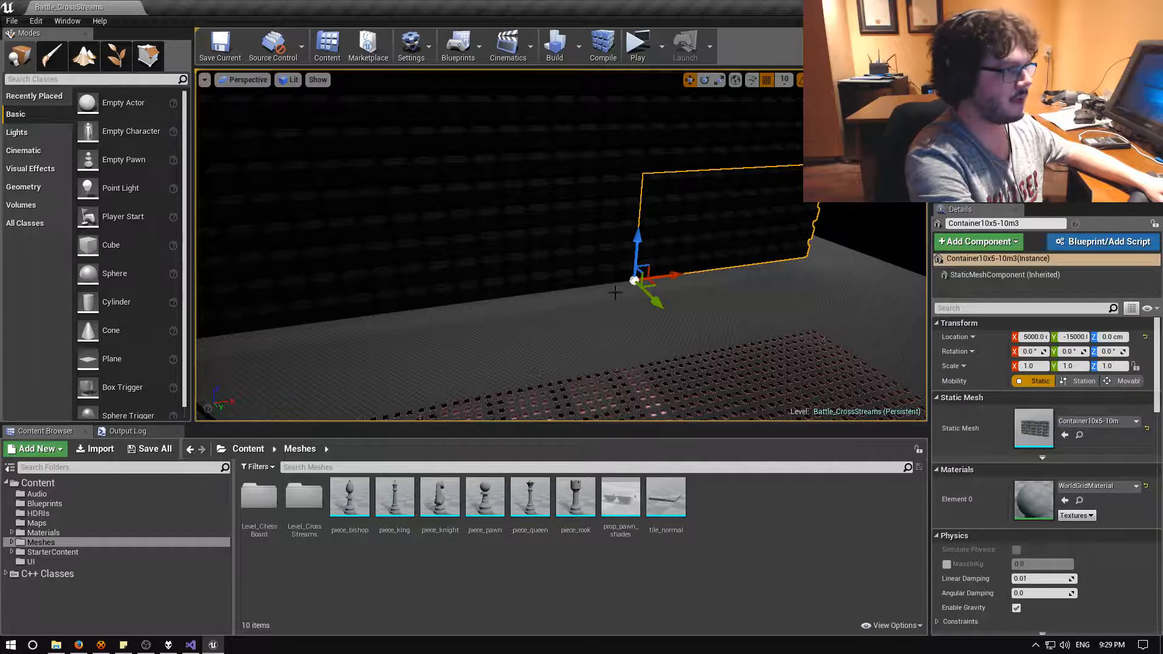
{"action": "right_click_drag", "start_coordinate": [615, 293], "coordinate": [657, 134]}
{"action": "left_click", "coordinate": [624, 286]}
{"action": "left_click", "coordinate": [630, 194]}
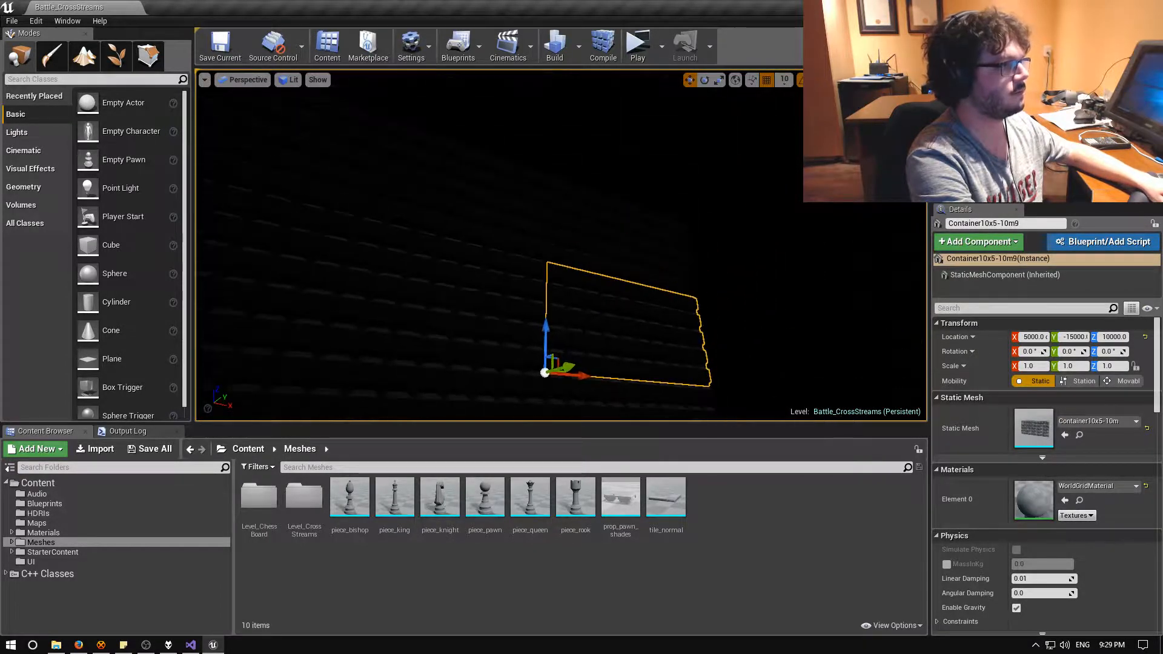
{"action": "left_click", "coordinate": [630, 246]}
{"action": "right_click_drag", "start_coordinate": [631, 246], "coordinate": [558, 410]}
{"action": "left_click", "coordinate": [629, 315]}
{"action": "key", "text": "s"}
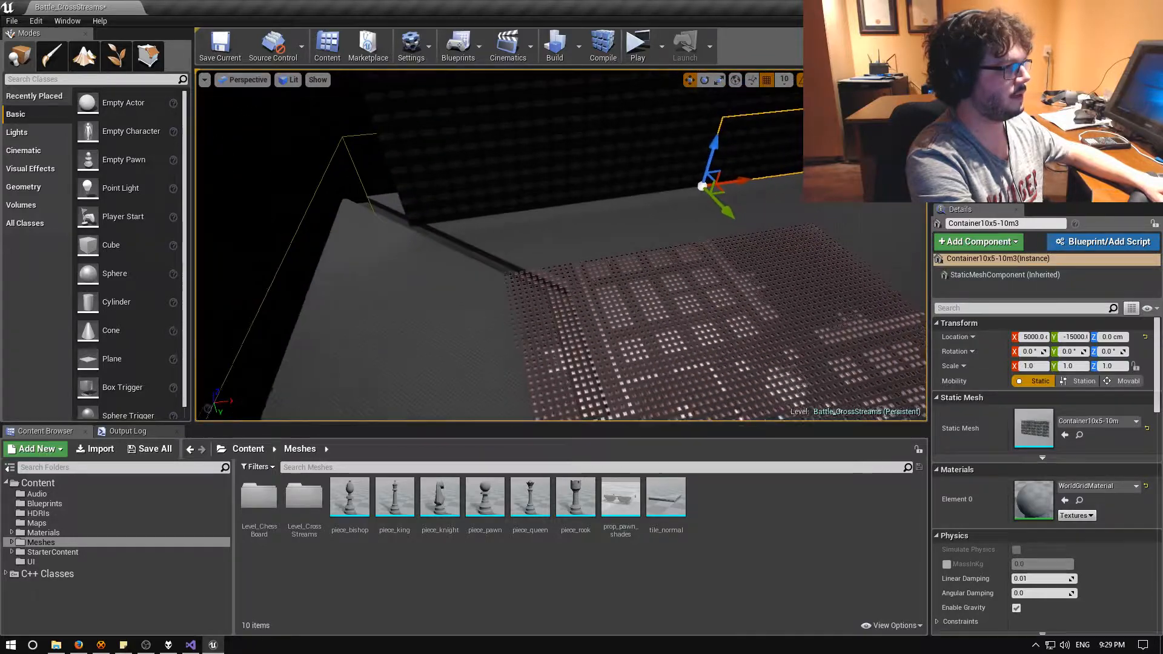
{"action": "right_click_drag", "start_coordinate": [570, 312], "coordinate": [596, 317]}
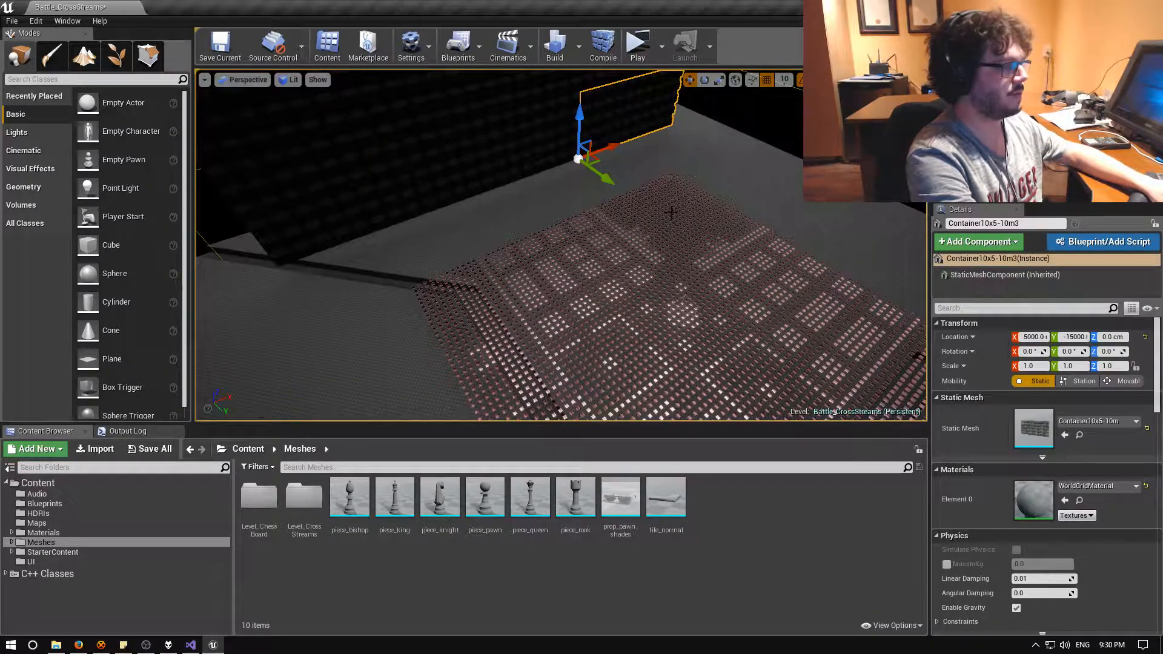
{"action": "right_click_drag", "start_coordinate": [670, 212], "coordinate": [522, 240]}
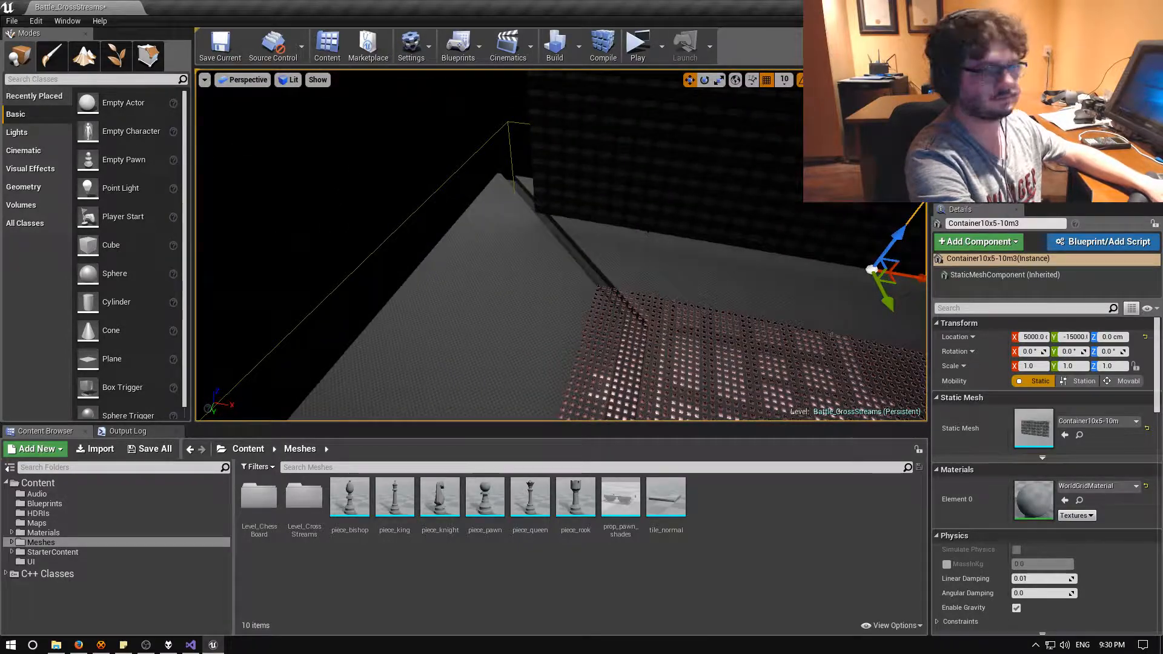
{"action": "right_click_drag", "start_coordinate": [764, 257], "coordinate": [786, 254]}
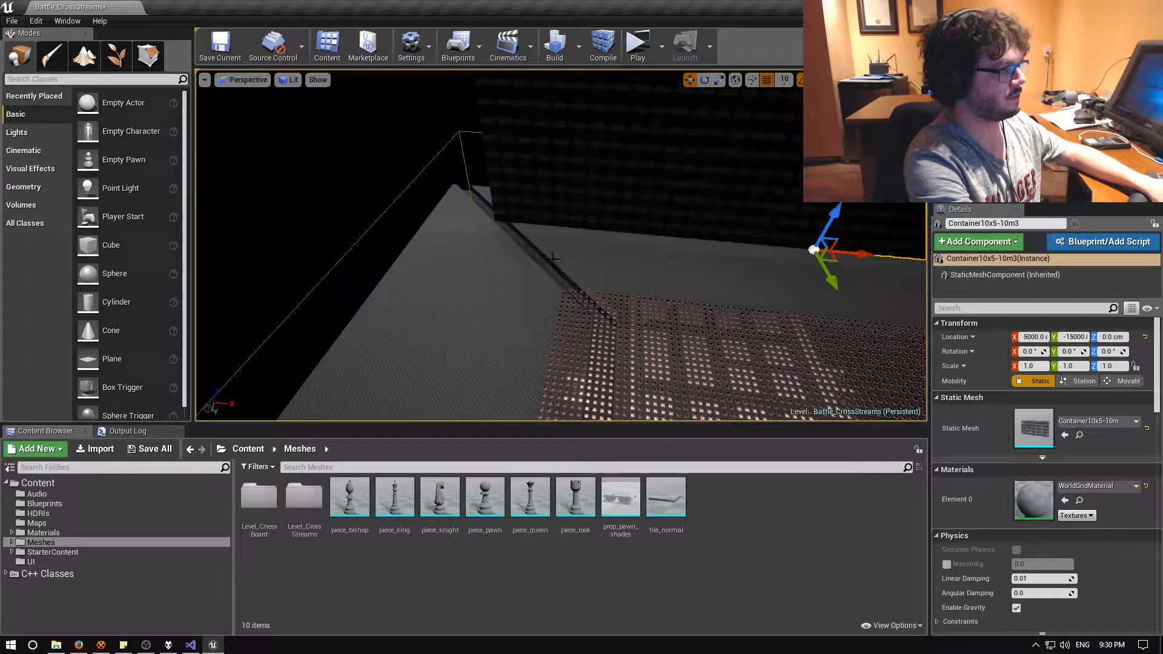
{"action": "right_click_drag", "start_coordinate": [521, 237], "coordinate": [521, 330]}
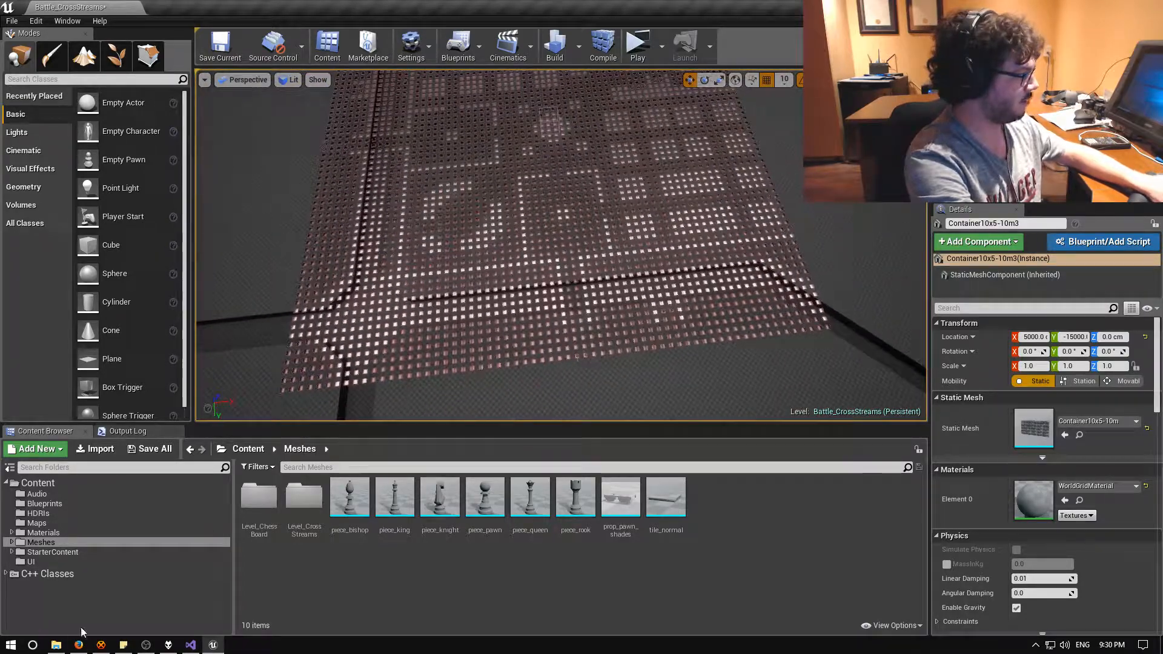
View the 3D Dot Game Heroes reference image in Firefox and compare it with the container wall back in Unreal Editor.
{"action": "left_click", "coordinate": [78, 643]}
{"action": "left_click", "coordinate": [470, 24]}
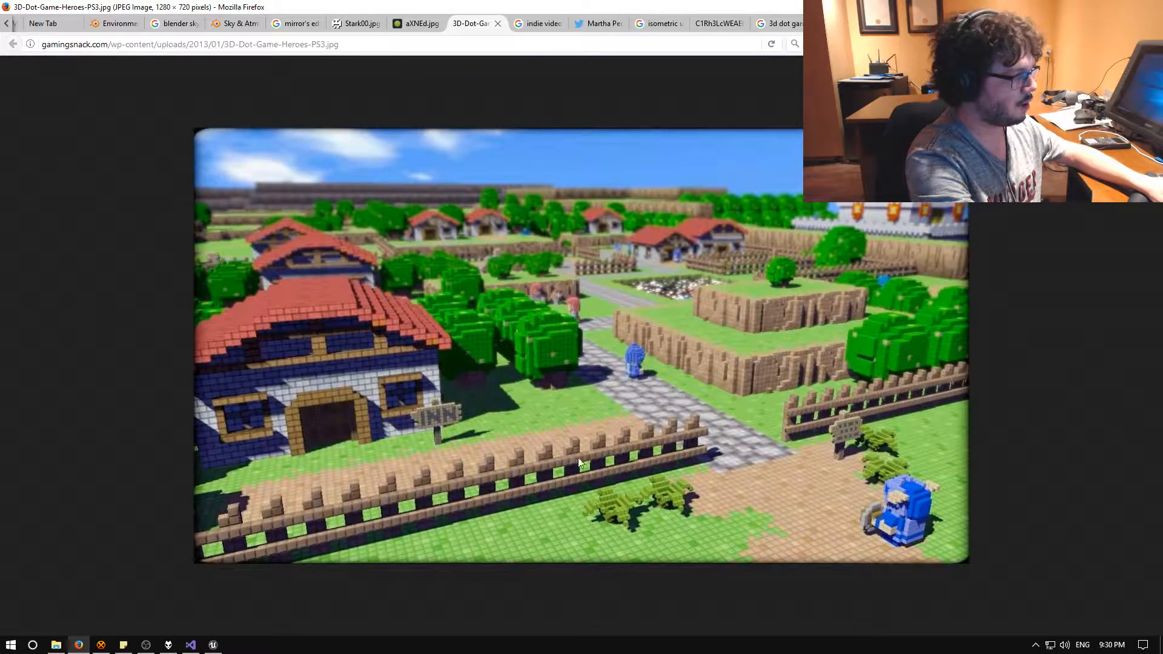
{"action": "key", "text": "alt+Tab"}
{"action": "right_click_drag", "start_coordinate": [546, 290], "coordinate": [562, 153]}
{"action": "key", "text": "w"}
{"action": "key", "text": "d"}
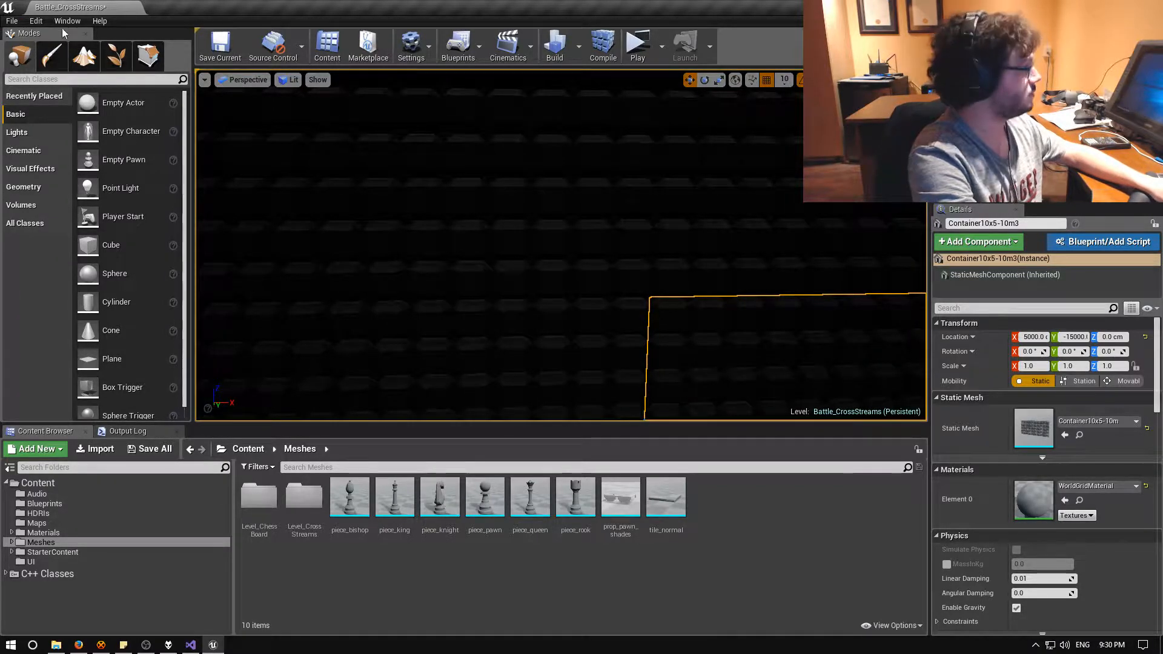
Open the recent level Battle_ChessBoard without saving the changes to Battle_CrossStreams.
{"action": "left_click", "coordinate": [11, 21]}
{"action": "mouse_move", "coordinate": [94, 349]}
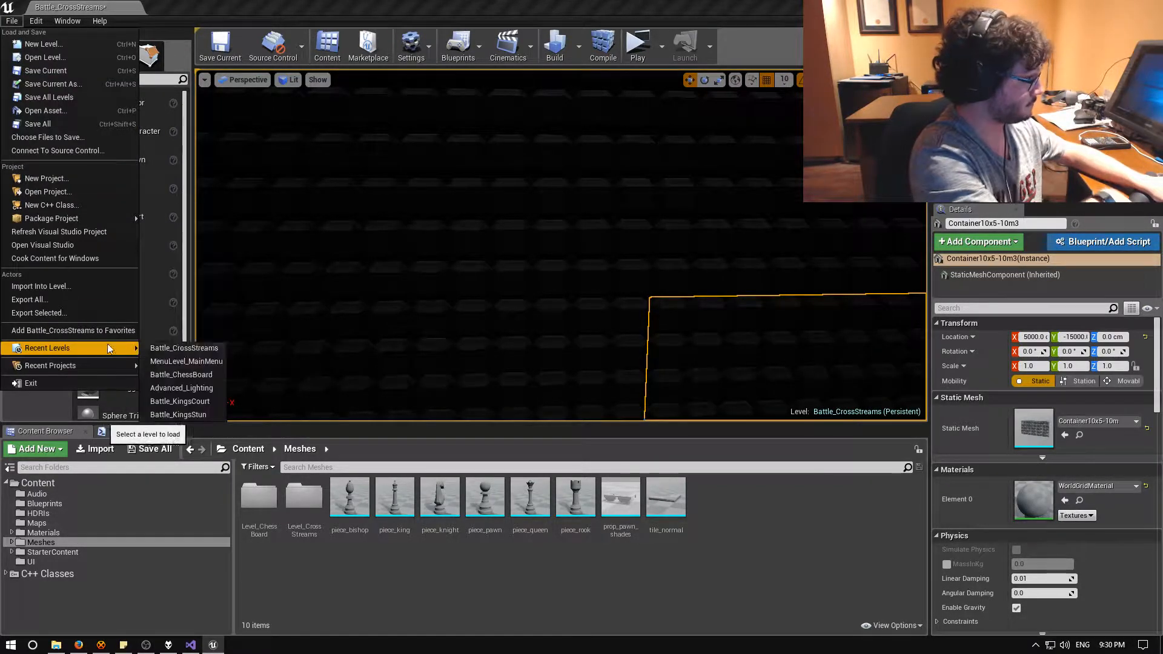
{"action": "left_click", "coordinate": [183, 374]}
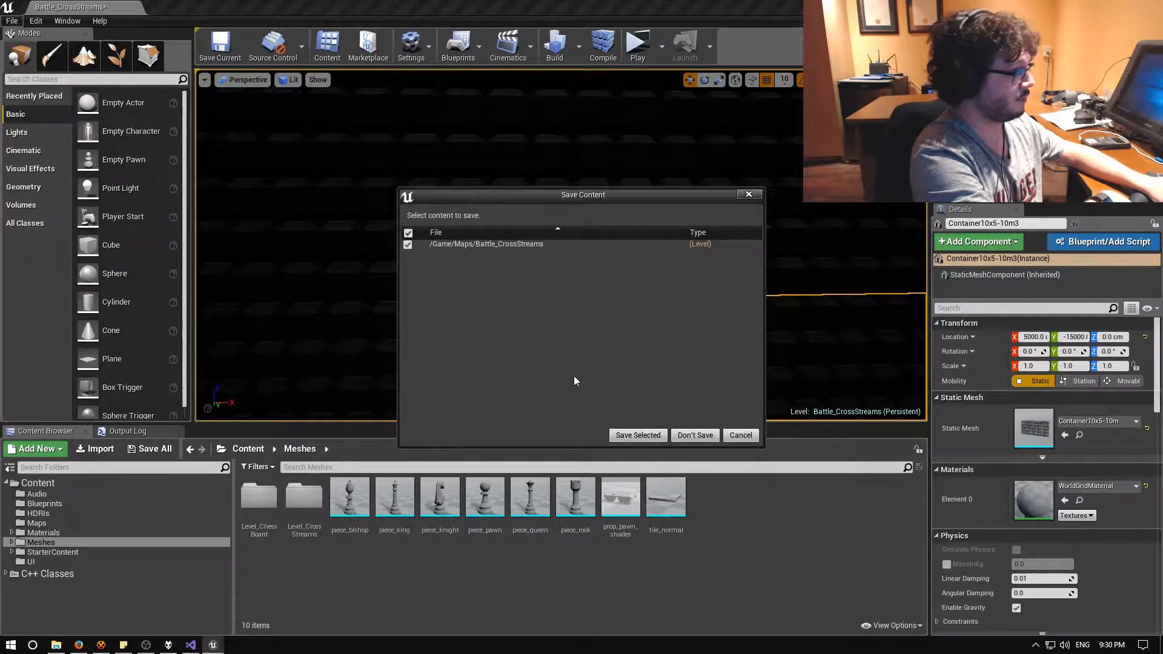
{"action": "left_click", "coordinate": [694, 435]}
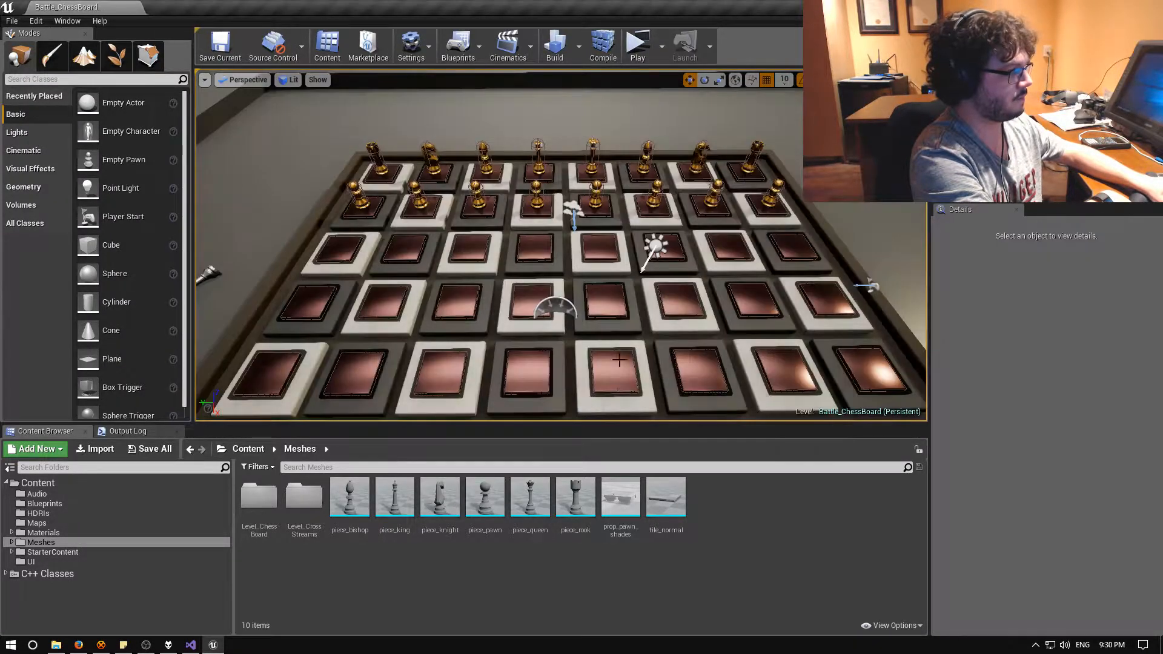
Delete the Floor mesh surrounding the chessboard and select one side of the box brush frame.
{"action": "right_click_drag", "start_coordinate": [623, 303], "coordinate": [654, 301]}
{"action": "key", "text": "s"}
{"action": "left_click", "coordinate": [686, 301]}
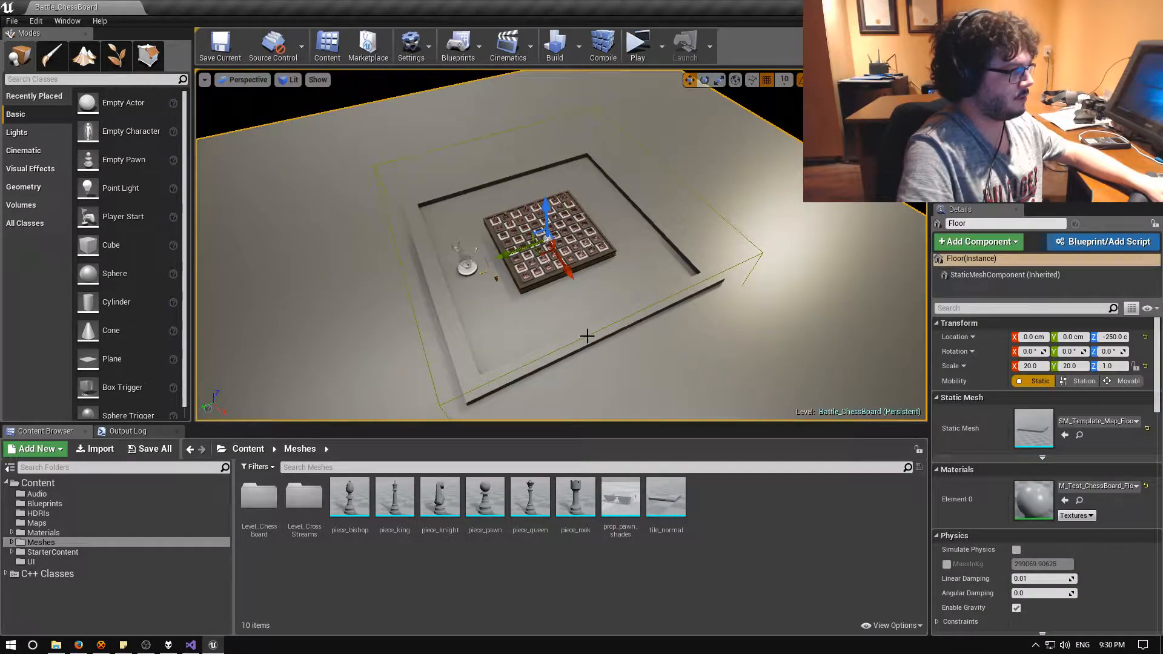
{"action": "right_click_drag", "start_coordinate": [586, 336], "coordinate": [660, 306]}
{"action": "key", "text": "Delete"}
{"action": "left_click", "coordinate": [591, 318]}
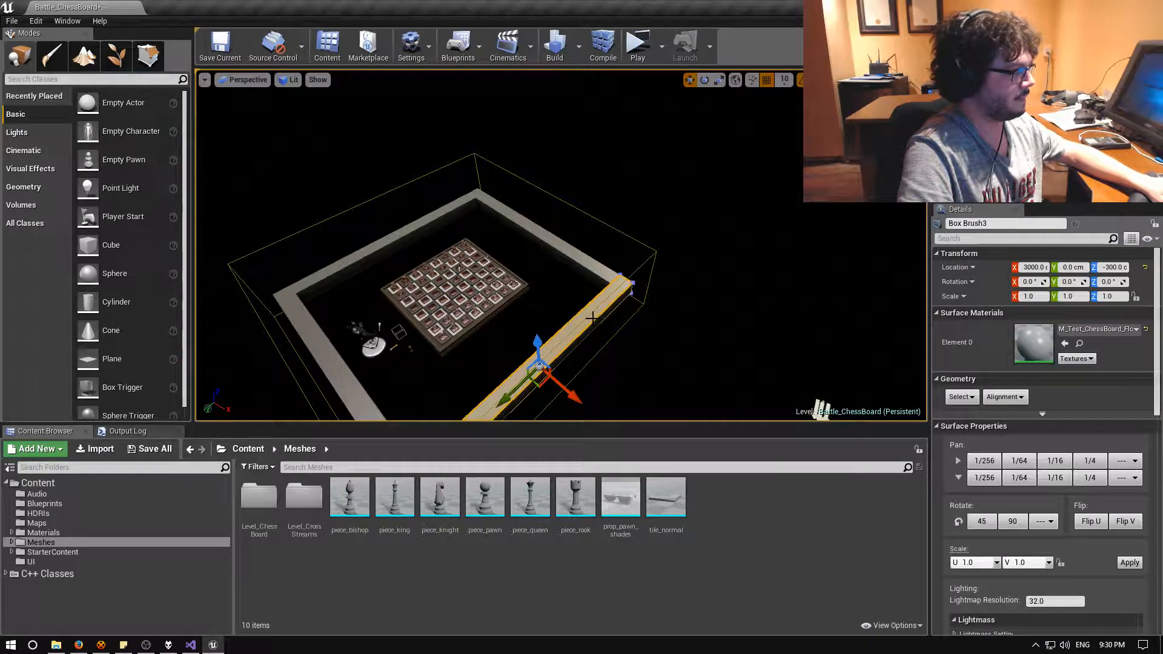
Reload the Battle_ChessBoard level from the recent levels, discarding the unsaved changes.
{"action": "left_click", "coordinate": [12, 21]}
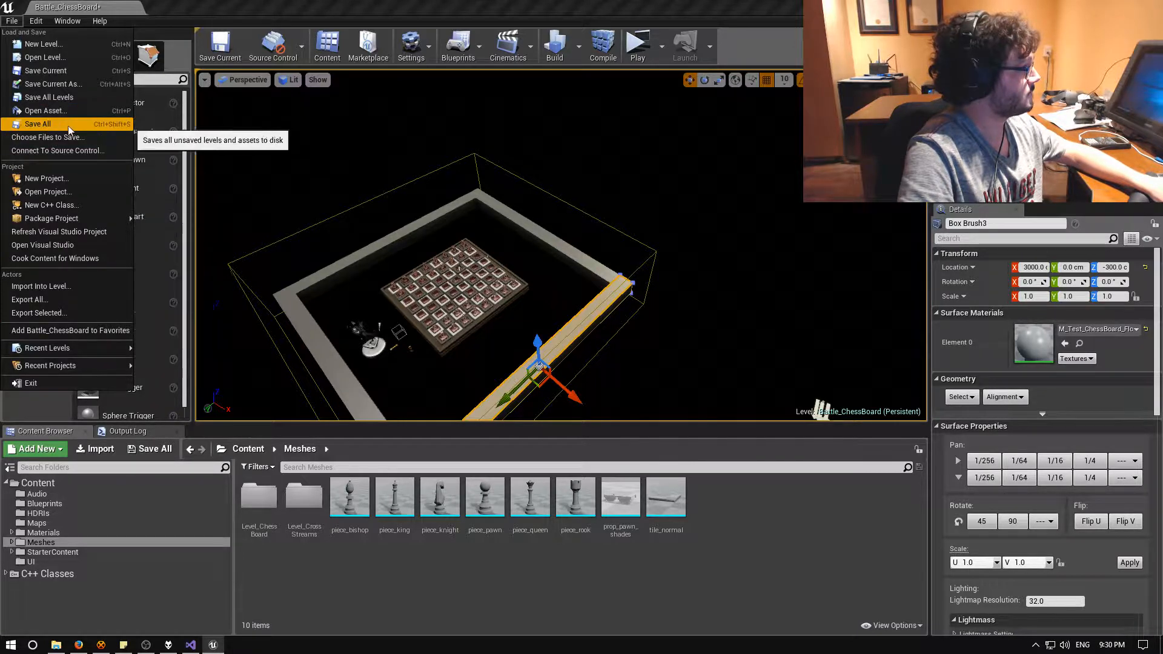
{"action": "mouse_move", "coordinate": [61, 354]}
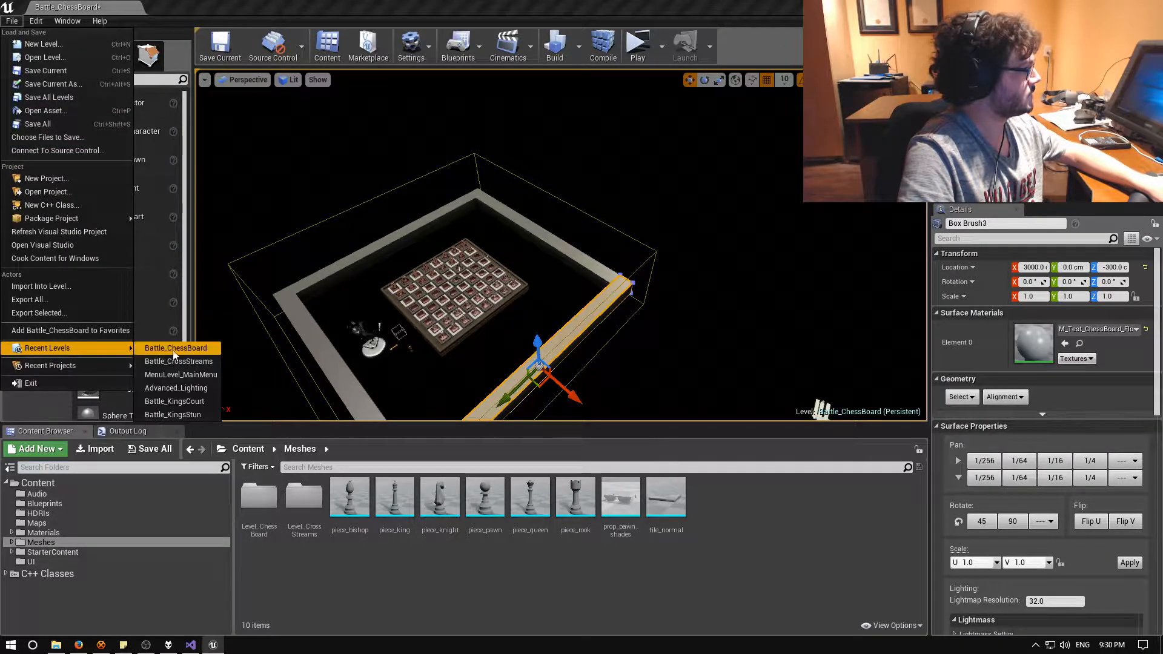
{"action": "left_click", "coordinate": [175, 349]}
{"action": "left_click", "coordinate": [694, 435]}
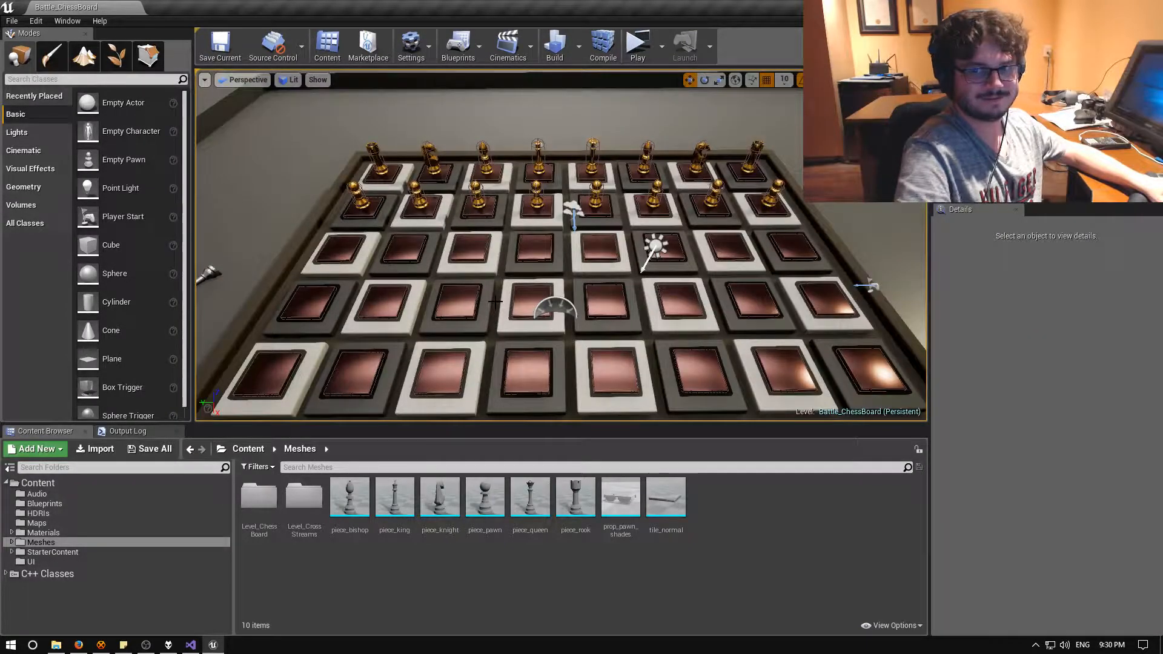
Begin saving the current level under a new name and create a folder called OLD inside the Maps folder.
{"action": "left_click", "coordinate": [12, 20]}
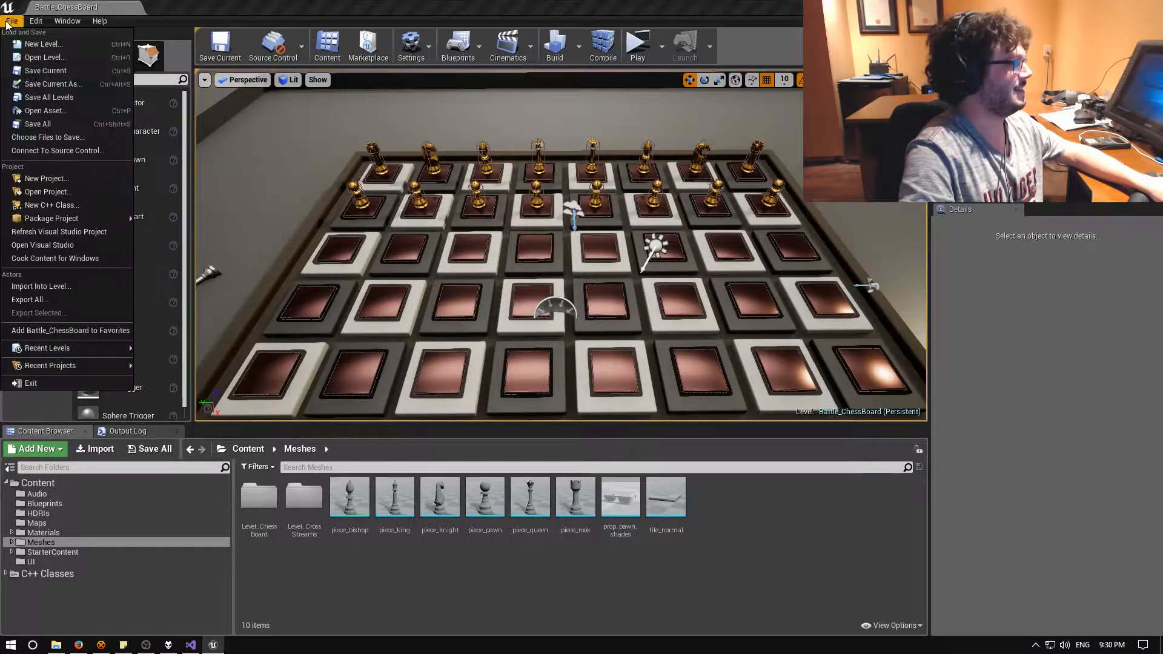
{"action": "left_click", "coordinate": [67, 86]}
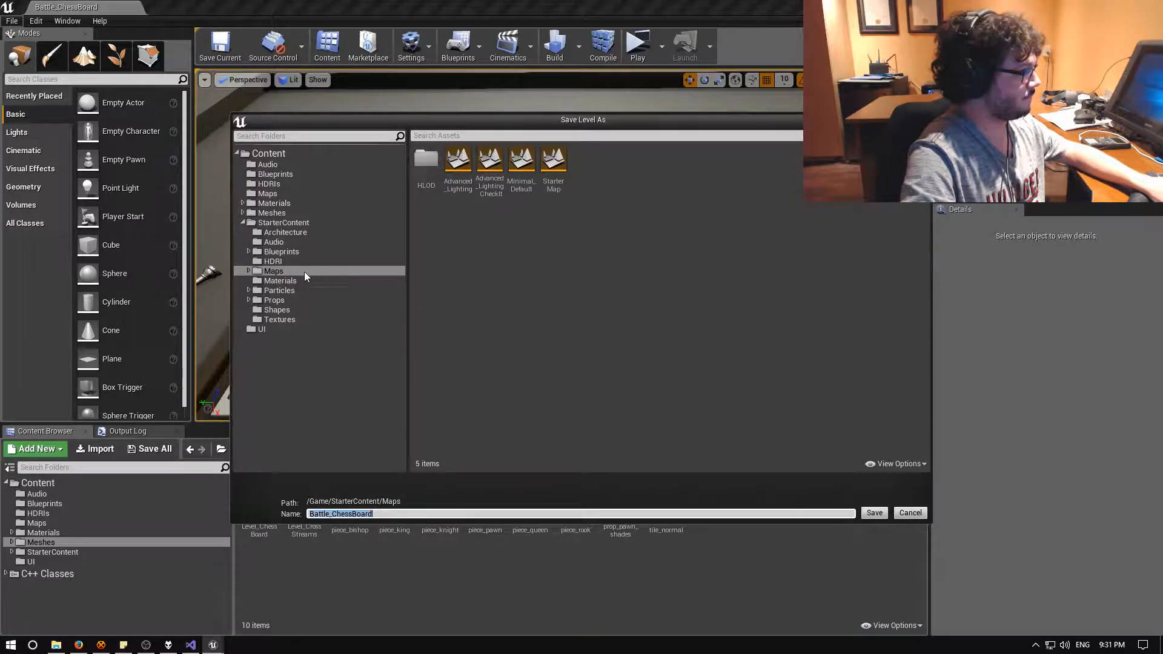
{"action": "left_click", "coordinate": [266, 195]}
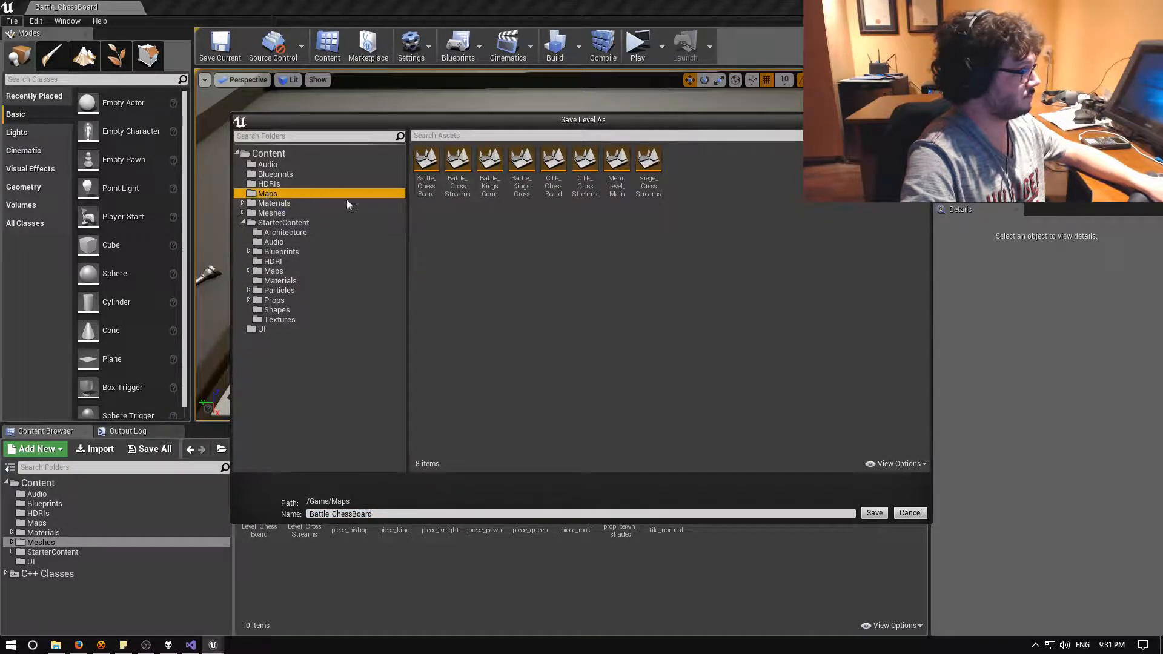
{"action": "left_click", "coordinate": [472, 253]}
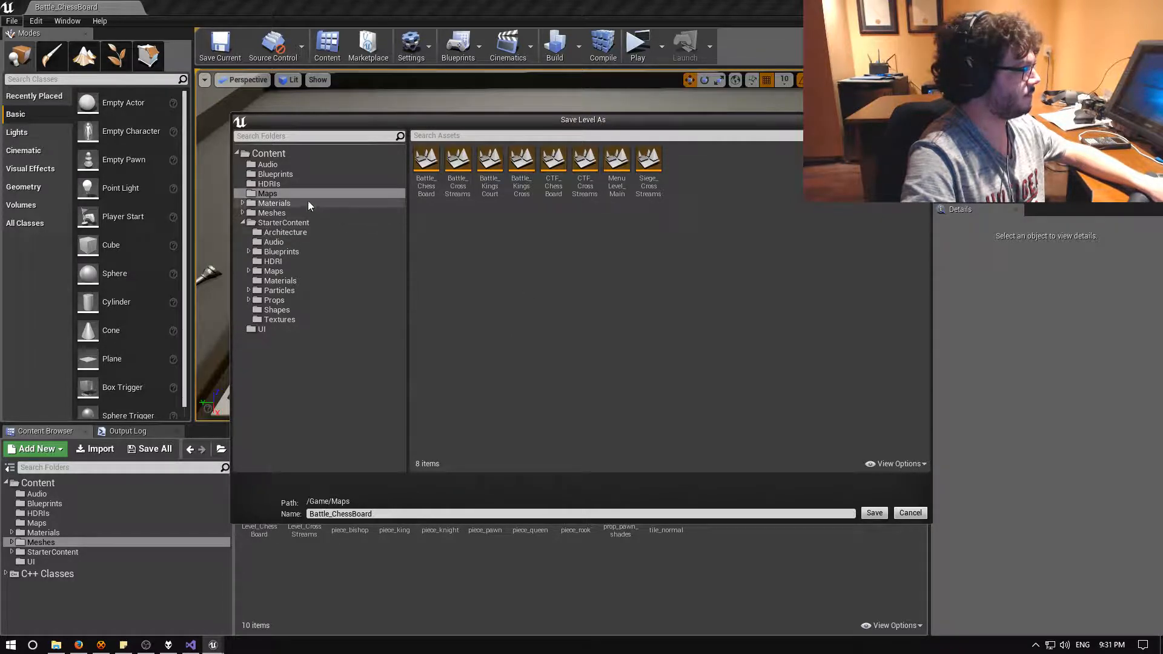
{"action": "left_click", "coordinate": [284, 186]}
{"action": "right_click", "coordinate": [266, 194]}
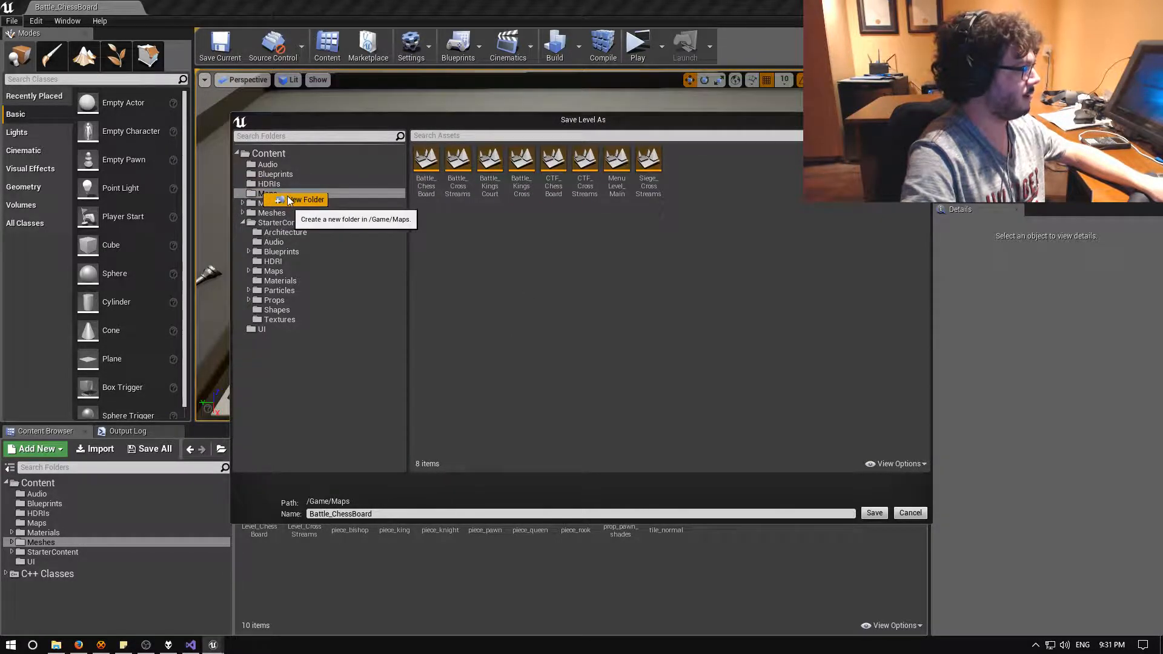
{"action": "left_click", "coordinate": [330, 200]}
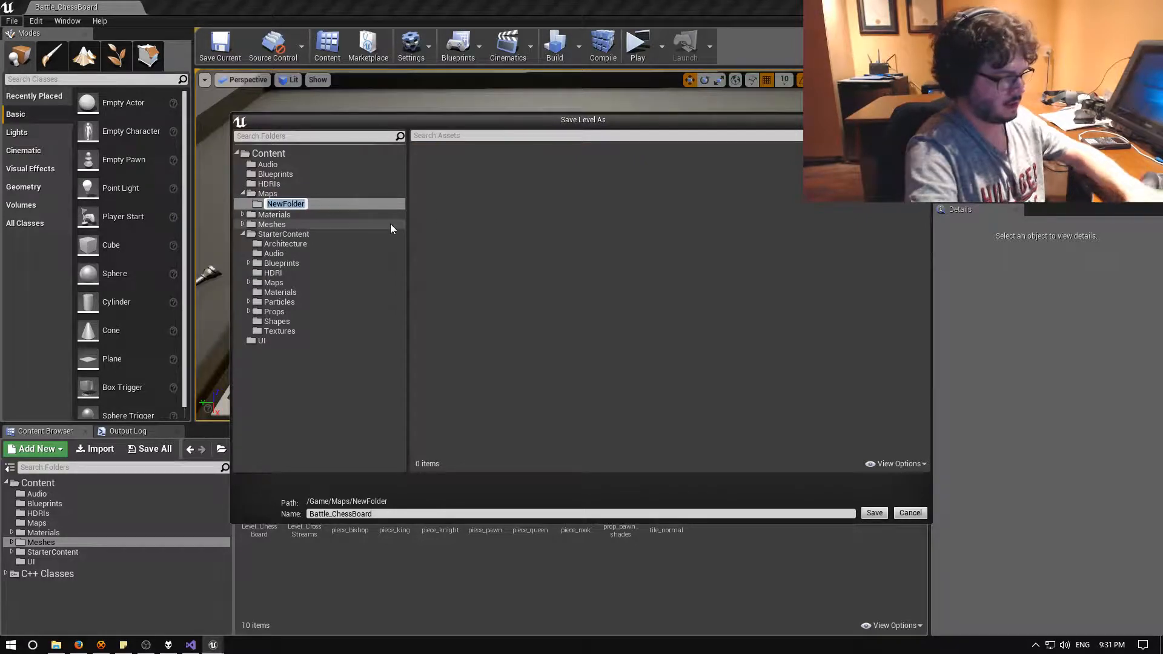
{"action": "type", "text": "OLD"}
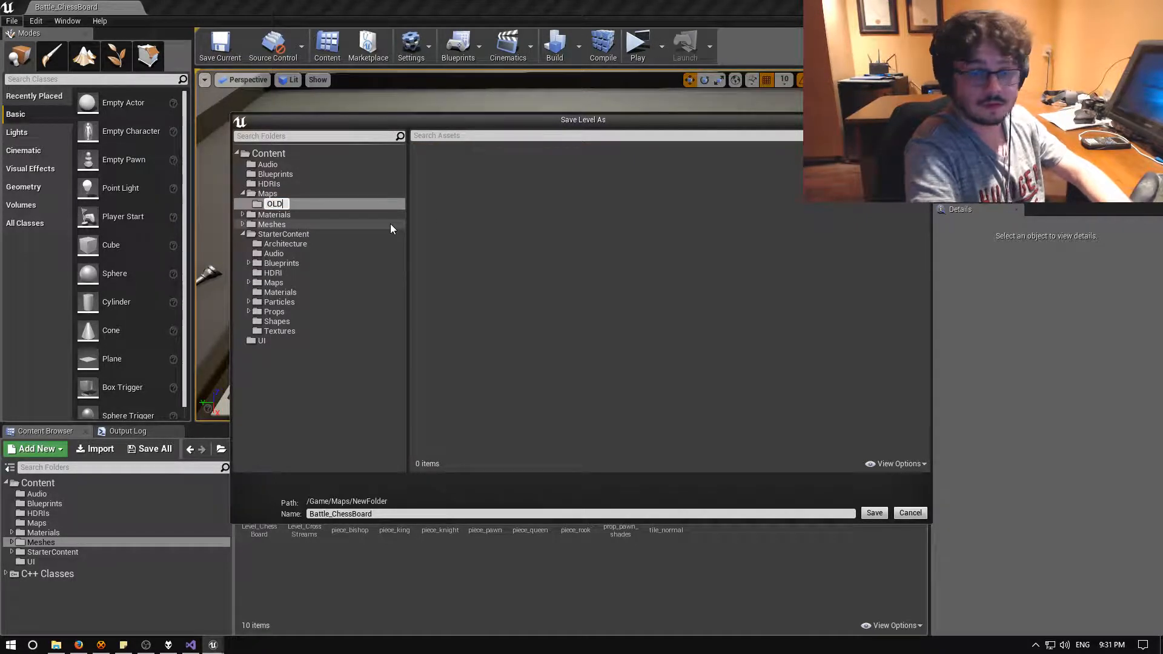
{"action": "key", "text": "Return"}
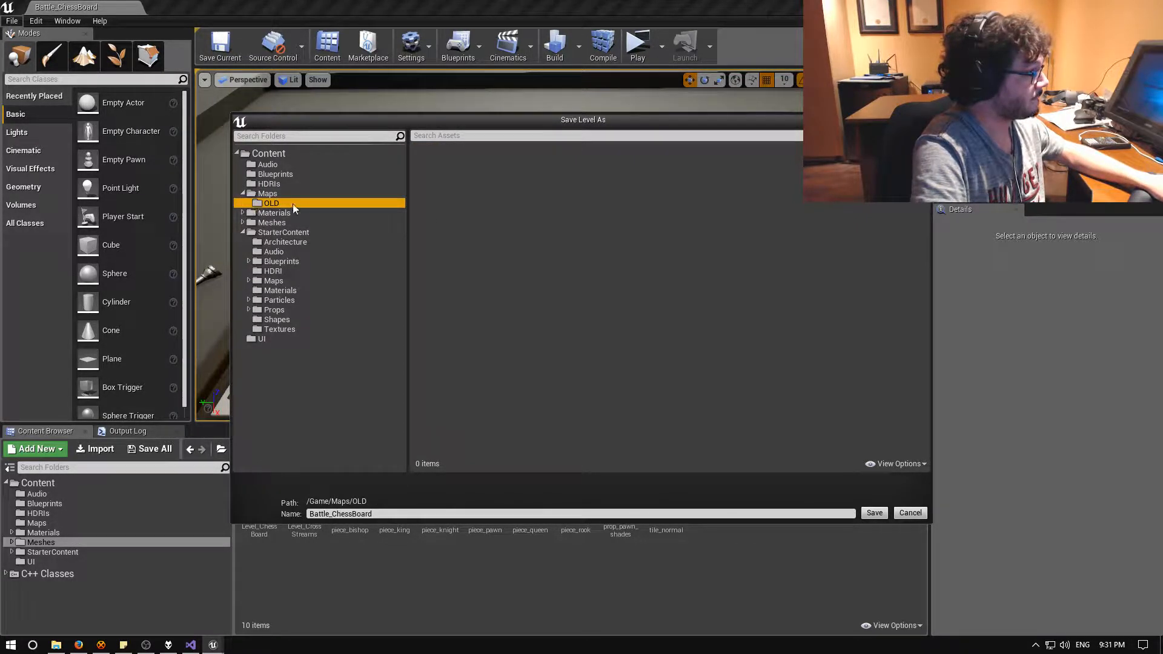
Save the level copy as OLD_Battle_ChessBoard in the OLD folder and save all unsaved content.
{"action": "left_click", "coordinate": [310, 514]}
{"action": "type", "text": "OLD_"}
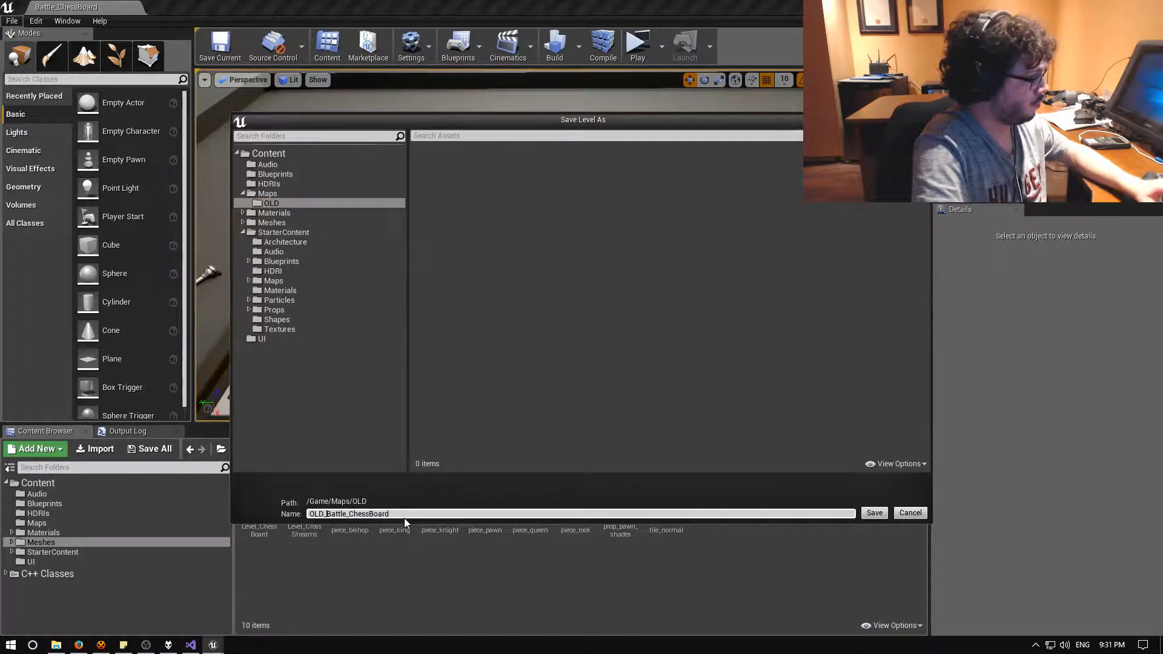
{"action": "left_click", "coordinate": [883, 513]}
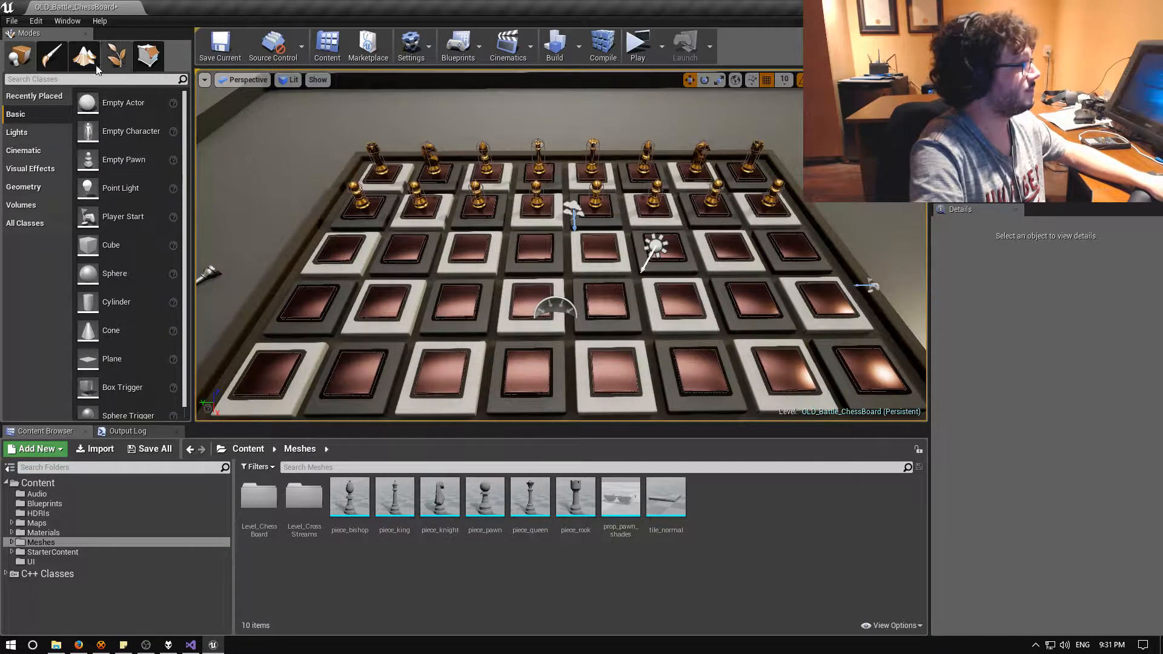
{"action": "left_click", "coordinate": [11, 20]}
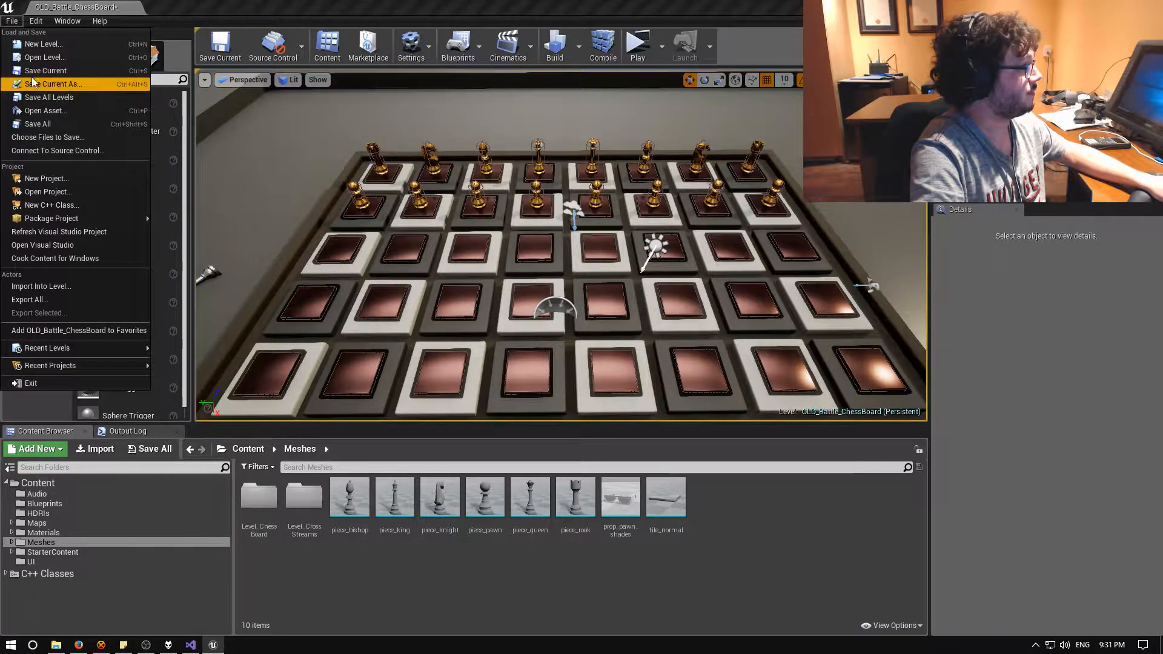
{"action": "left_click", "coordinate": [47, 124]}
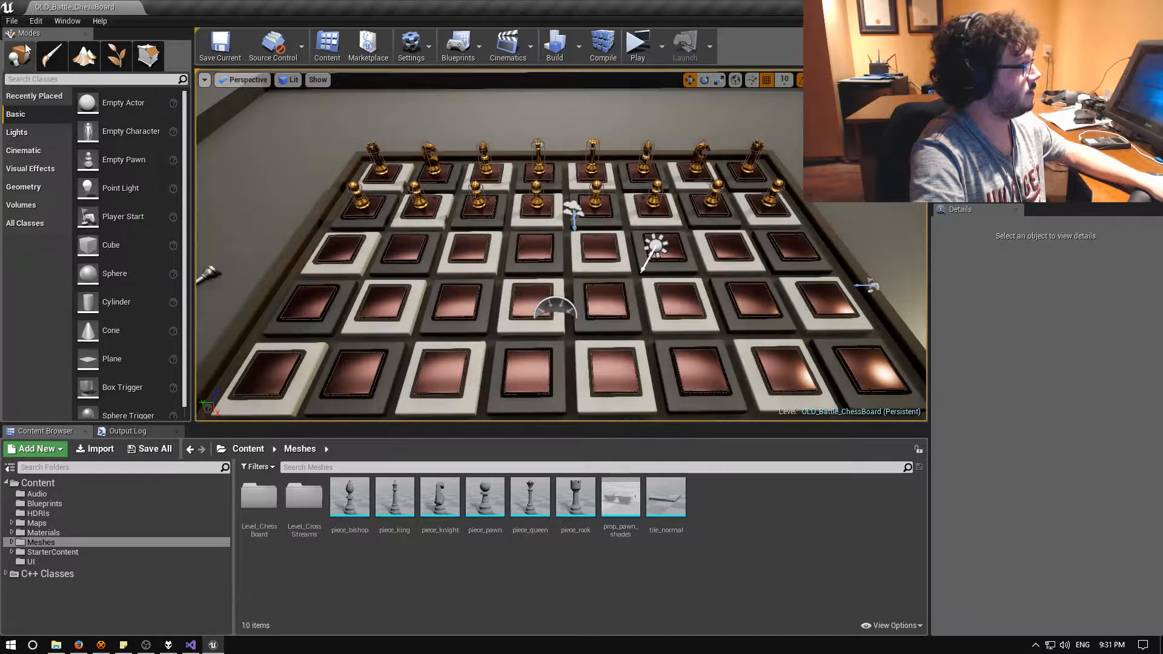
Reopen the original Battle_ChessBoard level from the recent levels and look over its board and pieces.
{"action": "left_click", "coordinate": [11, 21]}
{"action": "mouse_move", "coordinate": [140, 351]}
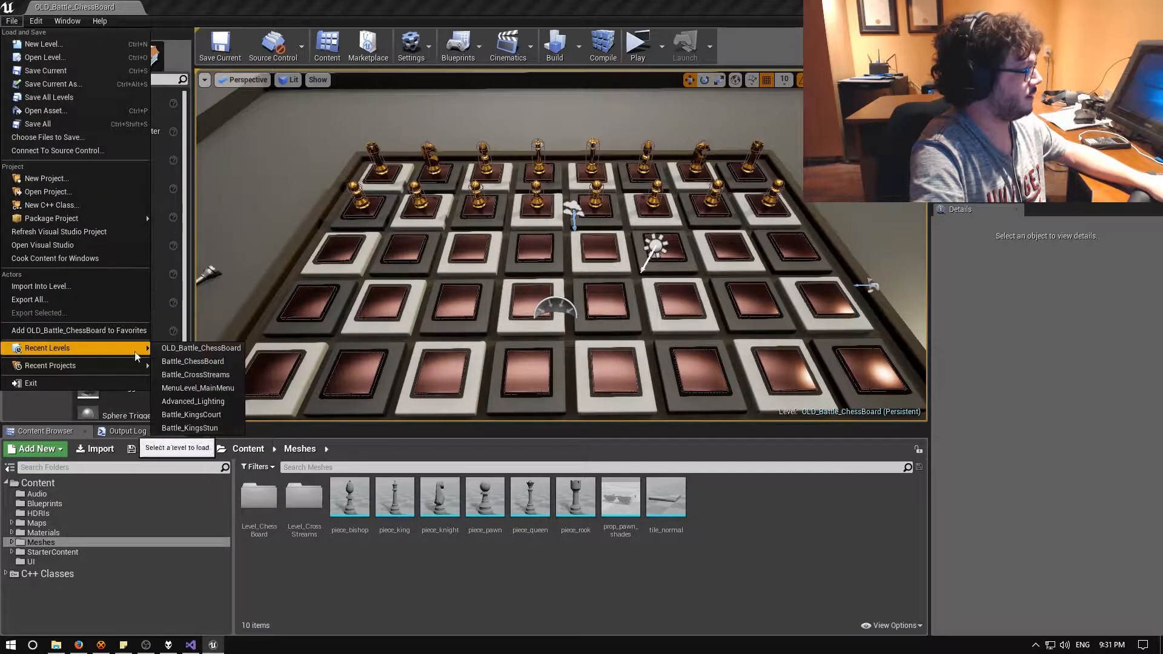
{"action": "left_click", "coordinate": [201, 363]}
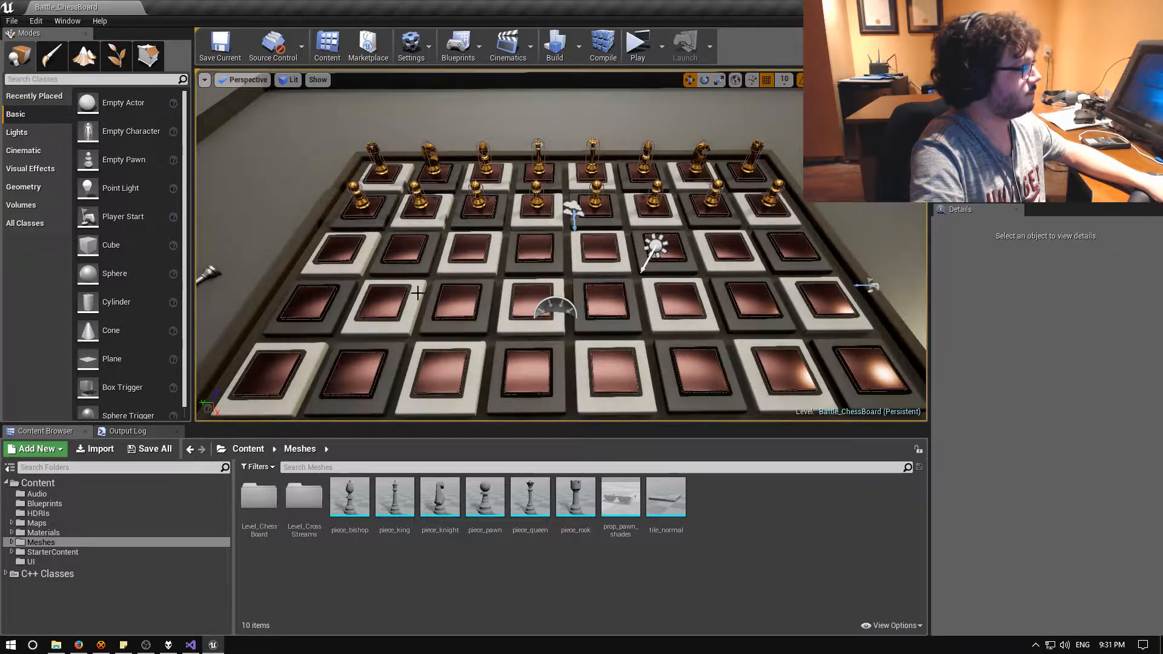
{"action": "right_click_drag", "start_coordinate": [431, 239], "coordinate": [478, 268]}
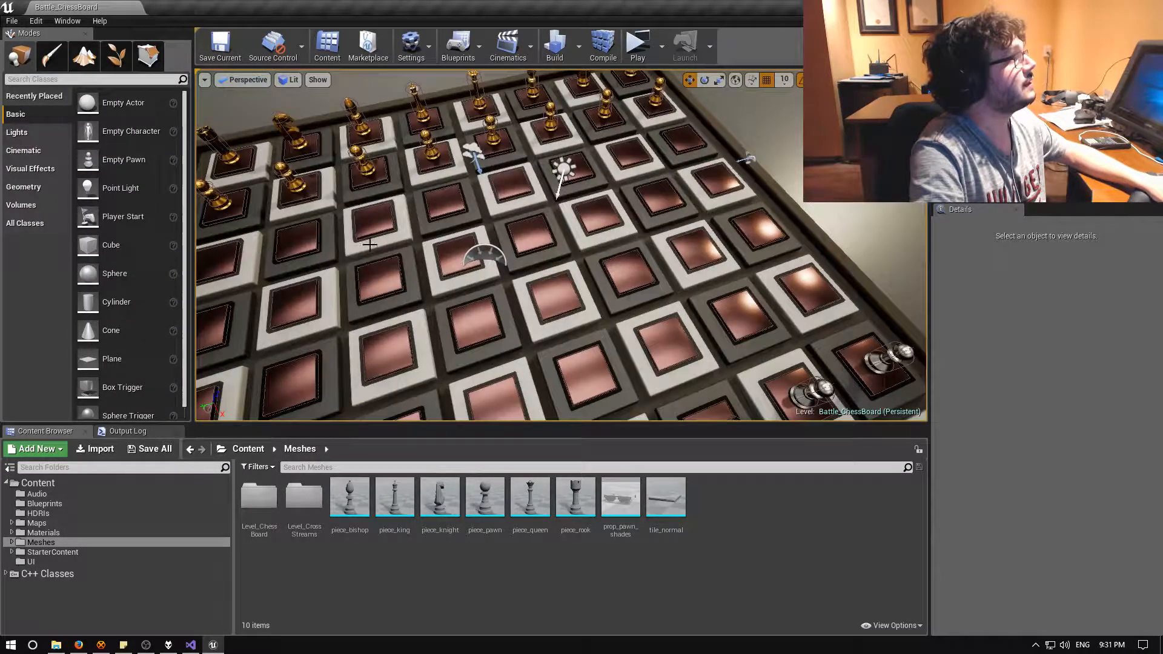
{"action": "right_click_drag", "start_coordinate": [370, 244], "coordinate": [395, 245]}
{"action": "scroll", "coordinate": [398, 245], "scroll_direction": "down", "scroll_amount": 6}
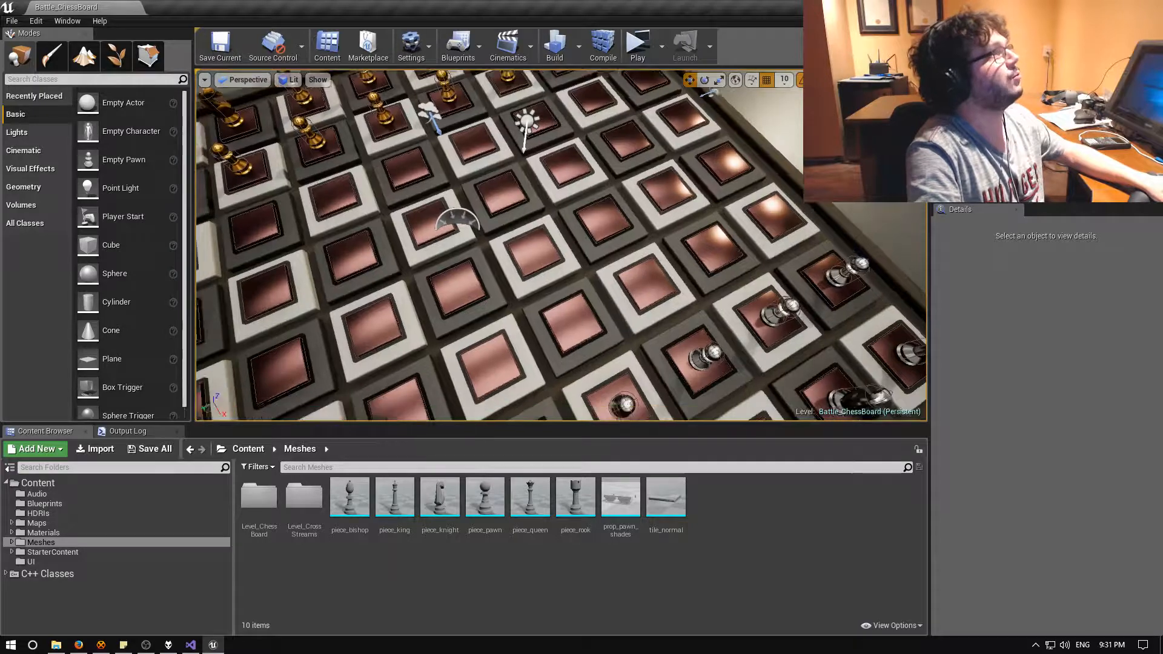
Delete the four raised border brushes surrounding the chessboard.
{"action": "scroll", "coordinate": [398, 244], "scroll_direction": "down", "scroll_amount": 3}
{"action": "scroll", "coordinate": [398, 244], "scroll_direction": "down", "scroll_amount": 8}
{"action": "mouse_move", "coordinate": [398, 244]}
{"action": "right_mouse_down"}
{"action": "mouse_move", "coordinate": [433, 245]}
{"action": "mouse_move", "coordinate": [408, 263]}
{"action": "mouse_move", "coordinate": [369, 249]}
{"action": "right_mouse_up"}
{"action": "left_click", "coordinate": [654, 208]}
{"action": "key", "text": "Delete"}
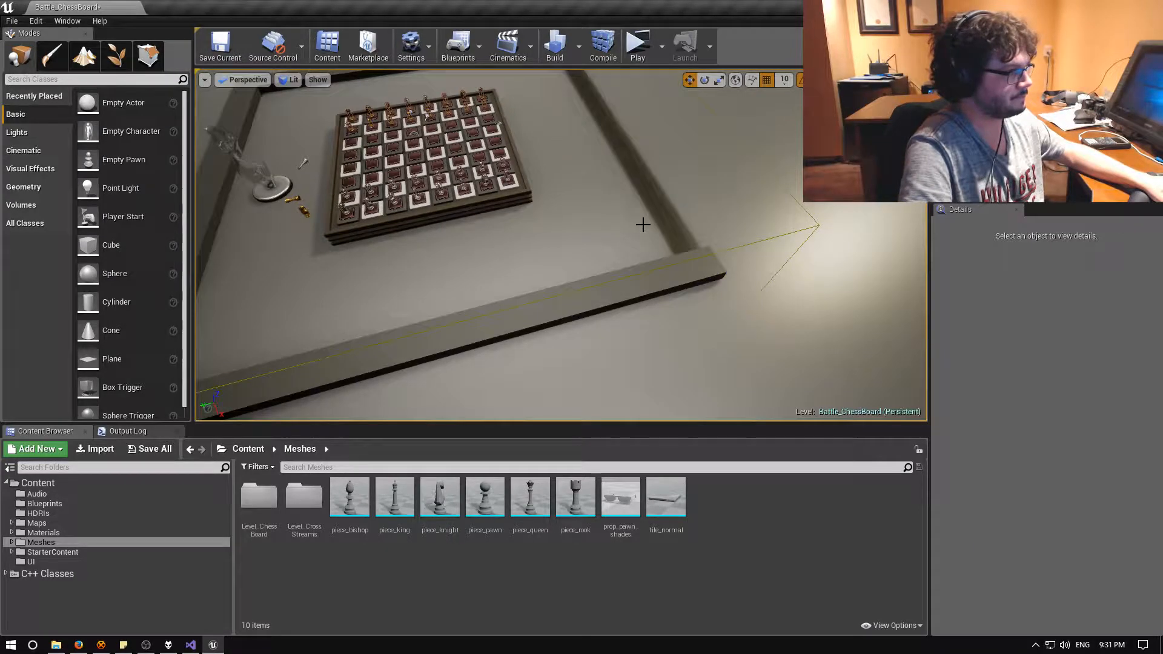
{"action": "left_click", "coordinate": [655, 272]}
{"action": "left_click", "coordinate": [657, 280]}
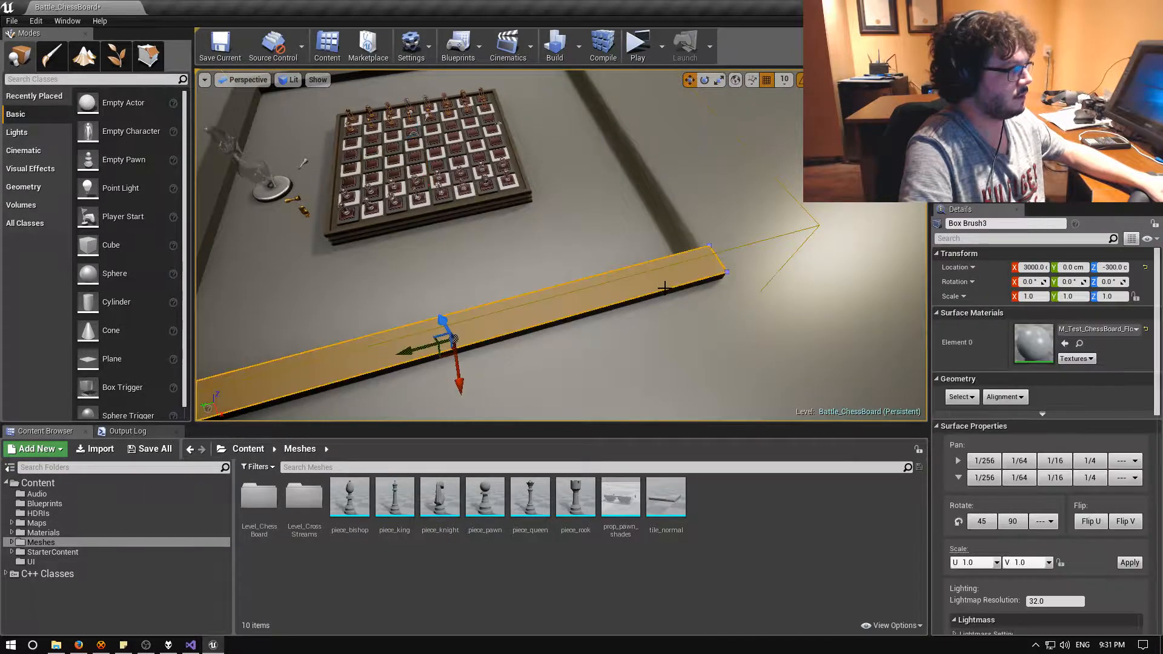
{"action": "key", "text": "Delete"}
{"action": "right_click_drag", "start_coordinate": [594, 241], "coordinate": [592, 243]}
{"action": "left_click", "coordinate": [494, 193]}
{"action": "key", "text": "Delete"}
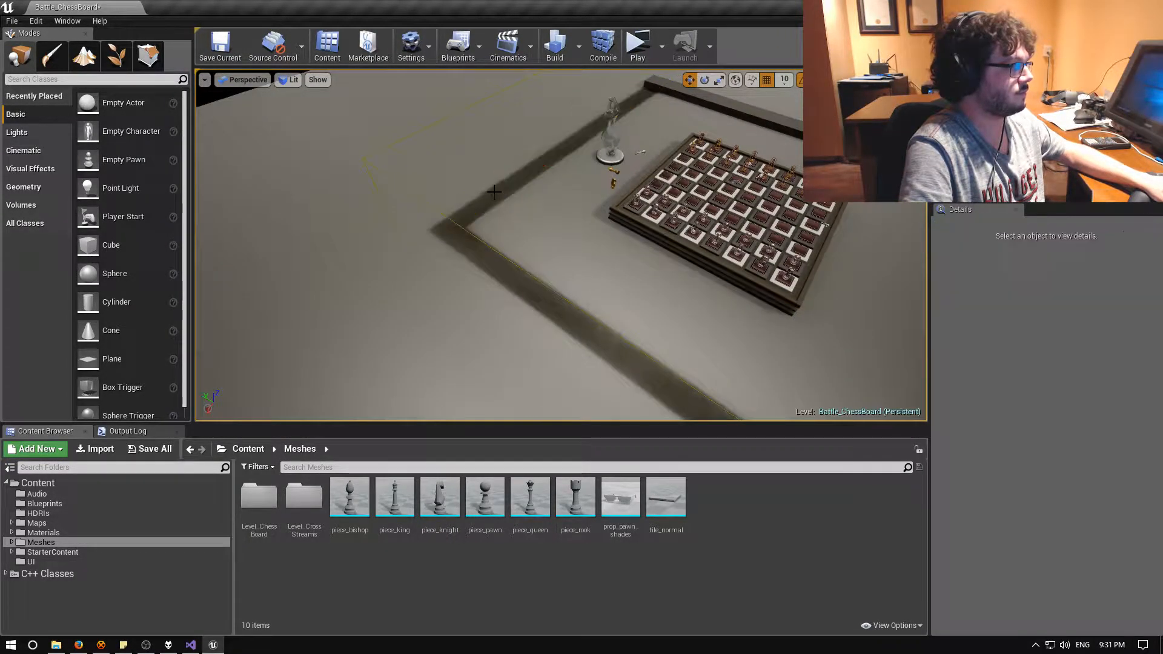
{"action": "left_click", "coordinate": [656, 109]}
{"action": "key", "text": "Delete"}
Delete the large floor beneath the chessboard.
{"action": "mouse_move", "coordinate": [566, 194]}
{"action": "right_mouse_down"}
{"action": "mouse_move", "coordinate": [566, 206]}
{"action": "mouse_move", "coordinate": [582, 181]}
{"action": "mouse_move", "coordinate": [597, 233]}
{"action": "mouse_move", "coordinate": [573, 242]}
{"action": "mouse_move", "coordinate": [542, 227]}
{"action": "mouse_move", "coordinate": [560, 236]}
{"action": "mouse_move", "coordinate": [551, 242]}
{"action": "right_mouse_up"}
{"action": "left_click", "coordinate": [387, 228]}
{"action": "key", "text": "Delete"}
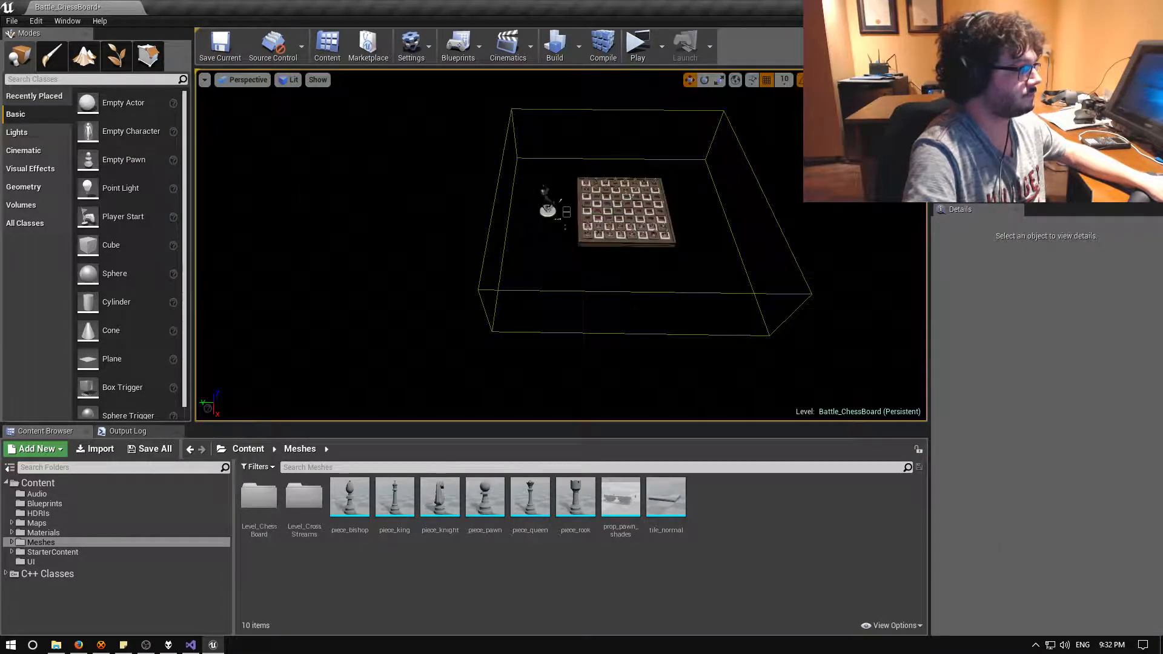
{"action": "right_click_drag", "start_coordinate": [388, 229], "coordinate": [773, 417]}
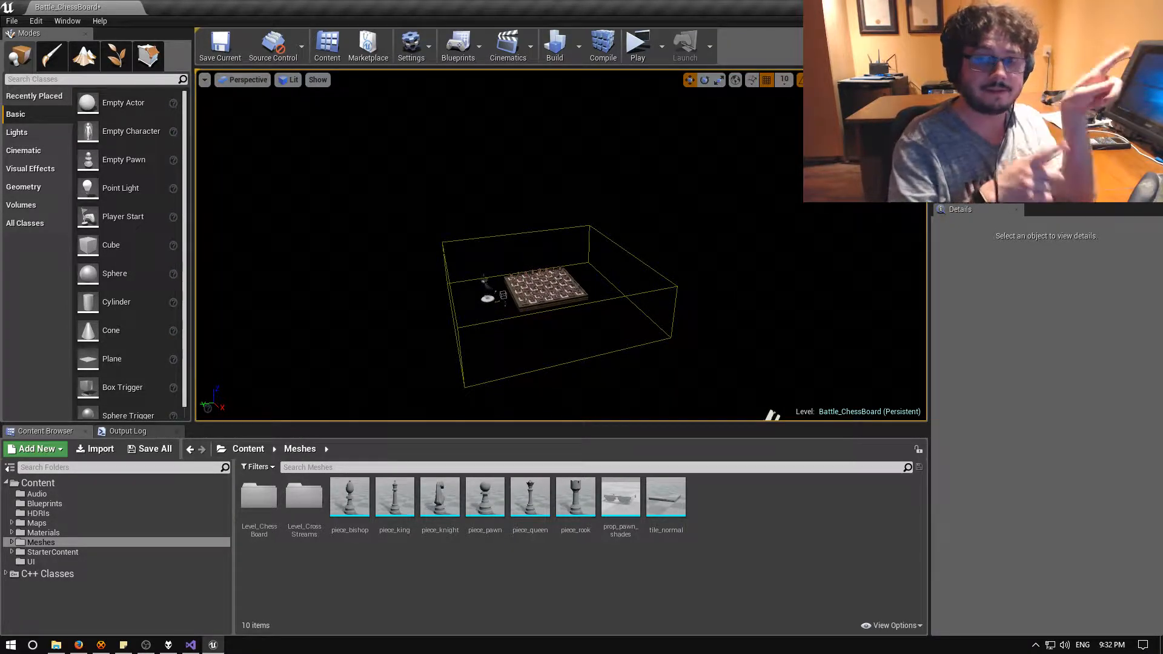
Delete the statue on the round white base beside the chessboard.
{"action": "key", "text": "w"}
{"action": "right_click_drag", "start_coordinate": [561, 246], "coordinate": [469, 269]}
{"action": "key", "text": "s"}
{"action": "left_click", "coordinate": [558, 276]}
{"action": "key", "text": "Delete"}
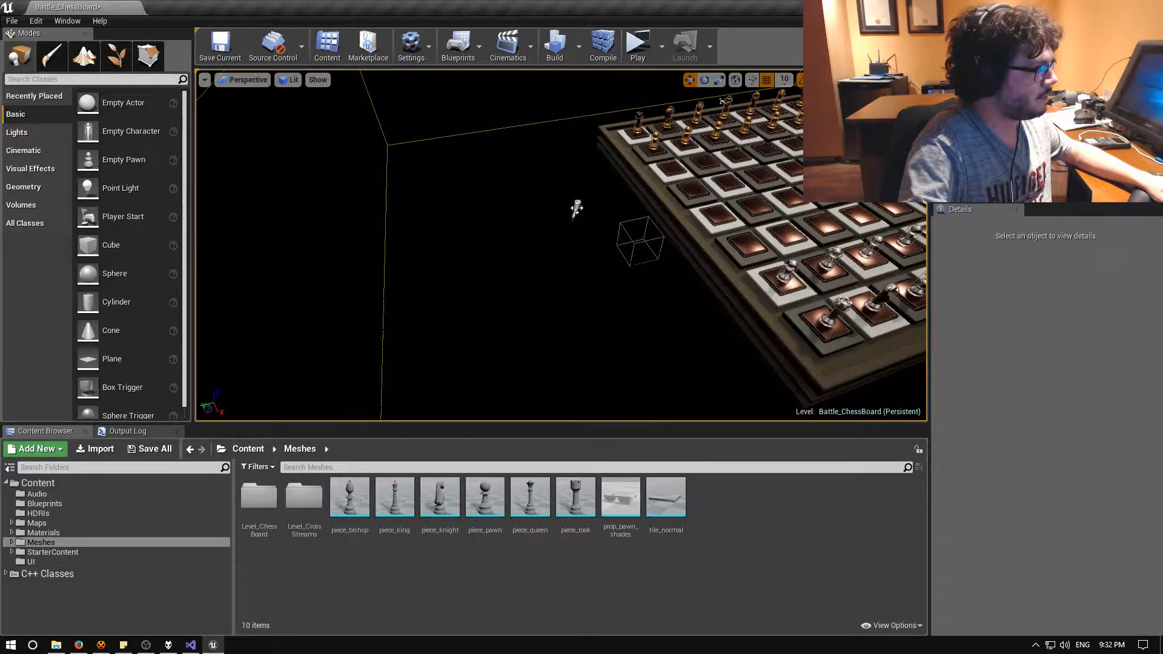
Select the LightmassImportanceVolume and examine its brush dimensions and its extent around the chessboard.
{"action": "left_click", "coordinate": [634, 243]}
{"action": "right_click_drag", "start_coordinate": [634, 243], "coordinate": [622, 222]}
{"action": "key", "text": "s"}
{"action": "left_click", "coordinate": [550, 315]}
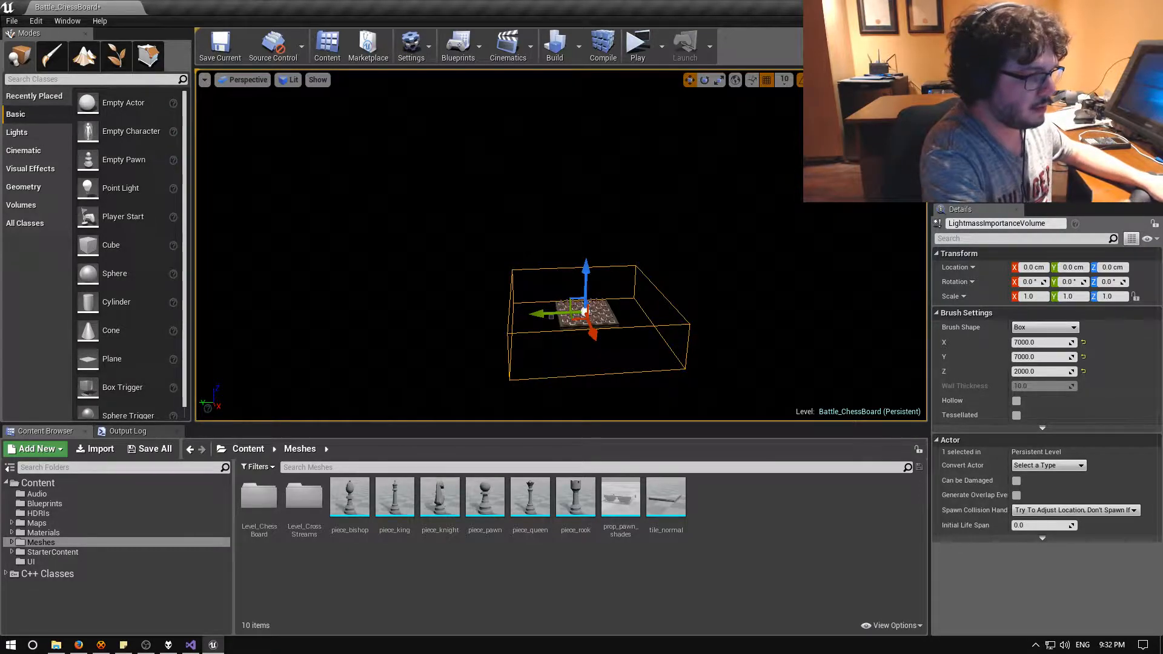
{"action": "left_click", "coordinate": [1040, 343]}
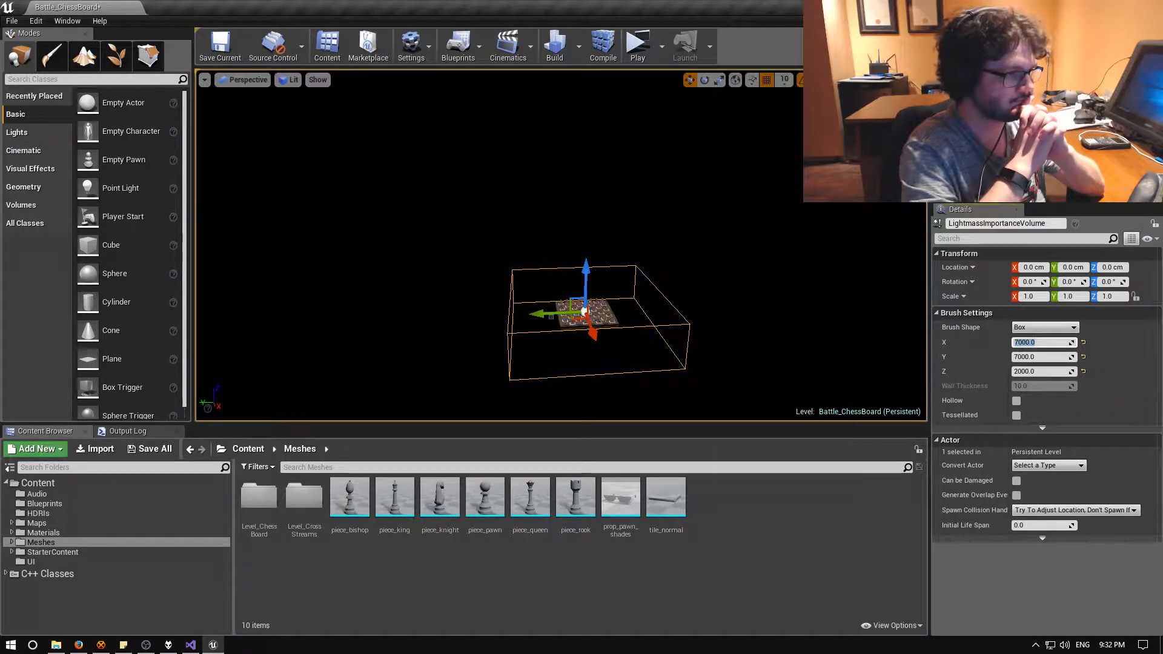
{"action": "left_click", "coordinate": [788, 266]}
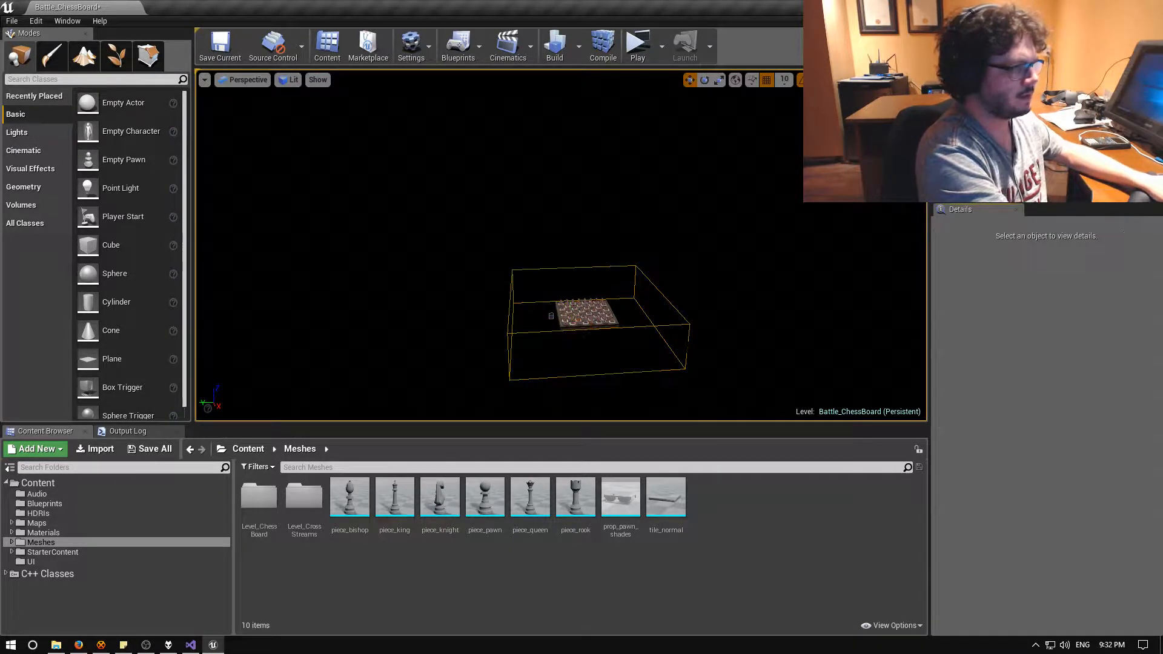
{"action": "key", "text": "w"}
{"action": "right_click_drag", "start_coordinate": [788, 266], "coordinate": [839, 281]}
{"action": "left_click", "coordinate": [674, 301]}
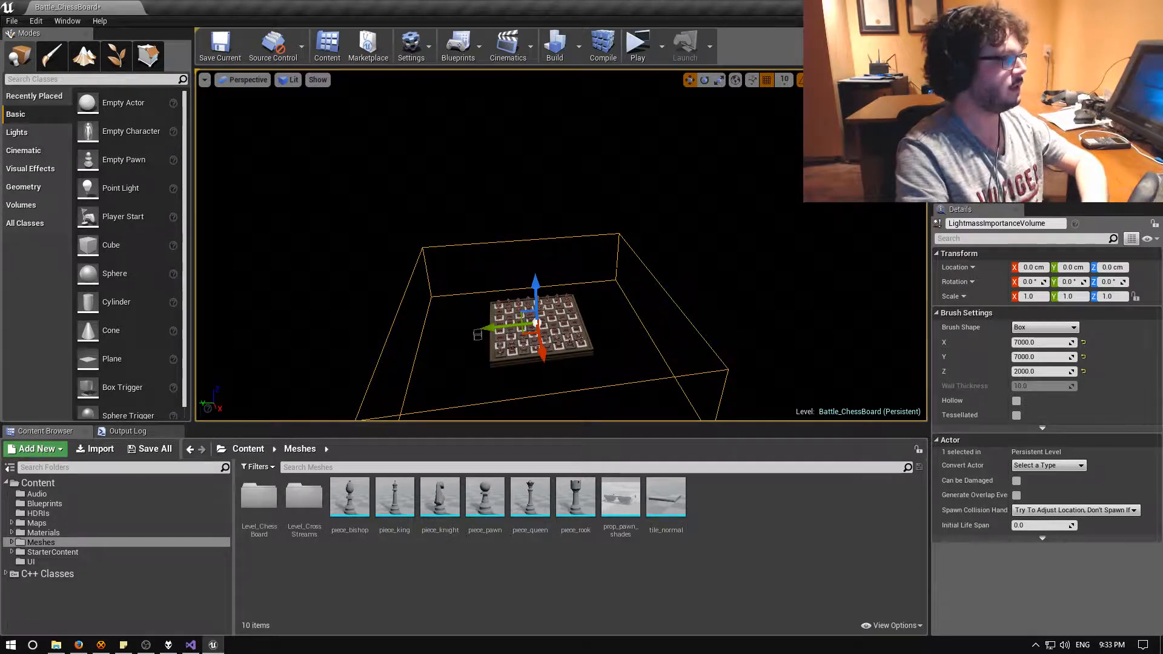
{"action": "right_click_drag", "start_coordinate": [561, 273], "coordinate": [630, 200]}
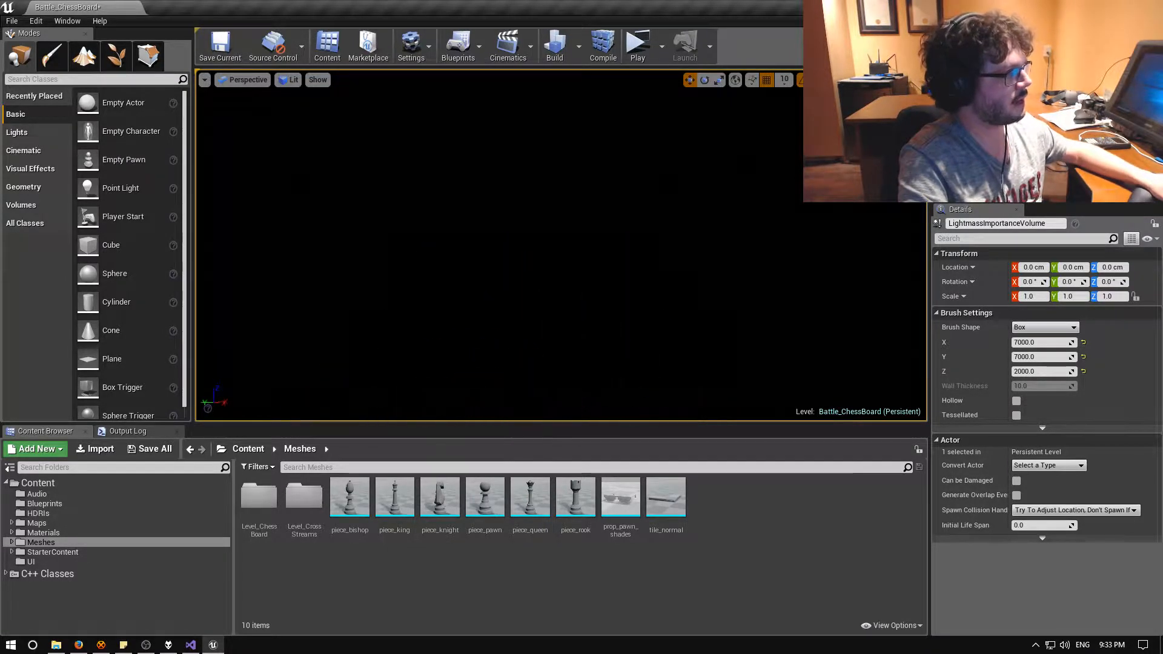
{"action": "key", "text": "f"}
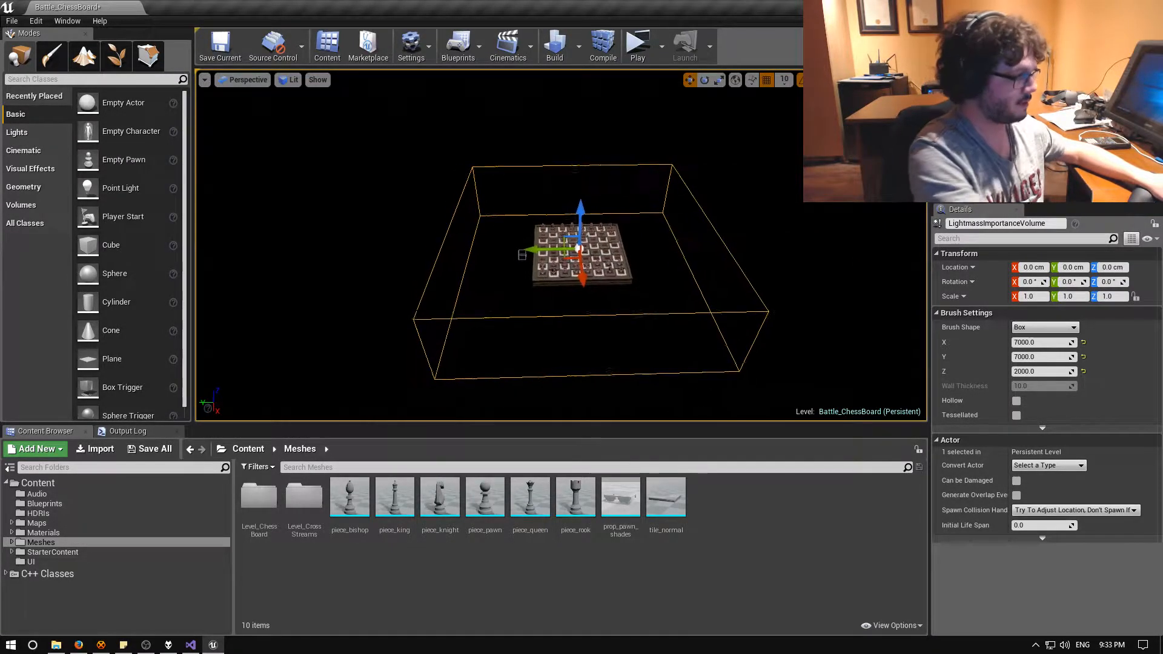
{"action": "right_click_drag", "start_coordinate": [561, 272], "coordinate": [594, 182]}
{"action": "key", "text": "f"}
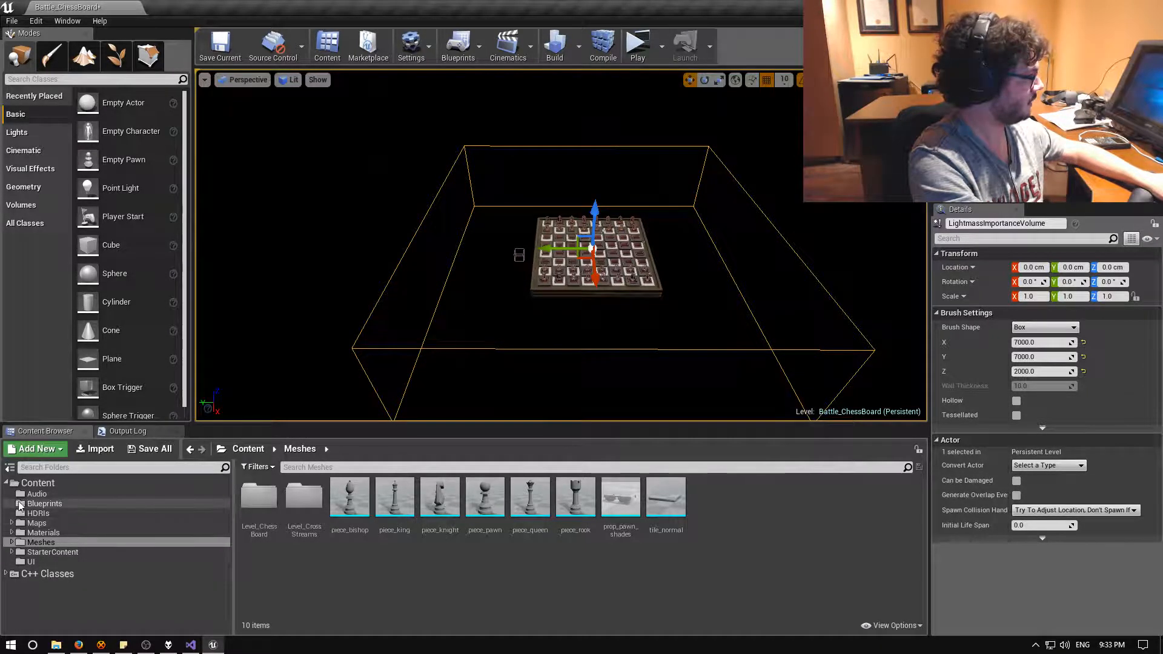
Open the Container10x5-10m mesh from the Level_CrossStreams folder under Meshes and inspect its shape and size.
{"action": "left_click", "coordinate": [12, 543]}
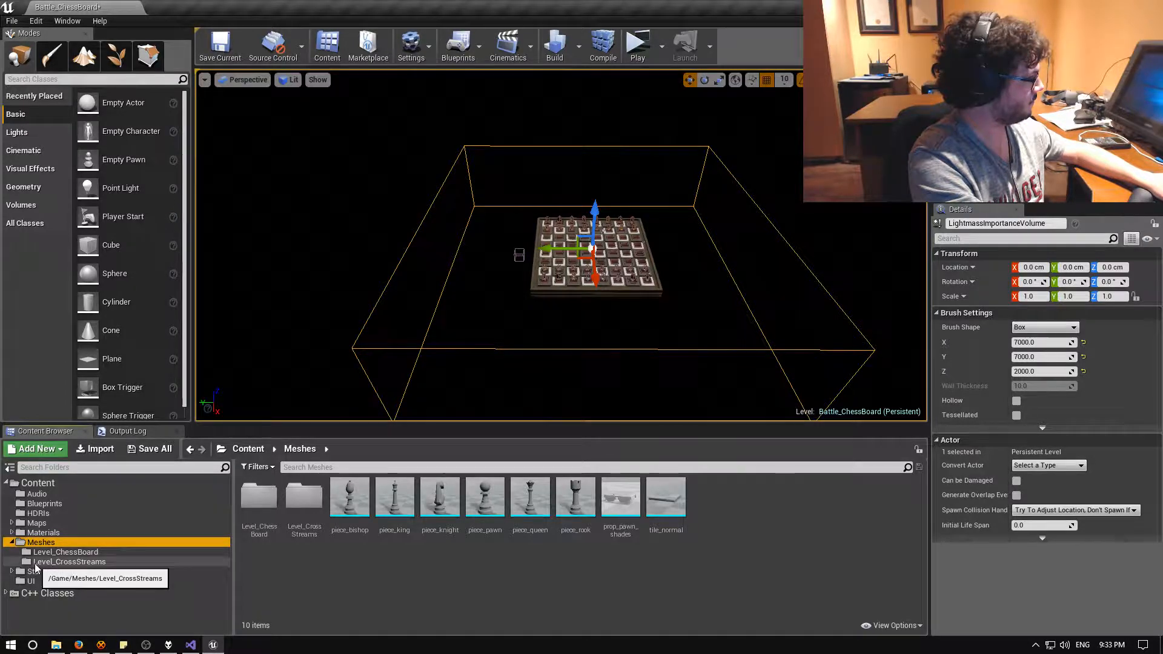
{"action": "left_click", "coordinate": [67, 562]}
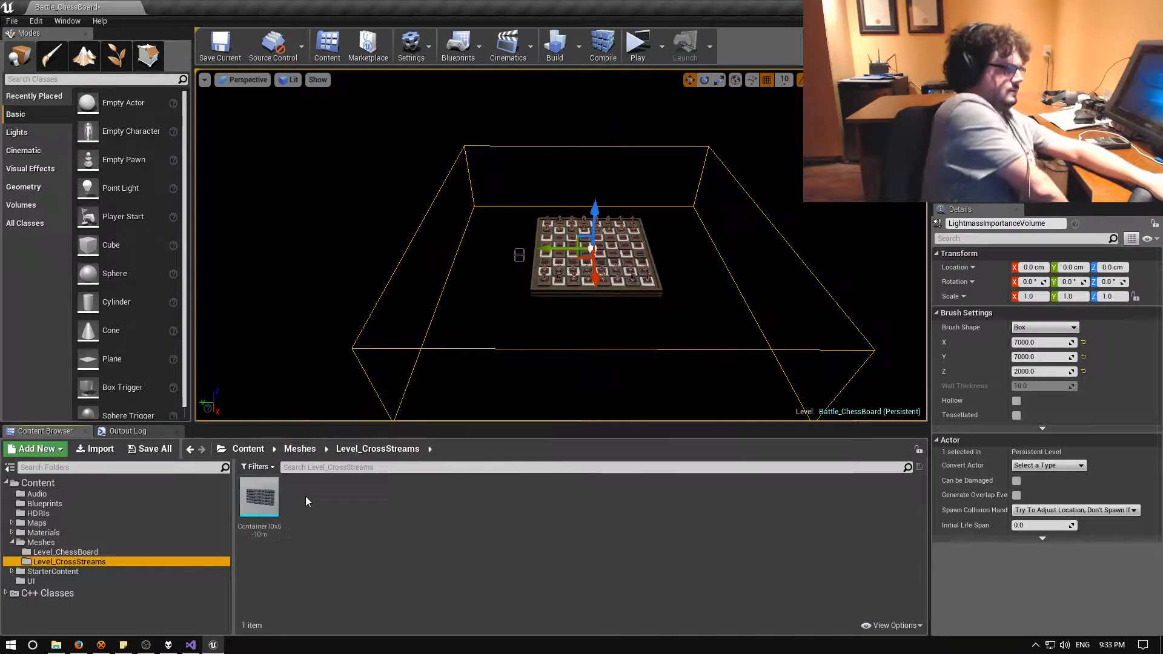
{"action": "double_click", "coordinate": [261, 498]}
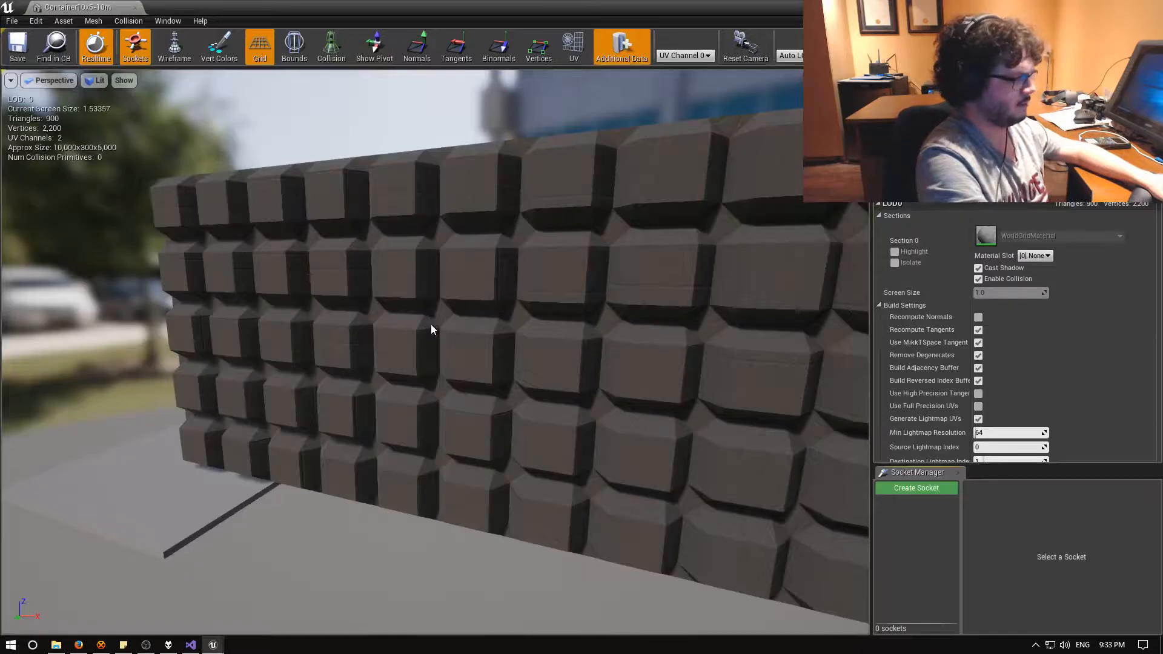
{"action": "mouse_move", "coordinate": [393, 371]}
{"action": "left_mouse_down"}
{"action": "mouse_move", "coordinate": [412, 361]}
{"action": "mouse_move", "coordinate": [402, 363]}
{"action": "left_mouse_up"}
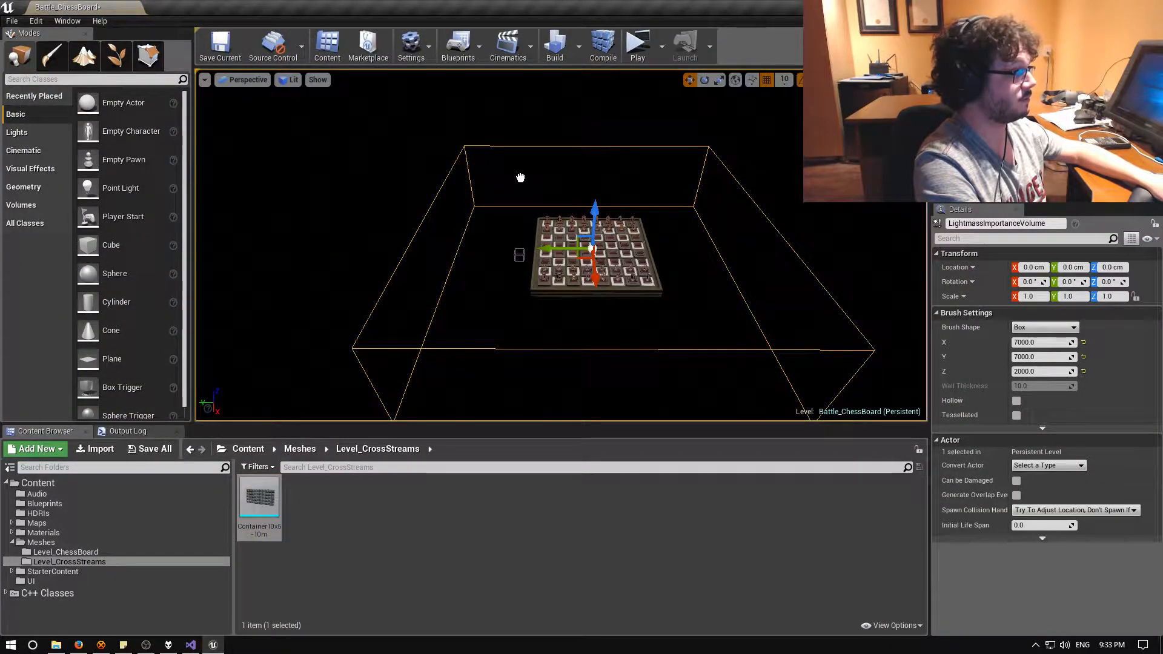
Place the Container10x5-10m mesh in the level beyond the chessboard.
{"action": "left_click_drag", "start_coordinate": [529, 174], "coordinate": [527, 173]}
{"action": "right_click_drag", "start_coordinate": [527, 174], "coordinate": [643, 151]}
{"action": "right_click_drag", "start_coordinate": [719, 349], "coordinate": [573, 241]}
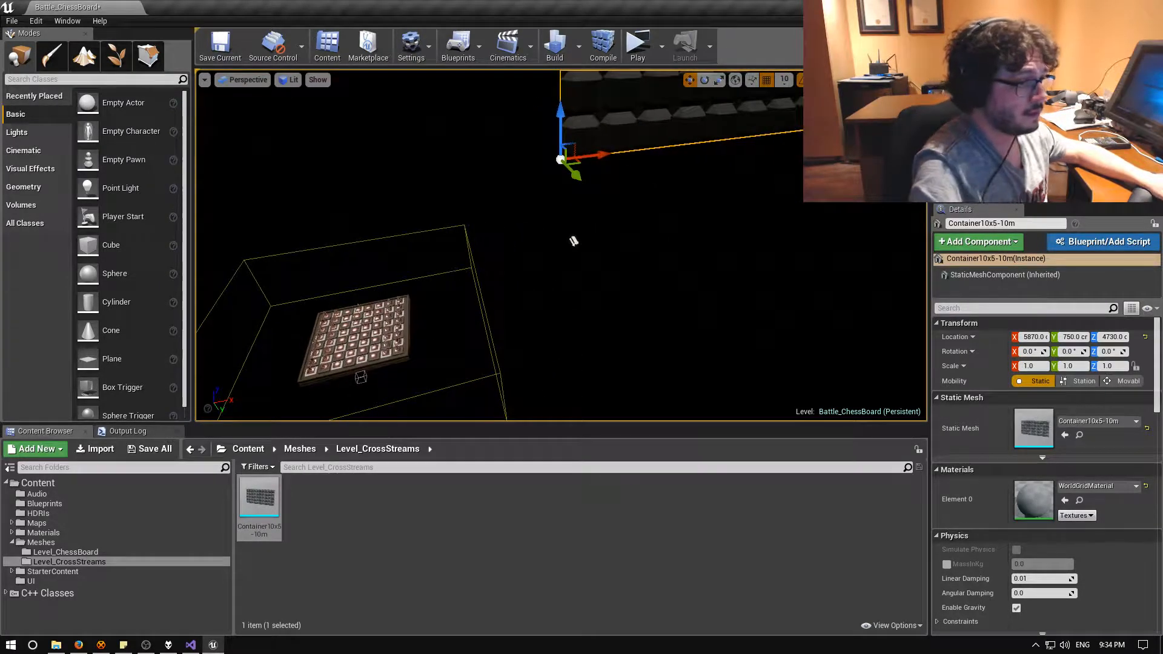
Set the container's location to X 5000 cm and Z 0, with a large positive Y offset.
{"action": "left_click", "coordinate": [1033, 337]}
{"action": "type", "text": "5000cm"}
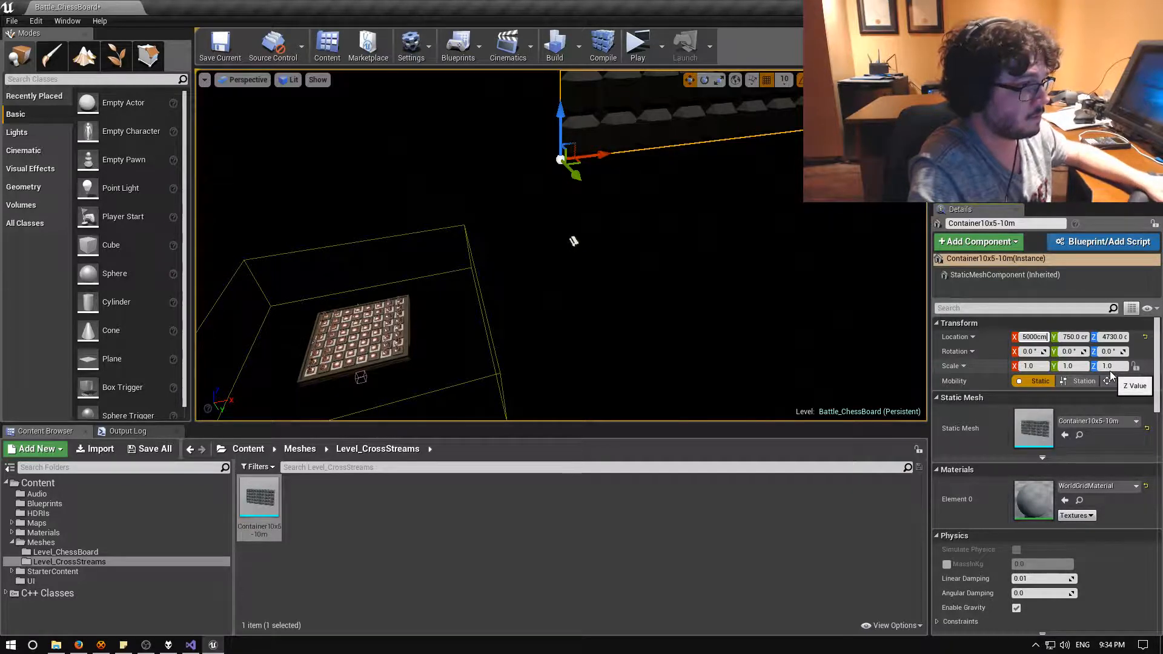
{"action": "key", "text": "Return"}
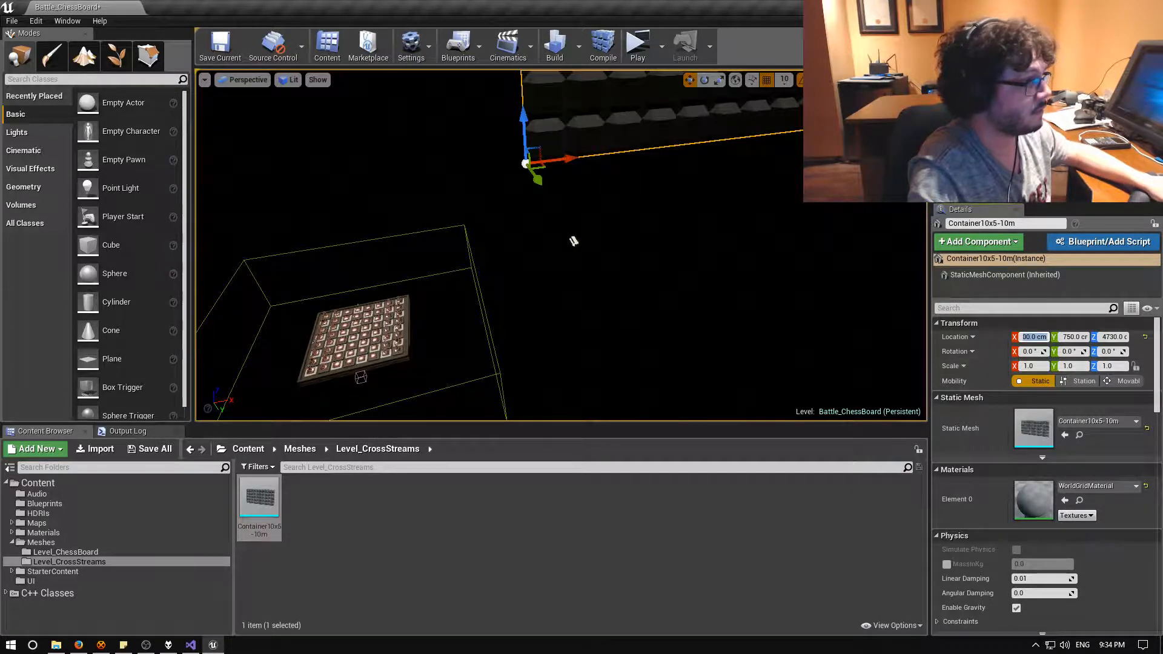
{"action": "right_click_drag", "start_coordinate": [867, 169], "coordinate": [860, 170]}
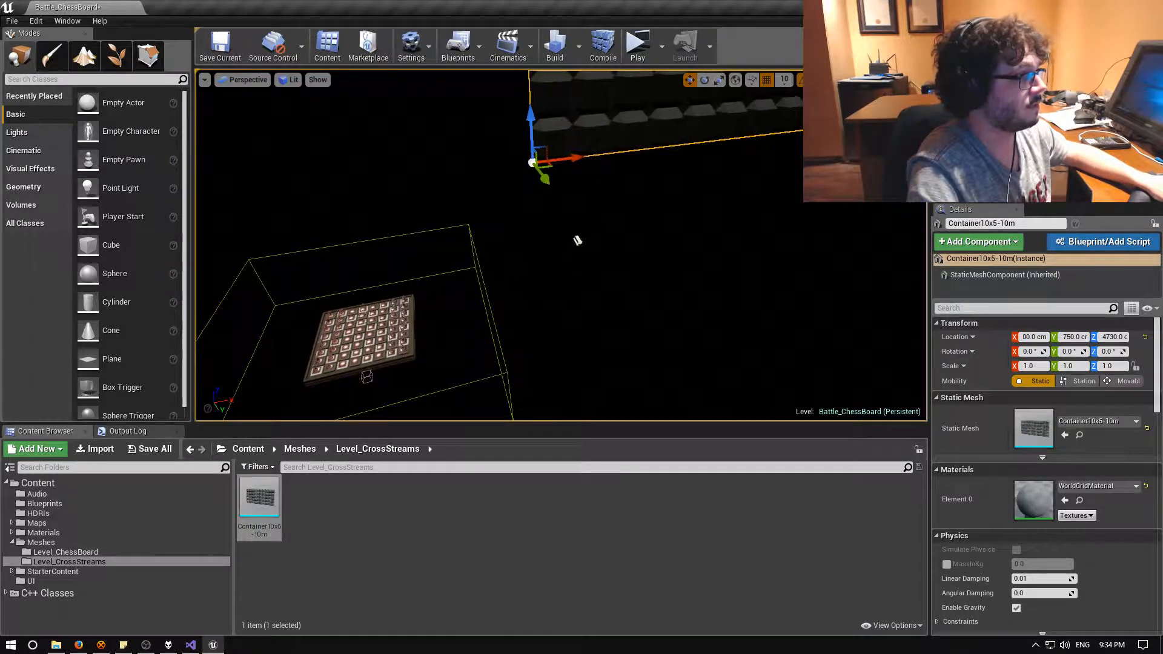
{"action": "left_click", "coordinate": [1068, 337]}
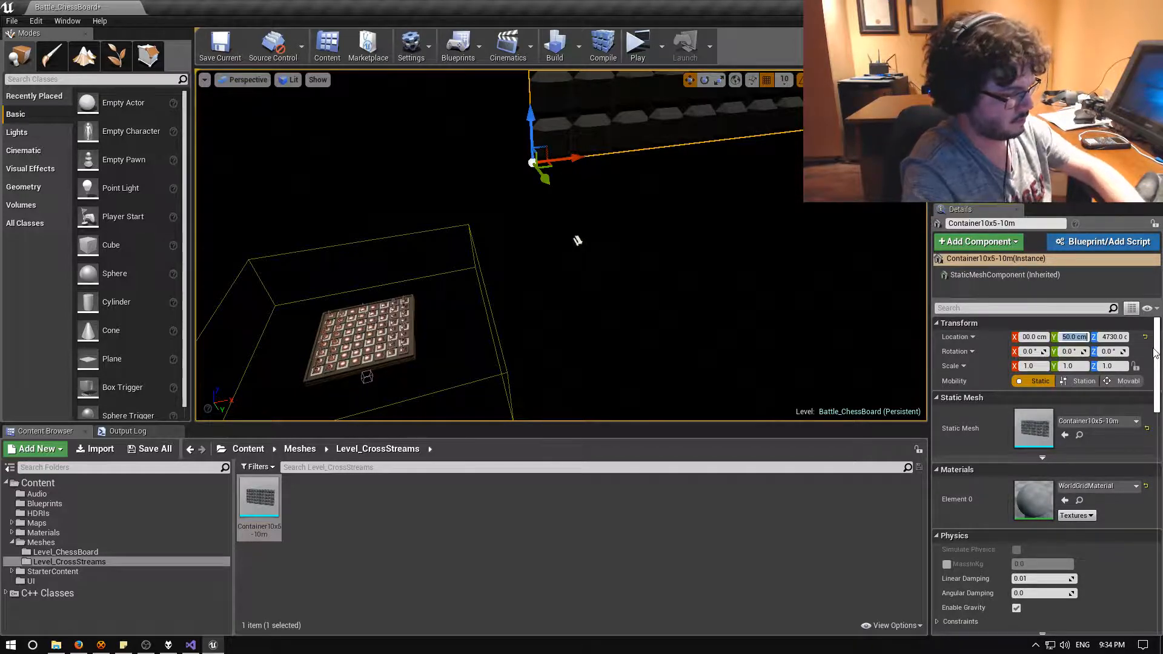
{"action": "type", "text": "10000"}
{"action": "key", "text": "Return"}
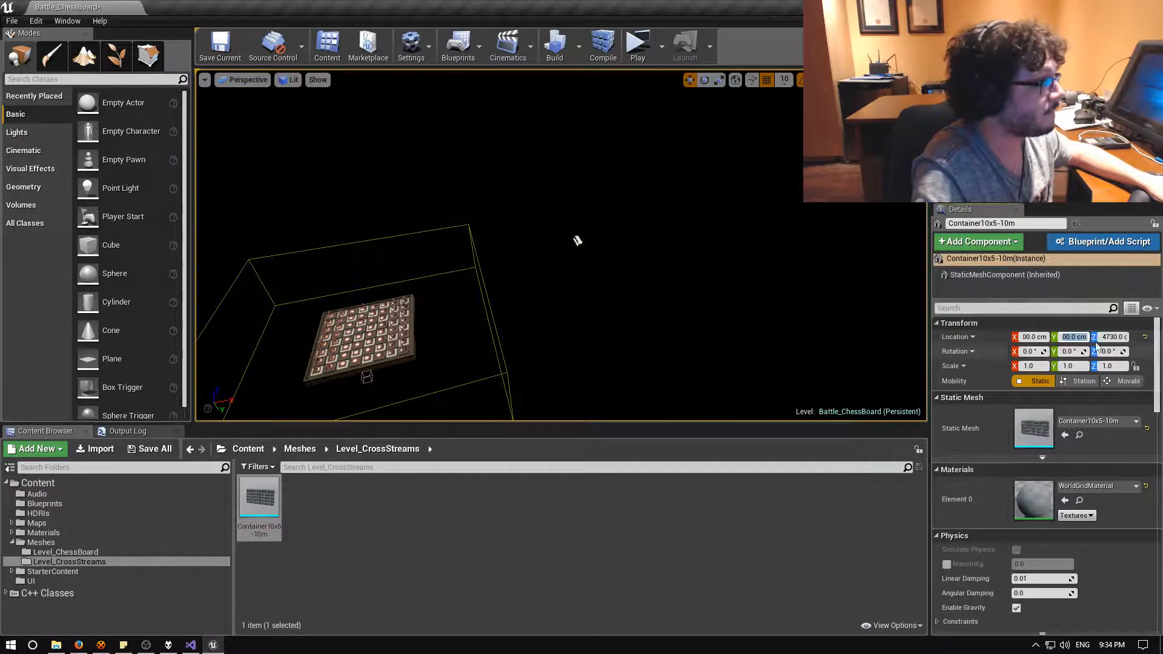
{"action": "left_click", "coordinate": [1111, 338]}
{"action": "type", "text": "0"}
{"action": "key", "text": "Return"}
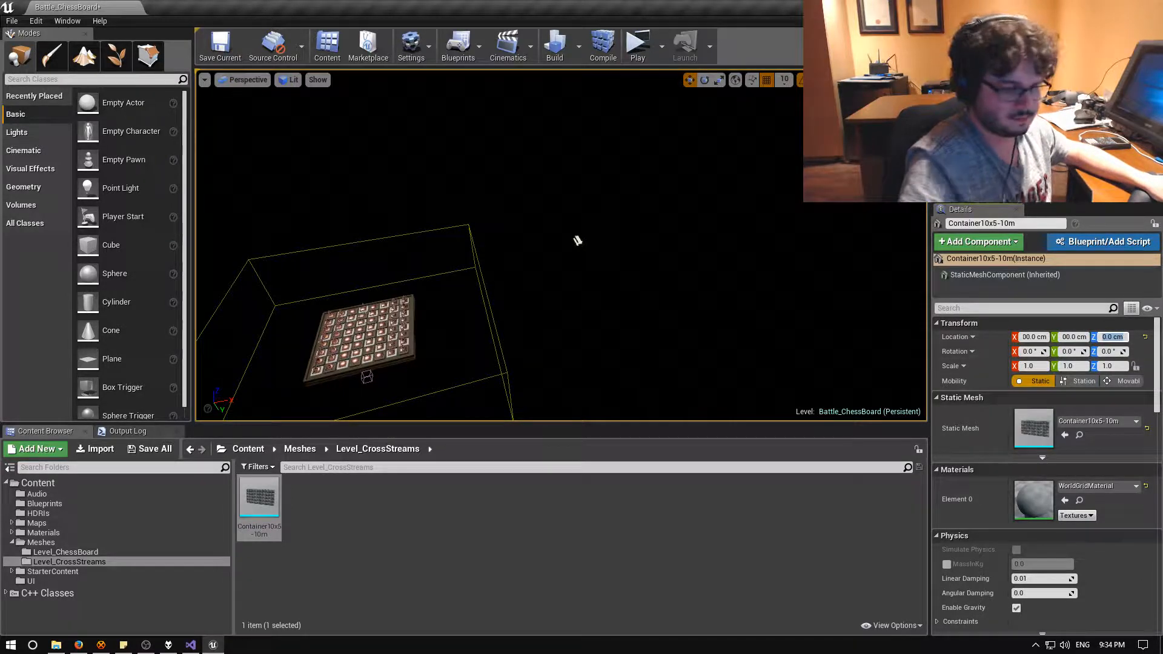
Move the container to the opposite side of the chessboard by setting its Y location to -25000 cm.
{"action": "right_click_drag", "start_coordinate": [578, 241], "coordinate": [306, 198]}
{"action": "key", "text": "w"}
{"action": "key", "text": "s"}
{"action": "key", "text": "a"}
{"action": "key", "text": "d"}
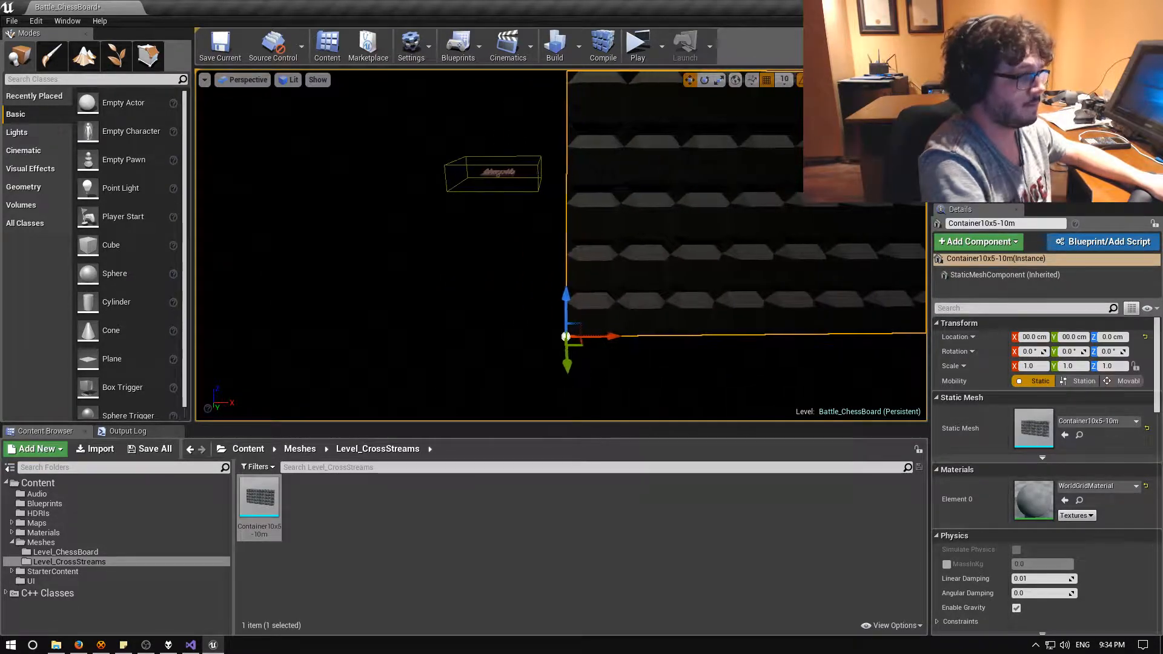
{"action": "left_click", "coordinate": [1071, 337]}
{"action": "type", "text": "-50000"}
{"action": "key", "text": "Return"}
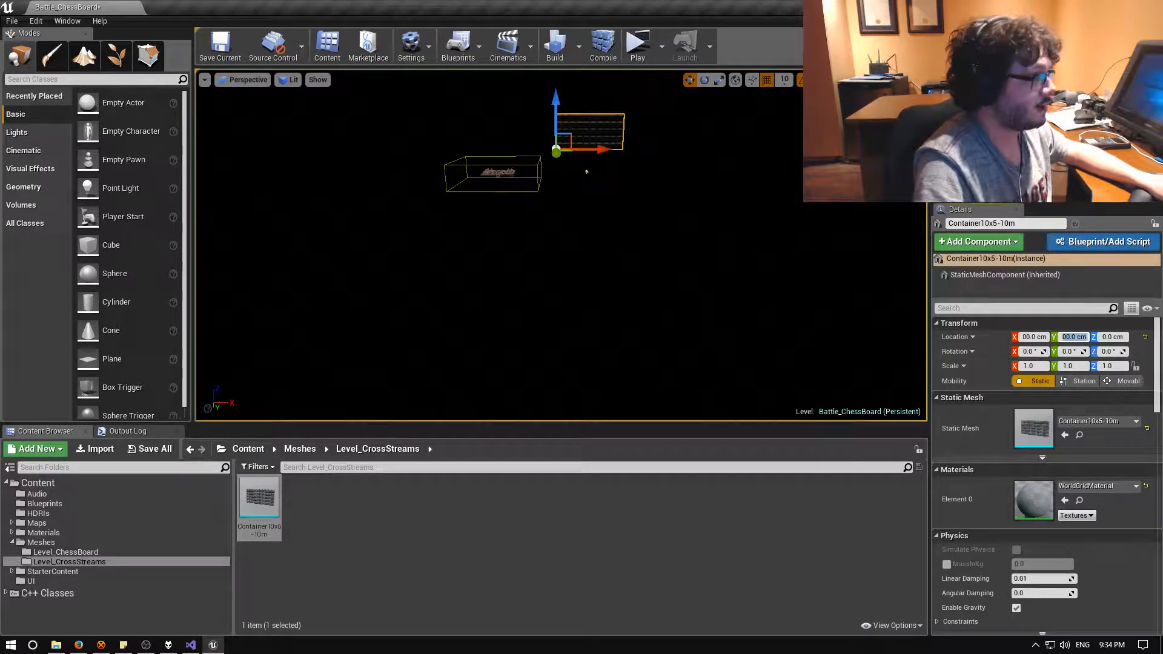
Duplicate the container along the X axis and set the copy's X location to -5000 cm so the two sit flush.
{"action": "right_click_drag", "start_coordinate": [581, 243], "coordinate": [586, 198]}
{"action": "key", "text": "w"}
{"action": "key", "text": "e"}
{"action": "key", "text": "w"}
{"action": "key", "text": "w"}
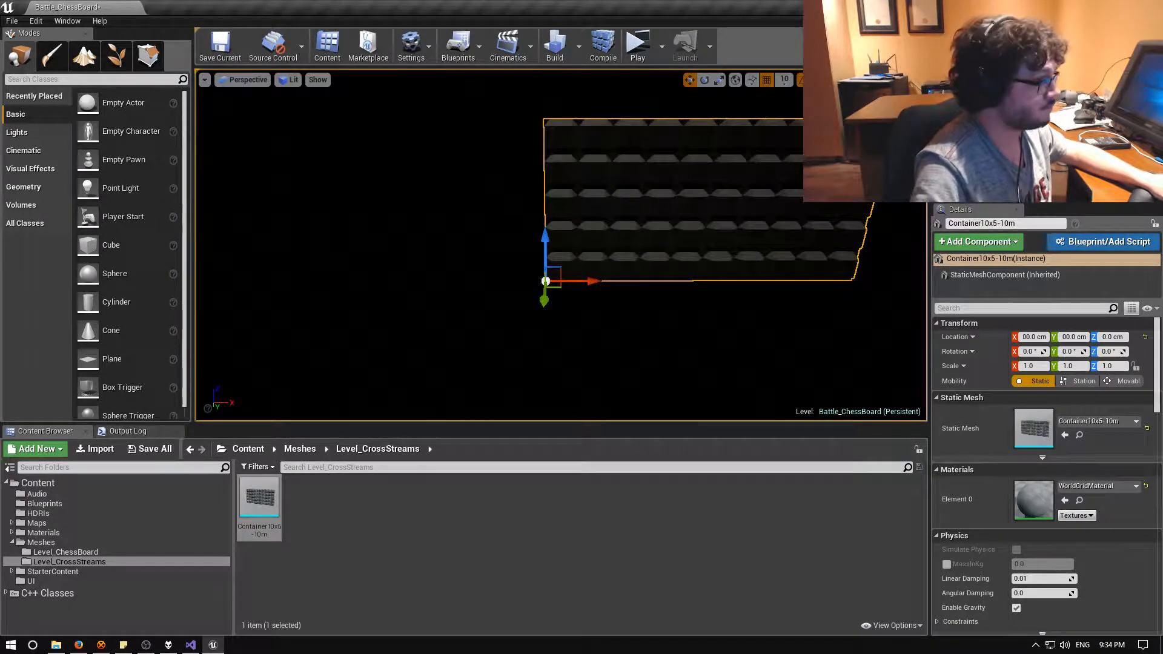
{"action": "left_click_drag", "start_coordinate": [593, 283], "coordinate": [278, 282], "text": "alt"}
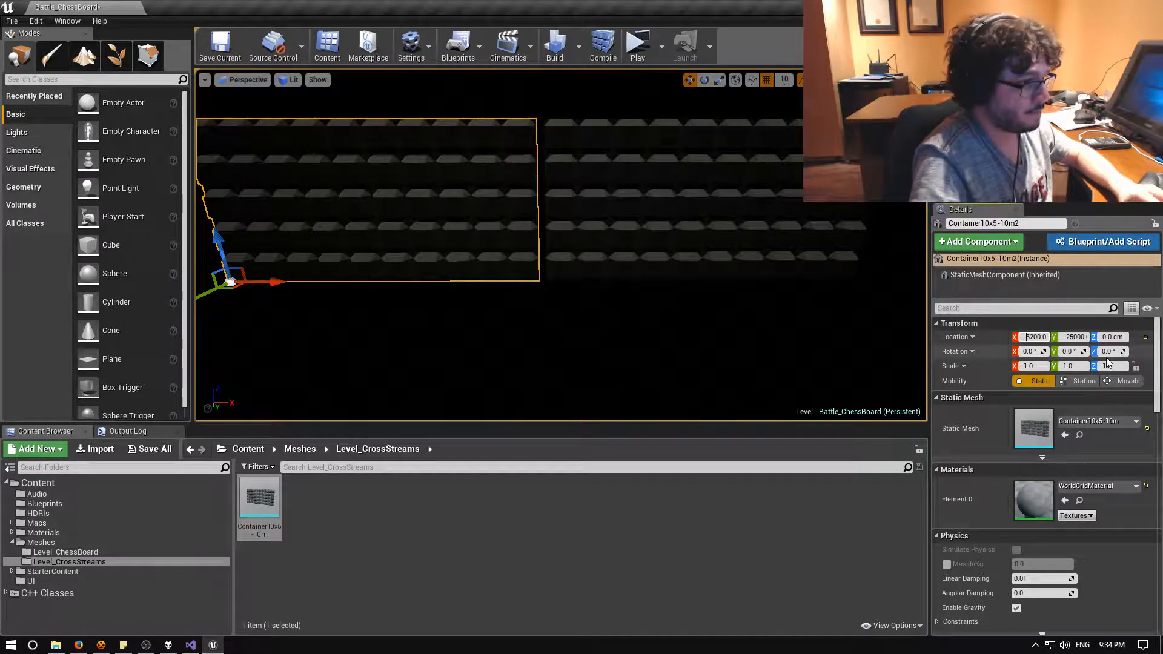
{"action": "type", "text": "0"}
{"action": "key", "text": "Return"}
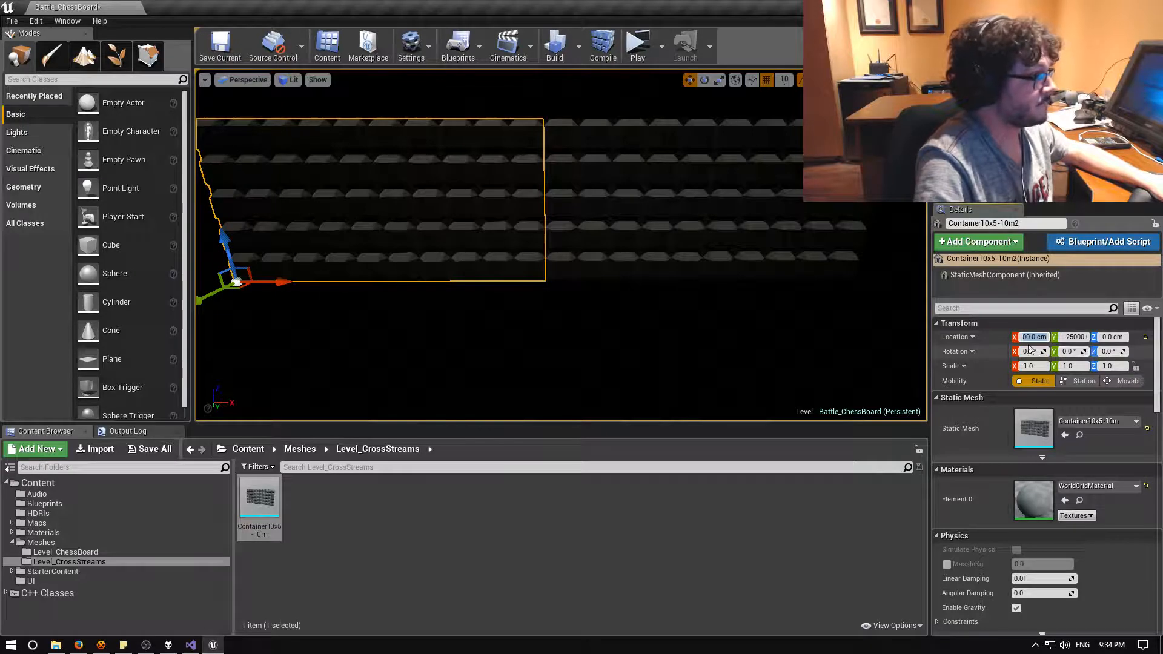
Duplicate the second container along the X axis and set the new copy's X location to -15000 cm.
{"action": "key", "text": "a"}
{"action": "key", "text": "s"}
{"action": "right_click_drag", "start_coordinate": [666, 339], "coordinate": [666, 339]}
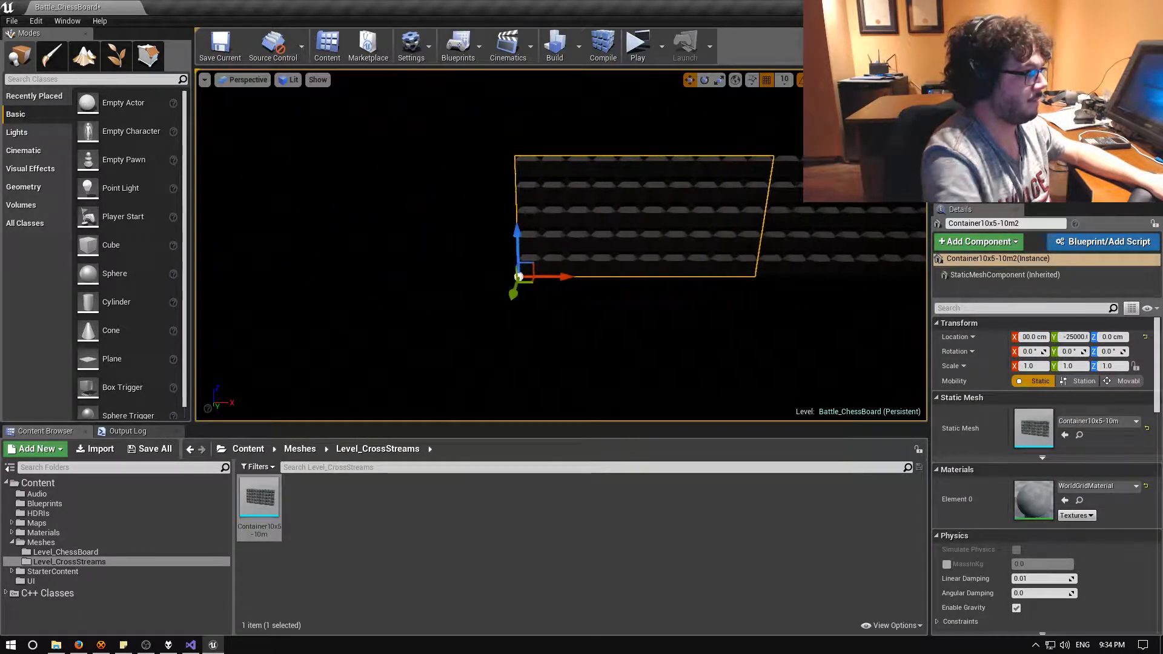
{"action": "left_click_drag", "start_coordinate": [564, 276], "coordinate": [330, 270], "text": "alt"}
{"action": "left_click", "coordinate": [1033, 337]}
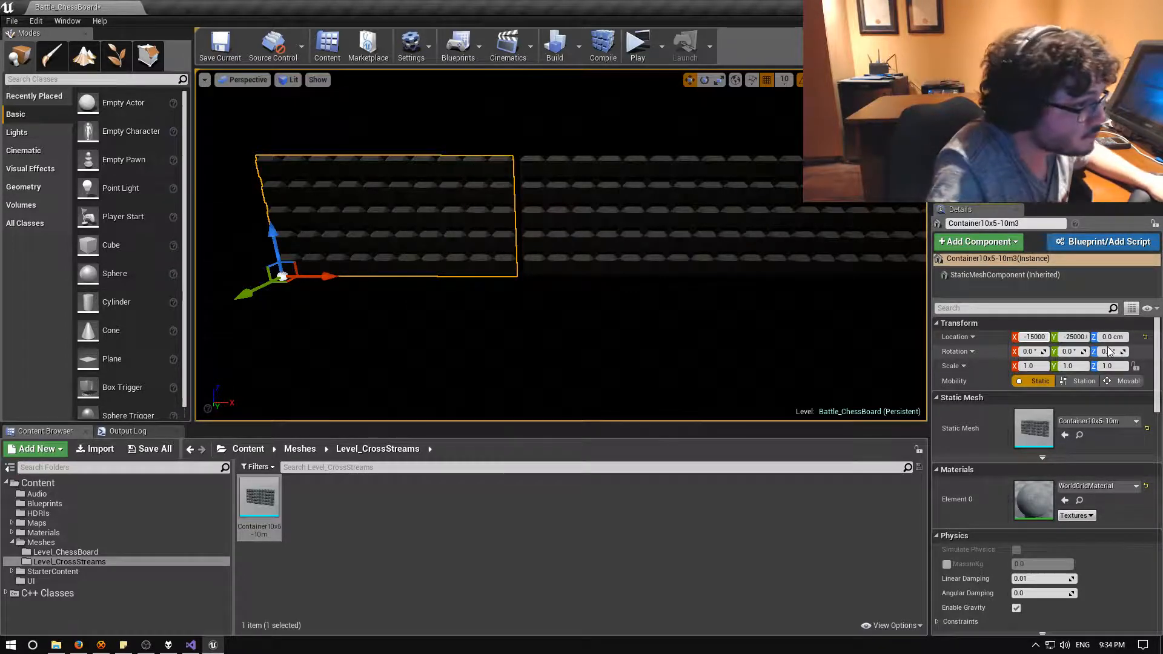
{"action": "key", "text": "Return"}
Duplicate all three containers downward and set the copies' Z location so they sit flush beneath the original row.
{"action": "right_click_drag", "start_coordinate": [727, 339], "coordinate": [872, 256]}
{"action": "key", "text": "w"}
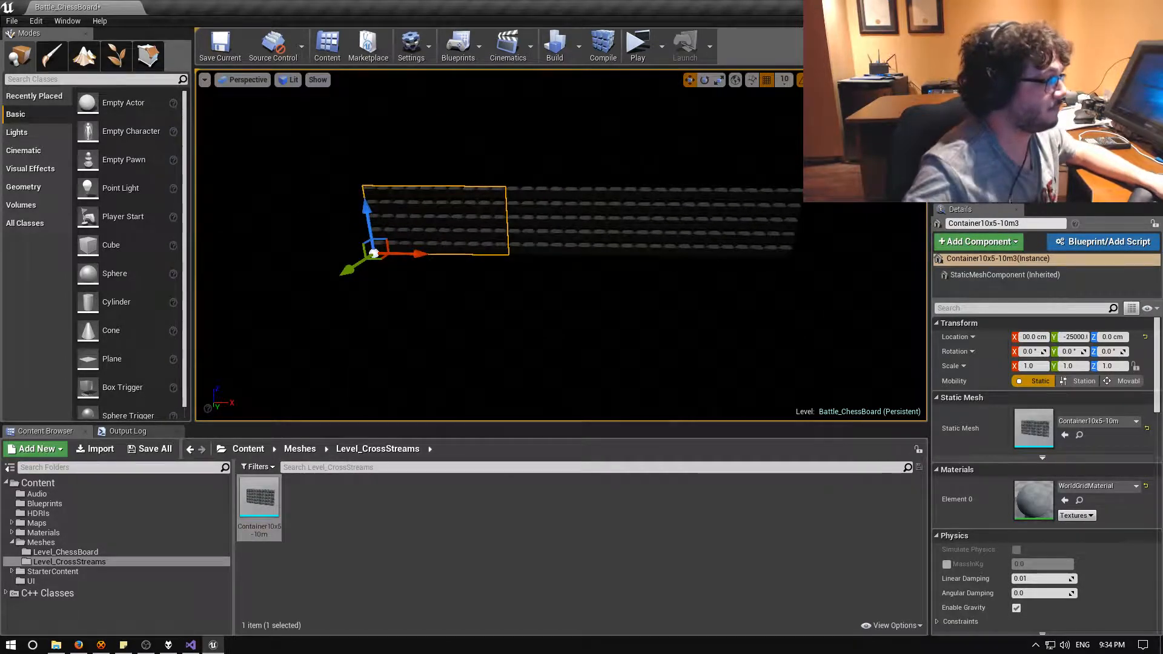
{"action": "left_click", "coordinate": [567, 230], "text": "ctrl"}
{"action": "left_click", "coordinate": [674, 234], "text": "ctrl"}
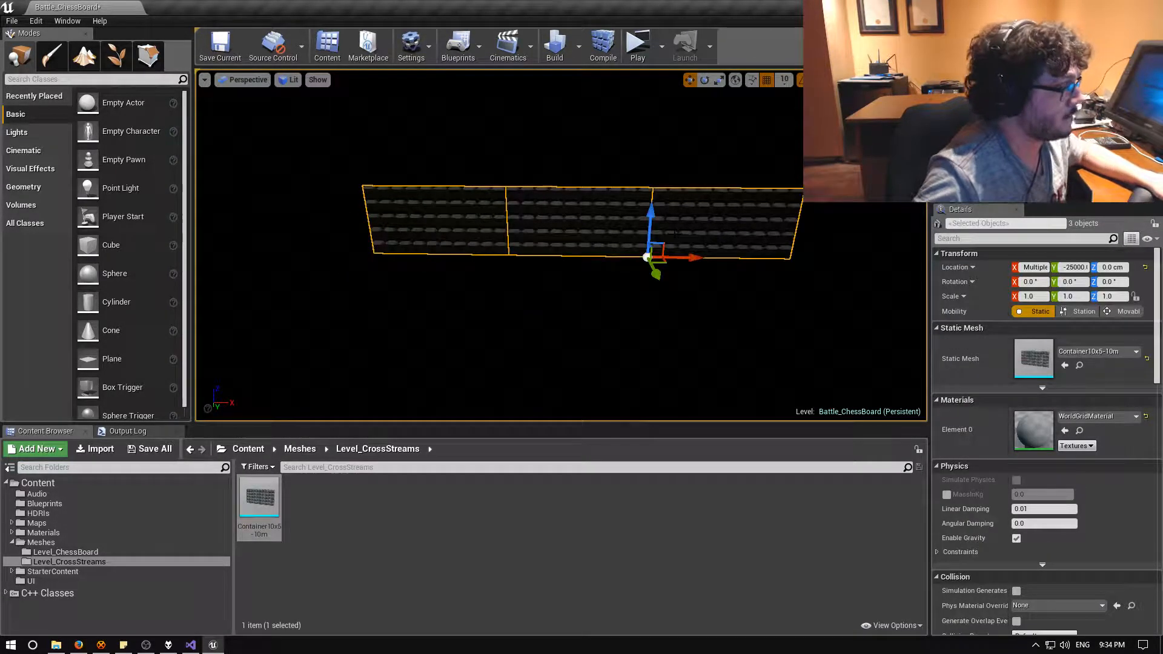
{"action": "left_click_drag", "start_coordinate": [649, 227], "coordinate": [644, 282], "text": "alt"}
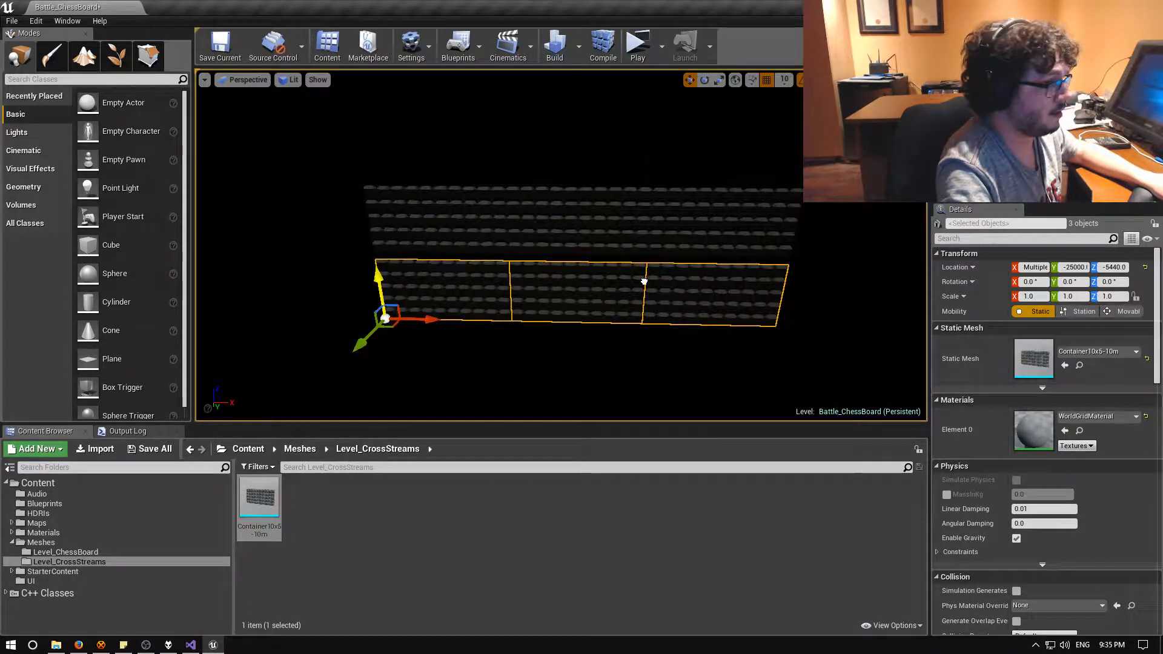
{"action": "left_click", "coordinate": [1114, 267]}
{"action": "type", "text": "-25000"}
{"action": "key", "text": "Return"}
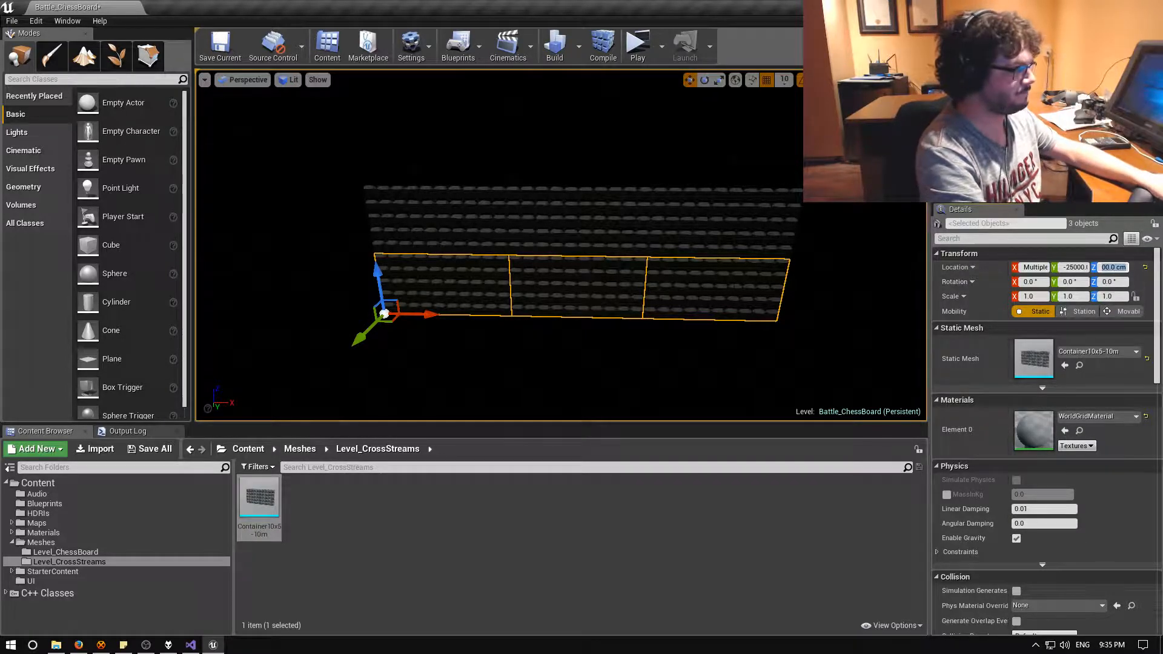
Switch to Firefox and examine the reference images, including the Stark00 cube room, 3D Dot Game Heroes and Mirror's Edge time trial shots.
{"action": "right_click_drag", "start_coordinate": [721, 302], "coordinate": [806, 255]}
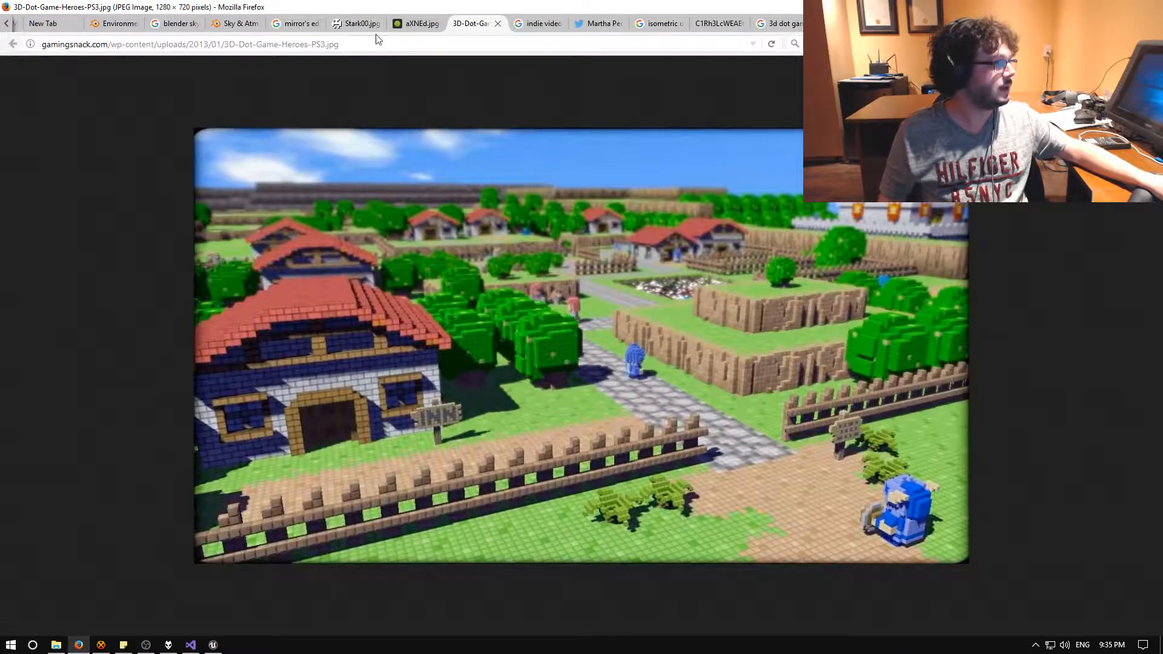
{"action": "left_click", "coordinate": [357, 24]}
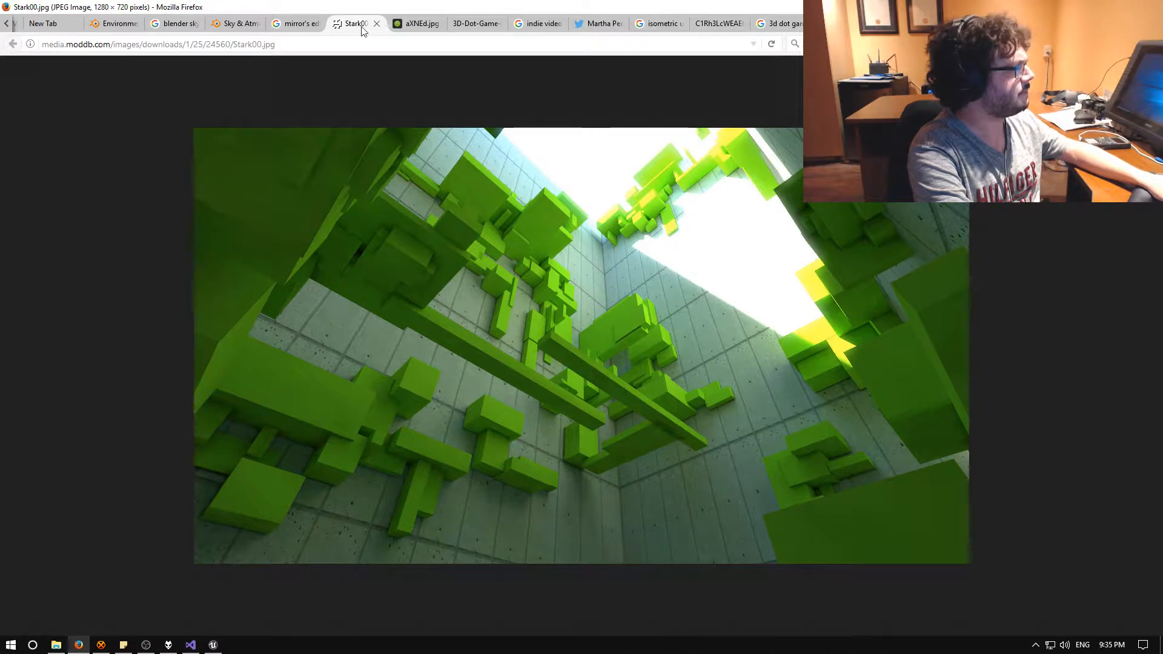
{"action": "left_click", "coordinate": [418, 27]}
{"action": "left_click", "coordinate": [478, 27]}
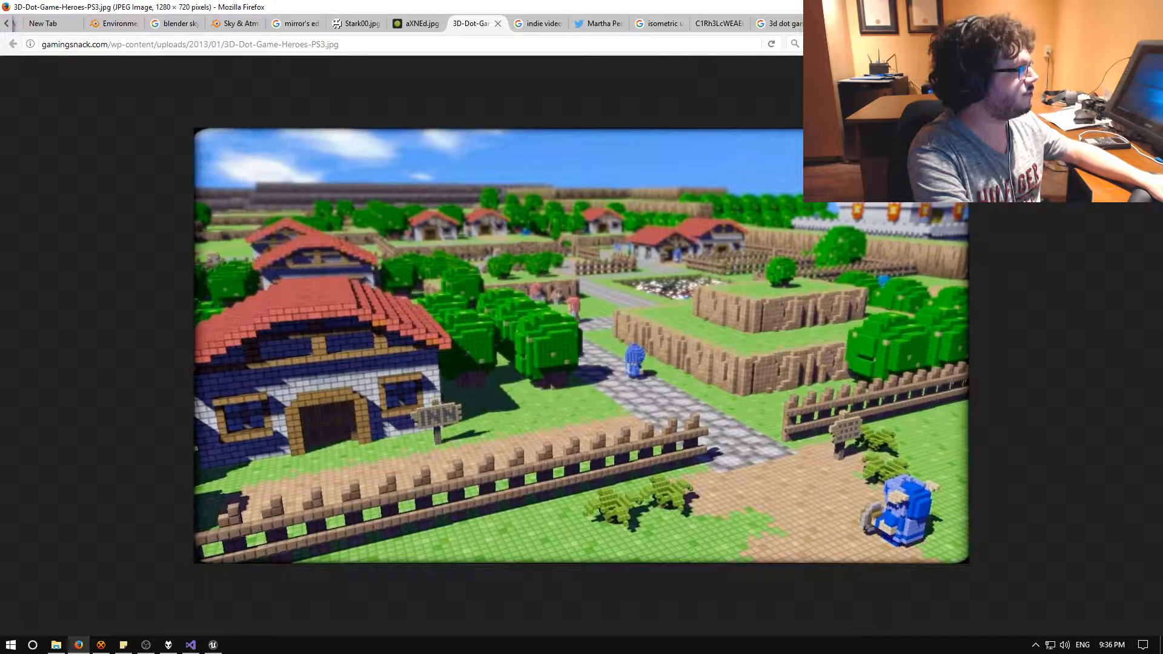
{"action": "left_click", "coordinate": [306, 27]}
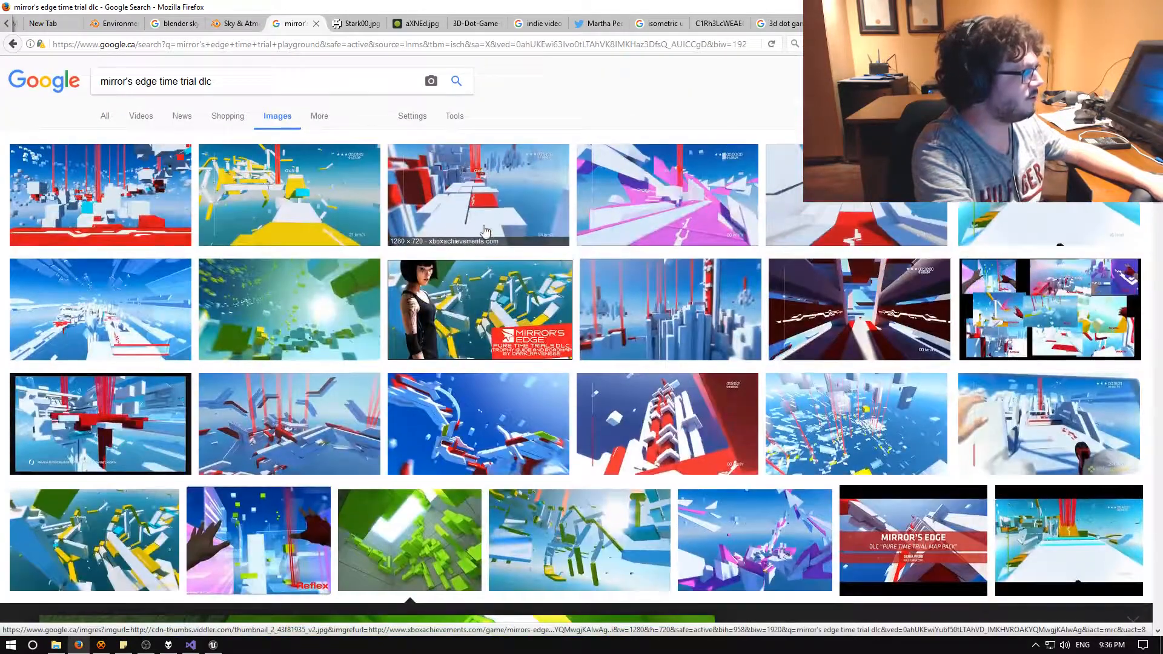
{"action": "left_click", "coordinate": [496, 186]}
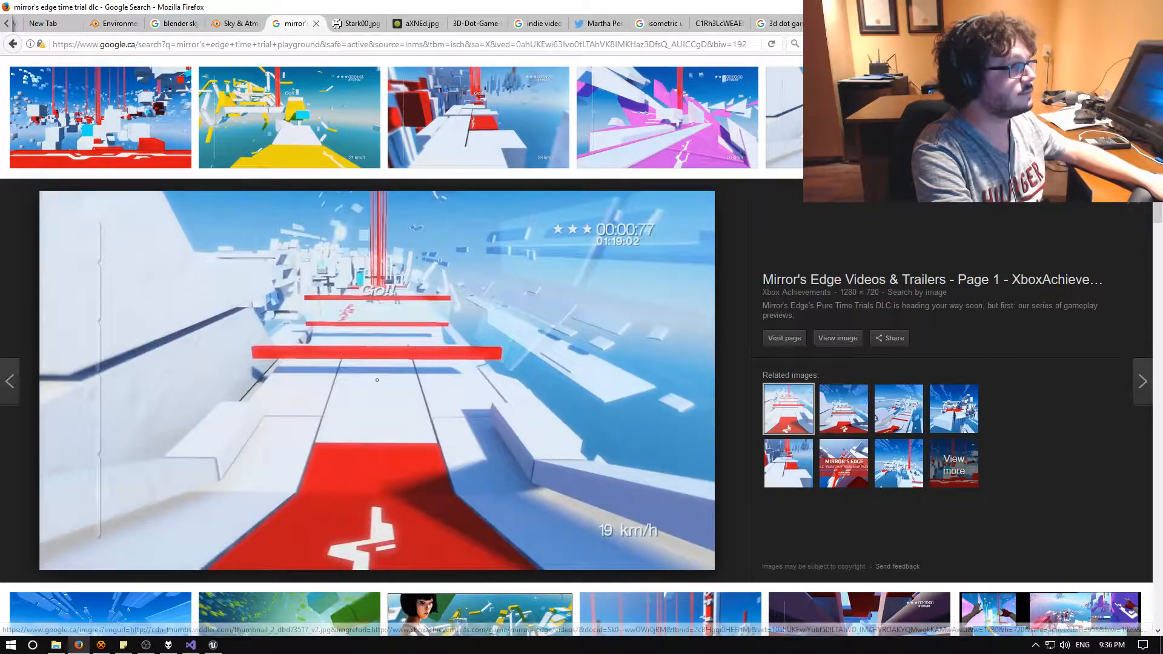
{"action": "left_click", "coordinate": [903, 23]}
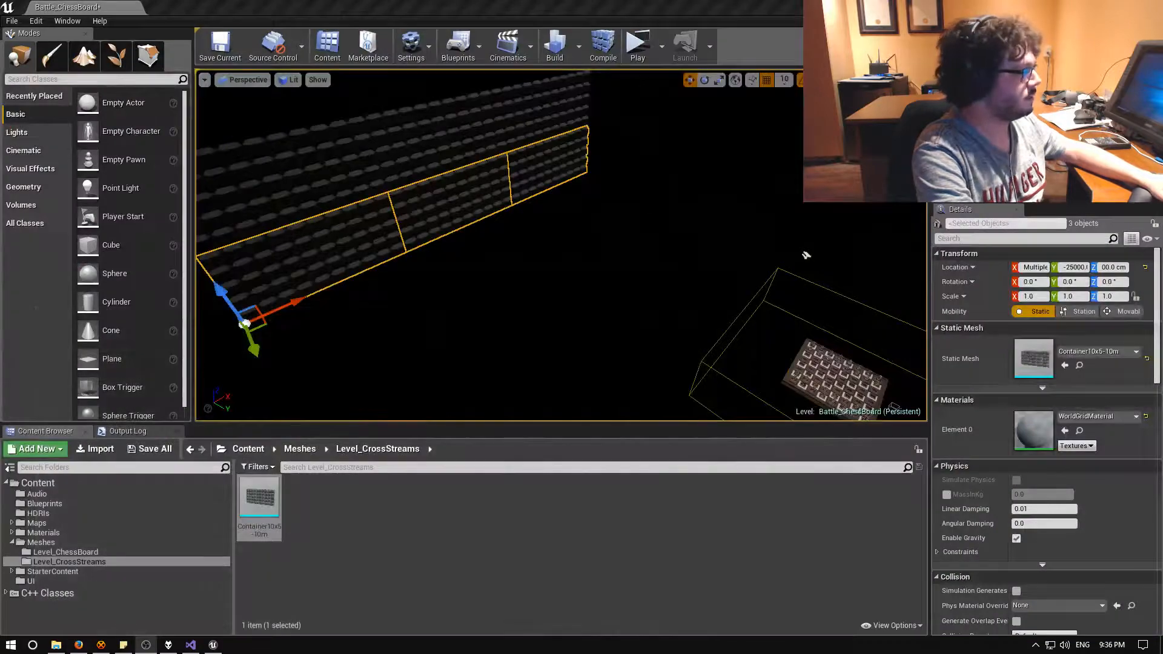
Duplicate the lower row of three containers along the Y axis toward the chessboard, to about Y -20200 cm.
{"action": "right_click_drag", "start_coordinate": [666, 242], "coordinate": [606, 243]}
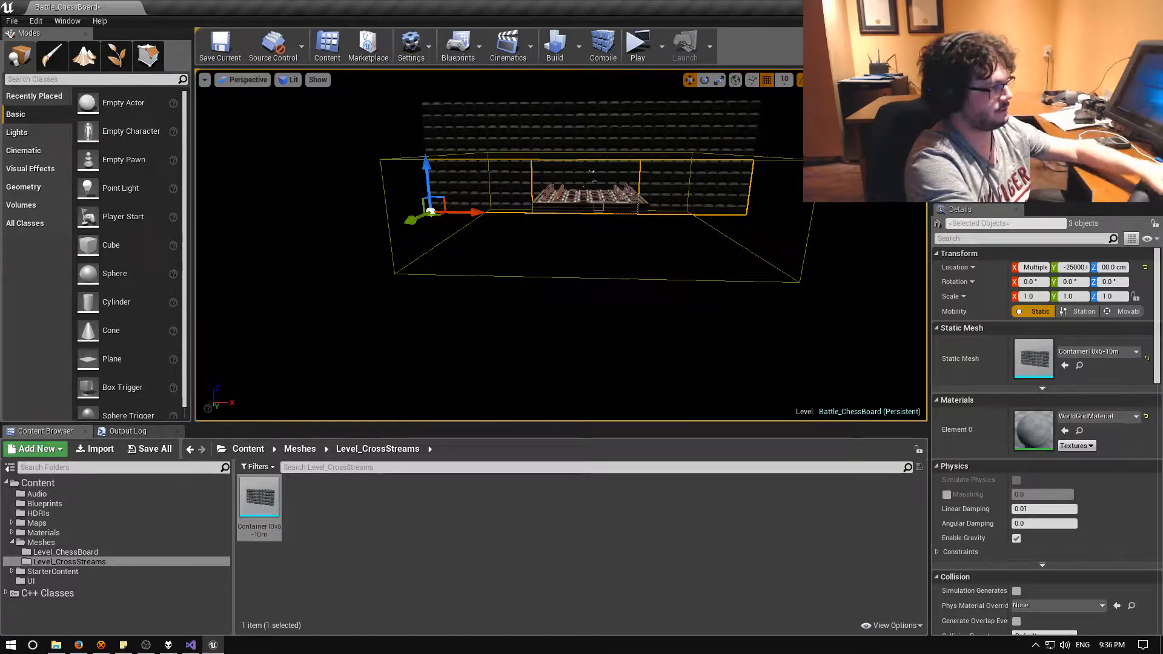
{"action": "key", "text": "a"}
{"action": "right_click_drag", "start_coordinate": [605, 244], "coordinate": [708, 235]}
{"action": "key", "text": "w"}
{"action": "key", "text": "s"}
{"action": "key", "text": "a"}
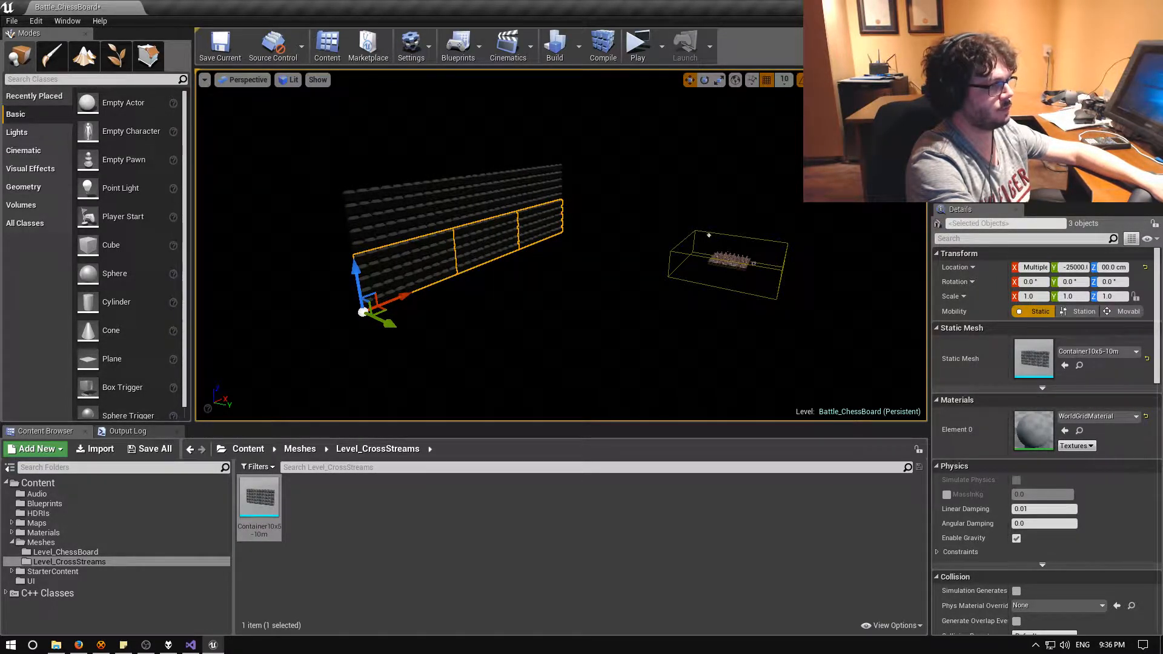
{"action": "right_click_drag", "start_coordinate": [709, 235], "coordinate": [685, 240]}
{"action": "key", "text": "a"}
{"action": "key", "text": "w"}
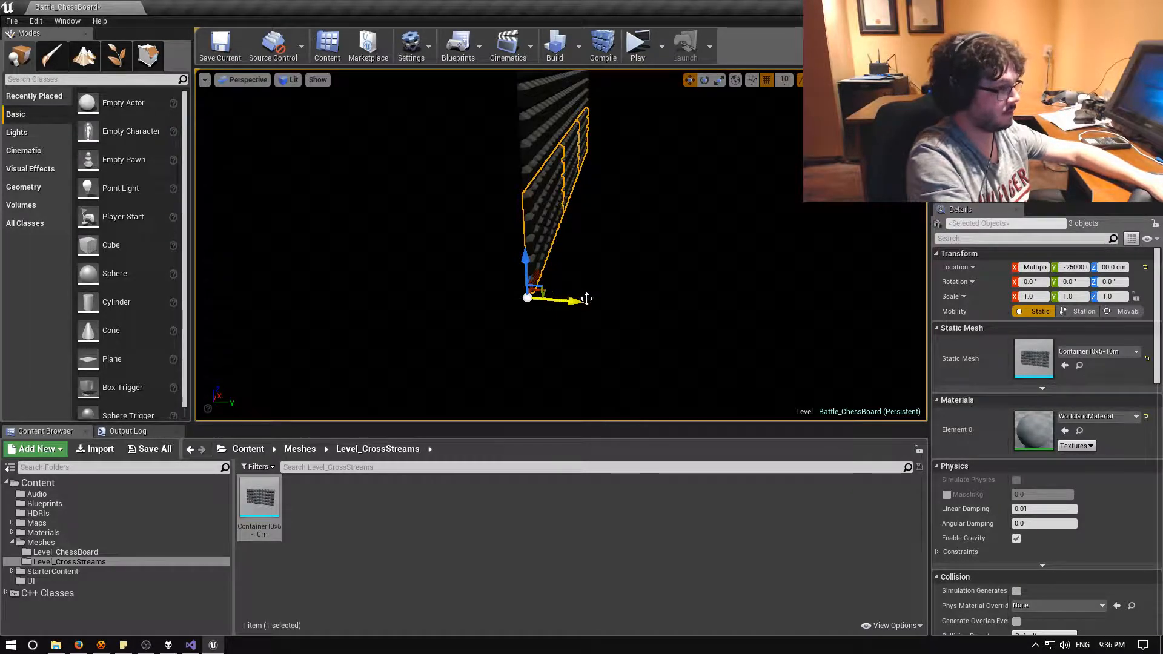
{"action": "left_click_drag", "start_coordinate": [574, 301], "coordinate": [684, 311]}
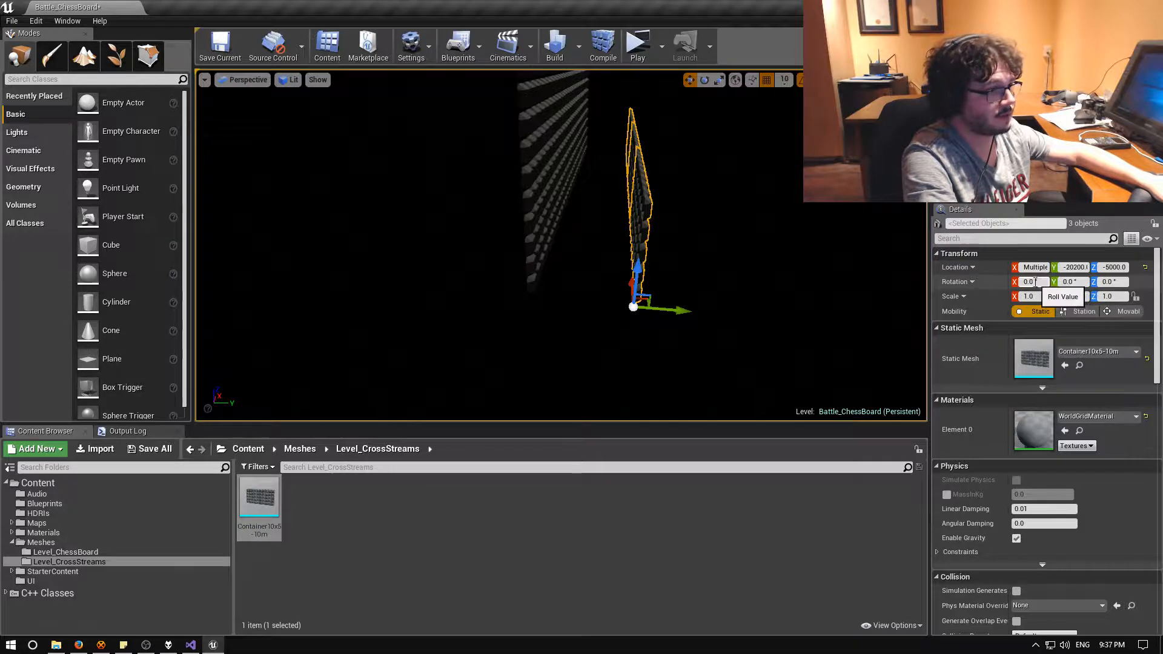
Lay the three copies flat as a floor with an X rotation of -90° and adjust their Y location to meet the wall's base.
{"action": "key", "text": "Return"}
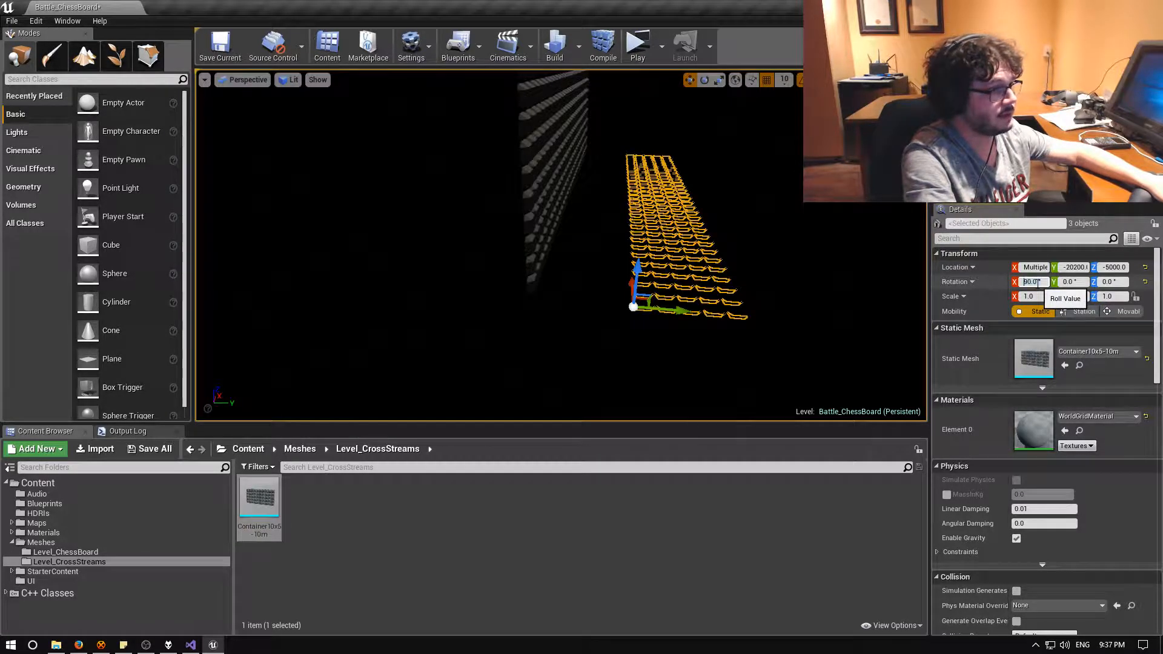
{"action": "type", "text": "-90"}
{"action": "key", "text": "Return"}
{"action": "mouse_move", "coordinate": [561, 246]}
{"action": "right_mouse_down"}
{"action": "mouse_move", "coordinate": [536, 273]}
{"action": "mouse_move", "coordinate": [512, 257]}
{"action": "mouse_move", "coordinate": [540, 272]}
{"action": "mouse_move", "coordinate": [563, 266]}
{"action": "right_mouse_up"}
{"action": "key", "text": "w"}
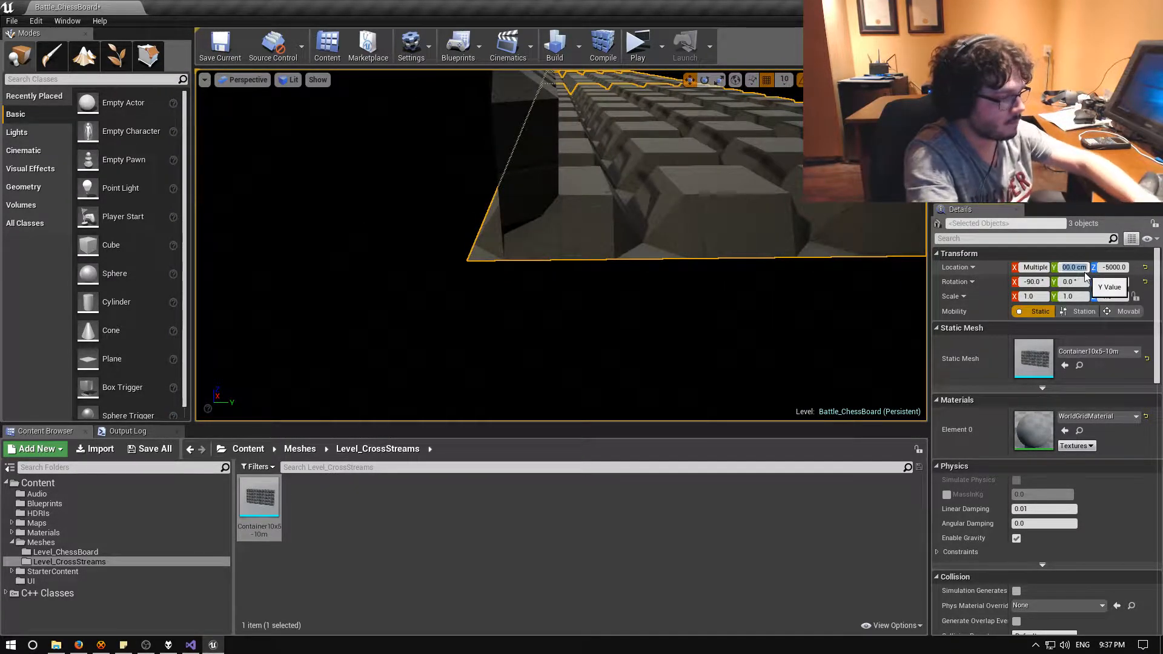
{"action": "type", "text": "0"}
{"action": "key", "text": "Return"}
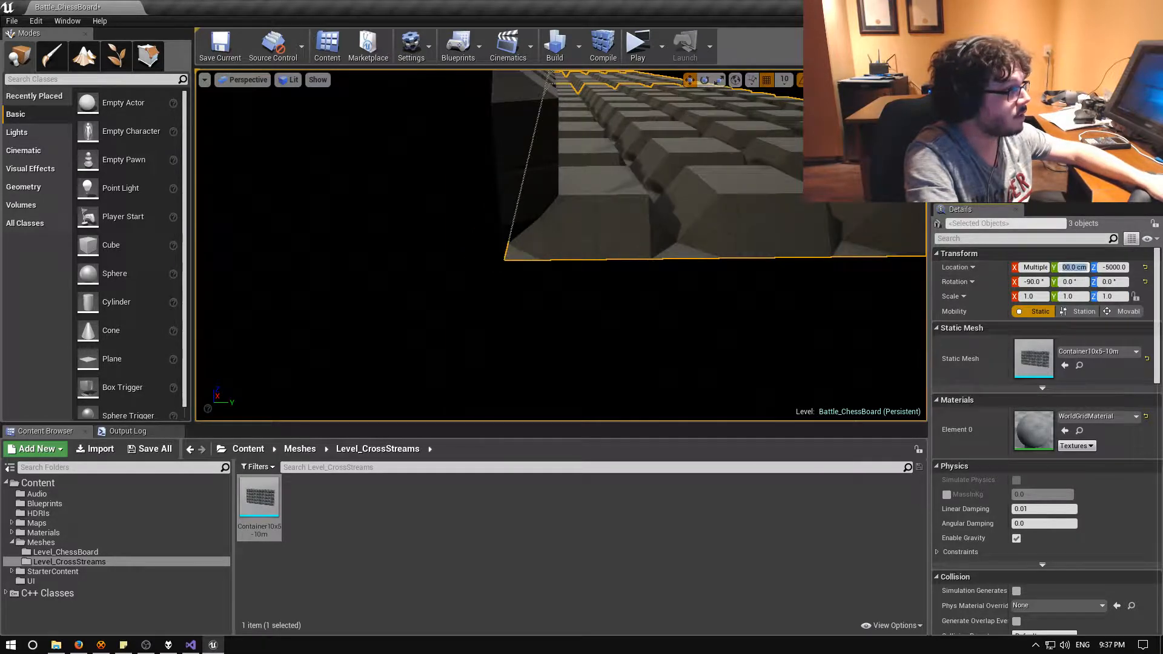
{"action": "right_click_drag", "start_coordinate": [561, 245], "coordinate": [766, 244]}
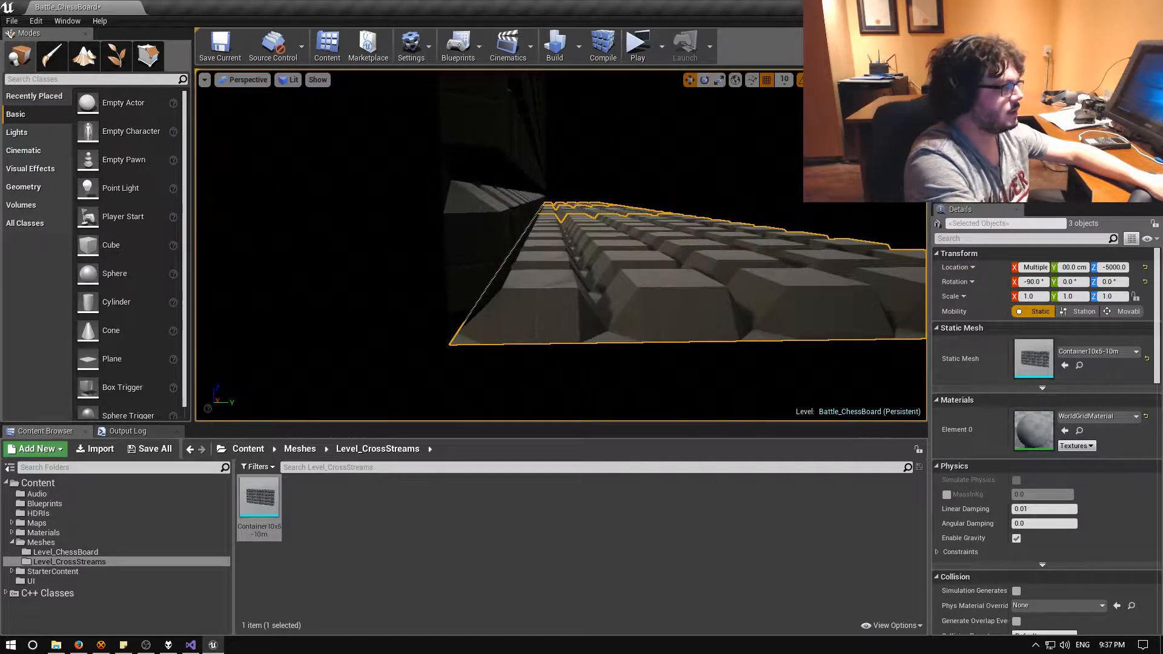
{"action": "right_click_drag", "start_coordinate": [625, 282], "coordinate": [625, 282]}
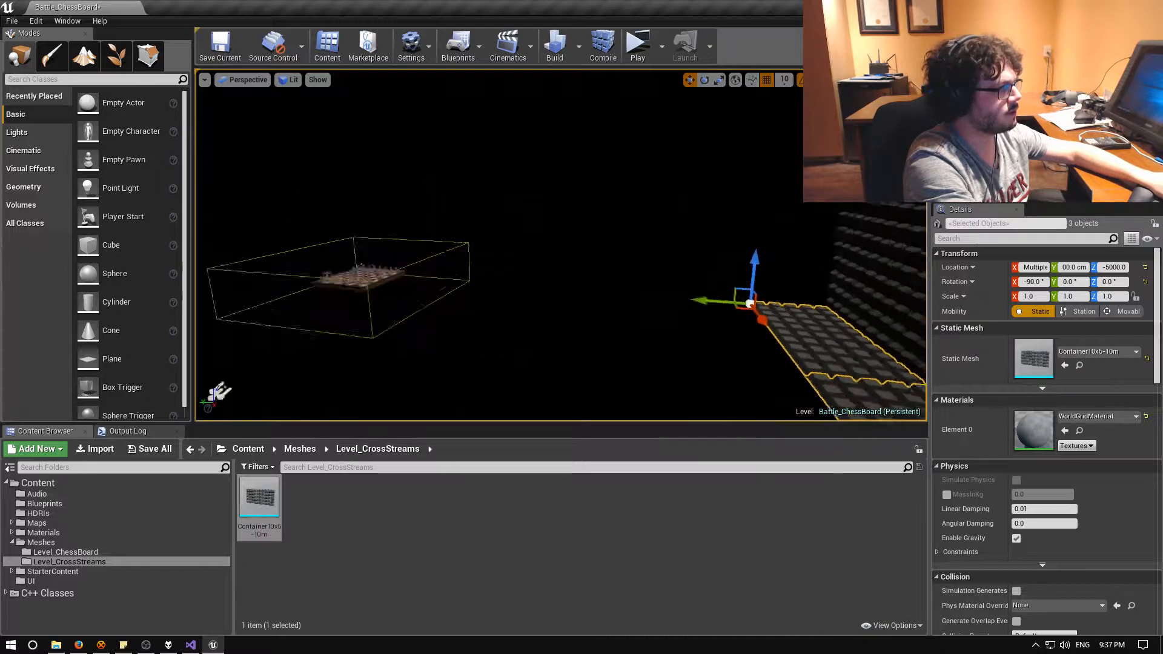
{"action": "right_click_drag", "start_coordinate": [681, 225], "coordinate": [603, 180]}
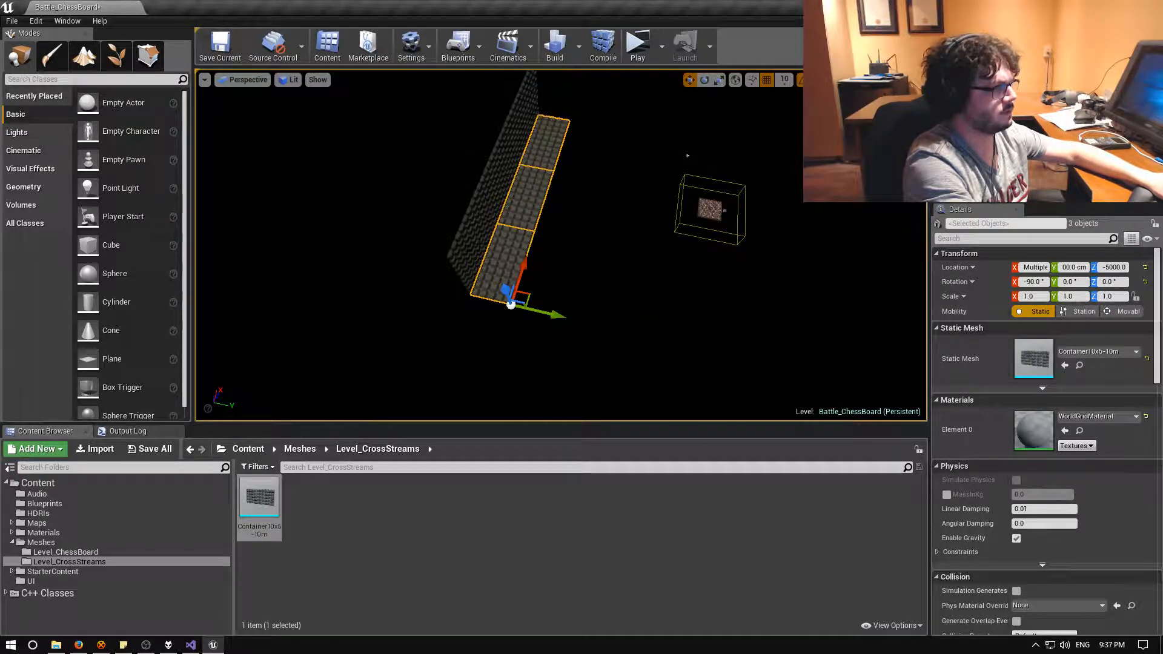
Bring the upper end container of the upright wall closer to the chessboard by setting its Y location to -12500 cm.
{"action": "left_click", "coordinate": [458, 262]}
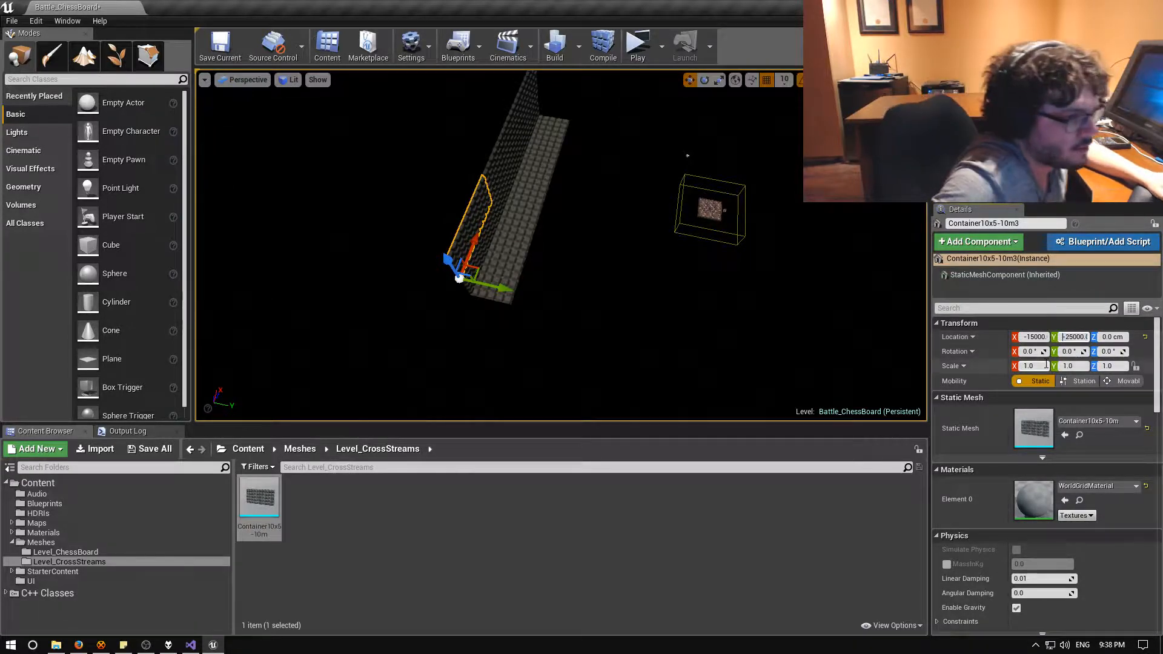
{"action": "key", "text": "BackSpace"}
{"action": "key", "text": "BackSpace"}
{"action": "key", "text": "BackSpace"}
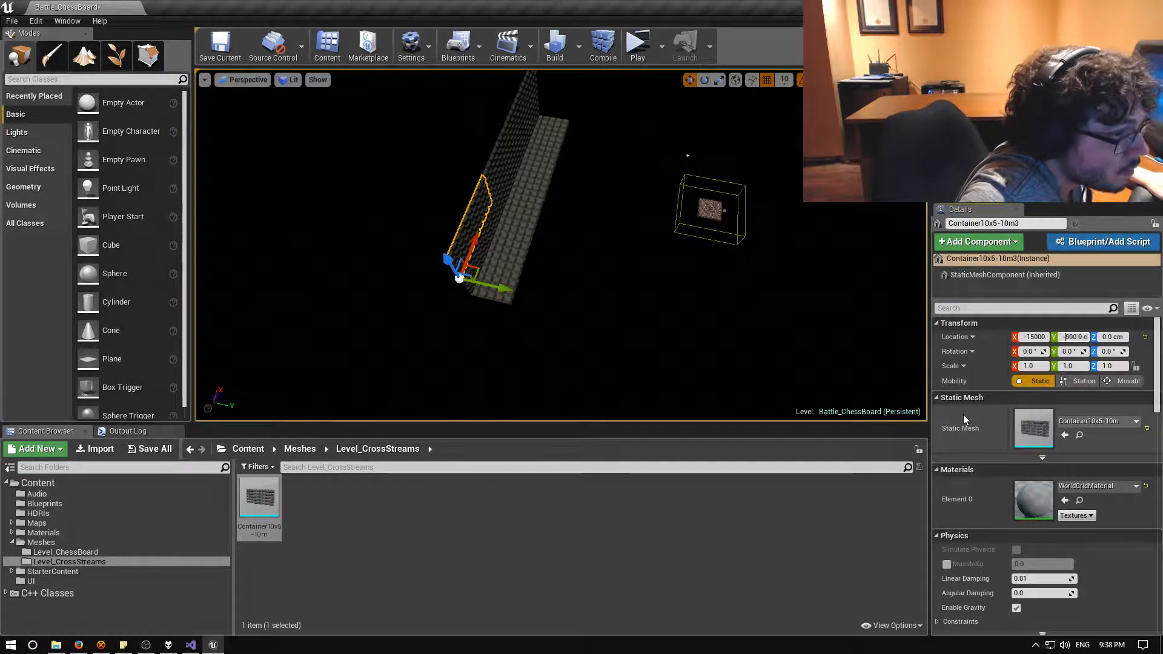
{"action": "type", "text": "12"}
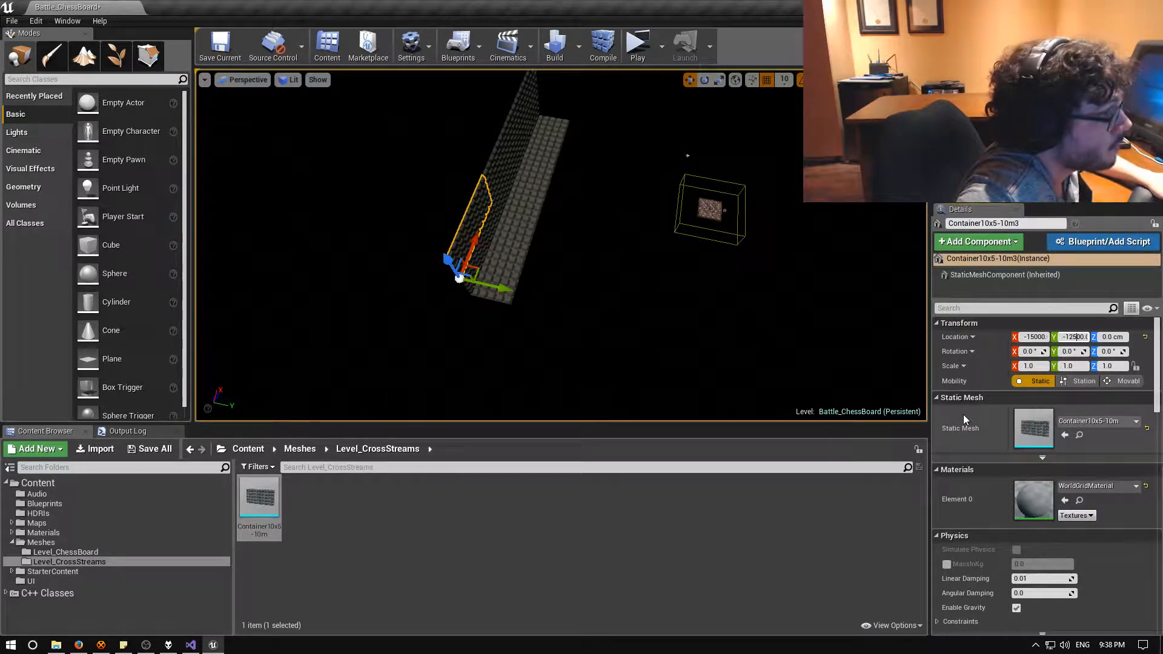
{"action": "key", "text": "Return"}
Move the other five upright wall containers to the same Y location as the repositioned end container.
{"action": "right_click_drag", "start_coordinate": [561, 245], "coordinate": [455, 252]}
{"action": "right_click_drag", "start_coordinate": [814, 206], "coordinate": [790, 226]}
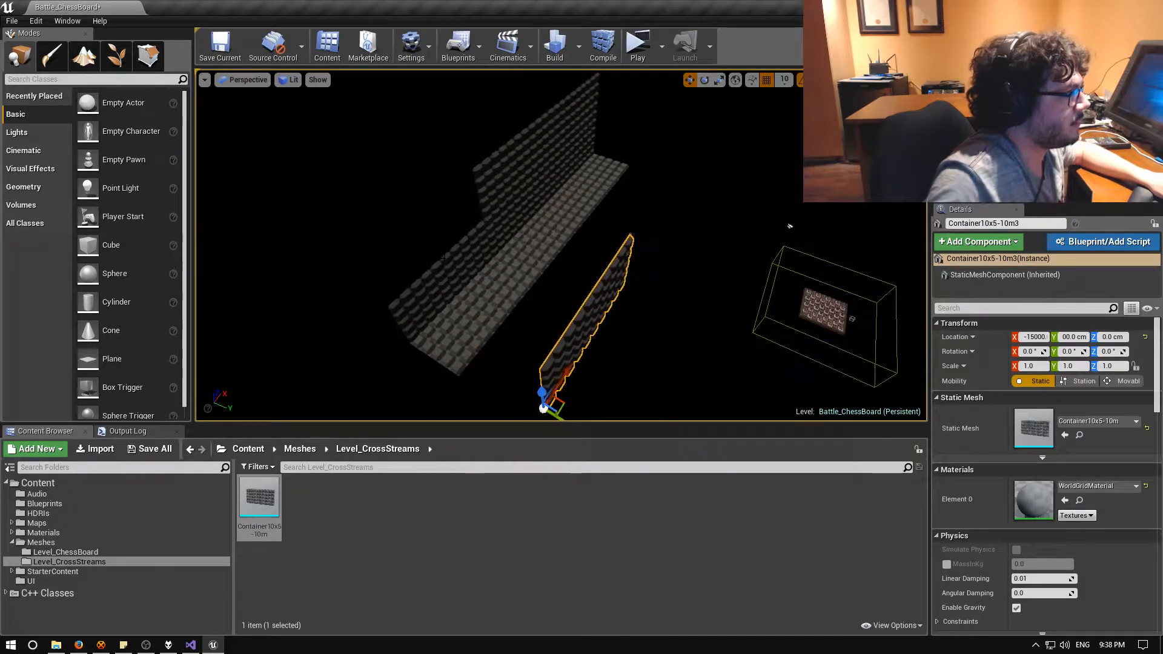
{"action": "left_click", "coordinate": [445, 282]}
{"action": "left_click", "coordinate": [520, 211], "text": "ctrl"}
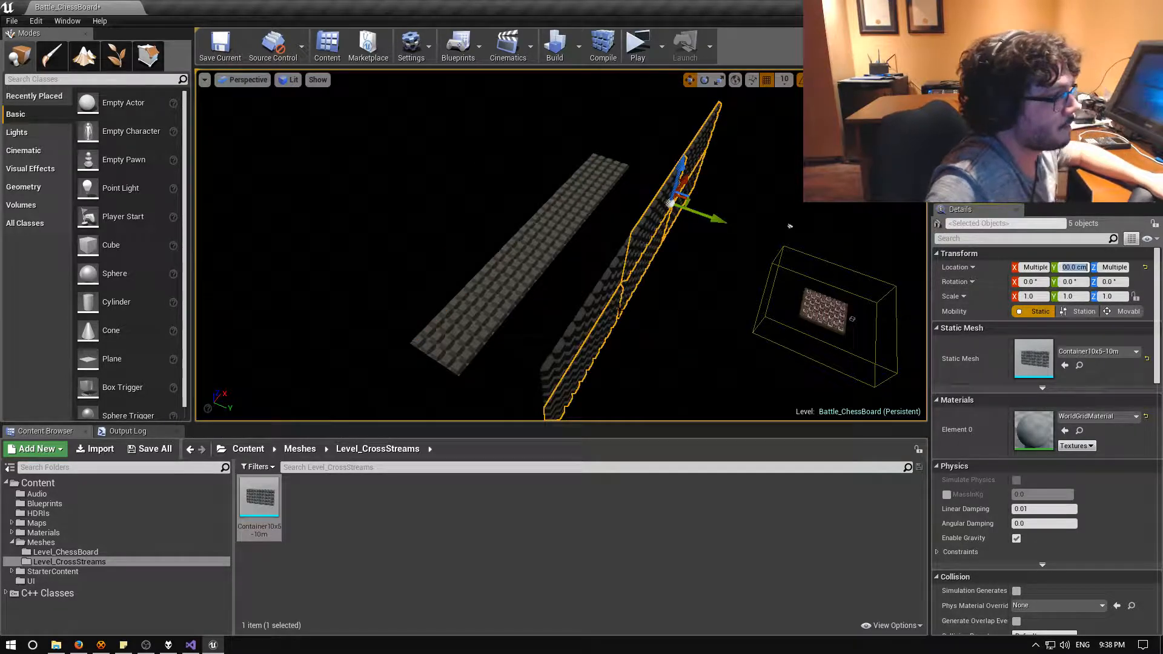
Select the three flat floor containers and set their Y location to -12500 cm.
{"action": "right_click_drag", "start_coordinate": [561, 245], "coordinate": [672, 324]}
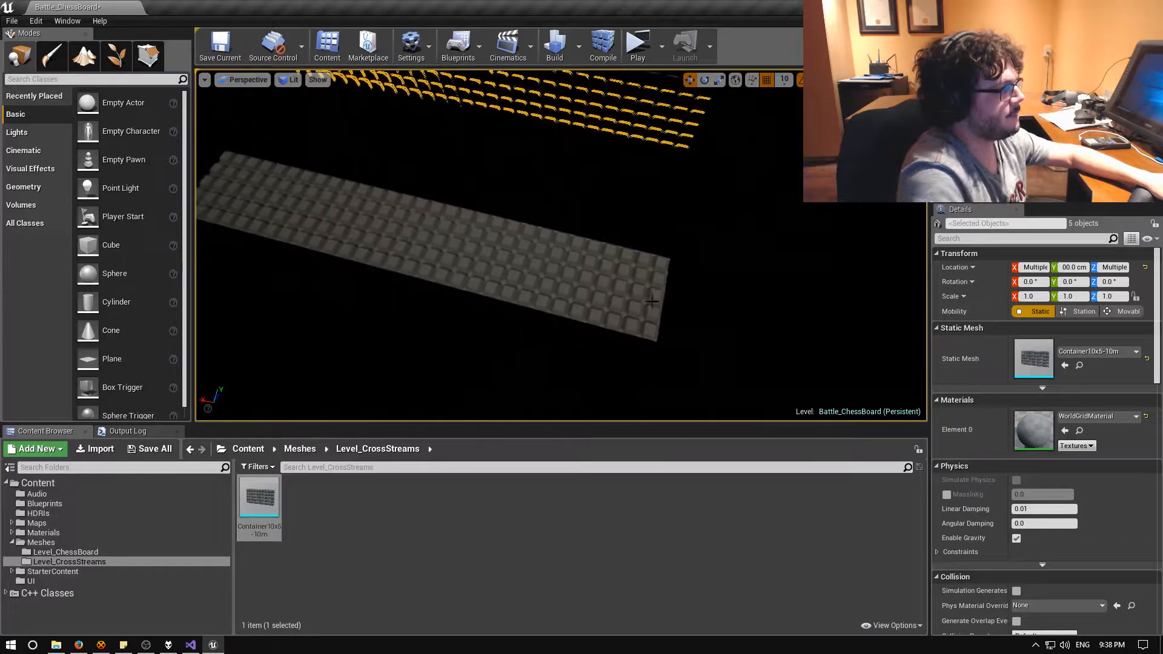
{"action": "left_click", "coordinate": [582, 279]}
{"action": "left_click", "coordinate": [386, 240], "text": "ctrl"}
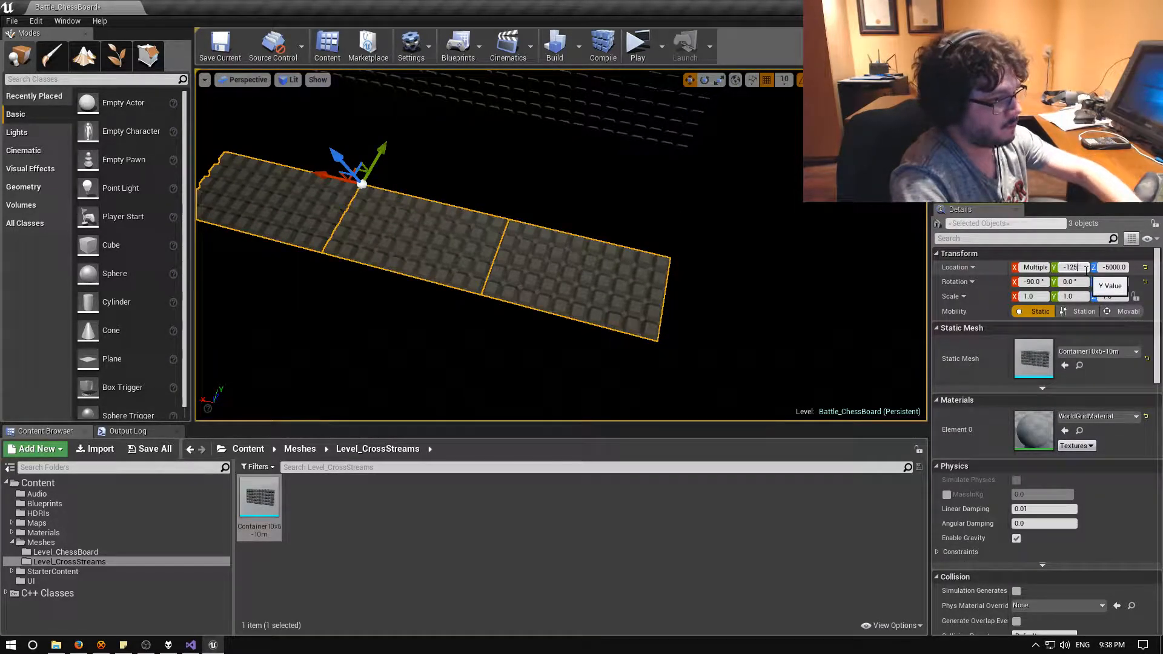
{"action": "type", "text": "00"}
{"action": "key", "text": "Return"}
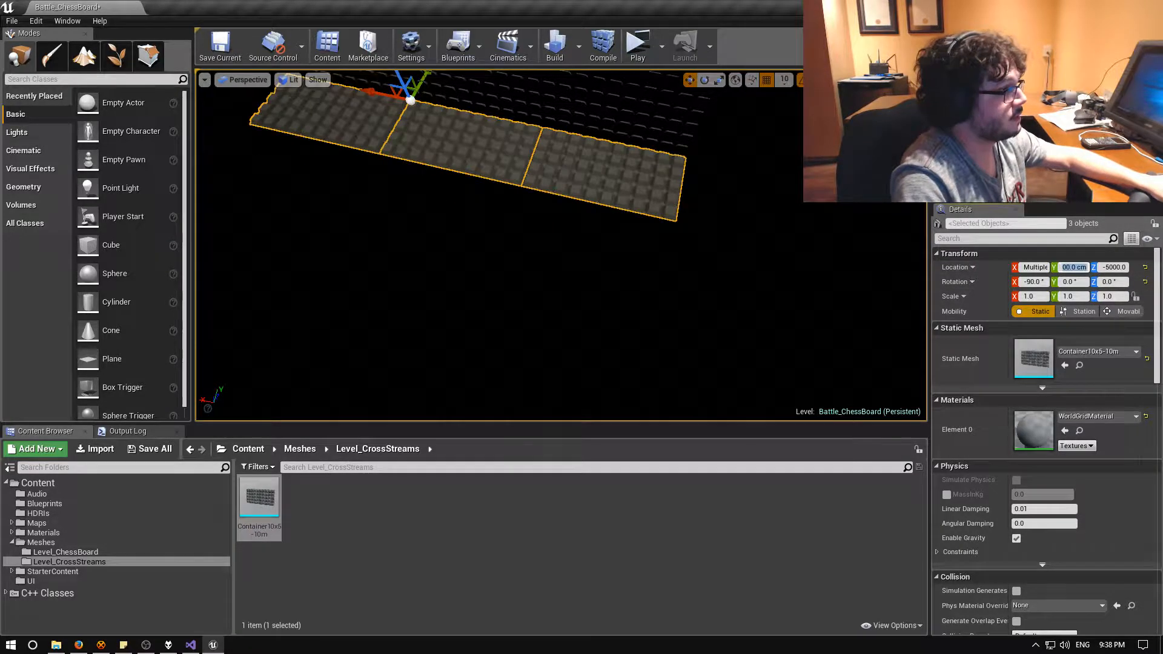
Shift the three floor containers to the chessboard side of the wall by setting their Y location to -7500 cm.
{"action": "right_click_drag", "start_coordinate": [751, 291], "coordinate": [594, 261]}
{"action": "key", "text": "s"}
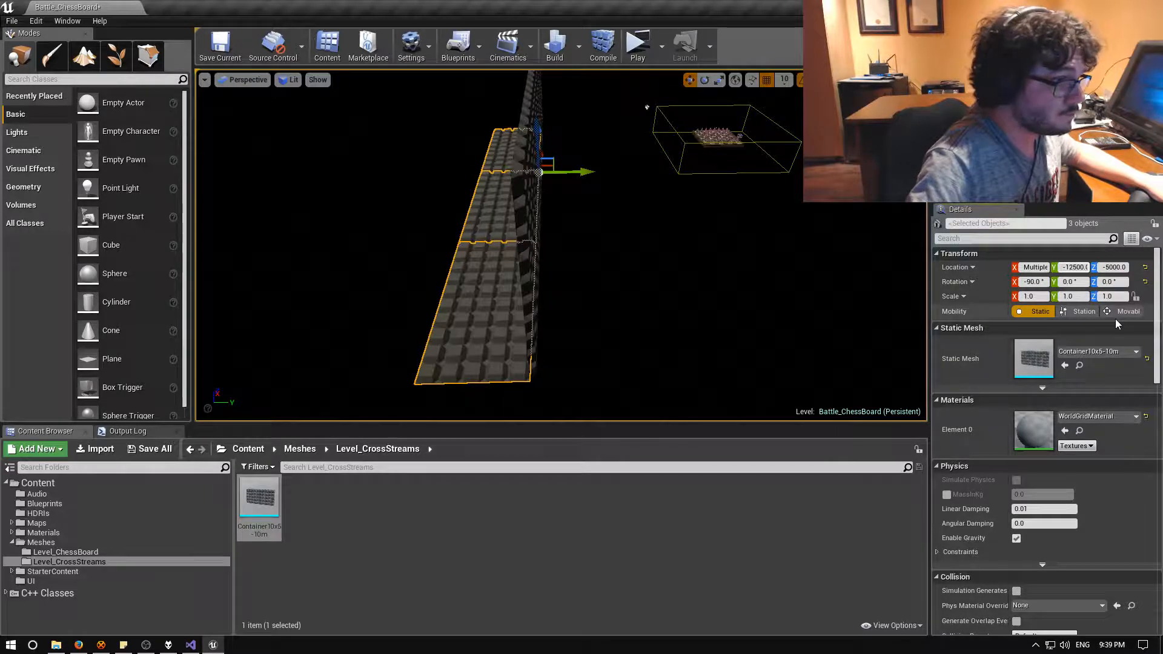
{"action": "key", "text": "Right"}
{"action": "key", "text": "Right"}
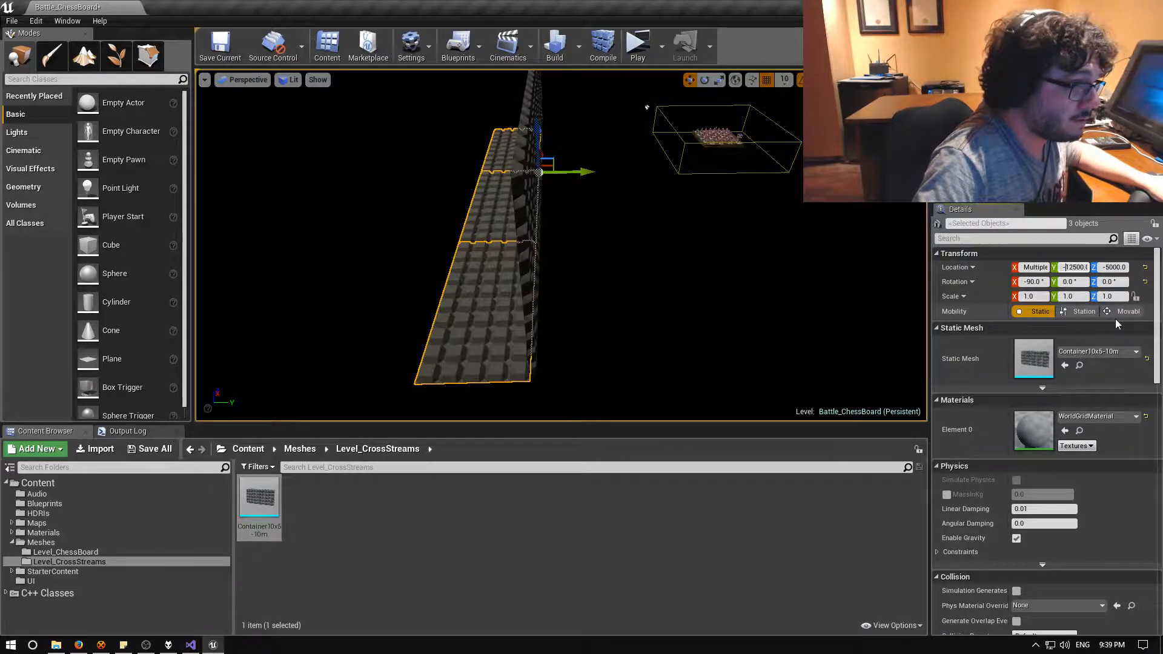
{"action": "key", "text": "BackSpace"}
{"action": "key", "text": "BackSpace"}
{"action": "key", "text": "BackSpace"}
{"action": "type", "text": "75"}
{"action": "key", "text": "Return"}
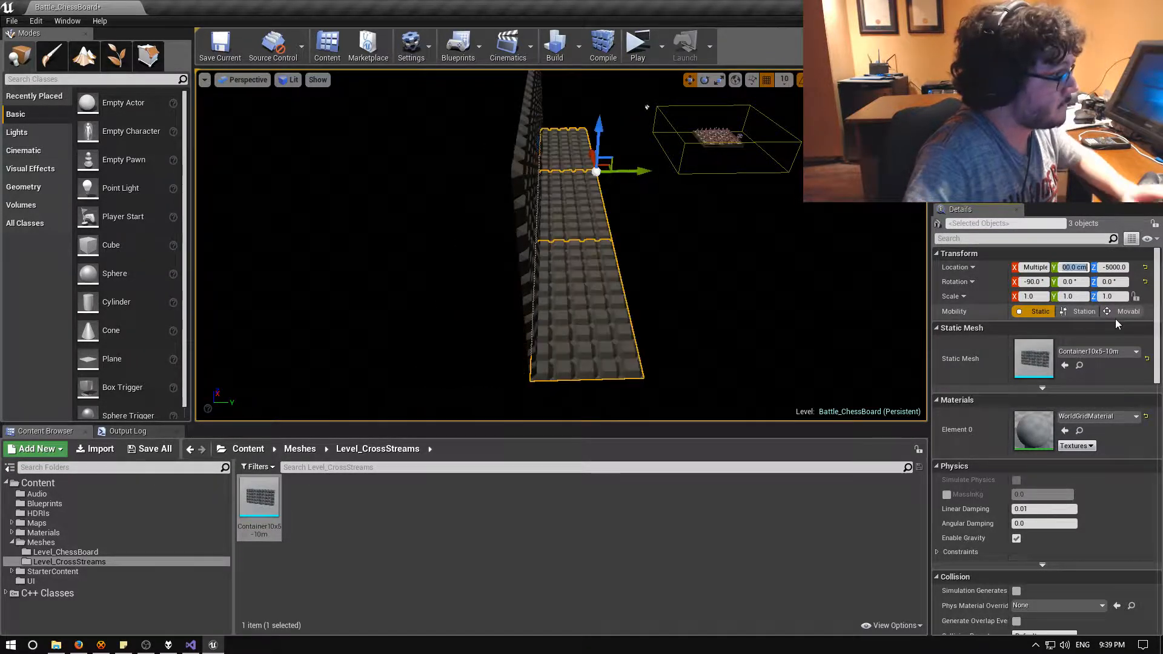
Examine from several angles how the floor row meets the upright wall and sits relative to the chessboard.
{"action": "right_click_drag", "start_coordinate": [727, 272], "coordinate": [848, 281]}
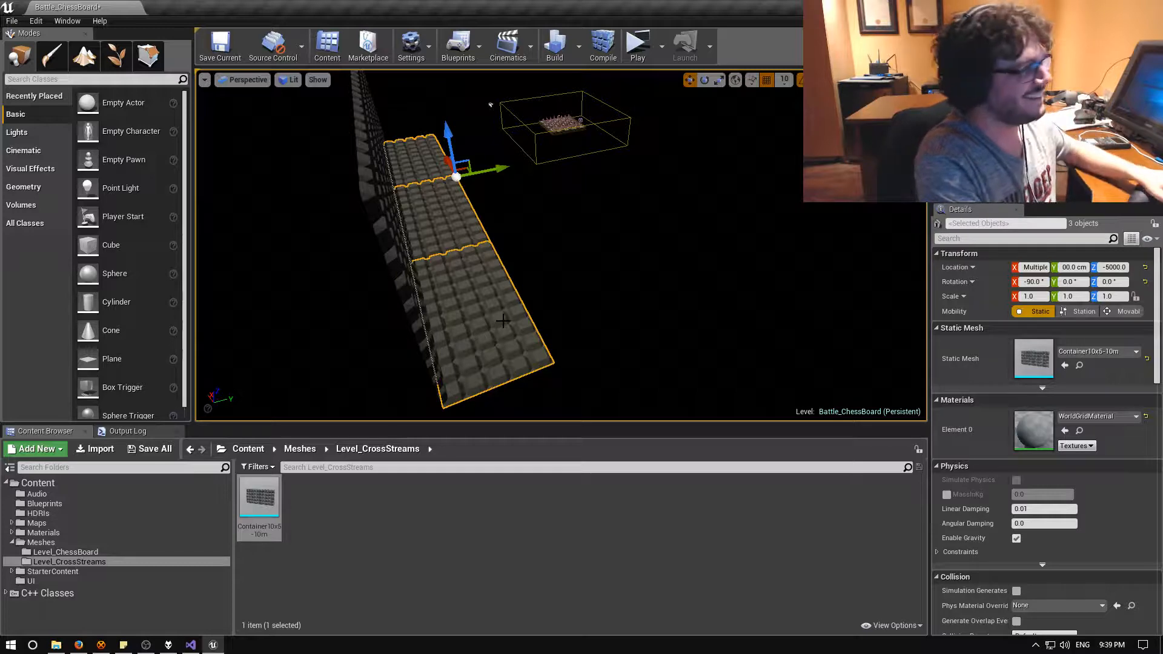
{"action": "right_click_drag", "start_coordinate": [560, 245], "coordinate": [421, 256]}
{"action": "key", "text": "d"}
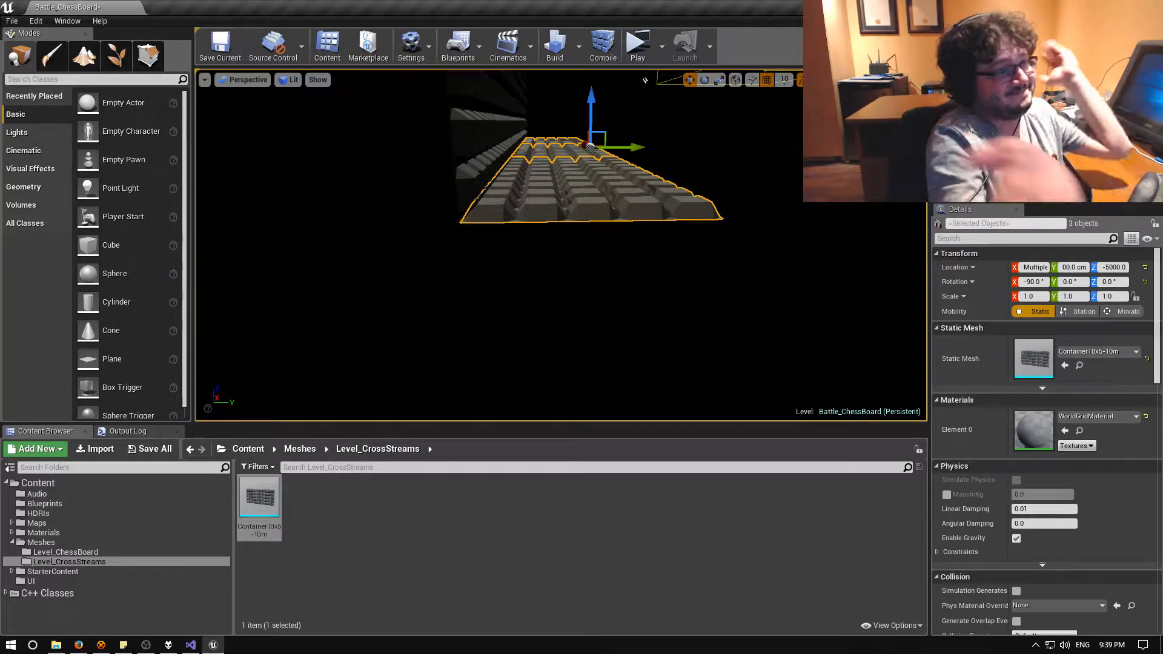
{"action": "right_click_drag", "start_coordinate": [561, 245], "coordinate": [612, 294]}
{"action": "key", "text": "d"}
{"action": "key", "text": "e"}
{"action": "key", "text": "d"}
{"action": "key", "text": "s"}
{"action": "key", "text": "w"}
{"action": "key", "text": "a"}
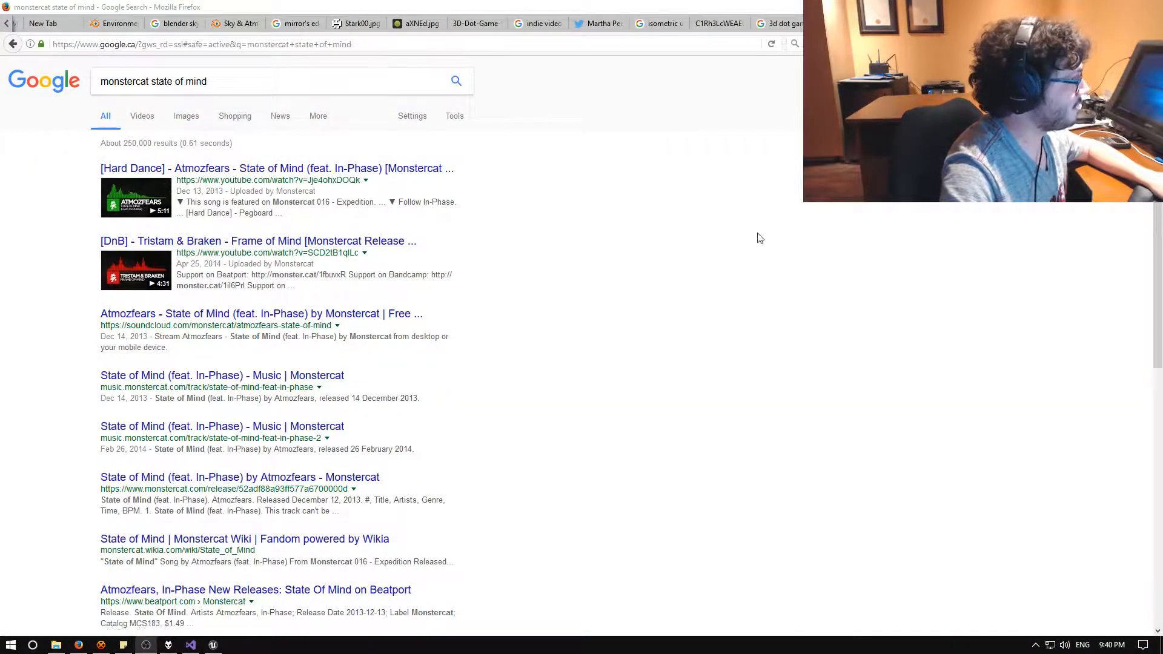
Switch to foobar2000, pause the playing track and put the player window away.
{"action": "key", "text": "alt+Left"}
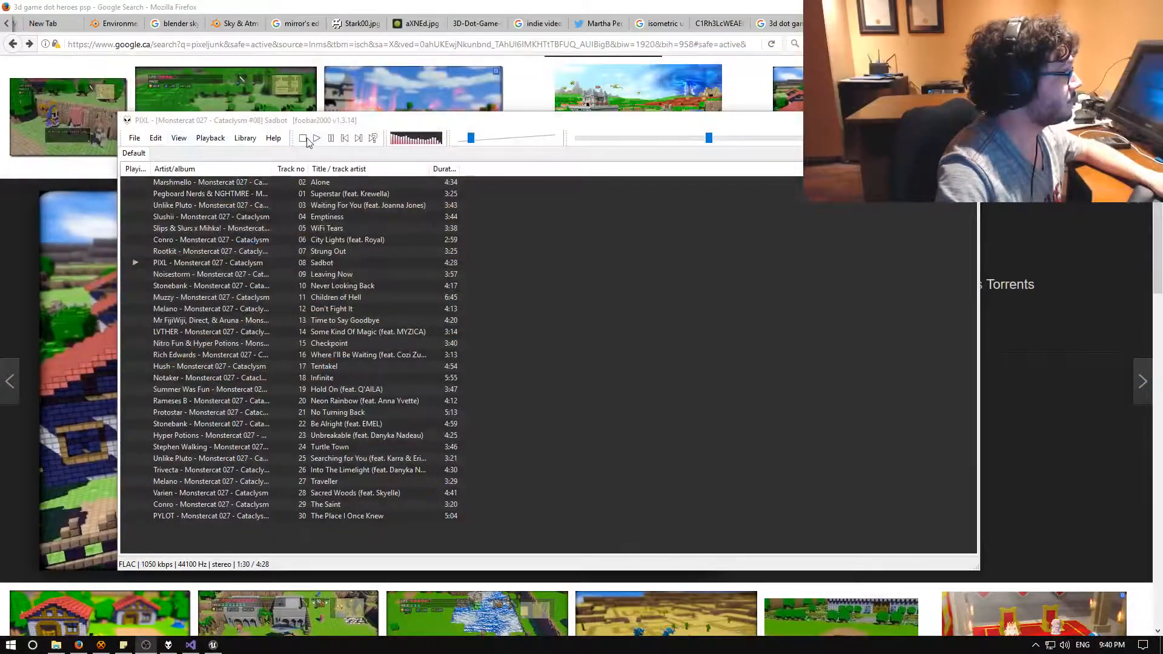
{"action": "left_click", "coordinate": [331, 139]}
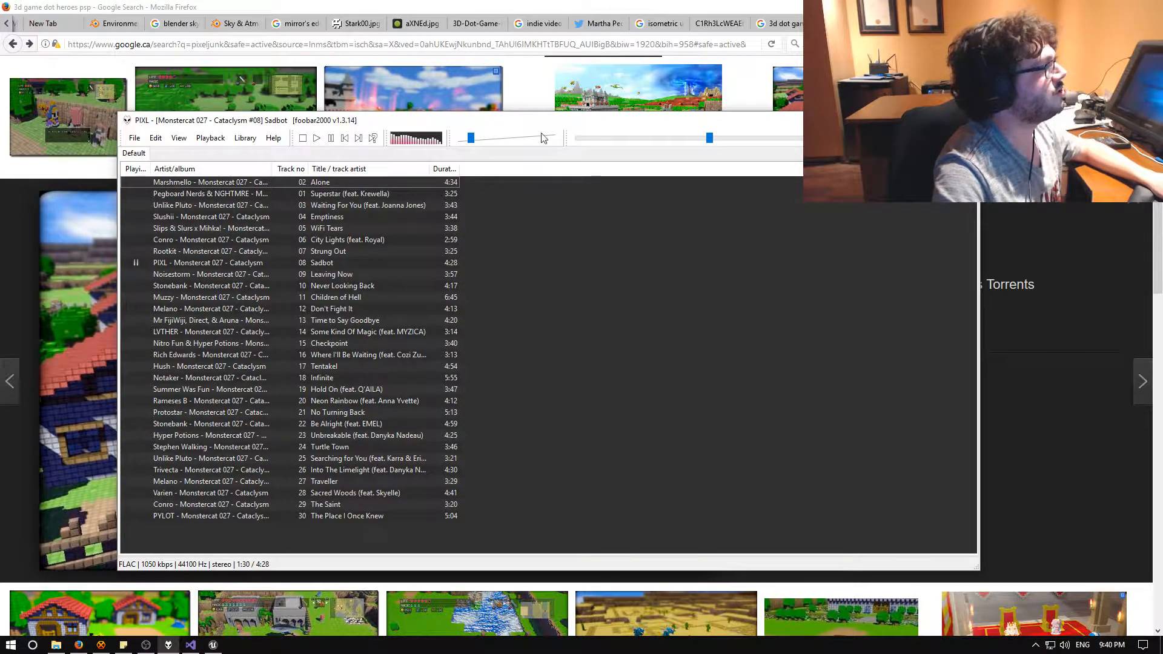
{"action": "left_click", "coordinate": [910, 120]}
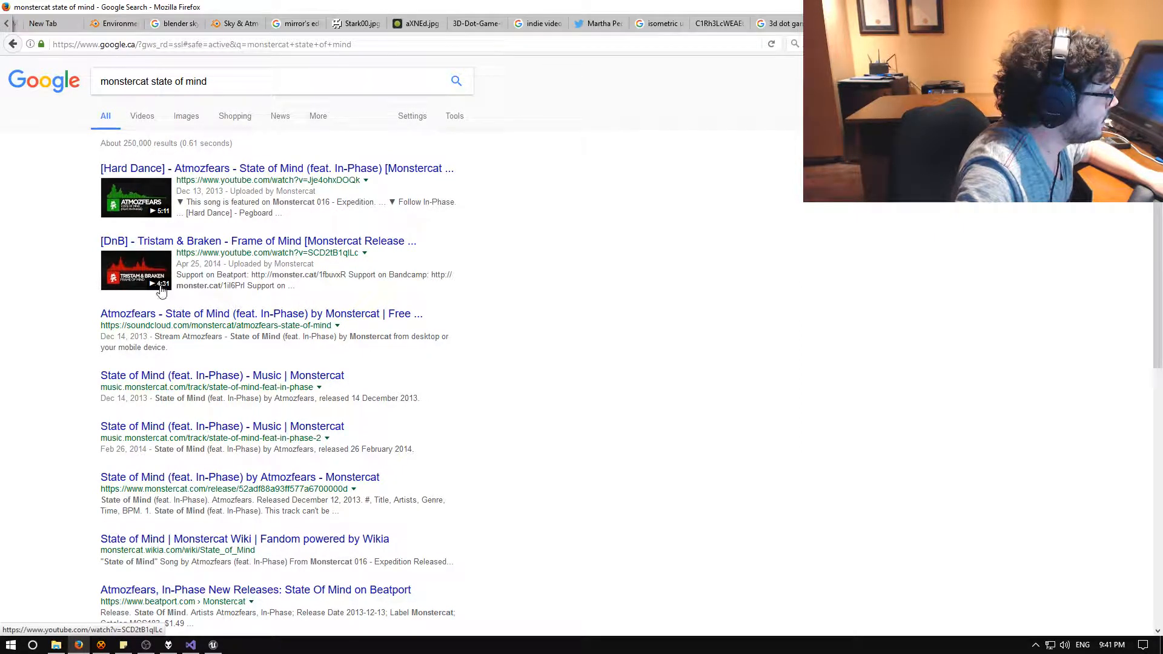
Look through the Google results for "monstercat state of mind" in Firefox.
{"action": "scroll", "coordinate": [480, 345], "scroll_direction": "down", "scroll_amount": 5}
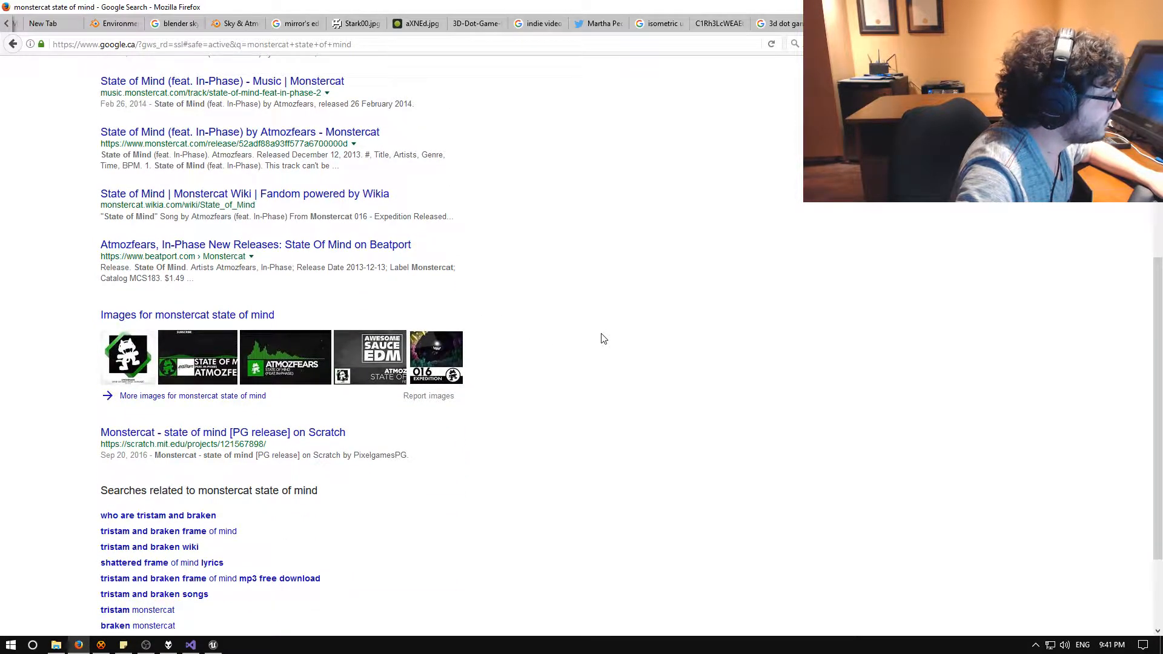
{"action": "scroll", "coordinate": [604, 339], "scroll_direction": "down", "scroll_amount": 1}
{"action": "scroll", "coordinate": [604, 339], "scroll_direction": "up", "scroll_amount": 6}
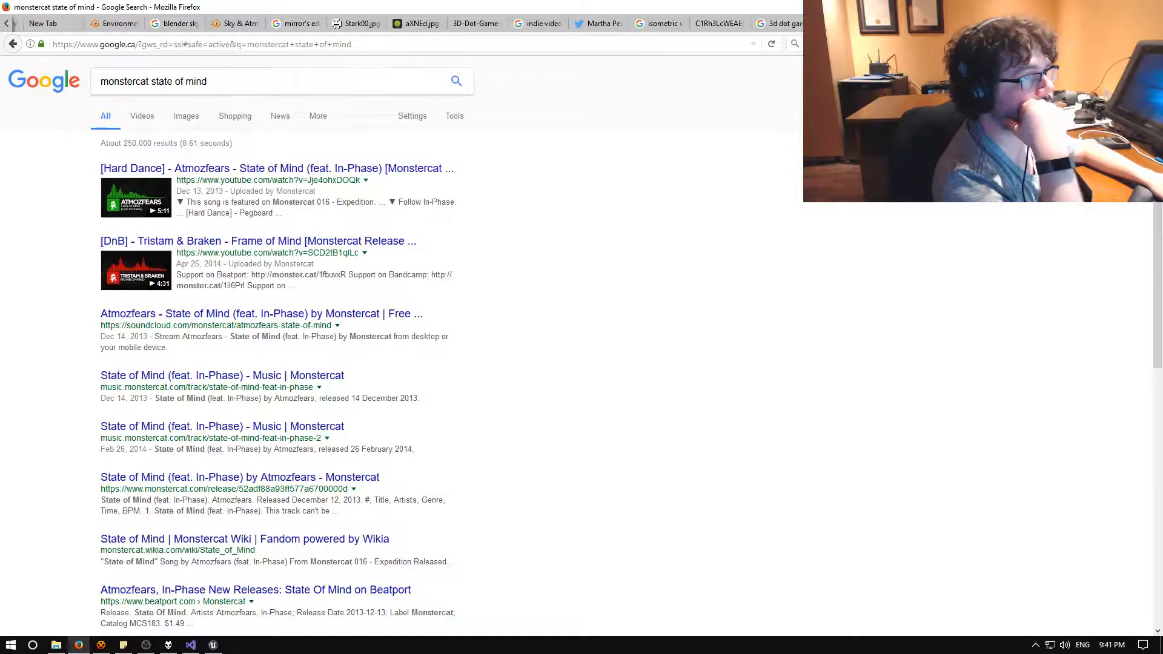
Switch to foobar2000 and add track 4, Frame of Mind, from the Monstercat 017 - Ascension folder to the playlist.
{"action": "left_click", "coordinate": [1092, 7]}
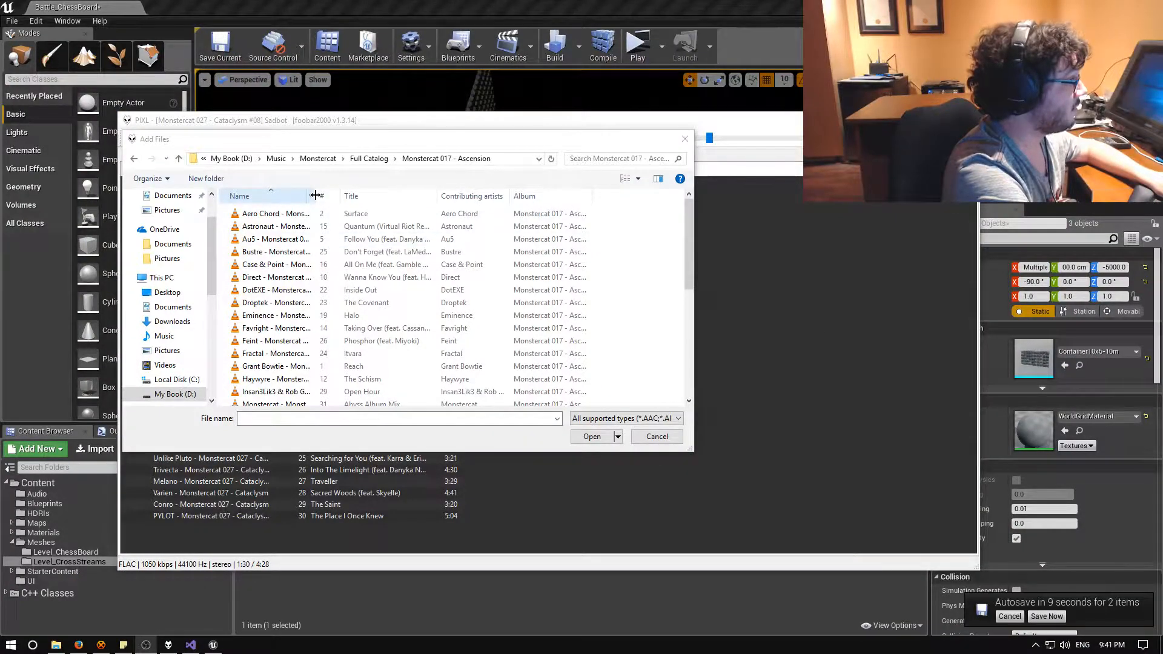
{"action": "left_click_drag", "start_coordinate": [350, 197], "coordinate": [418, 197]}
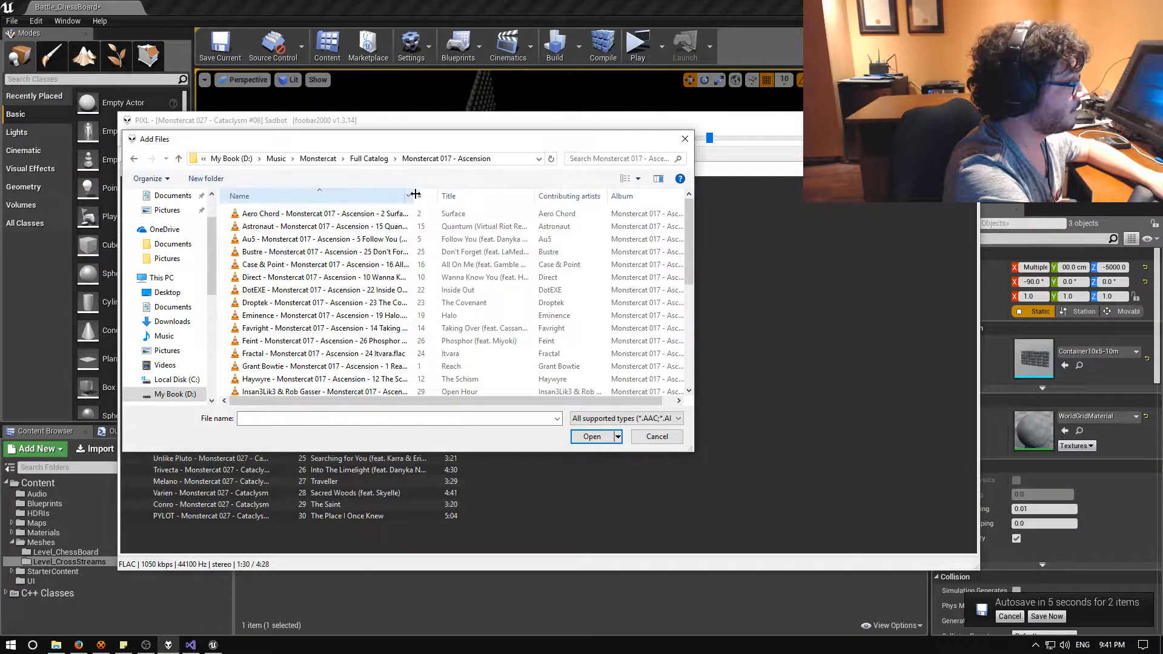
{"action": "left_click_drag", "start_coordinate": [415, 194], "coordinate": [479, 195]}
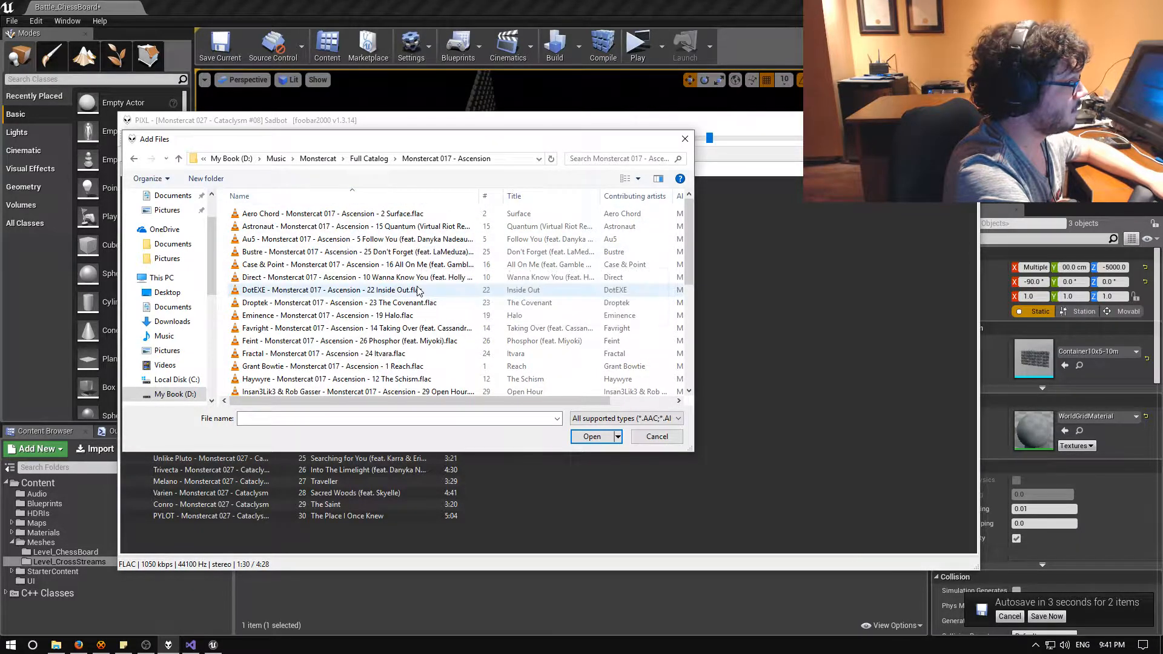
{"action": "scroll", "coordinate": [418, 291], "scroll_direction": "down", "scroll_amount": 4}
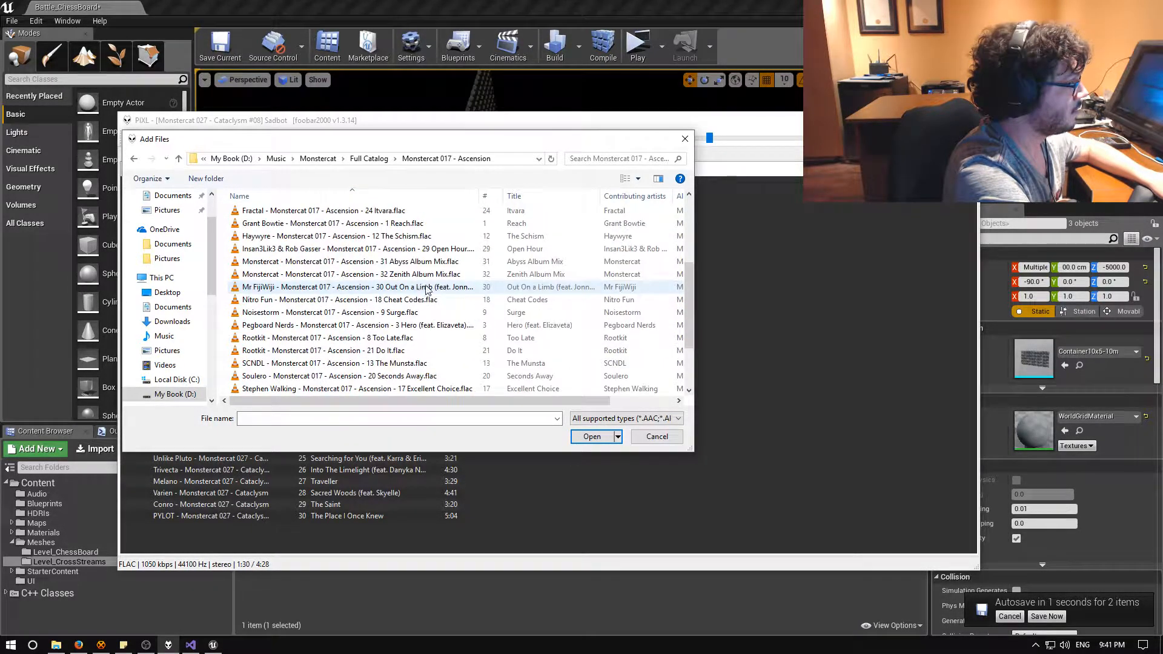
{"action": "scroll", "coordinate": [427, 290], "scroll_direction": "down", "scroll_amount": 2}
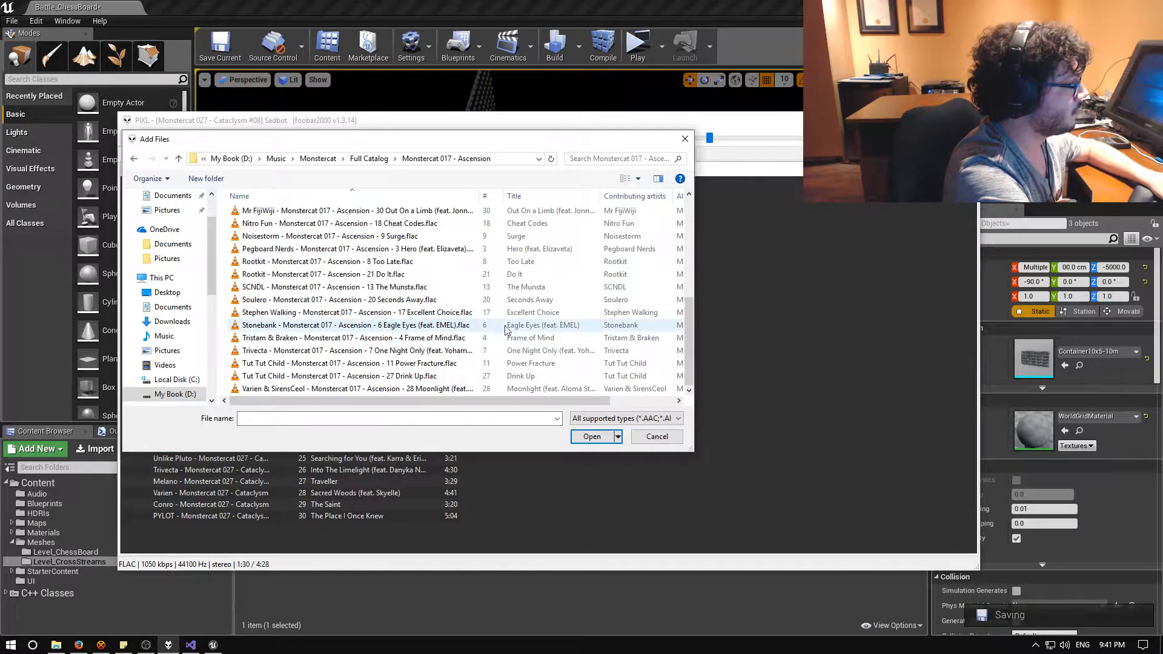
{"action": "left_click", "coordinate": [418, 340]}
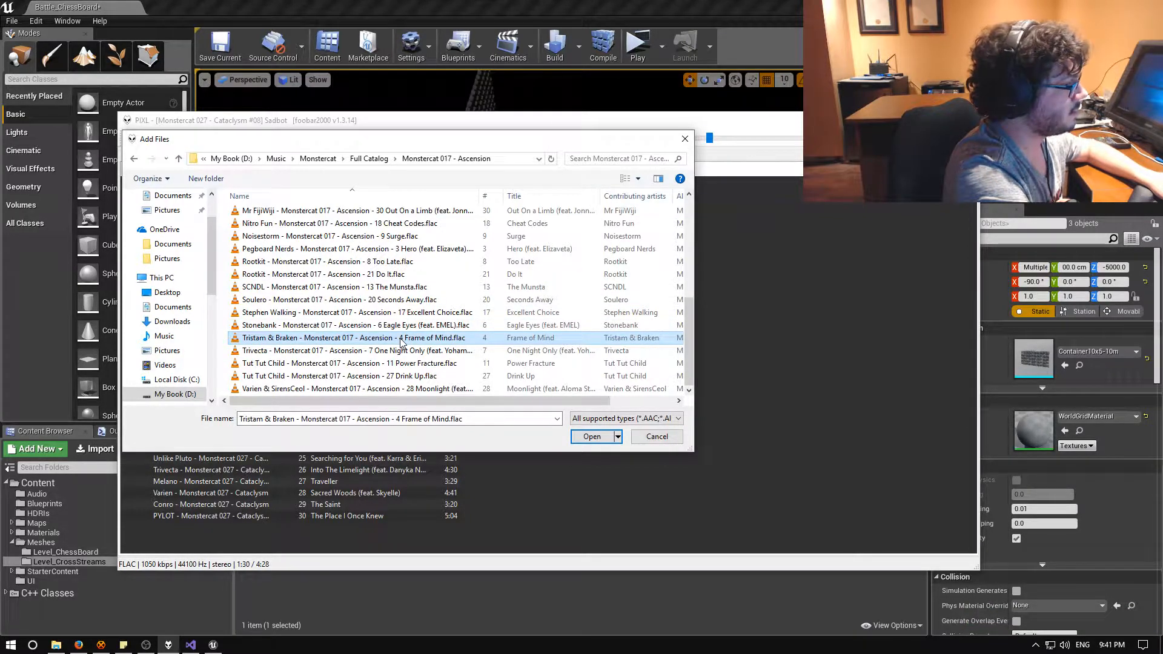
{"action": "double_click", "coordinate": [401, 339]}
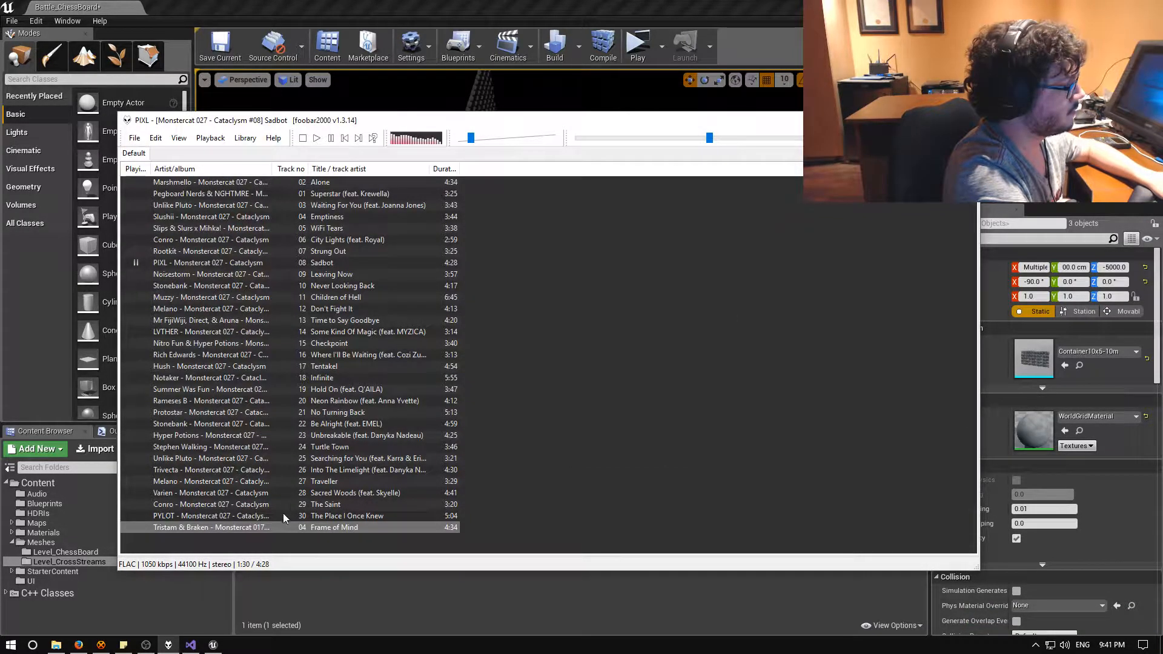
Play Frame of Mind with the system volume lowered to 74 and the player volume slightly raised, and return to Unreal Editor.
{"action": "double_click", "coordinate": [210, 528]}
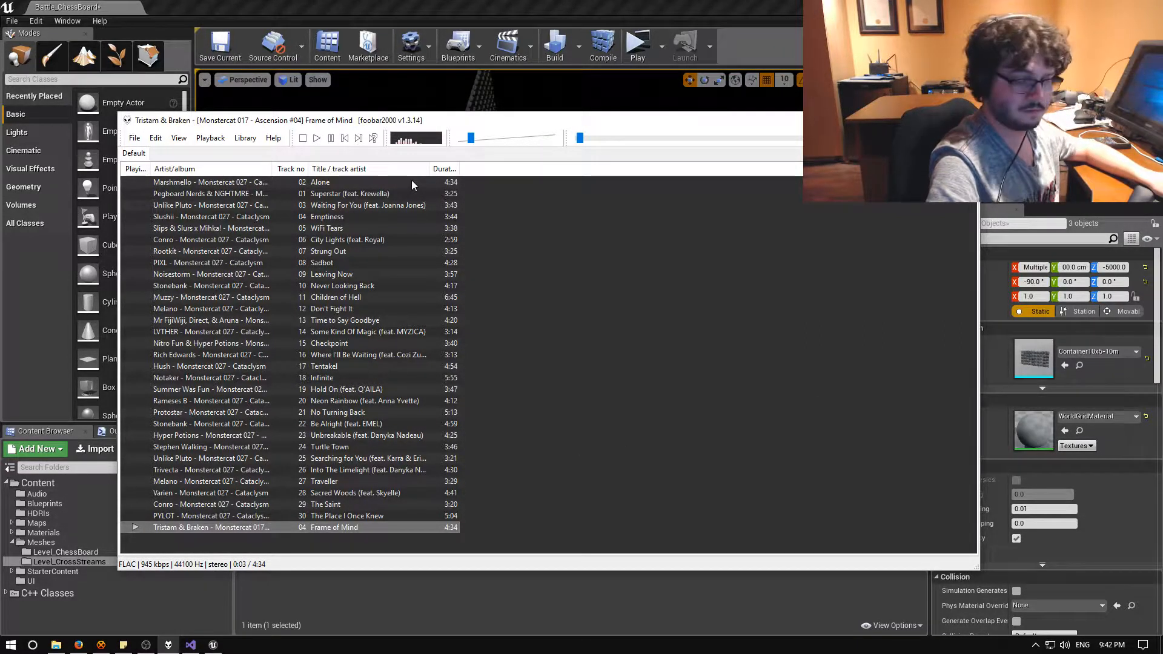
{"action": "key", "text": "XF86AudioLowerVolume"}
{"action": "key", "text": "XF86AudioLowerVolume"}
{"action": "key", "text": "XF86AudioLowerVolume"}
{"action": "key", "text": "XF86AudioLowerVolume"}
{"action": "key", "text": "XF86AudioLowerVolume"}
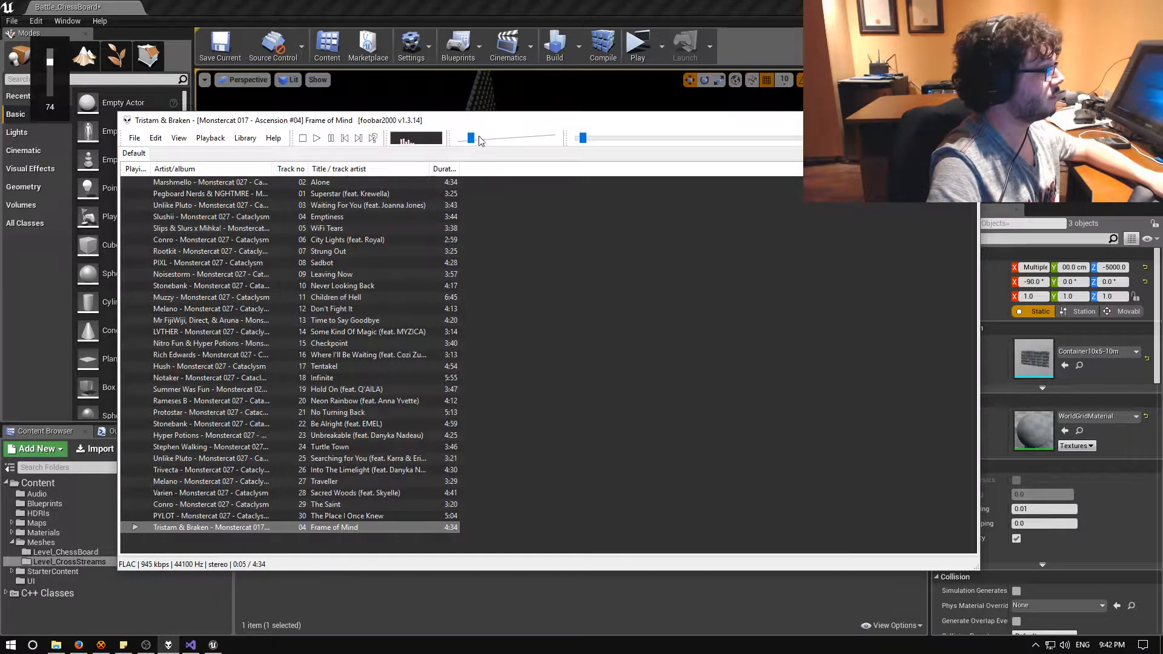
{"action": "left_click_drag", "start_coordinate": [480, 139], "coordinate": [476, 137]}
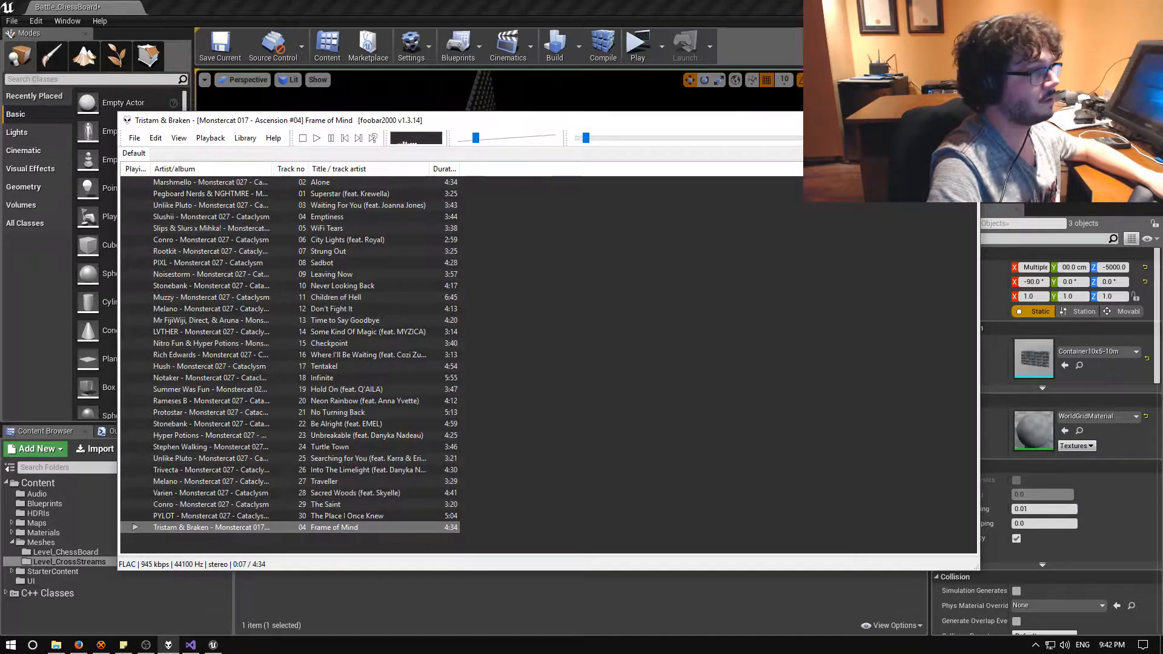
{"action": "left_click", "coordinate": [910, 120]}
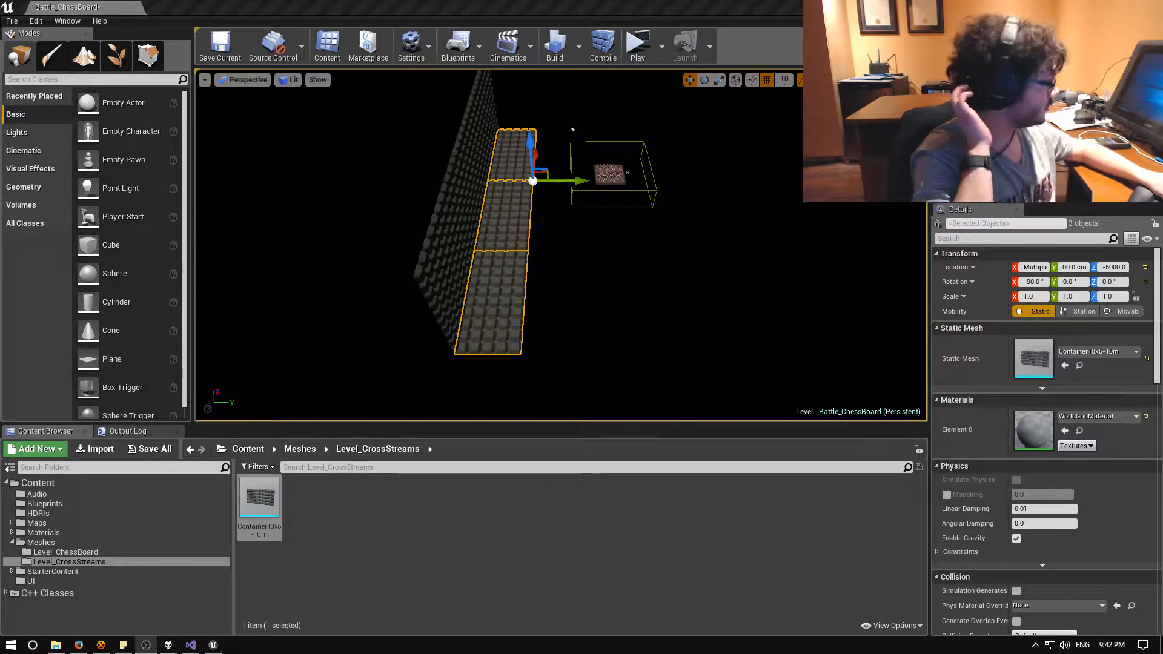
Duplicate the three-container floor row toward the chessboard, placing the copy at a Y location of about -2370 cm.
{"action": "mouse_move", "coordinate": [561, 244]}
{"action": "right_mouse_down"}
{"action": "mouse_move", "coordinate": [642, 206]}
{"action": "mouse_move", "coordinate": [591, 224]}
{"action": "mouse_move", "coordinate": [563, 255]}
{"action": "mouse_move", "coordinate": [542, 251]}
{"action": "mouse_move", "coordinate": [577, 238]}
{"action": "right_mouse_up"}
{"action": "key", "text": "w"}
{"action": "key", "text": "s"}
{"action": "key", "text": "w"}
{"action": "left_click_drag", "start_coordinate": [576, 202], "coordinate": [757, 190]}
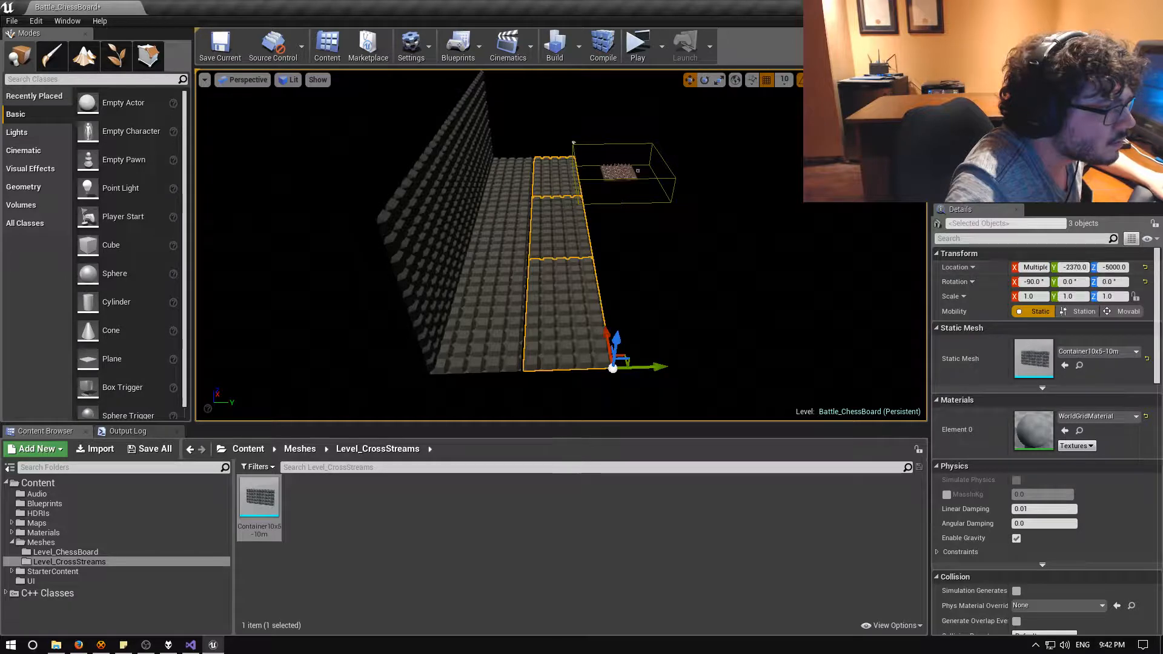
Reselect the three containers of the duplicated floor row and set their Y location to -2500 cm.
{"action": "left_click", "coordinate": [484, 347]}
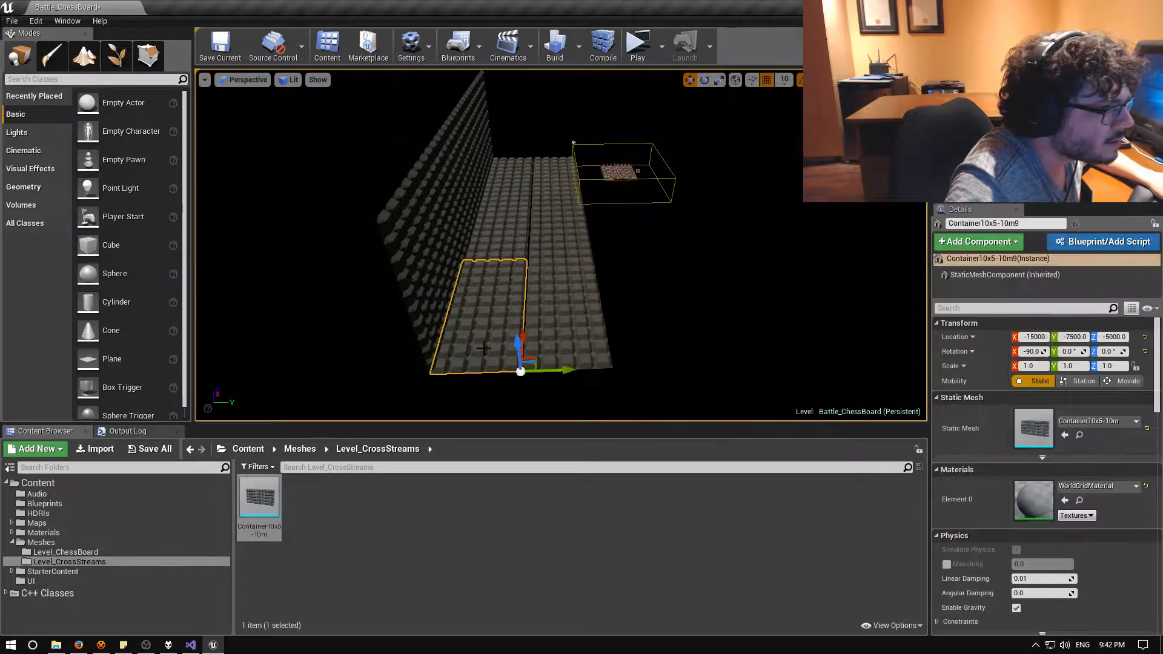
{"action": "left_click", "coordinate": [574, 345]}
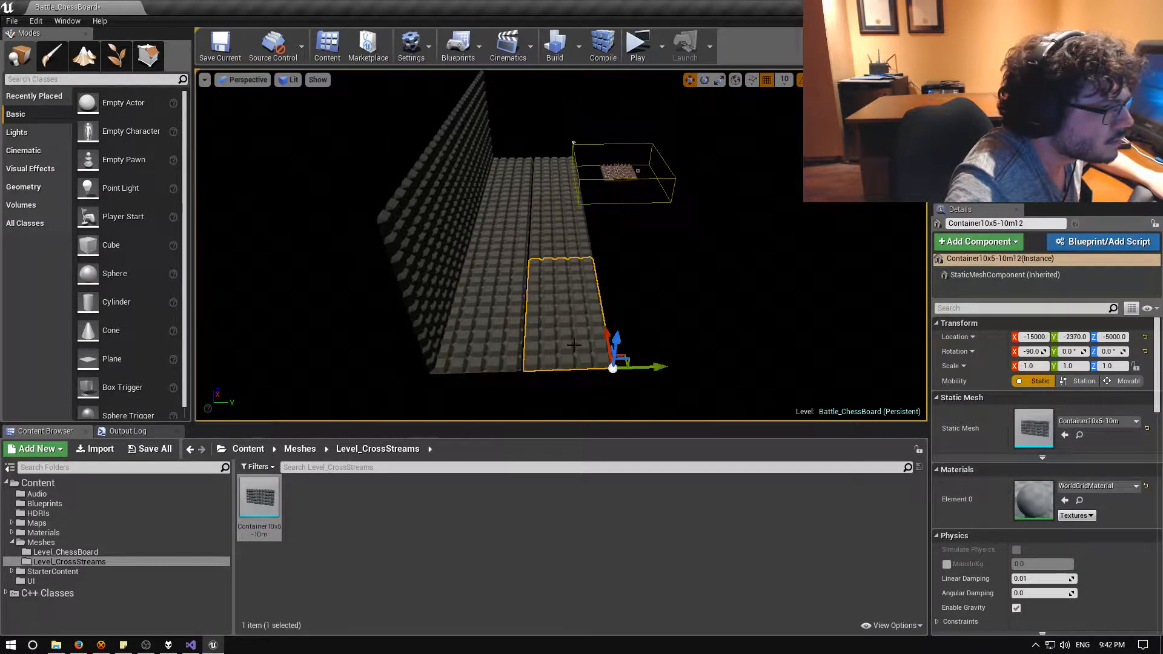
{"action": "left_click", "coordinate": [552, 237], "text": "ctrl"}
{"action": "left_click", "coordinate": [554, 182], "text": "ctrl"}
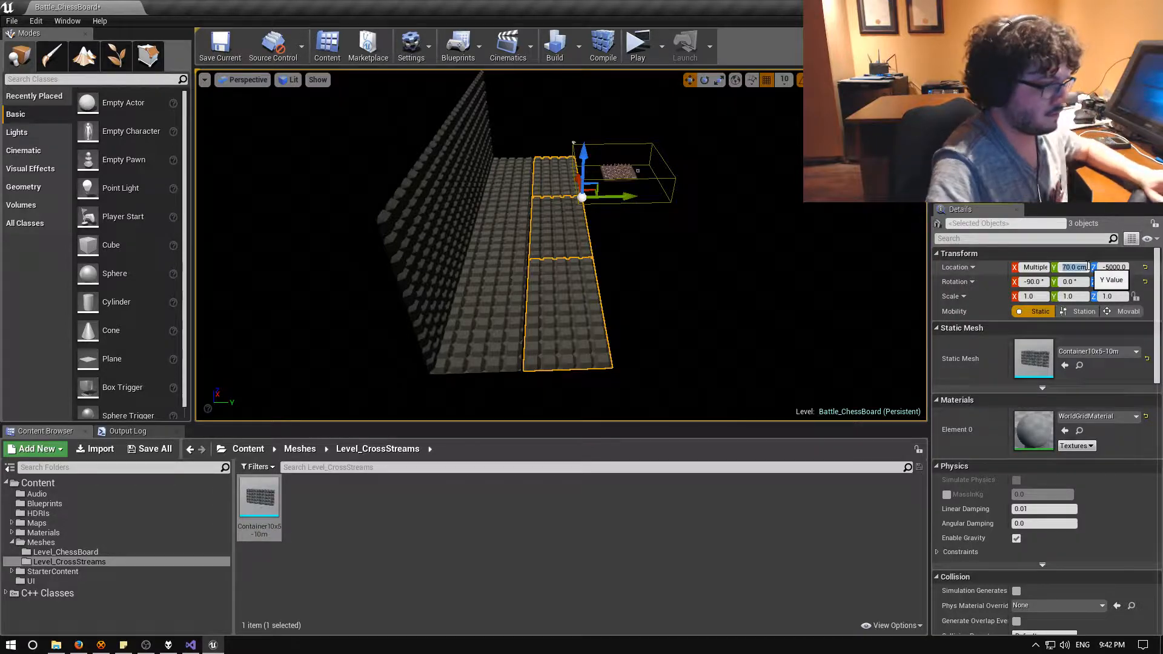
{"action": "key", "text": "Return"}
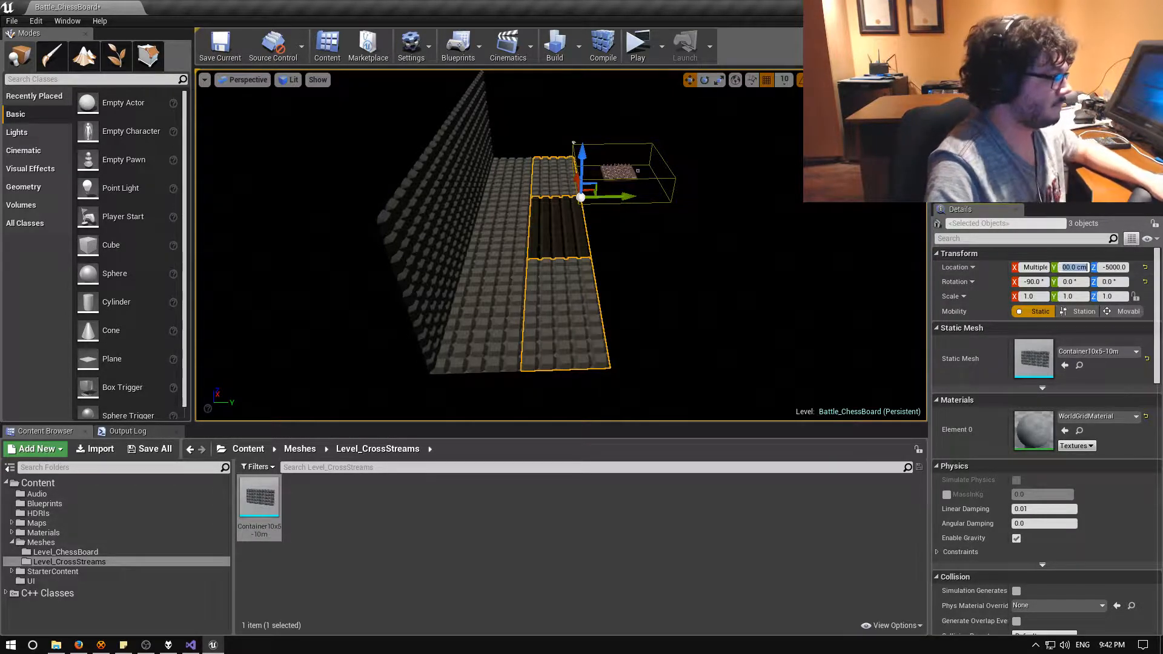
Try lowering the middle container of the second floor row below its neighbours, and undo the move.
{"action": "key", "text": "w"}
{"action": "right_click_drag", "start_coordinate": [678, 272], "coordinate": [454, 246]}
{"action": "key", "text": "d"}
{"action": "key", "text": "w"}
{"action": "left_click", "coordinate": [546, 291]}
{"action": "key", "text": "a"}
{"action": "right_click_drag", "start_coordinate": [546, 291], "coordinate": [642, 294]}
{"action": "left_click_drag", "start_coordinate": [537, 360], "coordinate": [537, 418]}
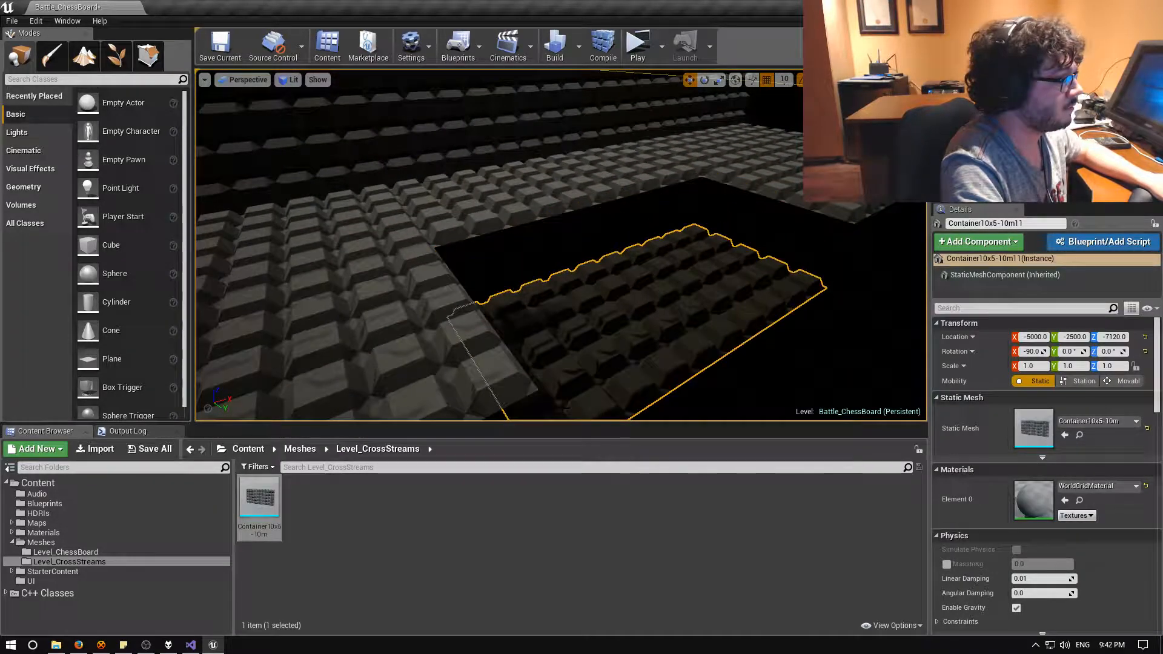
{"action": "key", "text": "ctrl+z"}
Reselect the three containers of the second floor row, duplicate them, and set the copy's Y location to 2500 cm.
{"action": "right_click_drag", "start_coordinate": [536, 388], "coordinate": [701, 401]}
{"action": "key", "text": "a"}
{"action": "key", "text": "e"}
{"action": "key", "text": "a"}
{"action": "left_click", "coordinate": [568, 243], "text": "ctrl"}
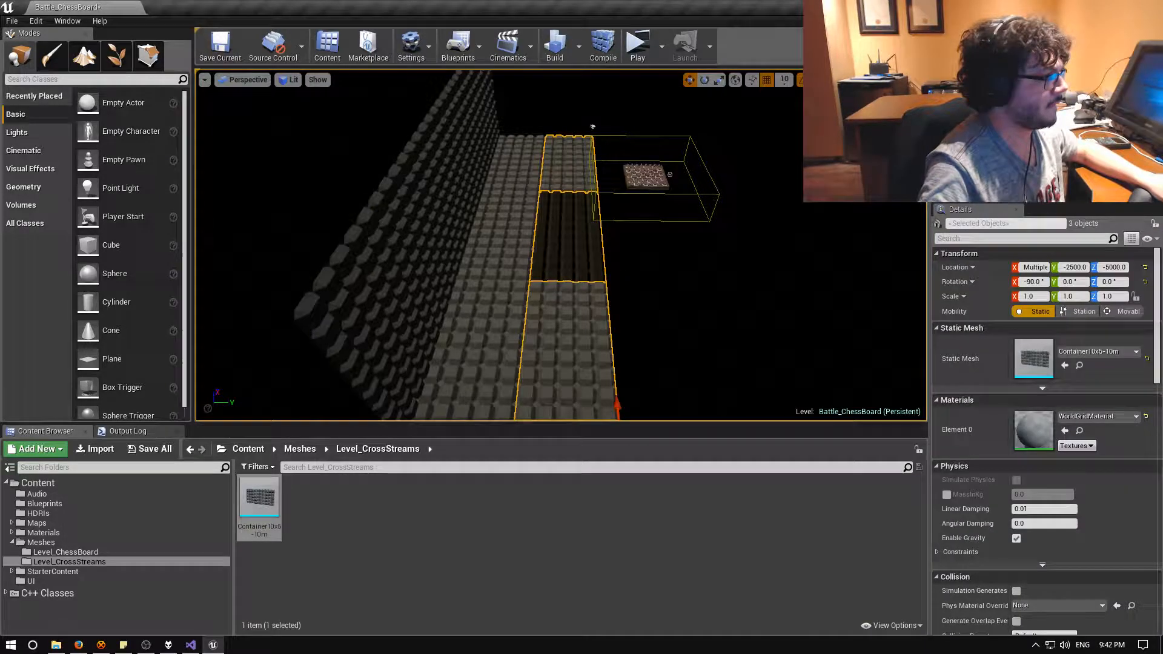
{"action": "right_click_drag", "start_coordinate": [593, 126], "coordinate": [593, 158]}
{"action": "left_click_drag", "start_coordinate": [648, 340], "coordinate": [753, 329]}
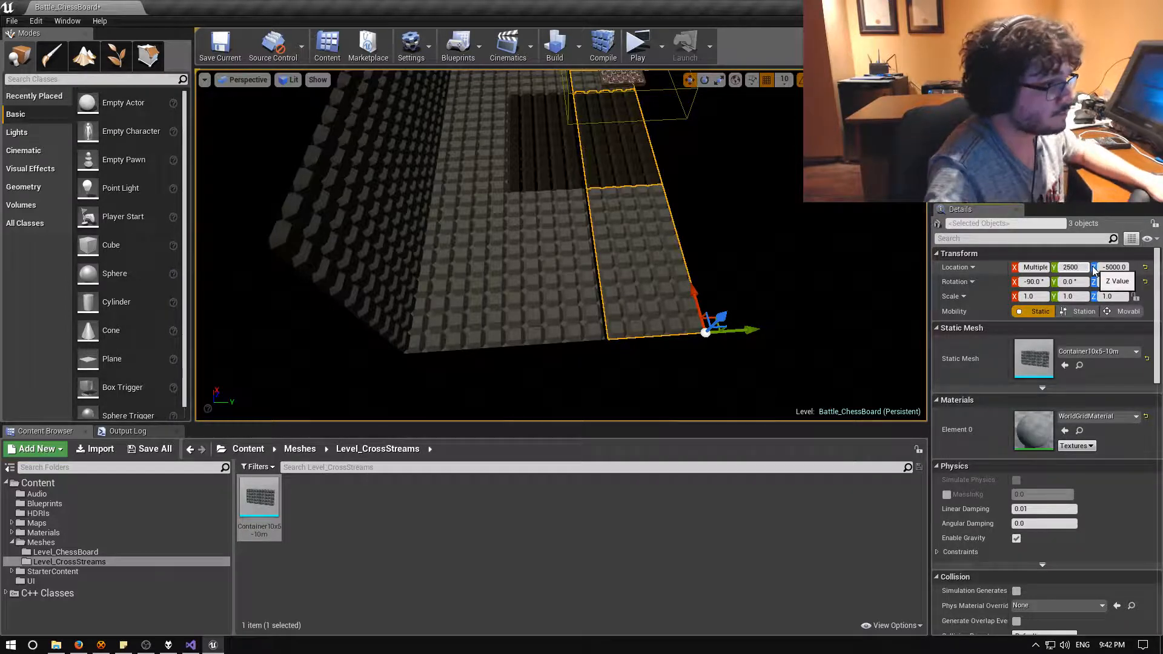
{"action": "left_click", "coordinate": [1073, 267]}
{"action": "key", "text": "d"}
{"action": "right_click_drag", "start_coordinate": [666, 273], "coordinate": [666, 273]}
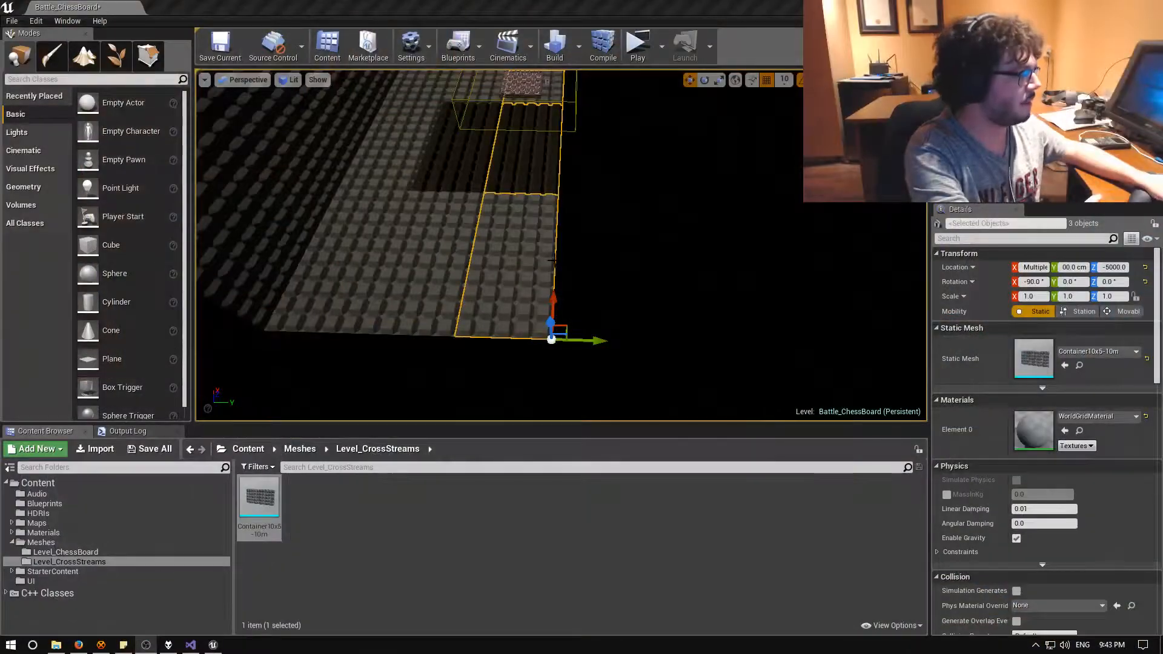
Duplicate the outermost floor row farther from the wall and set the copy's Y location to 7500 cm.
{"action": "mouse_move", "coordinate": [551, 261]}
{"action": "right_mouse_down"}
{"action": "mouse_move", "coordinate": [578, 262]}
{"action": "mouse_move", "coordinate": [552, 239]}
{"action": "mouse_move", "coordinate": [547, 276]}
{"action": "mouse_move", "coordinate": [549, 252]}
{"action": "right_mouse_up"}
{"action": "key", "text": "s"}
{"action": "key", "text": "w"}
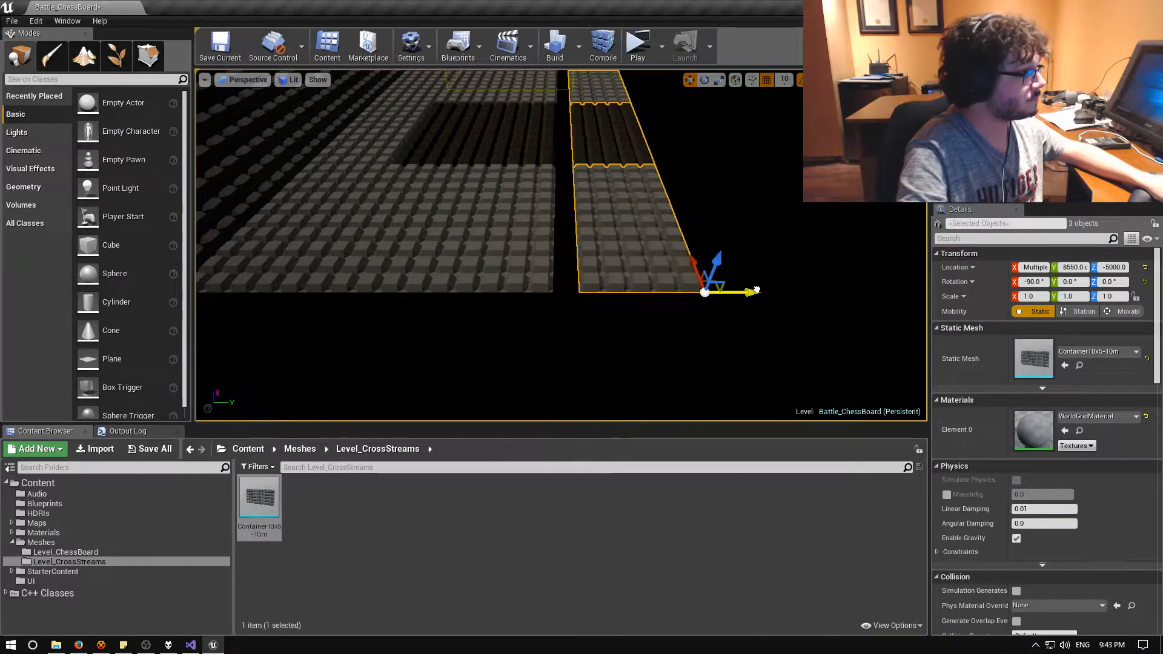
{"action": "left_click", "coordinate": [1076, 268]}
{"action": "type", "text": "7500"}
{"action": "key", "text": "Return"}
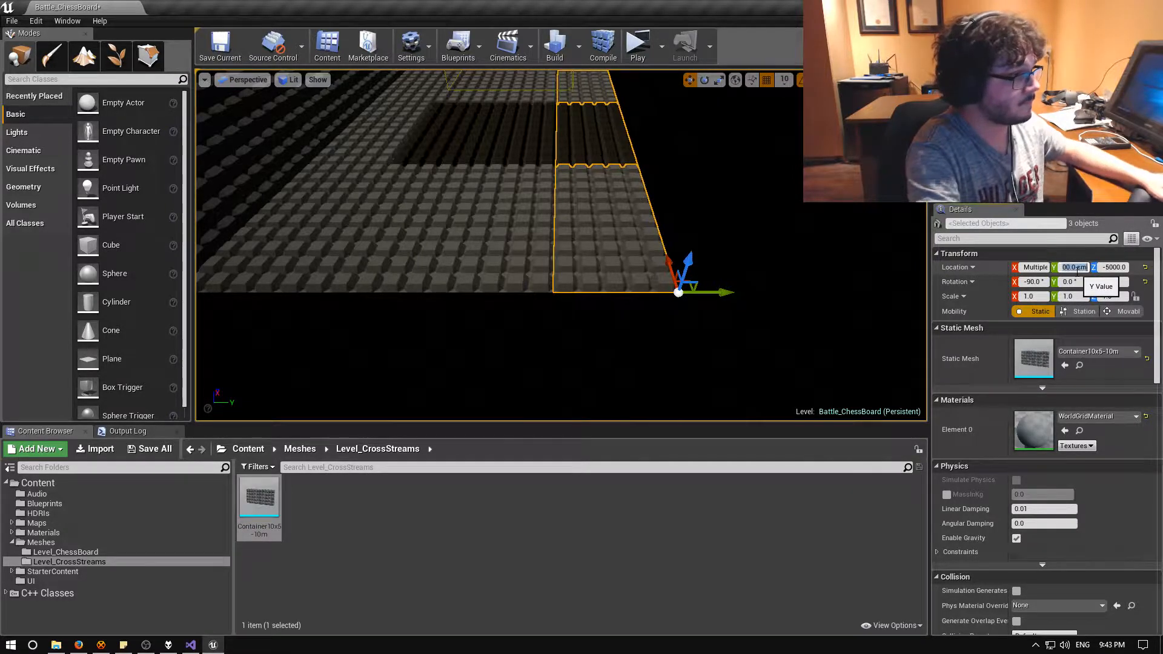
Extend the floor with another duplicated three-container row at a Y location of 12500 cm.
{"action": "left_click_drag", "start_coordinate": [727, 295], "coordinate": [865, 290]}
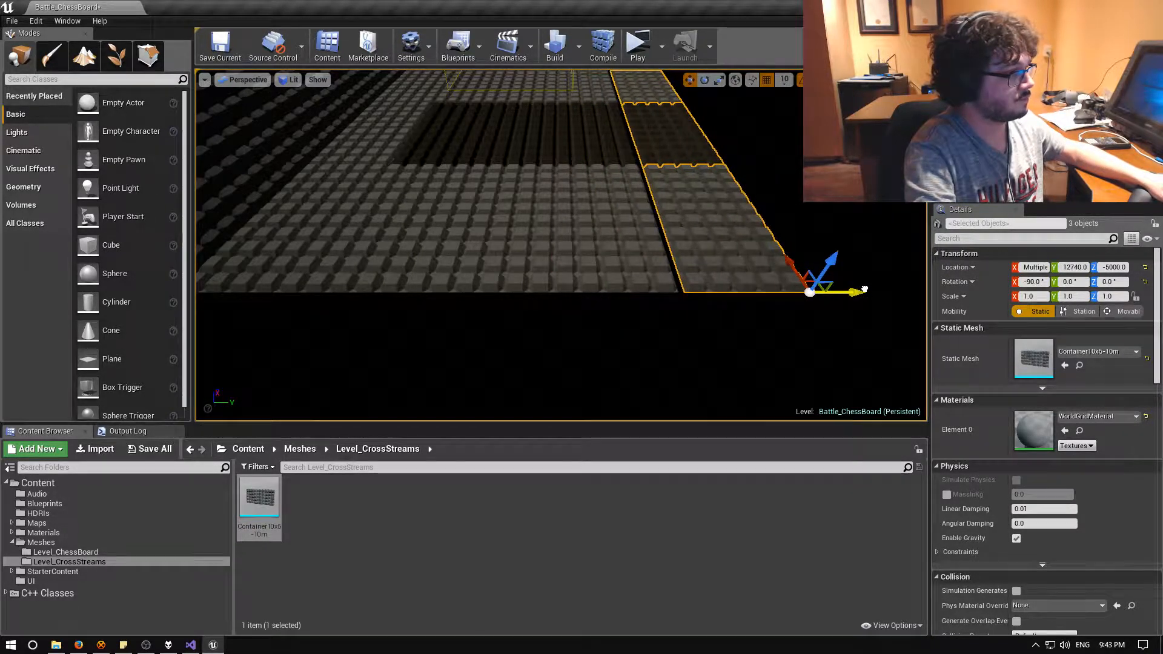
{"action": "left_click", "coordinate": [1072, 269]}
{"action": "type", "text": "12500"}
{"action": "key", "text": "Return"}
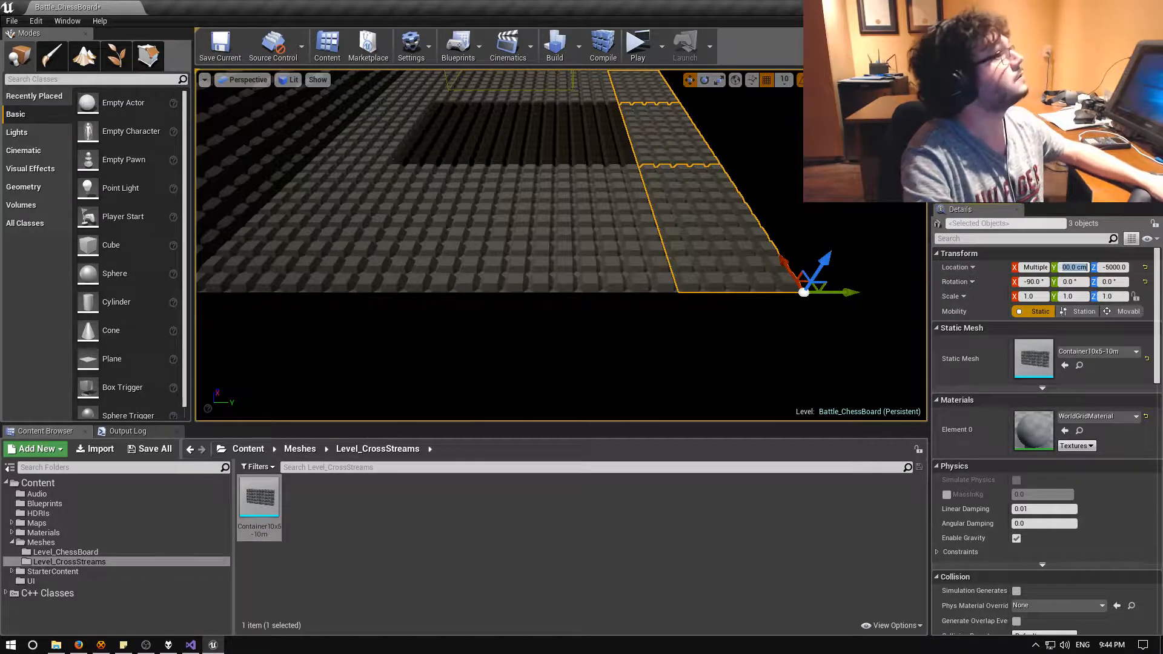
{"action": "right_click_drag", "start_coordinate": [563, 242], "coordinate": [450, 203]}
{"action": "key", "text": "d"}
{"action": "key", "text": "w"}
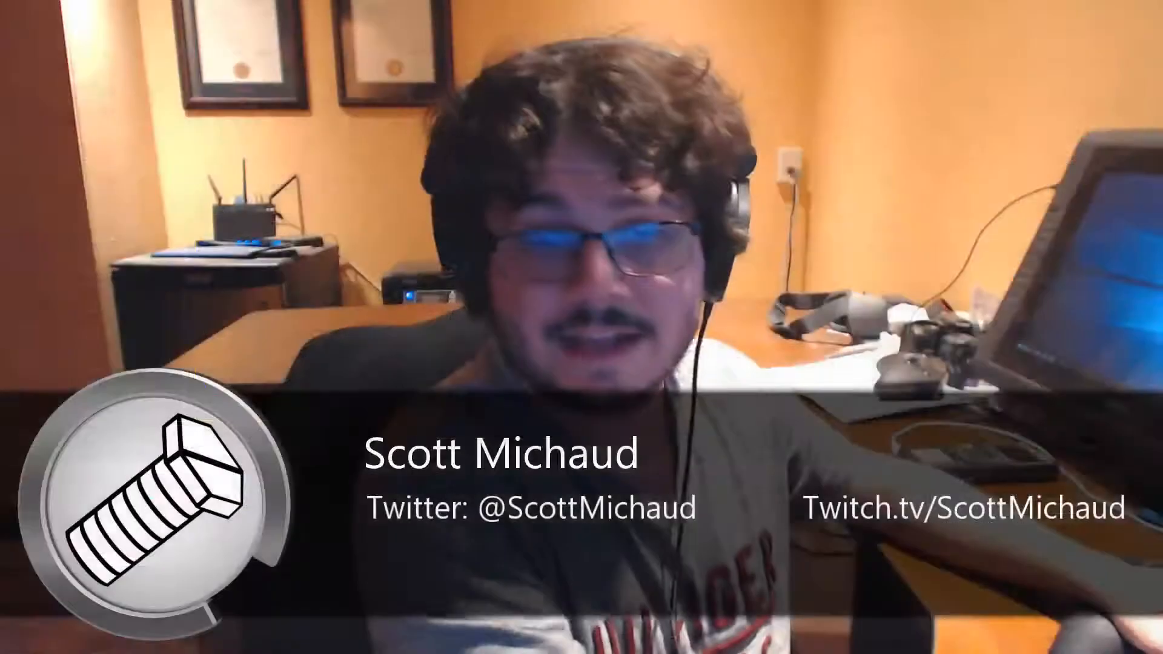
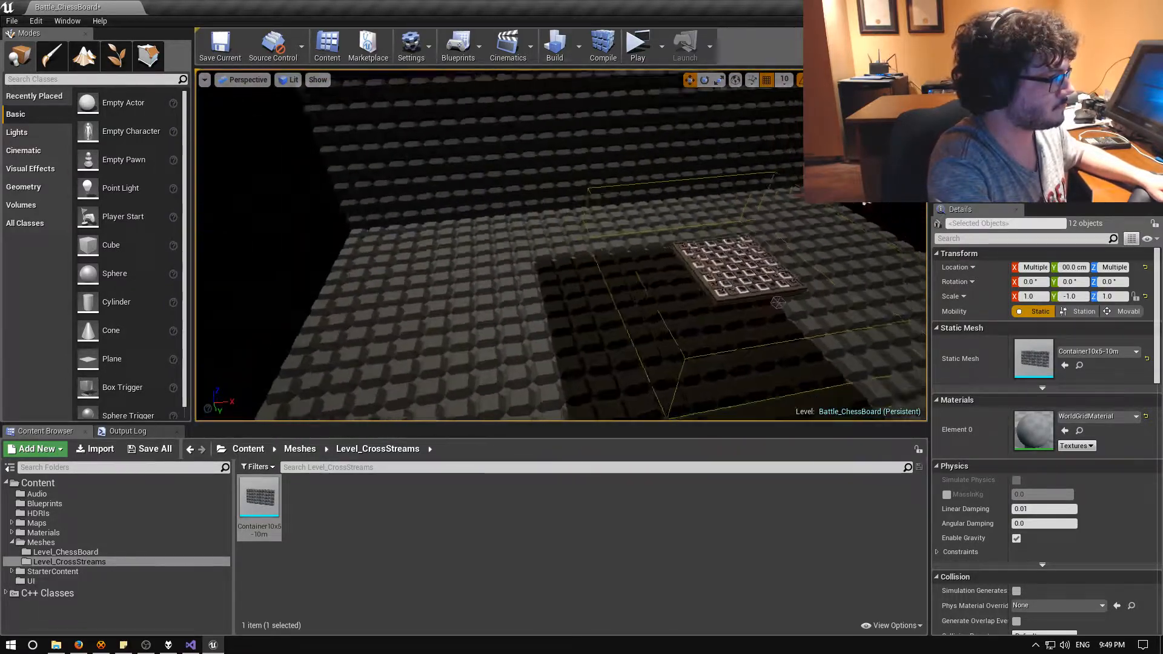
Examine from several angles how the chessboard sits on the floor between the two side walls and where the ends remain open.
{"action": "right_click_drag", "start_coordinate": [813, 285], "coordinate": [670, 356]}
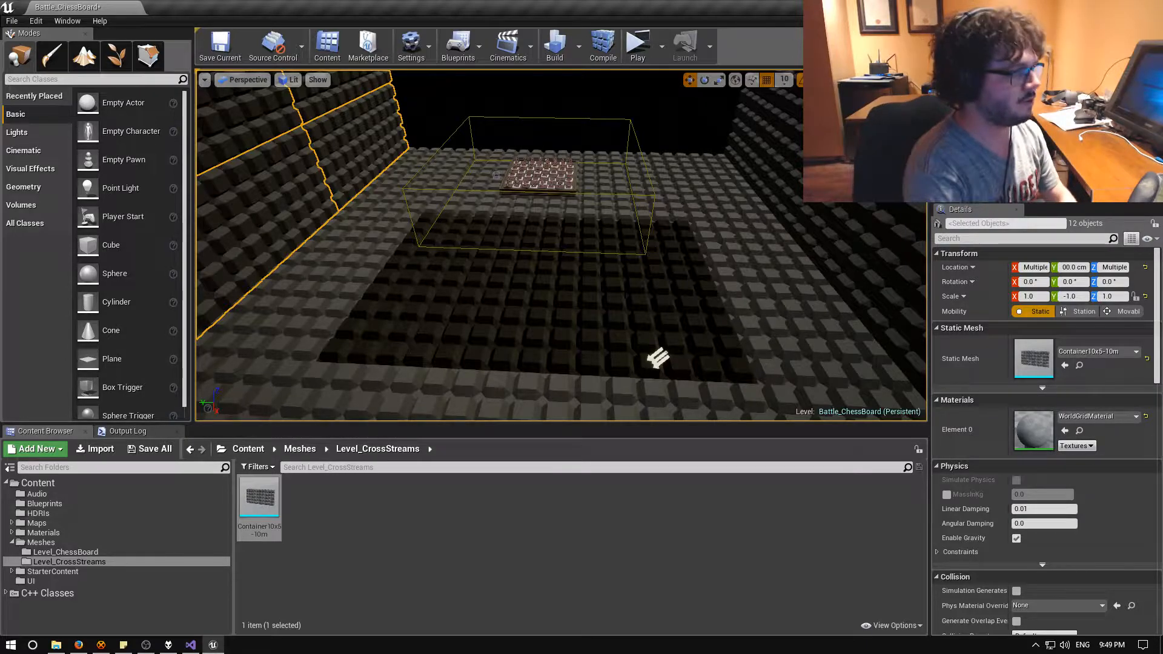
{"action": "right_click_drag", "start_coordinate": [561, 246], "coordinate": [448, 260]}
{"action": "right_click_drag", "start_coordinate": [435, 96], "coordinate": [599, 77]}
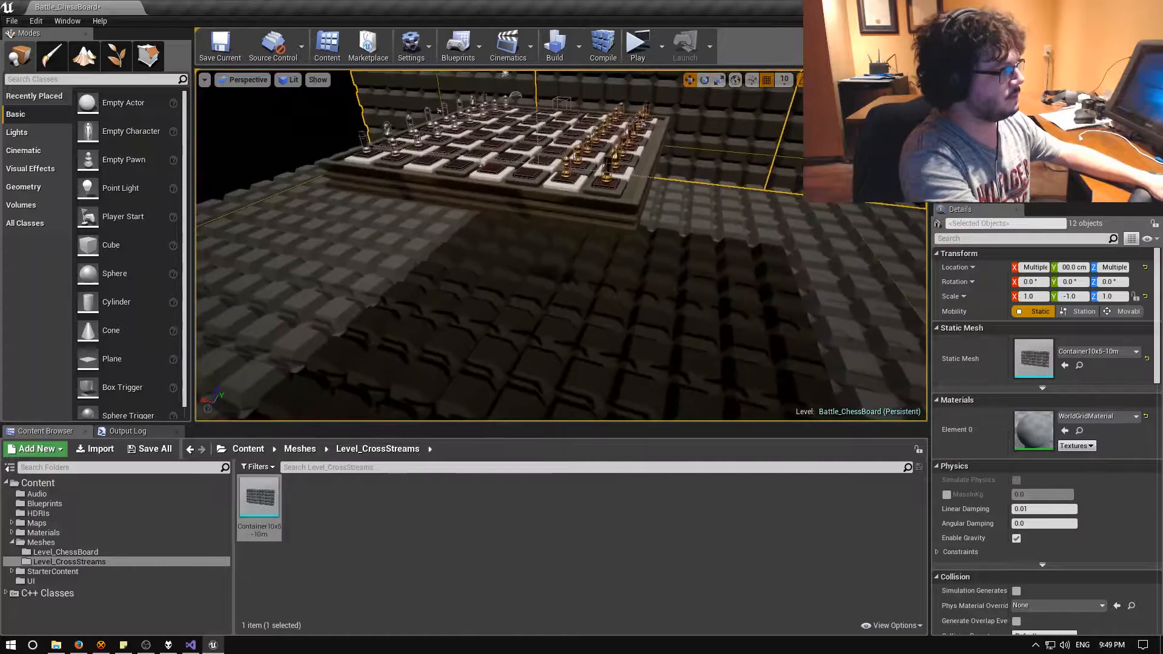
{"action": "right_click_drag", "start_coordinate": [561, 245], "coordinate": [586, 243]}
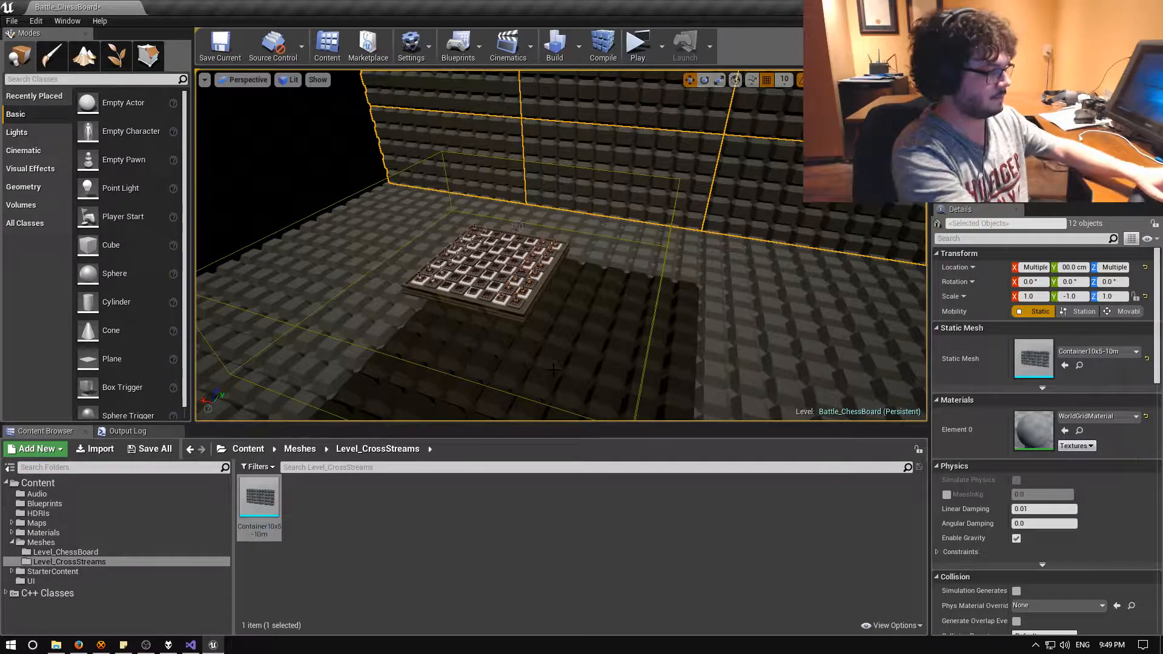
{"action": "right_click_drag", "start_coordinate": [553, 369], "coordinate": [418, 345]}
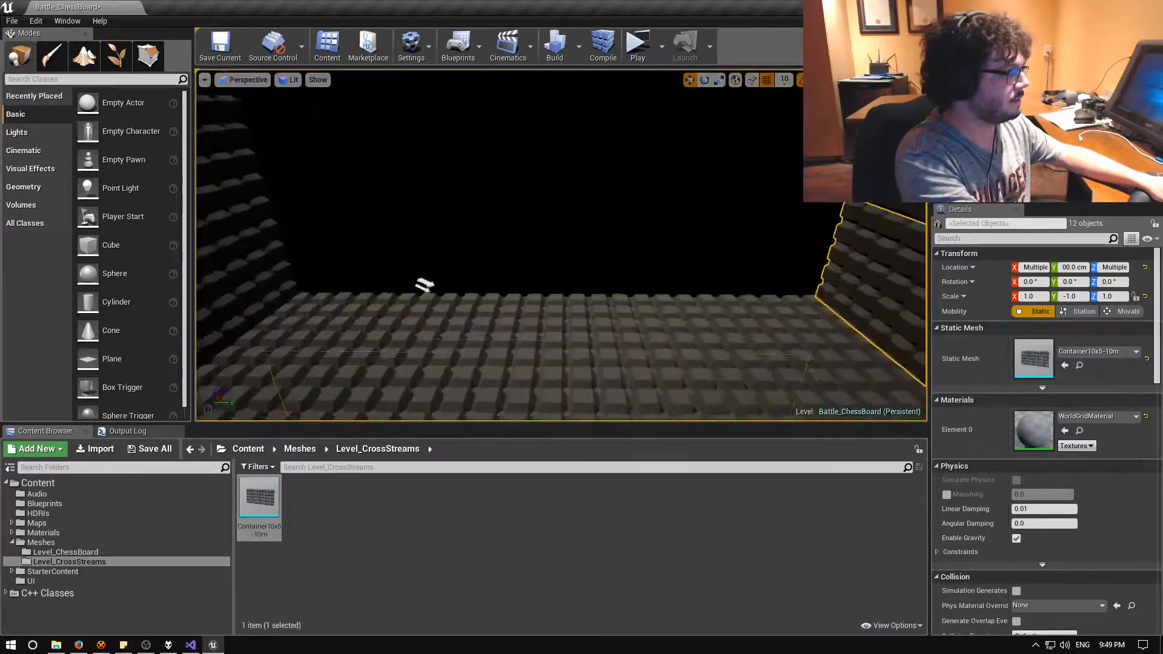
{"action": "right_click_drag", "start_coordinate": [425, 285], "coordinate": [760, 314]}
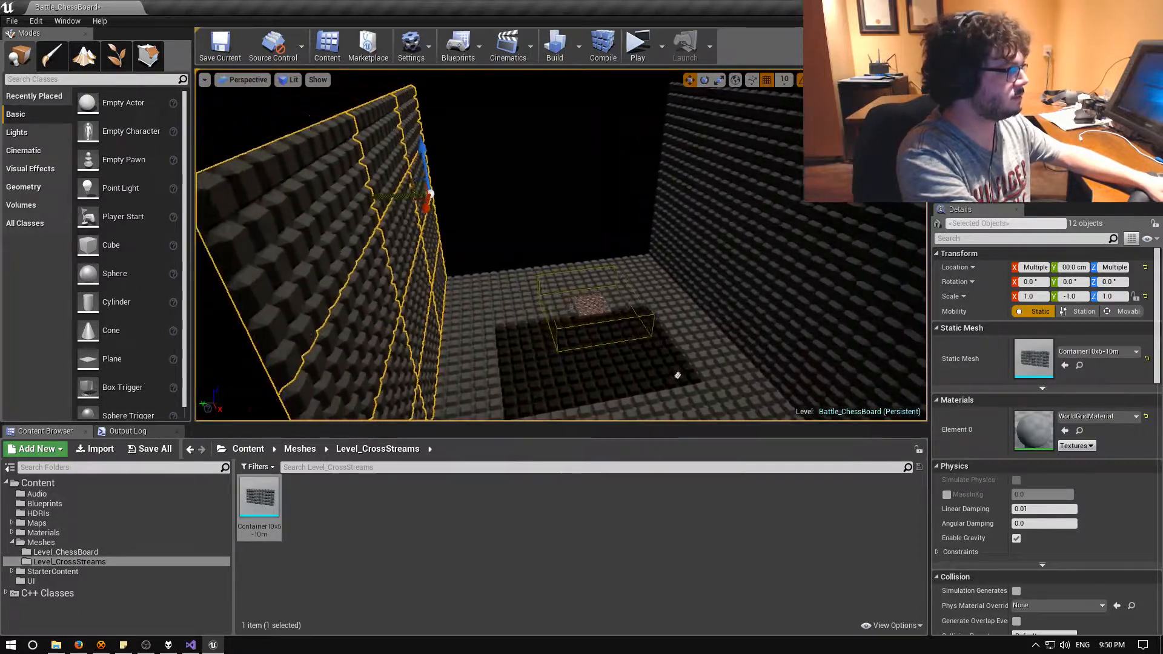
Duplicate the selected twelve-container side wall to a Y location of about 10410 cm and rotate the copy to 90° about Z.
{"action": "right_click_drag", "start_coordinate": [677, 375], "coordinate": [522, 319]}
{"action": "left_click_drag", "start_coordinate": [535, 153], "coordinate": [557, 162]}
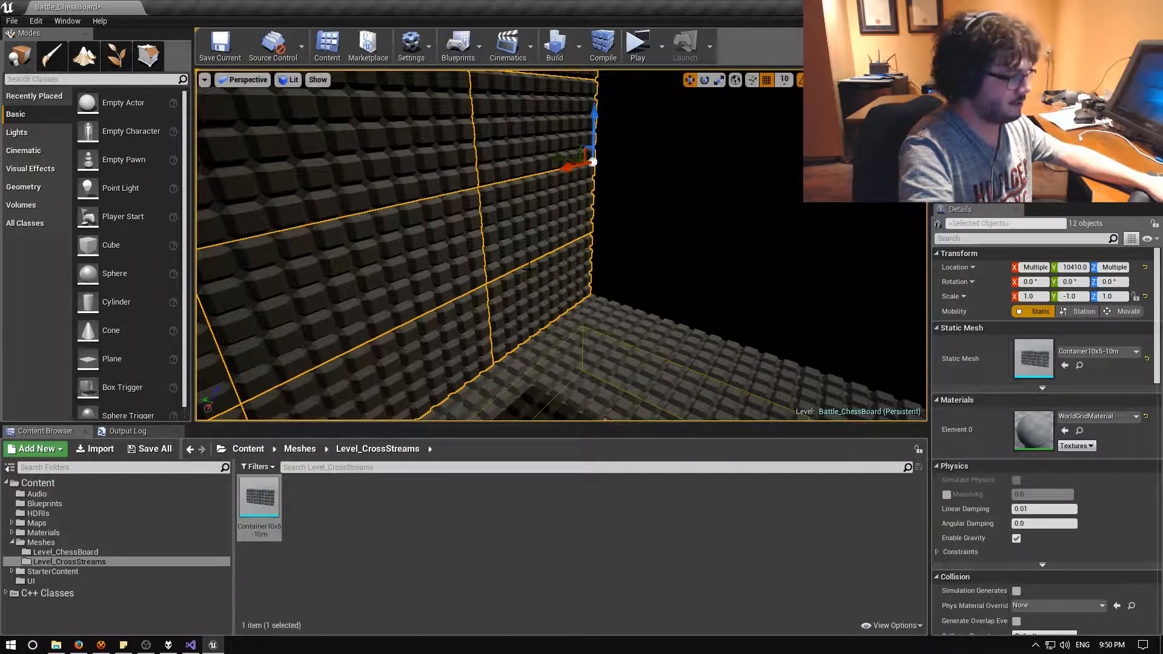
{"action": "key", "text": "r"}
{"action": "key", "text": "e"}
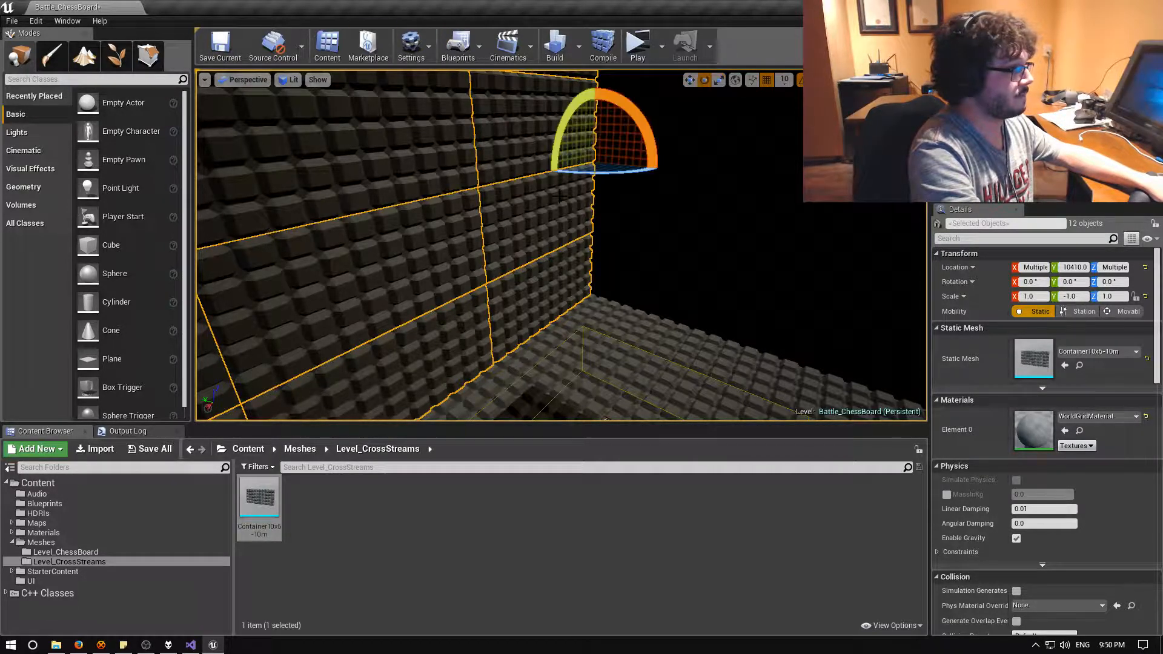
{"action": "left_click_drag", "start_coordinate": [648, 169], "coordinate": [537, 170]}
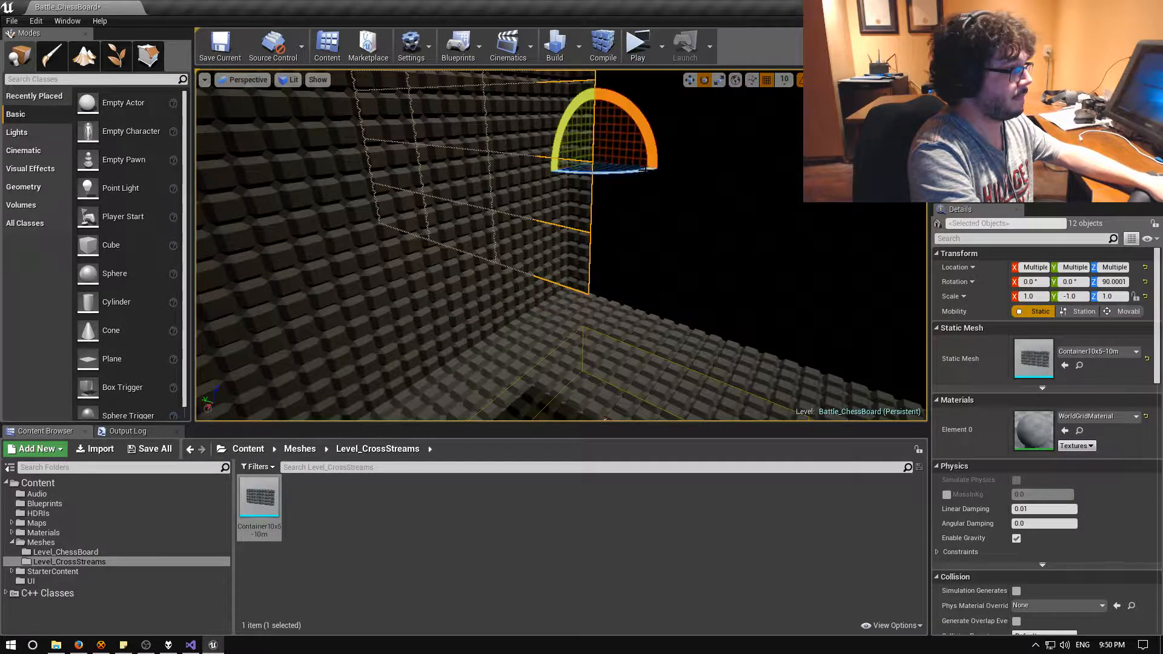
{"action": "key", "text": "w"}
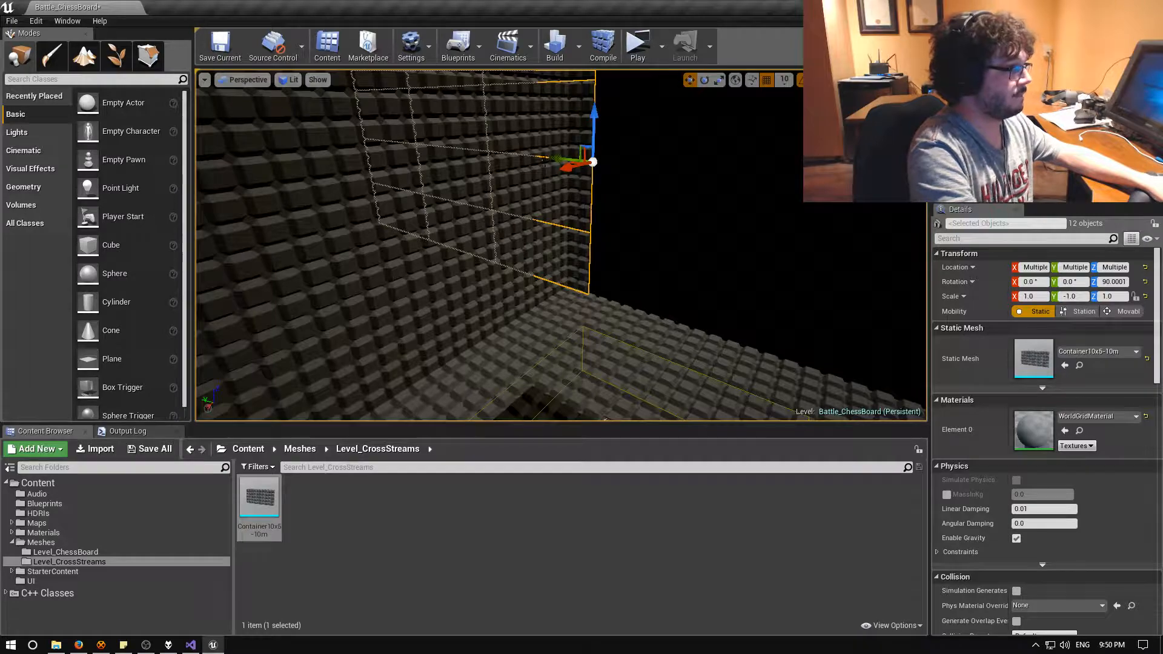
Slide the rotated twelve-container wall copy along X until it closes off the open end between the two side walls.
{"action": "left_click_drag", "start_coordinate": [554, 155], "coordinate": [907, 208]}
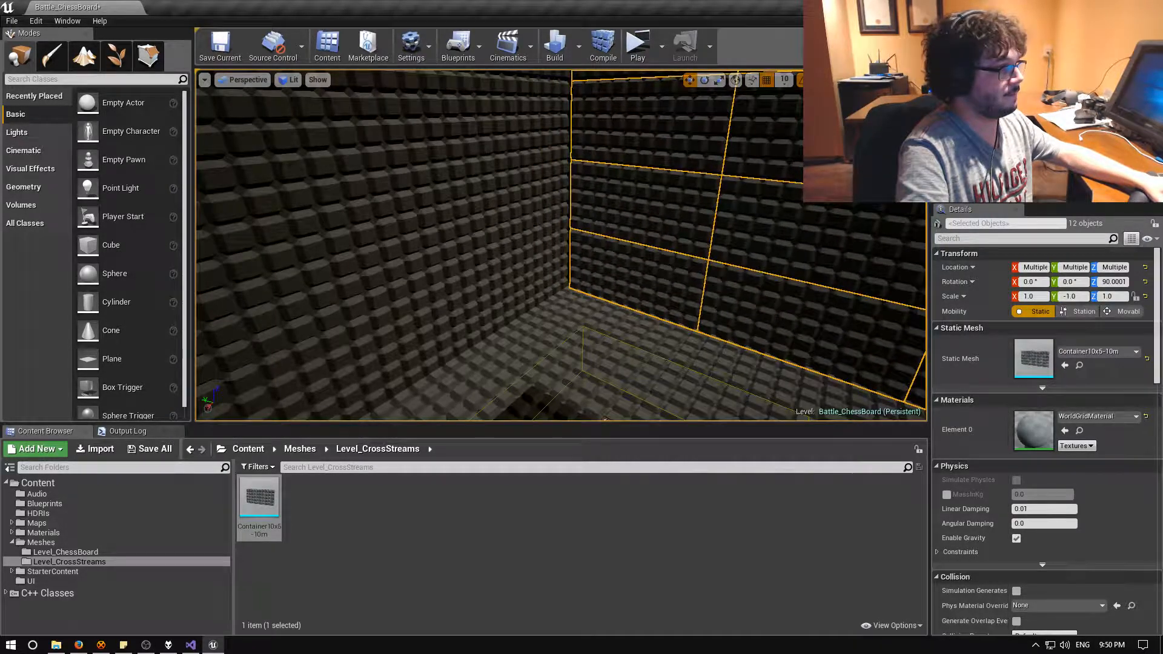
{"action": "right_click_drag", "start_coordinate": [561, 246], "coordinate": [275, 254]}
{"action": "key", "text": "s"}
{"action": "key", "text": "w"}
{"action": "key", "text": "d"}
{"action": "key", "text": "s"}
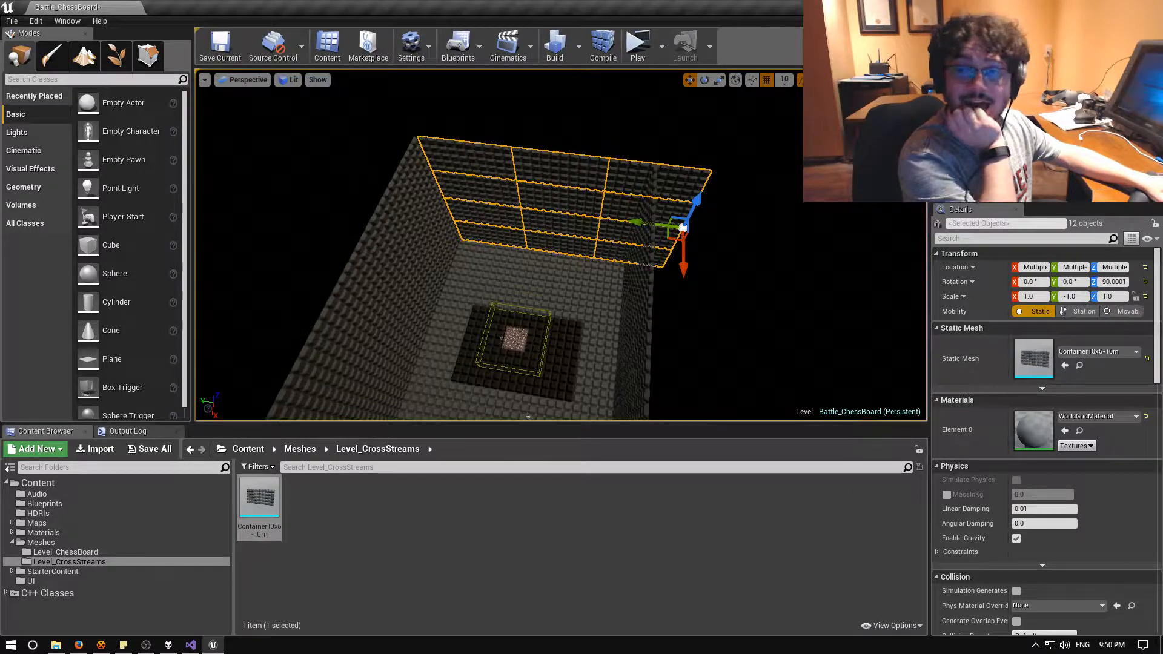
Inspect the three-walled enclosure from above and check the Y location of a container in the side wall at the end wall's outer edge.
{"action": "right_click_drag", "start_coordinate": [275, 254], "coordinate": [266, 285]}
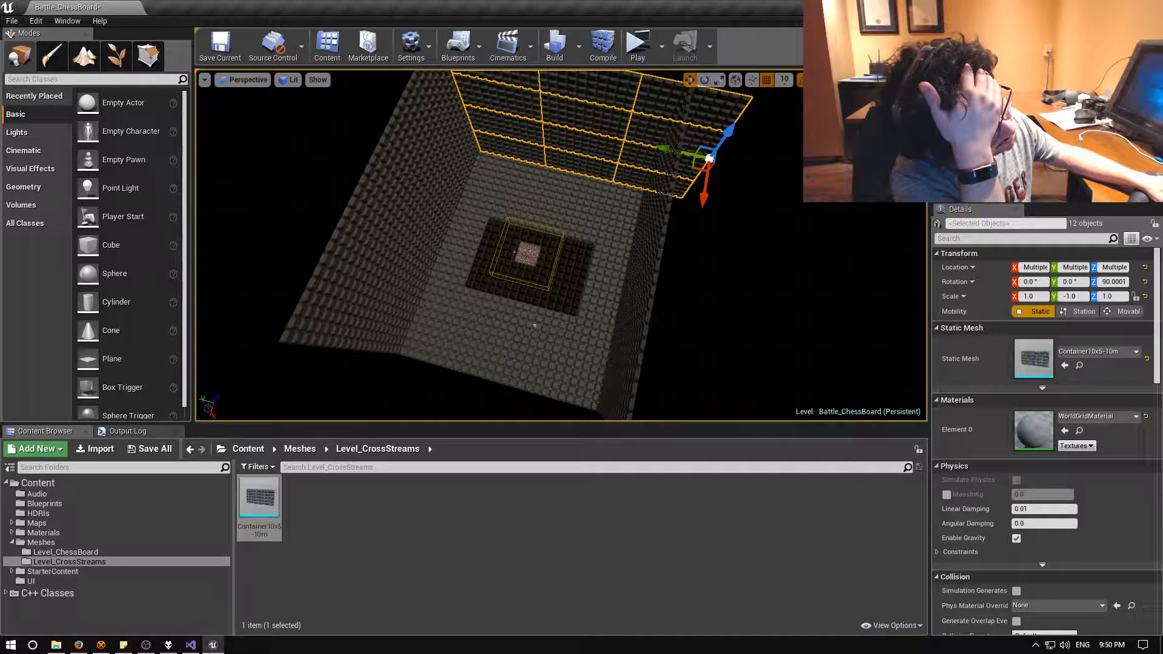
{"action": "right_click_drag", "start_coordinate": [266, 284], "coordinate": [270, 288]}
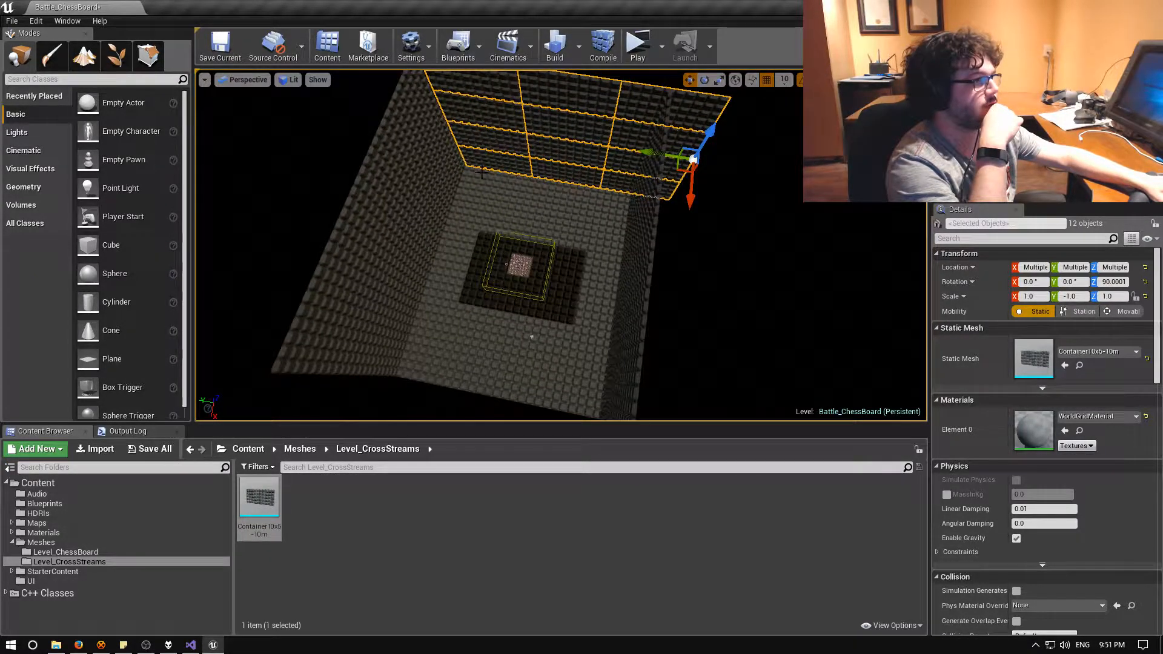
{"action": "right_click_drag", "start_coordinate": [270, 289], "coordinate": [295, 273]}
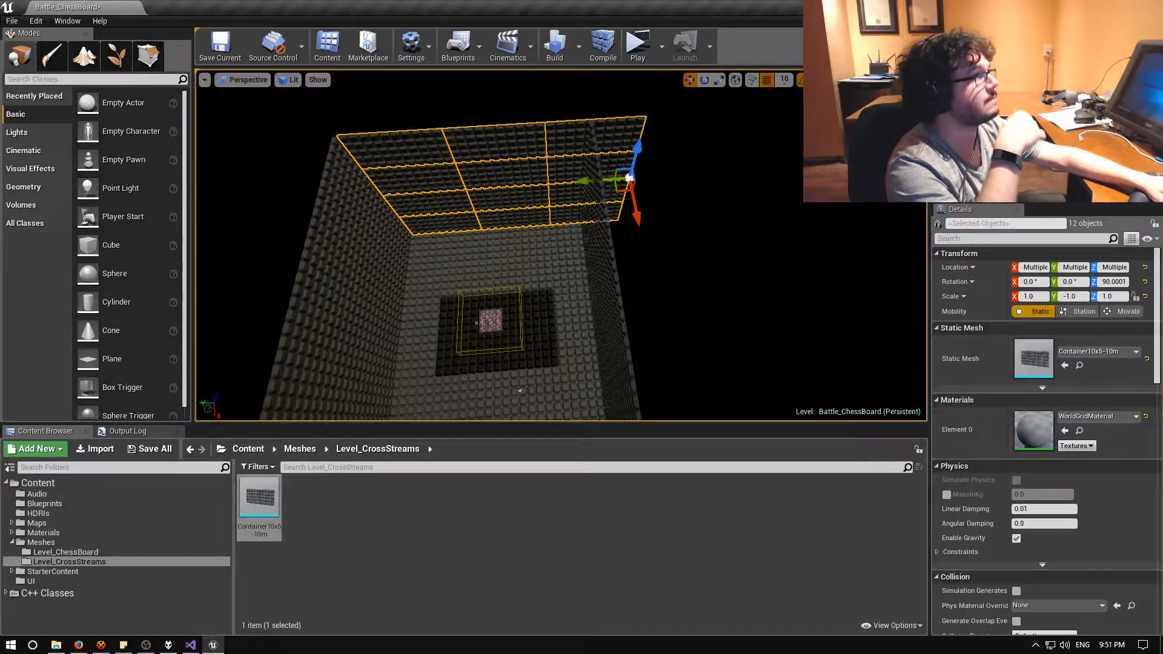
{"action": "right_click_drag", "start_coordinate": [296, 274], "coordinate": [286, 278]}
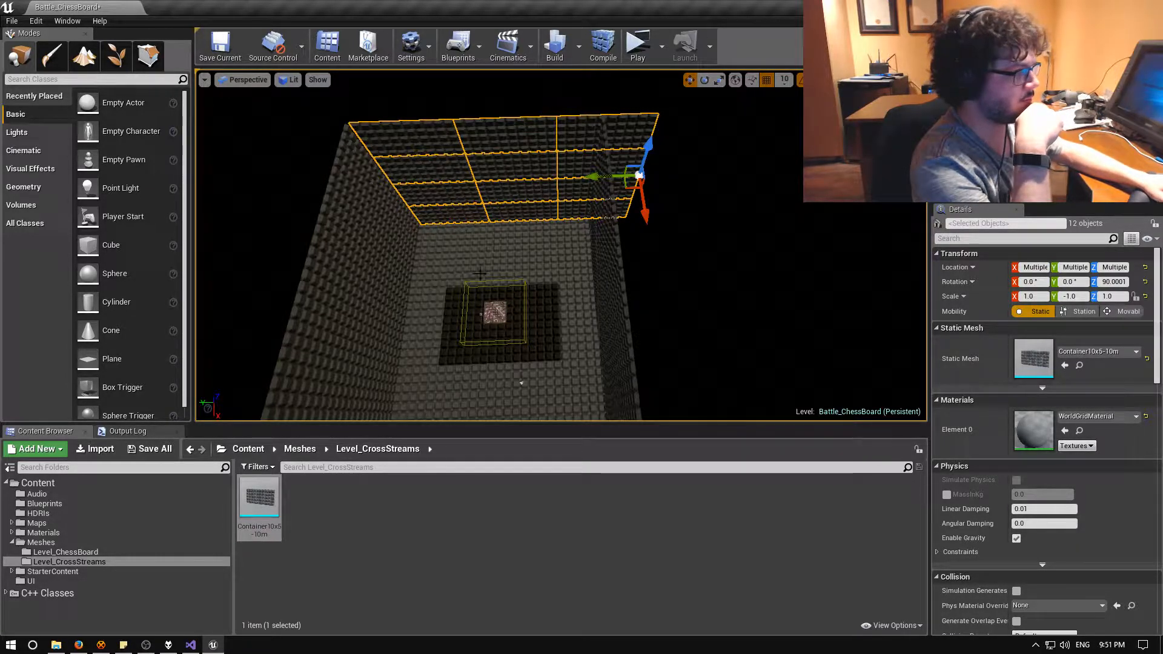
{"action": "left_click", "coordinate": [618, 290]}
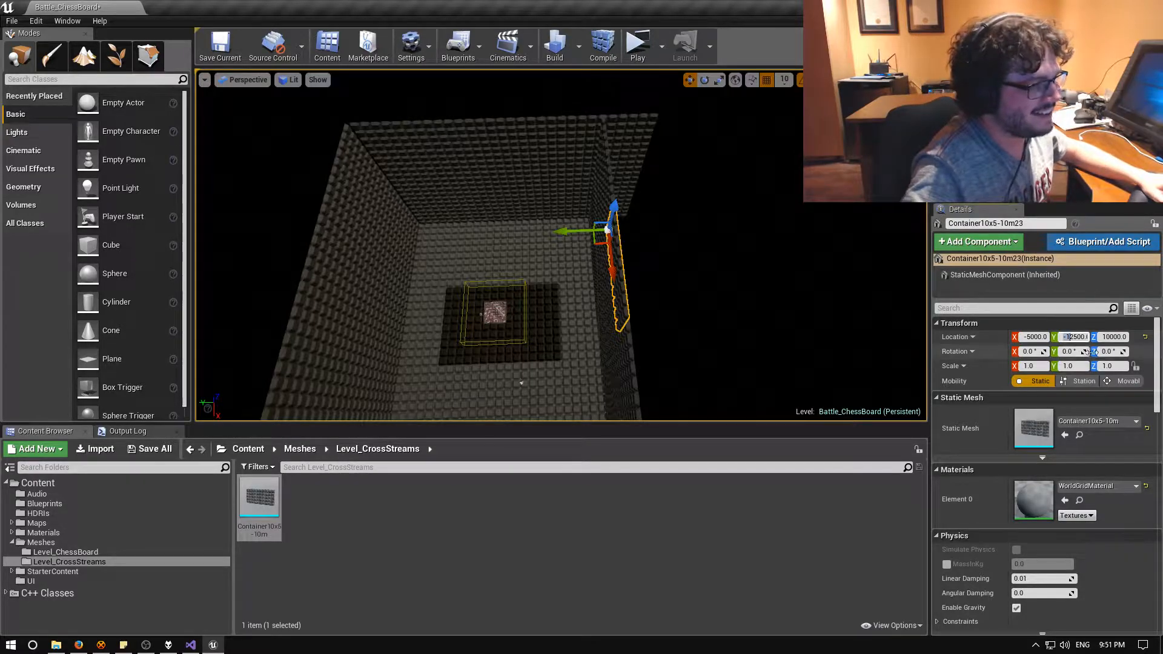
{"action": "left_click", "coordinate": [1074, 337]}
{"action": "right_click_drag", "start_coordinate": [605, 260], "coordinate": [815, 228]}
Select all twelve containers of the side wall on the negative Y side and set their Y location to -15000 cm.
{"action": "left_click", "coordinate": [521, 278]}
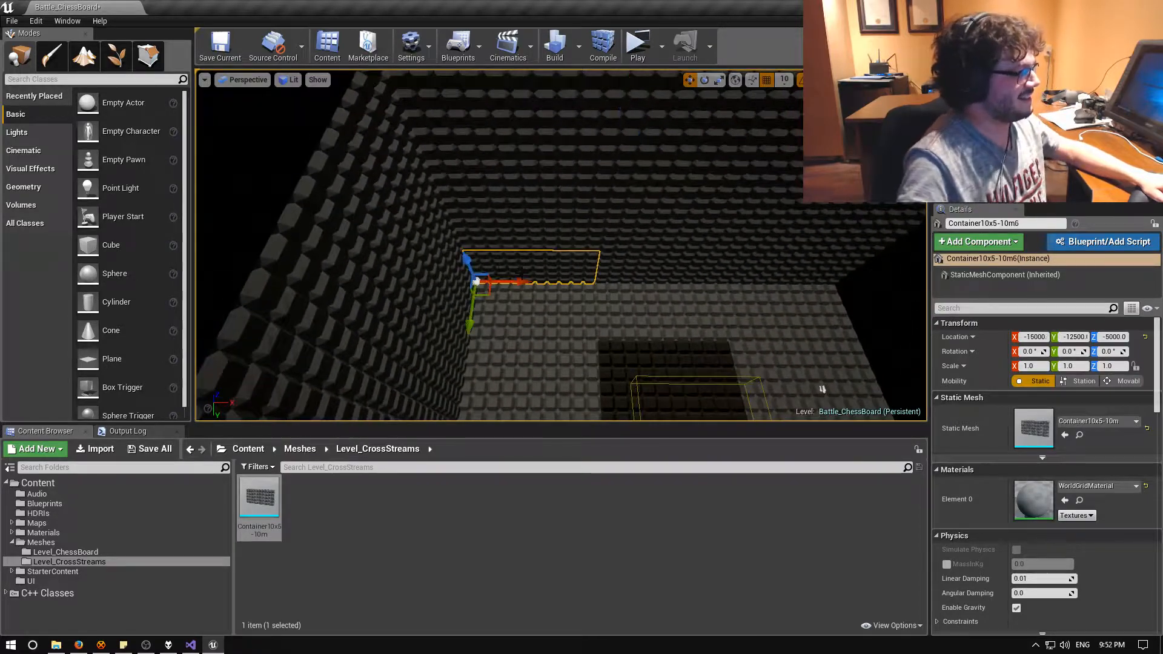
{"action": "left_click", "coordinate": [649, 272], "text": "ctrl"}
{"action": "left_click", "coordinate": [778, 268], "text": "ctrl"}
{"action": "left_click", "coordinate": [793, 233], "text": "ctrl"}
{"action": "left_click", "coordinate": [681, 231], "text": "ctrl"}
{"action": "left_click", "coordinate": [555, 229], "text": "ctrl"}
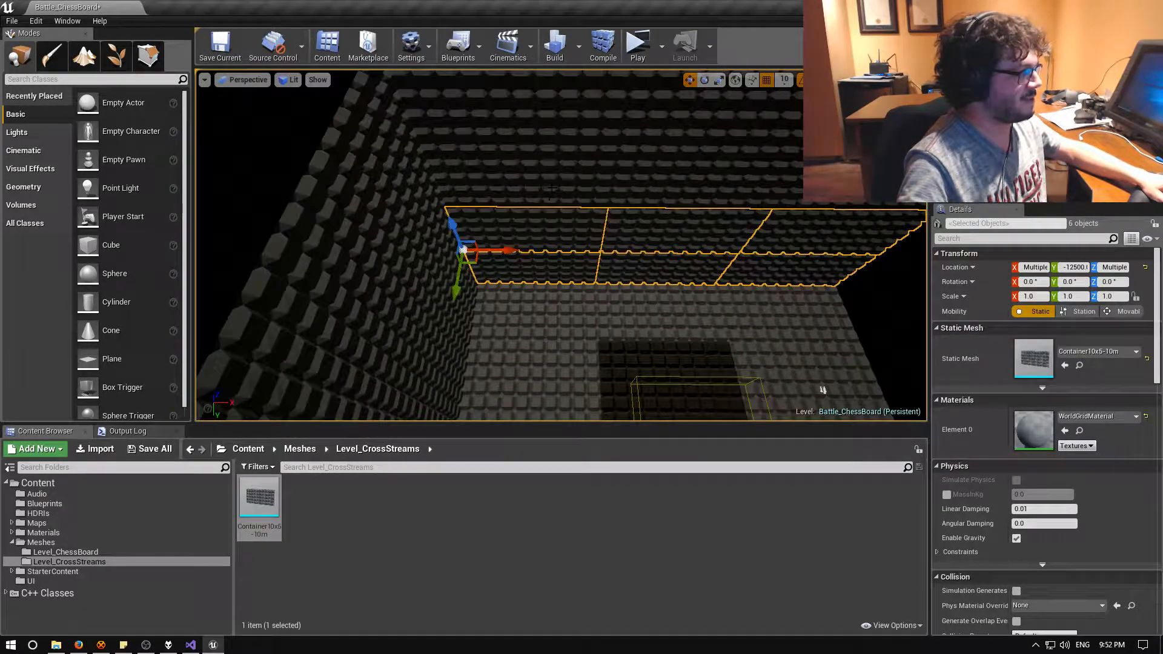
{"action": "left_click", "coordinate": [552, 184], "text": "ctrl"}
{"action": "left_click", "coordinate": [685, 179], "text": "ctrl"}
{"action": "left_click", "coordinate": [830, 177], "text": "ctrl"}
{"action": "left_click", "coordinate": [845, 121], "text": "ctrl"}
{"action": "left_click", "coordinate": [697, 119], "text": "ctrl"}
{"action": "left_click", "coordinate": [548, 118], "text": "ctrl"}
{"action": "right_click_drag", "start_coordinate": [549, 119], "coordinate": [719, 386]}
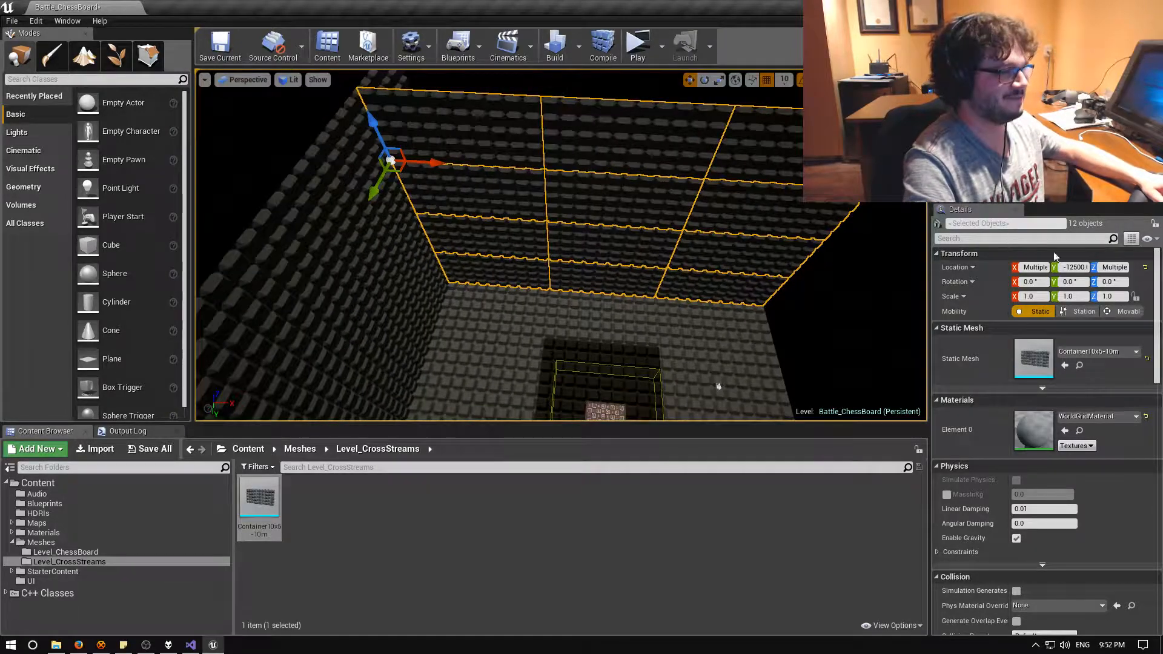
{"action": "left_click", "coordinate": [1074, 267]}
{"action": "type", "text": "-150"}
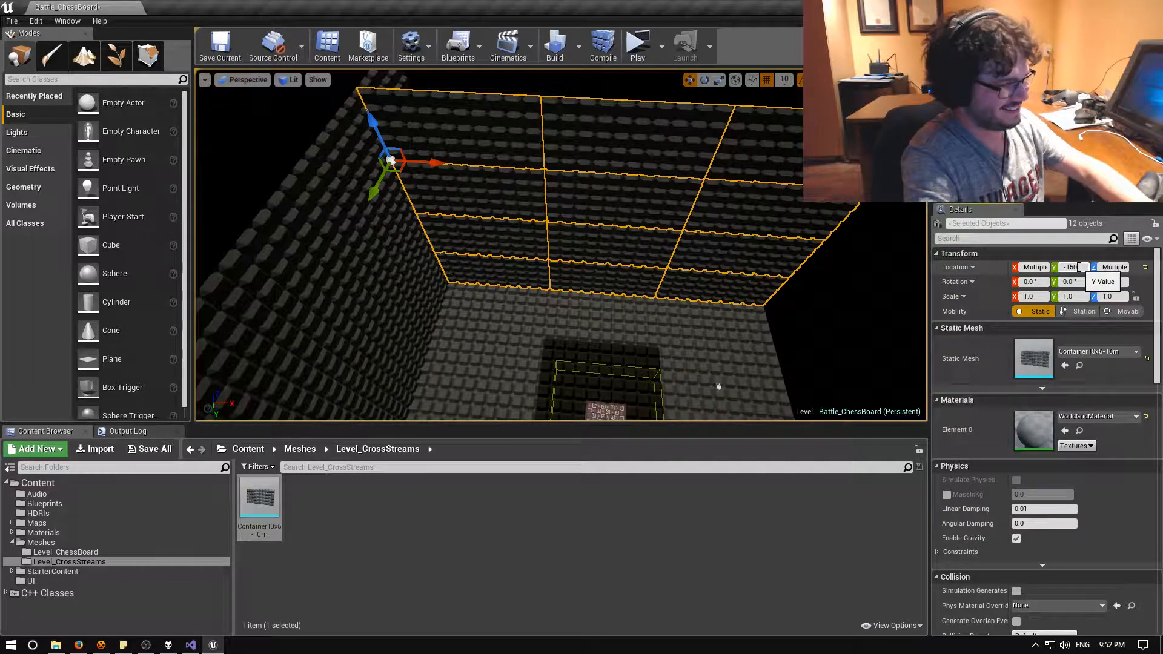
{"action": "type", "text": "00"}
{"action": "key", "text": "Return"}
{"action": "right_click_drag", "start_coordinate": [576, 319], "coordinate": [563, 304]}
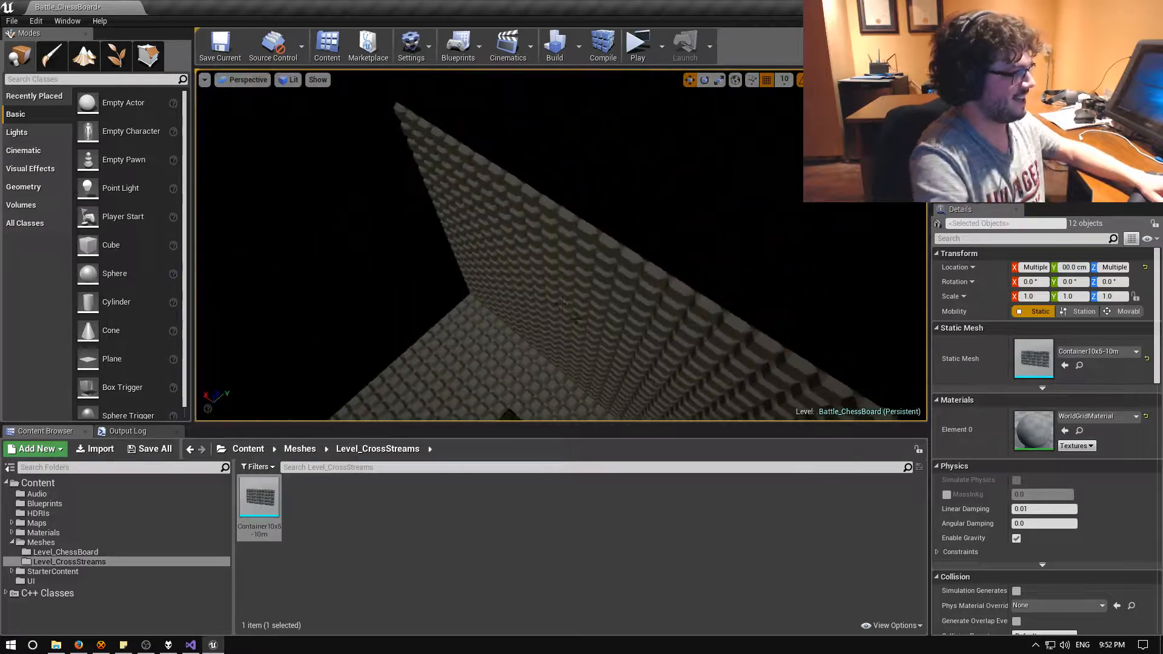
{"action": "left_click", "coordinate": [473, 179]}
{"action": "left_click", "coordinate": [474, 240], "text": "ctrl"}
{"action": "left_click", "coordinate": [485, 301], "text": "ctrl"}
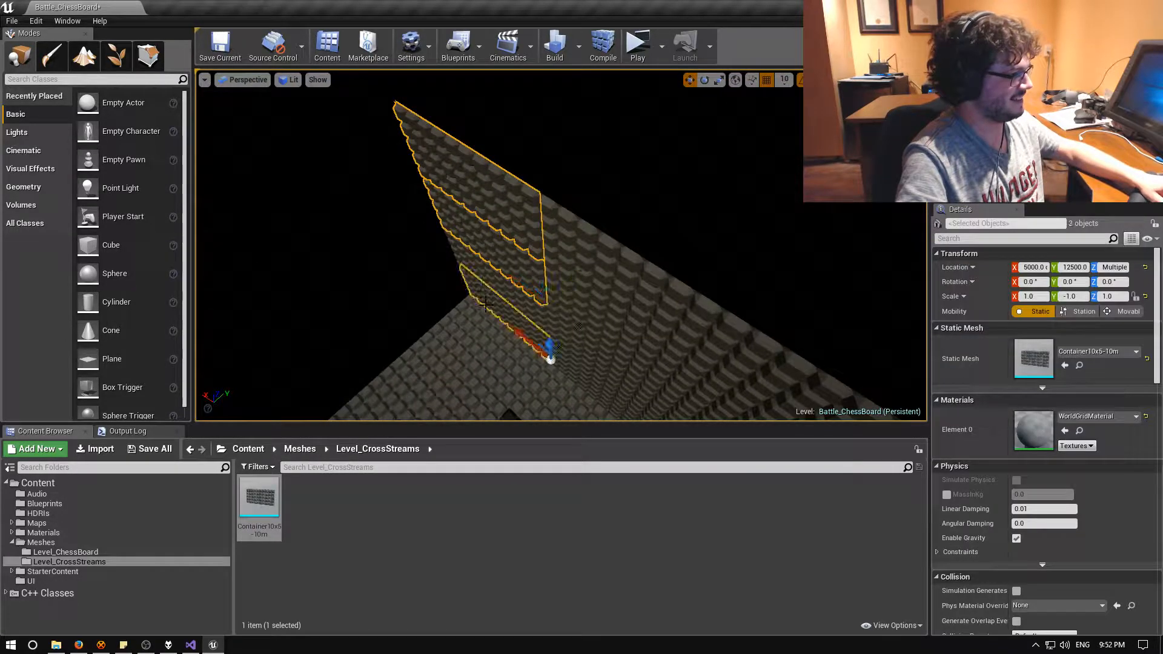
{"action": "left_click", "coordinate": [505, 285], "text": "ctrl"}
{"action": "left_click", "coordinate": [571, 367], "text": "ctrl"}
{"action": "left_click", "coordinate": [579, 341], "text": "ctrl"}
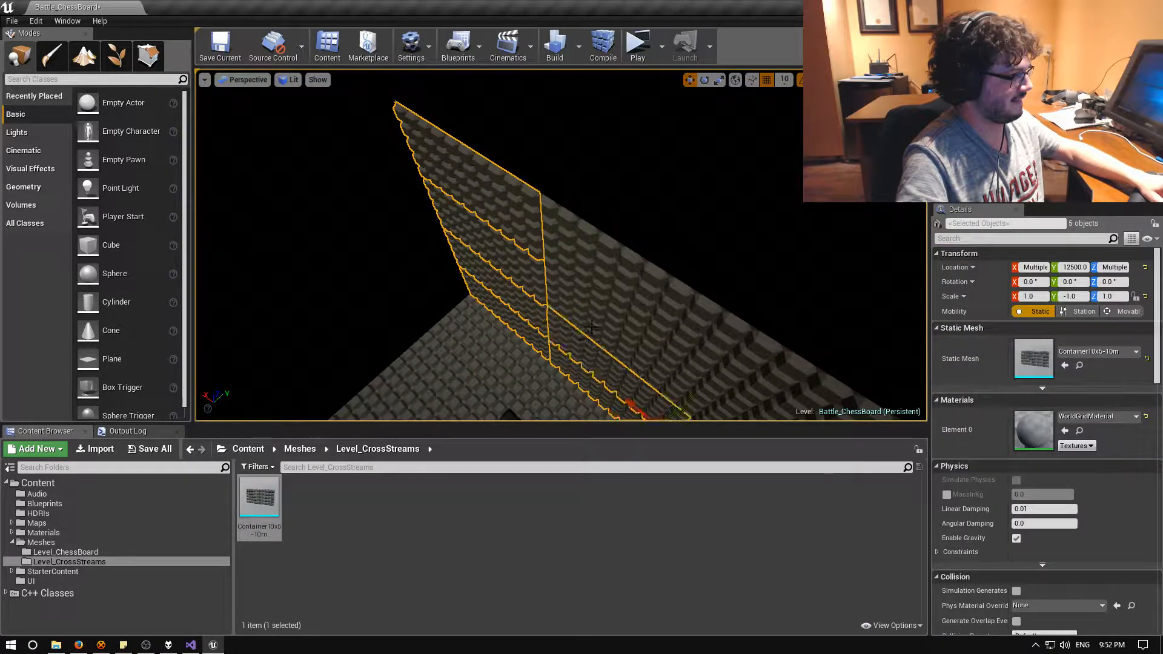
{"action": "left_click", "coordinate": [593, 308], "text": "ctrl"}
{"action": "left_click", "coordinate": [608, 259], "text": "ctrl"}
{"action": "right_click_drag", "start_coordinate": [608, 259], "coordinate": [566, 299]}
{"action": "left_click", "coordinate": [569, 294], "text": "ctrl"}
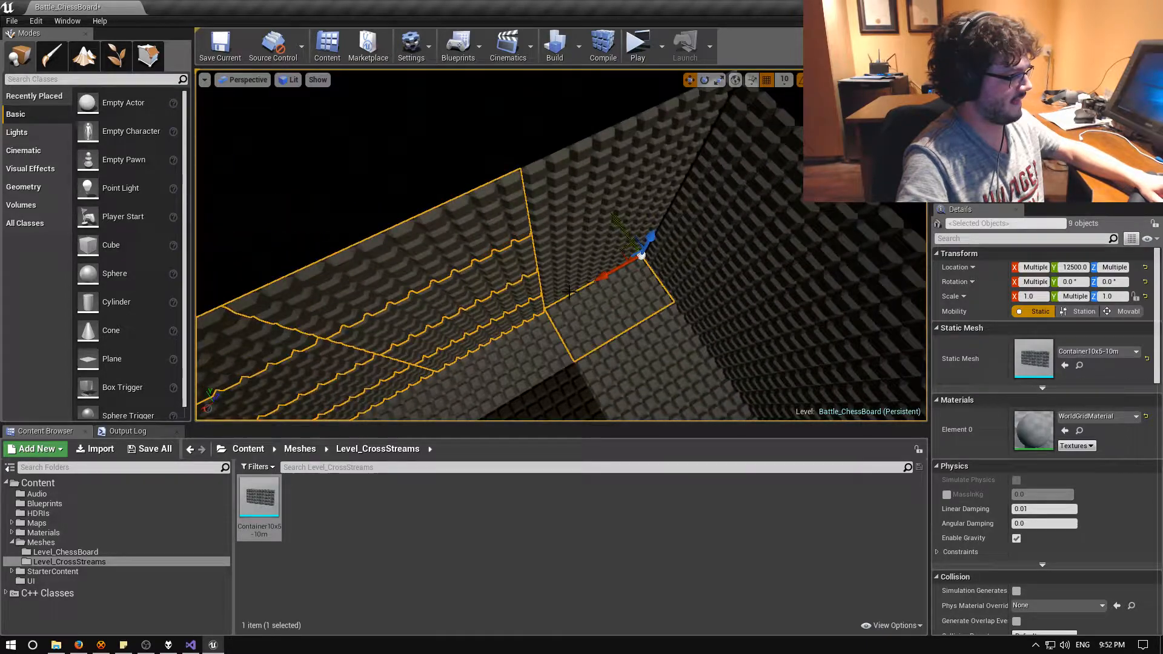
Select all twelve containers of the positive Y side wall and move them outward along Y by changing their Y location.
{"action": "left_click", "coordinate": [562, 289]}
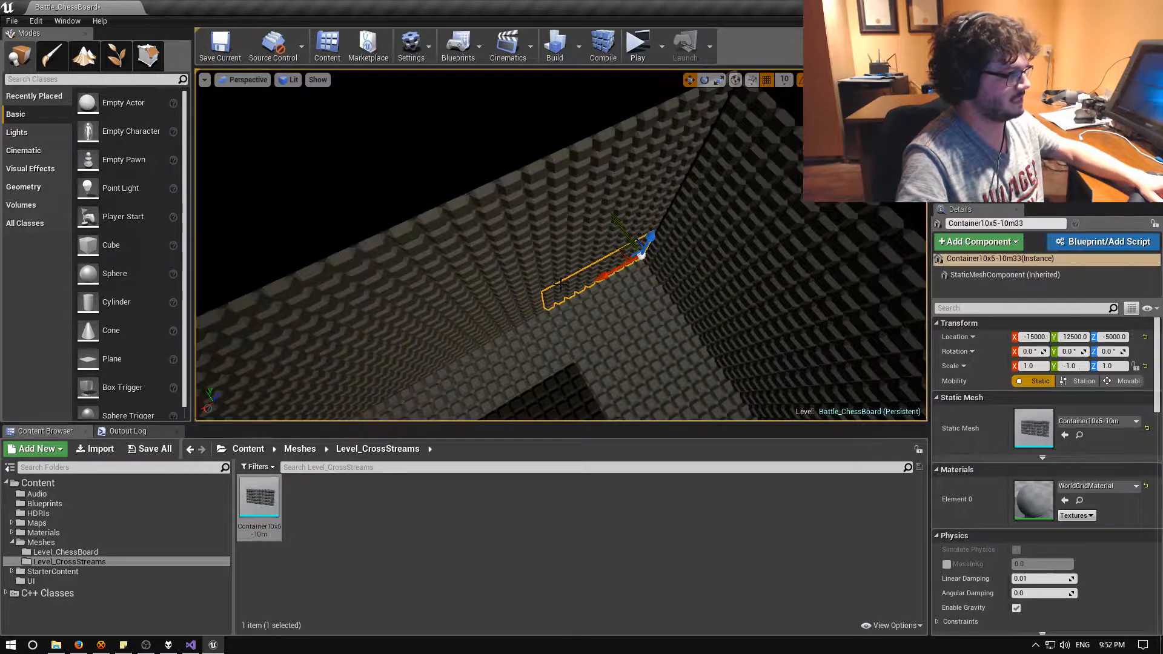
{"action": "left_click", "coordinate": [560, 276], "text": "ctrl"}
{"action": "left_click", "coordinate": [554, 245], "text": "ctrl"}
{"action": "left_click", "coordinate": [548, 215], "text": "ctrl"}
{"action": "key", "text": "s"}
{"action": "right_click_drag", "start_coordinate": [515, 276], "coordinate": [556, 264]}
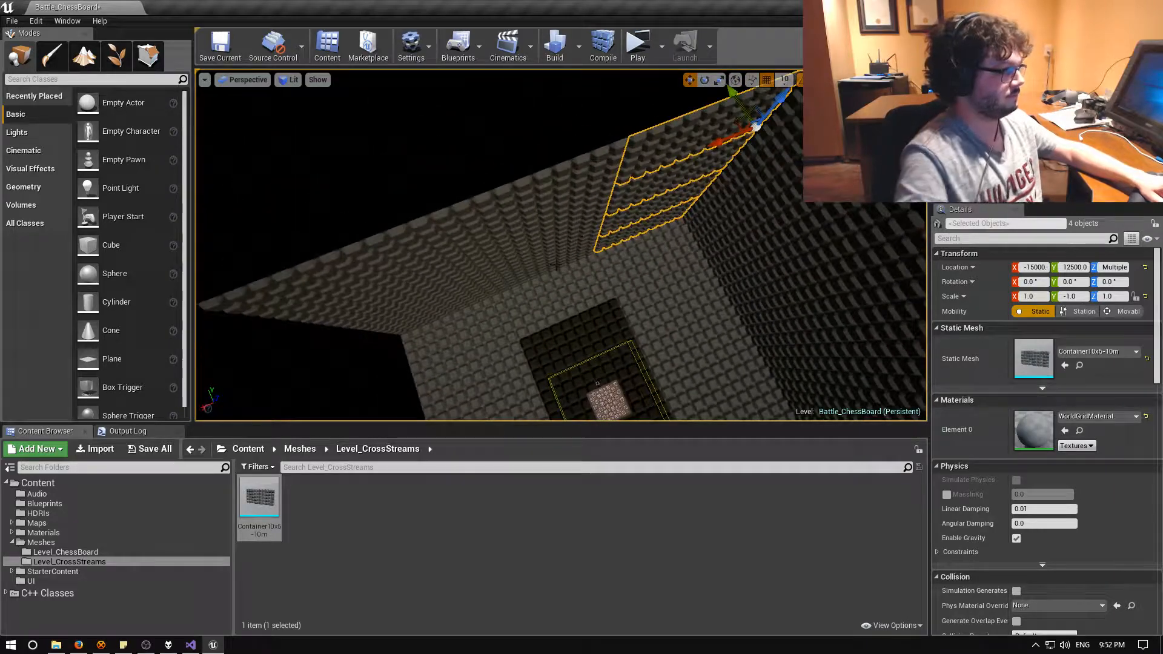
{"action": "left_click", "coordinate": [552, 264], "text": "ctrl"}
{"action": "left_click", "coordinate": [545, 252], "text": "ctrl"}
{"action": "left_click", "coordinate": [531, 232], "text": "ctrl"}
{"action": "left_click", "coordinate": [515, 206], "text": "ctrl"}
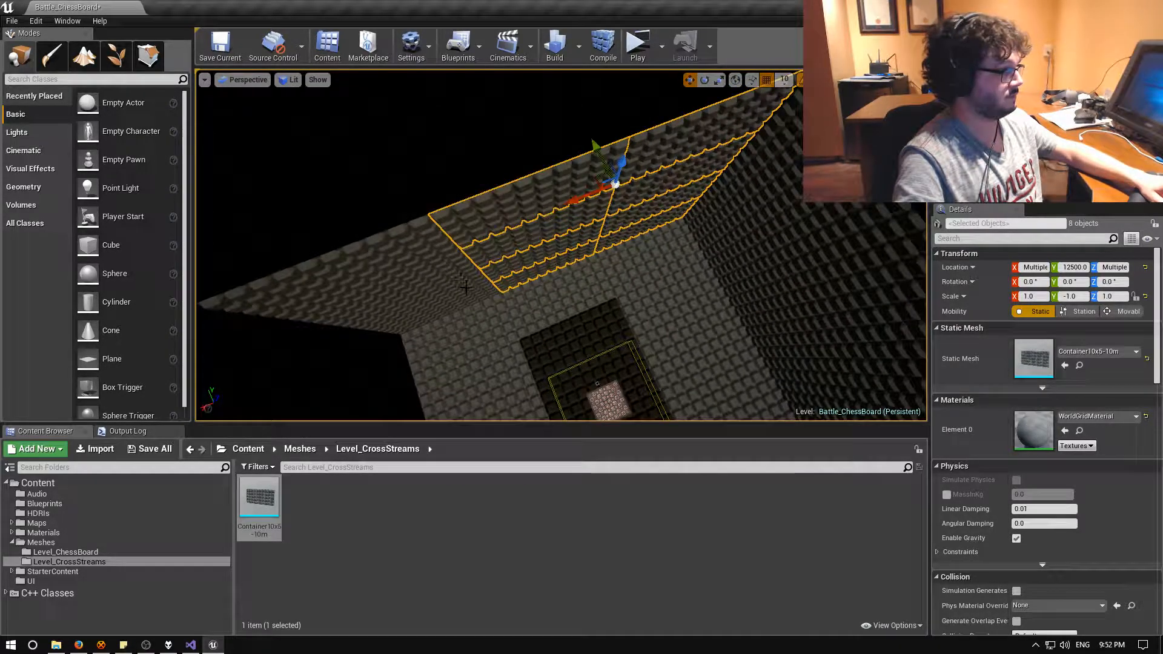
{"action": "left_click", "coordinate": [472, 293], "text": "ctrl"}
{"action": "left_click", "coordinate": [466, 289], "text": "ctrl"}
{"action": "left_click", "coordinate": [461, 282], "text": "ctrl"}
{"action": "left_click", "coordinate": [455, 276], "text": "ctrl"}
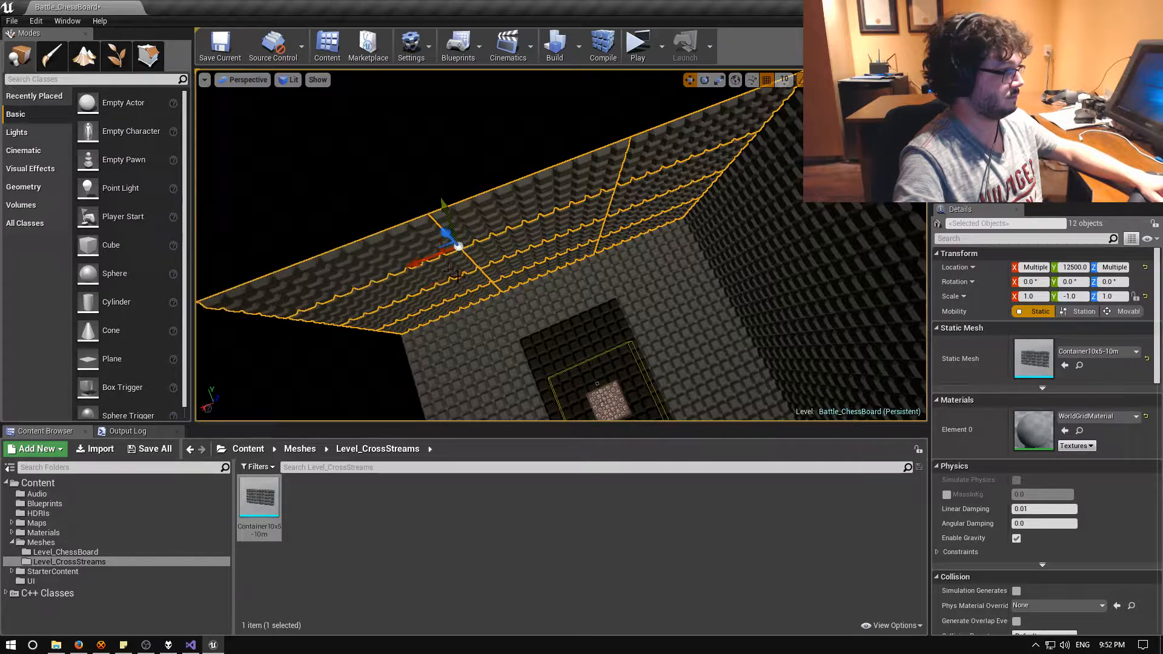
{"action": "left_click", "coordinate": [1069, 267]}
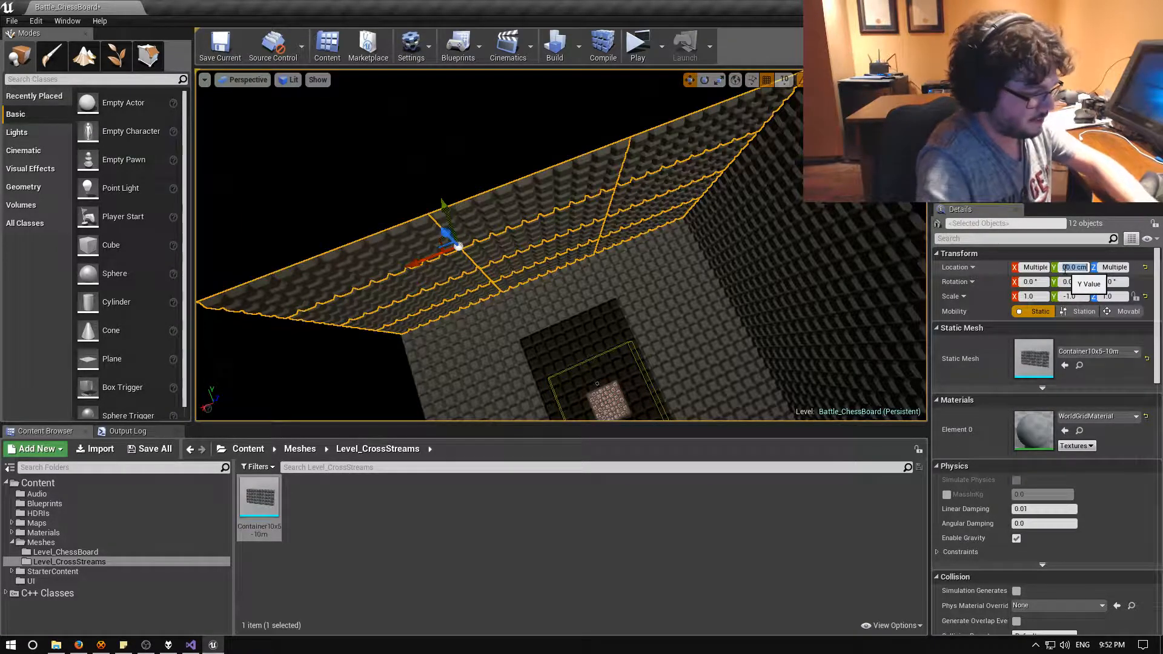
{"action": "type", "text": "7500"}
{"action": "key", "text": "Return"}
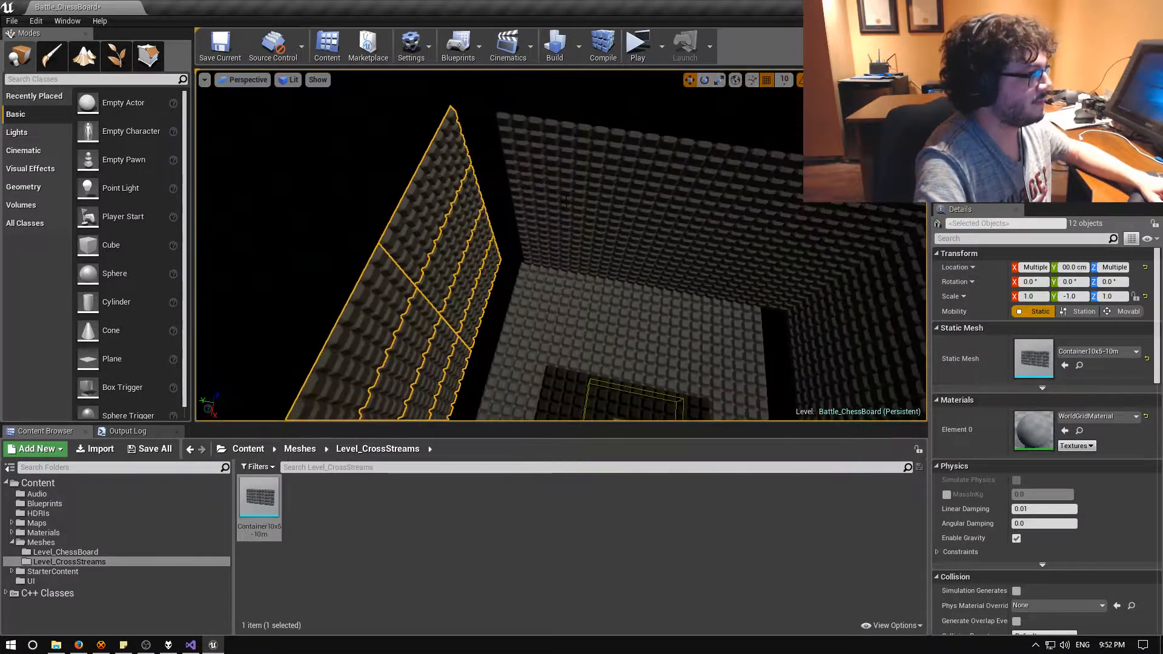
Select the end wall's twelve containers, set their X location to -15000 cm and slide them along Y to meet the side walls.
{"action": "left_click", "coordinate": [570, 149]}
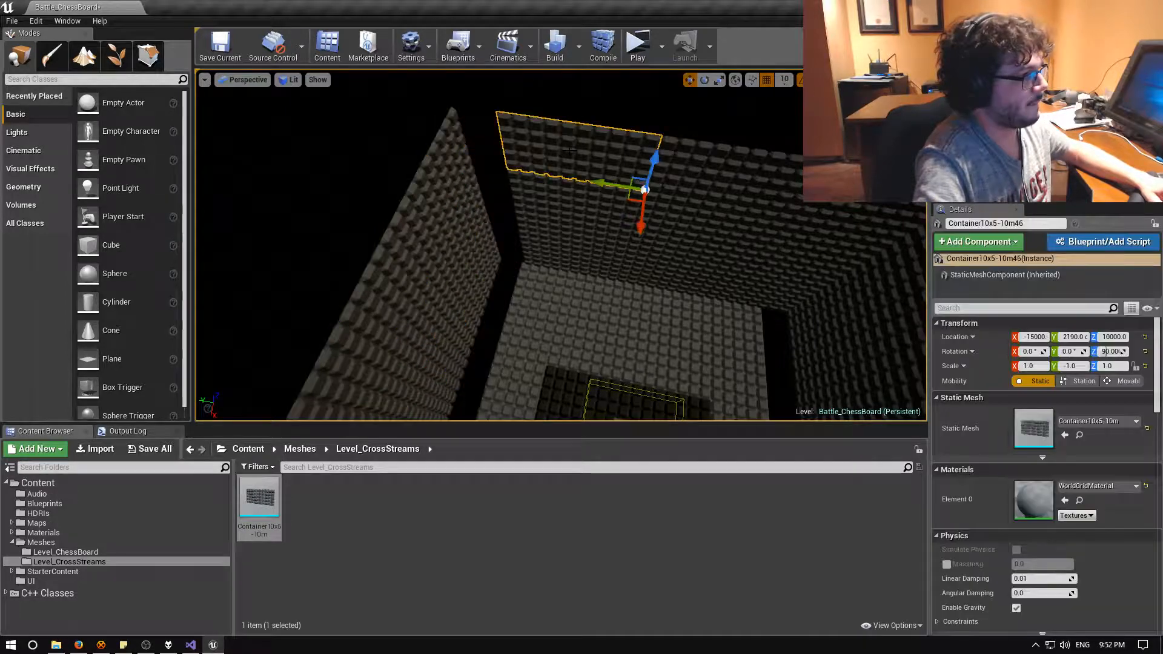
{"action": "left_click", "coordinate": [699, 166], "text": "ctrl"}
{"action": "left_click", "coordinate": [762, 228], "text": "ctrl"}
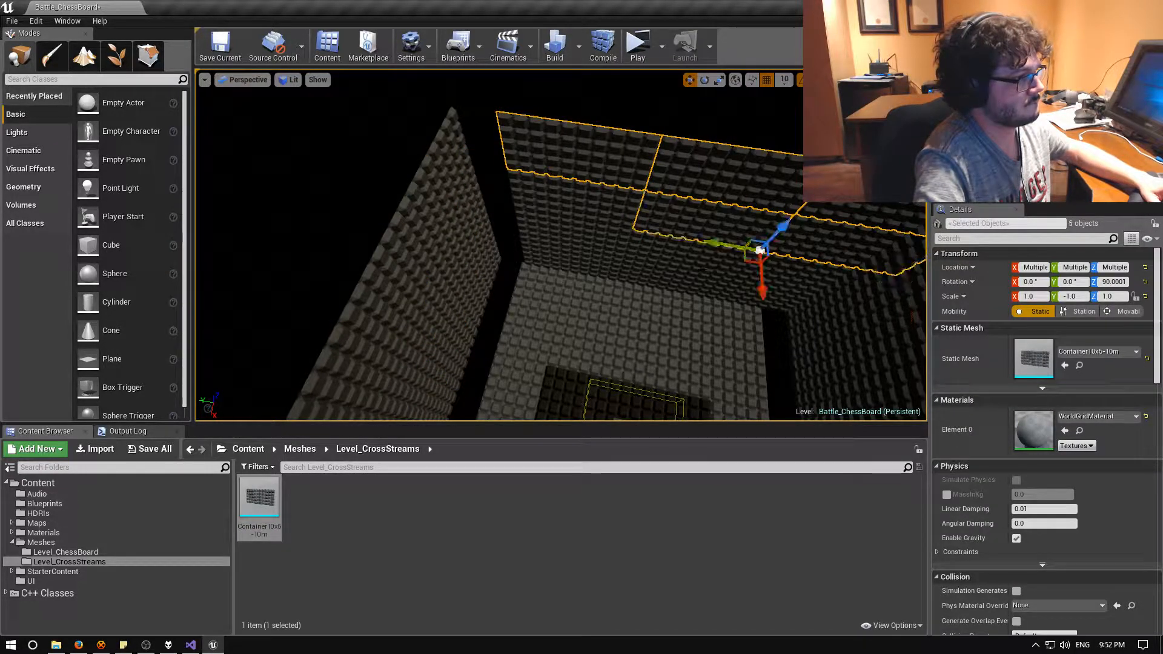
{"action": "left_click", "coordinate": [599, 261], "text": "ctrl"}
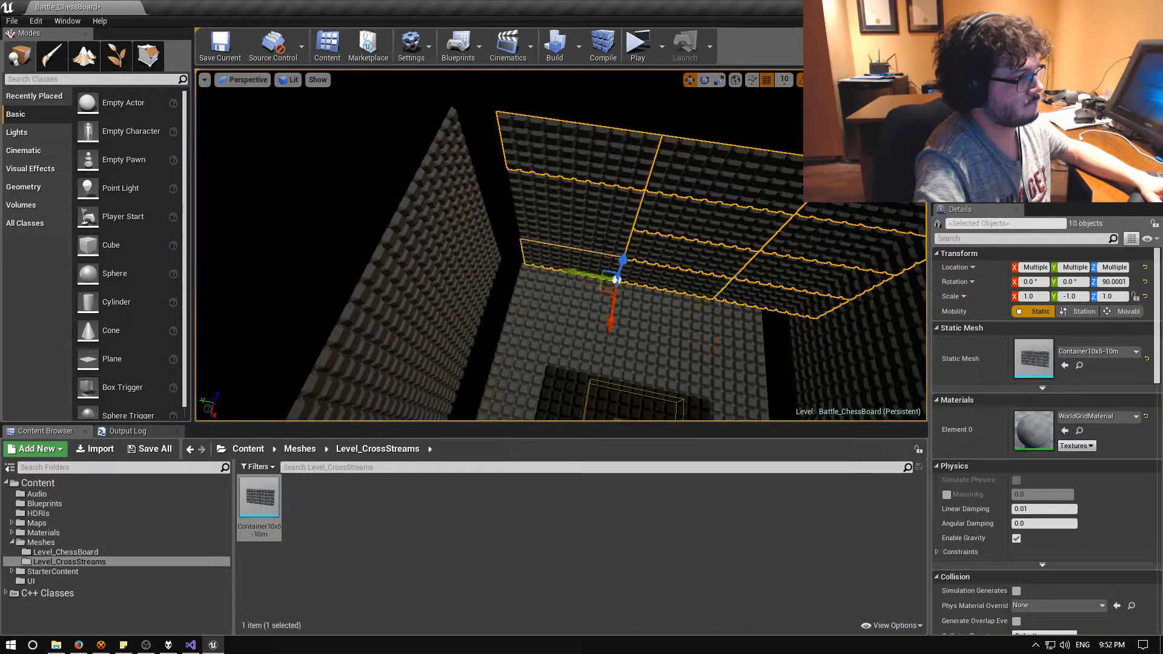
{"action": "left_click", "coordinate": [585, 206], "text": "ctrl"}
{"action": "right_click_drag", "start_coordinate": [584, 206], "coordinate": [680, 292]}
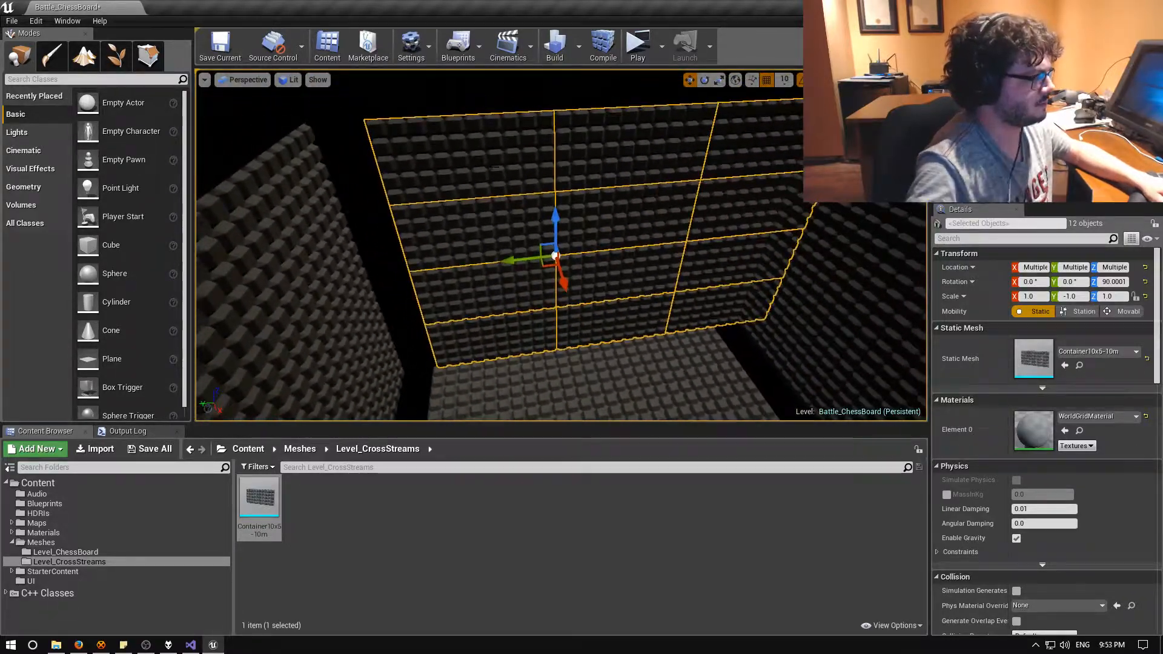
{"action": "left_click", "coordinate": [504, 164]}
{"action": "left_click", "coordinate": [509, 237], "text": "ctrl"}
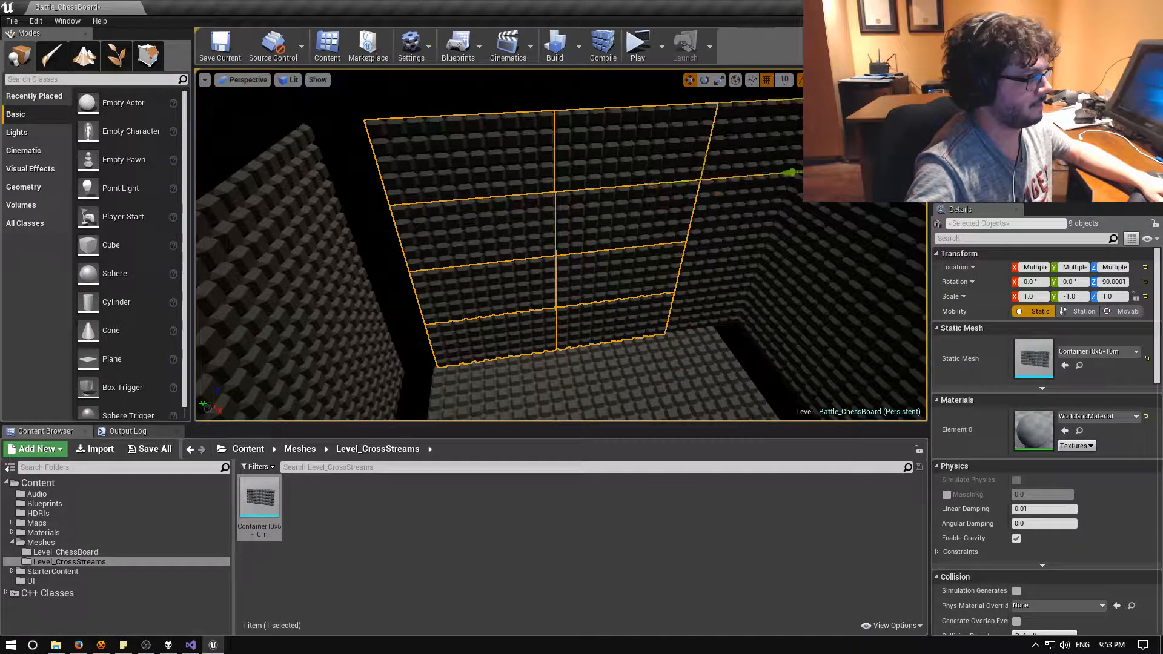
{"action": "left_click", "coordinate": [1028, 267]}
{"action": "type", "text": "-5000"}
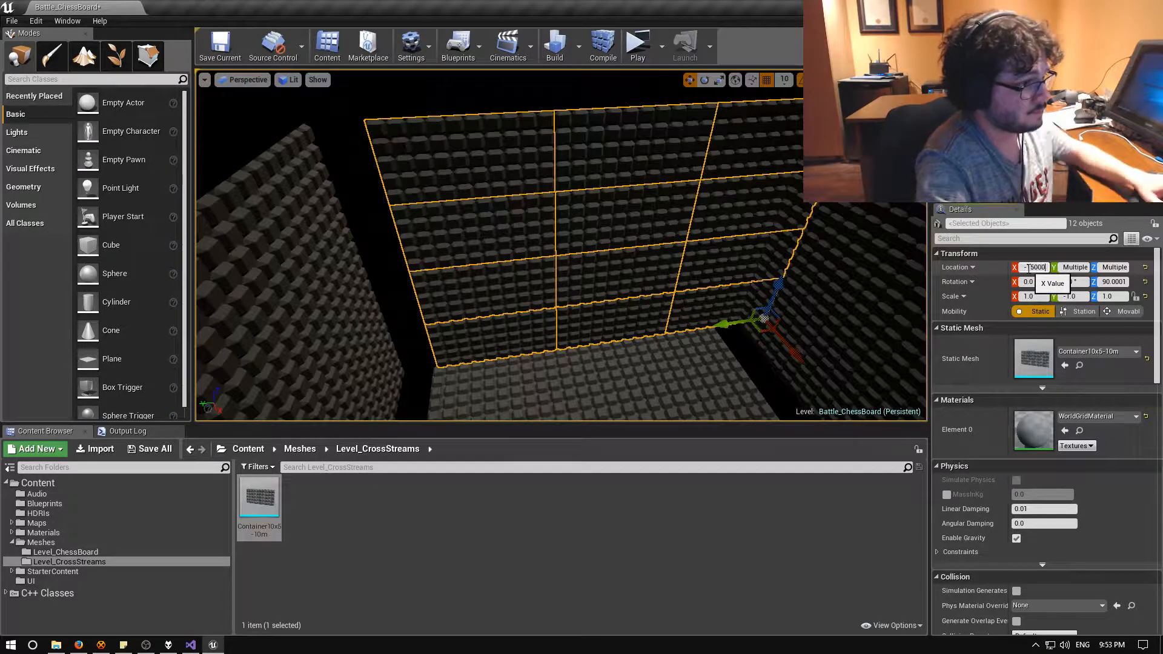
{"action": "key", "text": "Return"}
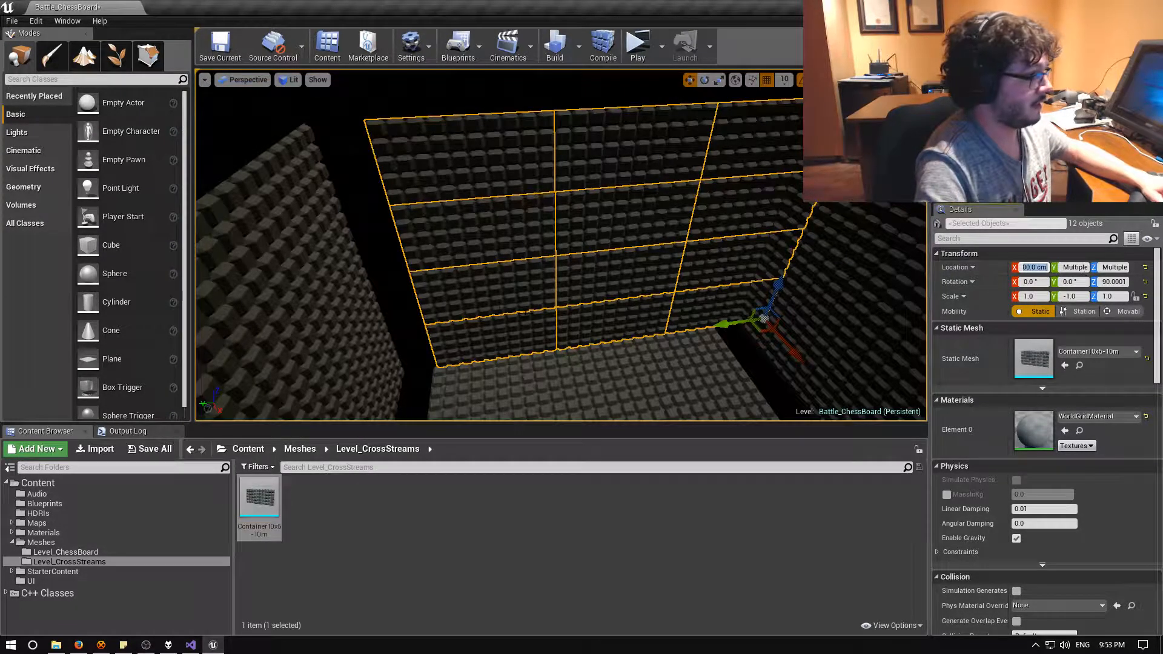
{"action": "left_click_drag", "start_coordinate": [723, 323], "coordinate": [695, 324]}
{"action": "right_click_drag", "start_coordinate": [651, 339], "coordinate": [830, 379]}
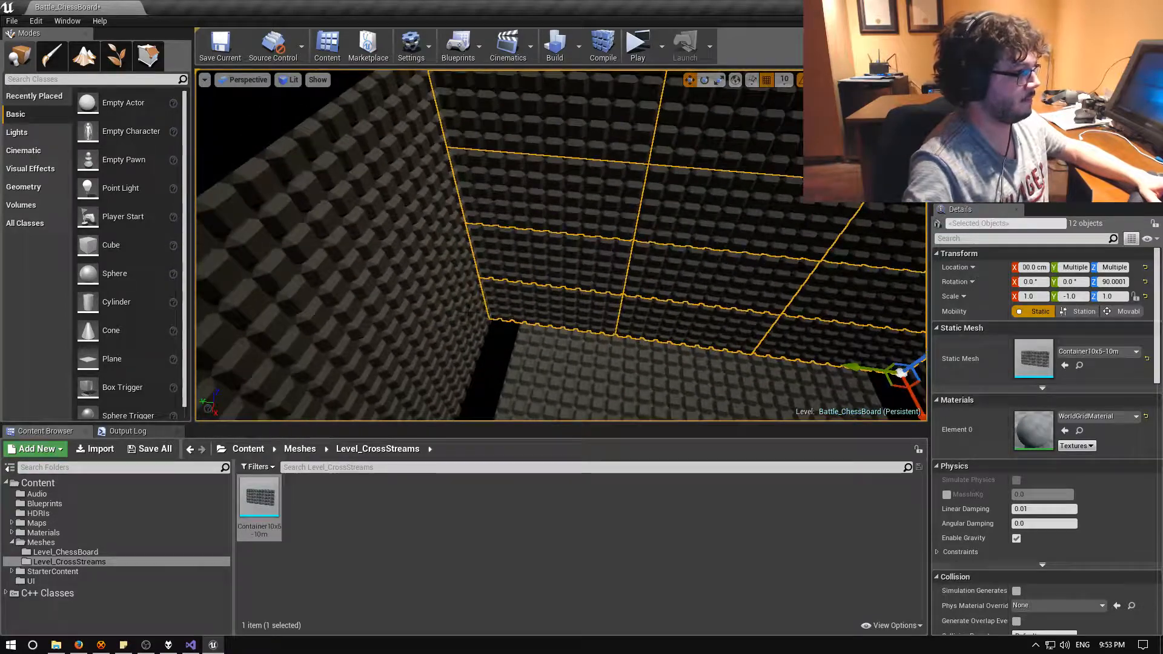
Nudge the end wall's four-container corner column along Y to line it up, and set the middle column's Y location to -5000 cm.
{"action": "left_click", "coordinate": [545, 305]}
{"action": "left_click", "coordinate": [542, 260], "text": "ctrl"}
{"action": "left_click", "coordinate": [538, 213], "text": "ctrl"}
{"action": "left_click", "coordinate": [568, 139], "text": "ctrl"}
{"action": "right_click_drag", "start_coordinate": [568, 139], "coordinate": [617, 100]}
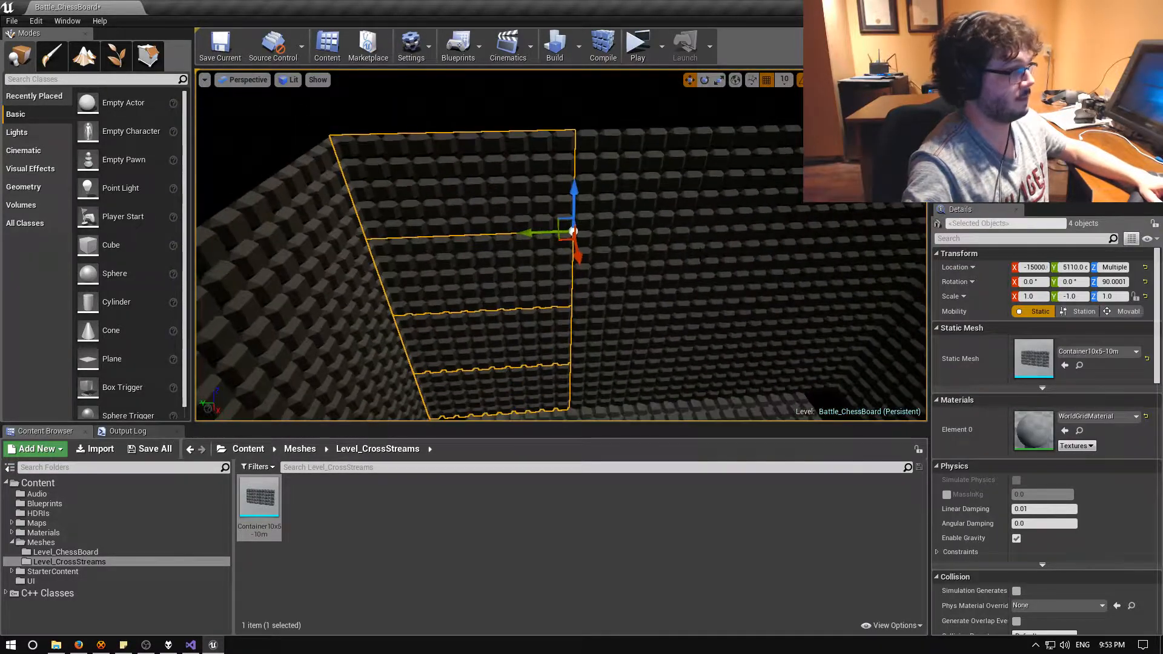
{"action": "left_click", "coordinate": [1080, 268]}
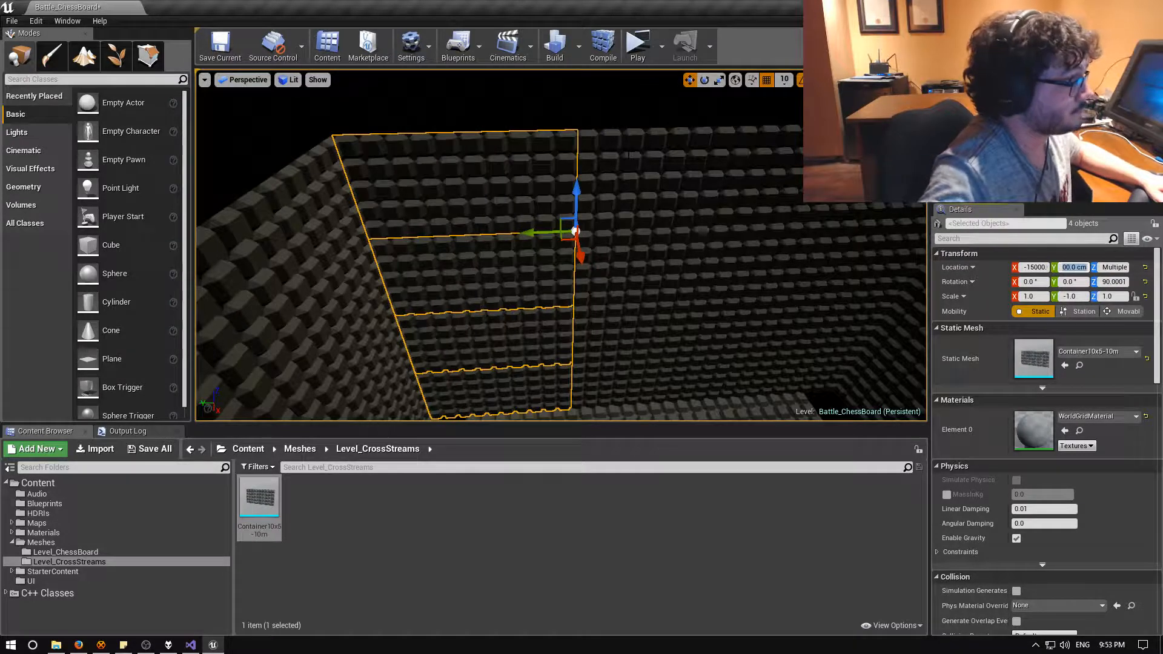
{"action": "type", "text": "-4890"}
{"action": "key", "text": "Return"}
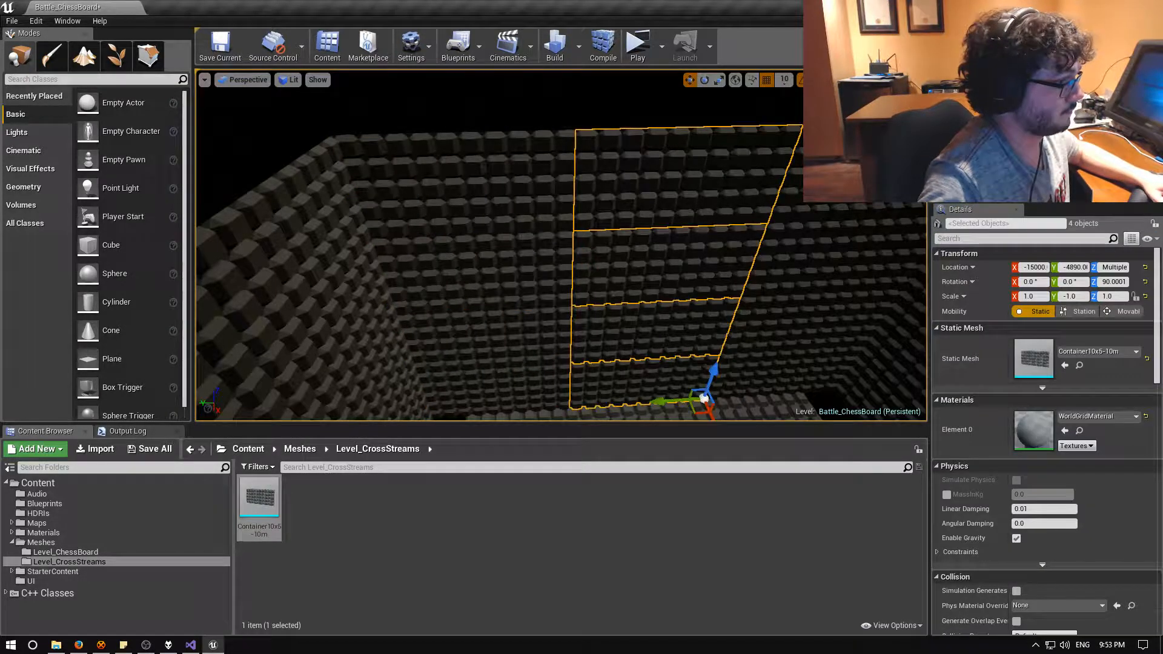
{"action": "type", "text": "-15000"}
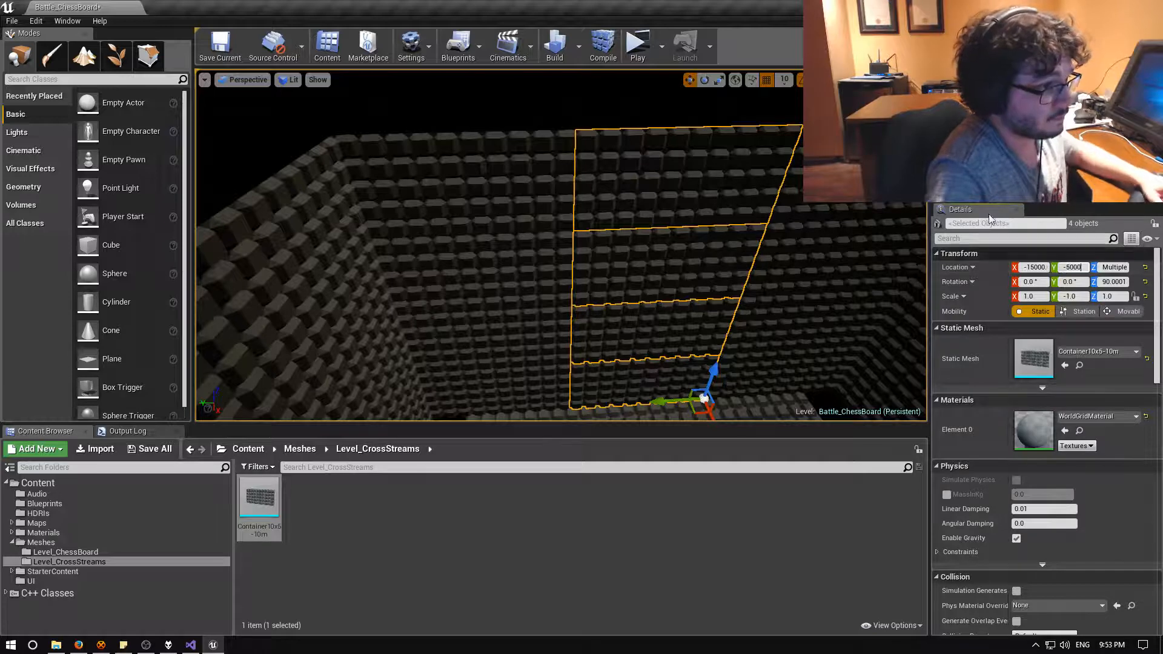
{"action": "key", "text": "Return"}
Select the four stacked containers of the end wall's column at the negative Y corner and set their Y location to -15000 cm.
{"action": "left_click", "coordinate": [815, 209]}
{"action": "left_click", "coordinate": [813, 255], "text": "ctrl"}
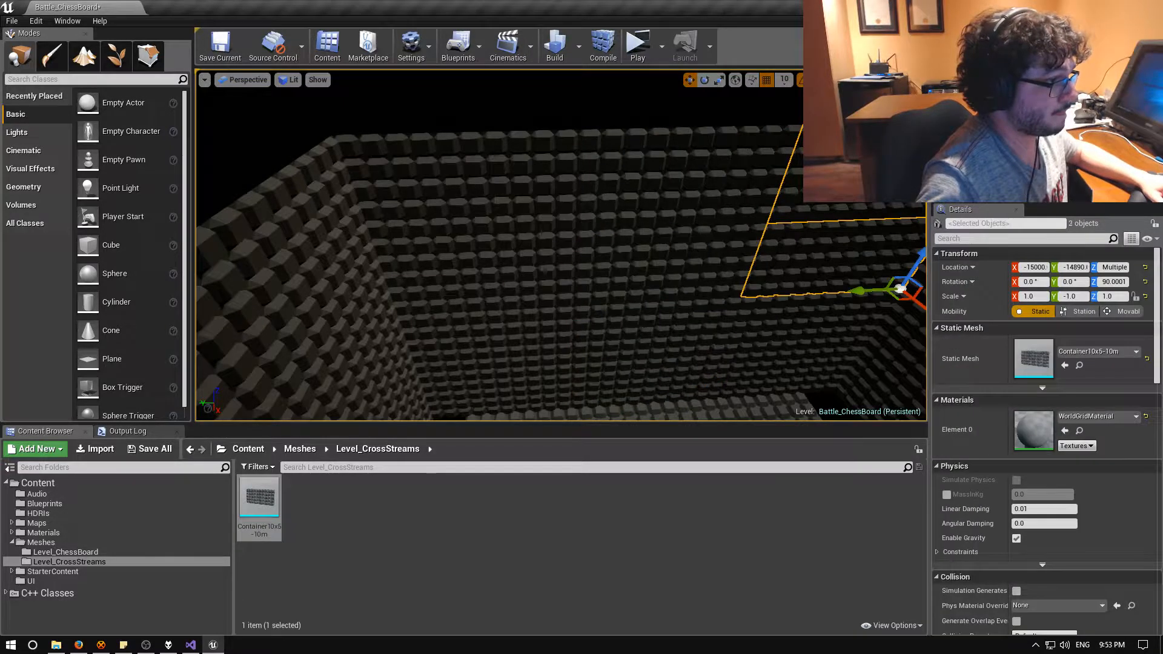
{"action": "left_click", "coordinate": [811, 324], "text": "ctrl"}
{"action": "left_click", "coordinate": [808, 367], "text": "ctrl"}
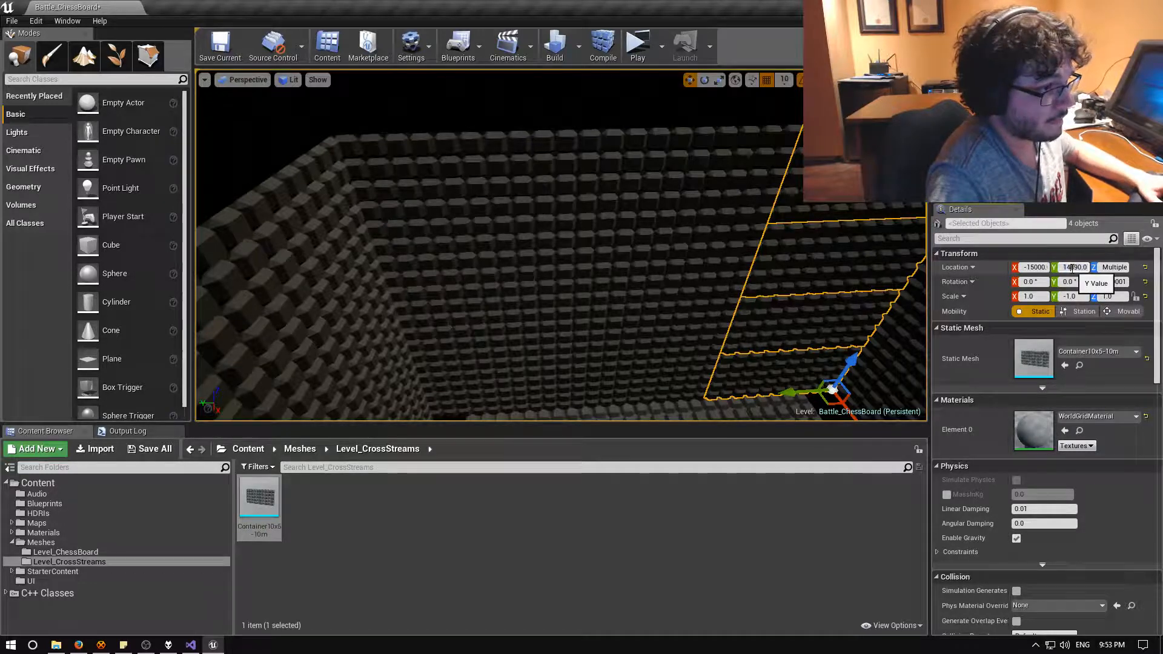
{"action": "type", "text": "00"}
{"action": "key", "text": "Return"}
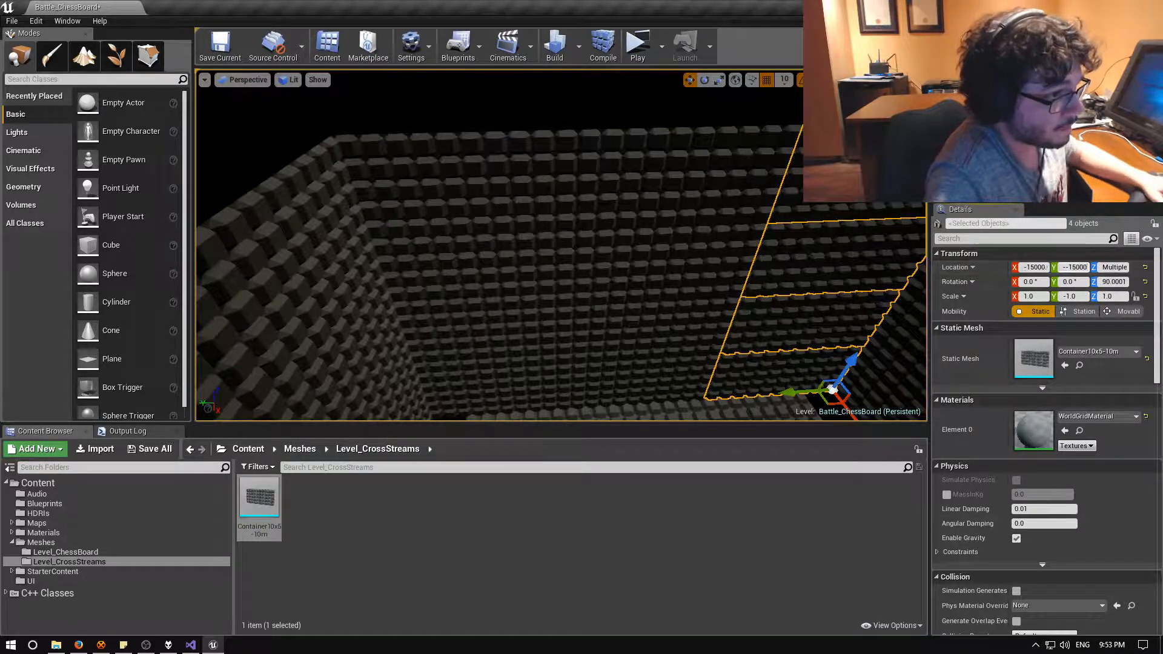
{"action": "key", "text": "BackSpace"}
{"action": "key", "text": "Return"}
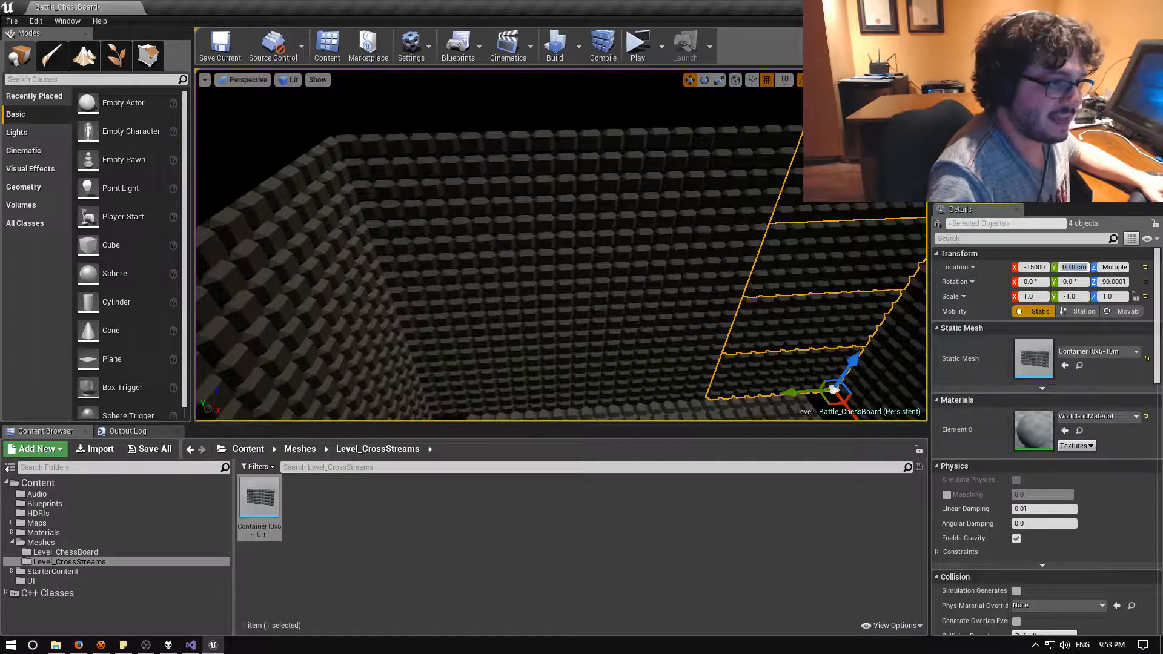
Select all fifteen floor containers and slide them together along Y toward the side wall on the negative Y side.
{"action": "right_click_drag", "start_coordinate": [788, 261], "coordinate": [648, 321]}
{"action": "right_click_drag", "start_coordinate": [419, 338], "coordinate": [650, 367]}
{"action": "left_click", "coordinate": [650, 367]}
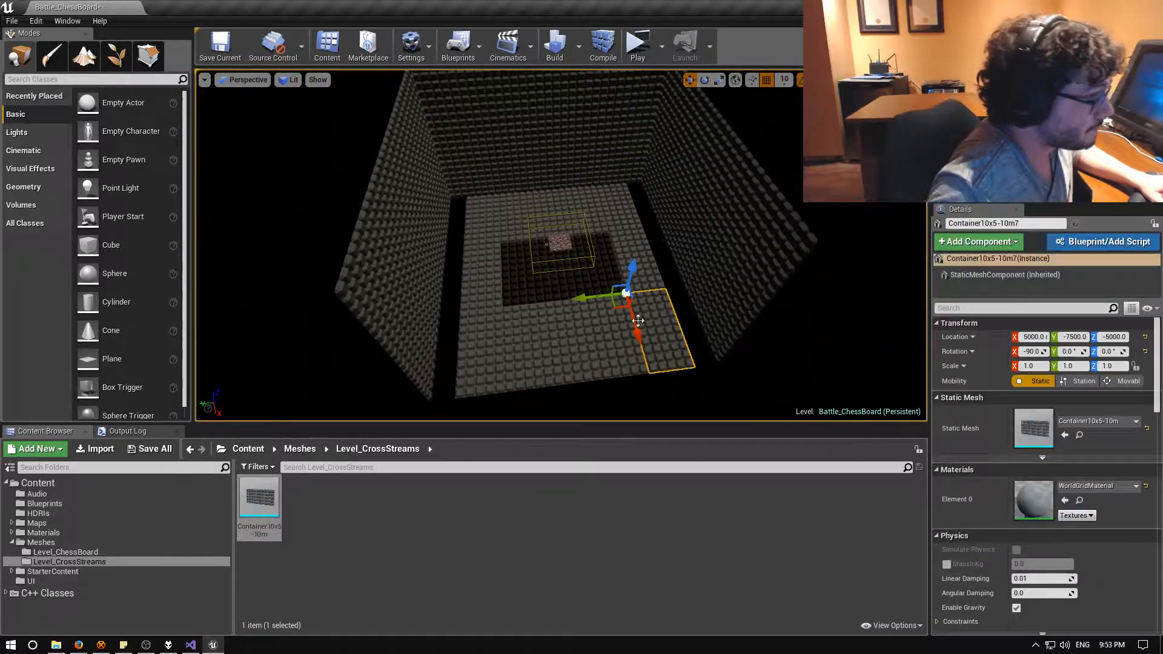
{"action": "left_click", "coordinate": [654, 271], "text": "ctrl"}
{"action": "left_click", "coordinate": [624, 217], "text": "ctrl"}
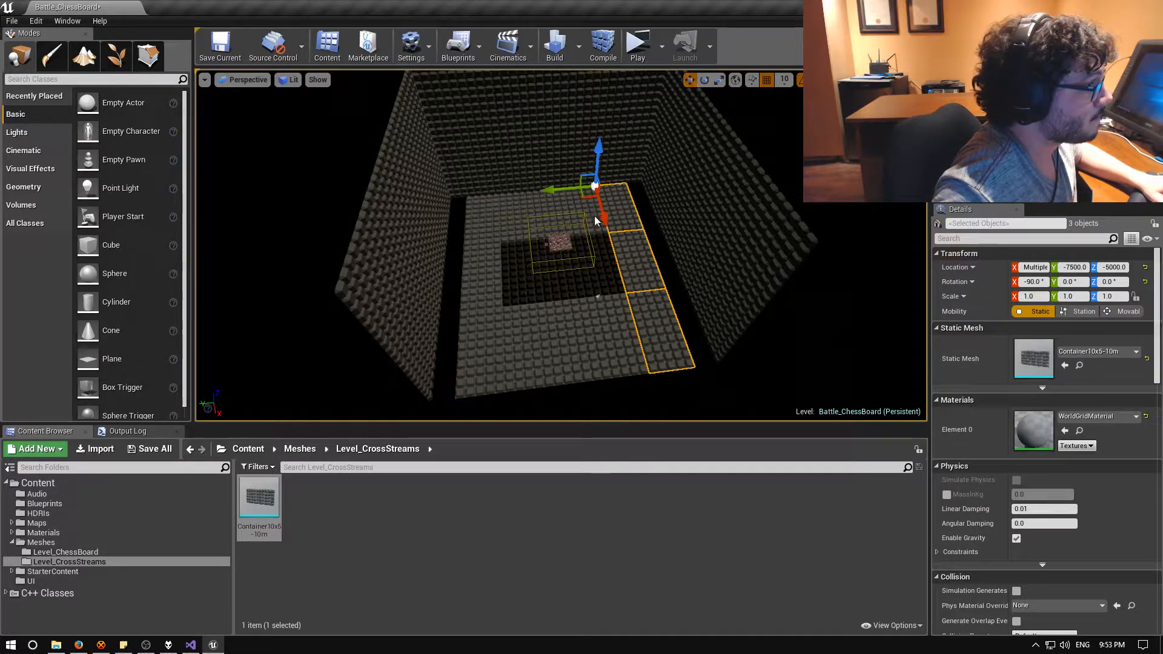
{"action": "left_click", "coordinate": [579, 339], "text": "ctrl"}
{"action": "left_click", "coordinate": [537, 330], "text": "ctrl"}
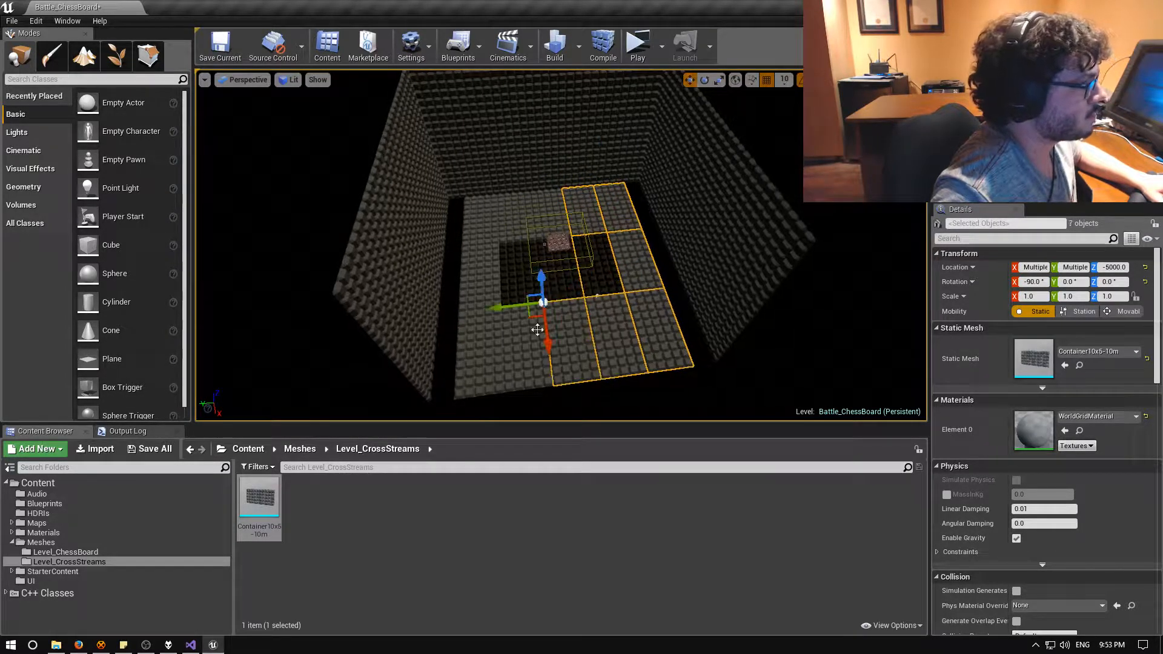
{"action": "left_click", "coordinate": [478, 346], "text": "ctrl"}
{"action": "left_click", "coordinate": [473, 289], "text": "ctrl"}
{"action": "left_click", "coordinate": [498, 243], "text": "ctrl"}
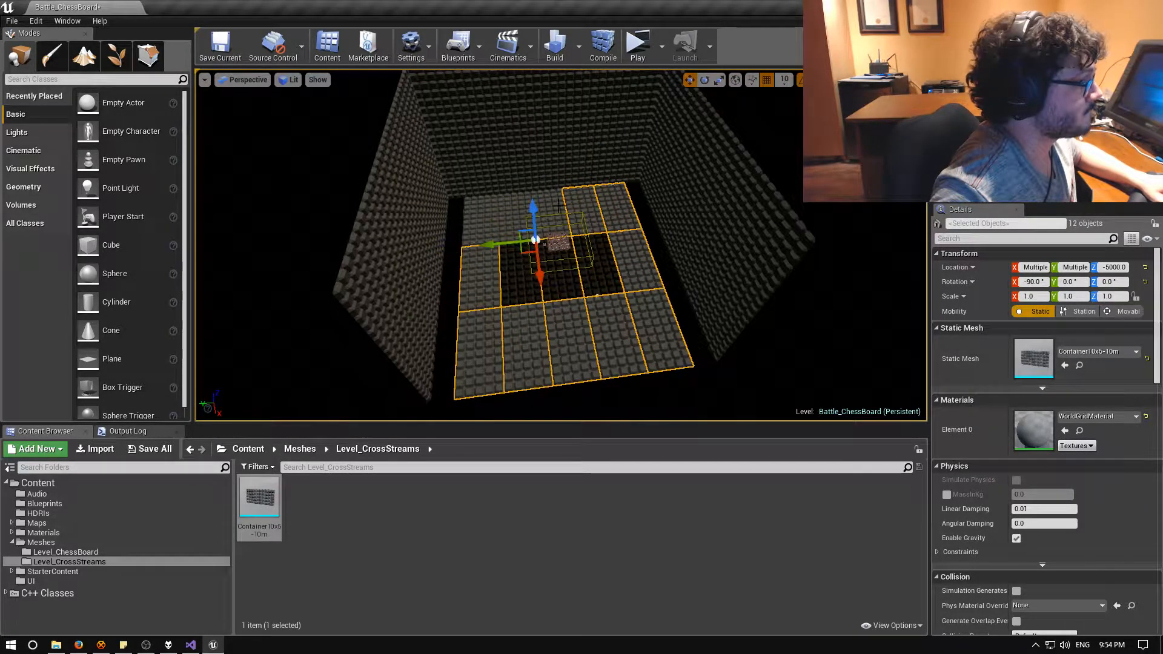
{"action": "left_click", "coordinate": [512, 213], "text": "ctrl"}
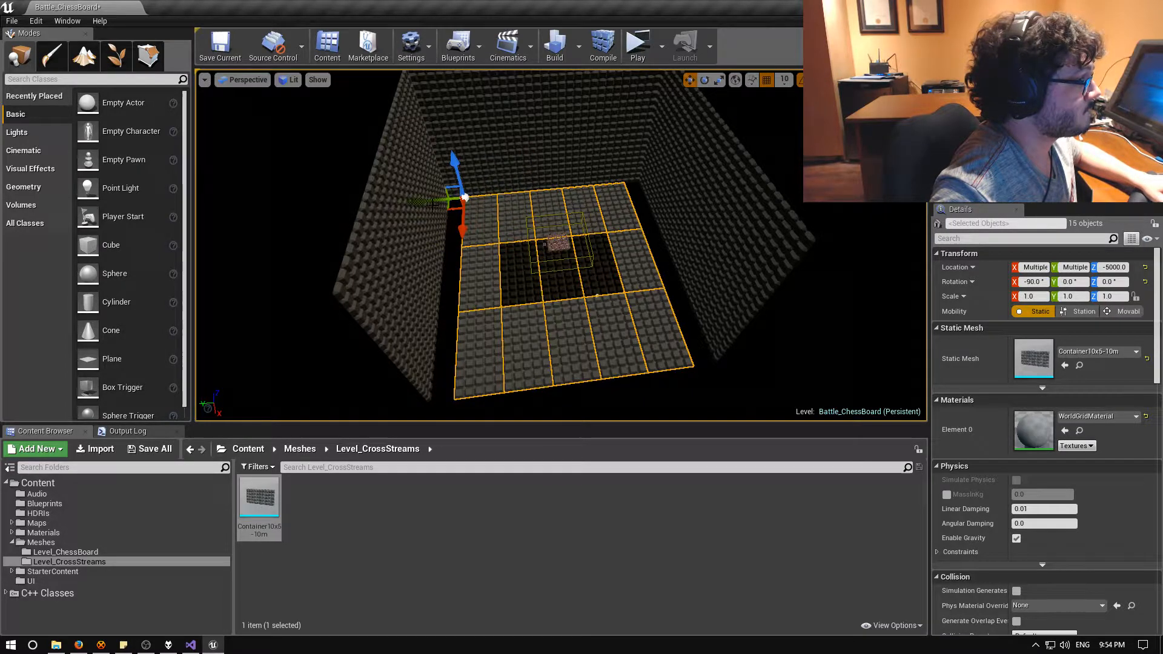
{"action": "left_click_drag", "start_coordinate": [418, 200], "coordinate": [432, 200]}
Select the three floor containers beside the negative Y side wall and align them with it by changing their Y location.
{"action": "left_click", "coordinate": [627, 203]}
{"action": "left_click", "coordinate": [647, 254], "text": "ctrl"}
{"action": "left_click", "coordinate": [642, 291], "text": "ctrl"}
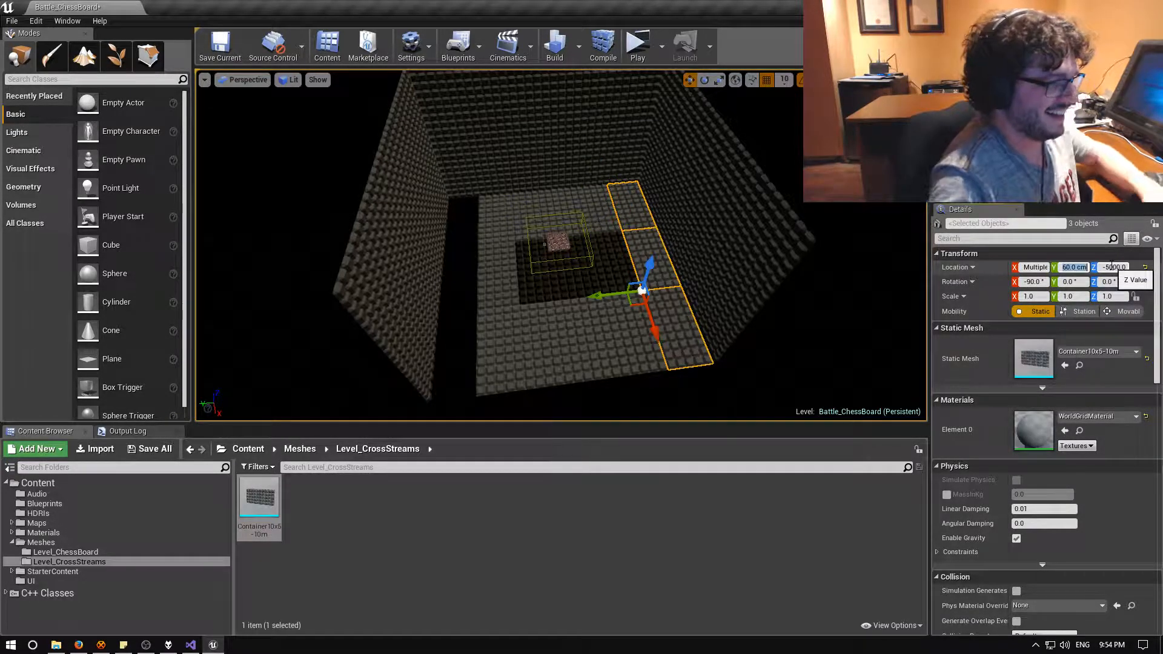
{"action": "key", "text": "Return"}
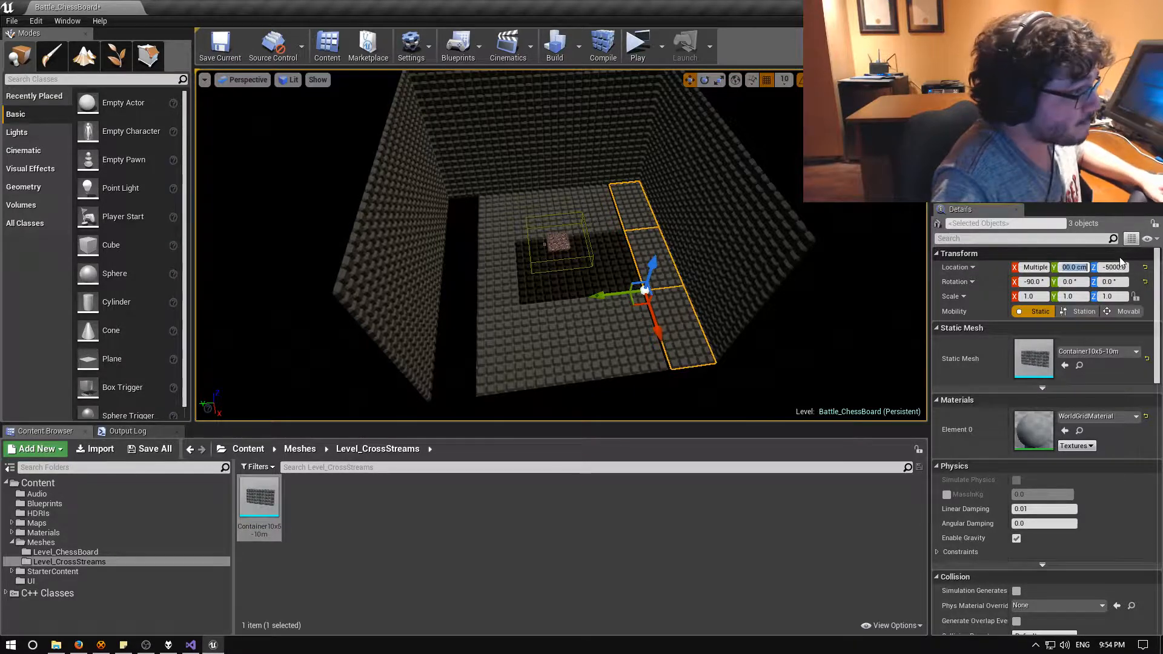
Select the second strip of three floor containers from the negative Y side wall and set its Y location to -5000 cm.
{"action": "left_click", "coordinate": [639, 340]}
{"action": "left_click", "coordinate": [614, 264], "text": "ctrl"}
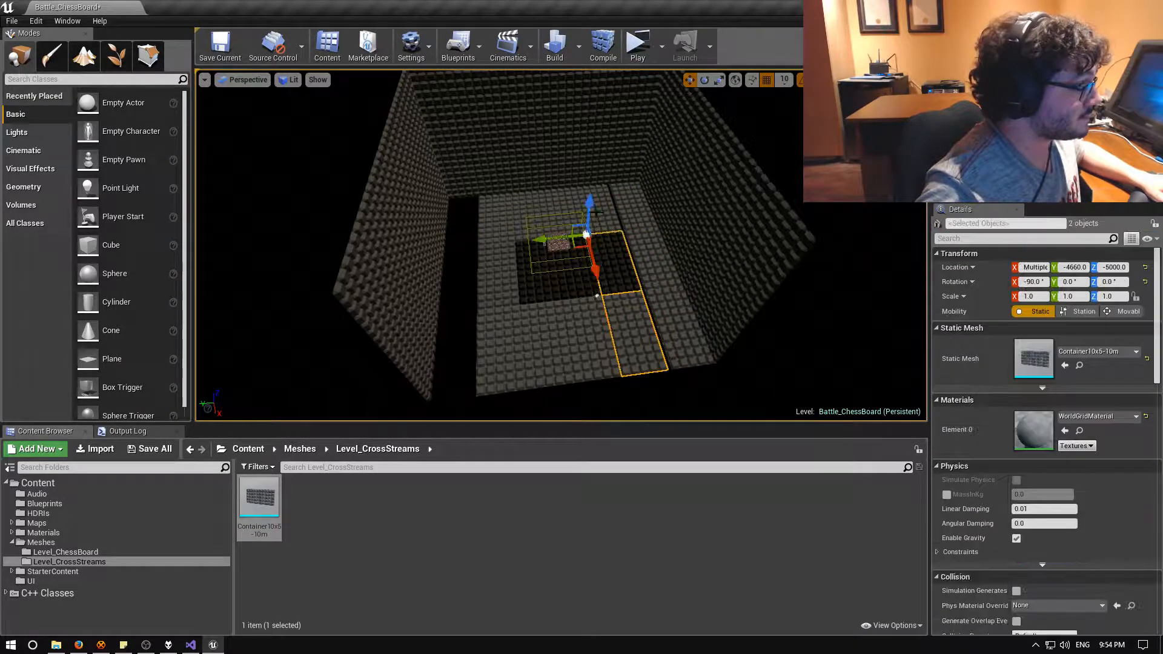
{"action": "left_click", "coordinate": [1074, 267]}
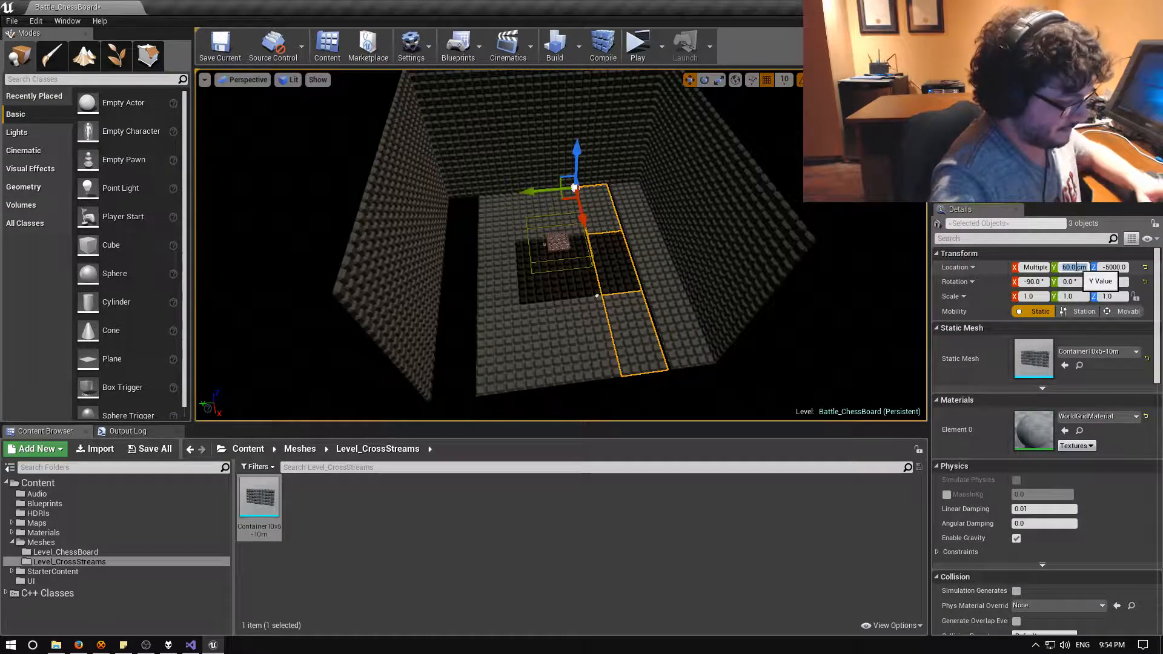
{"action": "type", "text": "-5000"}
{"action": "key", "text": "Return"}
Select the three containers of the floor's middle strip and set their Y location to 0 cm.
{"action": "left_click", "coordinate": [580, 341]}
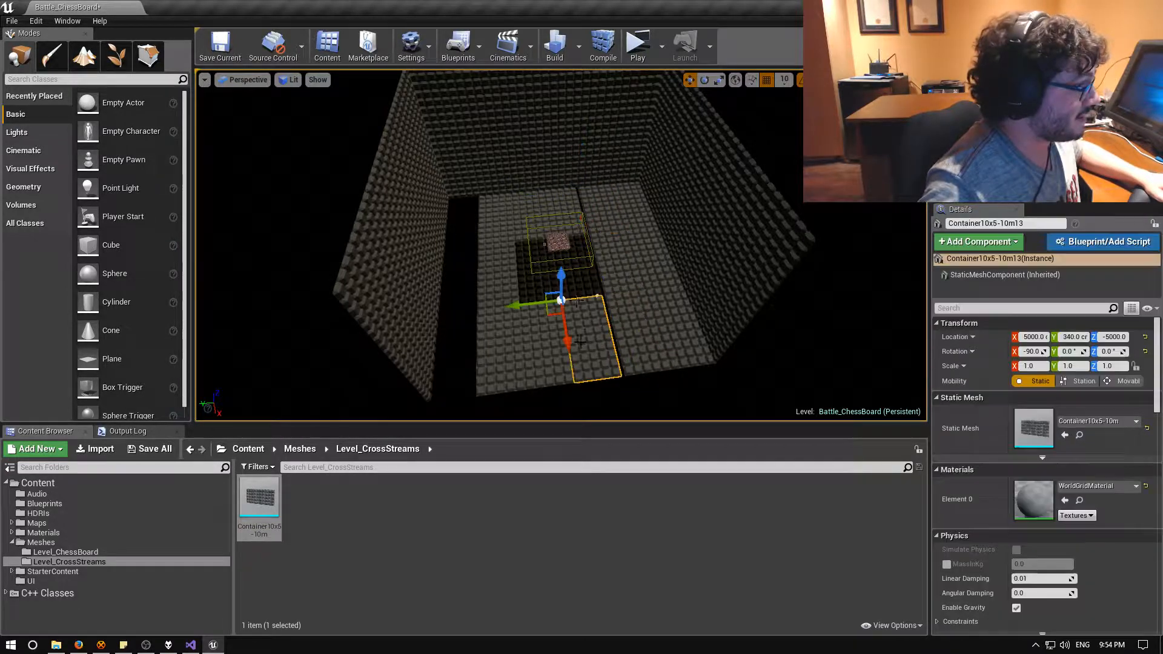
{"action": "left_click", "coordinate": [580, 266], "text": "ctrl"}
{"action": "left_click", "coordinate": [560, 212], "text": "ctrl"}
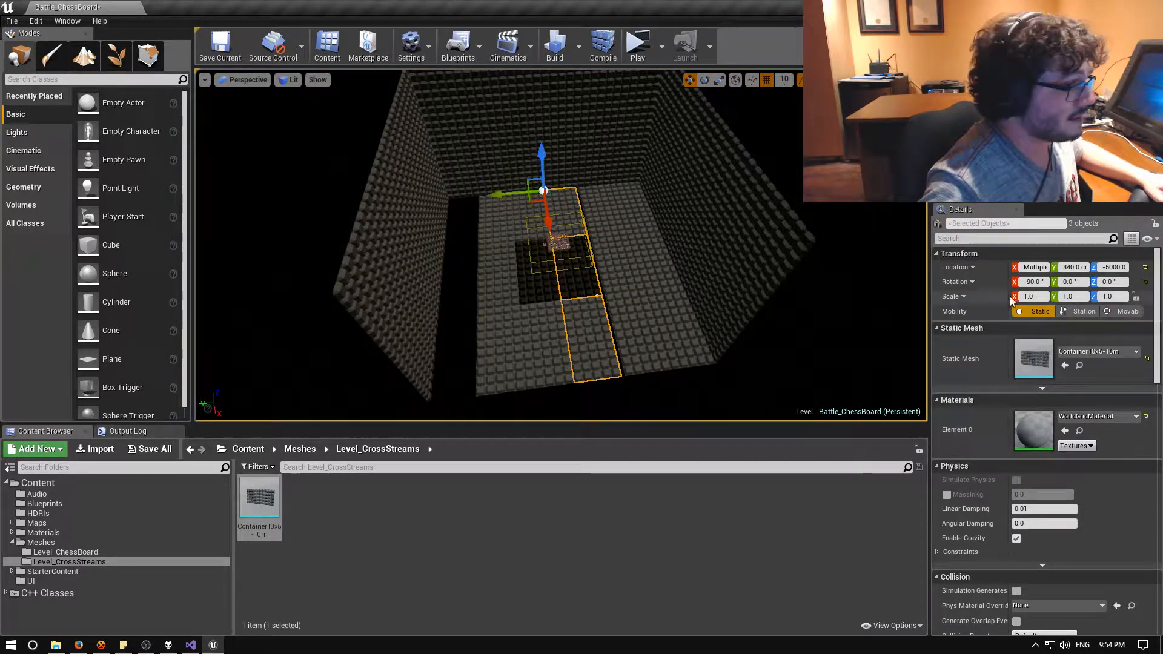
{"action": "left_click", "coordinate": [1074, 268]}
{"action": "type", "text": "5000"}
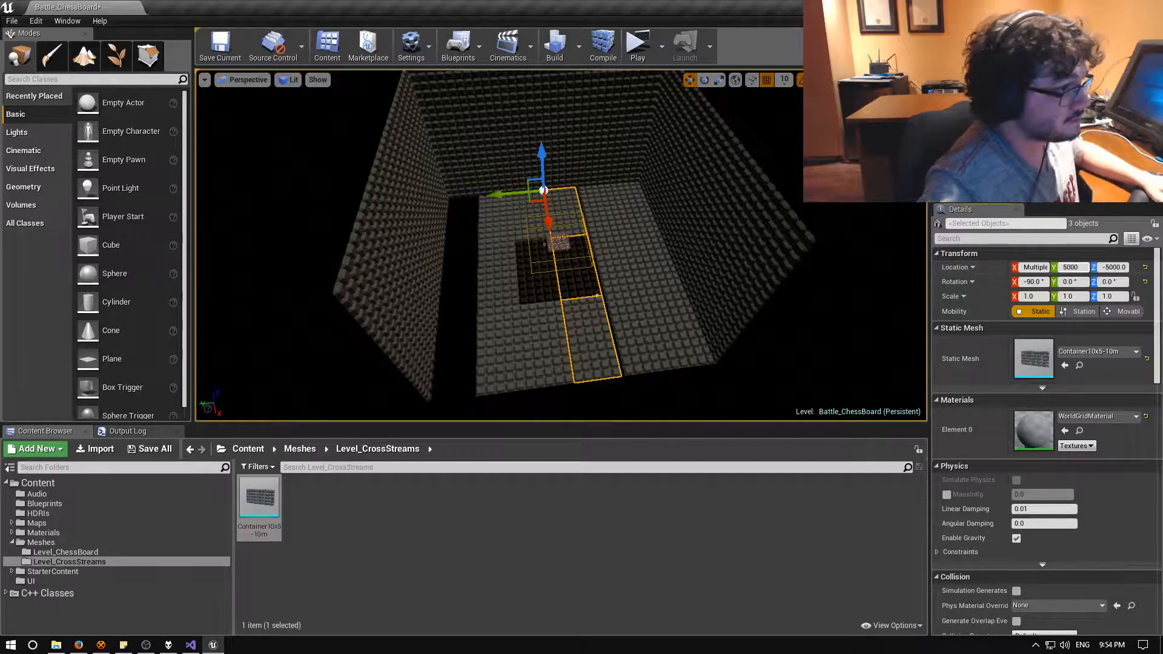
{"action": "key", "text": "Return"}
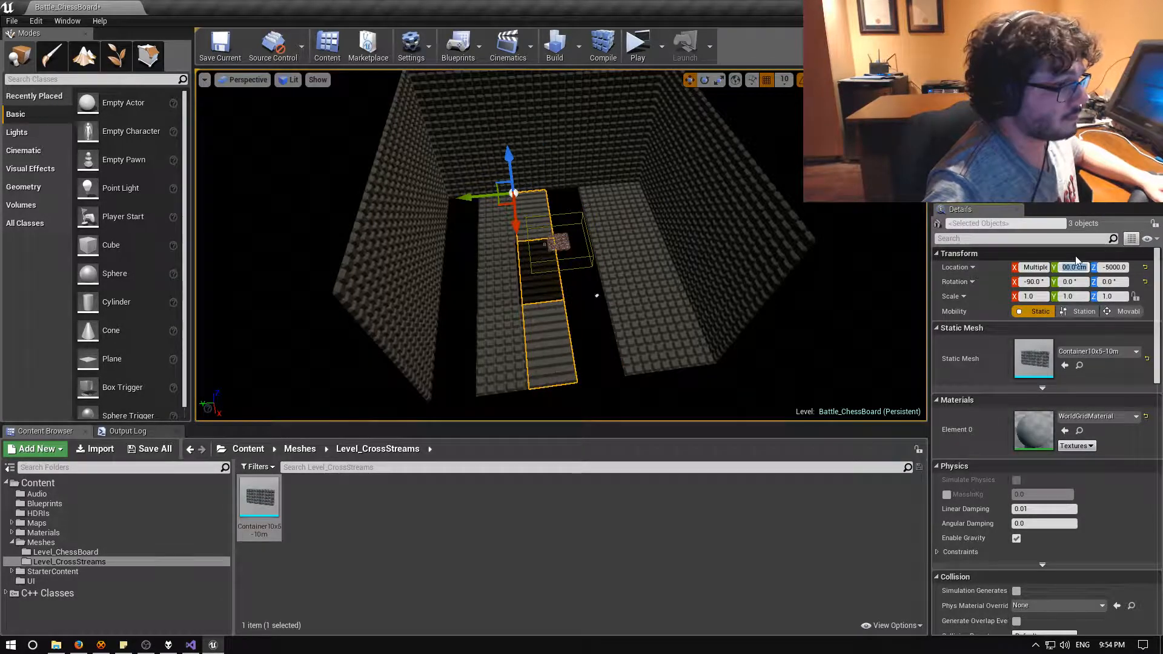
{"action": "type", "text": "0"}
{"action": "key", "text": "Return"}
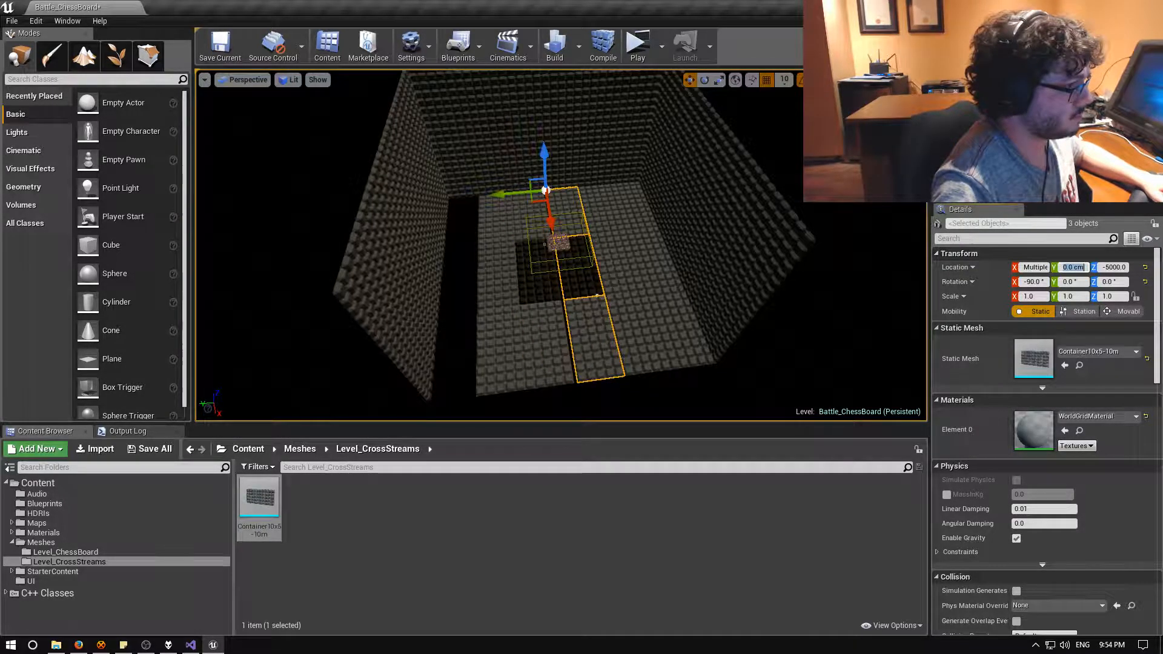
Select the fourth strip of three floor containers, just past the middle on the positive Y side, and set its Y location to 5000 cm.
{"action": "left_click", "coordinate": [555, 351]}
{"action": "left_click", "coordinate": [543, 285], "text": "ctrl"}
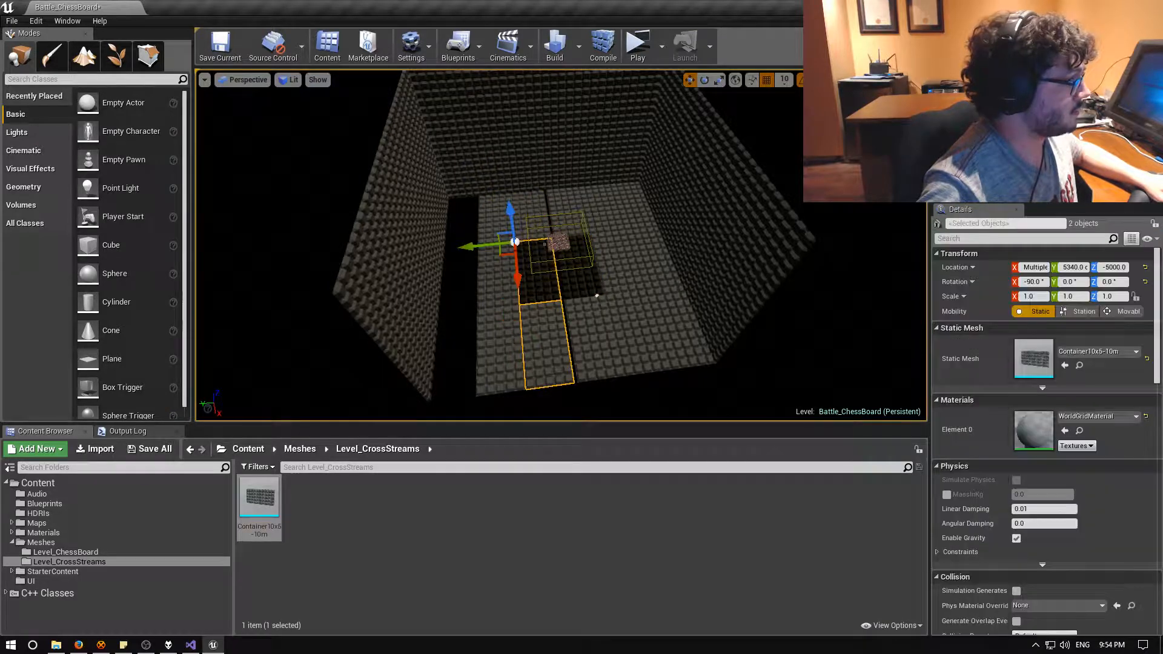
{"action": "left_click", "coordinate": [533, 212], "text": "ctrl"}
{"action": "left_click", "coordinate": [1071, 267]}
{"action": "type", "text": "5000"}
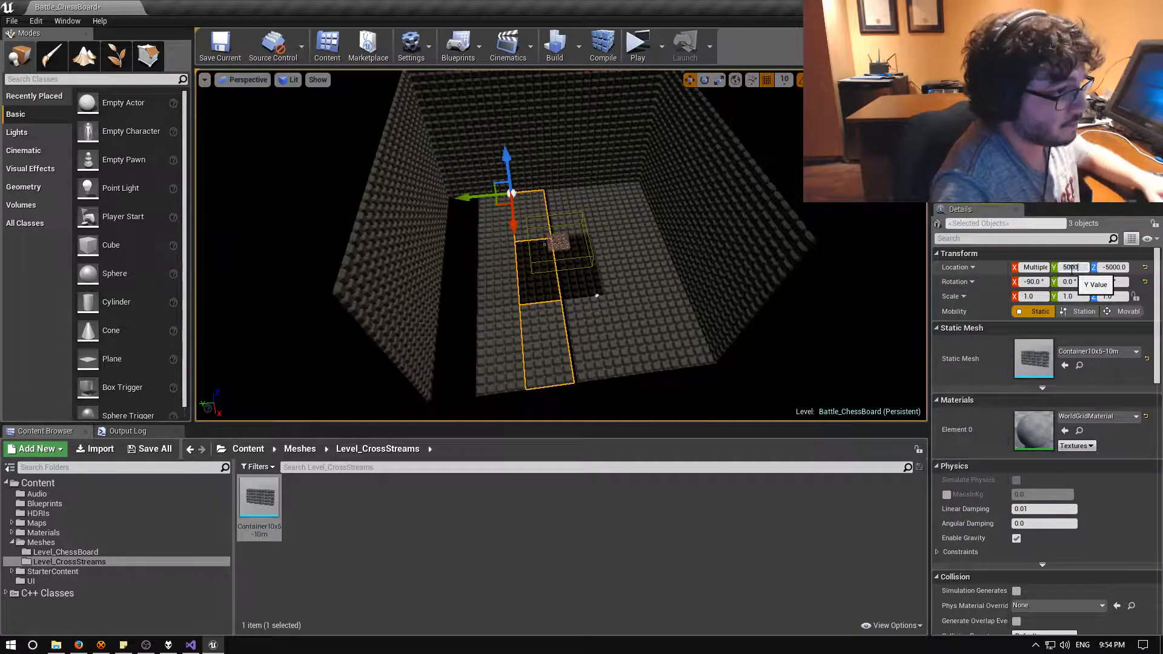
{"action": "key", "text": "Return"}
Select the outermost three floor containers on the positive Y side and set their Y location to 10000 cm.
{"action": "left_click", "coordinate": [490, 354]}
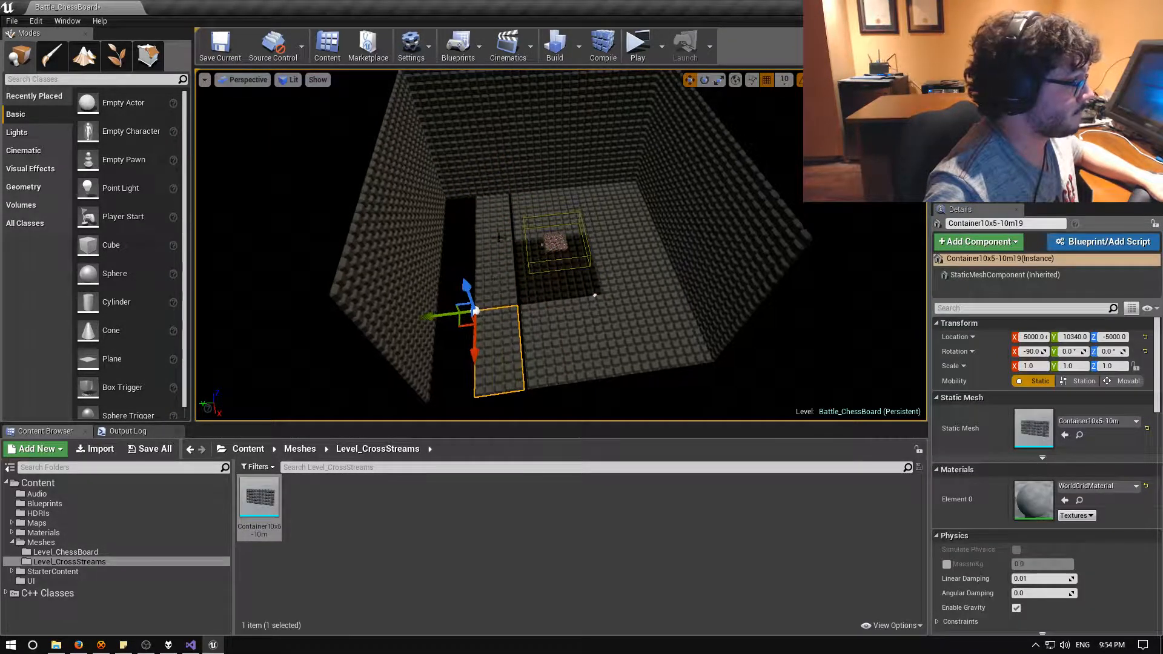
{"action": "left_click", "coordinate": [500, 273], "text": "ctrl"}
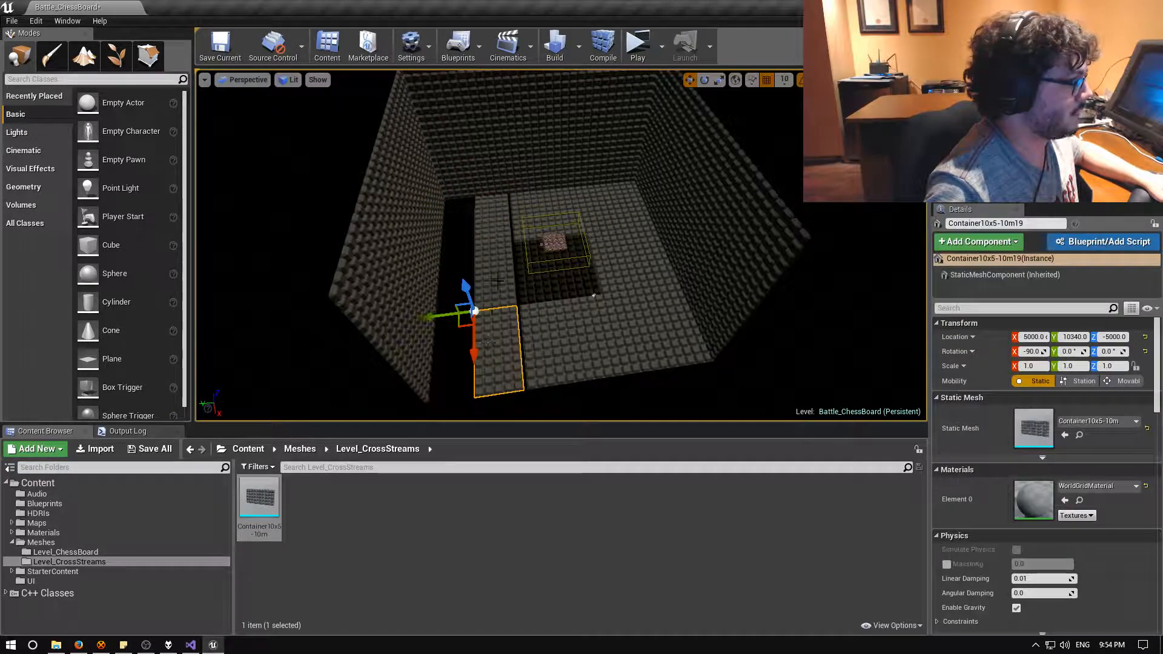
{"action": "left_click", "coordinate": [505, 225], "text": "ctrl"}
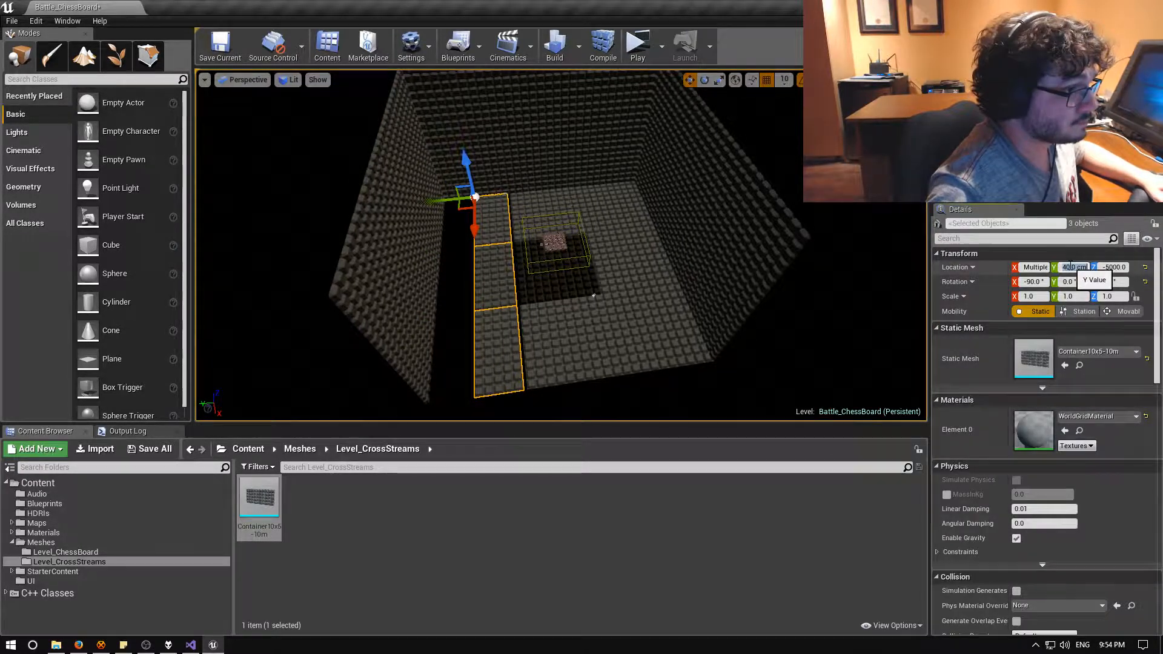
{"action": "type", "text": "10000"}
{"action": "key", "text": "Return"}
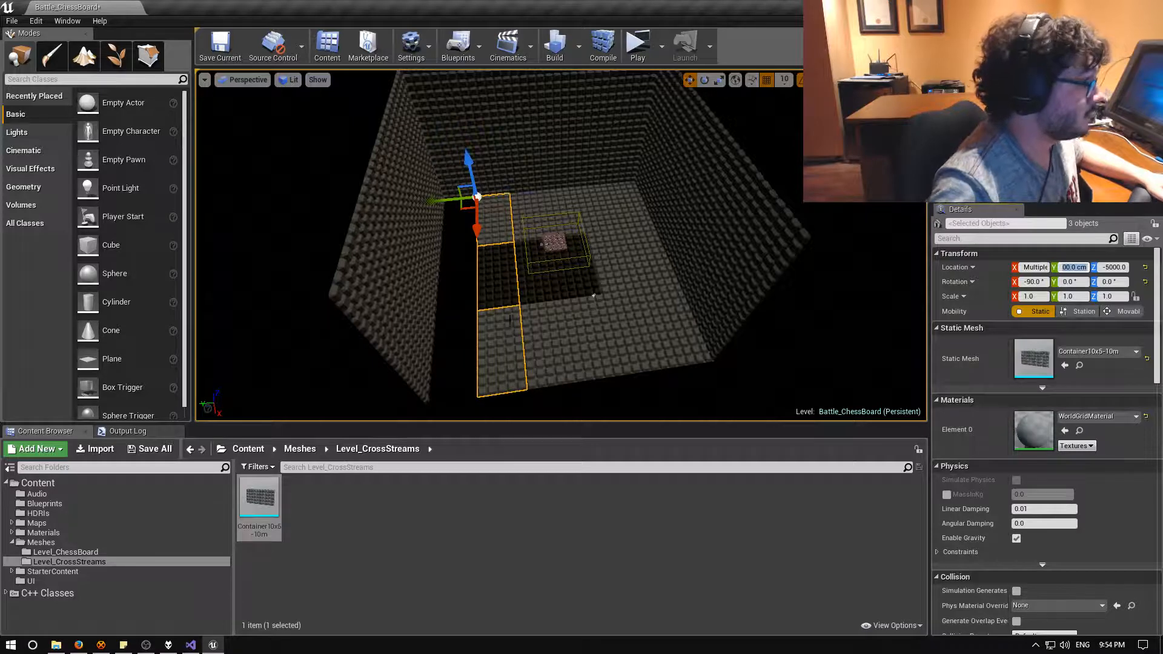
Duplicate the outermost floor strip toward the positive Y side wall and set the copy's Y location to 15000 cm.
{"action": "left_click_drag", "start_coordinate": [432, 204], "coordinate": [399, 203]}
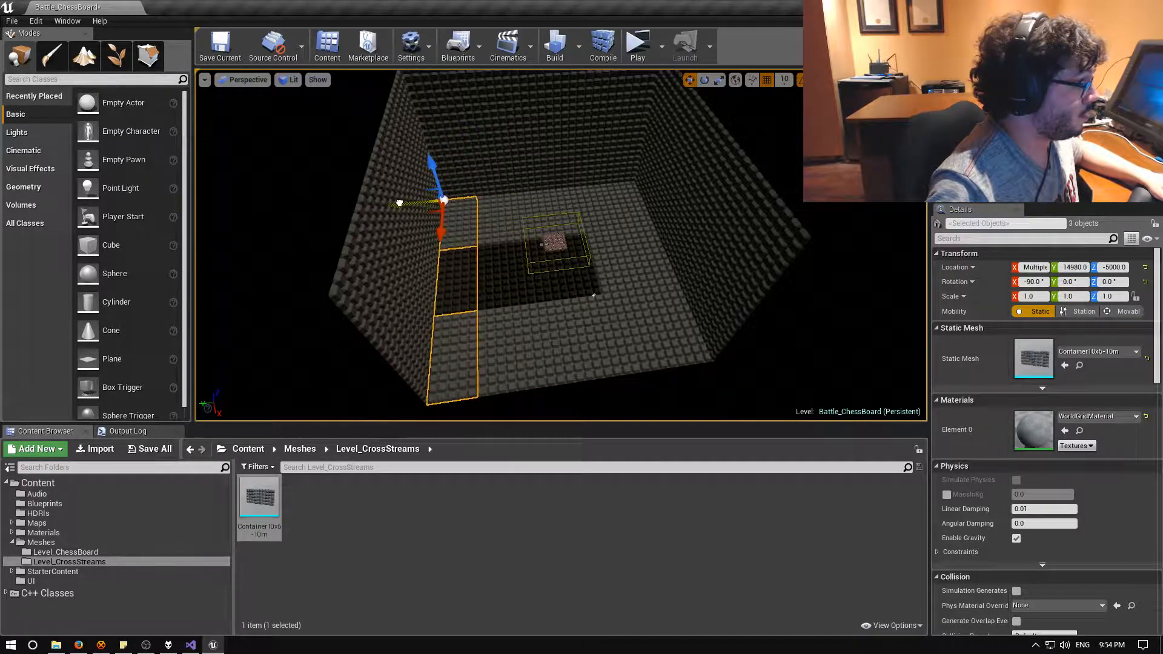
{"action": "left_click", "coordinate": [1084, 267]}
{"action": "type", "text": "150"}
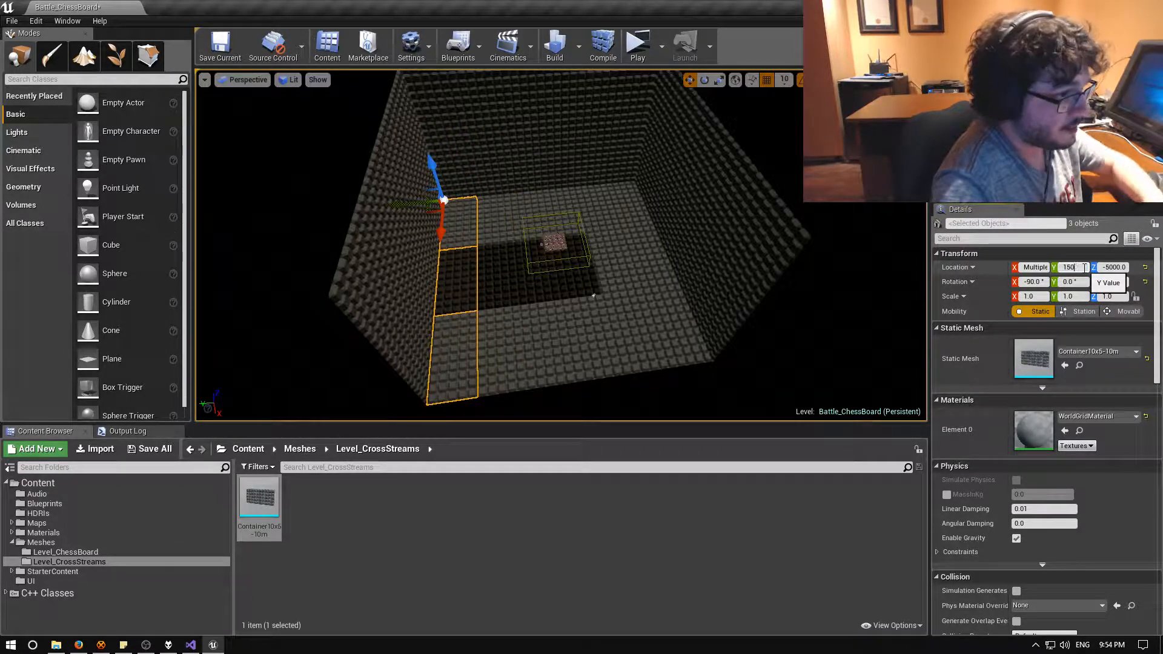
{"action": "type", "text": "00"}
{"action": "key", "text": "Return"}
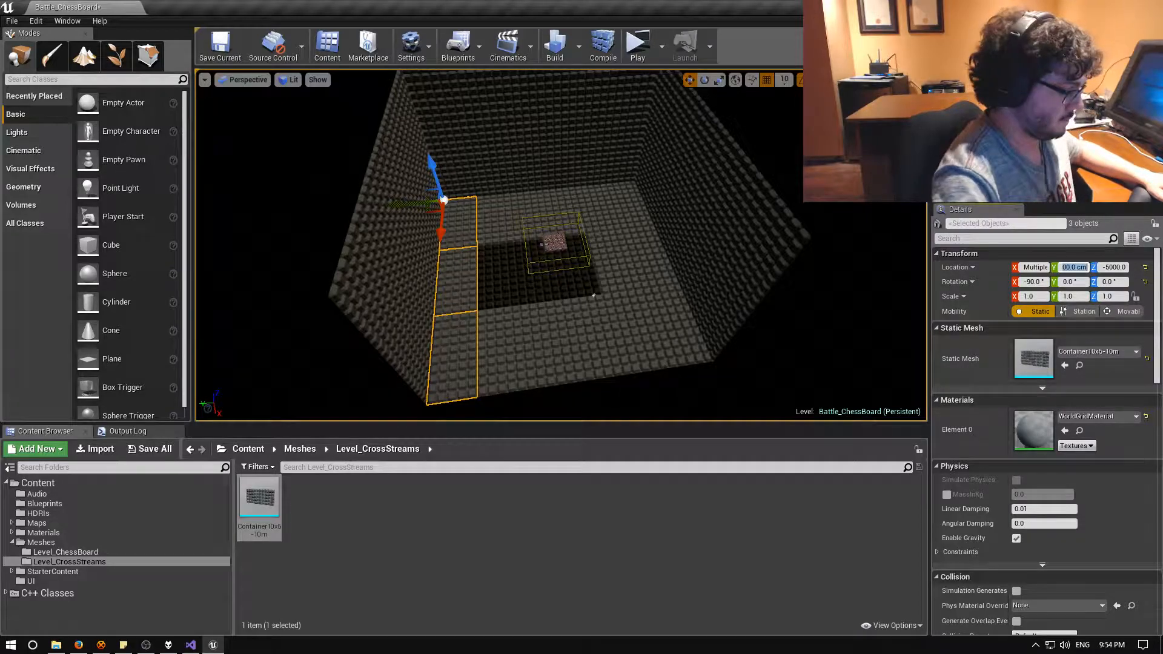
Select the end wall's twelve containers and duplicate them along X to the opposite open end, at about X 14950 cm.
{"action": "left_click", "coordinate": [544, 363]}
{"action": "right_click_drag", "start_coordinate": [506, 388], "coordinate": [448, 332]}
{"action": "left_click", "coordinate": [448, 218]}
{"action": "left_click", "coordinate": [594, 188], "text": "ctrl"}
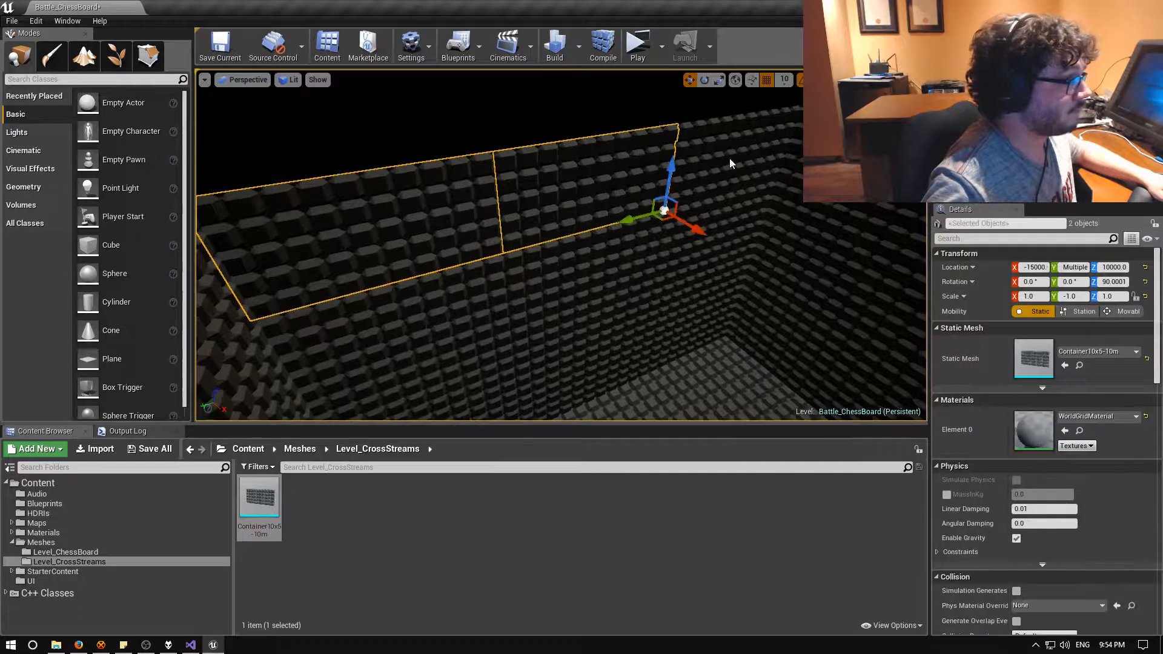
{"action": "left_click", "coordinate": [730, 159], "text": "ctrl"}
{"action": "left_click", "coordinate": [730, 234], "text": "ctrl"}
{"action": "left_click", "coordinate": [597, 260], "text": "ctrl"}
{"action": "left_click", "coordinate": [424, 315], "text": "ctrl"}
{"action": "left_click", "coordinate": [451, 379], "text": "ctrl"}
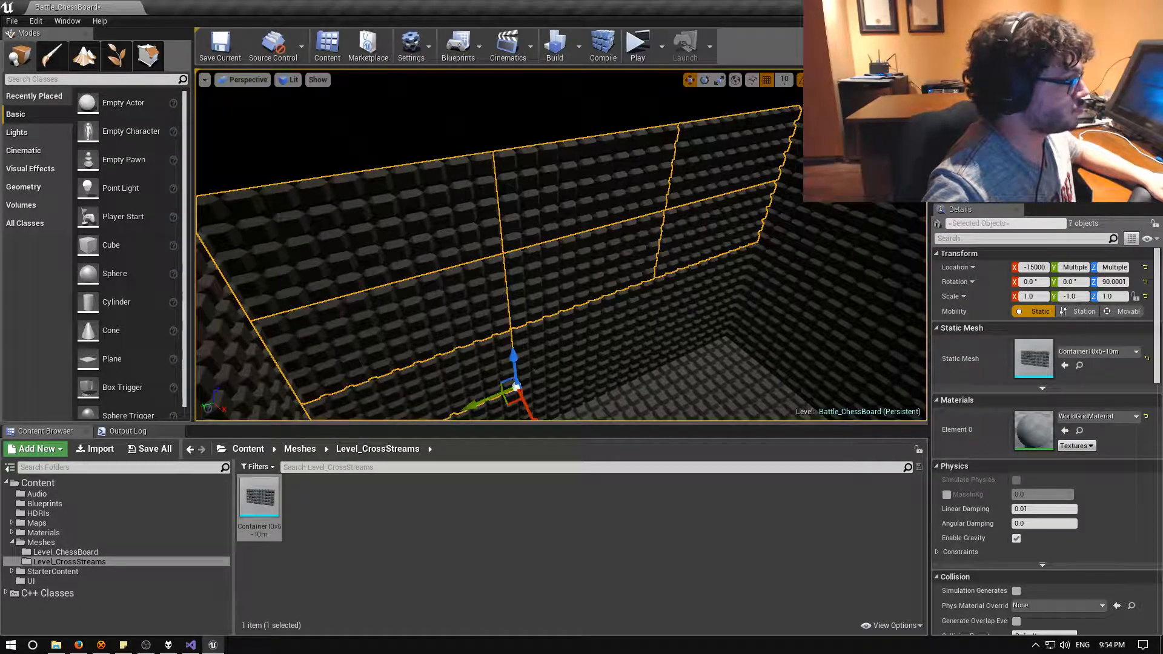
{"action": "right_click_drag", "start_coordinate": [546, 345], "coordinate": [553, 345]}
{"action": "left_click", "coordinate": [691, 288], "text": "ctrl"}
{"action": "left_click", "coordinate": [581, 333], "text": "ctrl"}
{"action": "left_click", "coordinate": [594, 369], "text": "ctrl"}
{"action": "left_click", "coordinate": [674, 337], "text": "ctrl"}
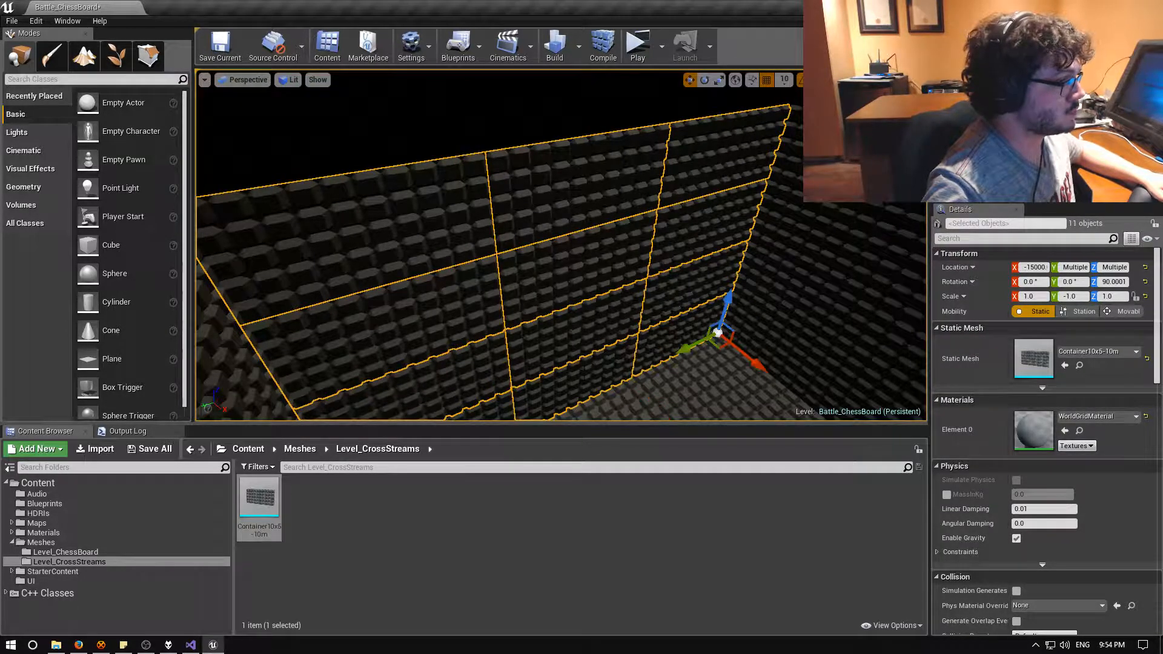
{"action": "right_click_drag", "start_coordinate": [497, 364], "coordinate": [622, 417]}
{"action": "key", "text": "s"}
{"action": "left_click_drag", "start_coordinate": [488, 310], "coordinate": [788, 299]}
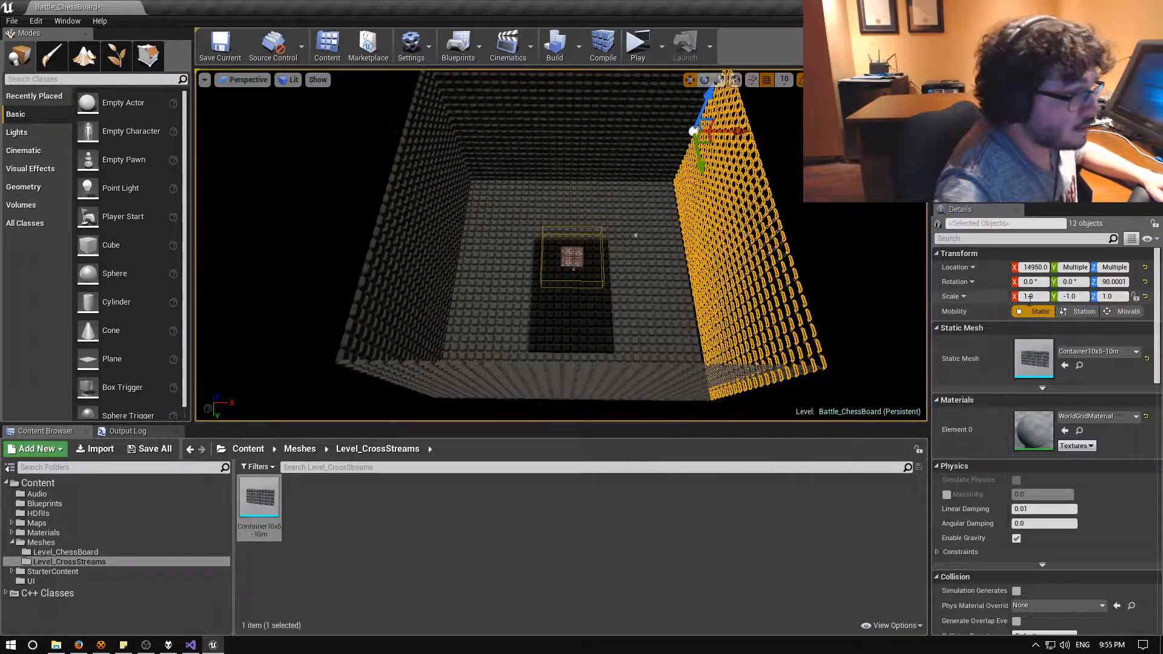
Set the duplicated end wall's X location to 15000 cm and mirror its containers with an X scale of -1 and Y scale of 1.
{"action": "left_click", "coordinate": [1035, 267]}
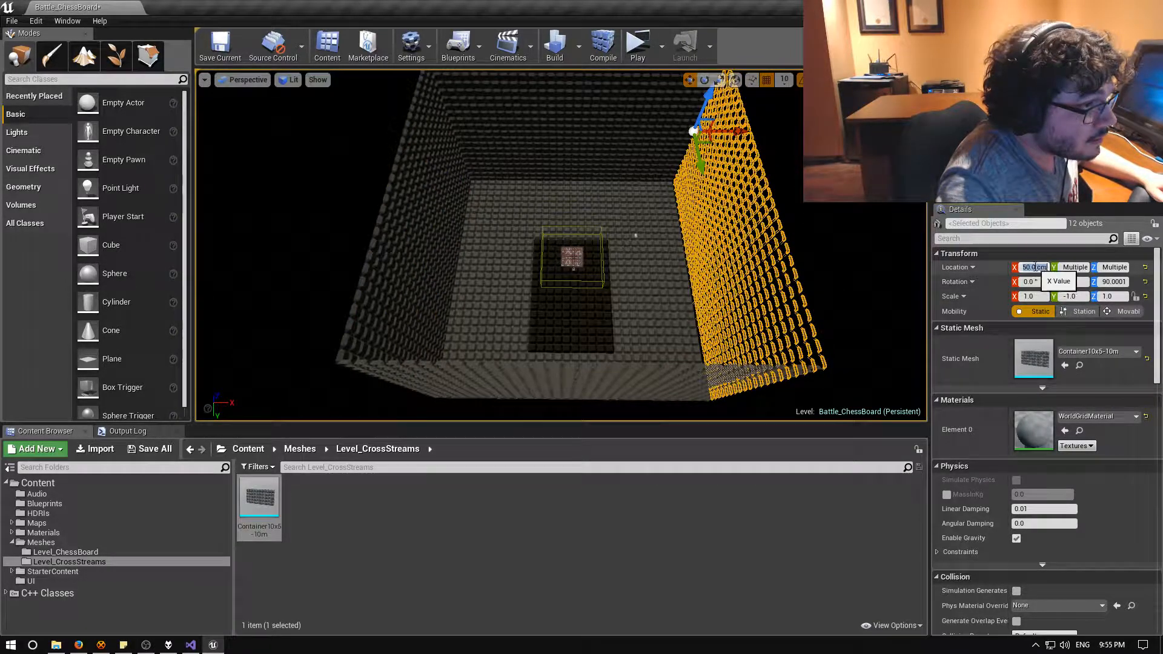
{"action": "type", "text": "15000"}
{"action": "key", "text": "Return"}
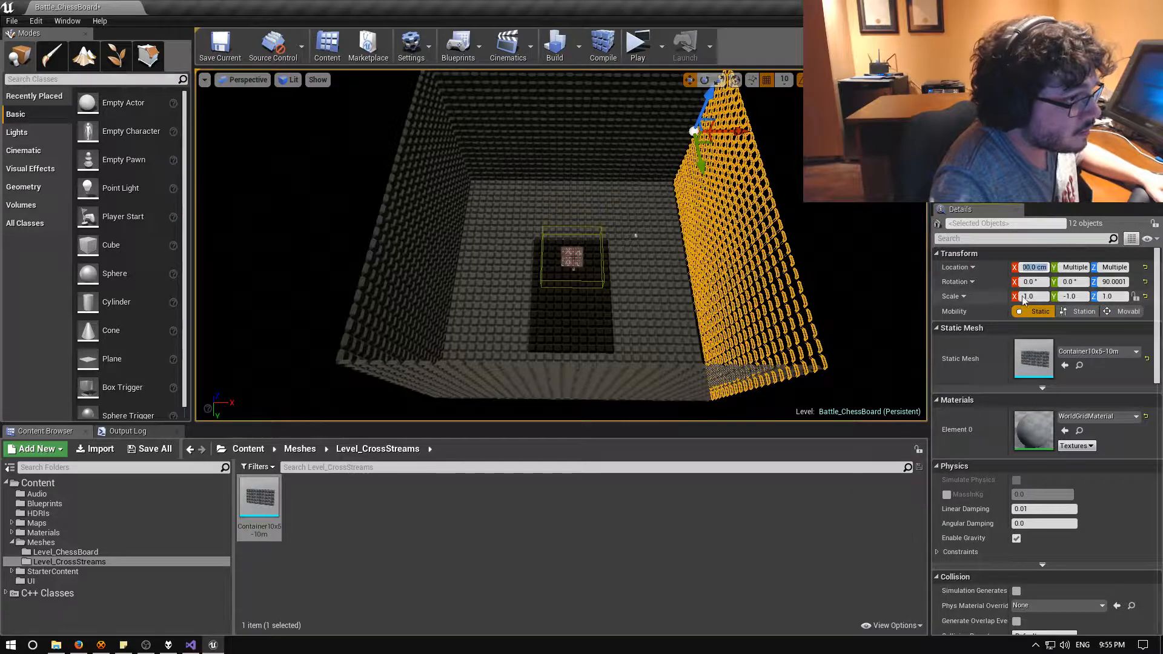
{"action": "key", "text": "Return"}
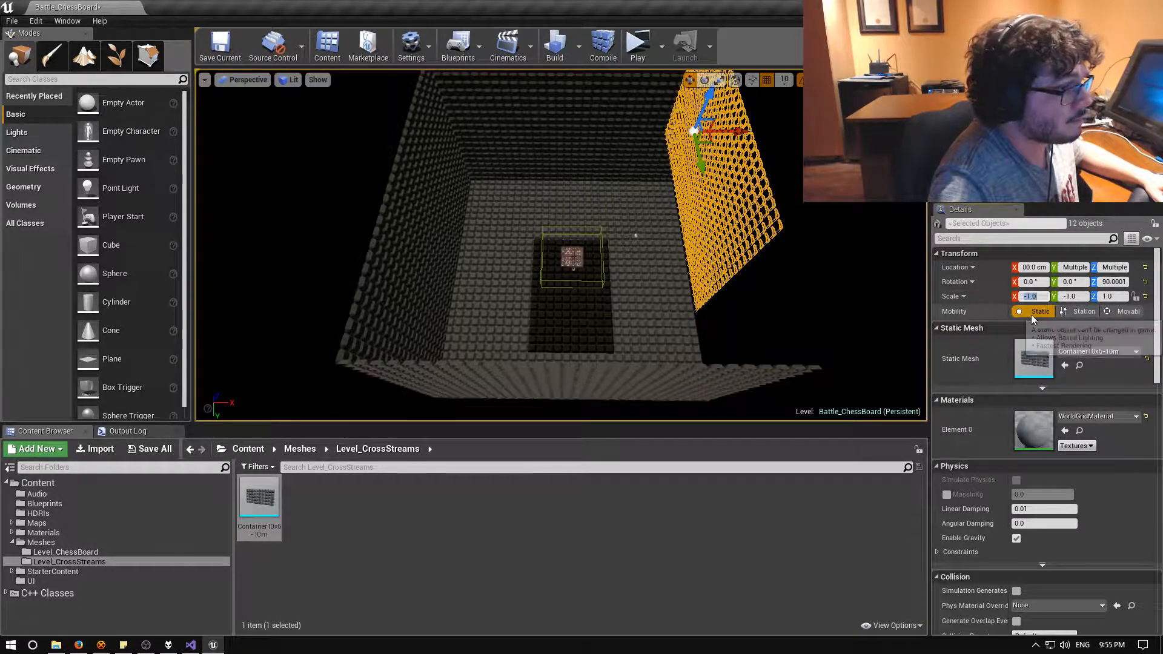
{"action": "type", "text": "1"}
{"action": "key", "text": "Return"}
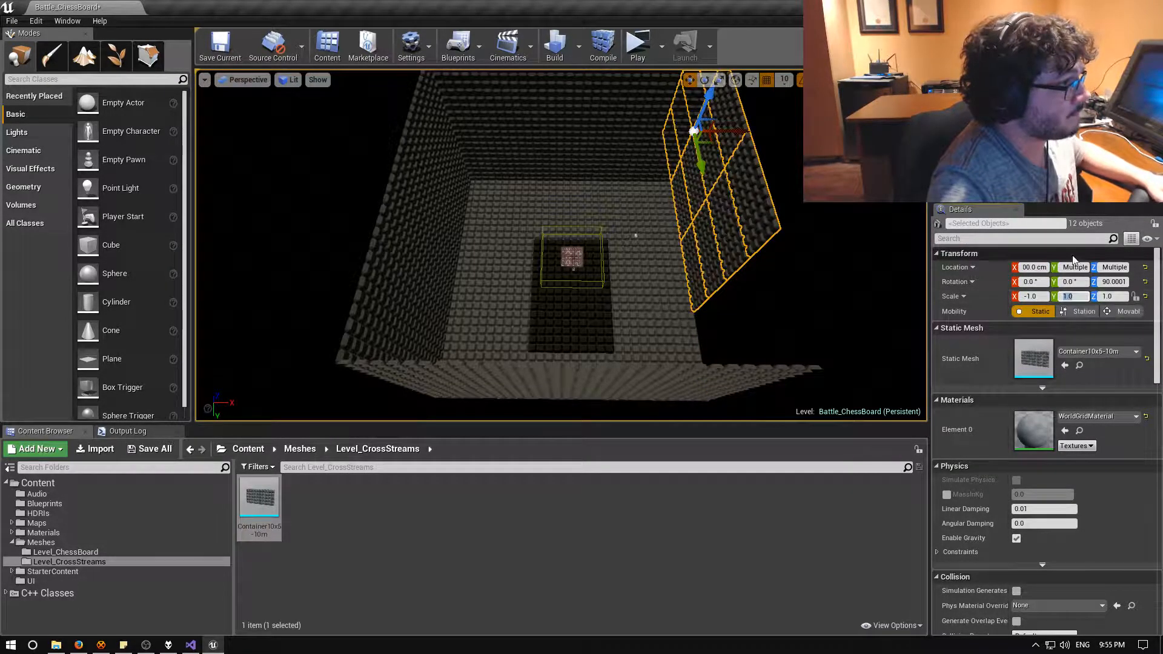
Select the mirrored end wall's four-container column nearest the negative Y side and correct its Y location.
{"action": "right_click_drag", "start_coordinate": [623, 224], "coordinate": [669, 210]}
{"action": "left_click_drag", "start_coordinate": [489, 225], "coordinate": [578, 224]}
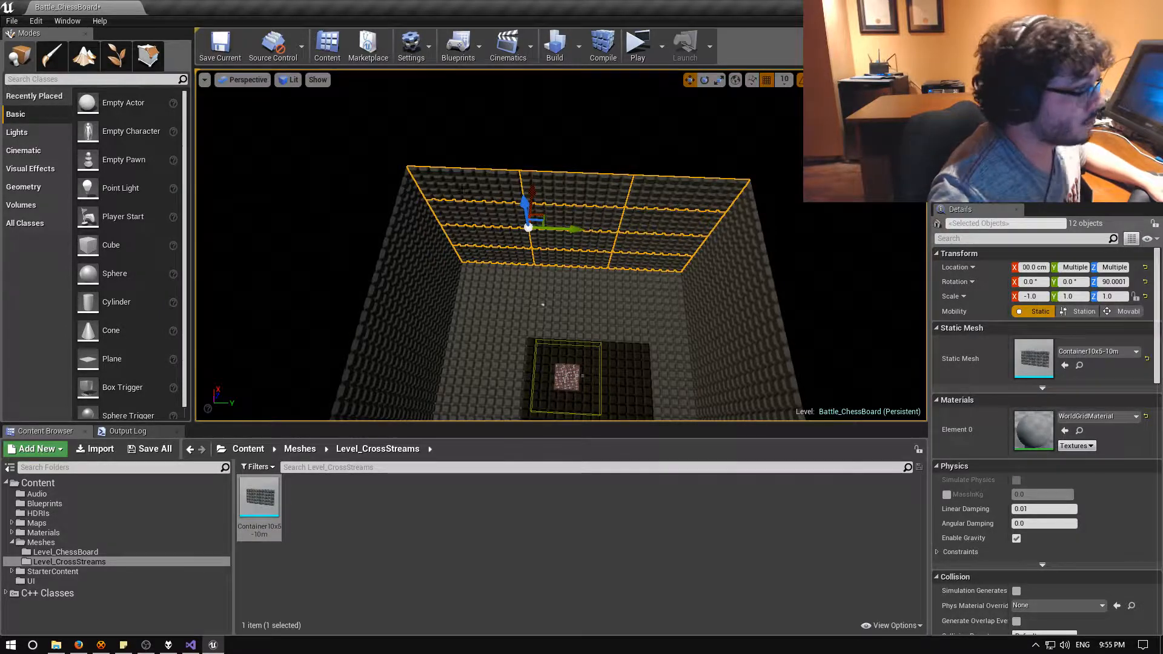
{"action": "left_click", "coordinate": [464, 190]}
{"action": "left_click", "coordinate": [473, 213], "text": "ctrl"}
{"action": "left_click", "coordinate": [486, 263], "text": "ctrl"}
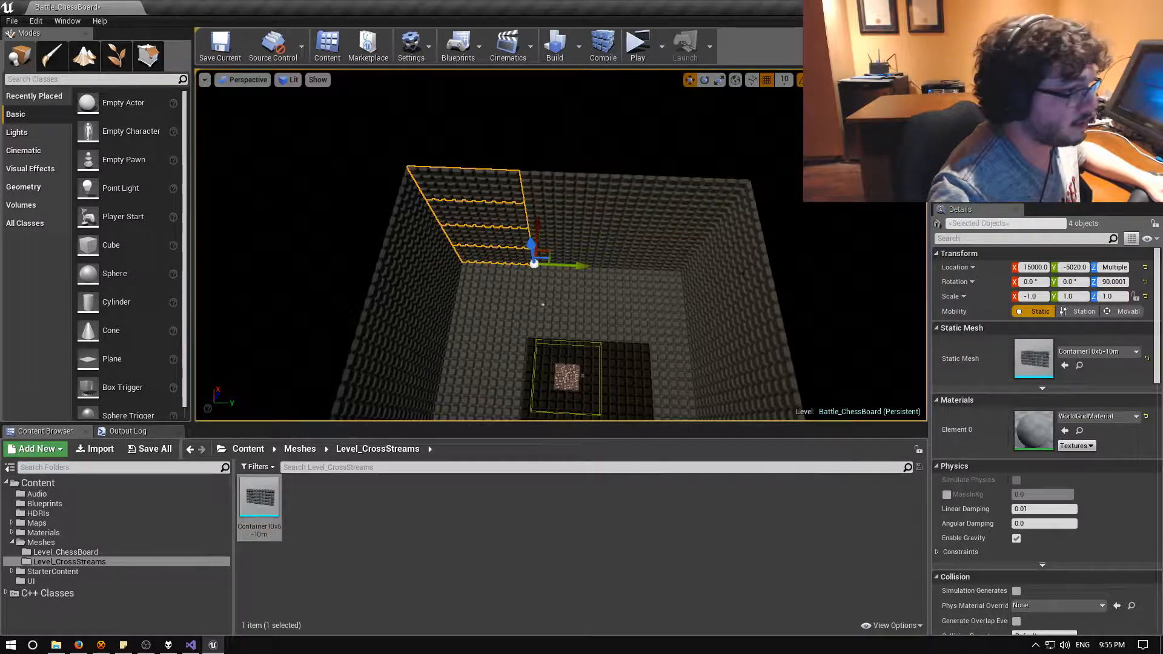
{"action": "left_click", "coordinate": [1062, 267]}
Select the four containers in the mirrored end wall's middle column and set their Y location to 5000 cm.
{"action": "left_click", "coordinate": [593, 195]}
{"action": "left_click", "coordinate": [589, 218], "text": "ctrl"}
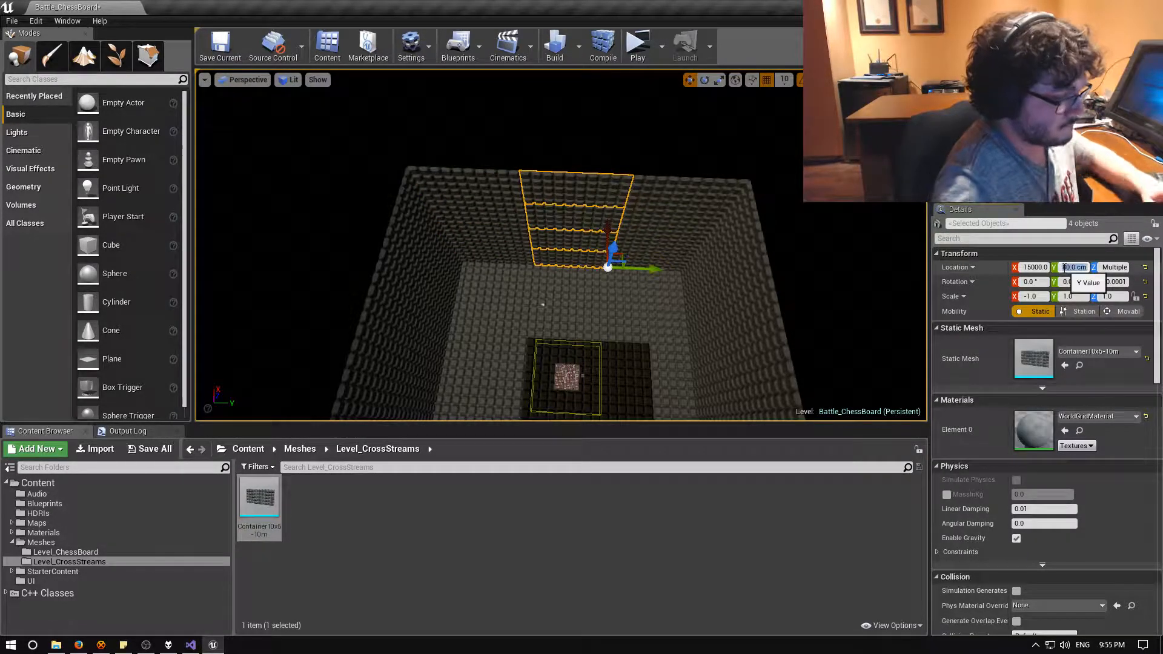
{"action": "left_click", "coordinate": [1064, 267]}
{"action": "type", "text": "5000"}
{"action": "key", "text": "Return"}
Select the four containers in the end wall's column nearest the positive Y side and set their Y location to 15000 cm.
{"action": "left_click", "coordinate": [678, 196]}
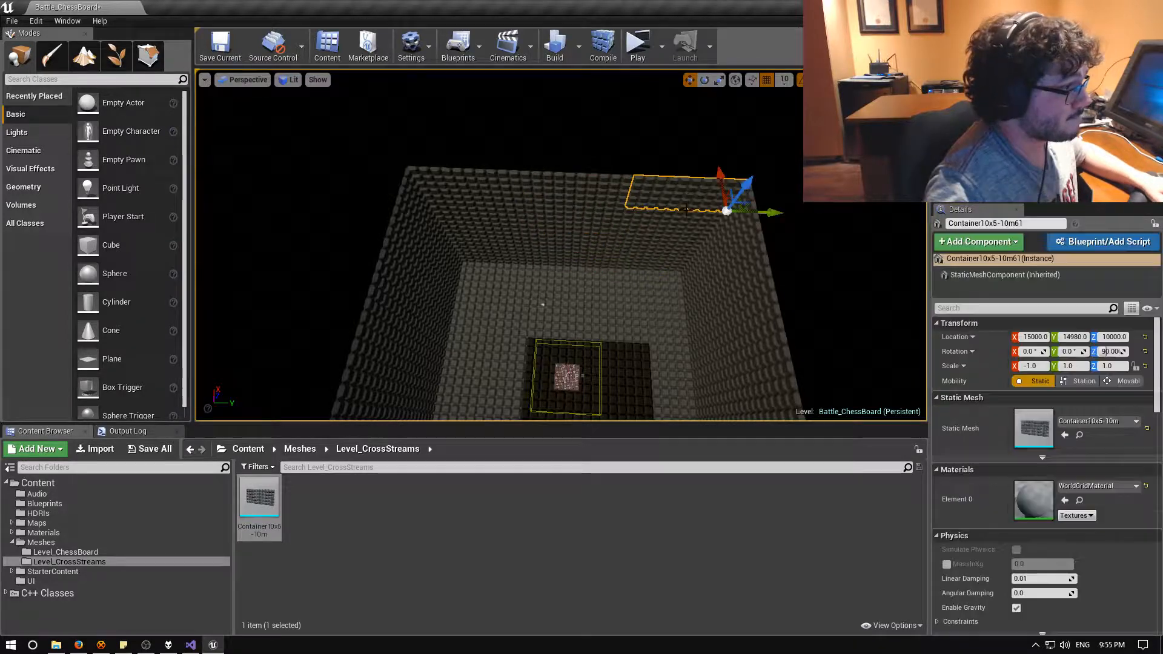
{"action": "left_click", "coordinate": [671, 220], "text": "ctrl"}
{"action": "left_click", "coordinate": [670, 244], "text": "ctrl"}
{"action": "left_click", "coordinate": [657, 262], "text": "ctrl"}
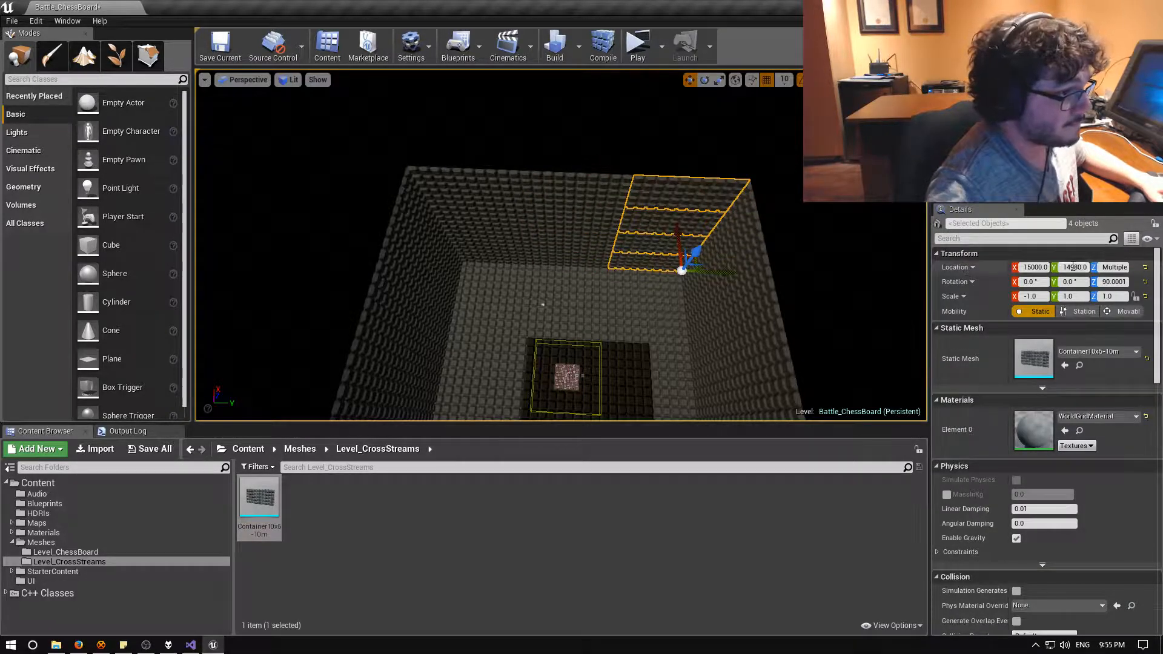
{"action": "left_click", "coordinate": [1055, 267]}
{"action": "type", "text": "15000"}
{"action": "key", "text": "Return"}
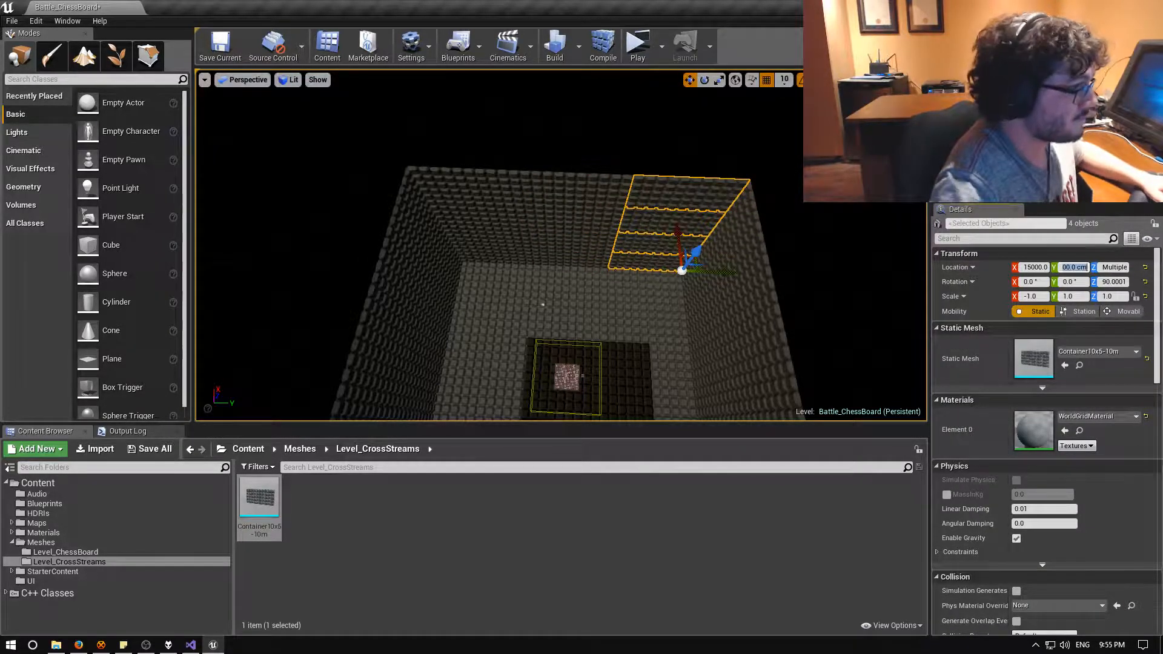
Check the enclosure from inside and save the Battle_ChessBoard level.
{"action": "right_click_drag", "start_coordinate": [520, 267], "coordinate": [864, 182]}
{"action": "key", "text": "w"}
{"action": "right_click_drag", "start_coordinate": [561, 245], "coordinate": [539, 290]}
{"action": "key", "text": "ctrl+s"}
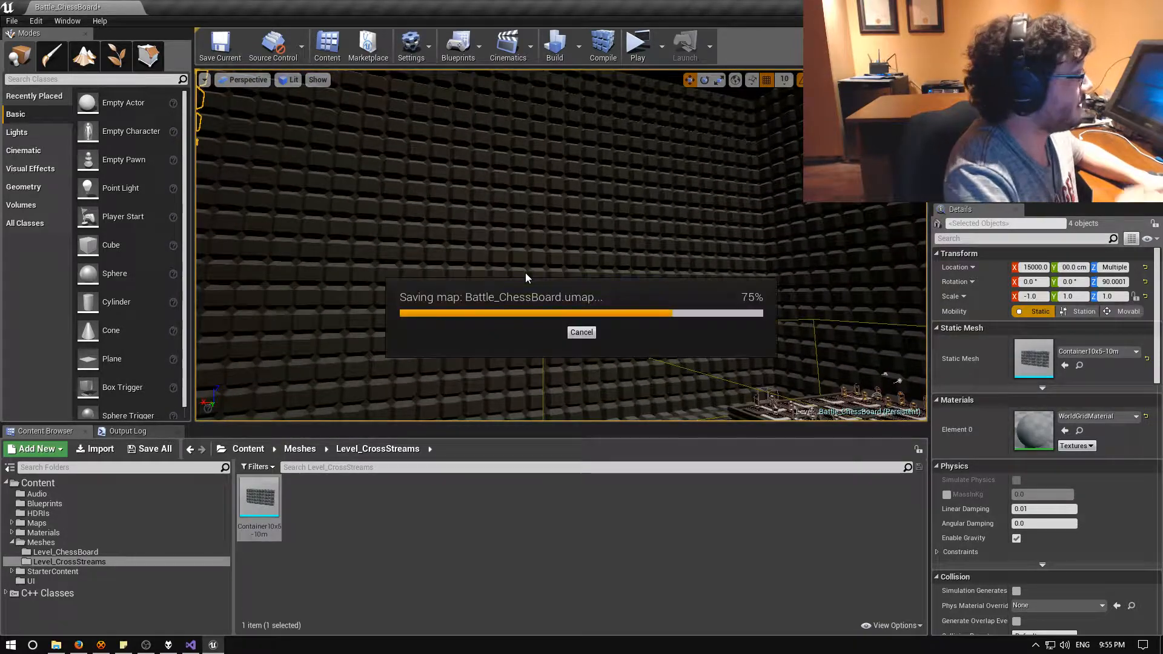
Inspect the chessboard inside the enclosure, and view the reference images aXNEd.jpg and 3D-Dot-Game-Heroes-PS3.jpg in Firefox.
{"action": "right_click_drag", "start_coordinate": [526, 279], "coordinate": [612, 310]}
{"action": "right_click_drag", "start_coordinate": [561, 245], "coordinate": [541, 271]}
{"action": "left_click", "coordinate": [546, 182]}
{"action": "right_click_drag", "start_coordinate": [545, 182], "coordinate": [424, 228]}
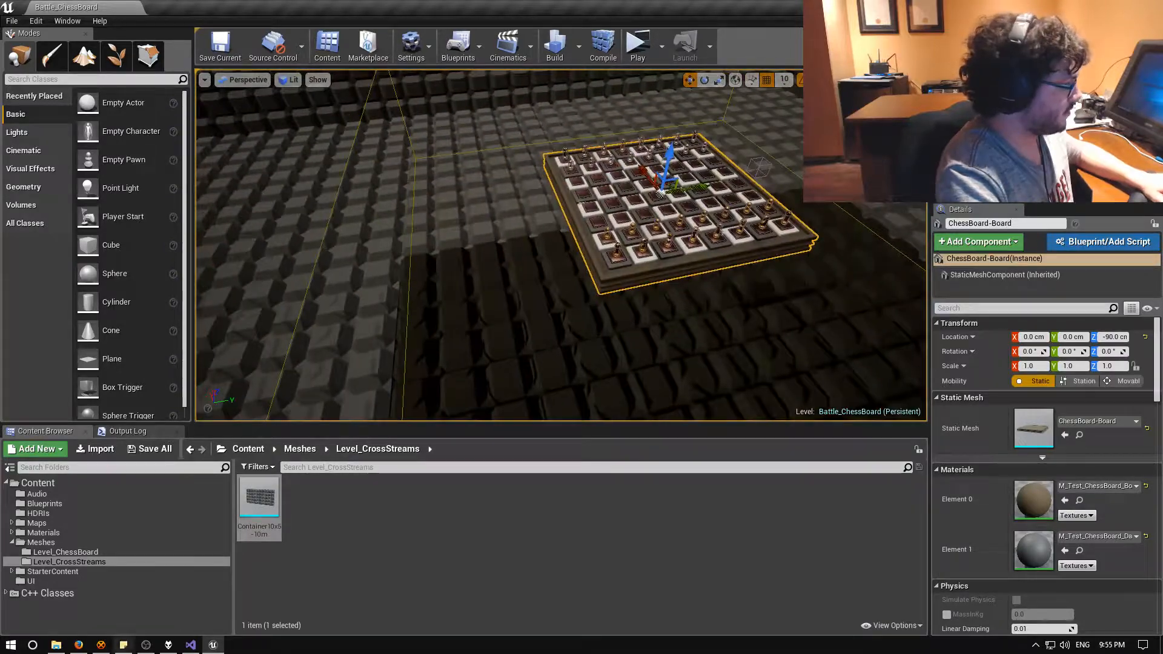
{"action": "left_click", "coordinate": [77, 647]}
{"action": "left_click", "coordinate": [294, 23]}
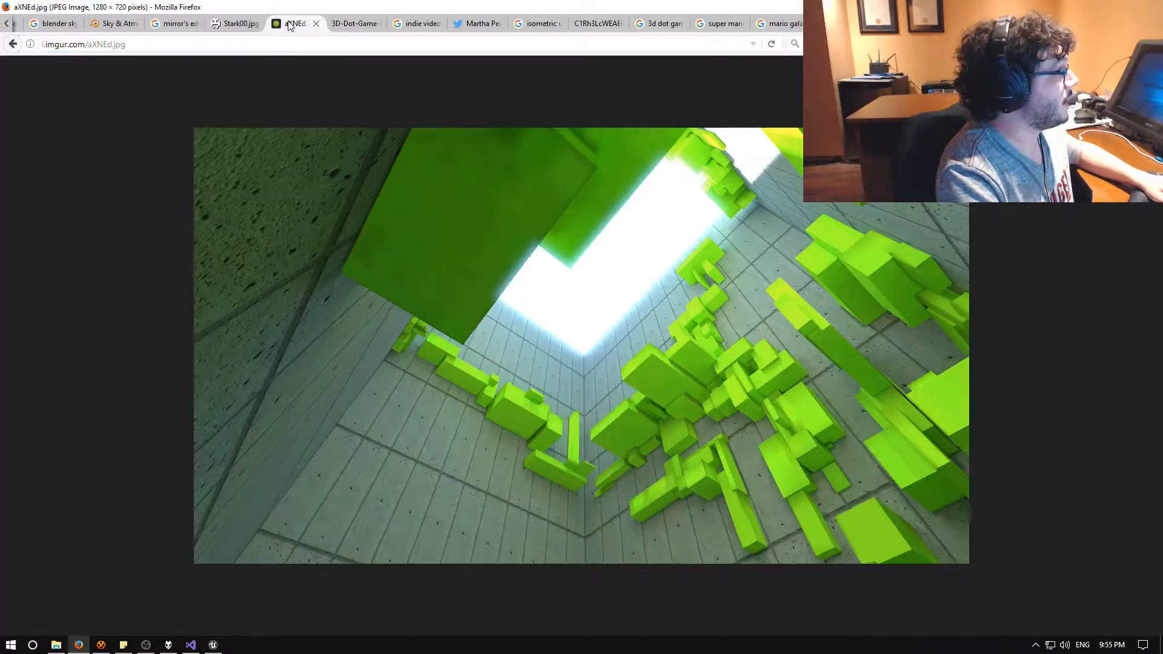
{"action": "left_click", "coordinate": [335, 25]}
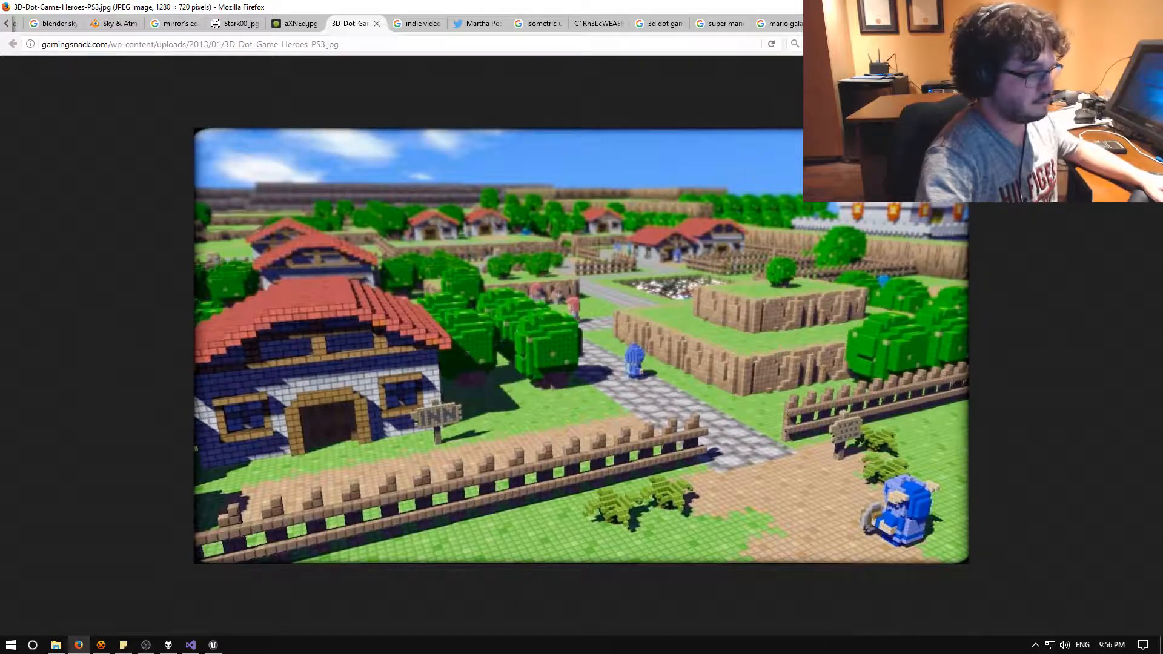
{"action": "left_click", "coordinate": [1093, 6]}
Select the LightmassImportanceVolume around the chessboard and set its box brush X, Y and Z sizes to 31000.
{"action": "right_click_drag", "start_coordinate": [558, 242], "coordinate": [449, 193]}
{"action": "right_click_drag", "start_coordinate": [807, 238], "coordinate": [650, 274]}
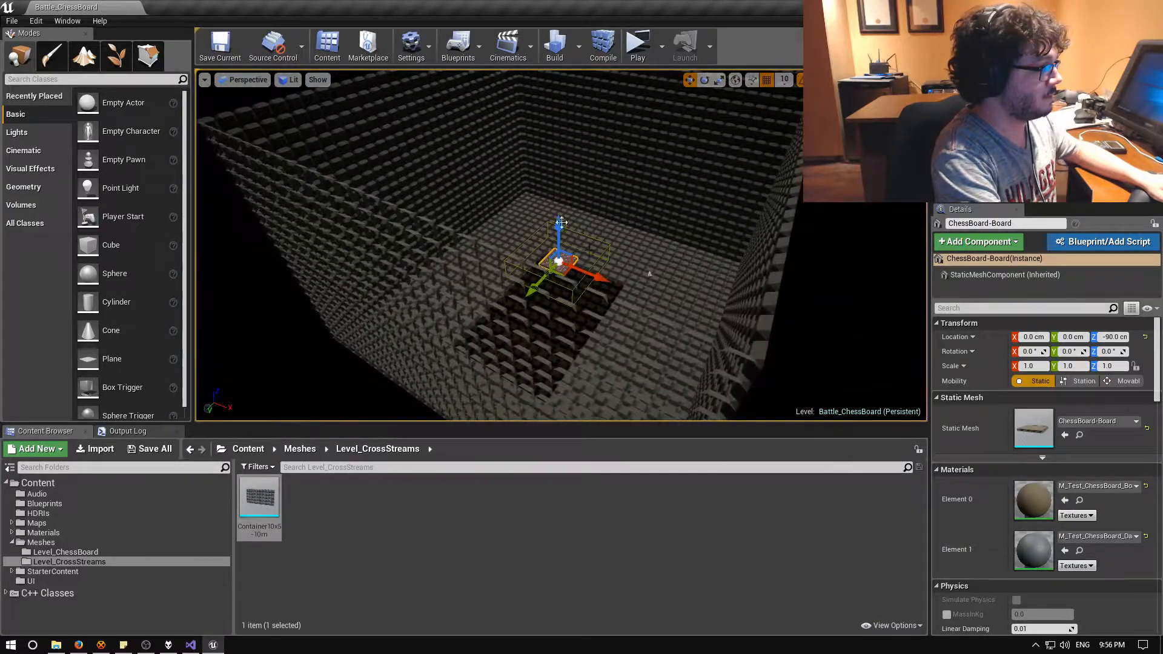
{"action": "left_click", "coordinate": [604, 250]}
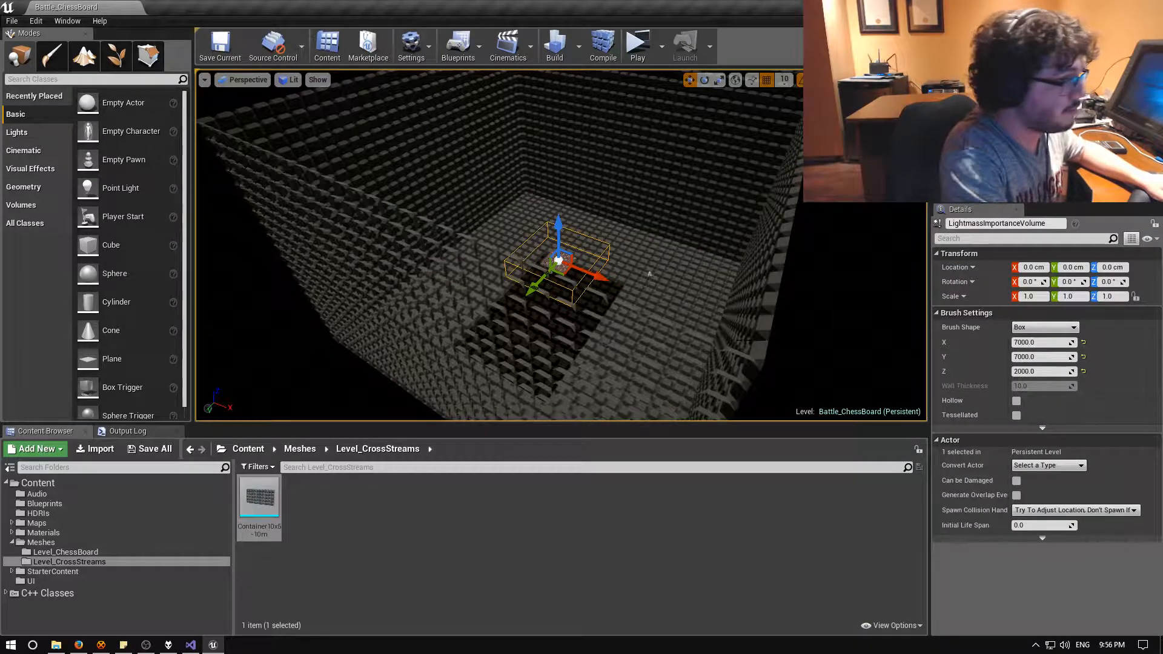
{"action": "left_click", "coordinate": [1057, 342]}
{"action": "type", "text": "31"}
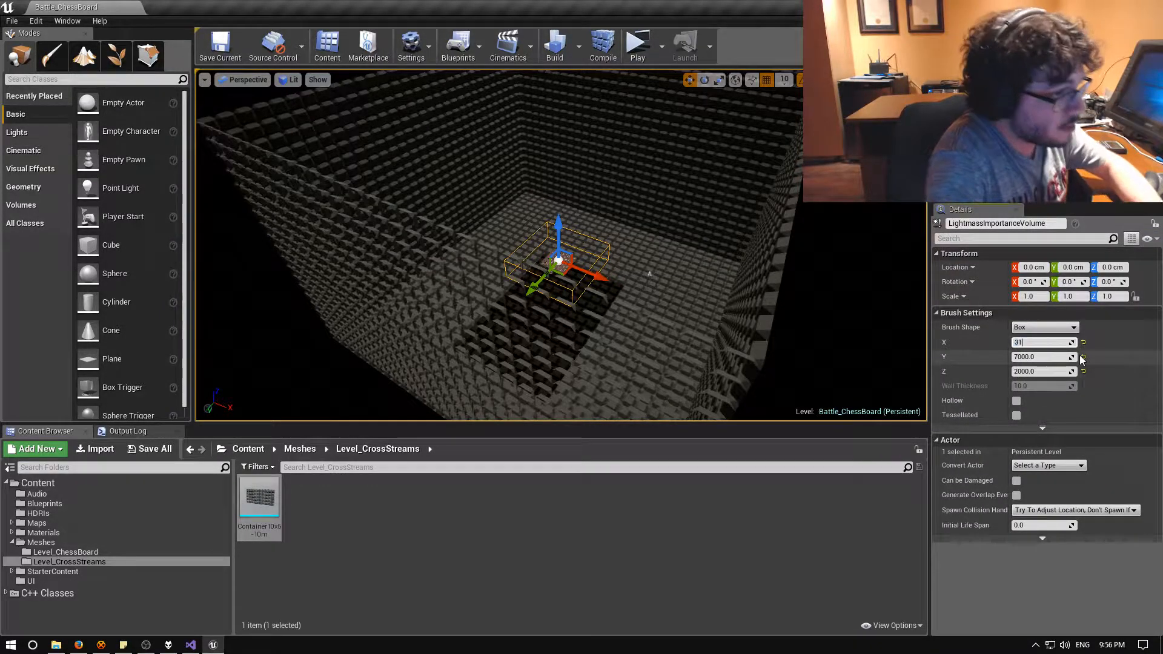
{"action": "type", "text": "000"}
{"action": "left_click", "coordinate": [1045, 358]}
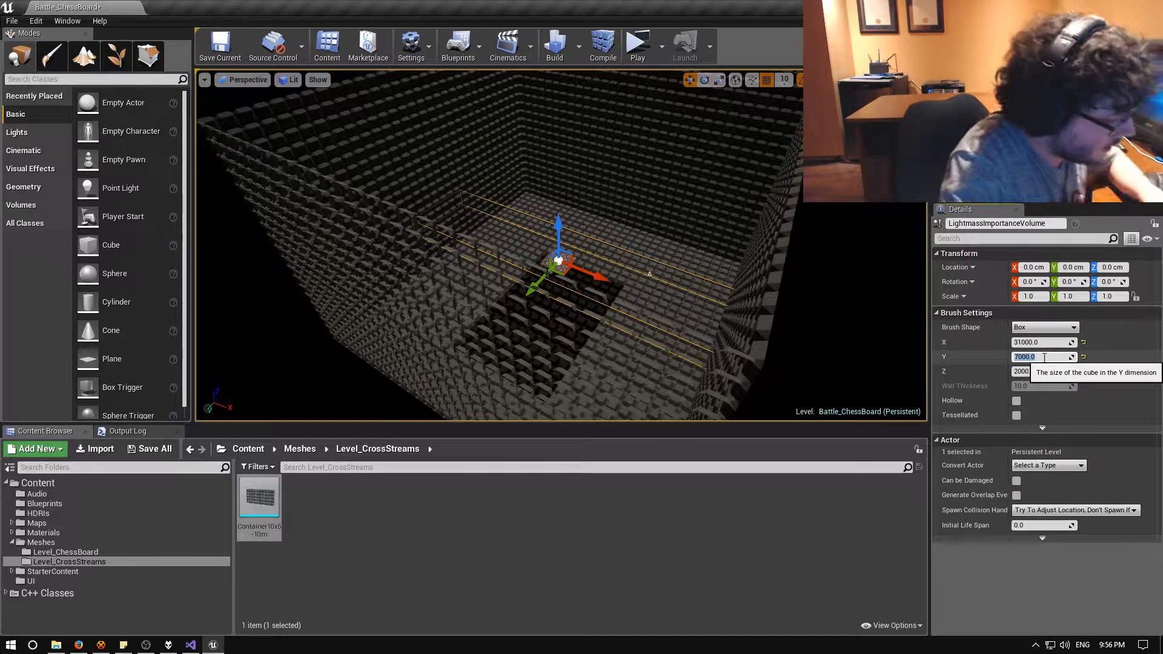
{"action": "type", "text": "31000"}
{"action": "key", "text": "Return"}
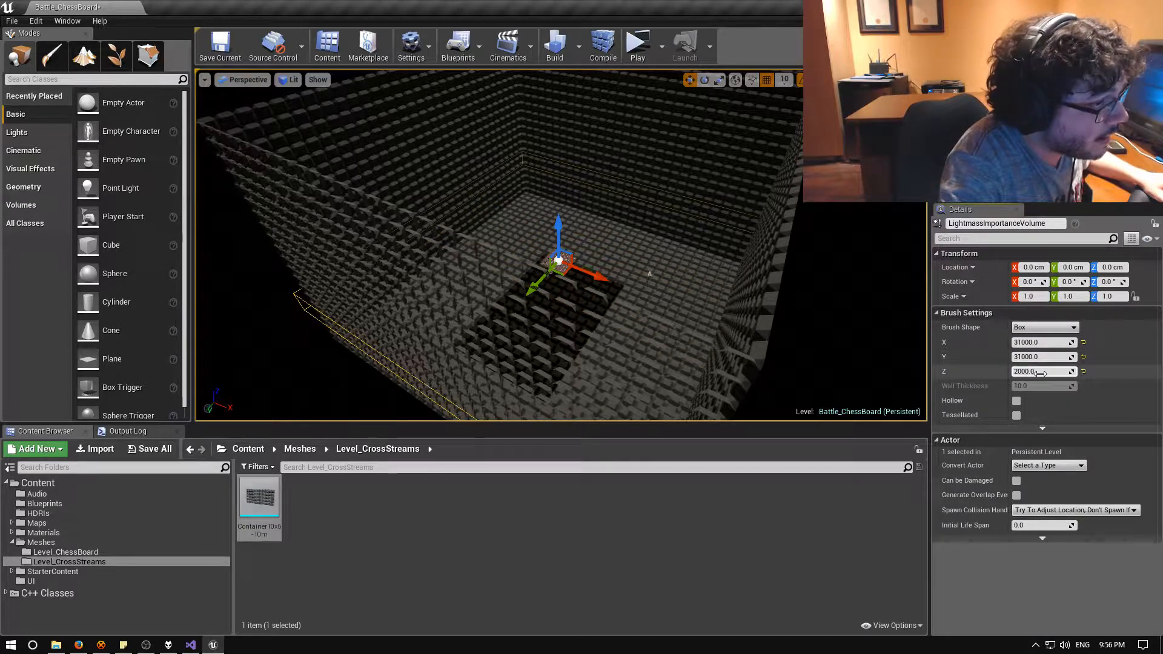
{"action": "left_click", "coordinate": [1053, 372]}
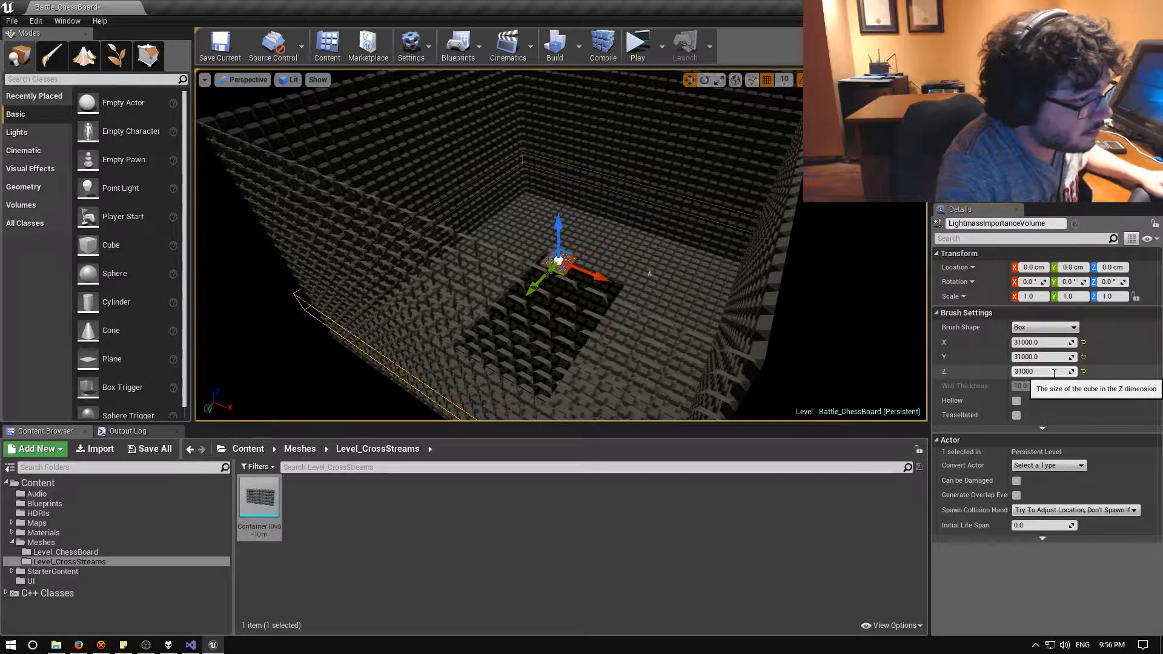
{"action": "key", "text": "Return"}
Raise the LightmassImportanceVolume to enclose the walls and set its Z location to 7000 cm.
{"action": "right_click_drag", "start_coordinate": [727, 290], "coordinate": [790, 260]}
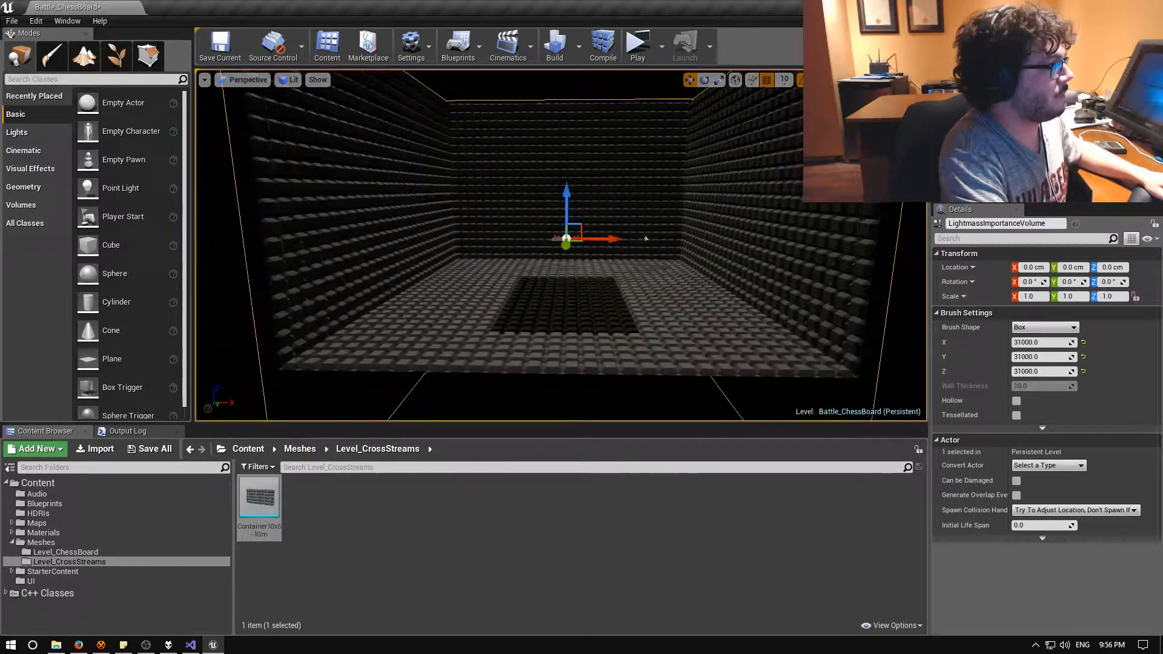
{"action": "left_click_drag", "start_coordinate": [566, 193], "coordinate": [564, 106]}
{"action": "key", "text": "s"}
{"action": "mouse_move", "coordinate": [564, 106]}
{"action": "right_mouse_down"}
{"action": "mouse_move", "coordinate": [548, 63]}
{"action": "mouse_move", "coordinate": [542, 86]}
{"action": "mouse_move", "coordinate": [570, 109]}
{"action": "right_mouse_up"}
{"action": "key", "text": "a"}
{"action": "key", "text": "e"}
{"action": "key", "text": "w"}
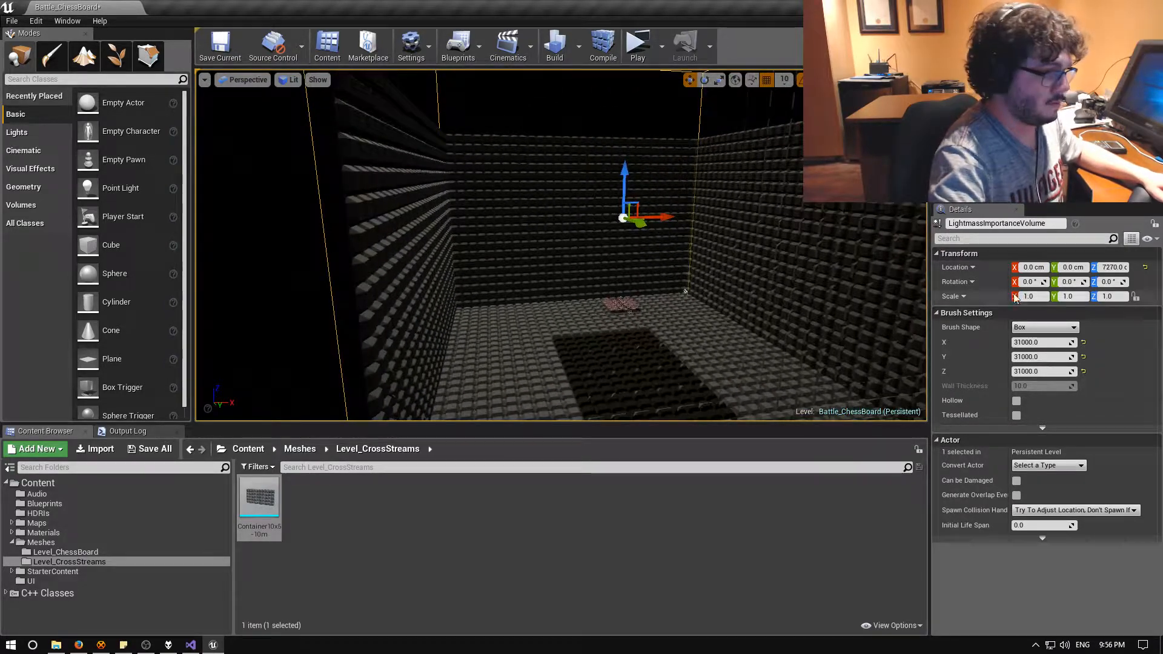
{"action": "left_click", "coordinate": [1114, 267]}
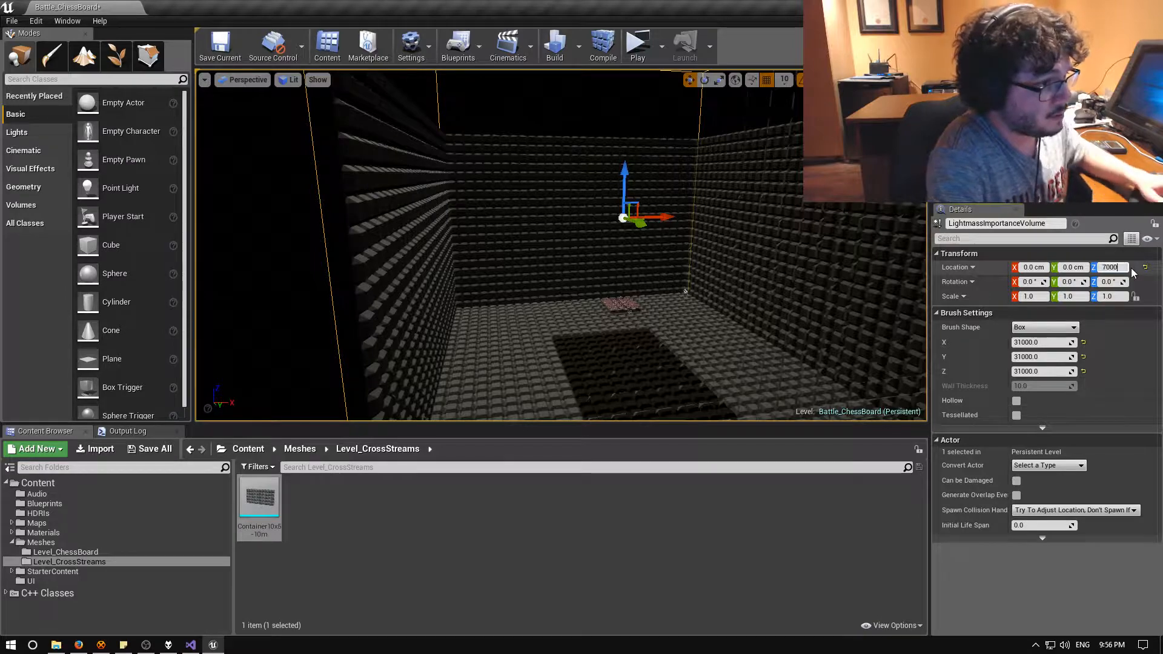
{"action": "type", "text": "7000"}
{"action": "key", "text": "Return"}
Save the level and open the Swarm Agent to monitor the lighting build.
{"action": "key", "text": "w"}
{"action": "right_click_drag", "start_coordinate": [569, 242], "coordinate": [628, 293]}
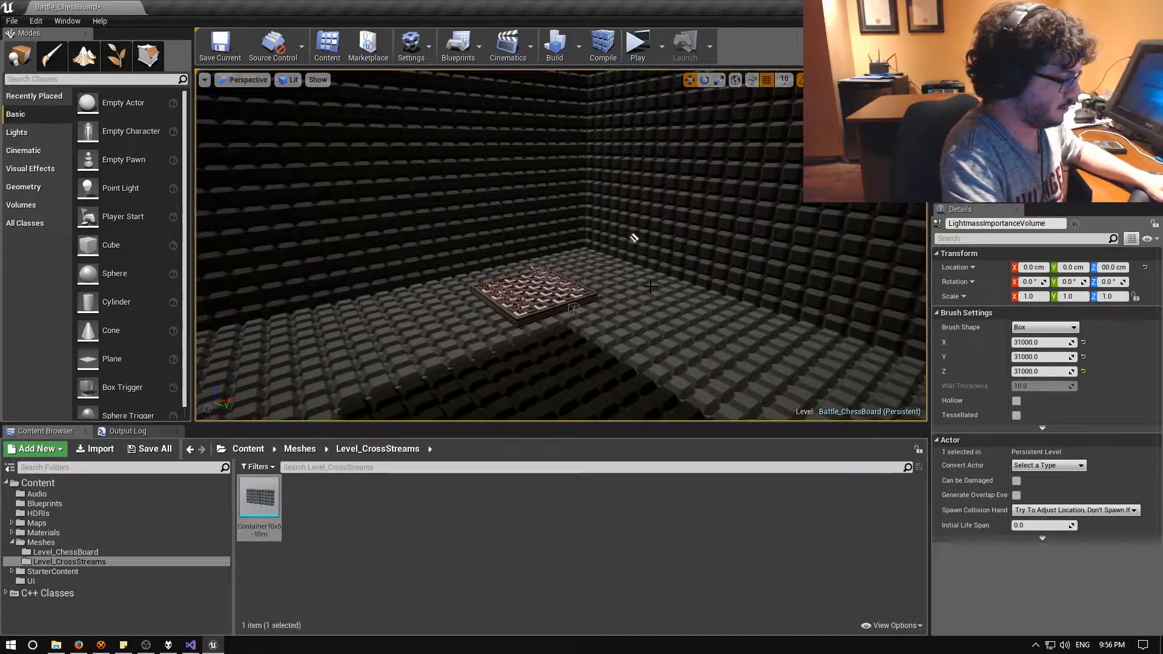
{"action": "key", "text": "ctrl+s"}
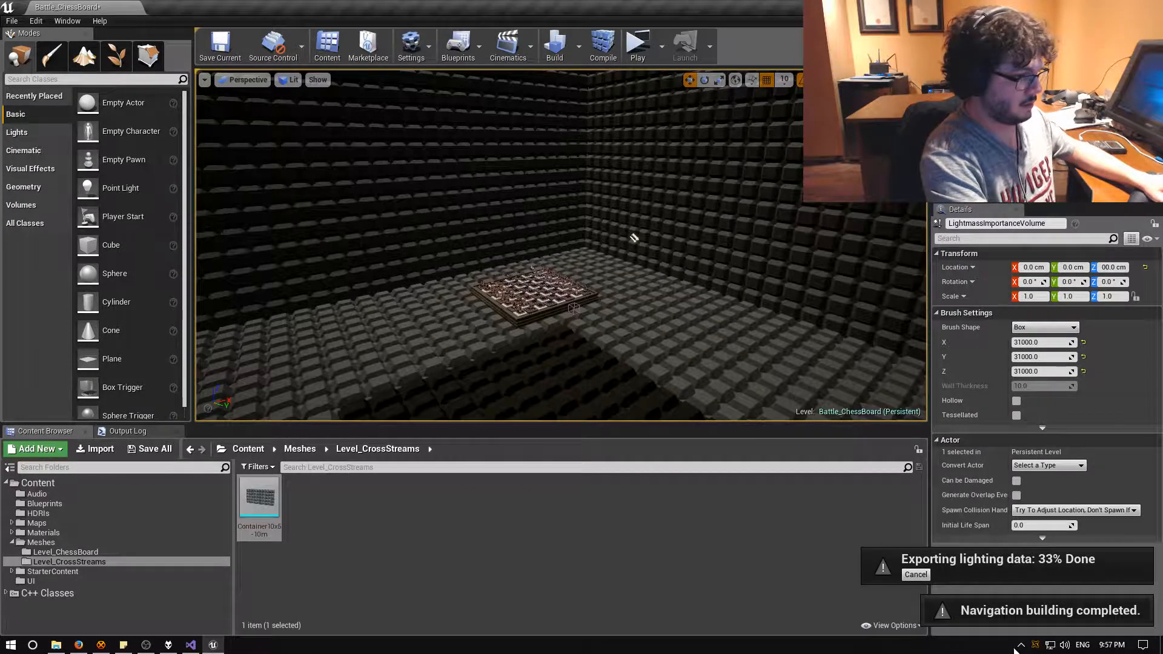
{"action": "double_click", "coordinate": [1035, 645]}
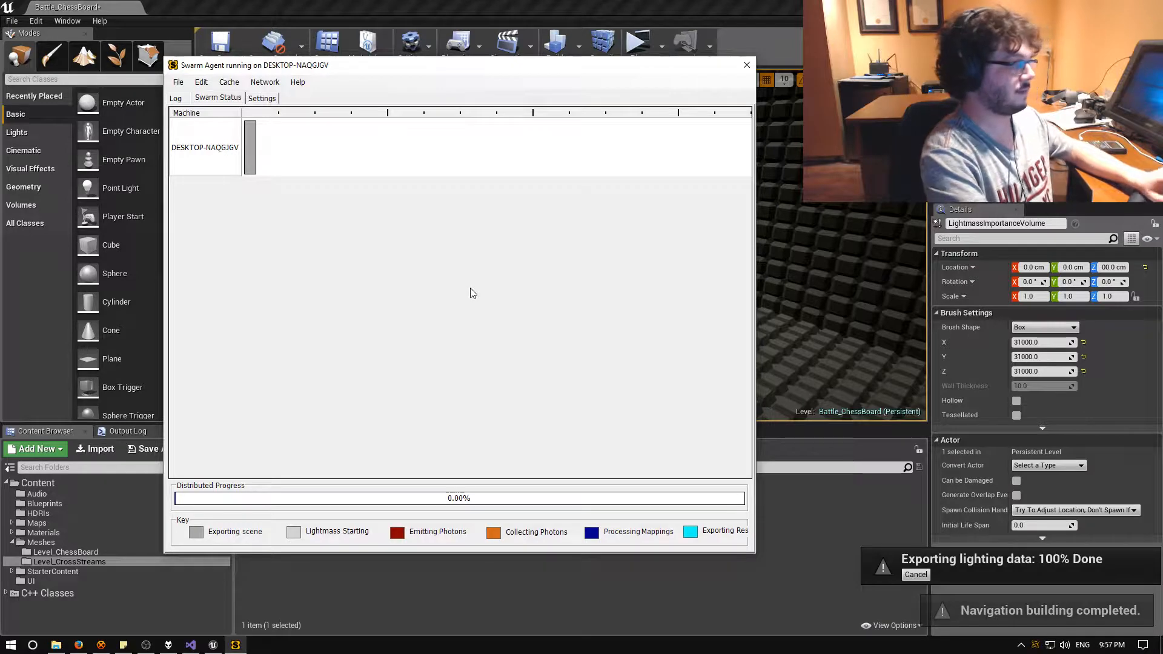
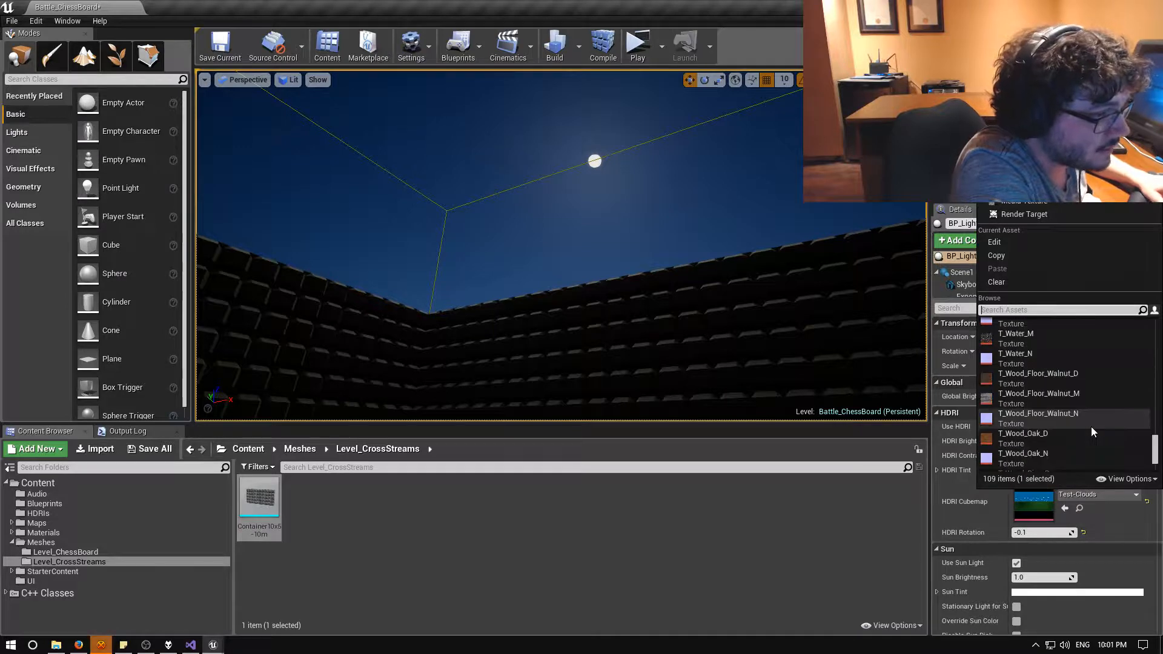
Set BP_LightStudio's HDRI cubemap to the HDRI_Epic_Courtyard texture and enable Use HDRI.
{"action": "scroll", "coordinate": [1084, 431], "scroll_direction": "up", "scroll_amount": 10}
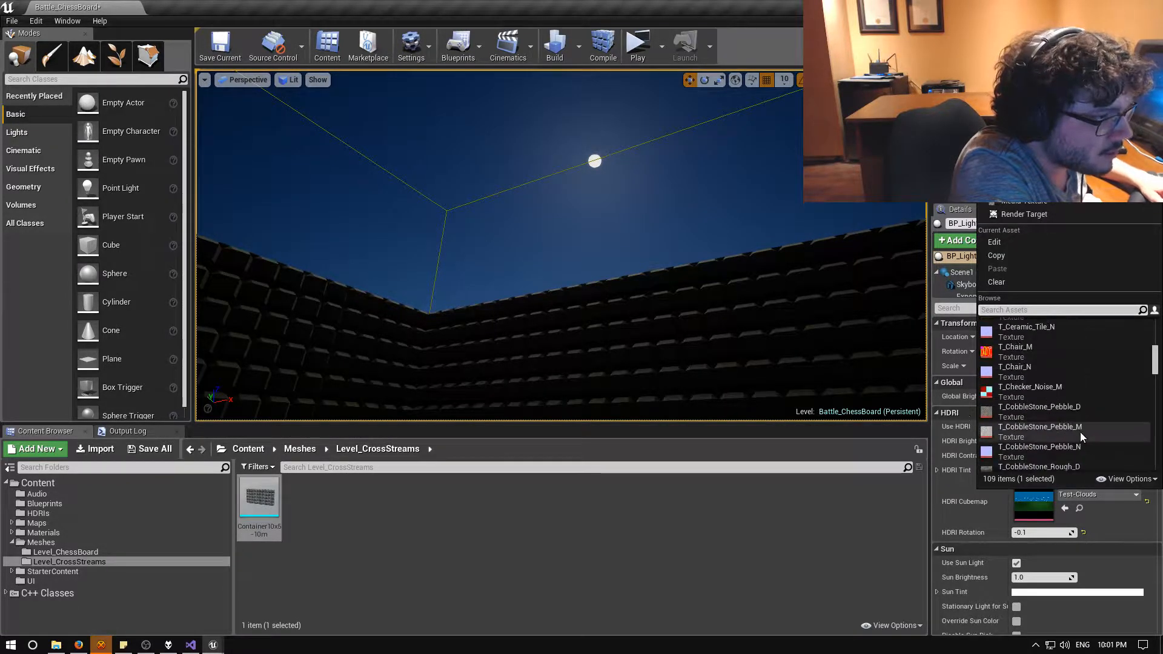
{"action": "left_click", "coordinate": [1029, 324]}
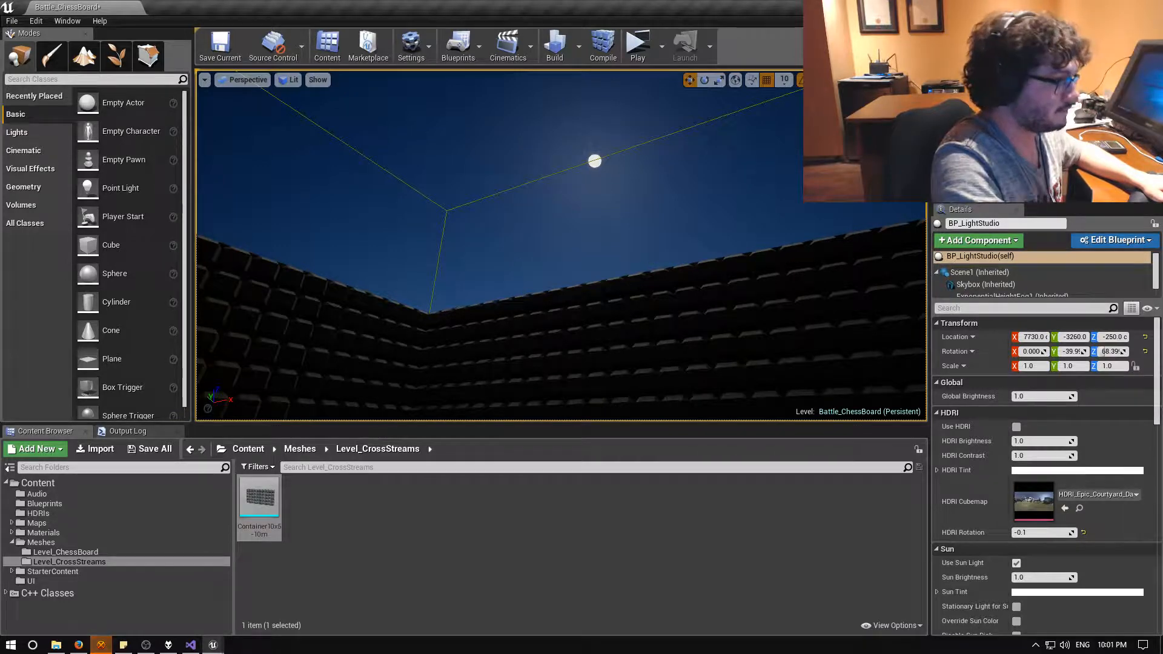
{"action": "left_click", "coordinate": [1016, 427]}
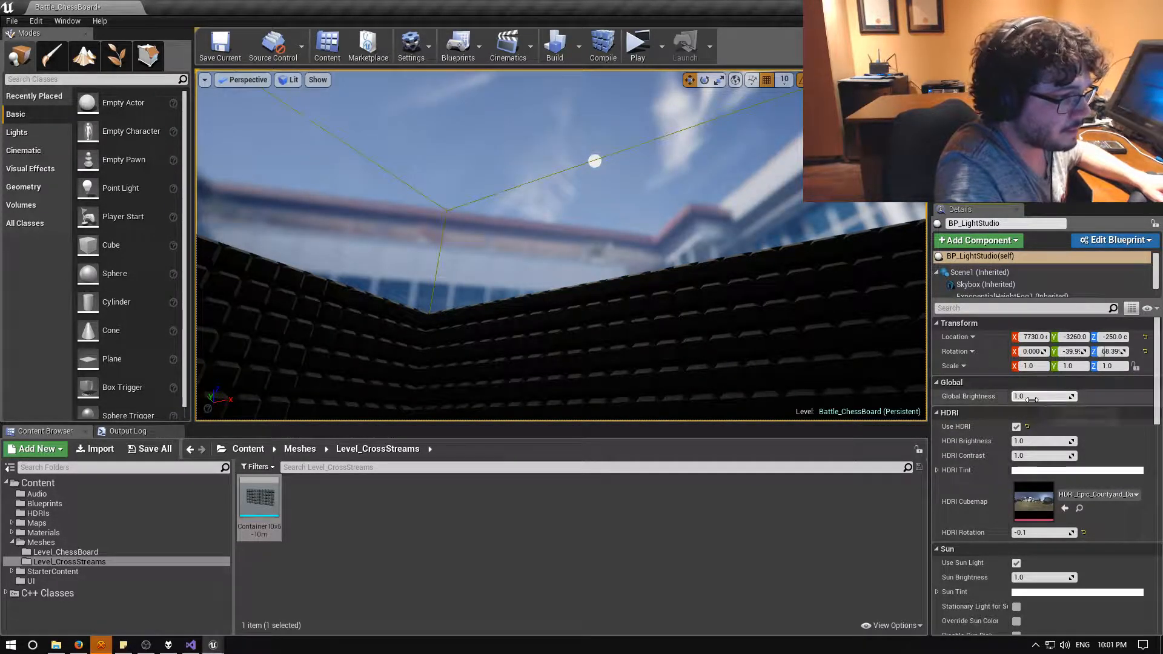
{"action": "scroll", "coordinate": [973, 464], "scroll_direction": "down", "scroll_amount": 1}
{"action": "scroll", "coordinate": [975, 472], "scroll_direction": "down", "scroll_amount": 3}
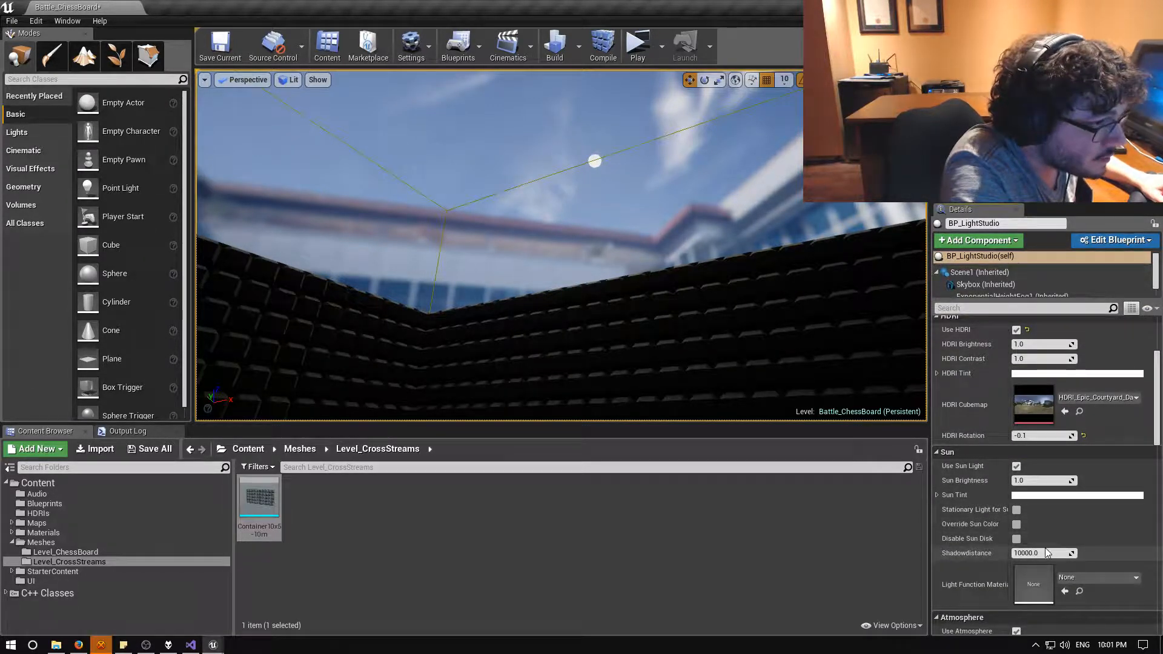
{"action": "scroll", "coordinate": [965, 534], "scroll_direction": "up", "scroll_amount": 4}
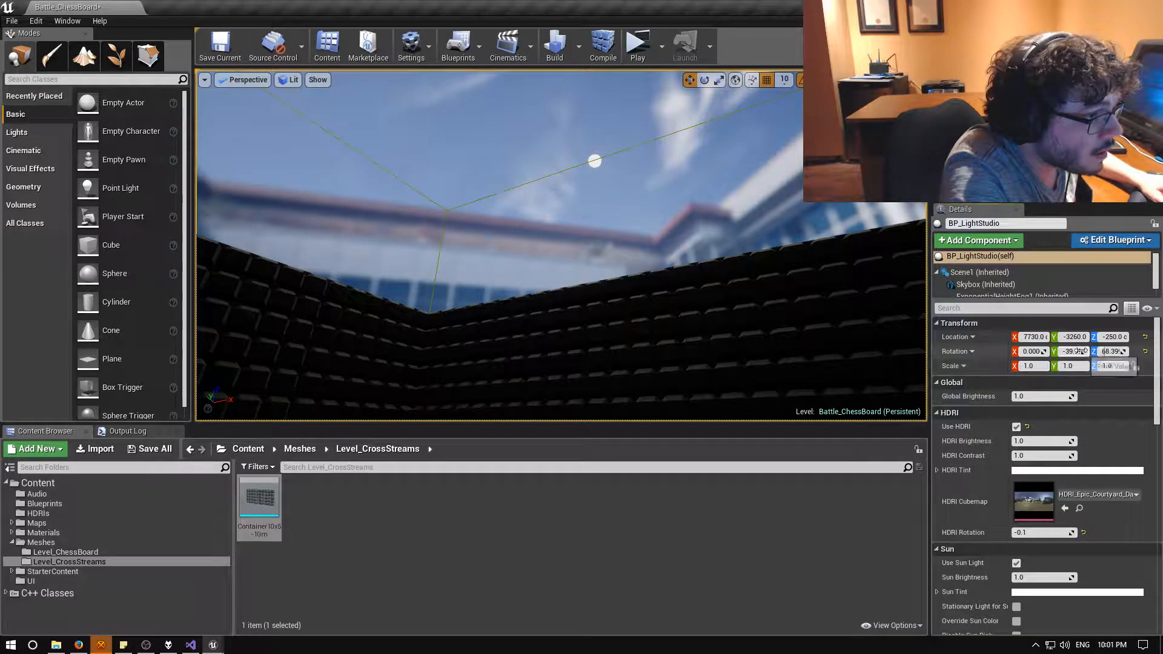
Change BP_LightStudio's HDRI cubemap to studio008 and check the sky above the walls.
{"action": "right_click_drag", "start_coordinate": [714, 261], "coordinate": [751, 351]}
{"action": "mouse_move", "coordinate": [590, 392]}
{"action": "right_mouse_down"}
{"action": "mouse_move", "coordinate": [593, 339]}
{"action": "mouse_move", "coordinate": [606, 330]}
{"action": "mouse_move", "coordinate": [600, 400]}
{"action": "right_mouse_up"}
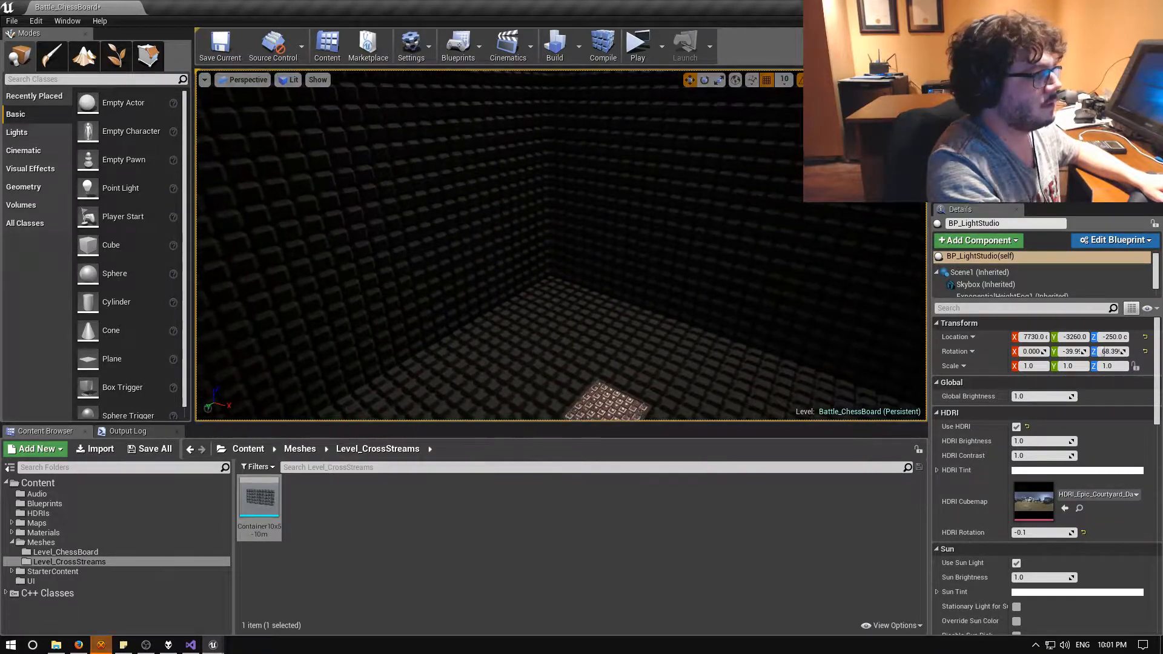
{"action": "left_click", "coordinate": [1100, 494]}
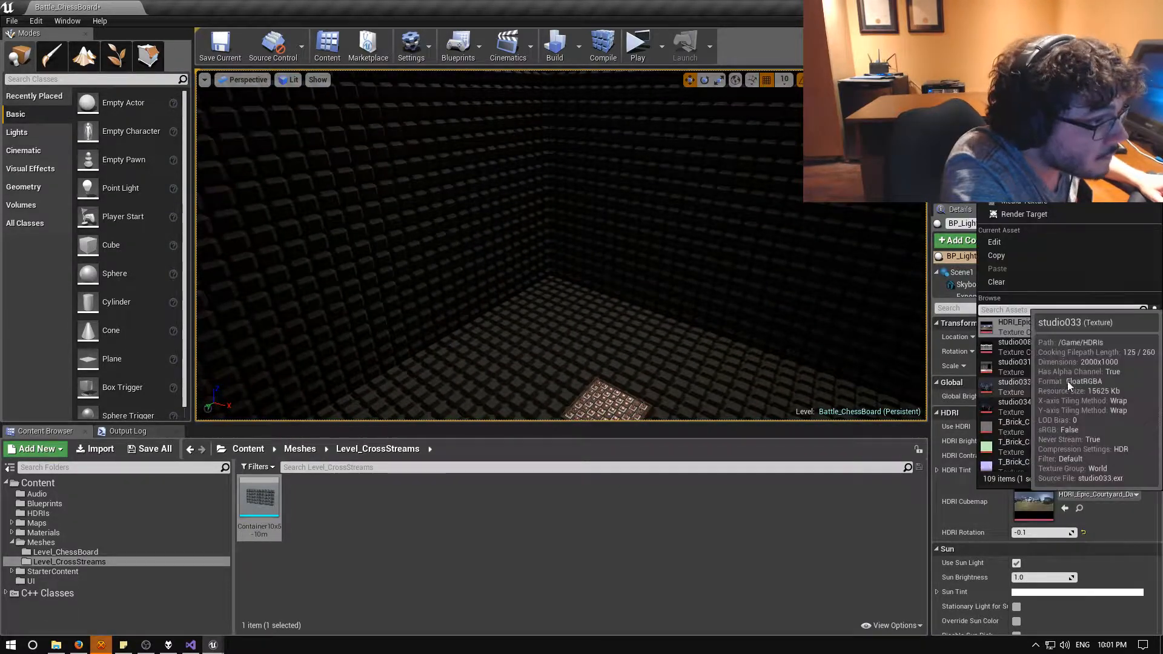
{"action": "left_click", "coordinate": [1018, 343]}
{"action": "right_click_drag", "start_coordinate": [667, 273], "coordinate": [657, 181]}
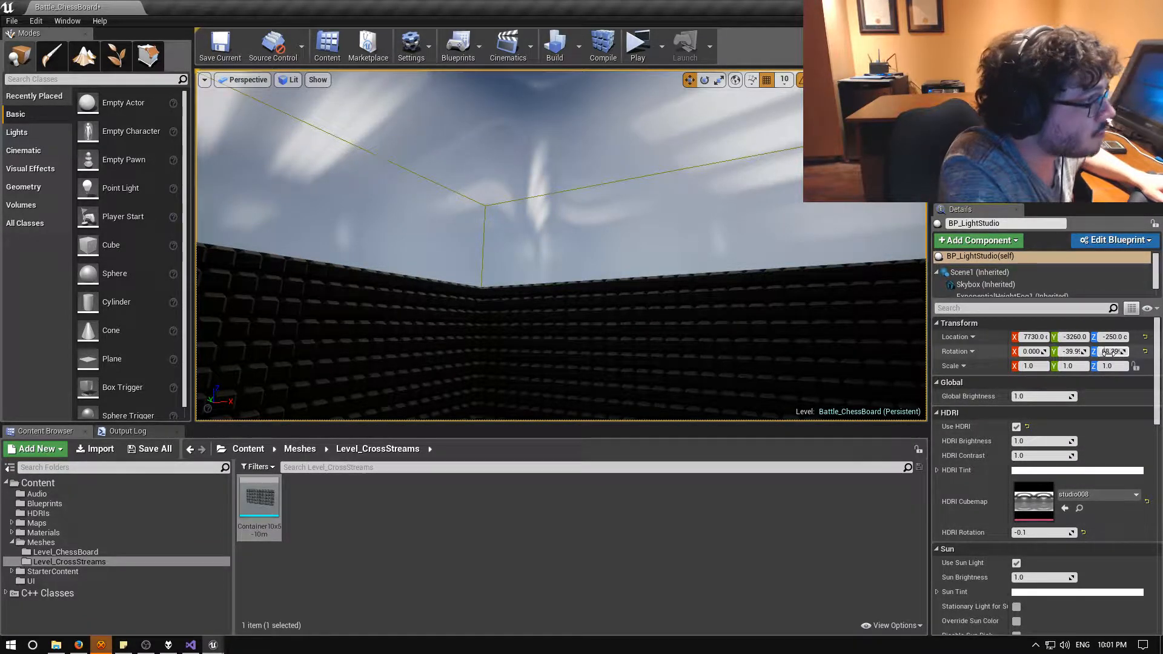
Adjust BP_LightStudio's Z rotation and set its Y rotation to 0° to redirect the sunlight in the enclosure.
{"action": "mouse_move", "coordinate": [1104, 352]}
{"action": "left_mouse_down"}
{"action": "mouse_move", "coordinate": [1114, 352]}
{"action": "mouse_move", "coordinate": [1087, 351]}
{"action": "left_mouse_up"}
{"action": "right_click_drag", "start_coordinate": [562, 249], "coordinate": [658, 340]}
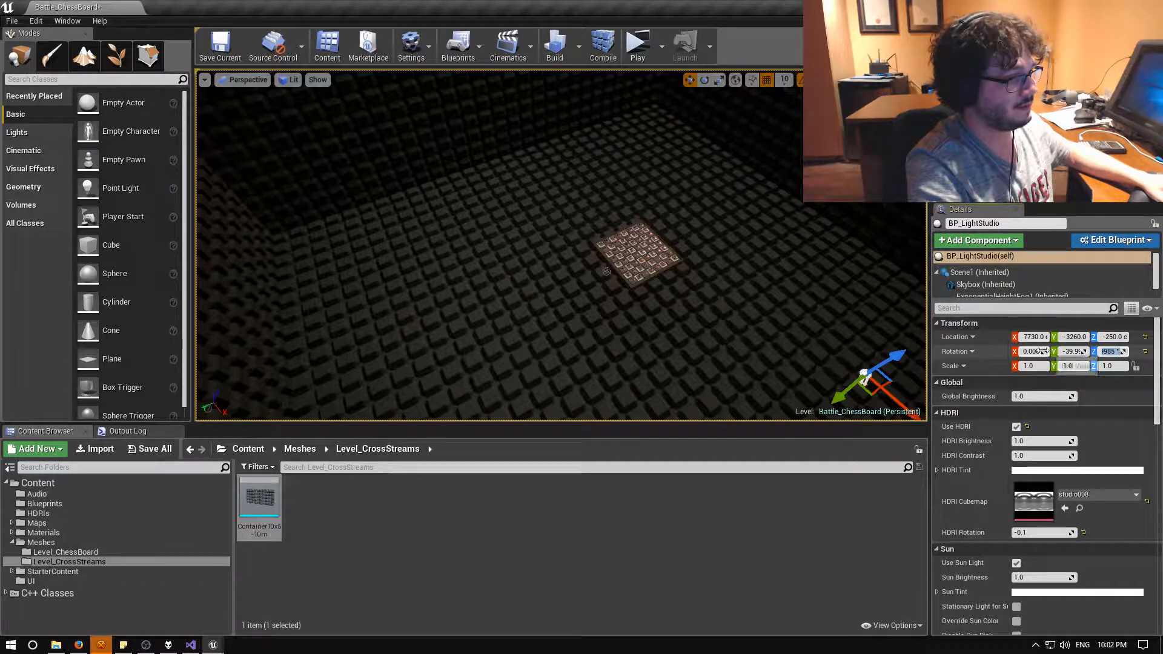
{"action": "mouse_move", "coordinate": [788, 291]}
{"action": "right_mouse_down"}
{"action": "mouse_move", "coordinate": [787, 109]}
{"action": "mouse_move", "coordinate": [787, 303]}
{"action": "right_mouse_up"}
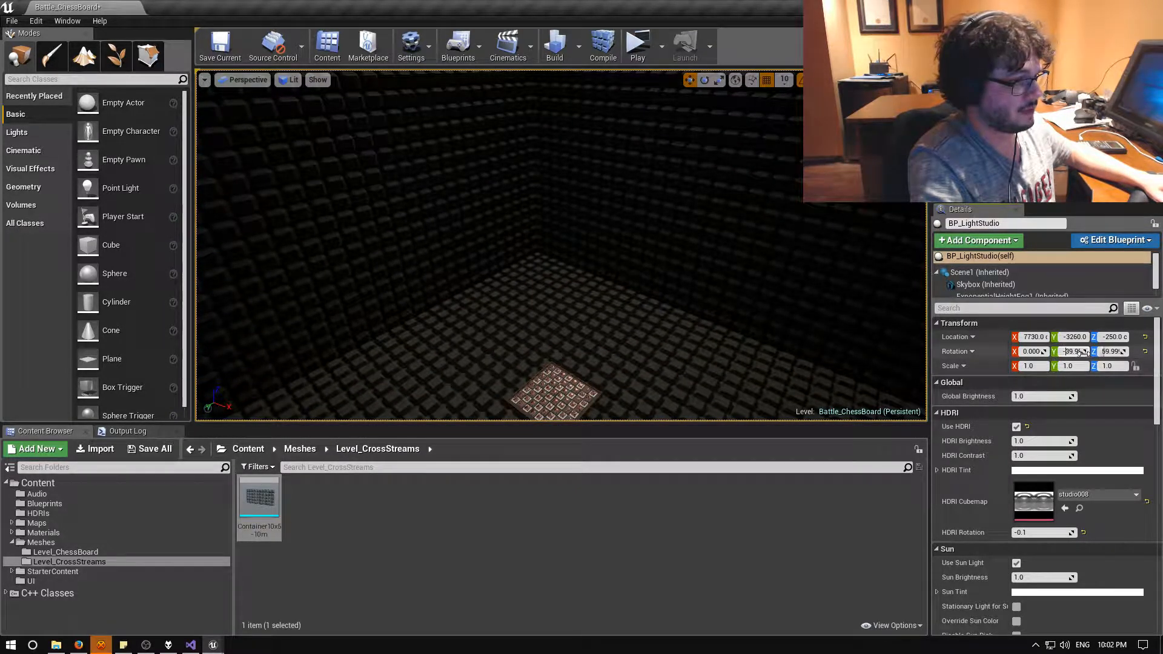
{"action": "left_click_drag", "start_coordinate": [1084, 351], "coordinate": [1109, 350]}
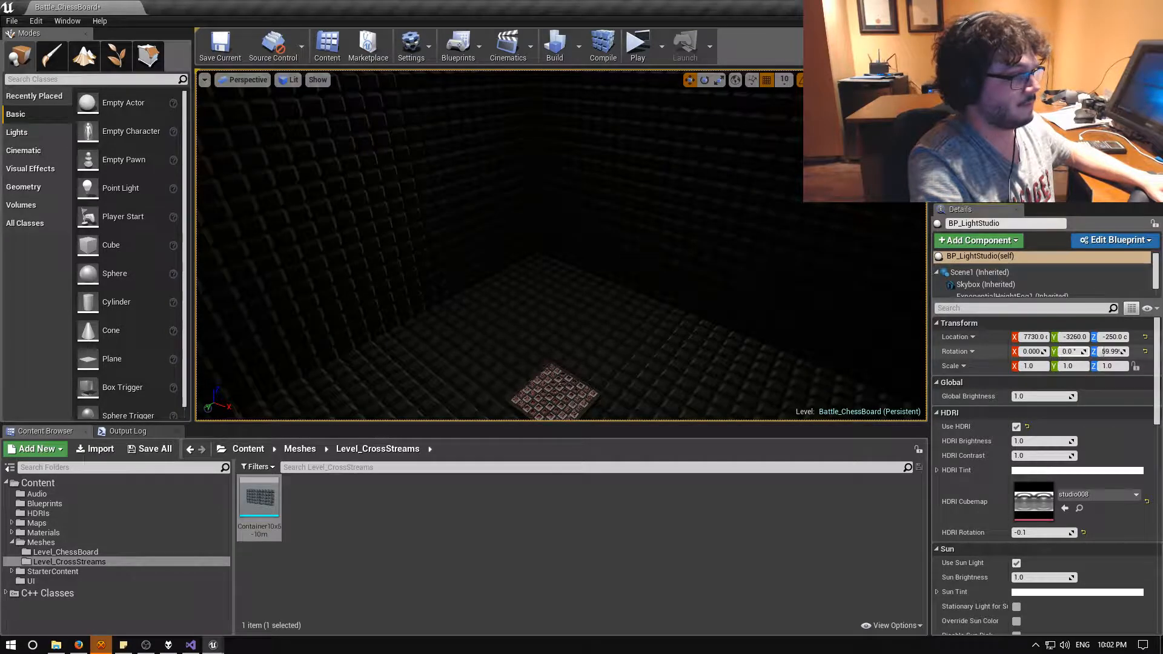
{"action": "right_click_drag", "start_coordinate": [787, 303], "coordinate": [660, 235]}
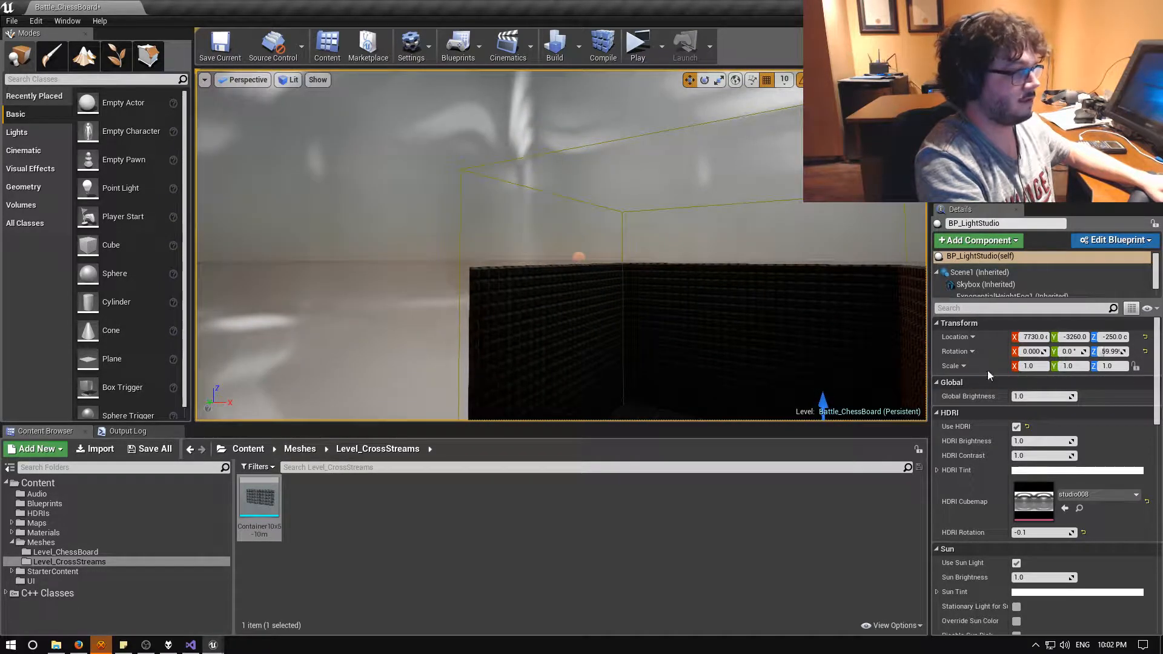
Rotate BP_LightStudio to 90° around its Y axis and check the light on the enclosure and chessboard.
{"action": "mouse_move", "coordinate": [1070, 351]}
{"action": "left_mouse_down"}
{"action": "mouse_move", "coordinate": [1090, 352]}
{"action": "mouse_move", "coordinate": [1065, 351]}
{"action": "left_mouse_up"}
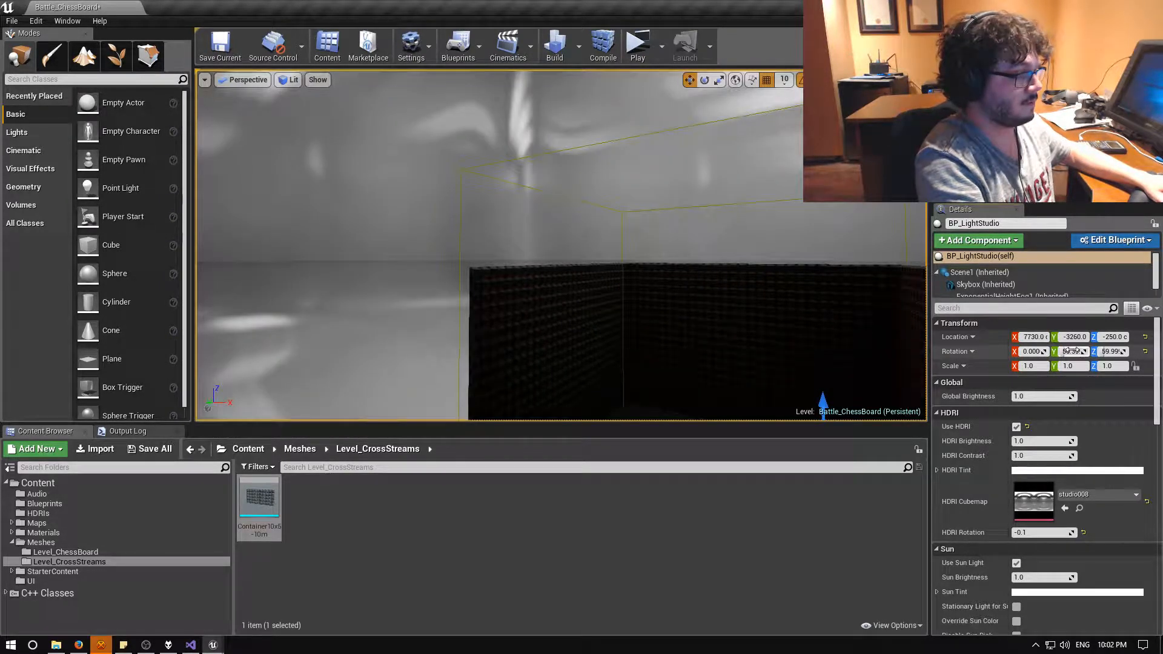
{"action": "right_click_drag", "start_coordinate": [879, 347], "coordinate": [679, 394]}
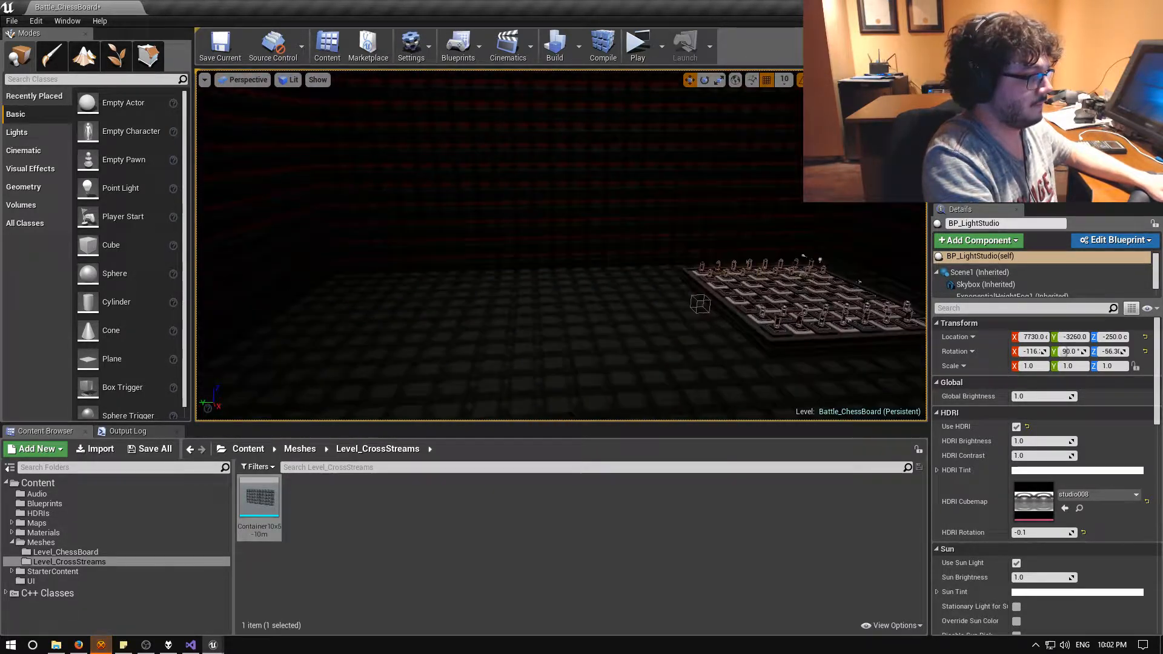
Try a Sun Brightness of 10 on BP_LightStudio and inspect the walls, floor, chessboard and sky.
{"action": "scroll", "coordinate": [1147, 471], "scroll_direction": "down", "scroll_amount": 1}
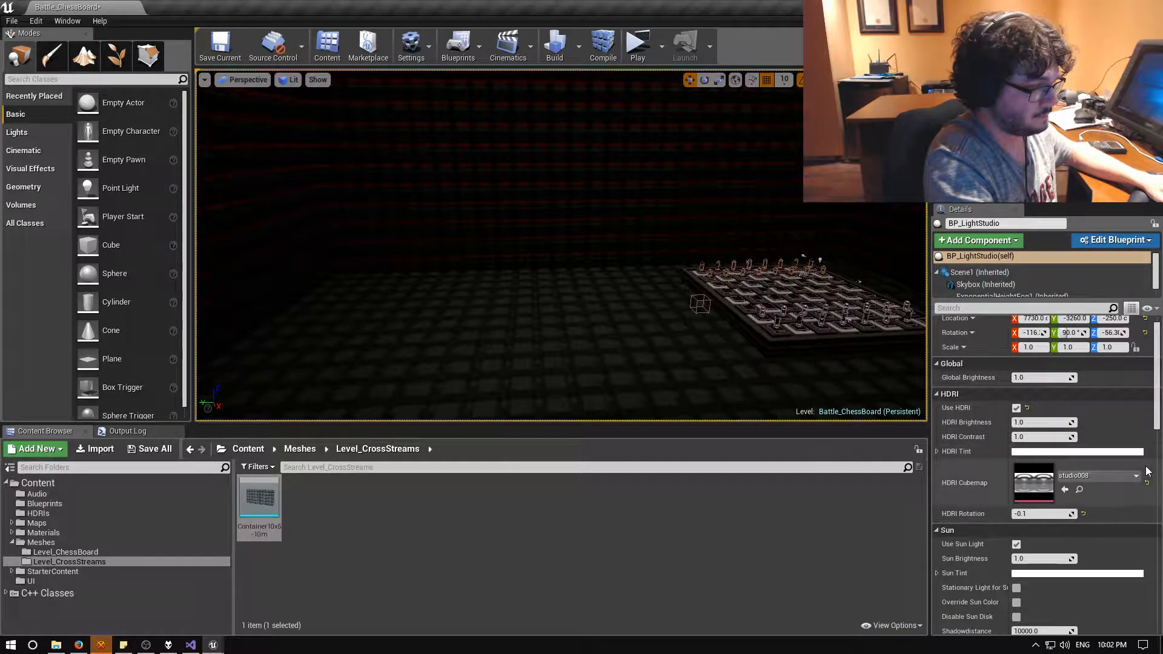
{"action": "scroll", "coordinate": [1147, 471], "scroll_direction": "down", "scroll_amount": 3}
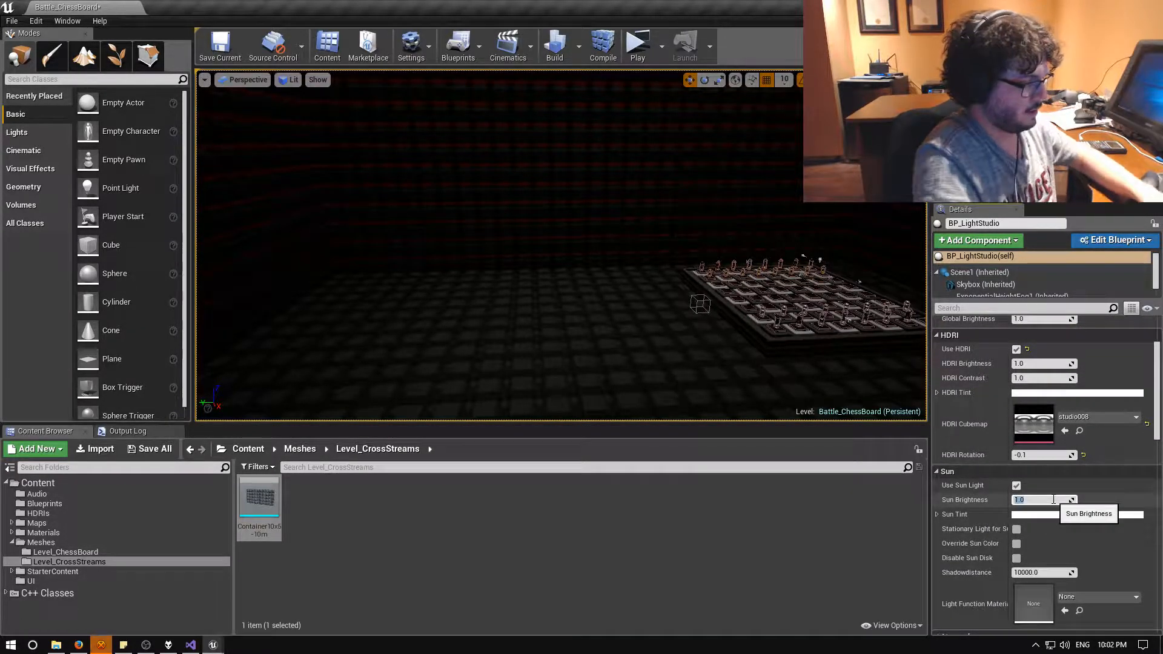
{"action": "key", "text": "Return"}
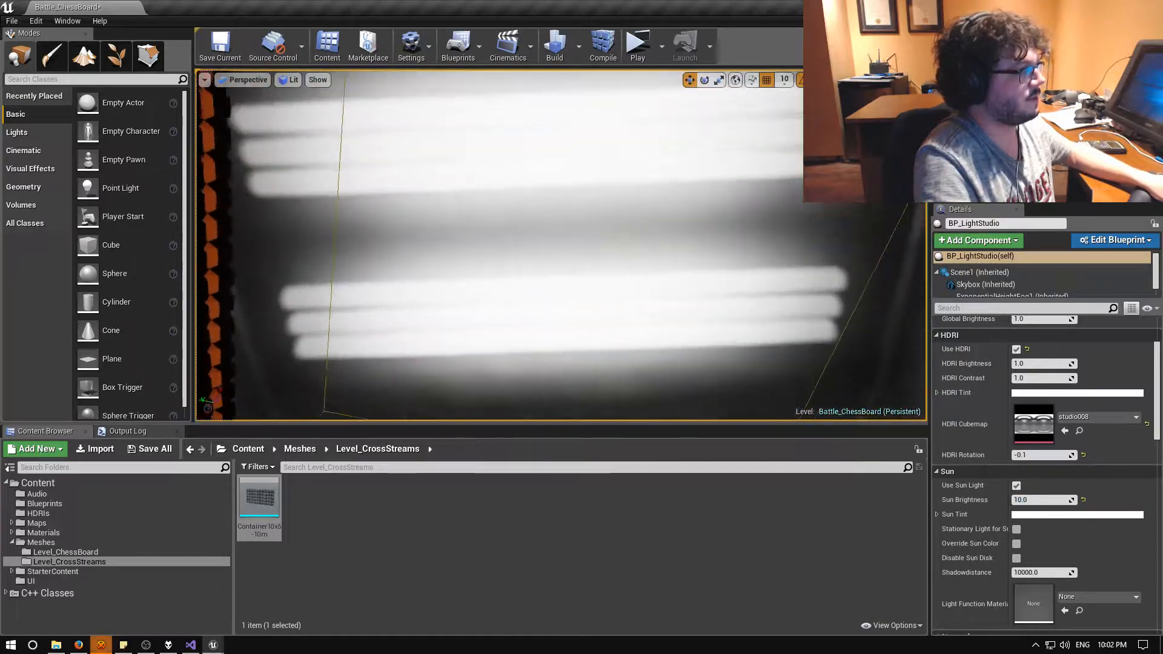
{"action": "right_click_drag", "start_coordinate": [561, 246], "coordinate": [561, 384]}
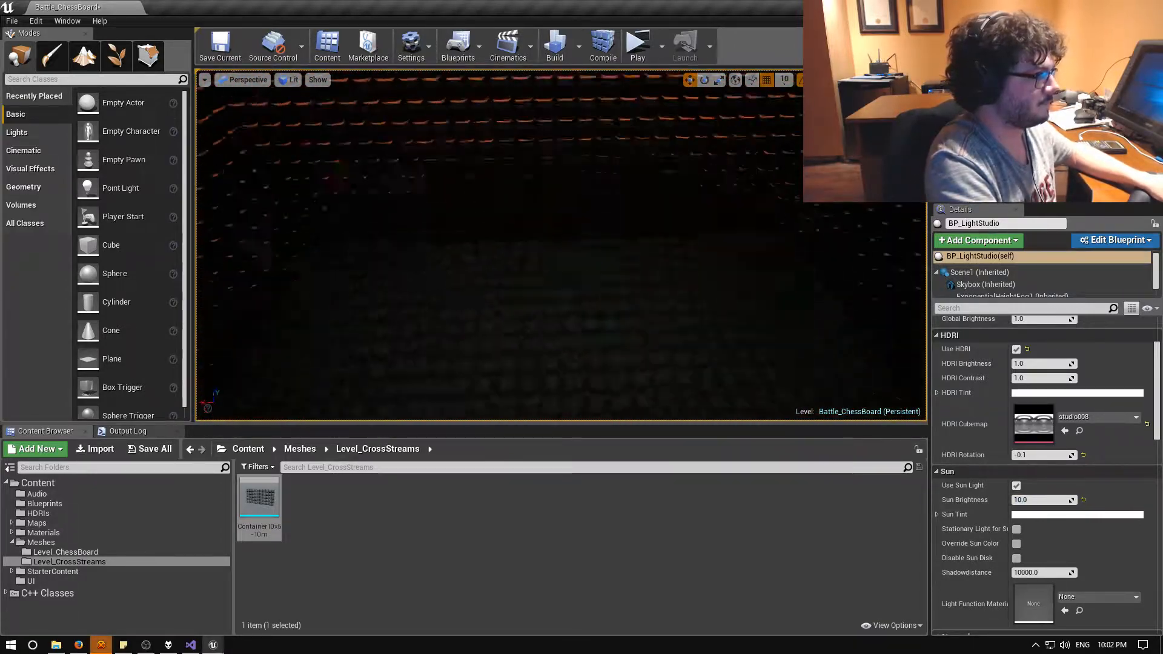
{"action": "right_click_drag", "start_coordinate": [561, 246], "coordinate": [485, 227]}
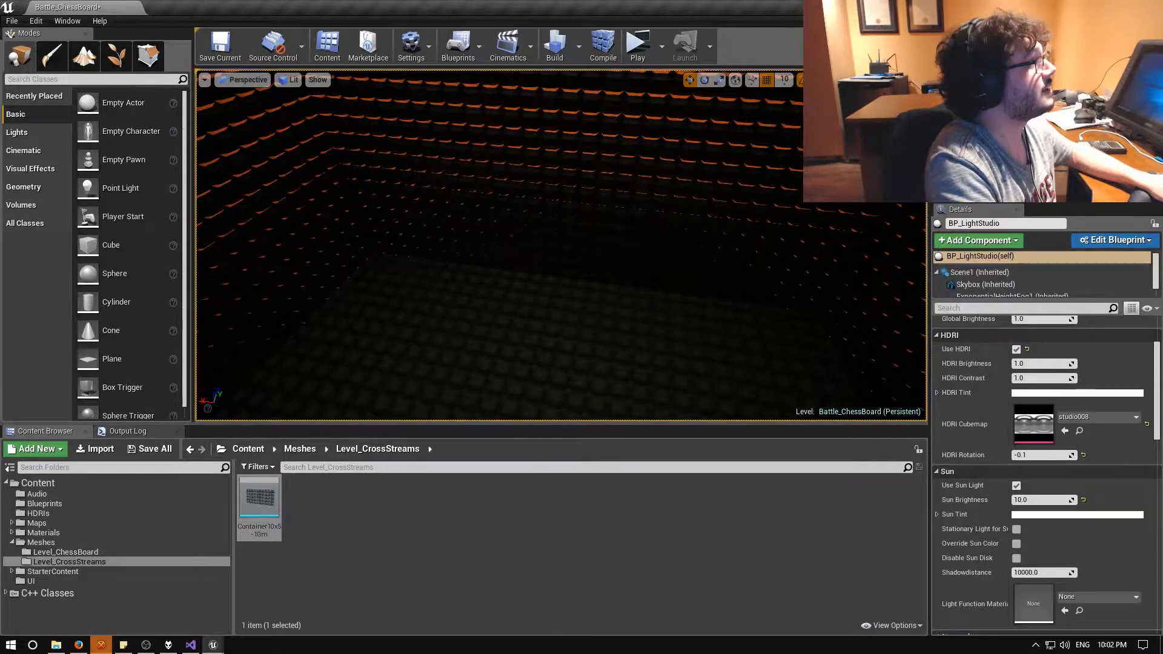
{"action": "key", "text": "w"}
{"action": "right_click_drag", "start_coordinate": [561, 246], "coordinate": [585, 339]}
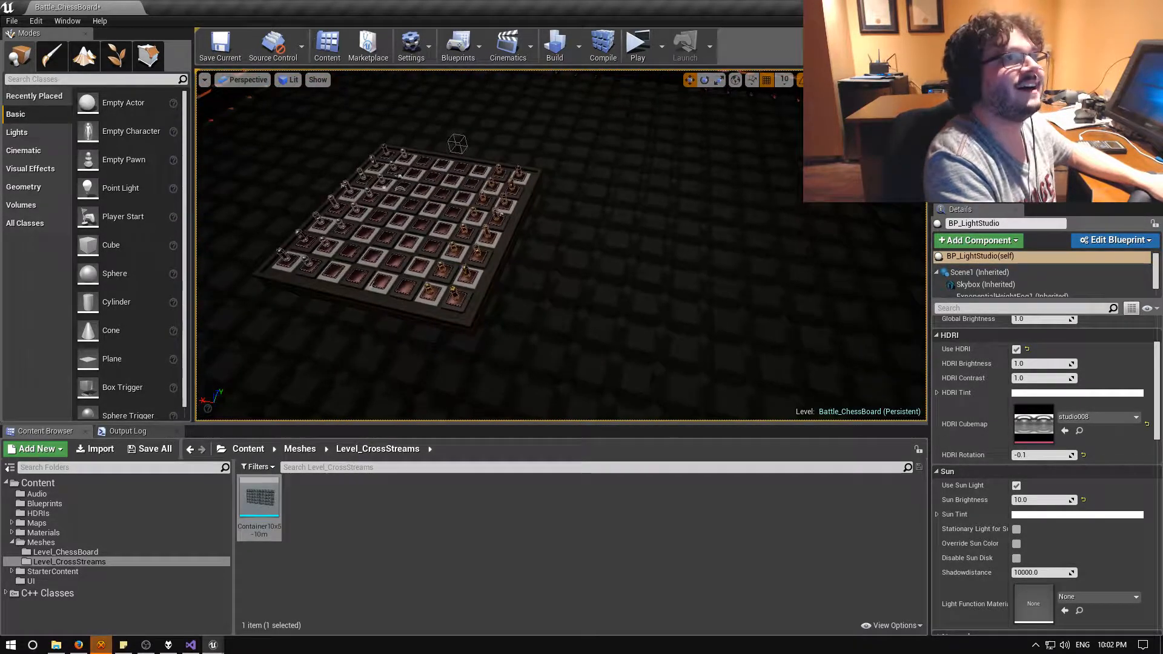
{"action": "right_click_drag", "start_coordinate": [561, 245], "coordinate": [606, 49]}
{"action": "key", "text": "w"}
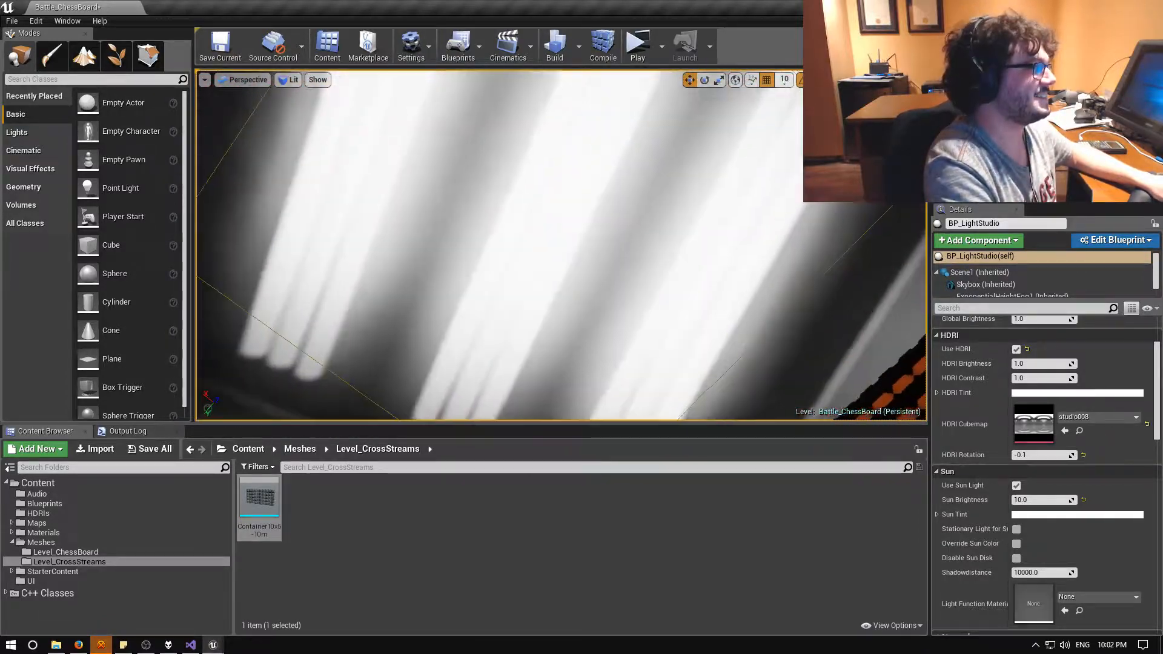
{"action": "right_click_drag", "start_coordinate": [605, 91], "coordinate": [606, 242]}
Set BP_LightStudio's Sun Brightness to 2.
{"action": "scroll", "coordinate": [976, 365], "scroll_direction": "up", "scroll_amount": 2}
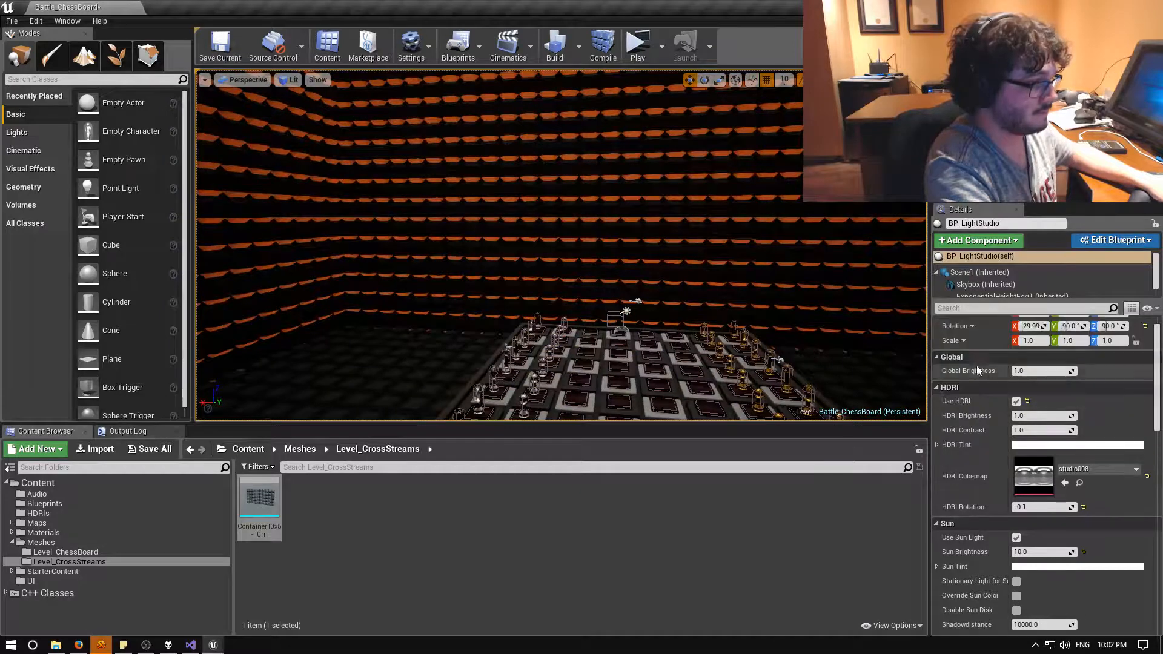
{"action": "scroll", "coordinate": [979, 444], "scroll_direction": "down", "scroll_amount": 1}
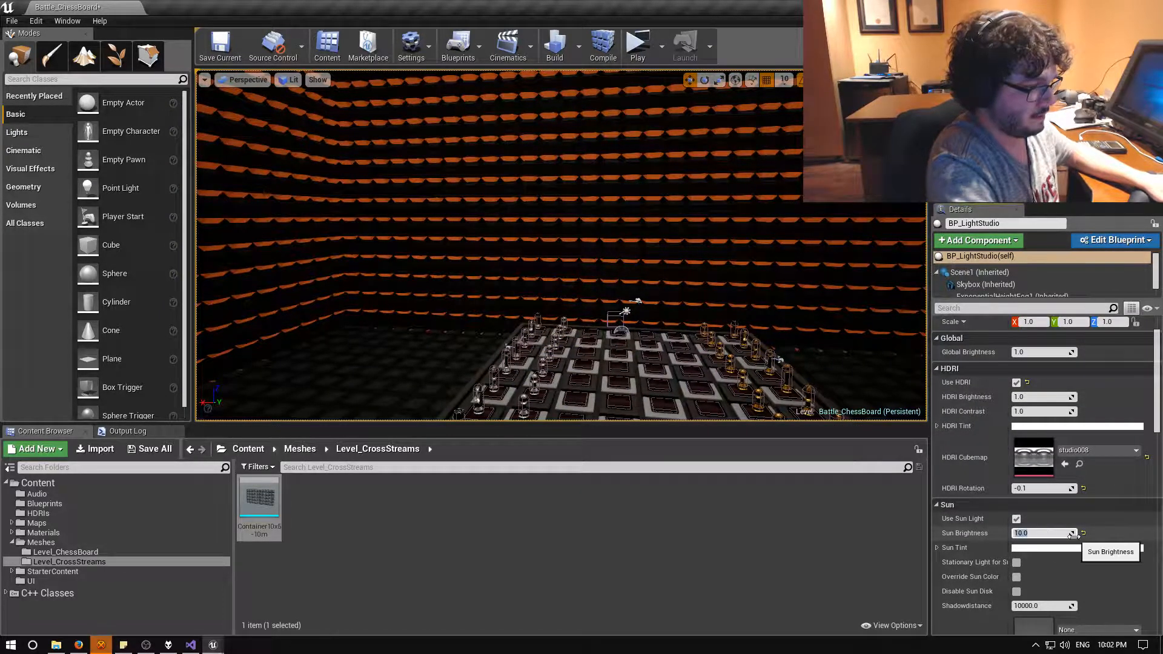
{"action": "type", "text": "2"}
{"action": "key", "text": "Return"}
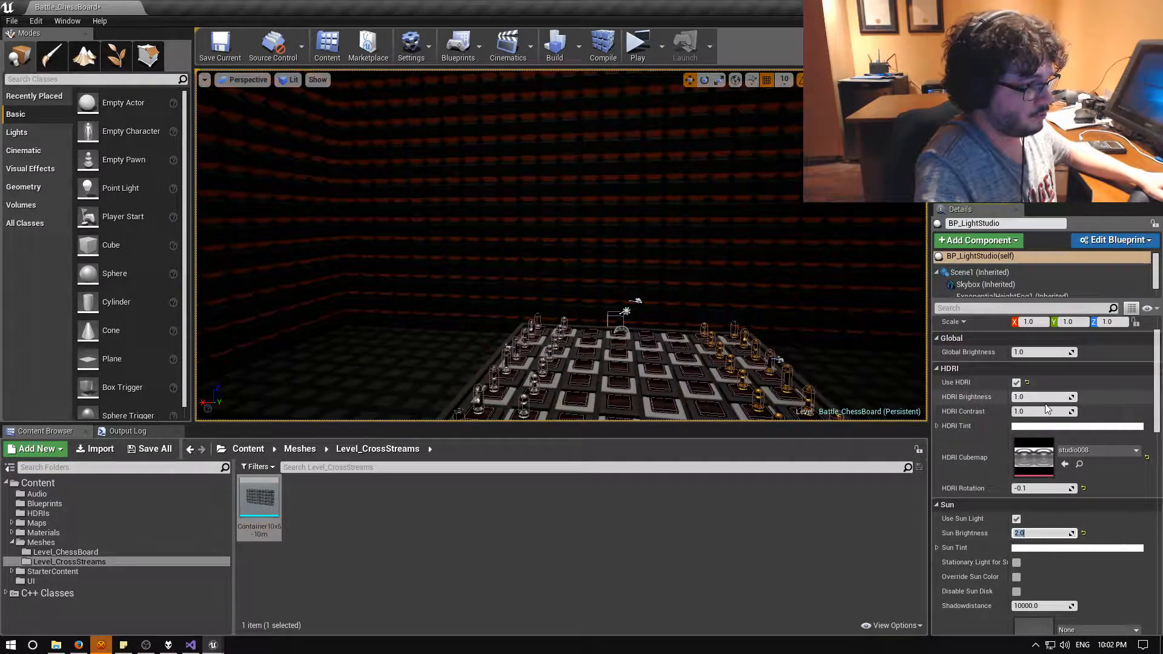
Try an HDRI Brightness of 2 on BP_LightStudio and restore it to 1.
{"action": "left_click", "coordinate": [1040, 397]}
{"action": "type", "text": "2"}
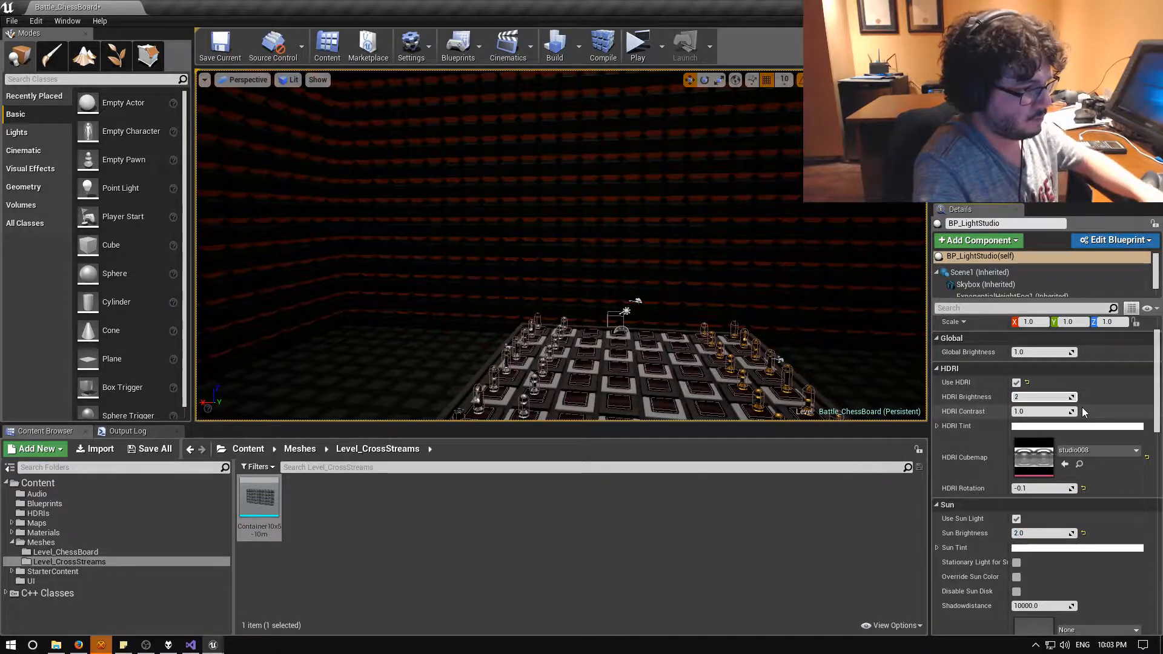
{"action": "key", "text": "Return"}
{"action": "scroll", "coordinate": [980, 461], "scroll_direction": "up", "scroll_amount": 3}
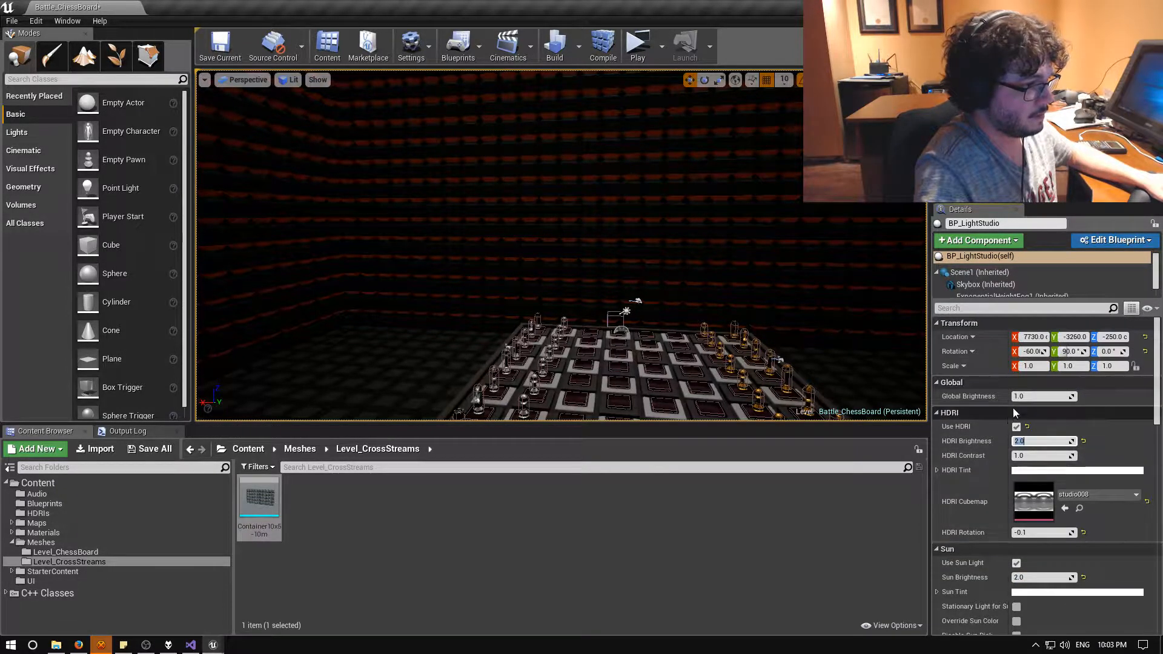
{"action": "type", "text": "1"}
{"action": "key", "text": "Return"}
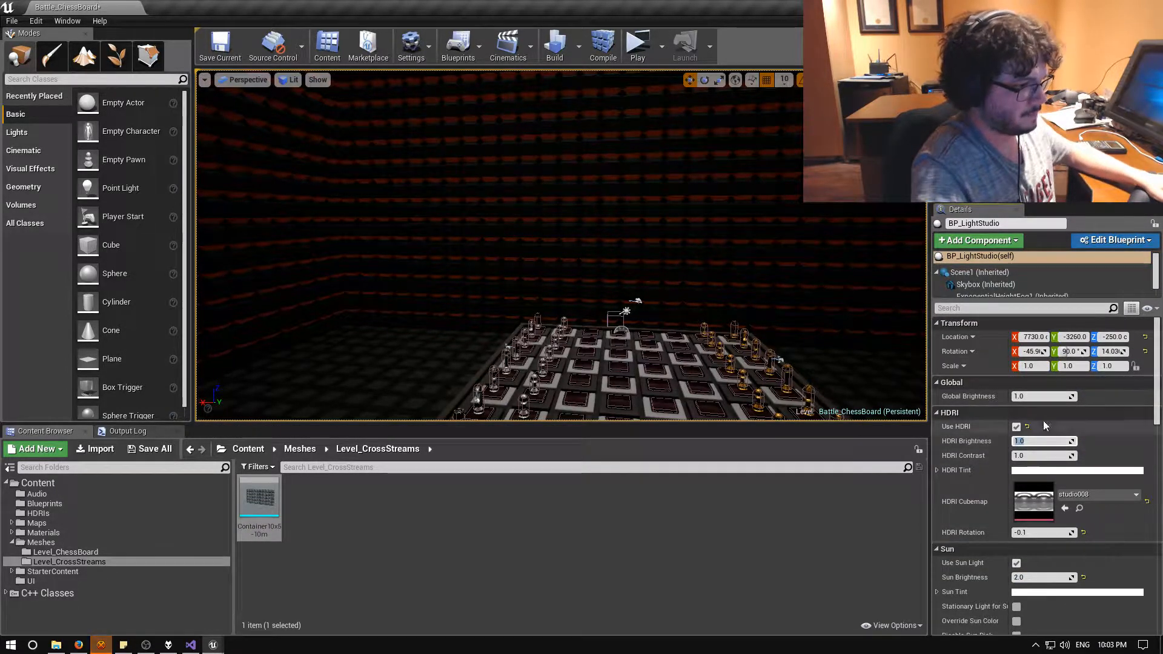
Set BP_LightStudio's Global Brightness to 3 and check the light on the chessboard and floor.
{"action": "left_click", "coordinate": [1046, 396]}
{"action": "type", "text": "3"}
{"action": "key", "text": "Return"}
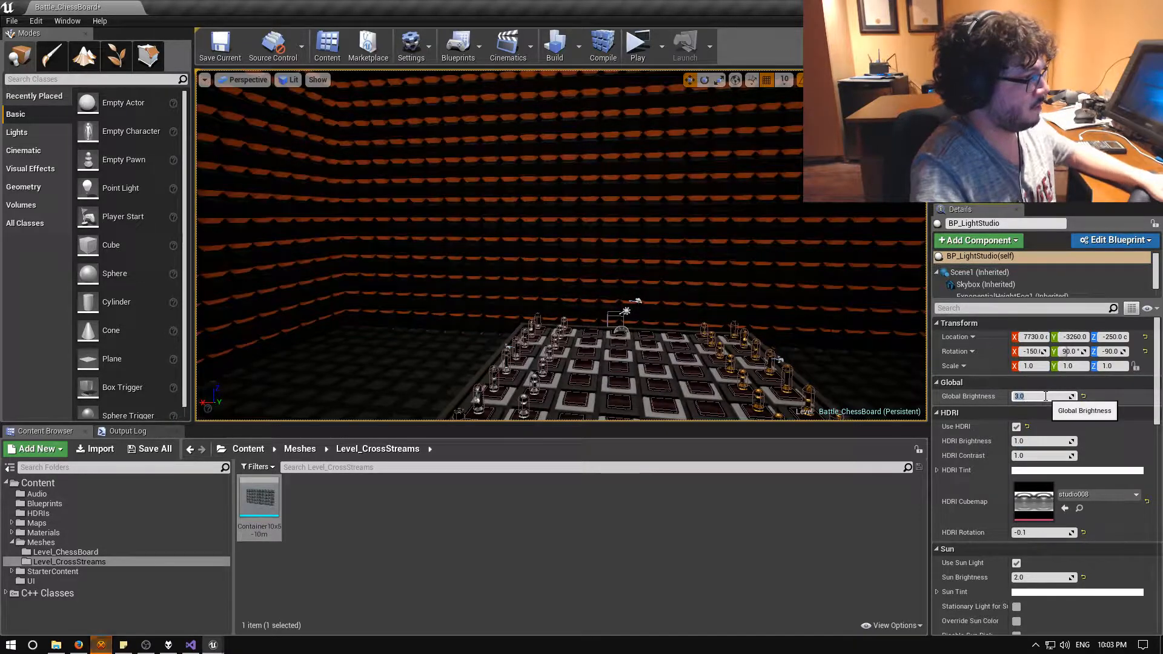
{"action": "right_click_drag", "start_coordinate": [787, 291], "coordinate": [757, 206]}
{"action": "right_click_drag", "start_coordinate": [510, 212], "coordinate": [557, 318]}
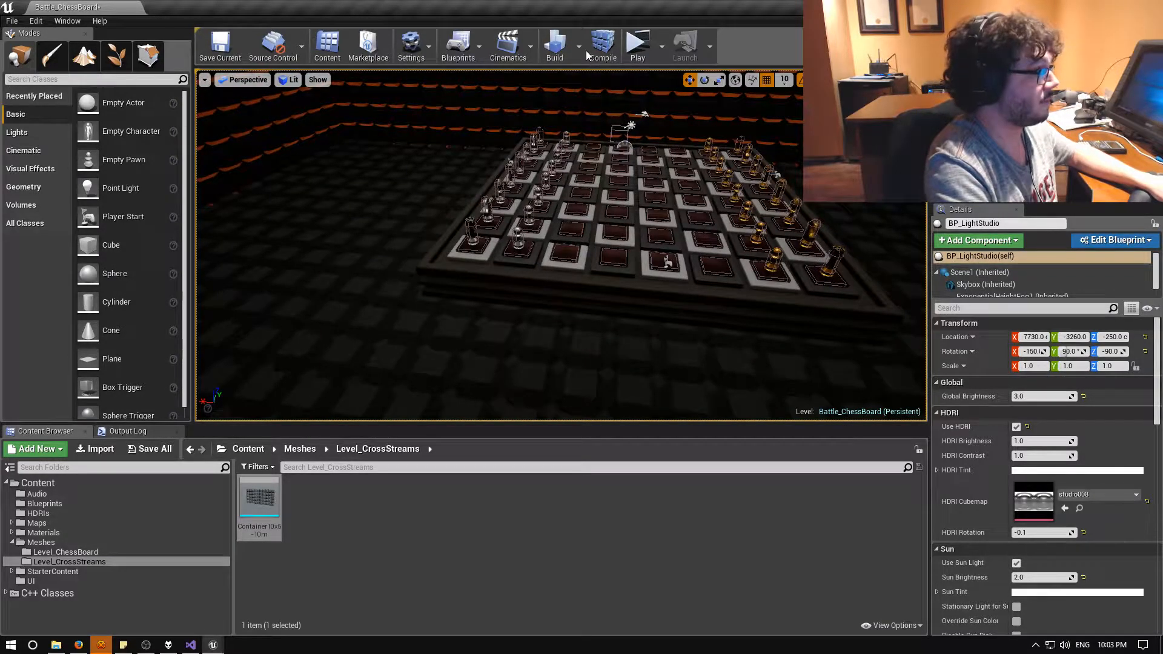
Build the level so its lighting is recalculated with the changed BP_LightStudio settings.
{"action": "left_click", "coordinate": [555, 46]}
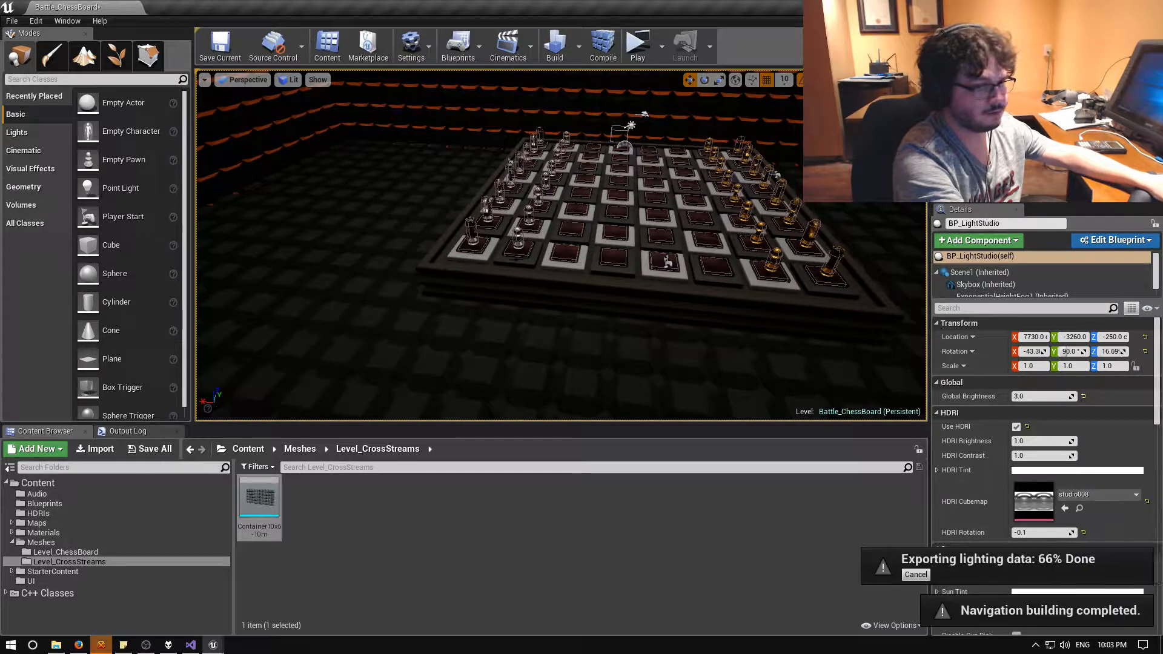
{"action": "right_click_drag", "start_coordinate": [417, 227], "coordinate": [300, 176]}
{"action": "key", "text": "d"}
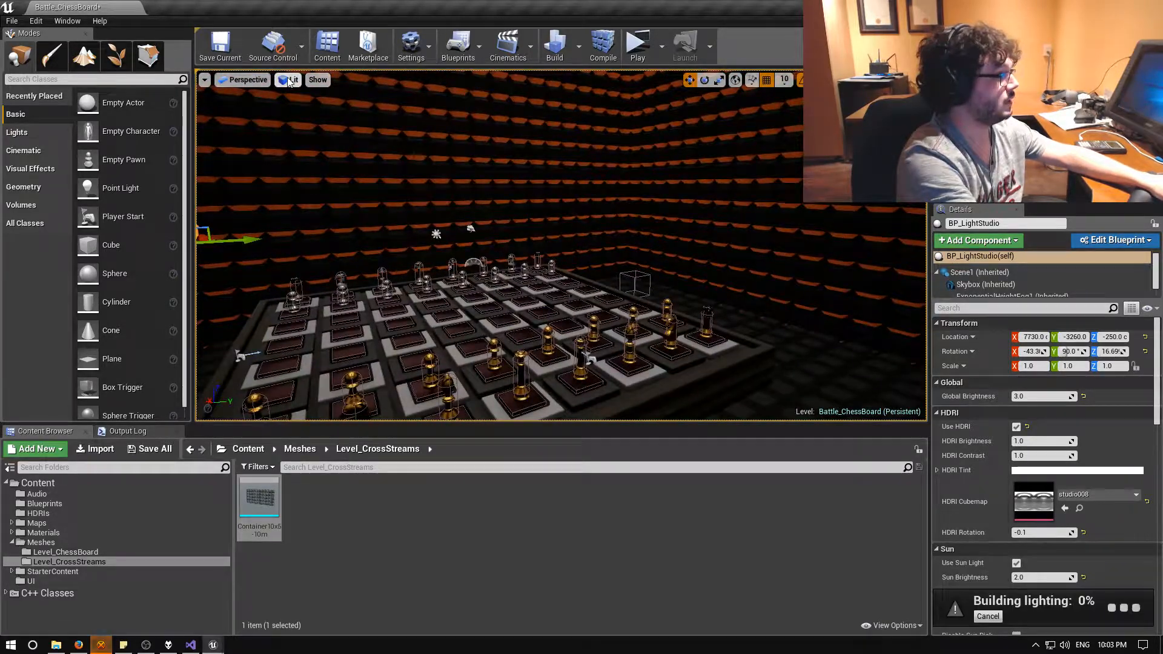
Examine the chessboard, floor and walls in the Lightmap Density view mode and return to the Lit view.
{"action": "left_click", "coordinate": [242, 80]}
{"action": "left_click", "coordinate": [289, 79]}
{"action": "left_click", "coordinate": [289, 79]}
{"action": "mouse_move", "coordinate": [331, 184]}
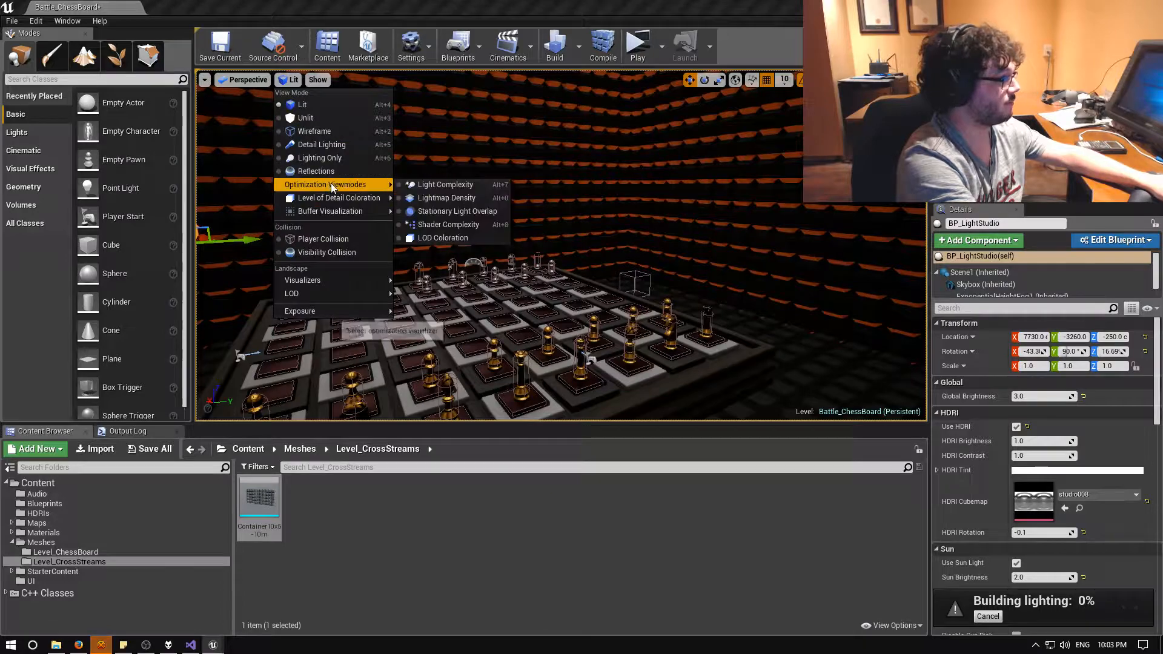
{"action": "left_click", "coordinate": [469, 198]}
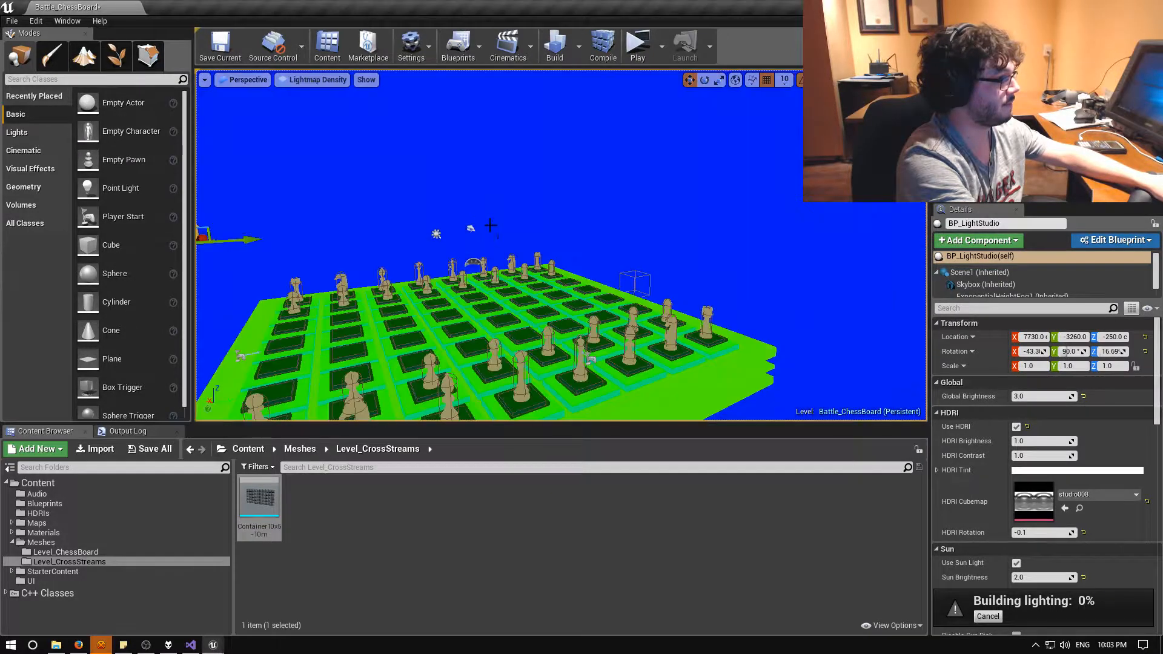
{"action": "right_click_drag", "start_coordinate": [469, 199], "coordinate": [469, 198]}
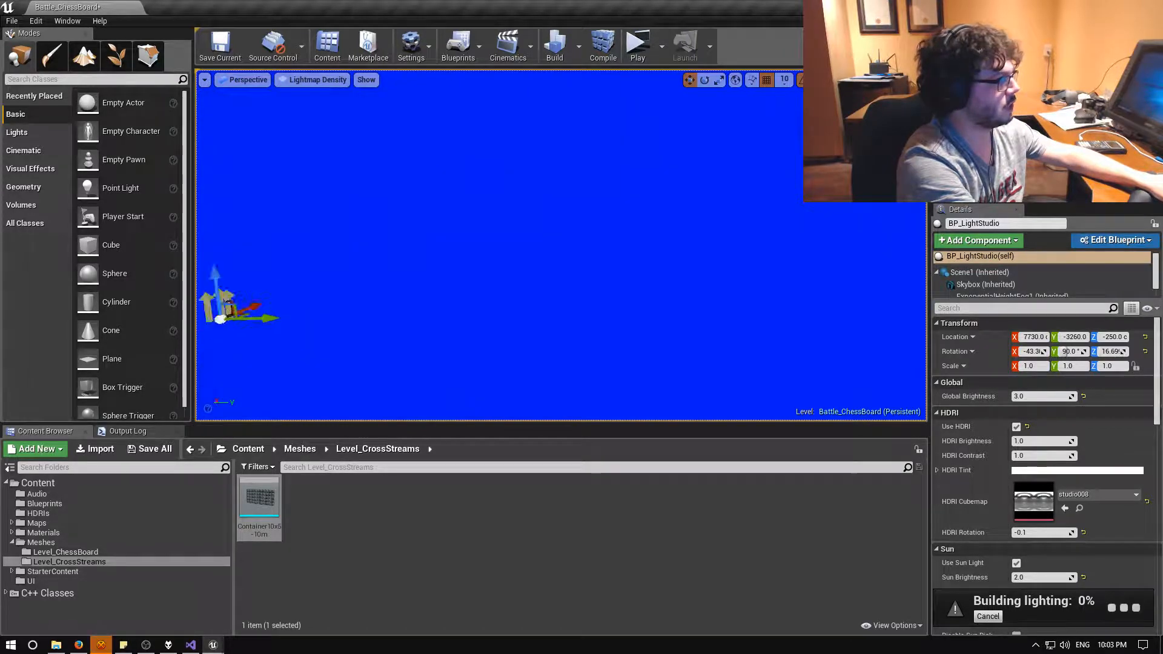
{"action": "right_click_drag", "start_coordinate": [469, 199], "coordinate": [469, 198]}
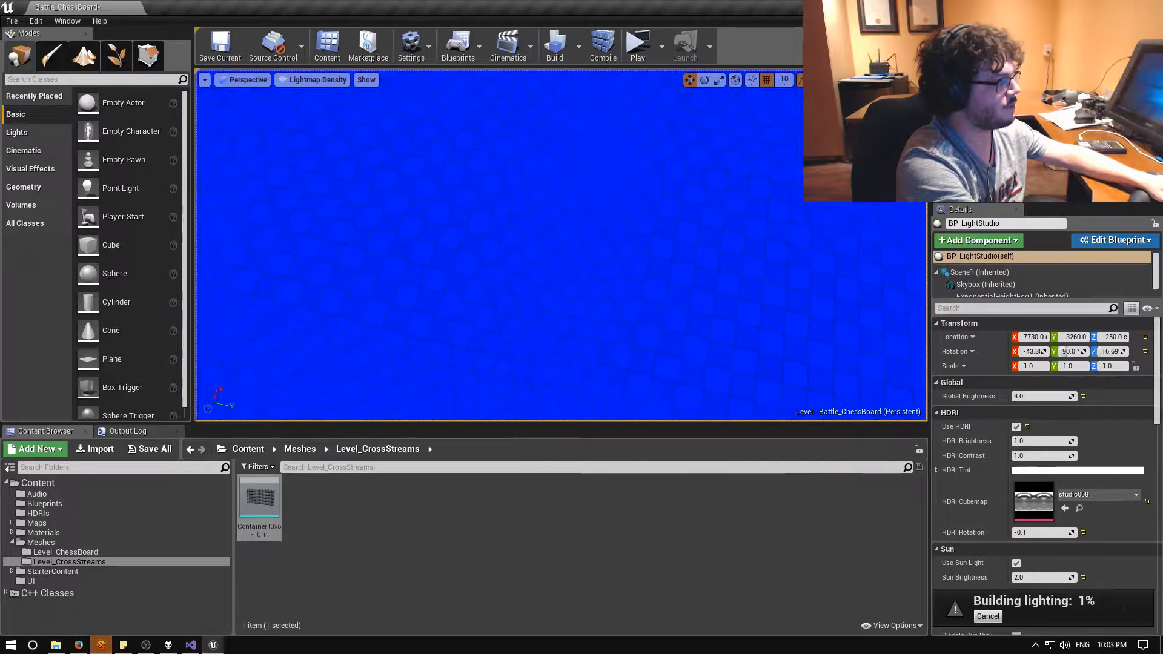
{"action": "right_click_drag", "start_coordinate": [671, 201], "coordinate": [671, 201]}
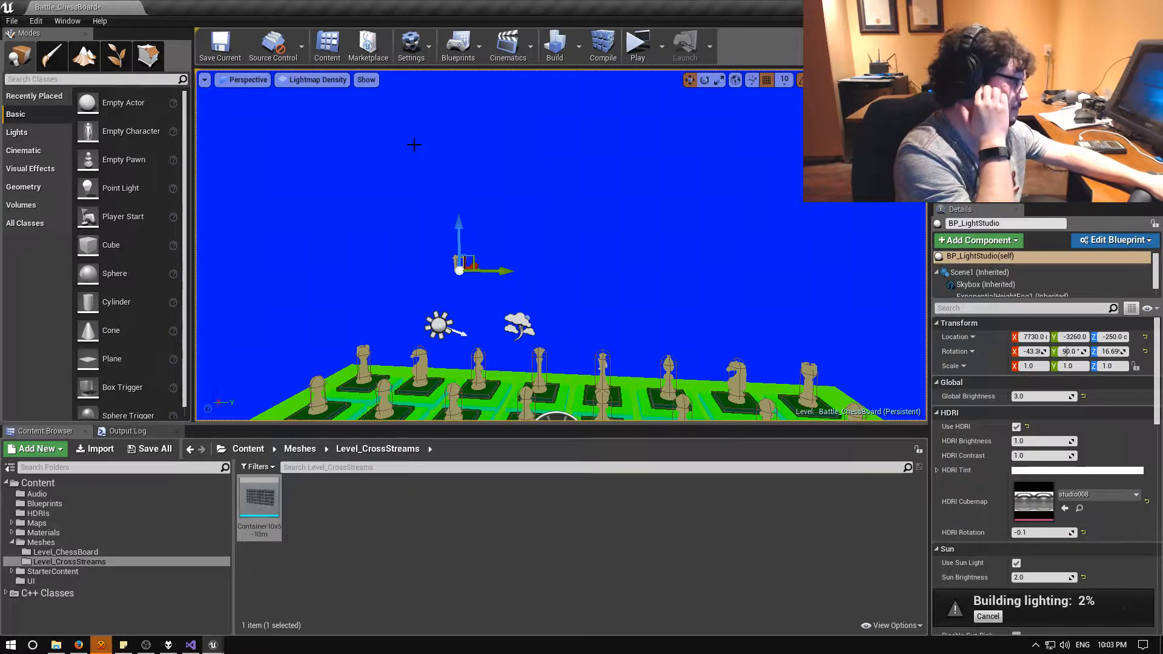
{"action": "left_click", "coordinate": [313, 79]}
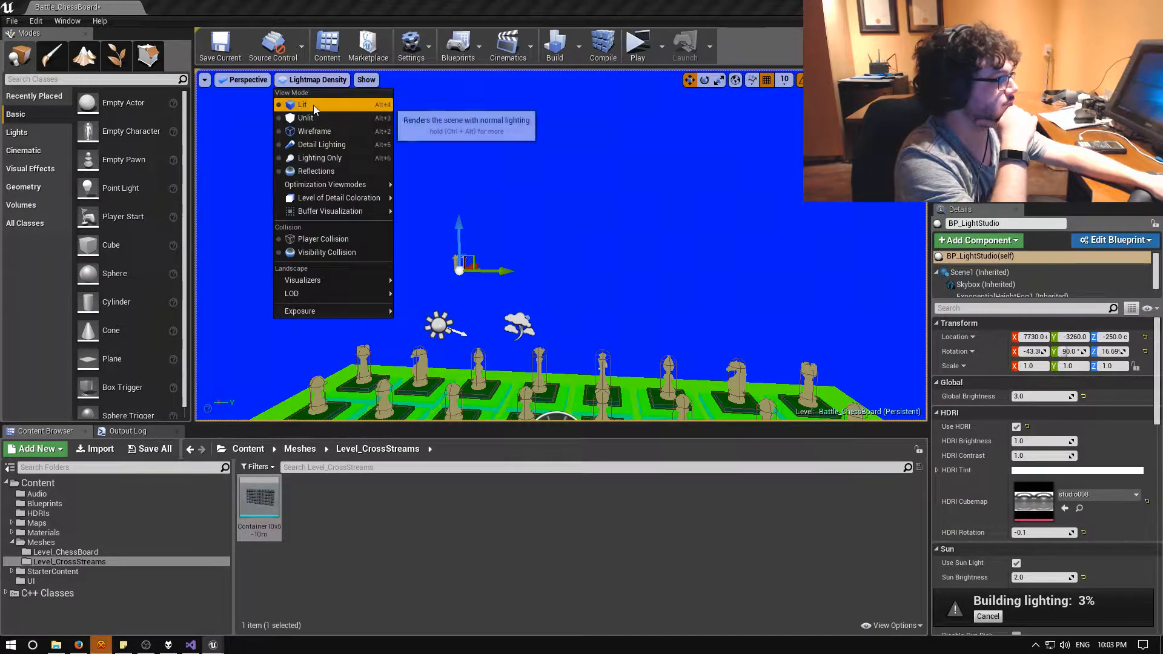
{"action": "left_click", "coordinate": [314, 107]}
{"action": "right_click_drag", "start_coordinate": [315, 107], "coordinate": [314, 108]}
{"action": "key", "text": "s"}
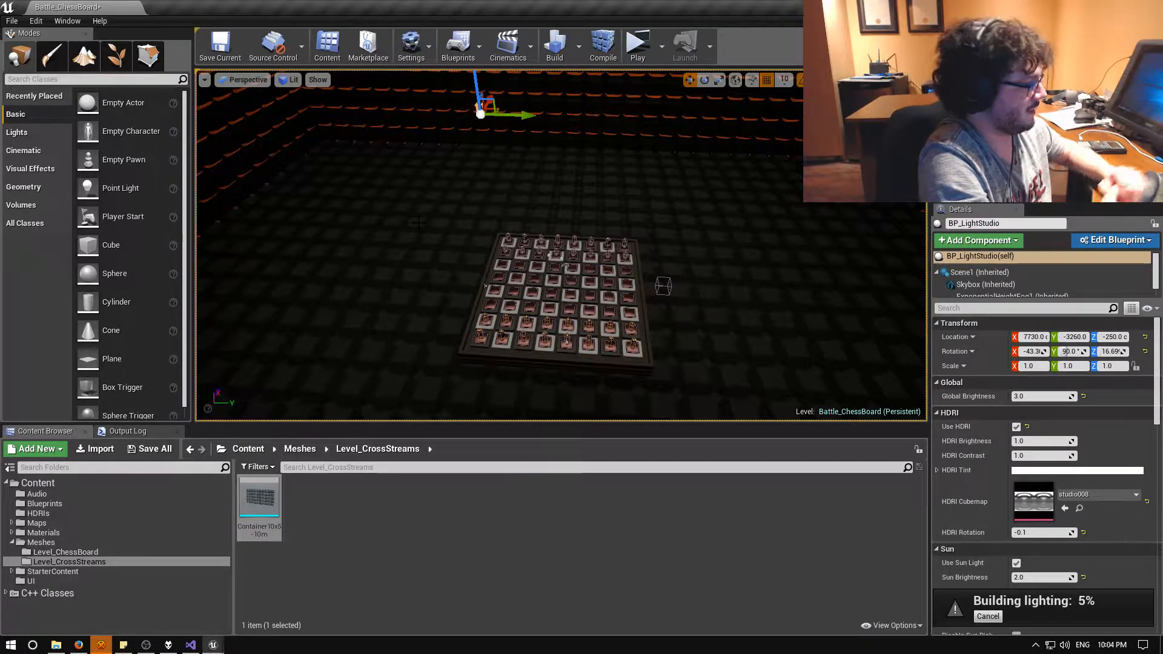
Switch to Firefox and open humblebundle.com in a new tab.
{"action": "left_click", "coordinate": [80, 651]}
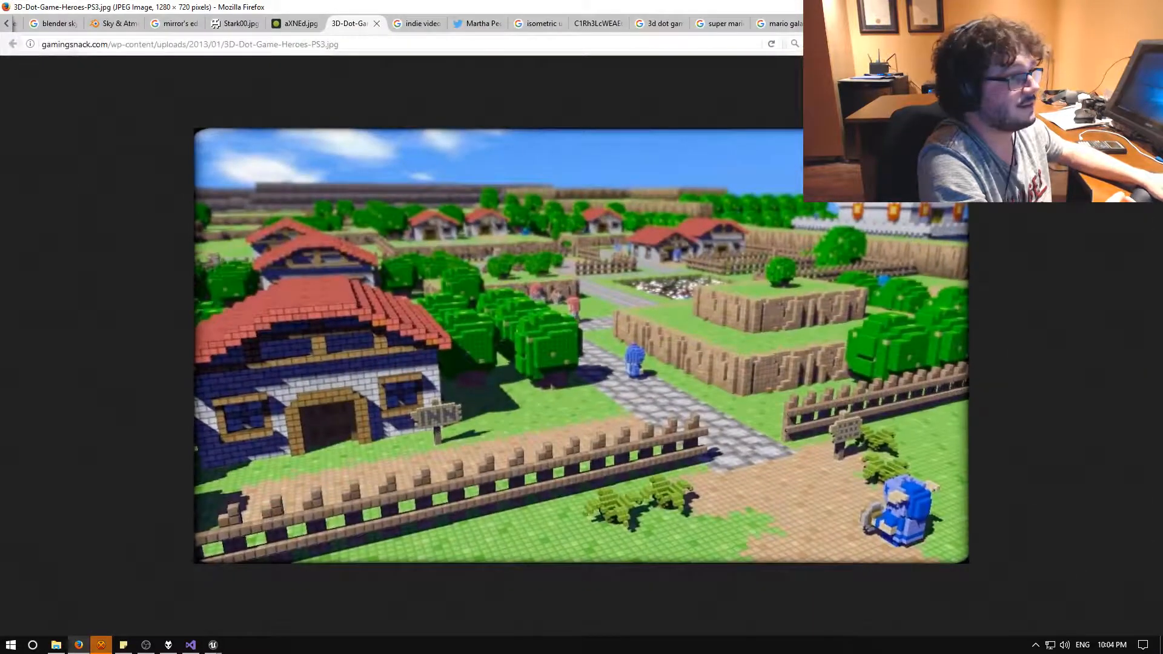
{"action": "key", "text": "ctrl+t"}
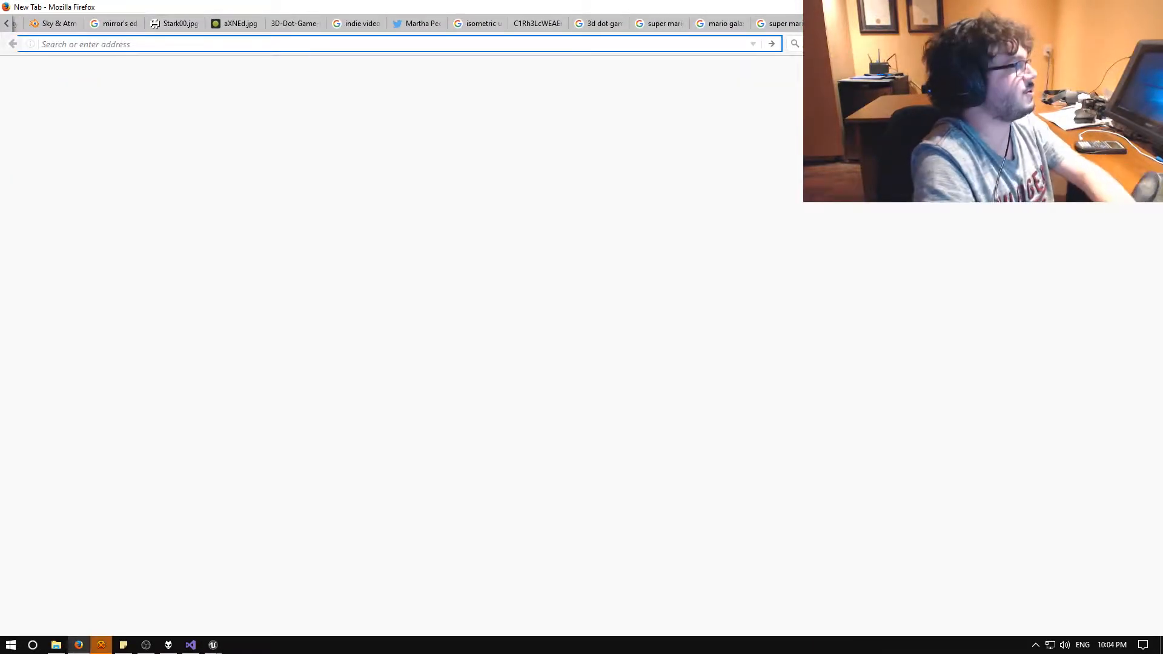
{"action": "type", "text": "humblebundle.com/"}
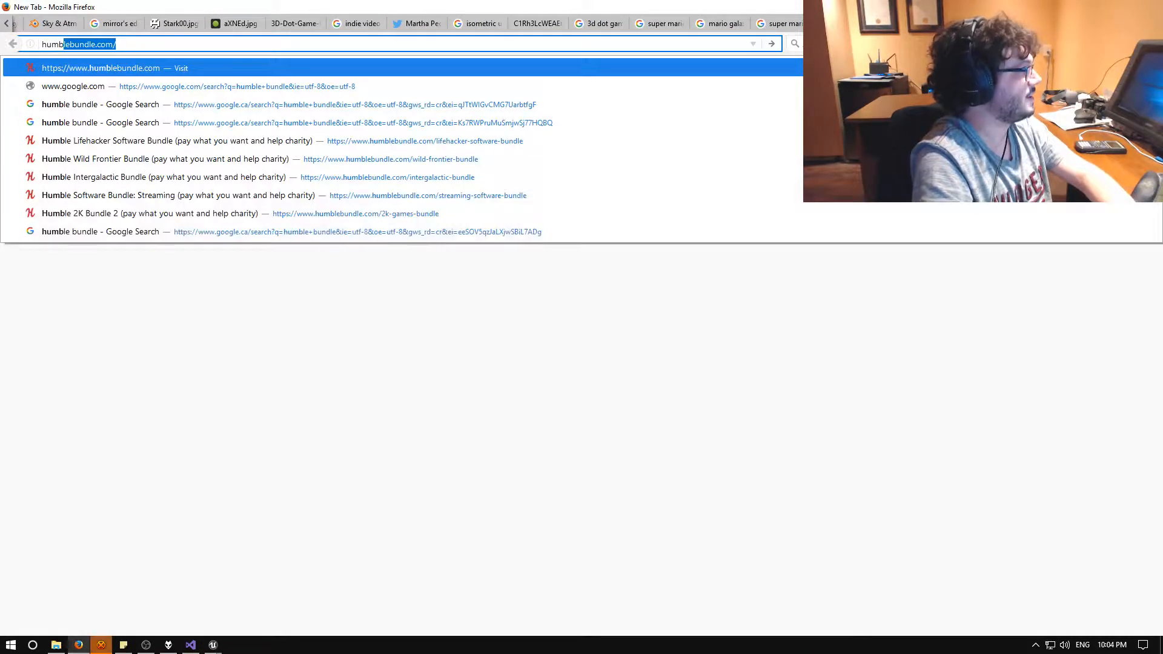
{"action": "key", "text": "Return"}
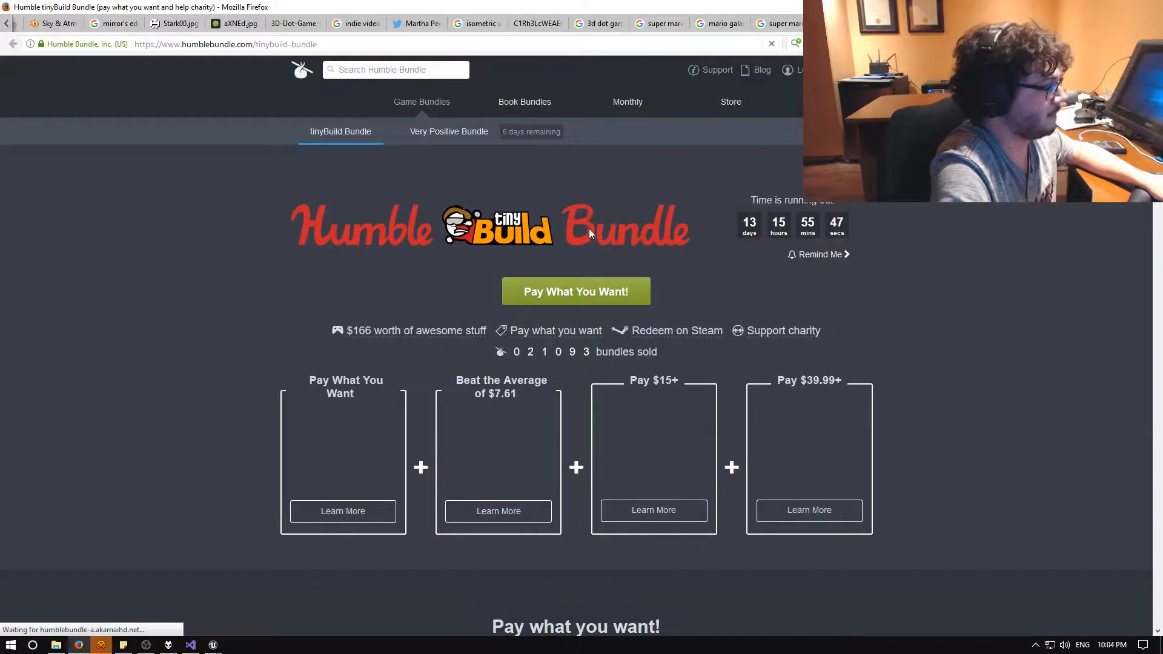
Look through the games offered in each payment tier of the Humble tinyBuild Bundle.
{"action": "scroll", "coordinate": [611, 230], "scroll_direction": "down", "scroll_amount": 1}
{"action": "scroll", "coordinate": [251, 218], "scroll_direction": "down", "scroll_amount": 5}
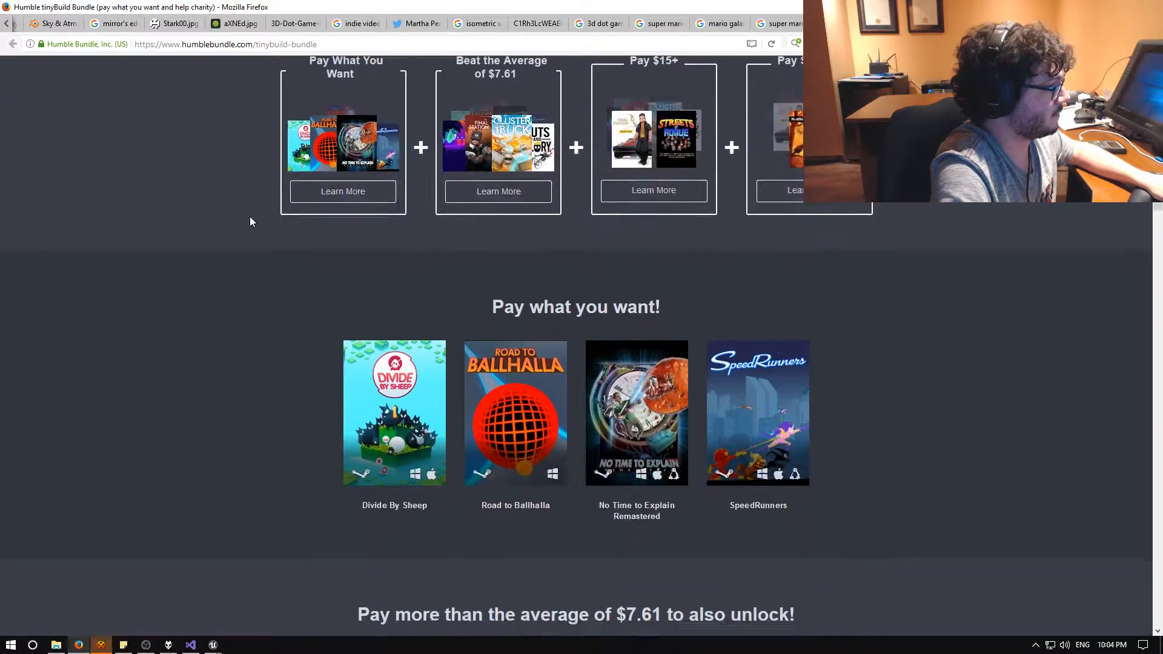
{"action": "scroll", "coordinate": [287, 209], "scroll_direction": "down", "scroll_amount": 1}
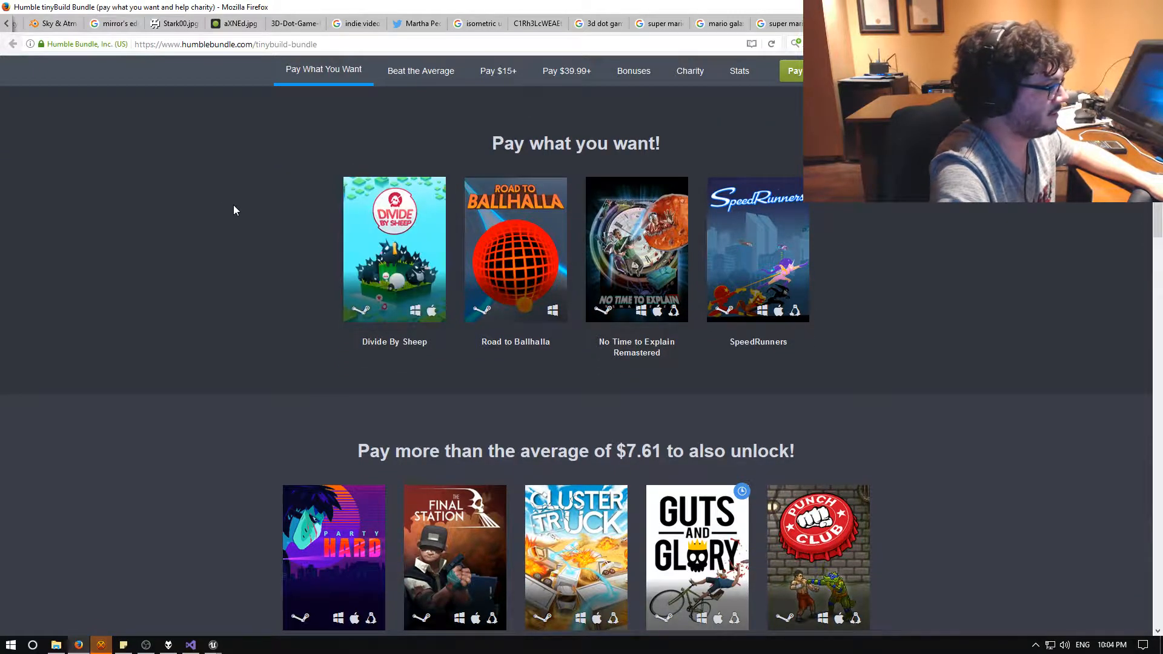
{"action": "scroll", "coordinate": [235, 211], "scroll_direction": "down", "scroll_amount": 1}
{"action": "scroll", "coordinate": [234, 206], "scroll_direction": "down", "scroll_amount": 3}
{"action": "scroll", "coordinate": [234, 206], "scroll_direction": "up", "scroll_amount": 5}
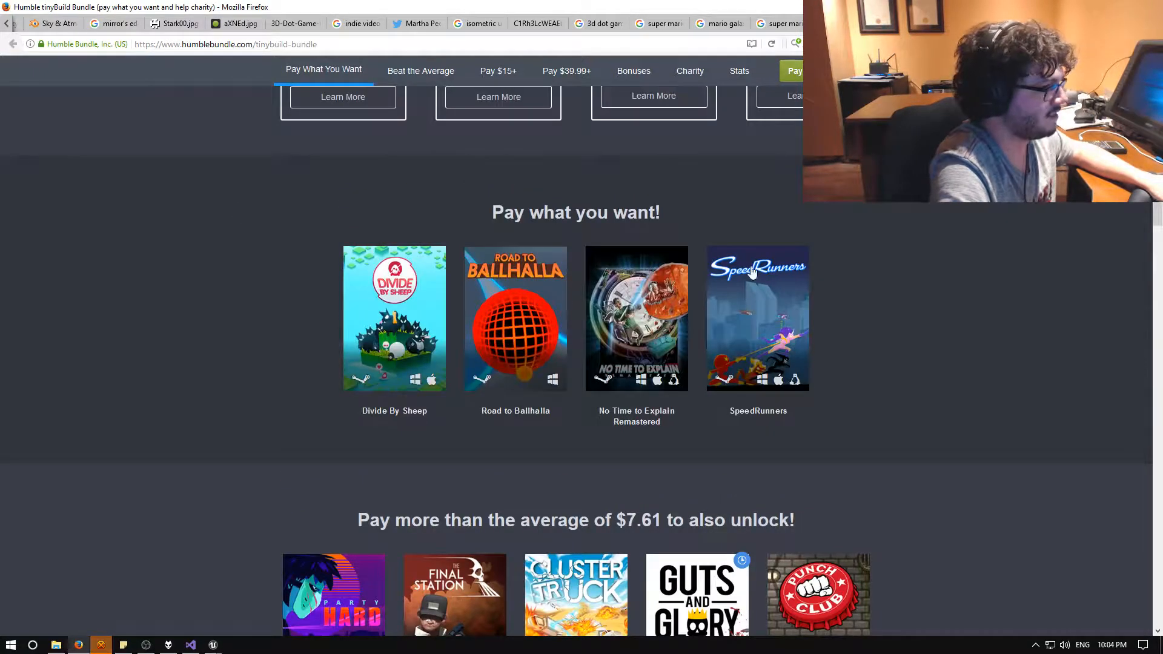
{"action": "scroll", "coordinate": [265, 287], "scroll_direction": "down", "scroll_amount": 4}
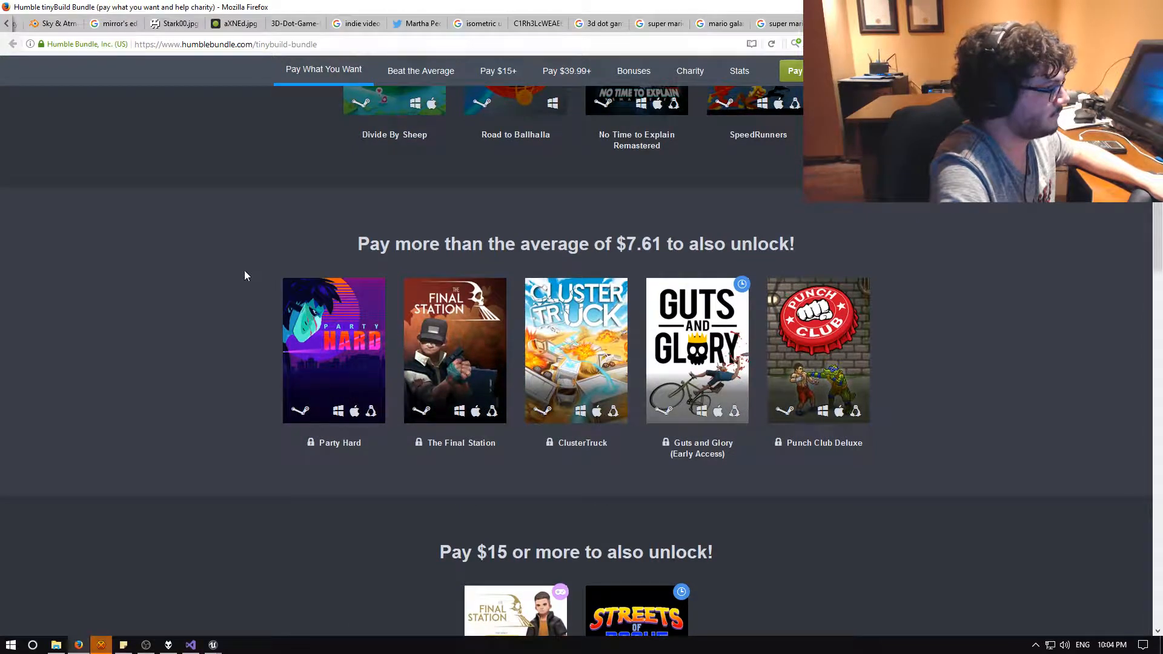
{"action": "scroll", "coordinate": [244, 276], "scroll_direction": "down", "scroll_amount": 1}
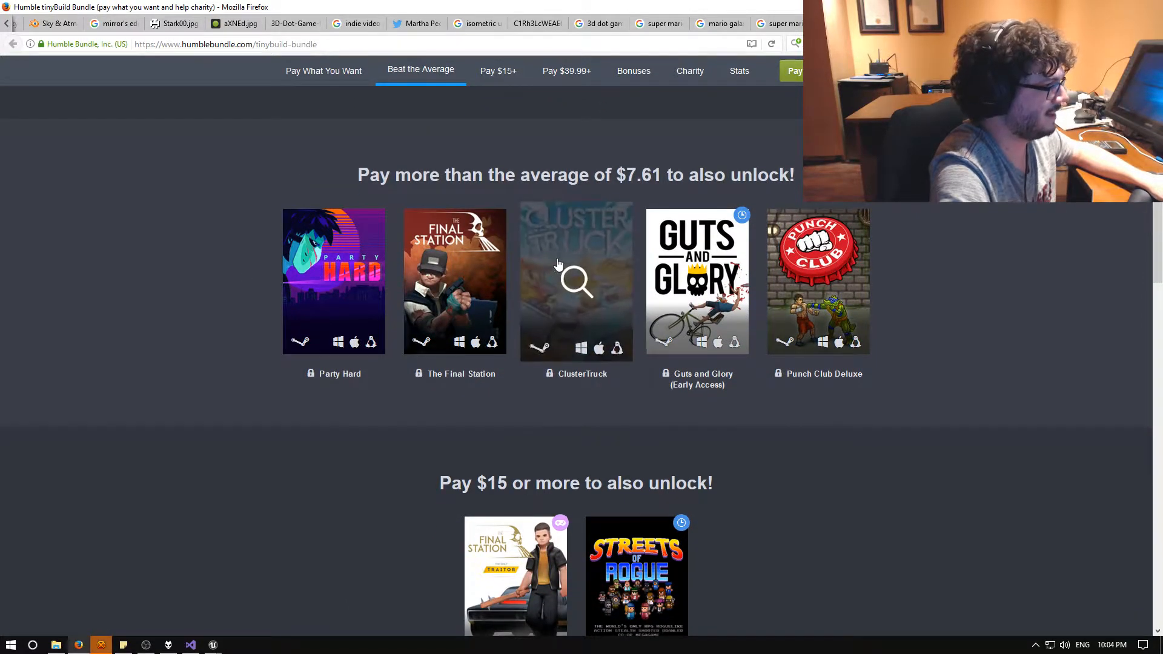
Compare the games across the payment tiers of the Humble tinyBuild Bundle, from pay-what-you-want to the $39.99 pre-order.
{"action": "scroll", "coordinate": [275, 318], "scroll_direction": "down", "scroll_amount": 4}
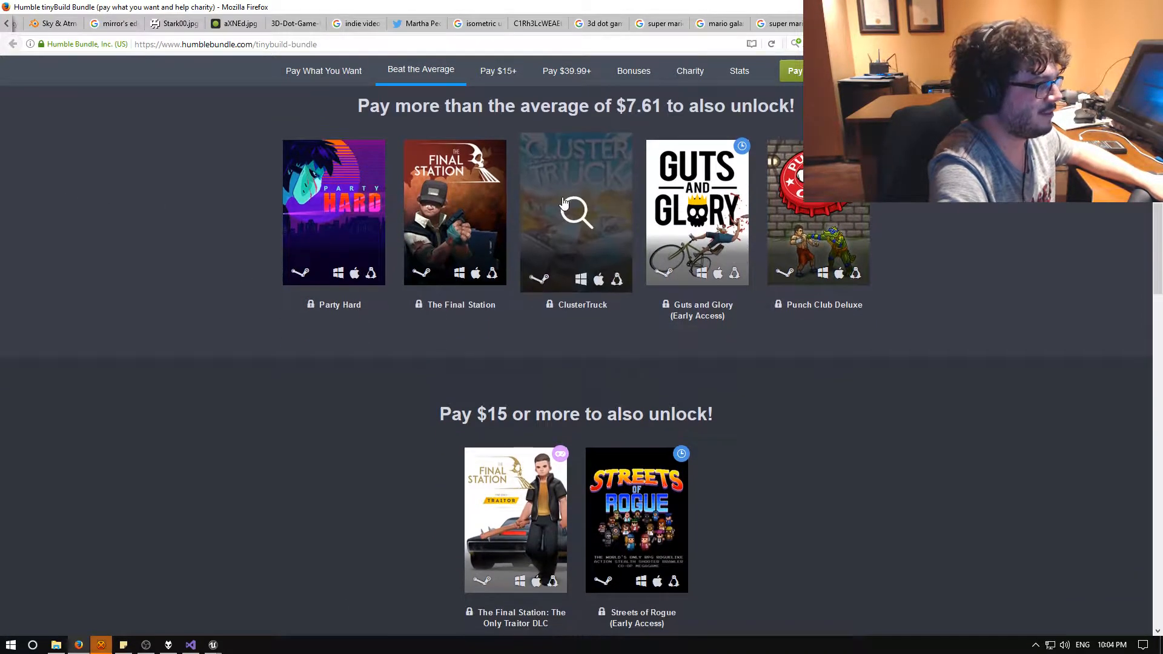
{"action": "scroll", "coordinate": [285, 319], "scroll_direction": "up", "scroll_amount": 3}
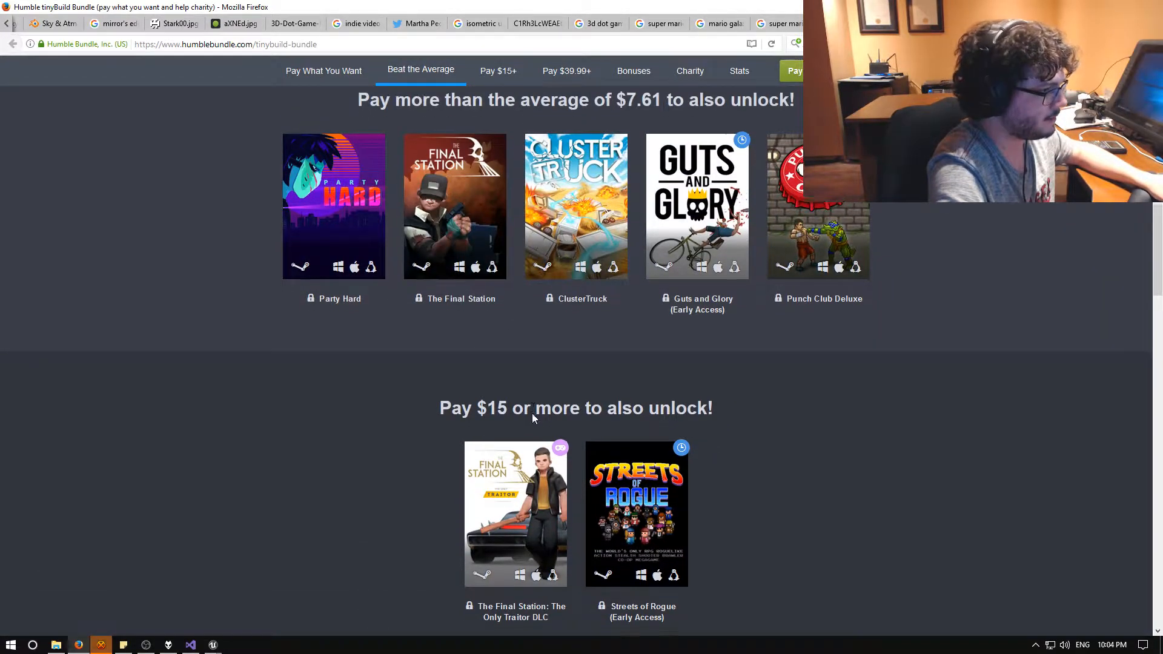
{"action": "scroll", "coordinate": [402, 413], "scroll_direction": "down", "scroll_amount": 1}
{"action": "scroll", "coordinate": [401, 412], "scroll_direction": "up", "scroll_amount": 10}
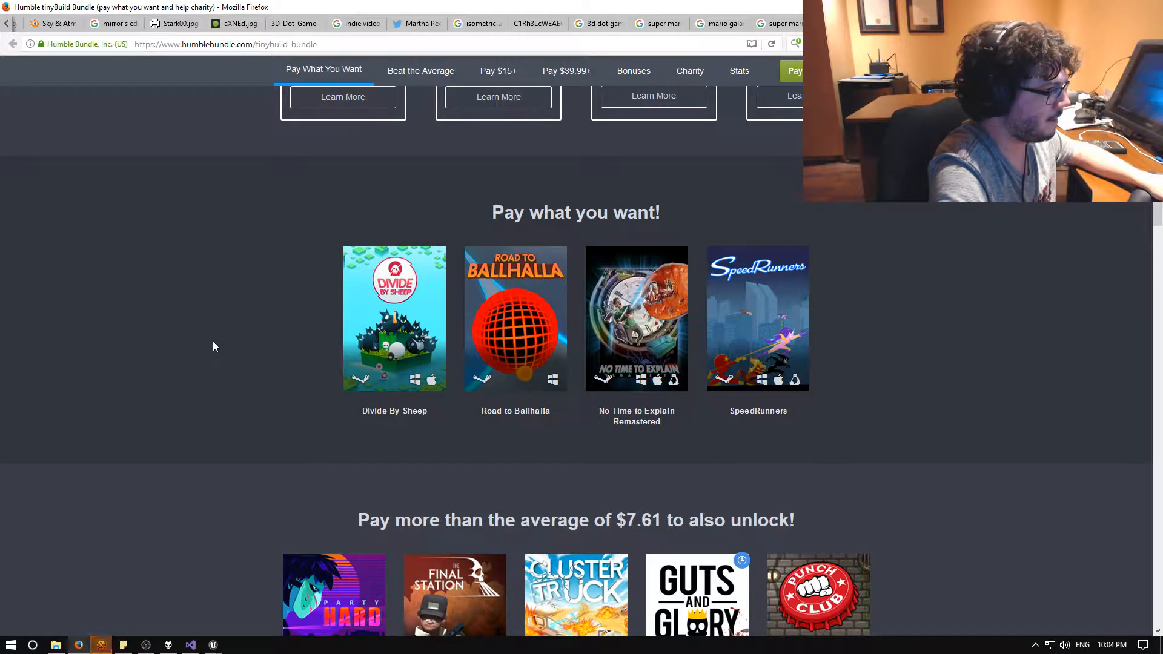
{"action": "scroll", "coordinate": [217, 346], "scroll_direction": "up", "scroll_amount": 7}
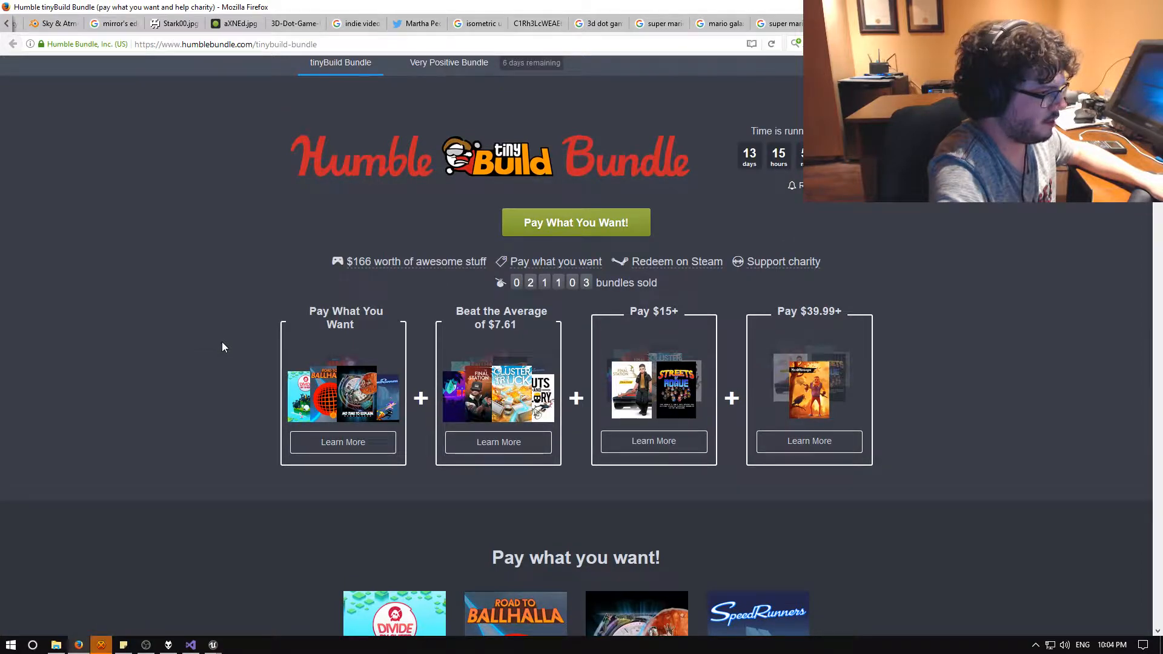
{"action": "scroll", "coordinate": [224, 344], "scroll_direction": "down", "scroll_amount": 20}
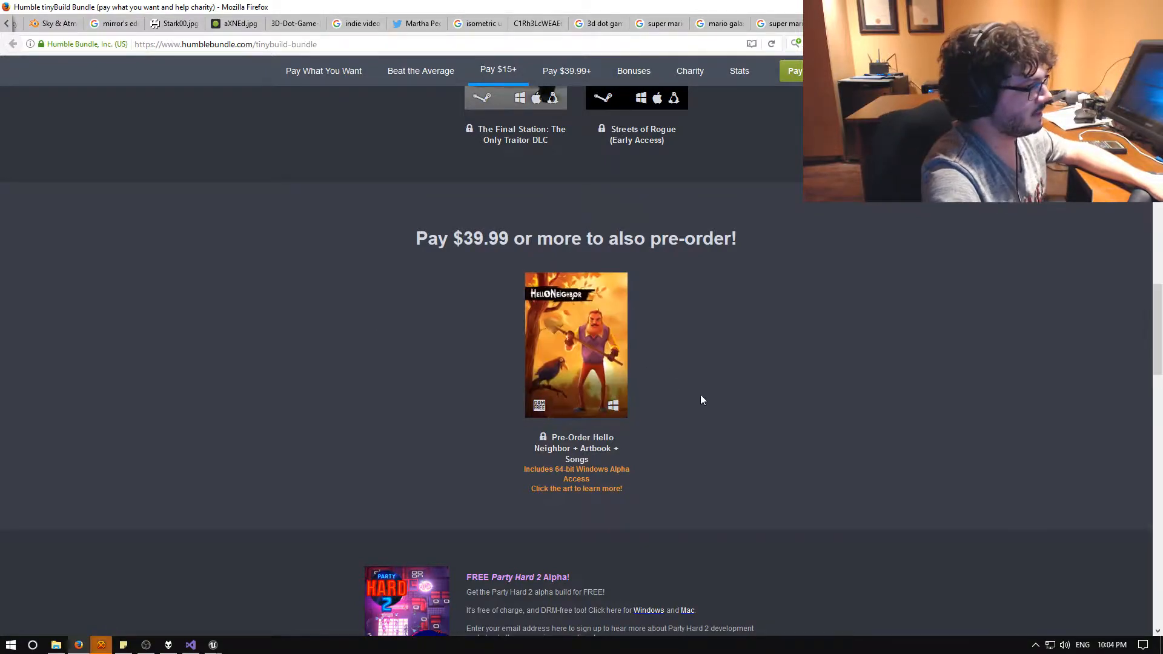
{"action": "scroll", "coordinate": [744, 391], "scroll_direction": "up", "scroll_amount": 20}
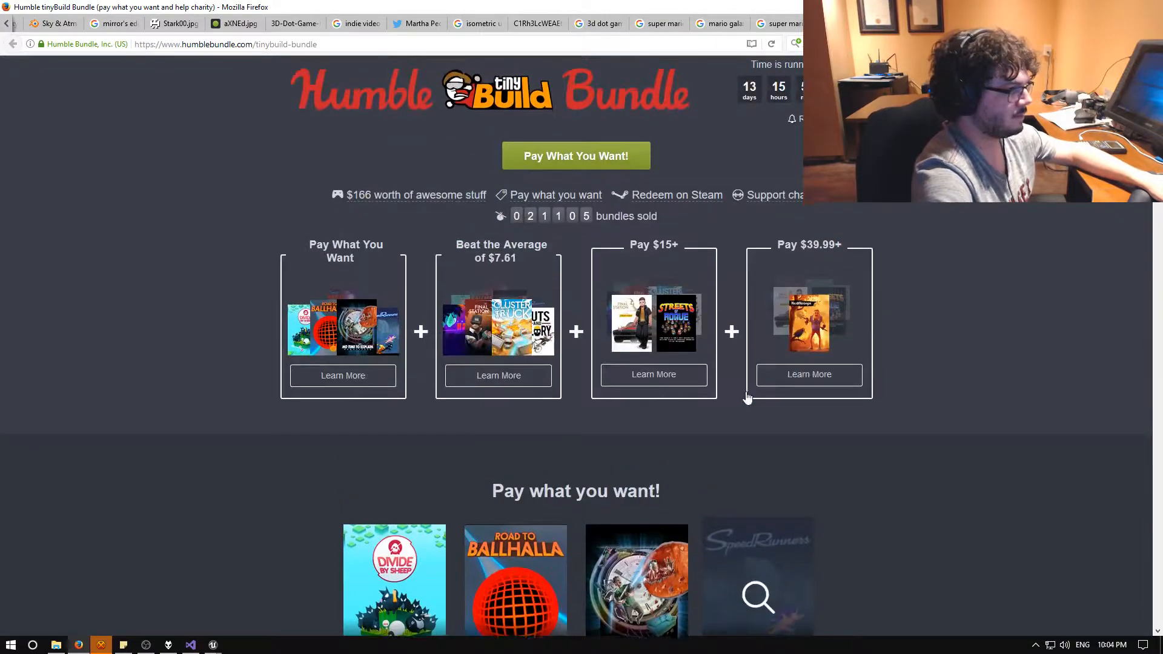
{"action": "scroll", "coordinate": [747, 397], "scroll_direction": "up", "scroll_amount": 2}
Switch to the Unreal Editor and check the chessboard and surrounding floor during the lighting build.
{"action": "left_click", "coordinate": [1106, 24]}
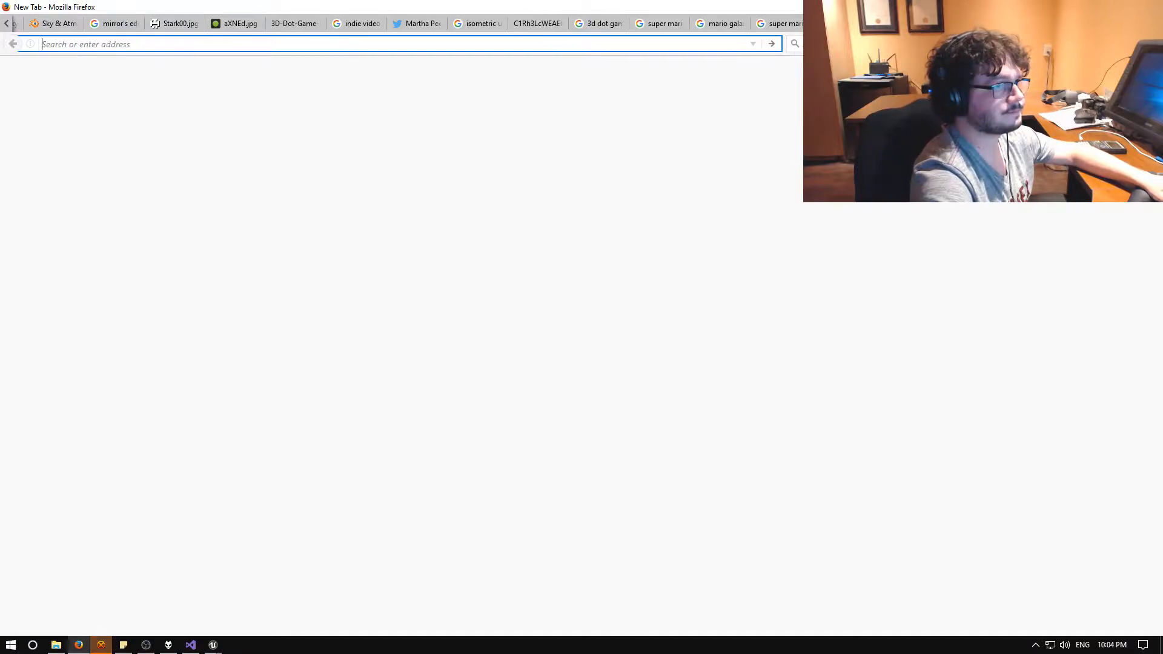
{"action": "left_click", "coordinate": [1093, 7]}
{"action": "right_click_drag", "start_coordinate": [560, 246], "coordinate": [594, 194]}
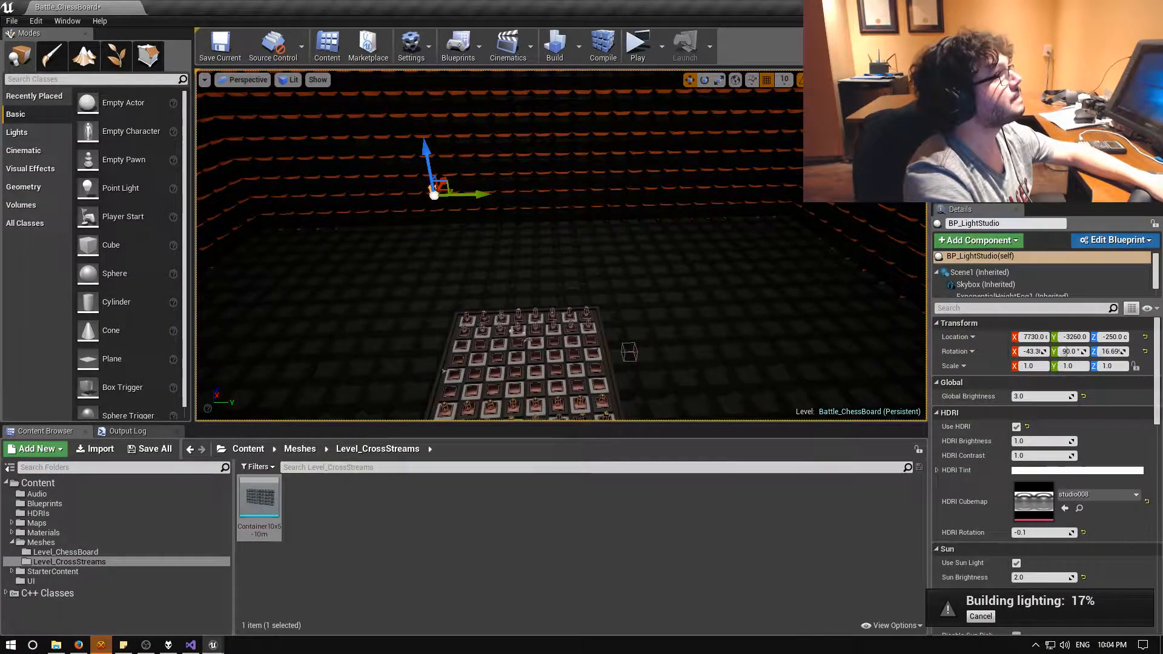
{"action": "right_click_drag", "start_coordinate": [560, 246], "coordinate": [418, 346]}
Switch back to Firefox and review the pre-order tier, bonuses and supported charities of the Humble tinyBuild Bundle.
{"action": "left_click", "coordinate": [78, 645]}
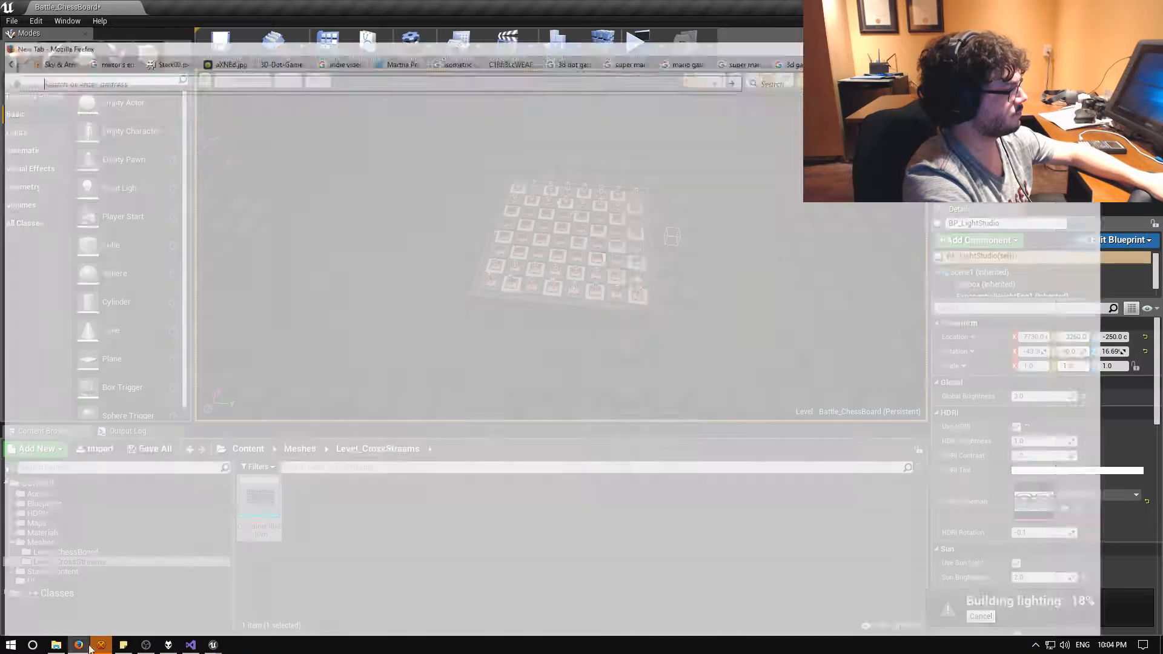
{"action": "left_click", "coordinate": [1023, 24]}
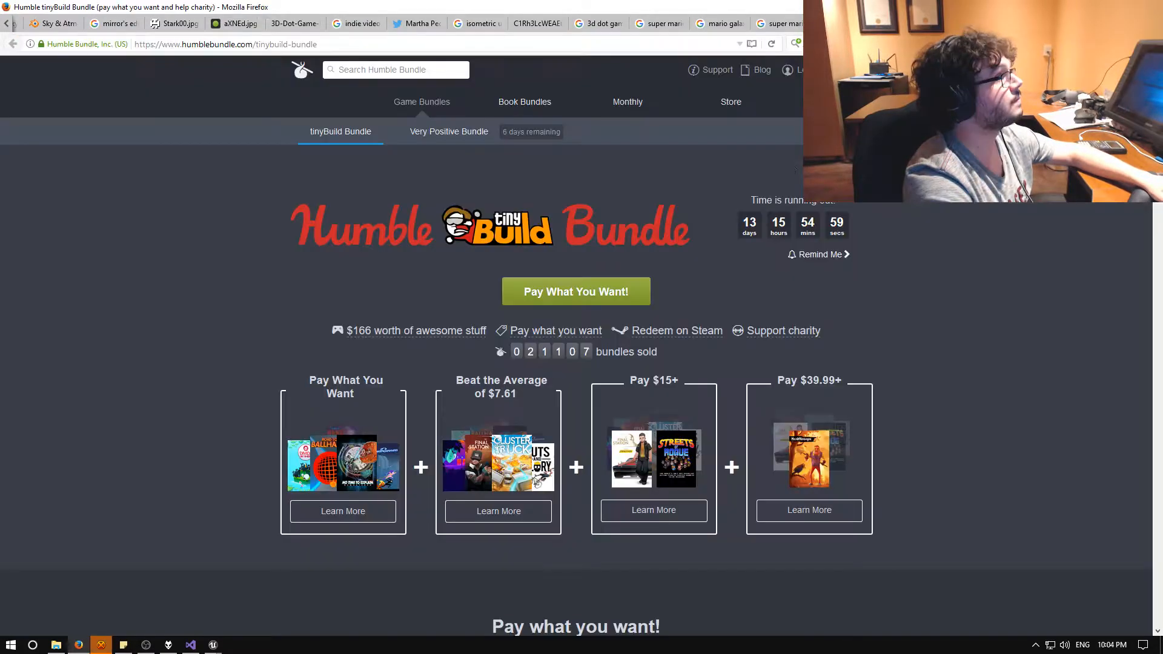
{"action": "scroll", "coordinate": [827, 261], "scroll_direction": "down", "scroll_amount": 14}
{"action": "scroll", "coordinate": [828, 262], "scroll_direction": "down", "scroll_amount": 8}
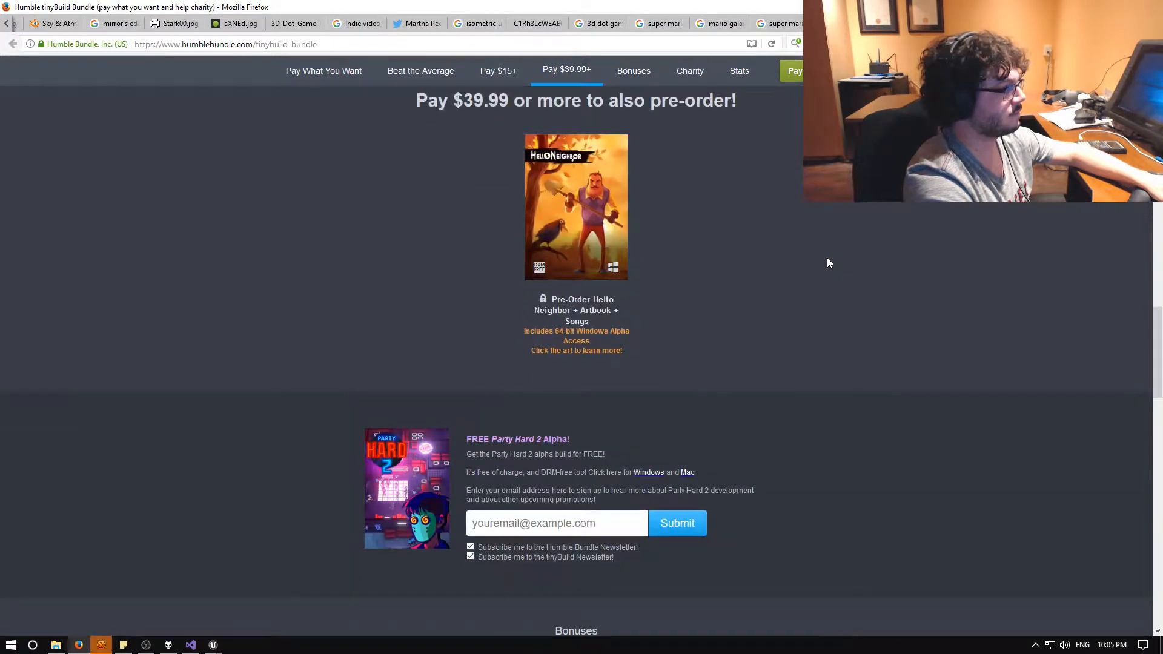
{"action": "scroll", "coordinate": [830, 263], "scroll_direction": "down", "scroll_amount": 3}
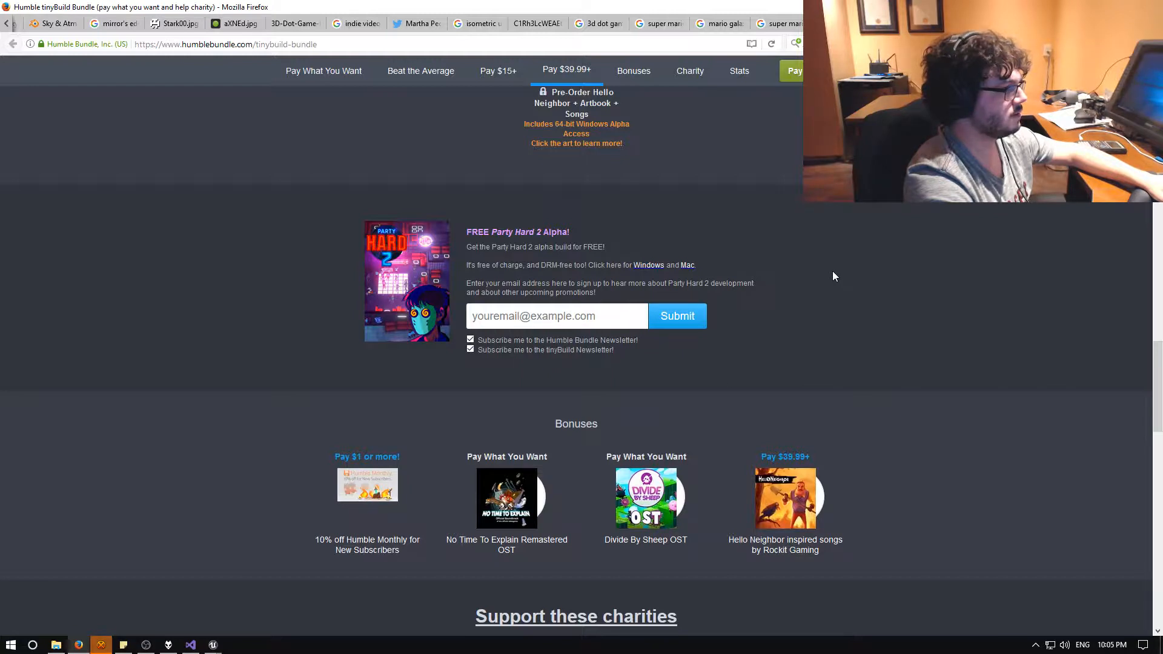
{"action": "scroll", "coordinate": [832, 272], "scroll_direction": "down", "scroll_amount": 3}
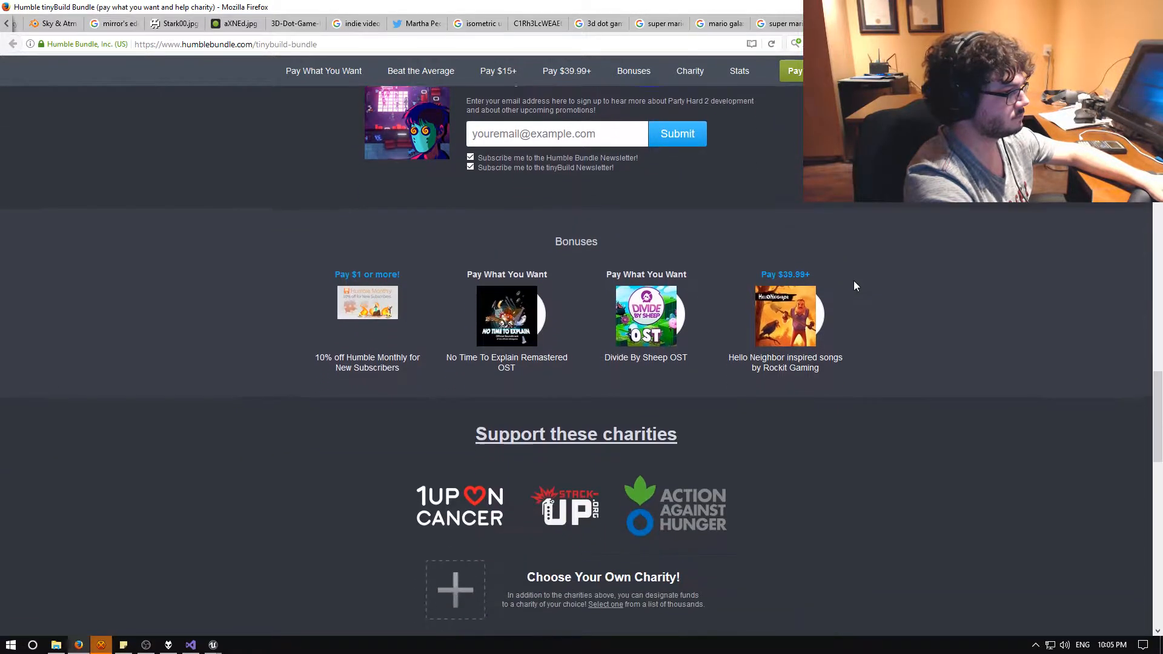
{"action": "scroll", "coordinate": [245, 294], "scroll_direction": "down", "scroll_amount": 5}
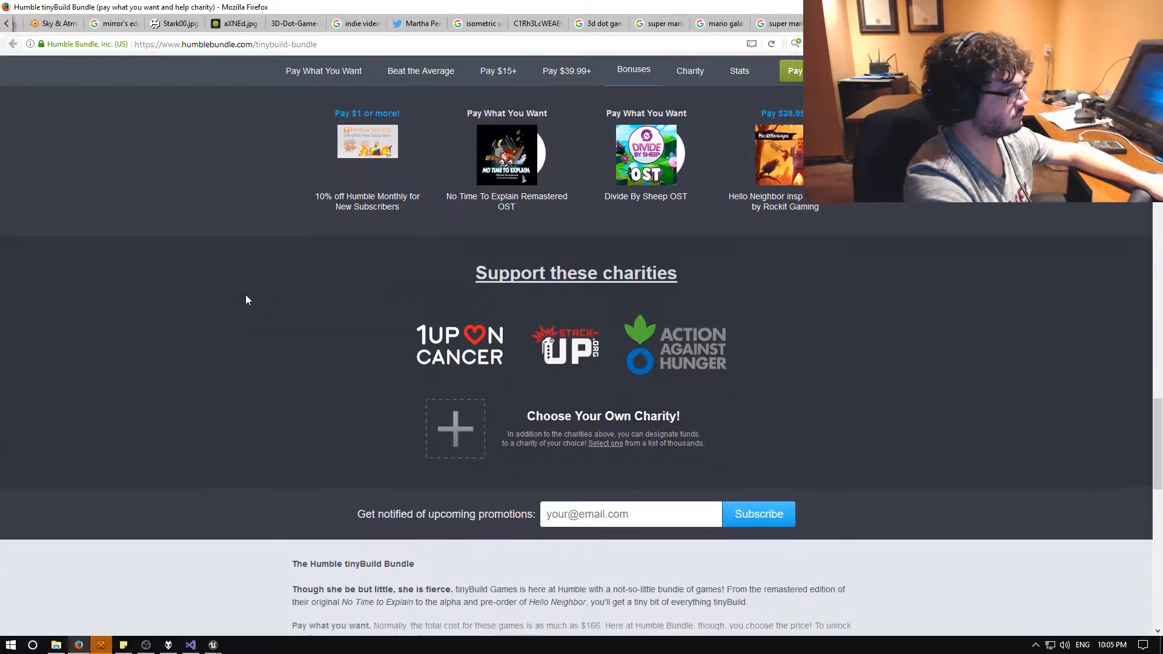
{"action": "scroll", "coordinate": [259, 305], "scroll_direction": "up", "scroll_amount": 12}
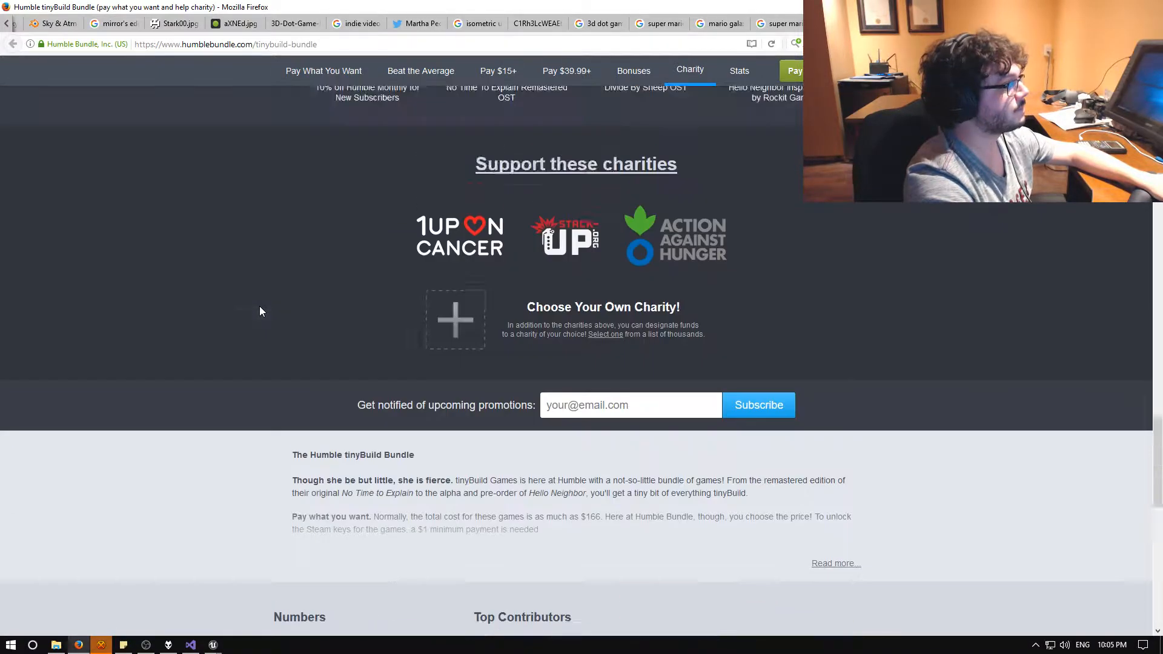
{"action": "scroll", "coordinate": [418, 309], "scroll_direction": "down", "scroll_amount": 8}
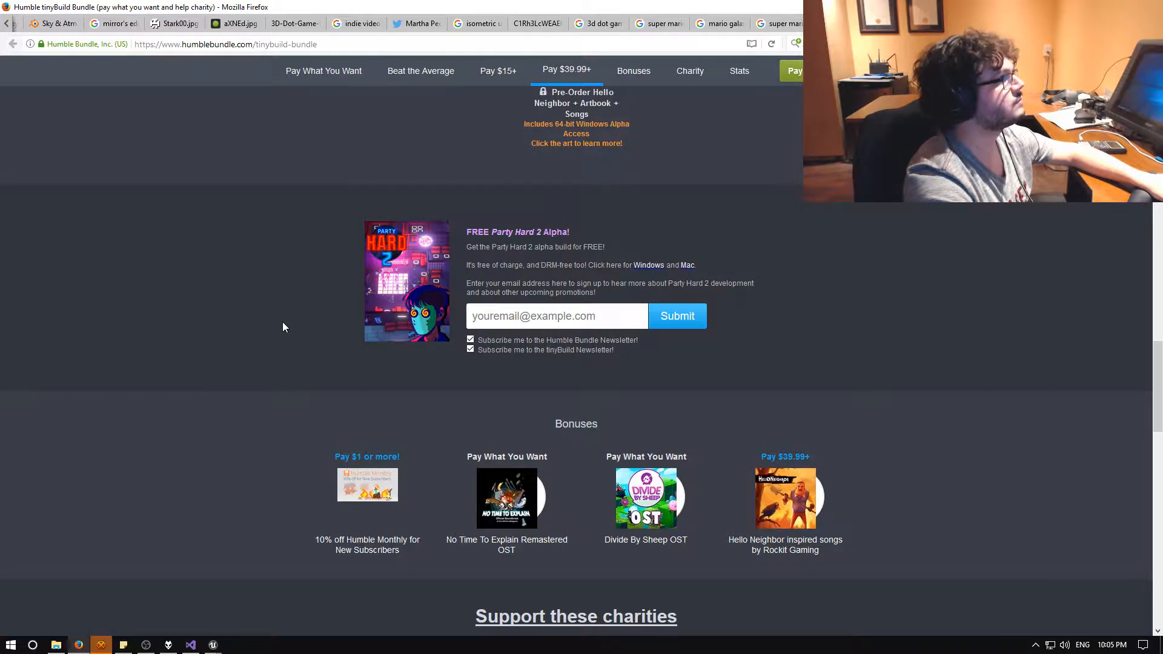
{"action": "scroll", "coordinate": [283, 327], "scroll_direction": "up", "scroll_amount": 8}
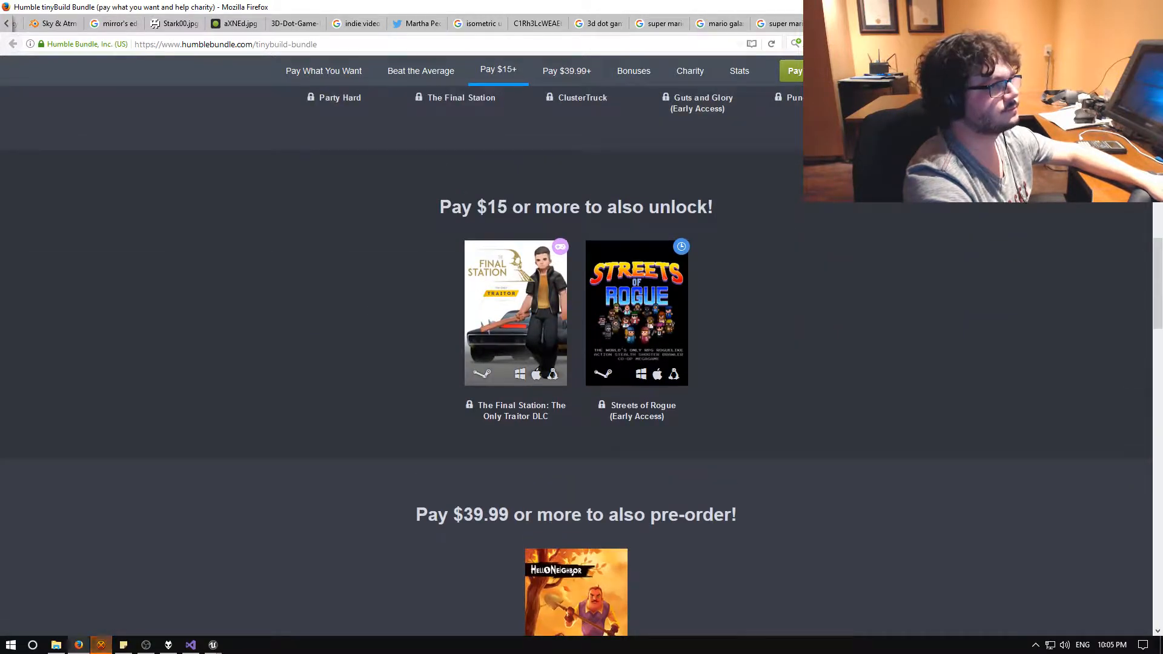
Close the Humble Bundle page and switch to the Unreal Editor for a closer view of the chessboard.
{"action": "key", "text": "ctrl+w"}
{"action": "key", "text": "alt+Tab"}
{"action": "mouse_move", "coordinate": [561, 245]}
{"action": "right_mouse_down"}
{"action": "mouse_move", "coordinate": [566, 187]}
{"action": "mouse_move", "coordinate": [548, 182]}
{"action": "mouse_move", "coordinate": [554, 243]}
{"action": "right_mouse_up"}
{"action": "key", "text": "w"}
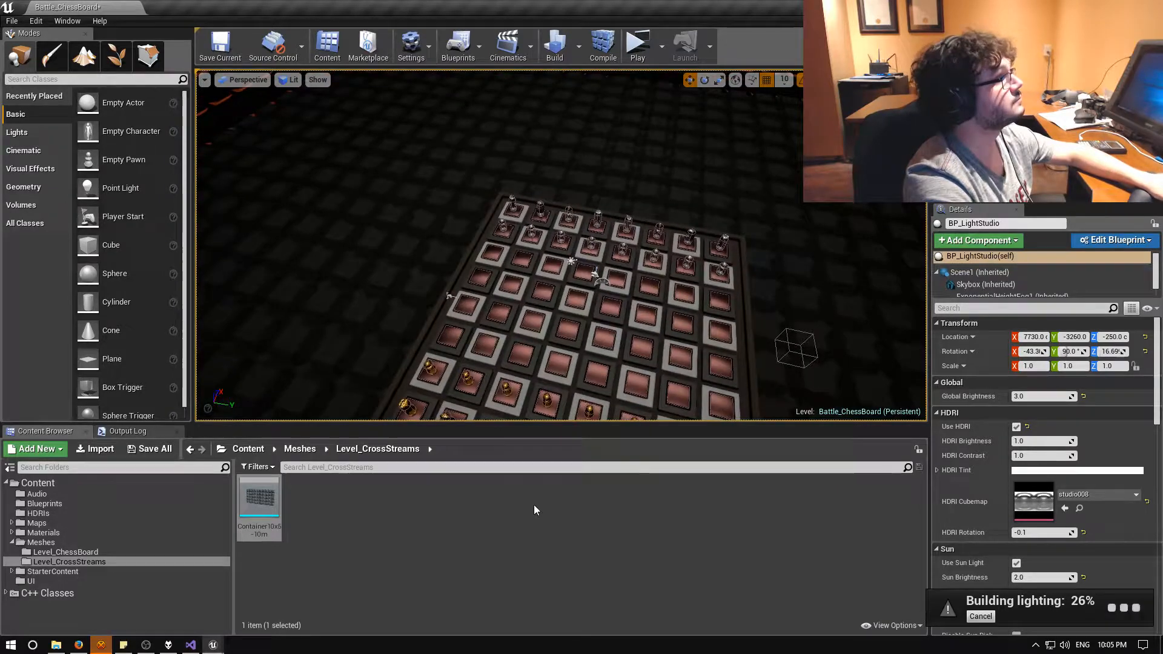
Monitor the lighting build's progress in Swarm Agent and return to the Unreal Editor.
{"action": "left_click", "coordinate": [1033, 646]}
{"action": "double_click", "coordinate": [1012, 624]}
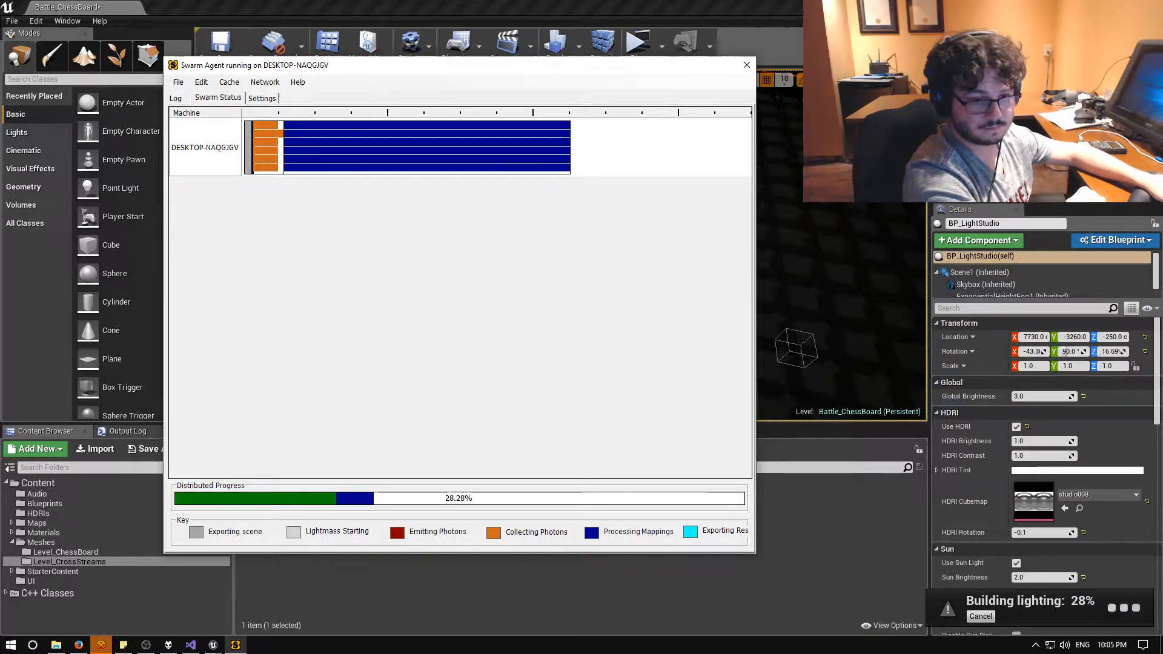
{"action": "key", "text": "alt+Tab"}
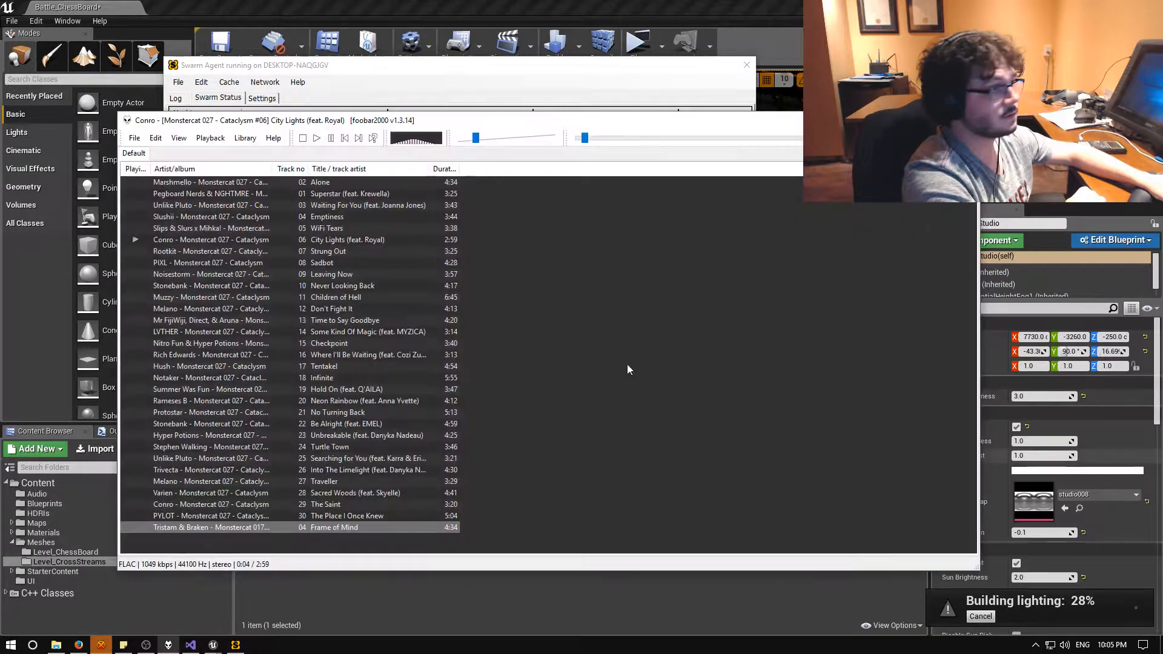
{"action": "key", "text": "alt+Tab"}
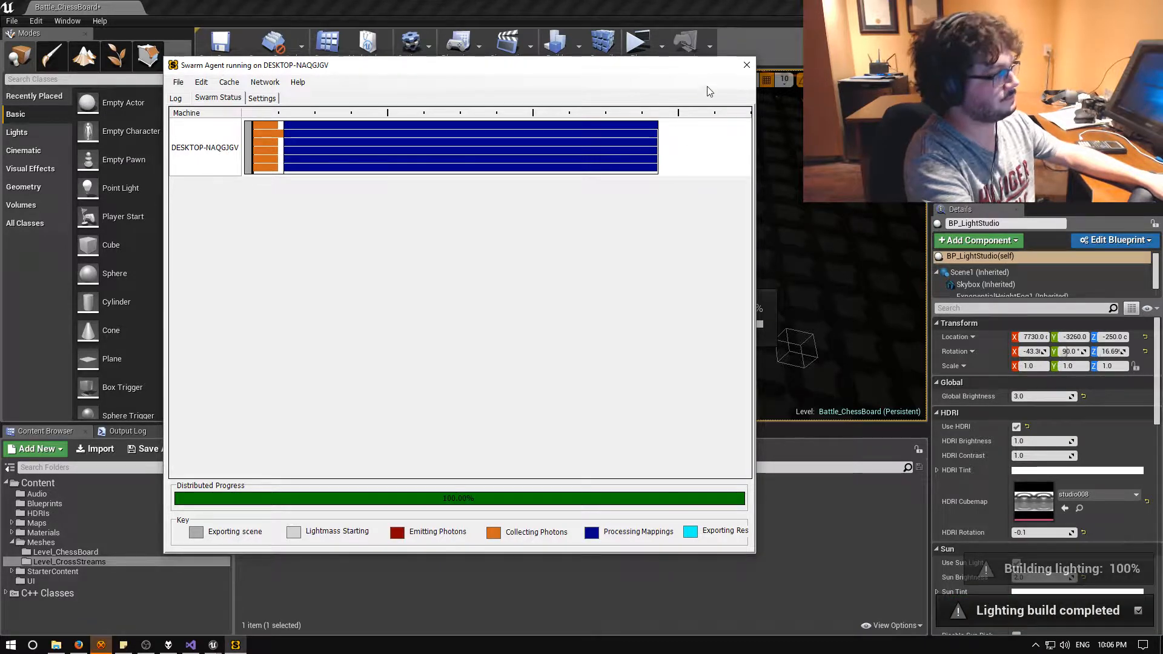
{"action": "left_click", "coordinate": [777, 19]}
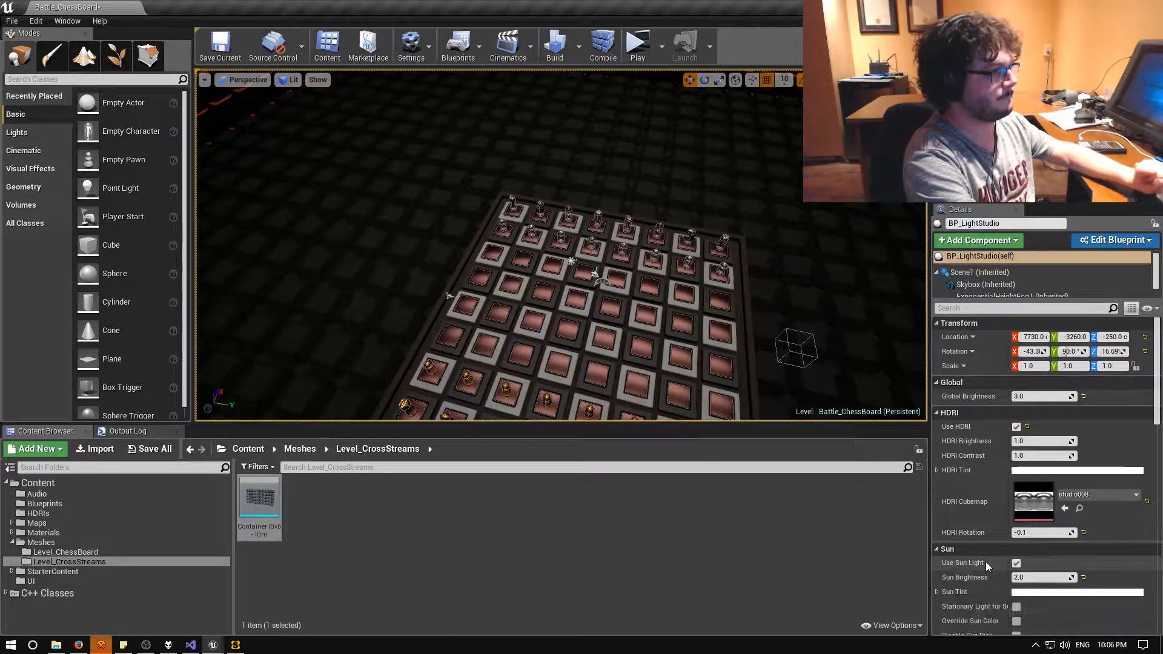
Inspect the built lighting on the chessboard, floor and walls and save the Battle_ChessBoard map.
{"action": "right_click_drag", "start_coordinate": [673, 339], "coordinate": [697, 345]}
{"action": "key", "text": "s"}
{"action": "key", "text": "d"}
{"action": "key", "text": "w"}
{"action": "key", "text": "s"}
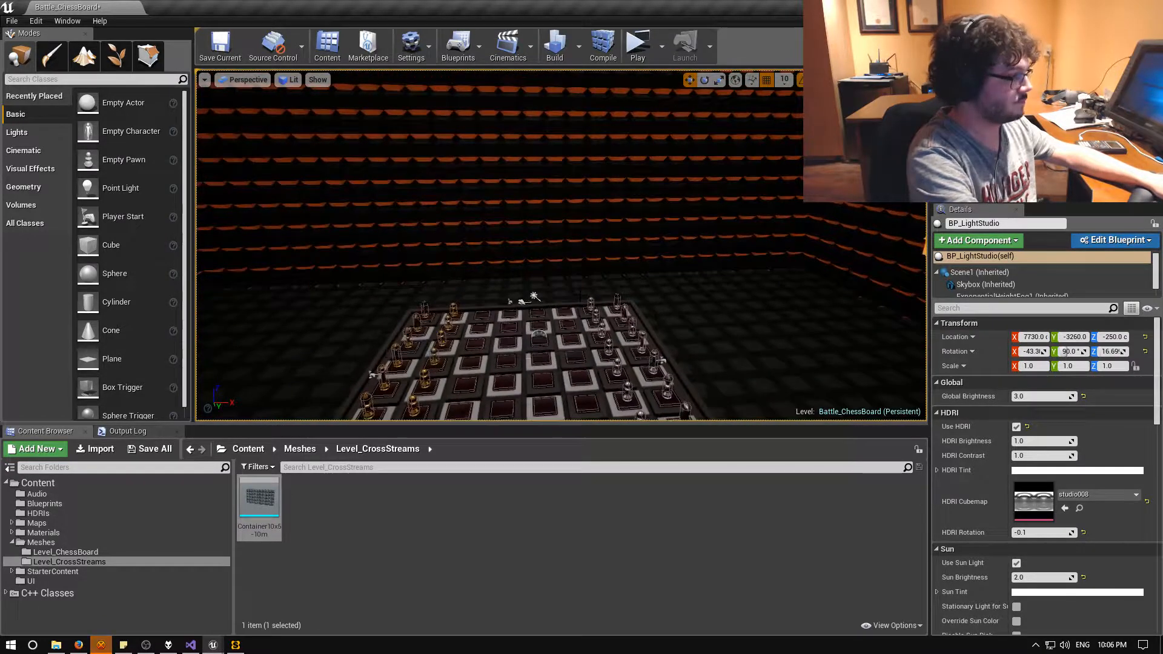
{"action": "key", "text": "ctrl+s"}
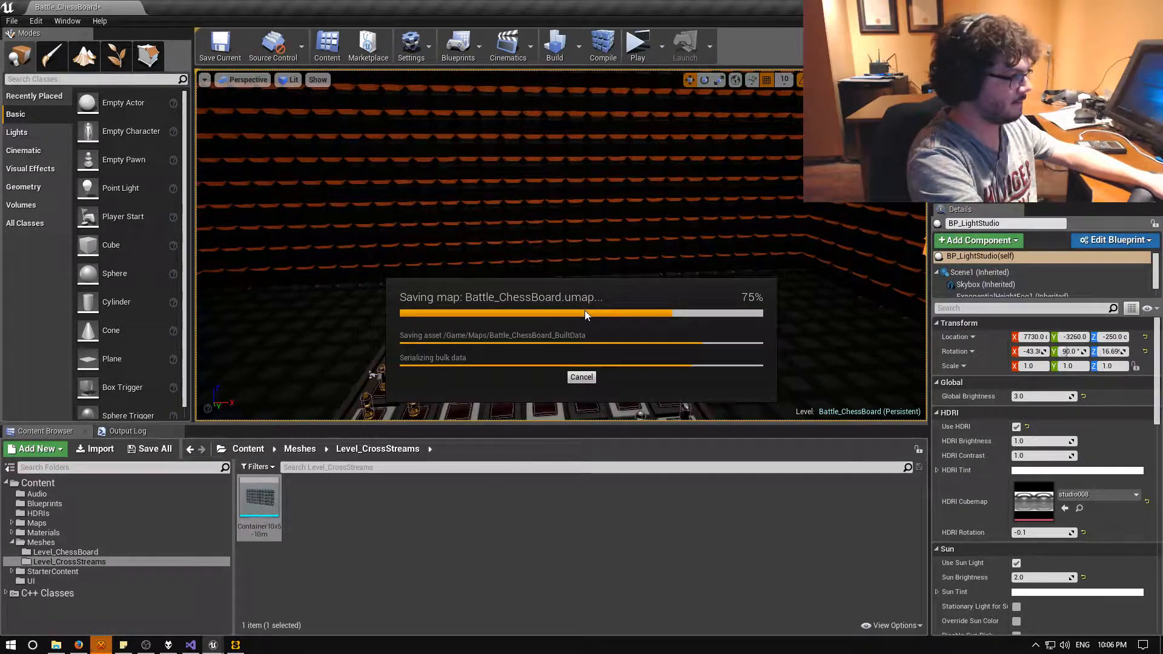
Run the level in a game preview and examine the pieces close up and the chessboard from its edges.
{"action": "left_click", "coordinate": [637, 46]}
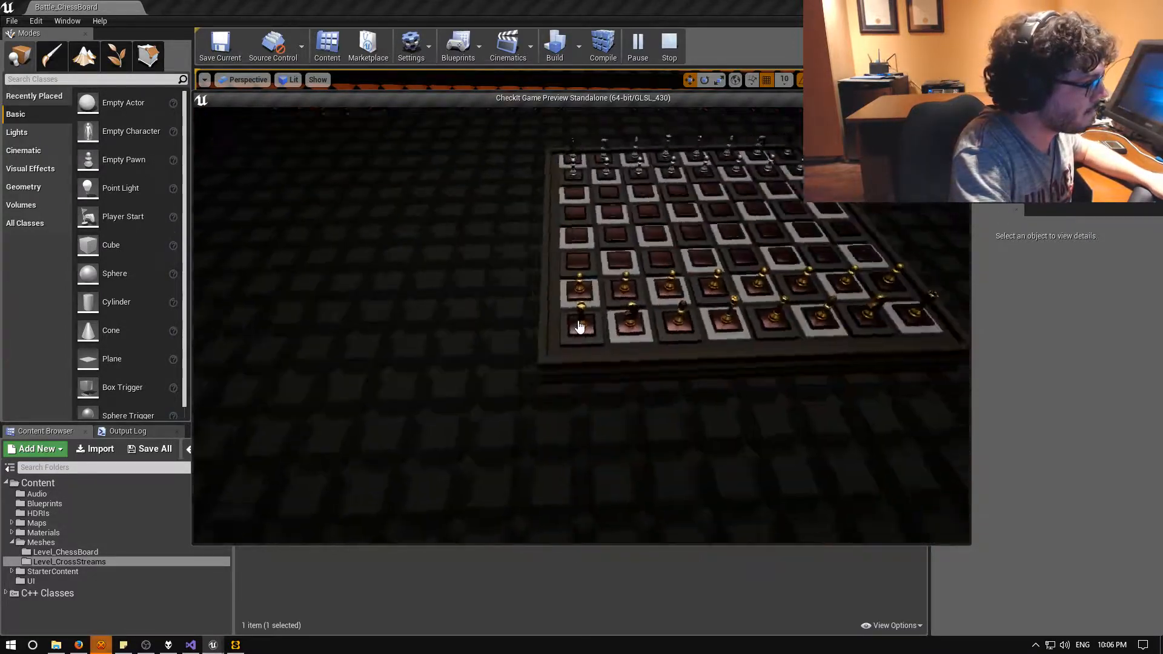
{"action": "scroll", "coordinate": [590, 337], "scroll_direction": "up", "scroll_amount": 5}
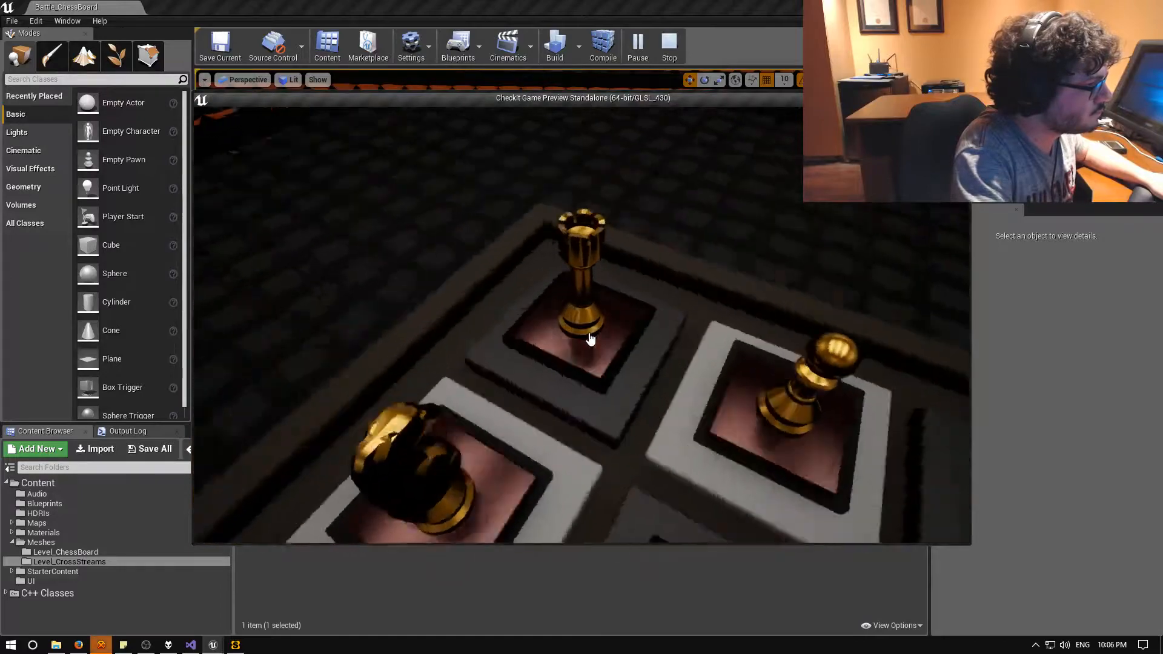
{"action": "scroll", "coordinate": [590, 340], "scroll_direction": "down", "scroll_amount": 5}
{"action": "key", "text": "d"}
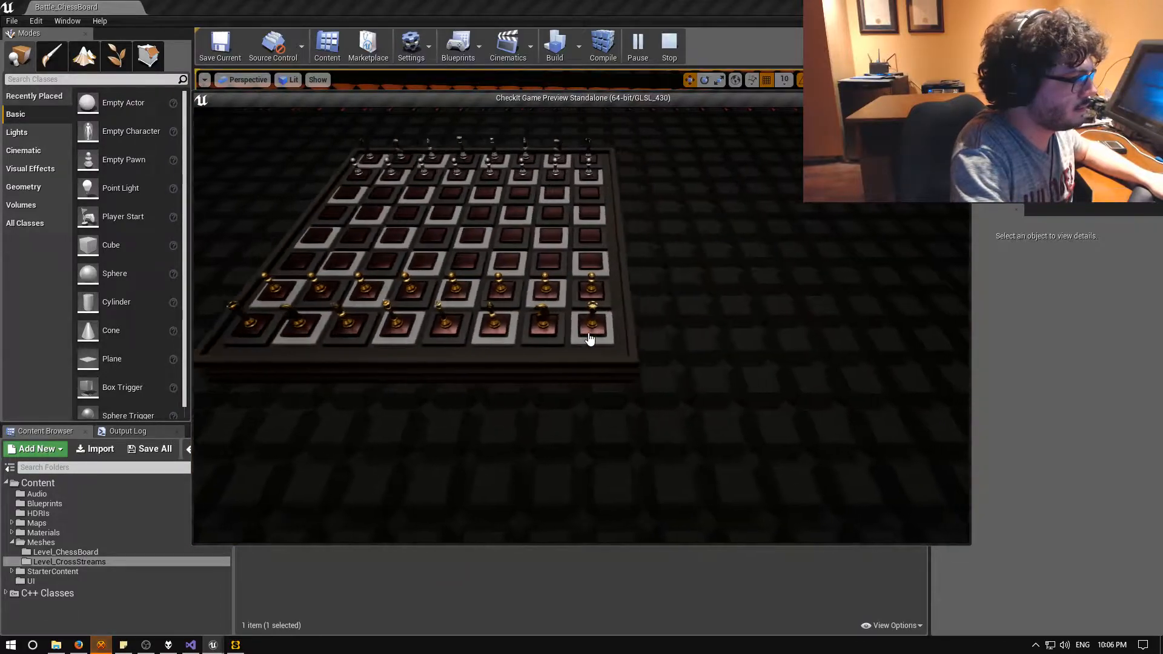
{"action": "key", "text": "w"}
{"action": "key", "text": "q"}
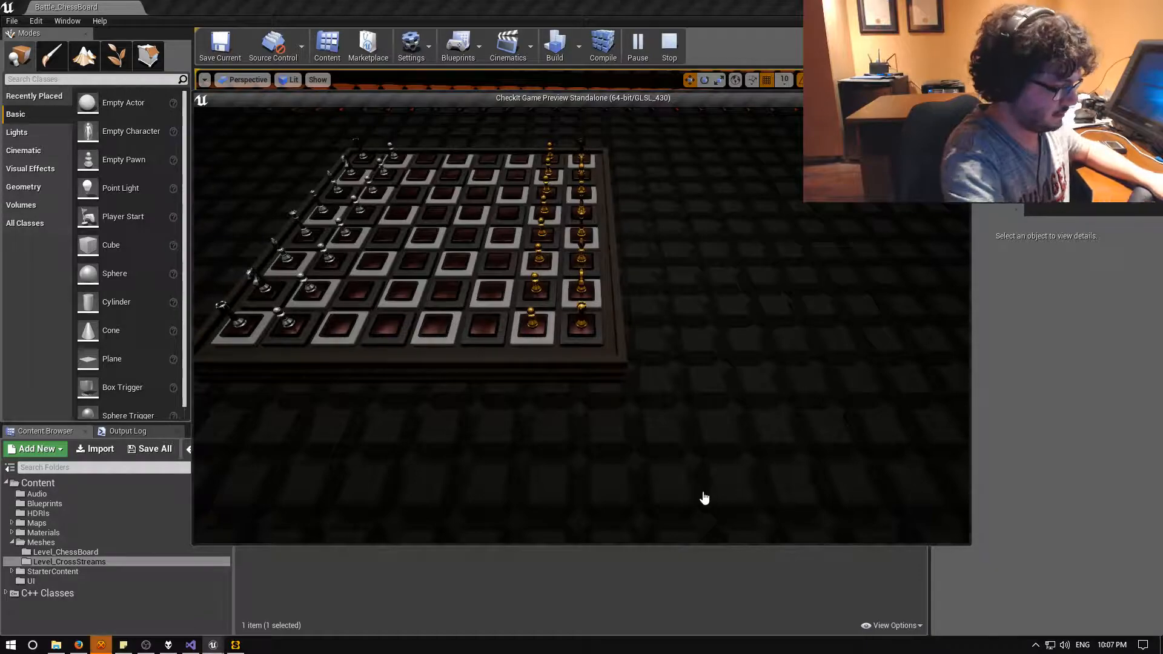
Move and rotate the game camera around the chessboard to examine its lighting from several sides.
{"action": "key", "text": "w"}
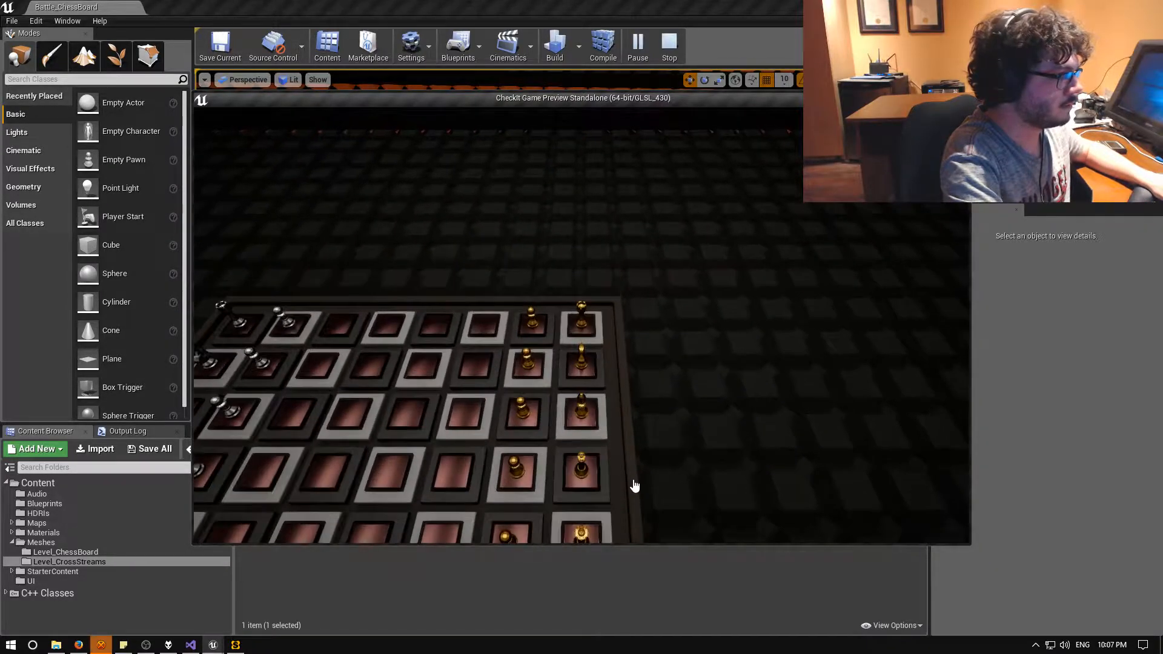
{"action": "key", "text": "q"}
{"action": "key", "text": "d"}
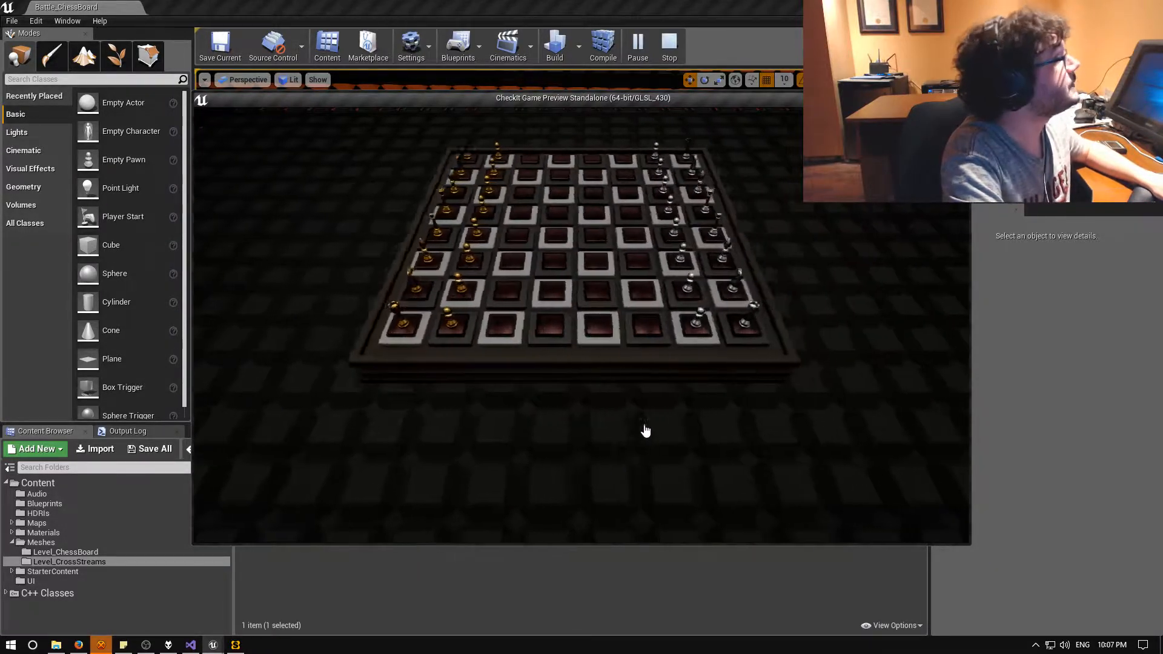
{"action": "key", "text": "w"}
{"action": "key", "text": "e"}
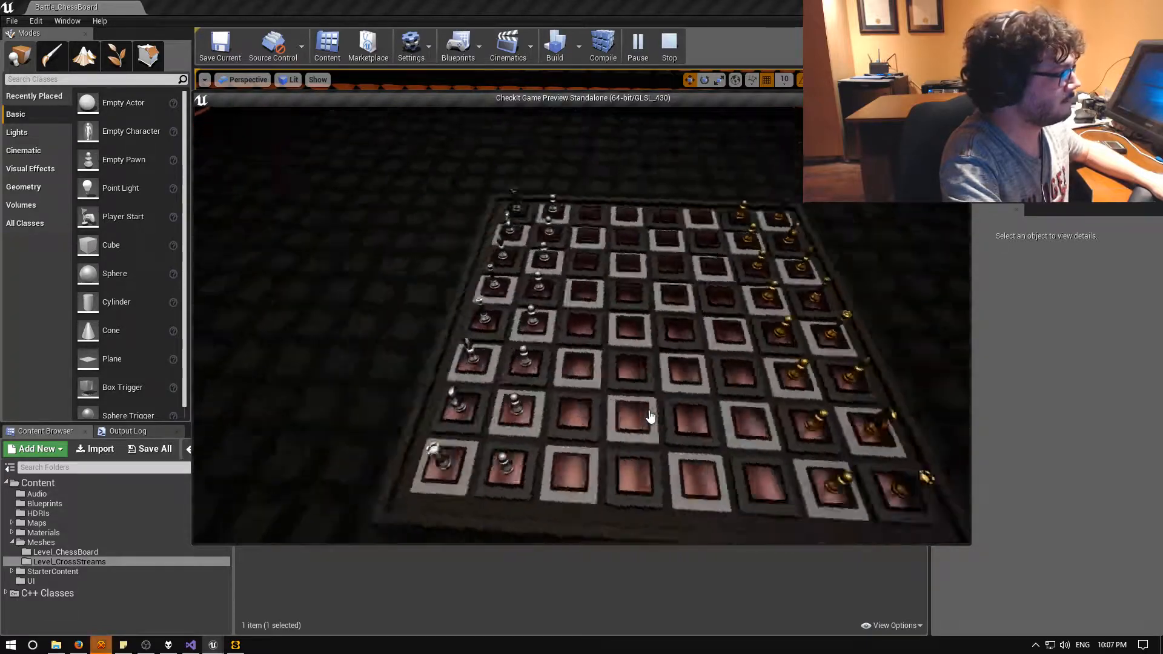
{"action": "key", "text": "e"}
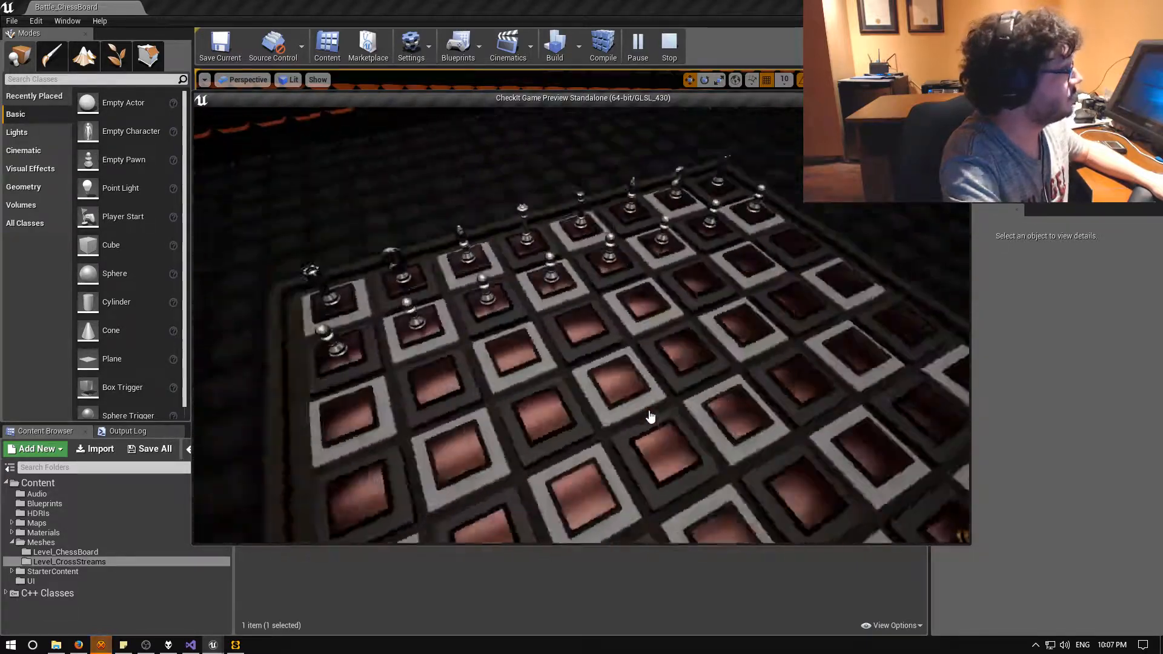
{"action": "key", "text": "e"}
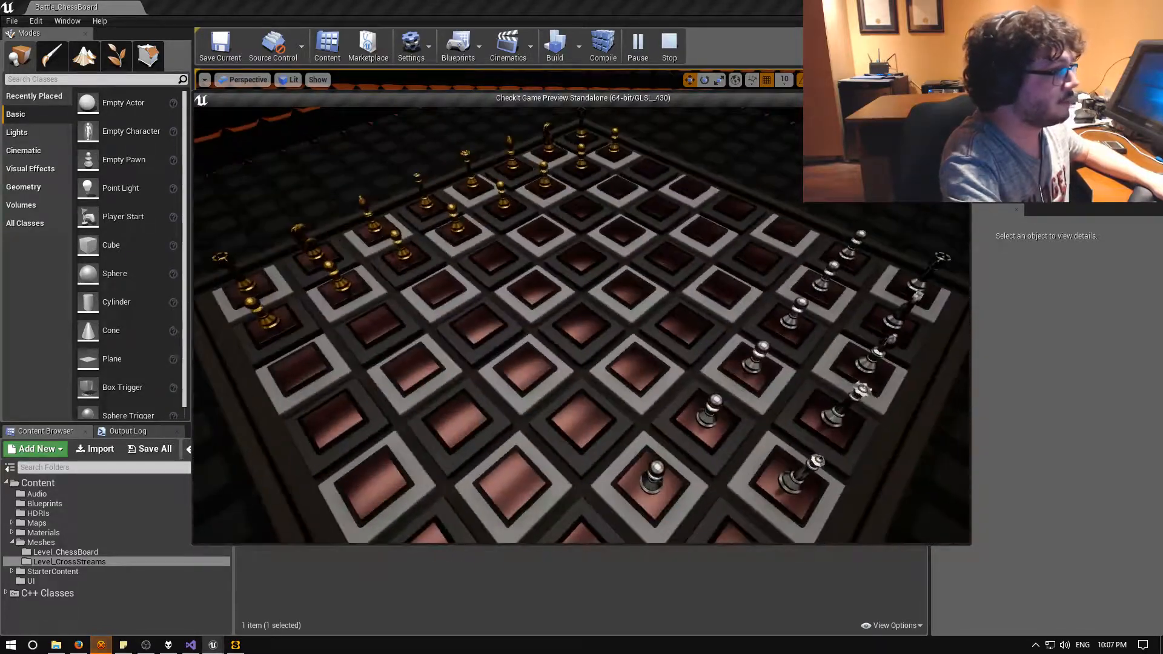
End the game preview and save the Battle_ChessBoard map.
{"action": "key", "text": "Escape"}
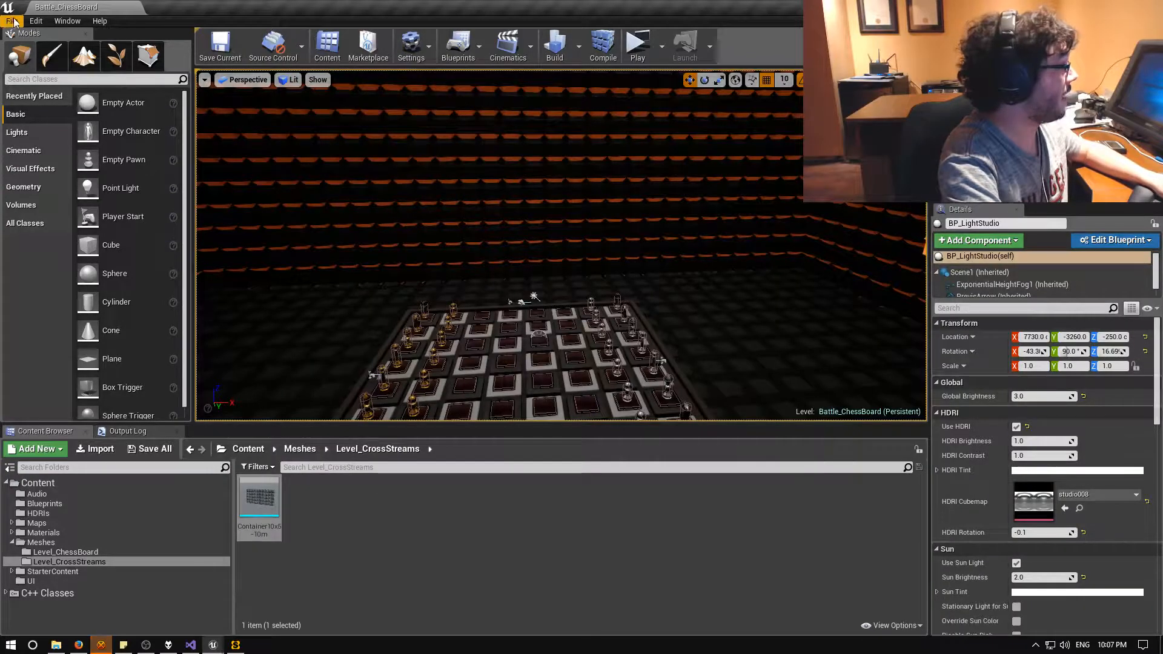
{"action": "left_click", "coordinate": [12, 21]}
{"action": "left_click", "coordinate": [45, 70]}
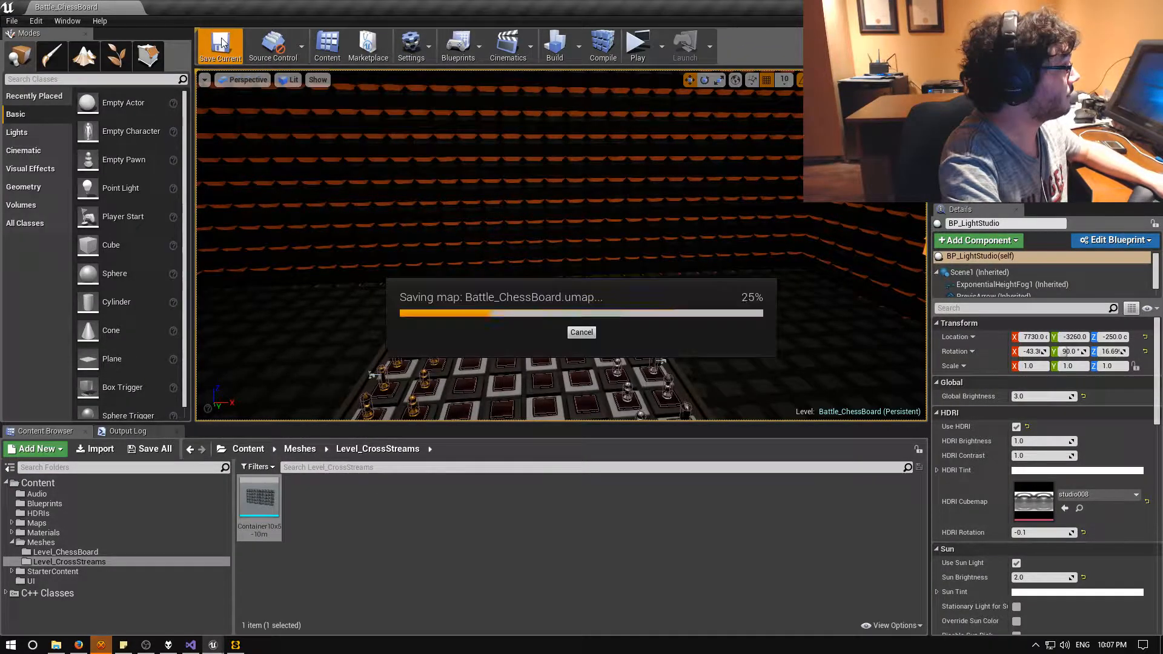
Open the recent level MenuLevel_MainMenu and run it in a game preview.
{"action": "left_click", "coordinate": [11, 20]}
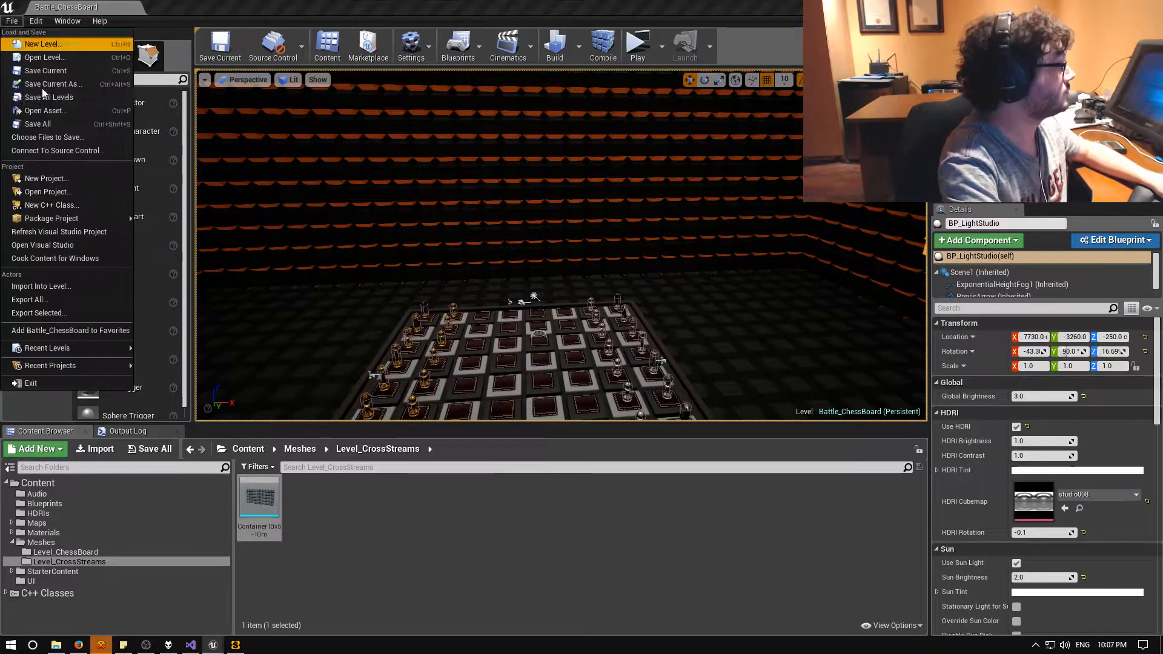
{"action": "mouse_move", "coordinate": [82, 349]}
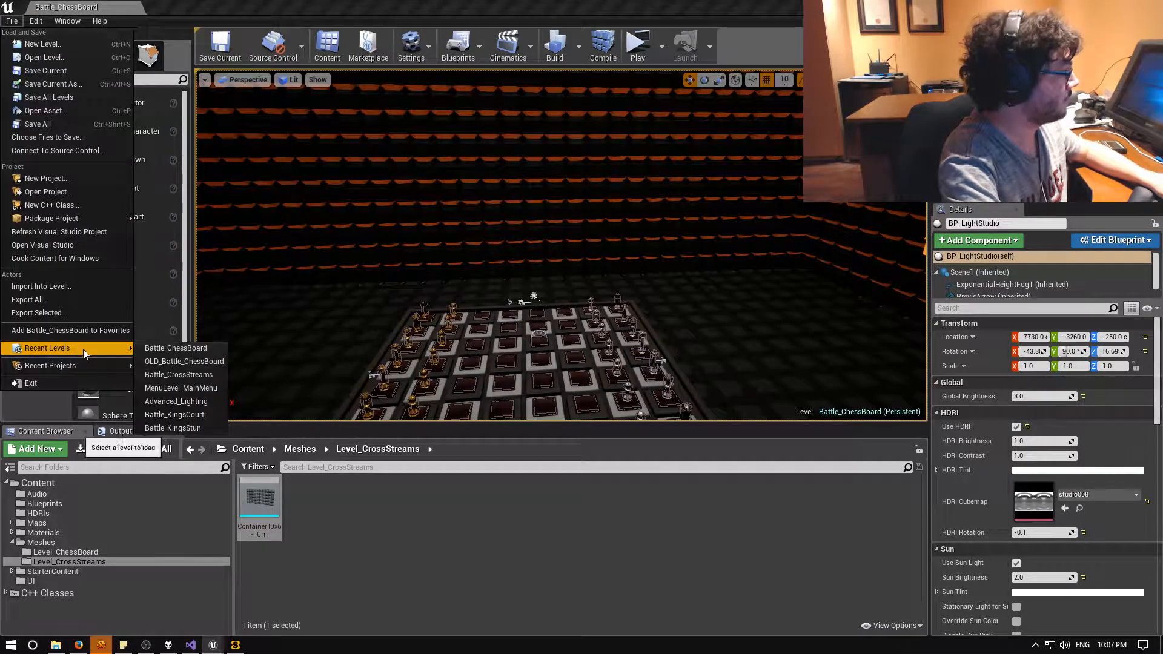
{"action": "left_click", "coordinate": [182, 388]}
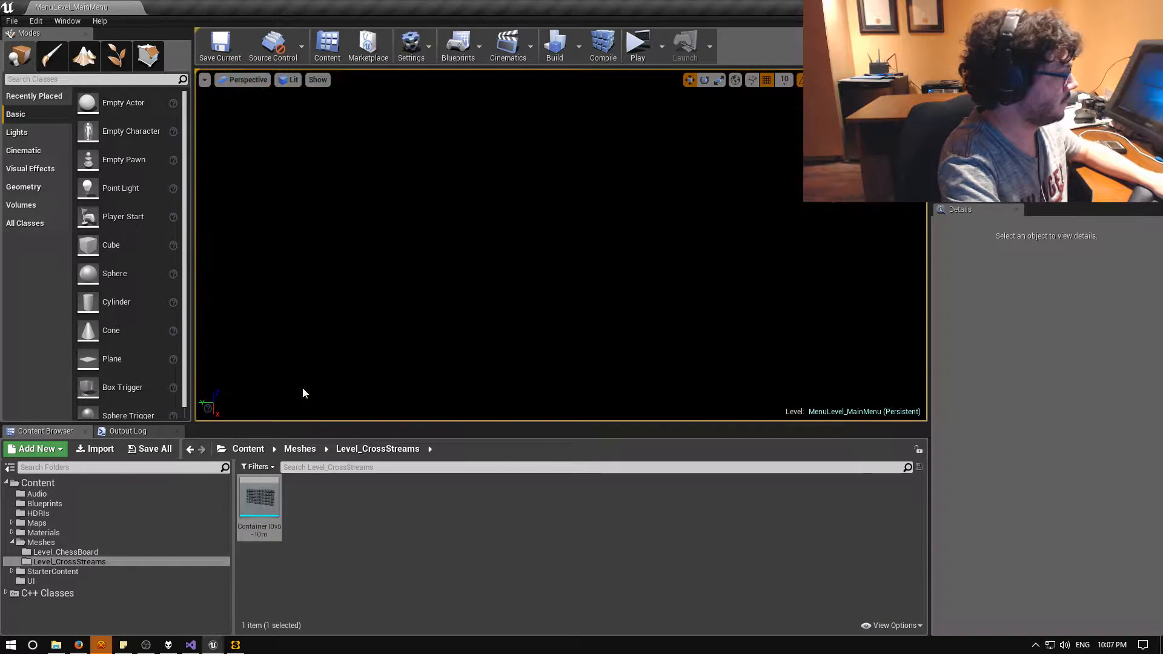
{"action": "left_click", "coordinate": [633, 43]}
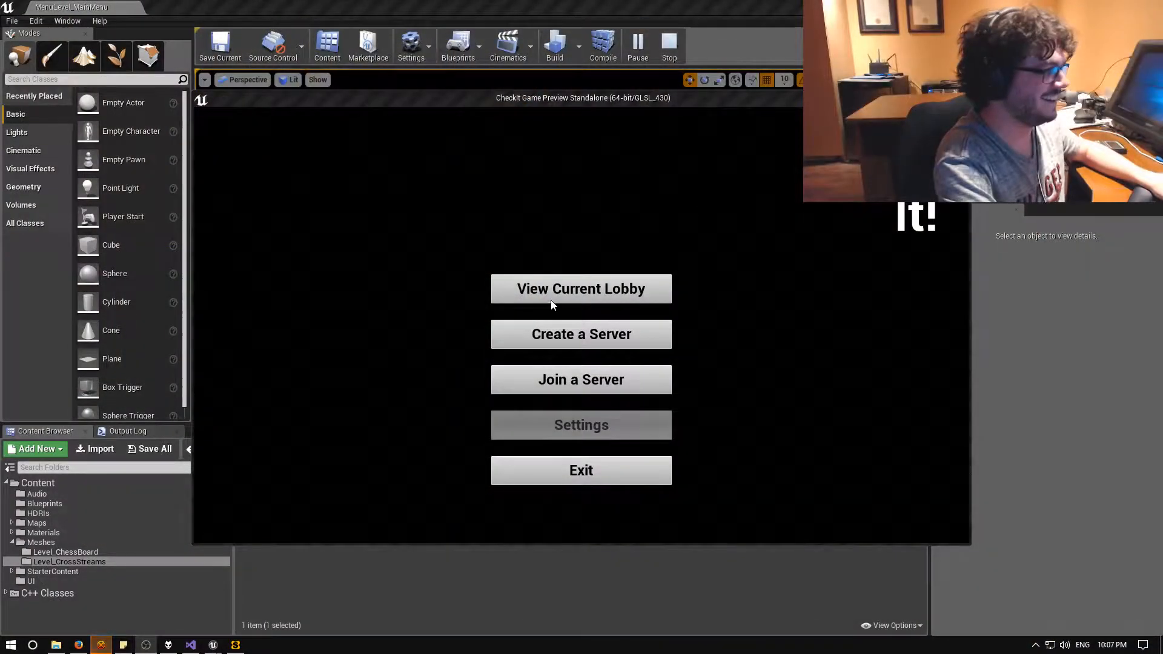
Open the current lobby's round settings, minimize the editor and Visual Studio windows behind it, and maximize the game preview.
{"action": "left_click", "coordinate": [552, 303]}
{"action": "left_click", "coordinate": [1110, 7]}
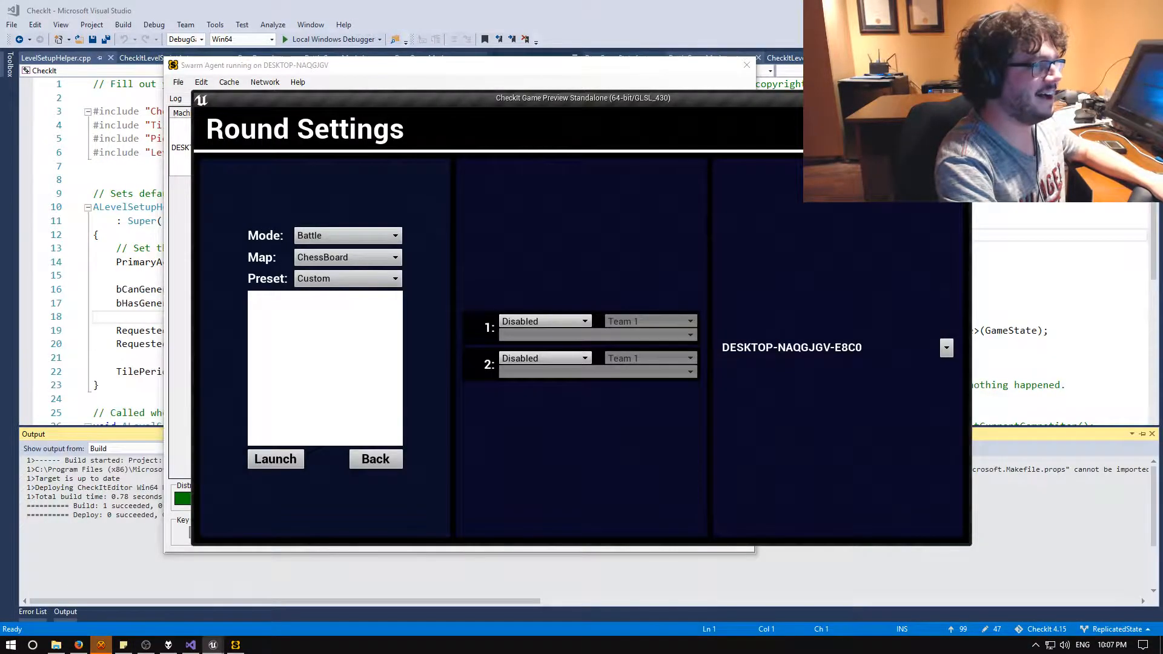
{"action": "left_click", "coordinate": [1110, 7]}
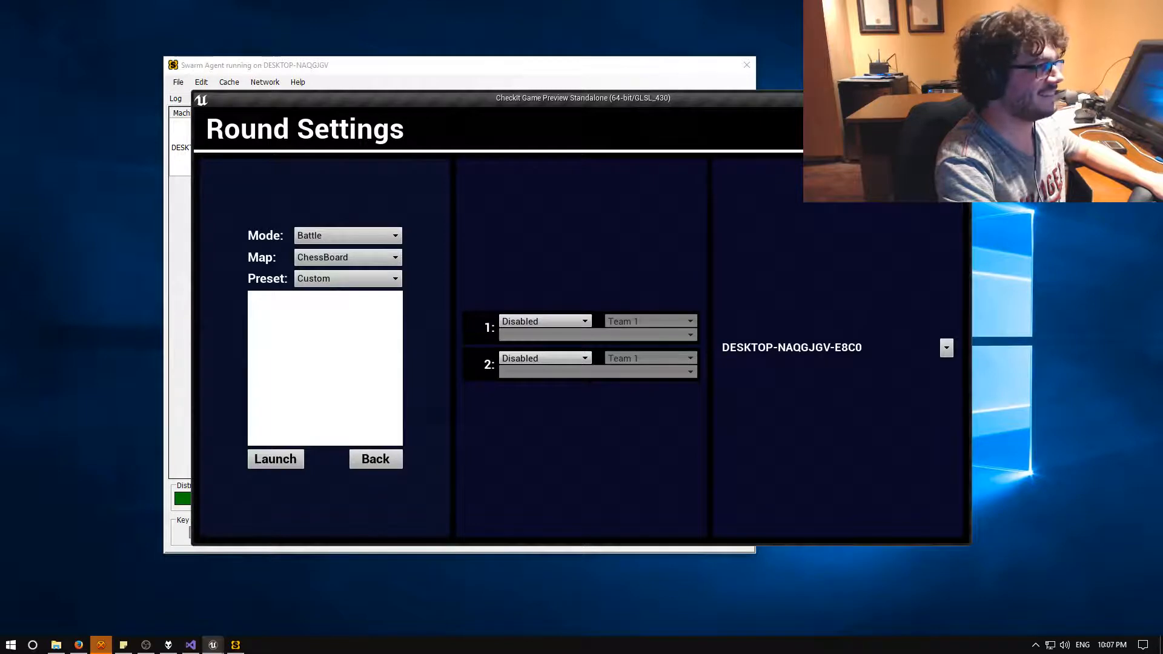
{"action": "left_click", "coordinate": [942, 98]}
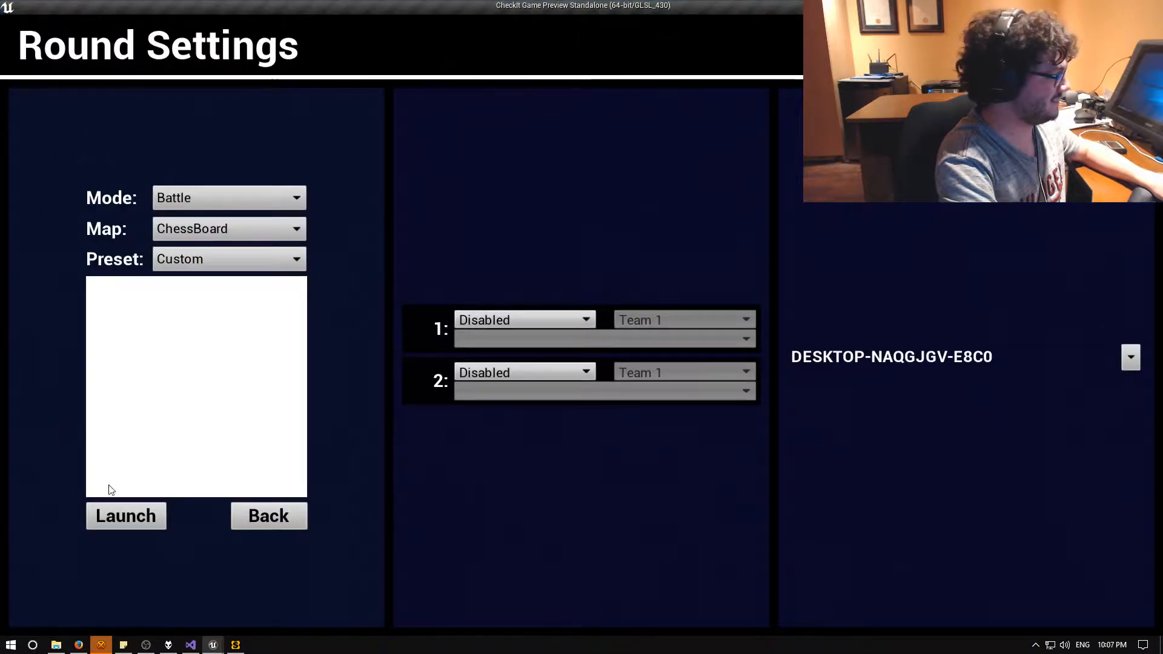
Switch to Firefox, search for "pcper patreon" and open PC Perspective's Patreon page.
{"action": "left_click", "coordinate": [78, 645]}
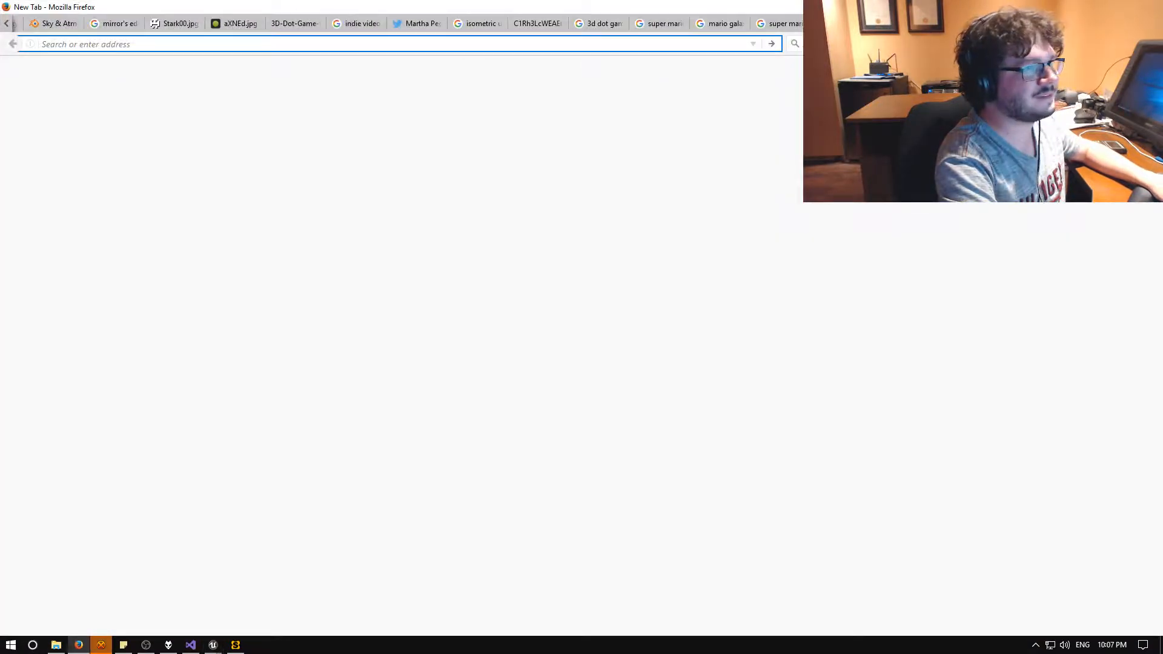
{"action": "type", "text": "pcper"}
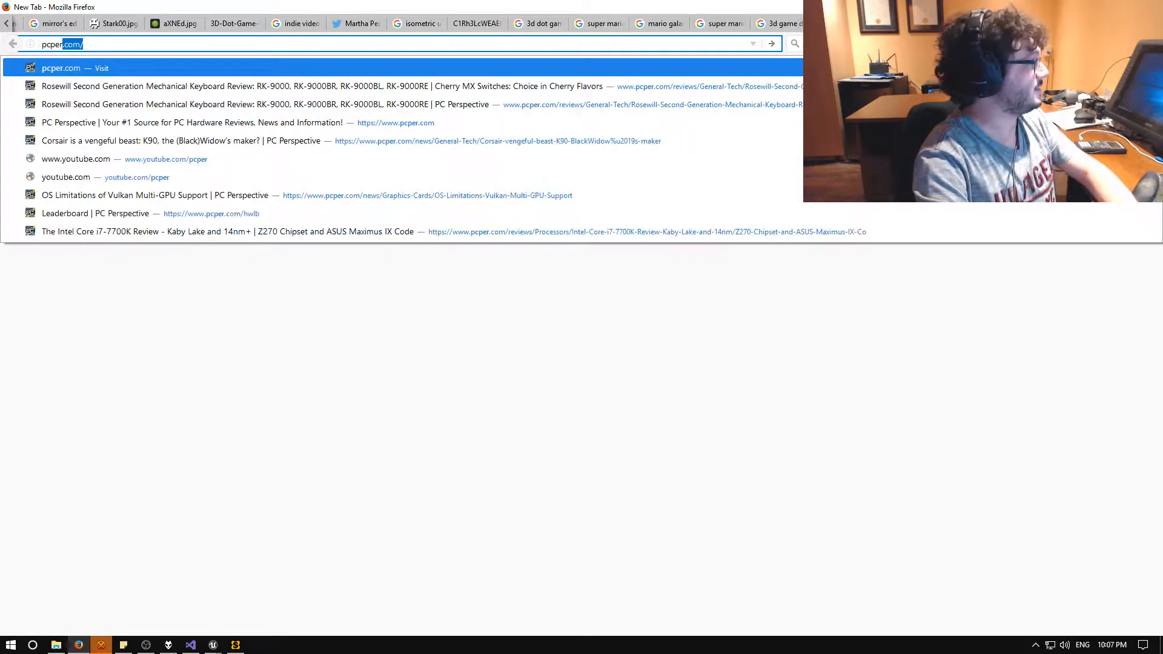
{"action": "type", "text": " patreon"}
{"action": "key", "text": "Return"}
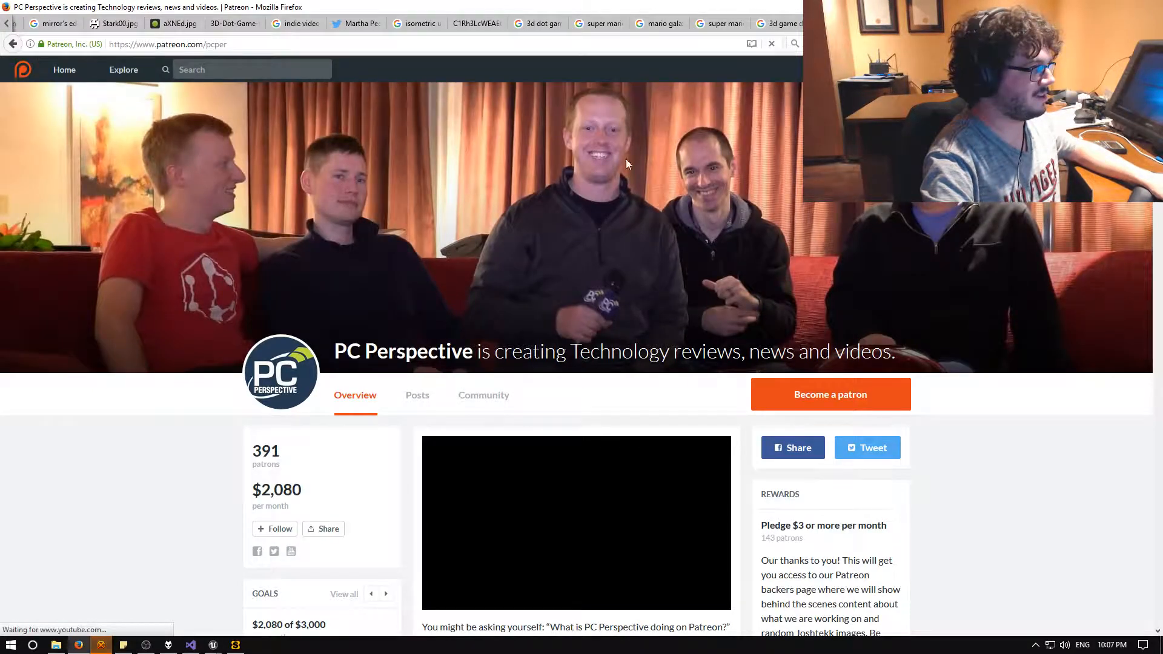
Read through PC Perspective's Patreon overview, enlarge the bathtub photo, restore the page's normal zoom and open a new tab.
{"action": "scroll", "coordinate": [516, 228], "scroll_direction": "down", "scroll_amount": 3}
{"action": "scroll", "coordinate": [516, 227], "scroll_direction": "up", "scroll_amount": 3}
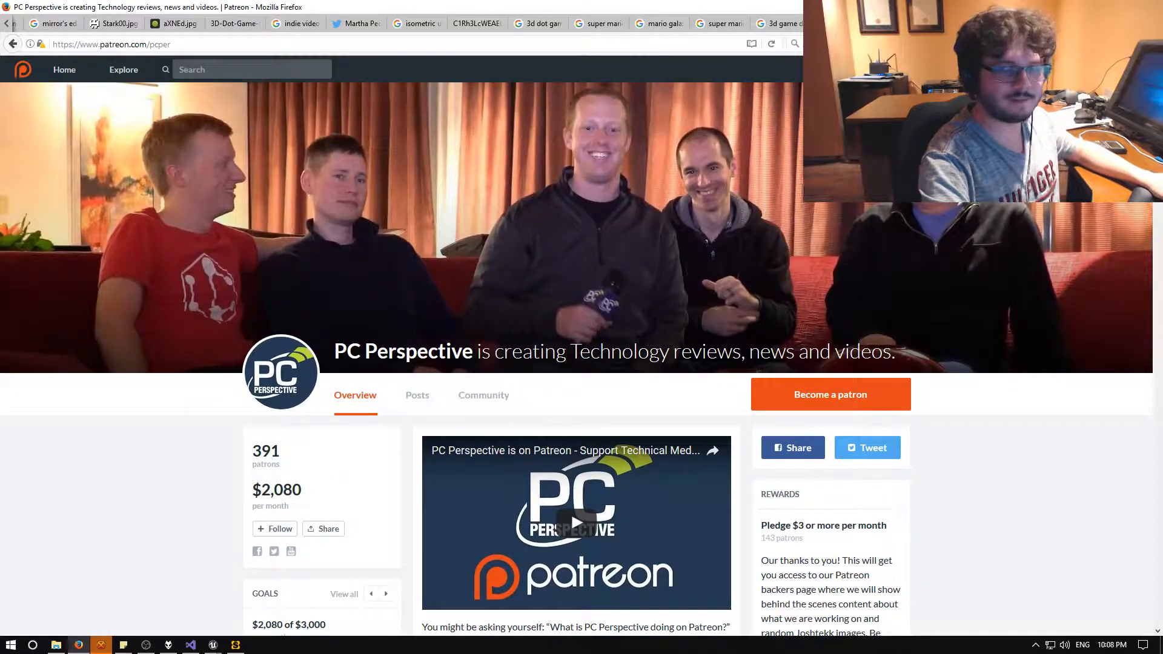
{"action": "scroll", "coordinate": [660, 215], "scroll_direction": "down", "scroll_amount": 15}
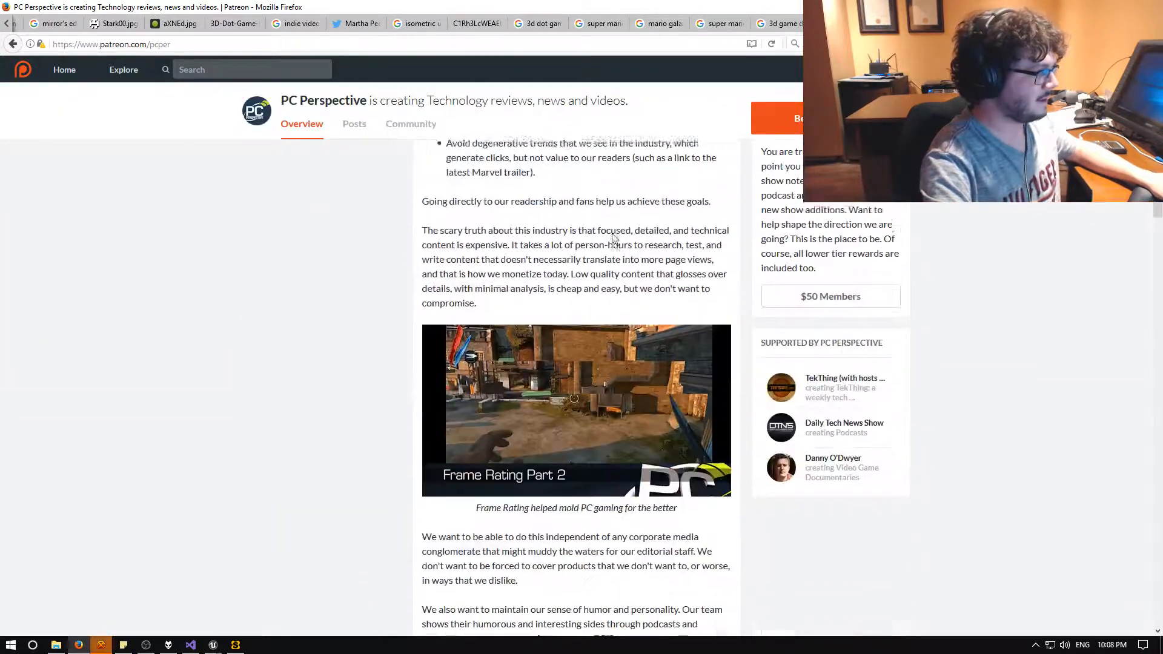
{"action": "scroll", "coordinate": [613, 236], "scroll_direction": "down", "scroll_amount": 8}
{"action": "scroll", "coordinate": [545, 255], "scroll_direction": "up", "scroll_amount": 4}
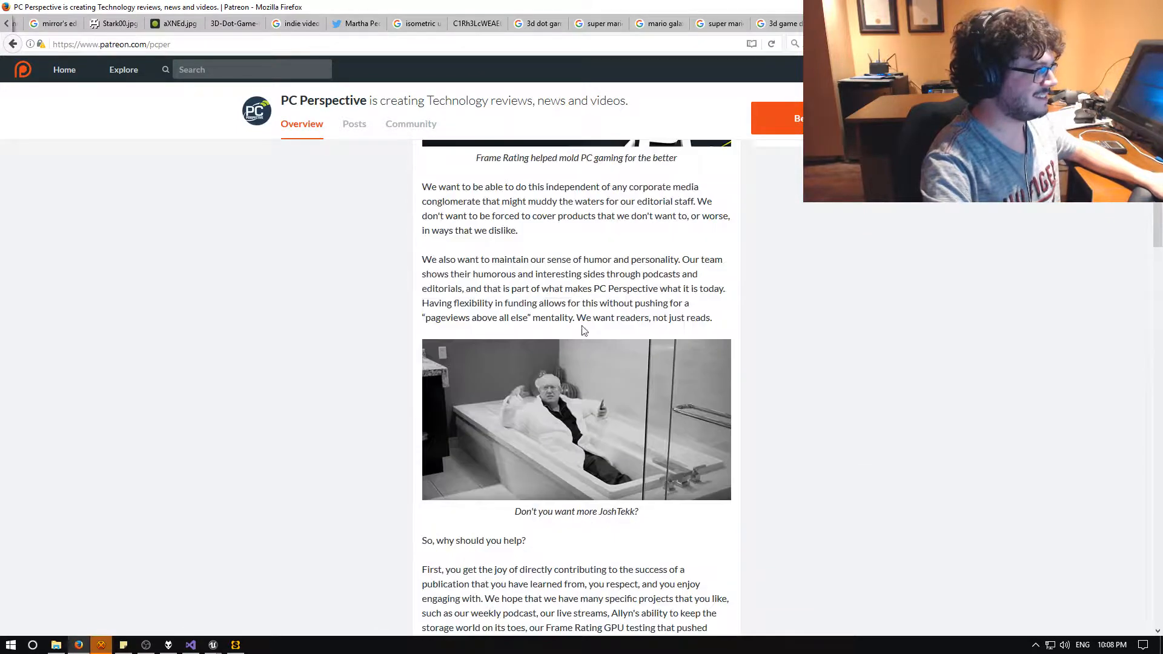
{"action": "scroll", "coordinate": [580, 384], "scroll_direction": "down", "scroll_amount": 1}
{"action": "scroll", "coordinate": [578, 382], "scroll_direction": "up", "scroll_amount": 3, "text": "ctrl"}
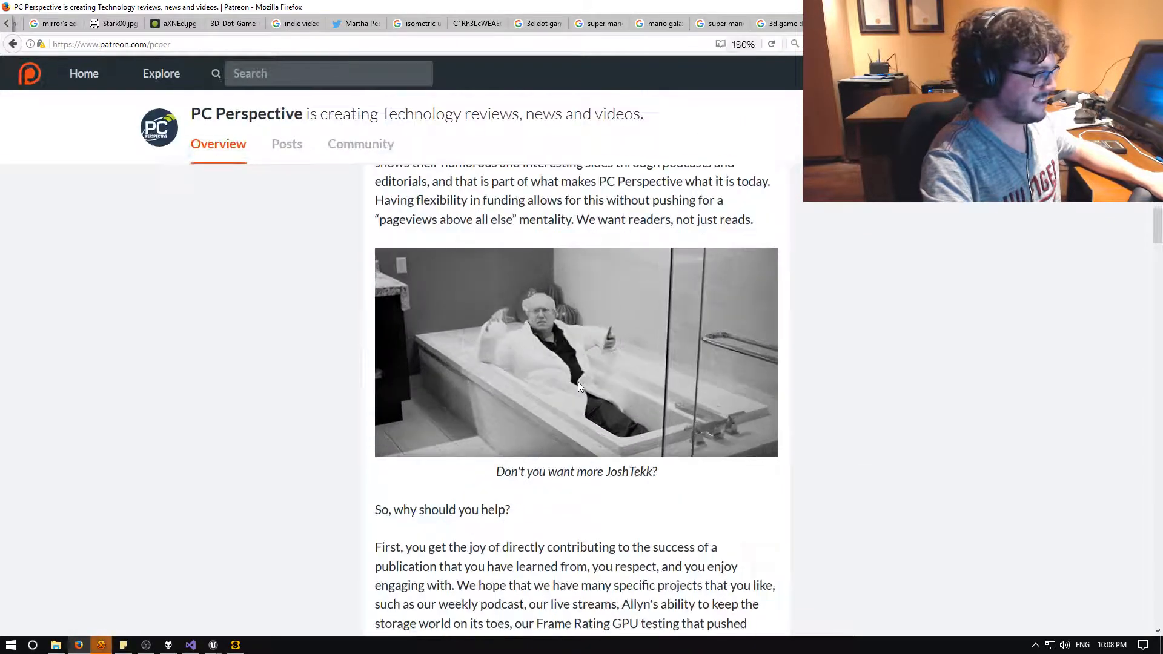
{"action": "scroll", "coordinate": [578, 381], "scroll_direction": "up", "scroll_amount": 2, "text": "ctrl"}
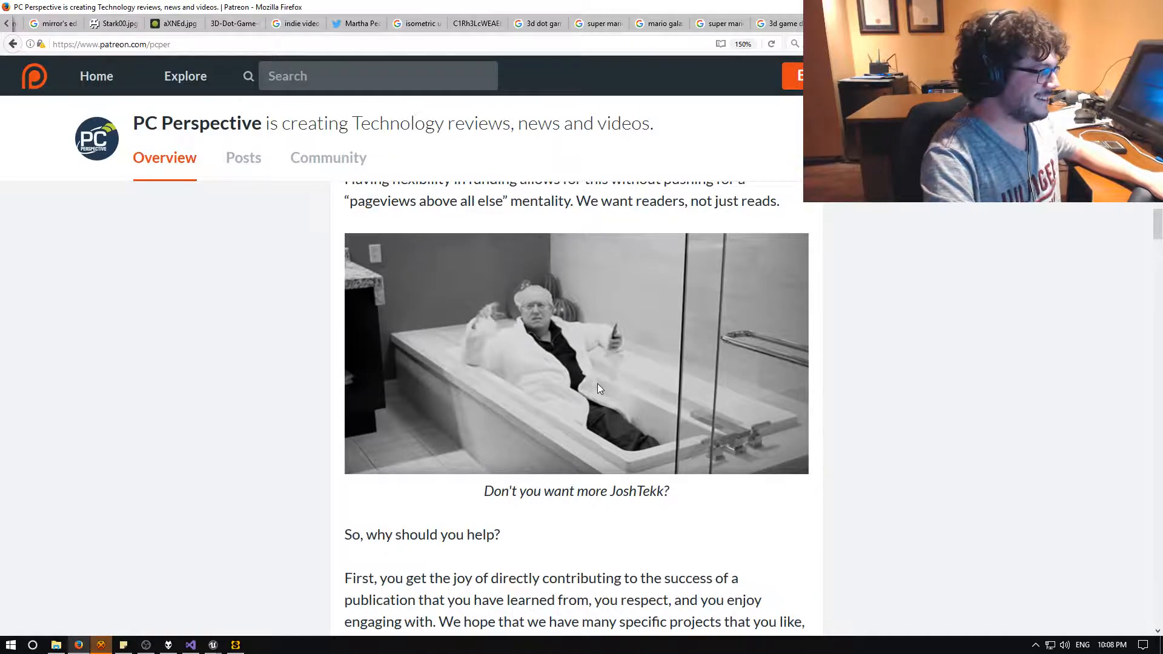
{"action": "key", "text": "ctrl+0"}
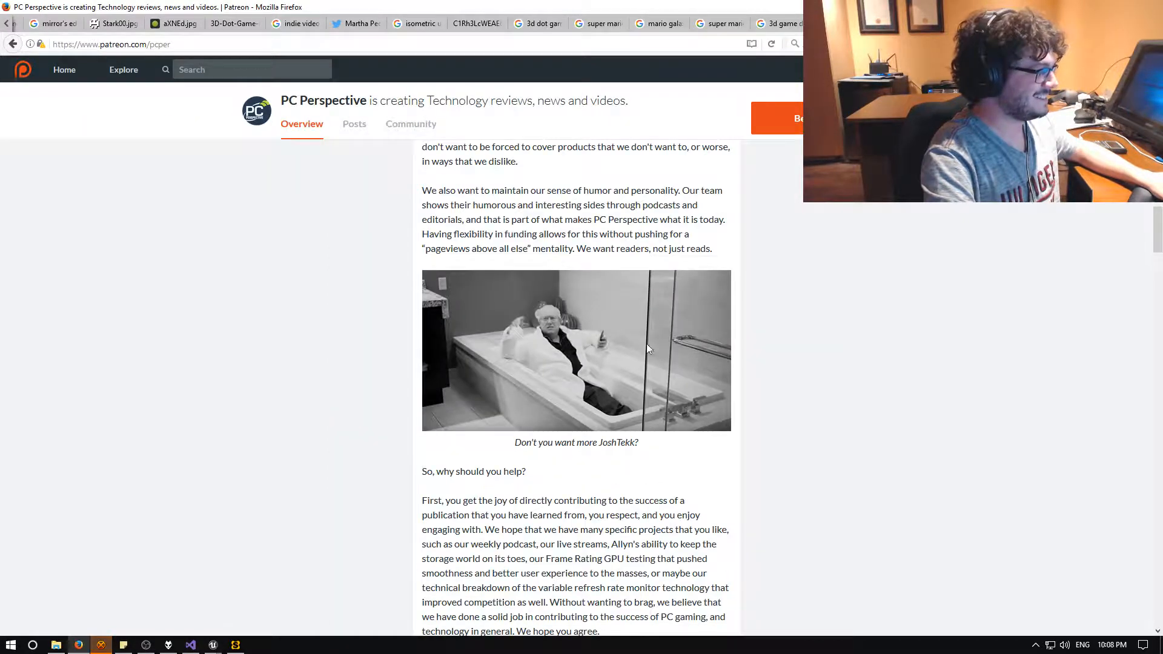
{"action": "key", "text": "ctrl+t"}
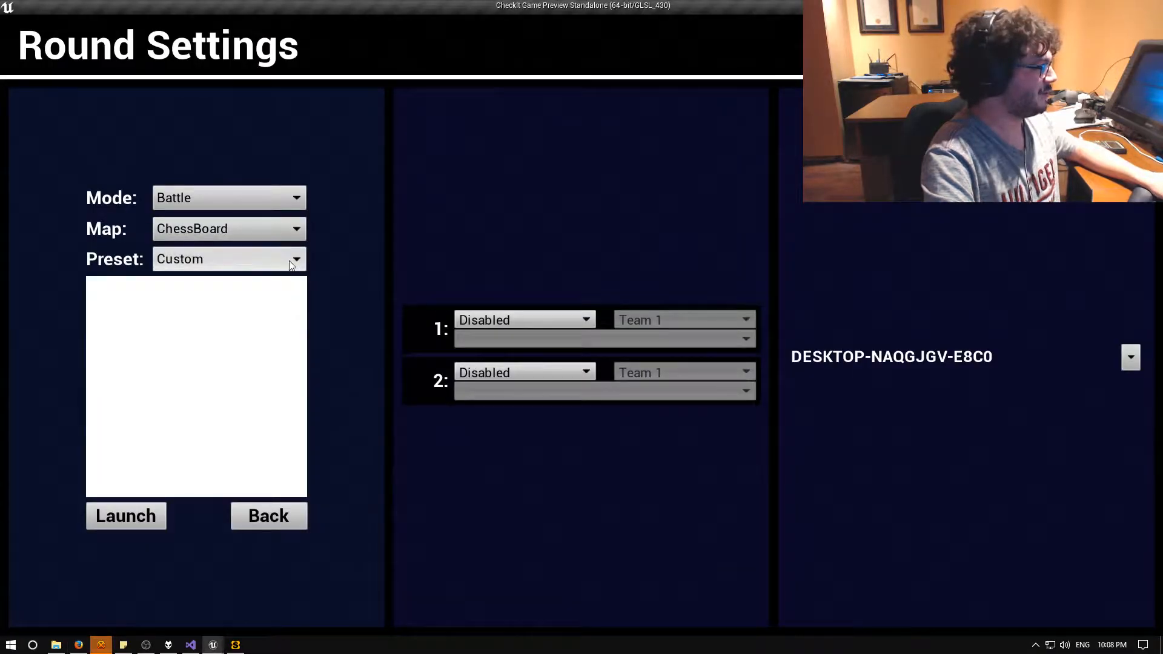
Set the round preset to 1 v AI, assign the local desktop player to slot 1 and AI Alice to slot 2, and launch the ChessBoard match.
{"action": "left_click", "coordinate": [291, 265]}
{"action": "left_click", "coordinate": [242, 312]}
{"action": "left_click", "coordinate": [517, 338]}
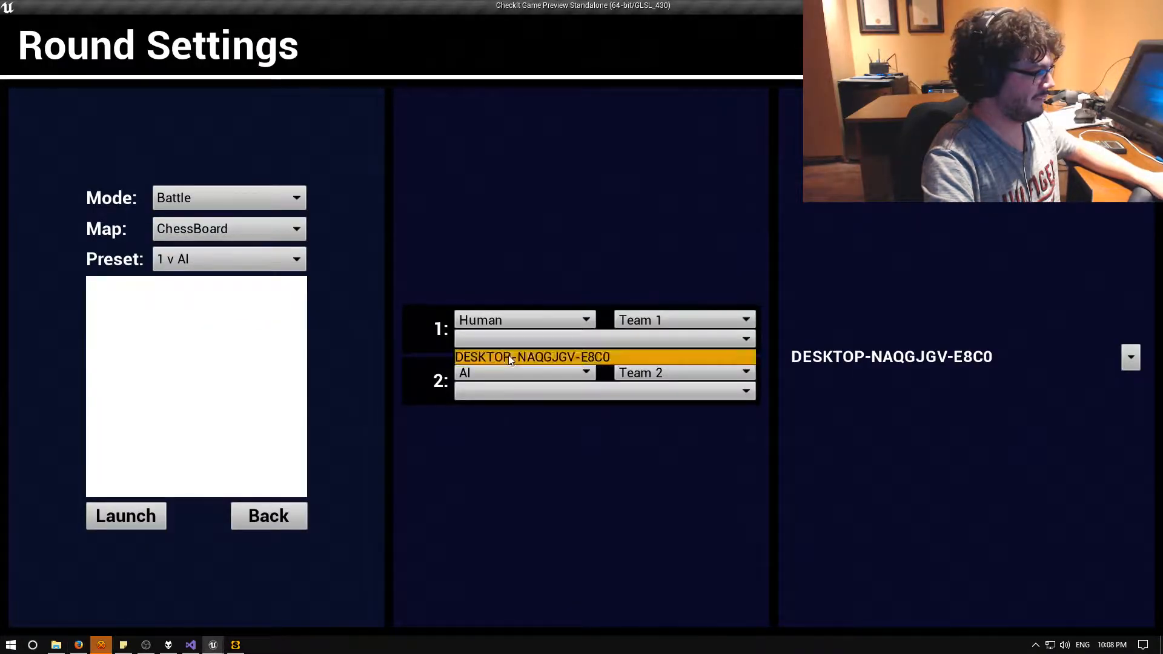
{"action": "left_click", "coordinate": [510, 359]}
{"action": "left_click", "coordinate": [485, 394]}
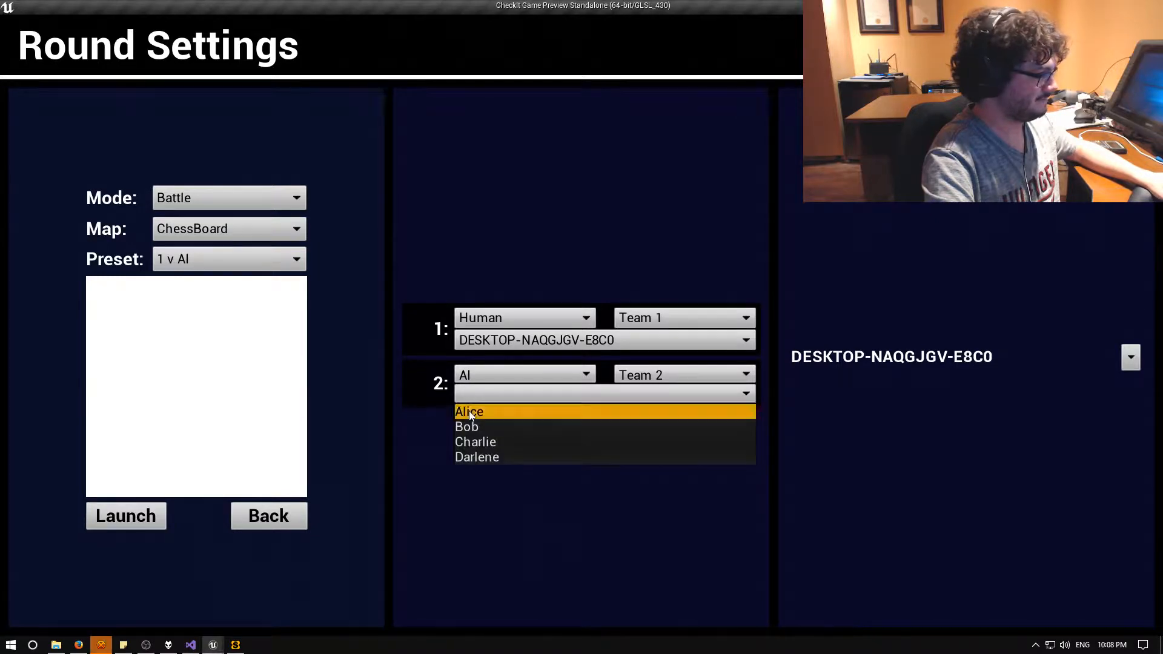
{"action": "left_click", "coordinate": [470, 408]}
{"action": "left_click", "coordinate": [127, 517]}
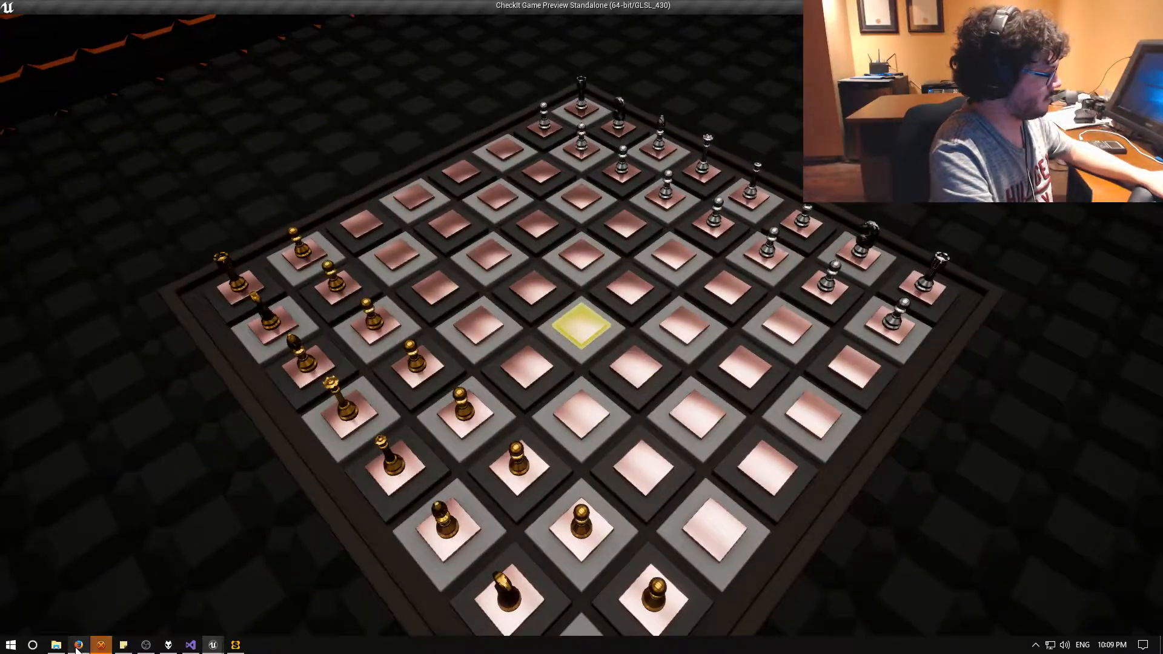
Switch to Firefox, search for "ue4 emissive lightmass" and open the Unreal documentation page Use the Emissive Material Input.
{"action": "left_click", "coordinate": [78, 646]}
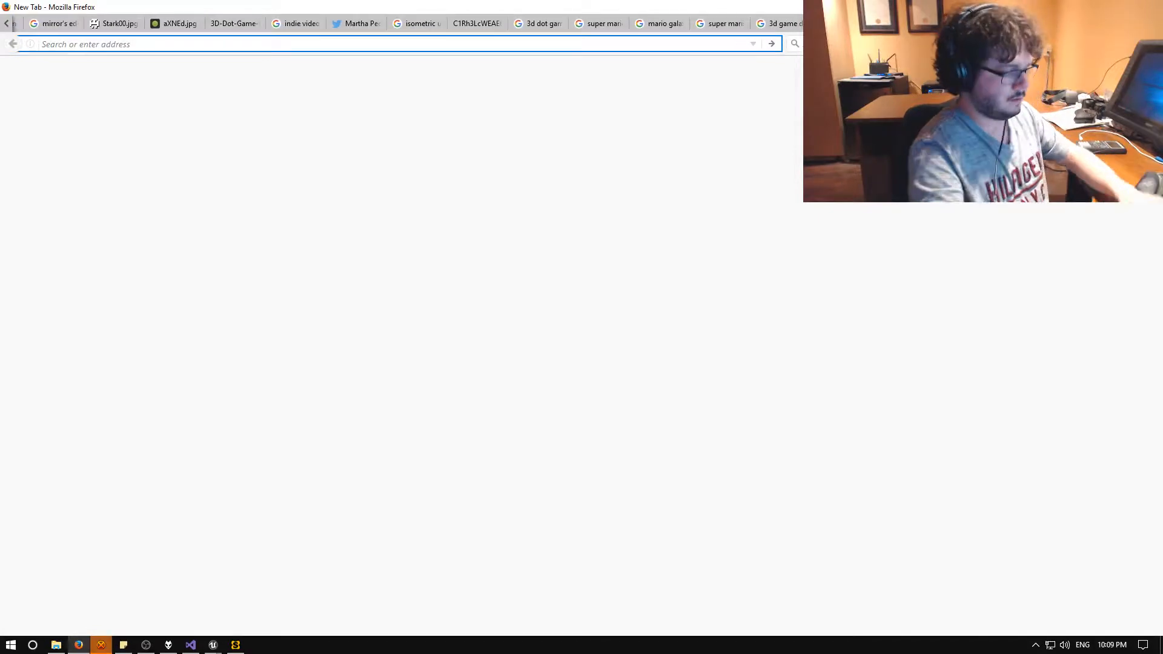
{"action": "type", "text": "ue4 emissive lightmass"}
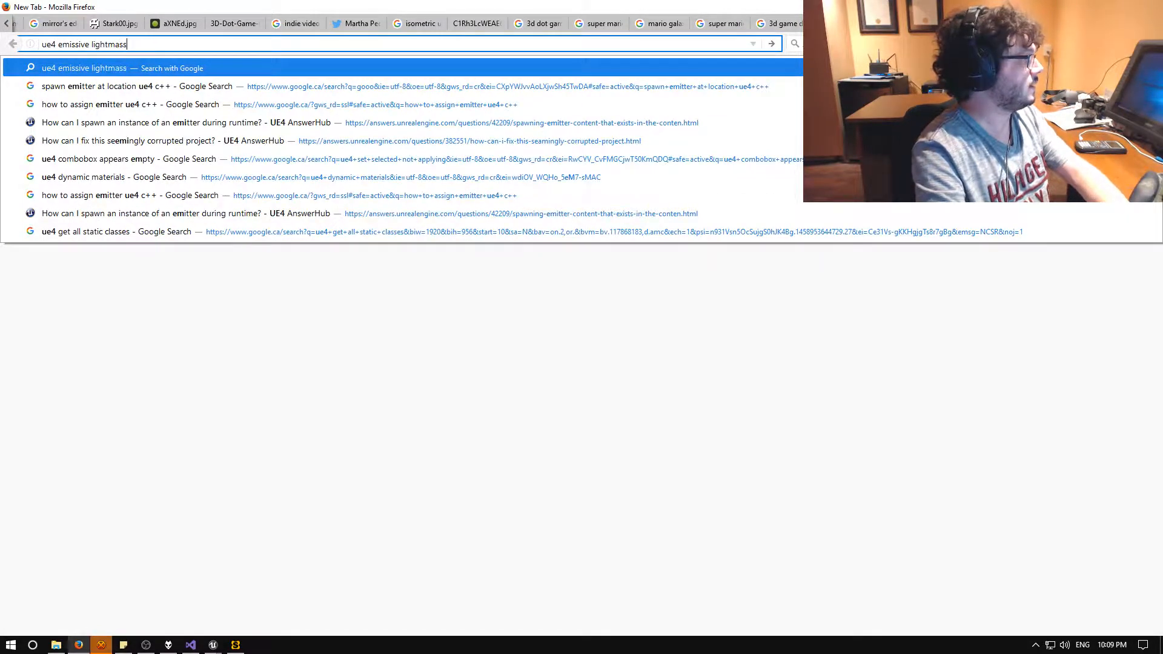
{"action": "key", "text": "Return"}
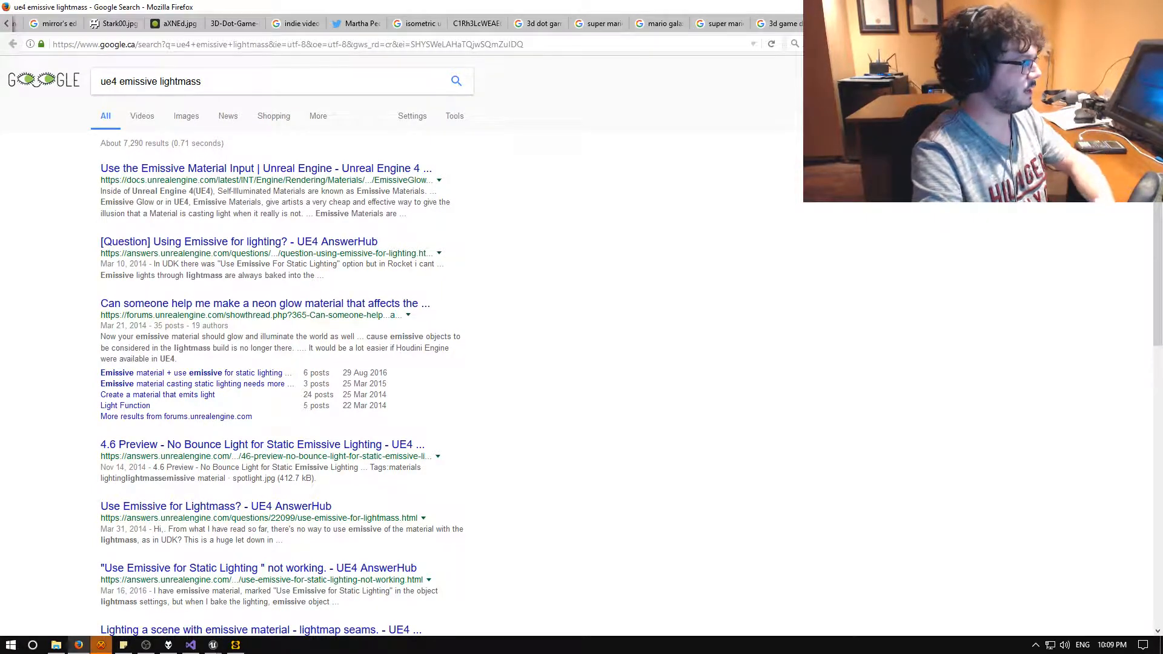
{"action": "left_click", "coordinate": [273, 167]}
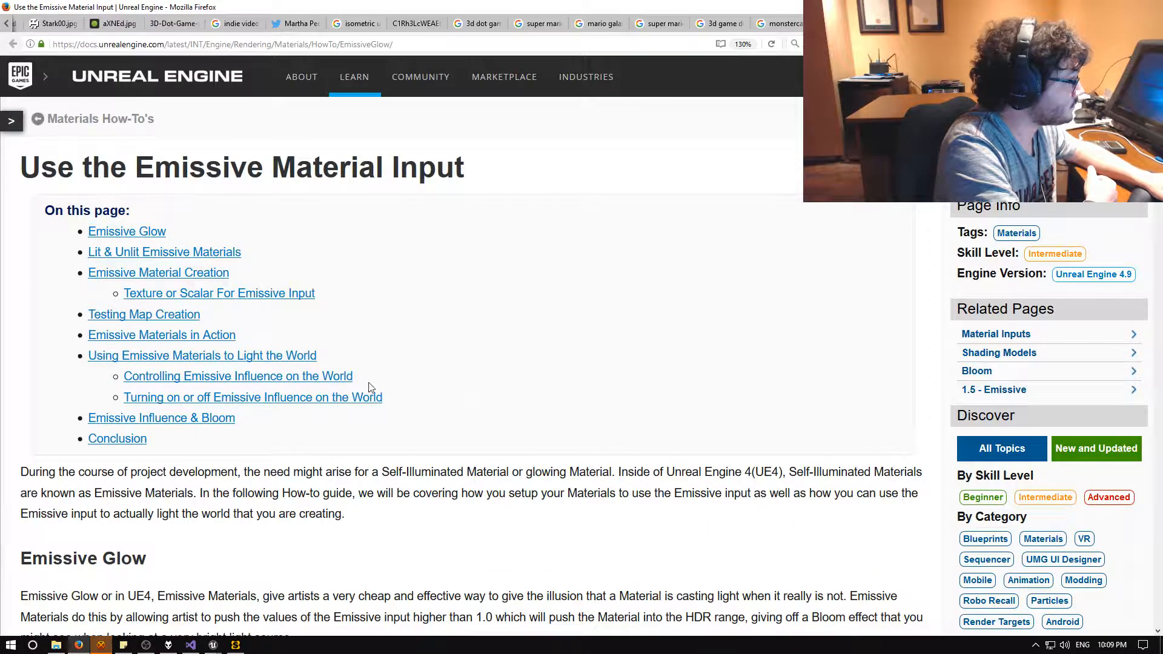
Read the page's sections on using emissive materials to light the world and controlling their influence through Emissive_Strength.
{"action": "left_click", "coordinate": [226, 356]}
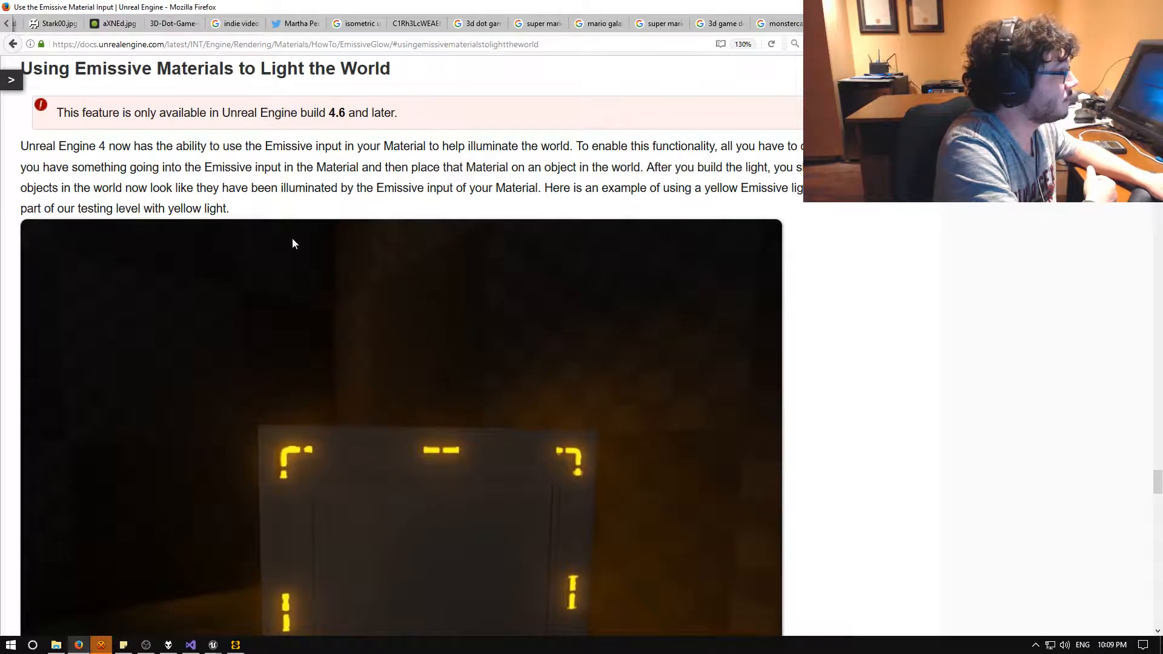
{"action": "left_click_drag", "start_coordinate": [172, 116], "coordinate": [405, 116]}
{"action": "left_click", "coordinate": [393, 163]}
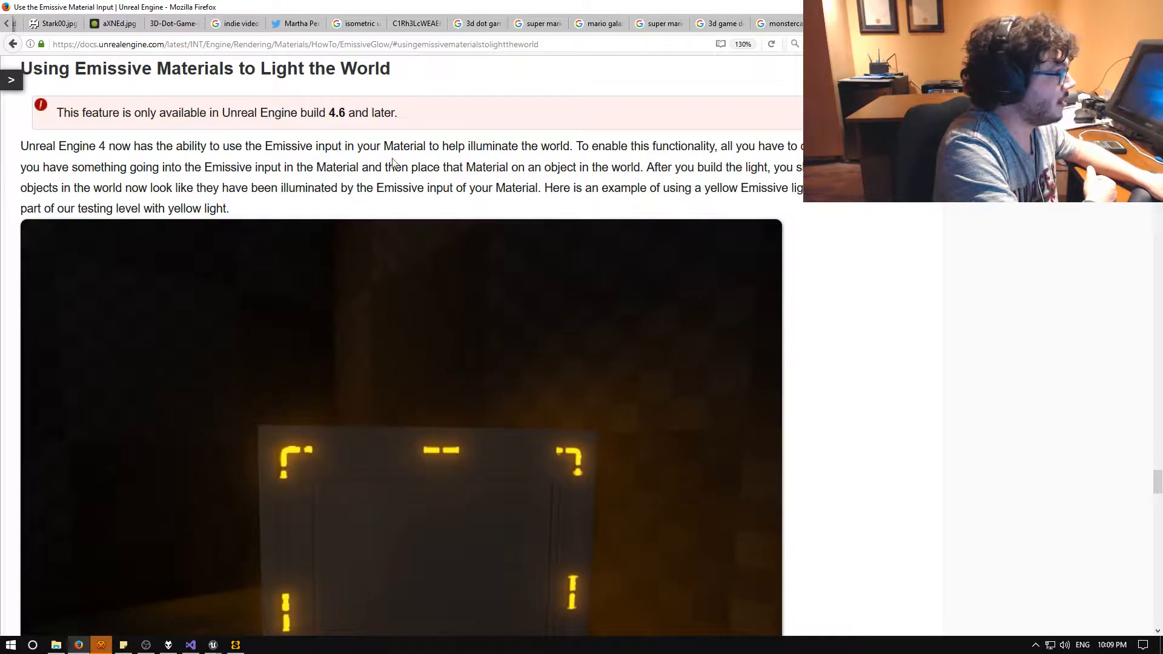
{"action": "scroll", "coordinate": [347, 179], "scroll_direction": "down", "scroll_amount": 5}
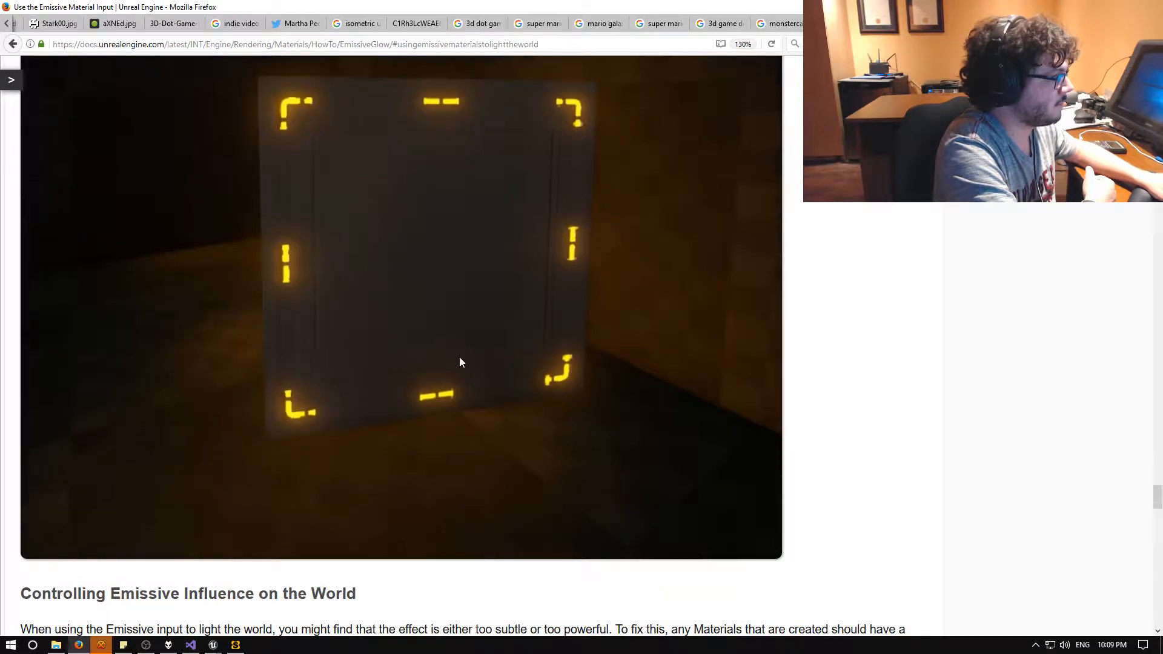
{"action": "scroll", "coordinate": [457, 376], "scroll_direction": "up", "scroll_amount": 7}
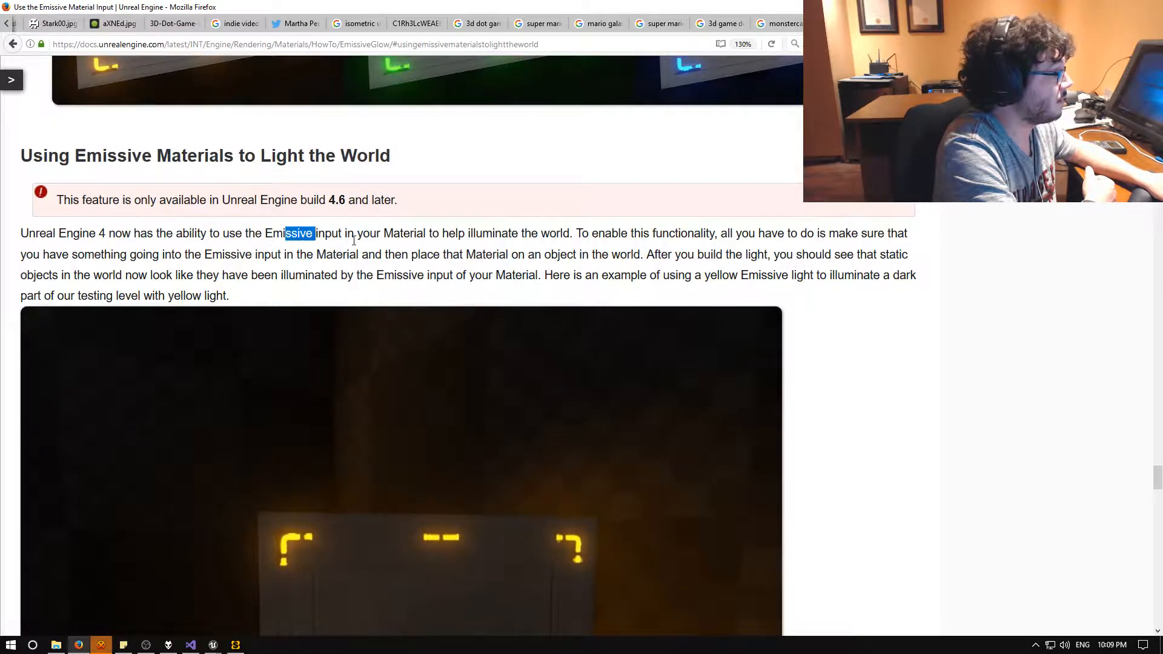
{"action": "left_click_drag", "start_coordinate": [354, 240], "coordinate": [541, 275]}
{"action": "left_click", "coordinate": [553, 274]}
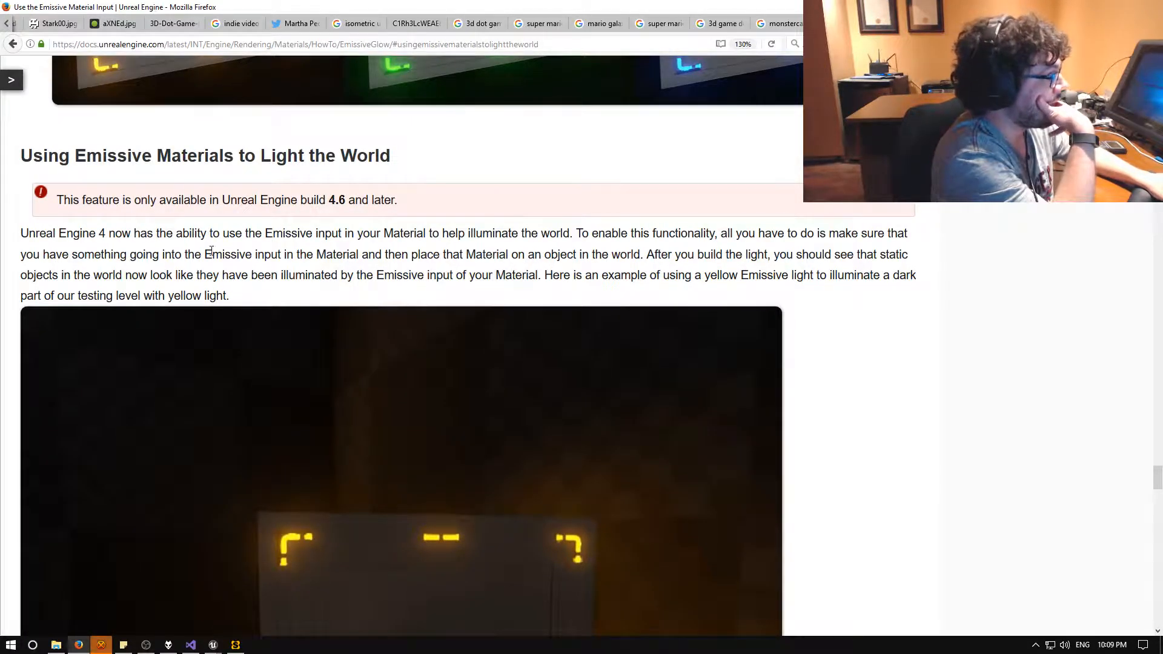
{"action": "left_click_drag", "start_coordinate": [285, 250], "coordinate": [515, 270]}
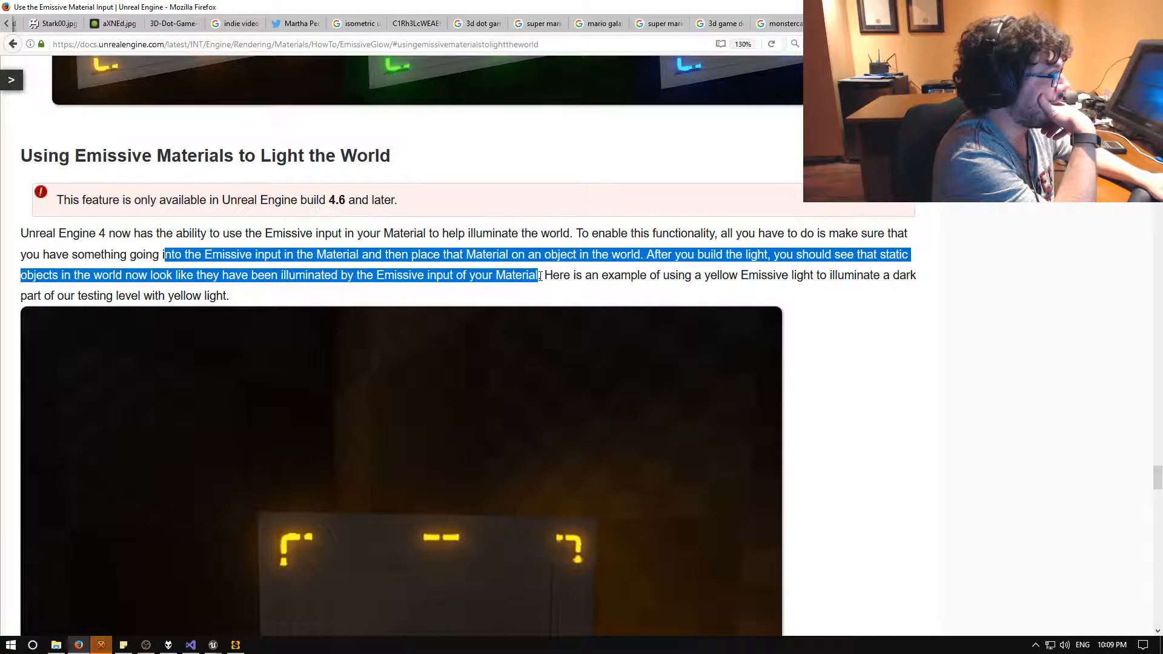
{"action": "left_click", "coordinate": [540, 276]}
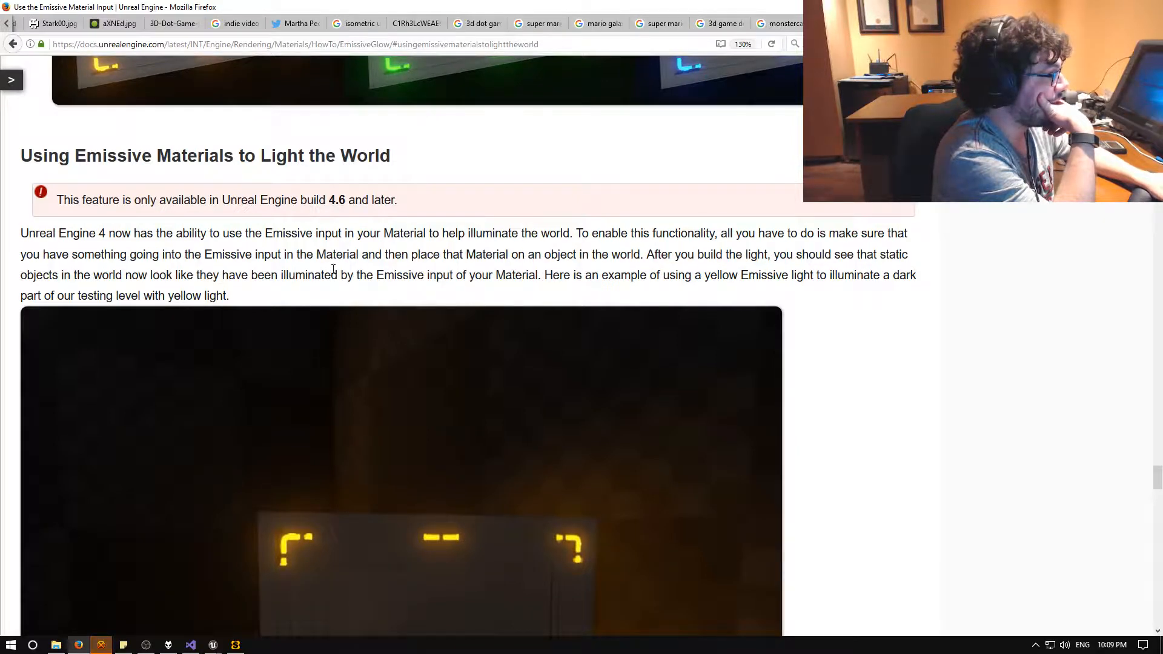
{"action": "scroll", "coordinate": [345, 270], "scroll_direction": "down", "scroll_amount": 3}
{"action": "scroll", "coordinate": [854, 257], "scroll_direction": "down", "scroll_amount": 20}
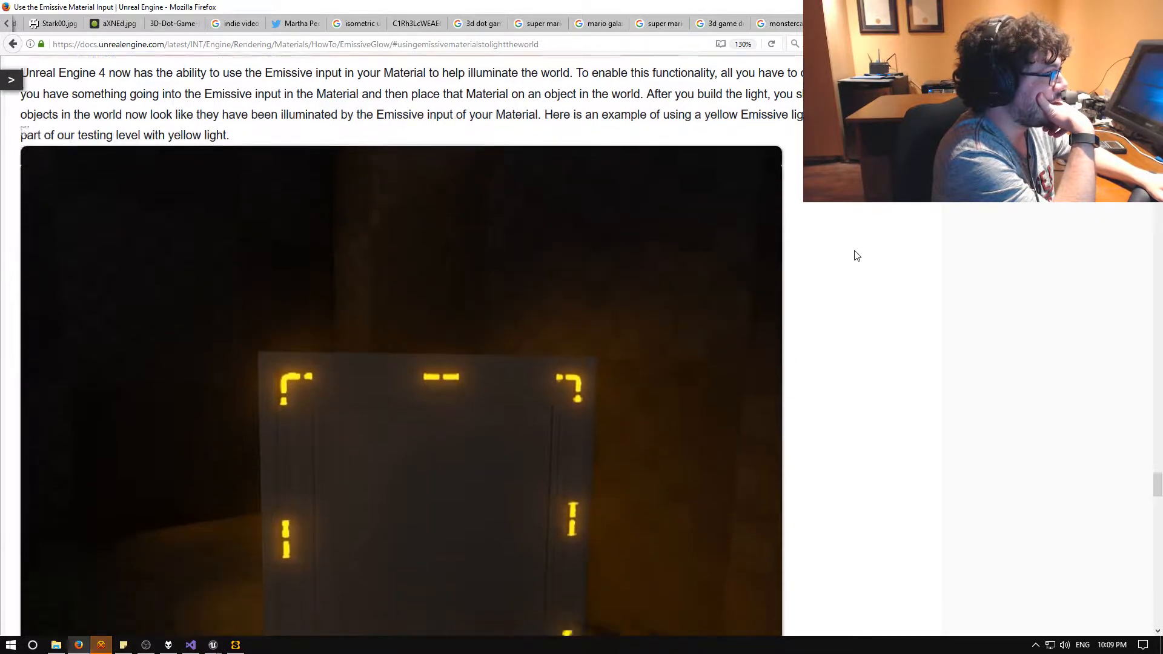
{"action": "scroll", "coordinate": [857, 254], "scroll_direction": "down", "scroll_amount": 1}
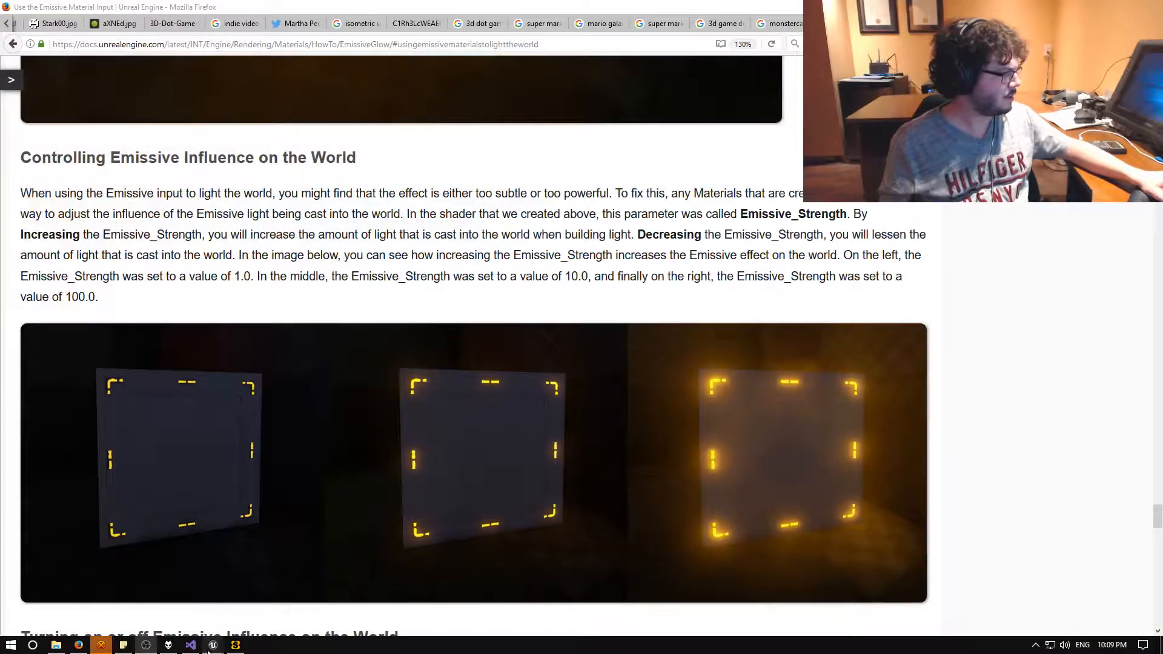
Switch to the standalone game preview and move the view to a corner of the board to examine the enclosure's lighting.
{"action": "mouse_move", "coordinate": [209, 649]}
{"action": "left_click", "coordinate": [162, 582]}
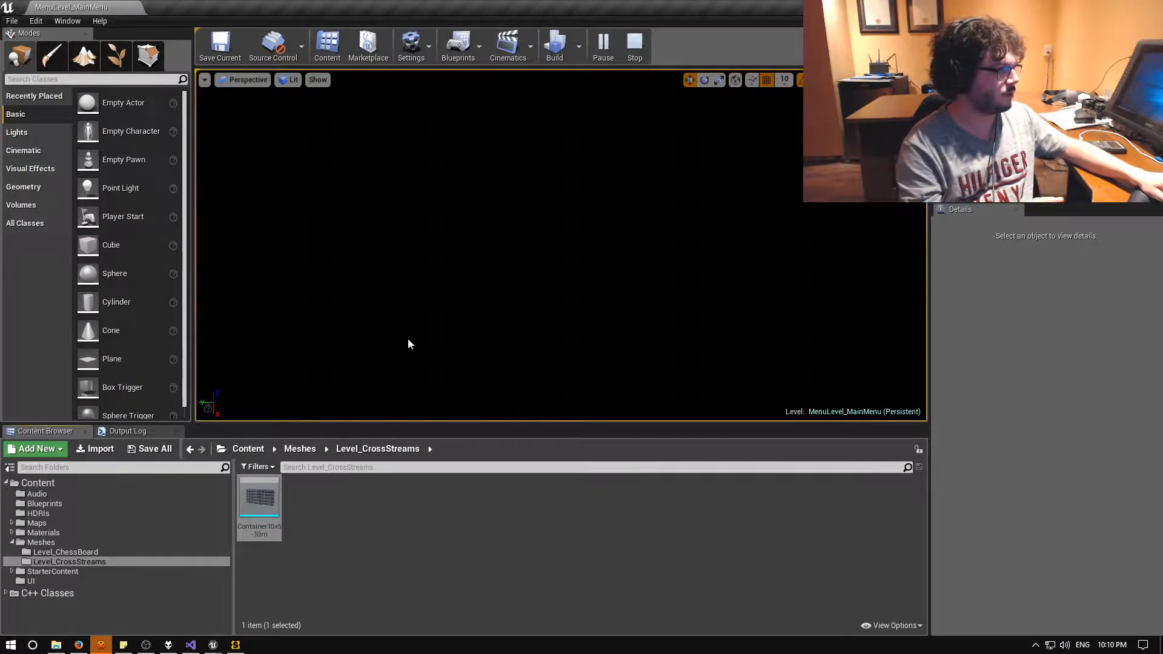
{"action": "mouse_move", "coordinate": [213, 645]}
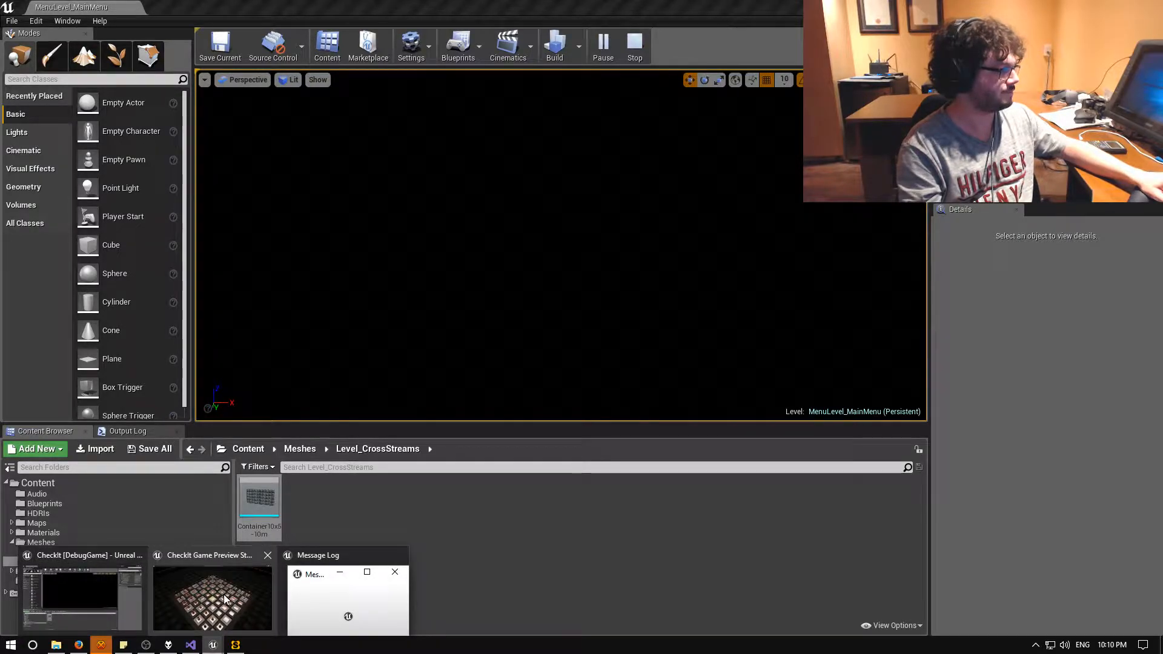
{"action": "left_click", "coordinate": [266, 560]}
{"action": "key", "text": "w"}
{"action": "key", "text": "w"}
{"action": "key", "text": "w"}
{"action": "key", "text": "w"}
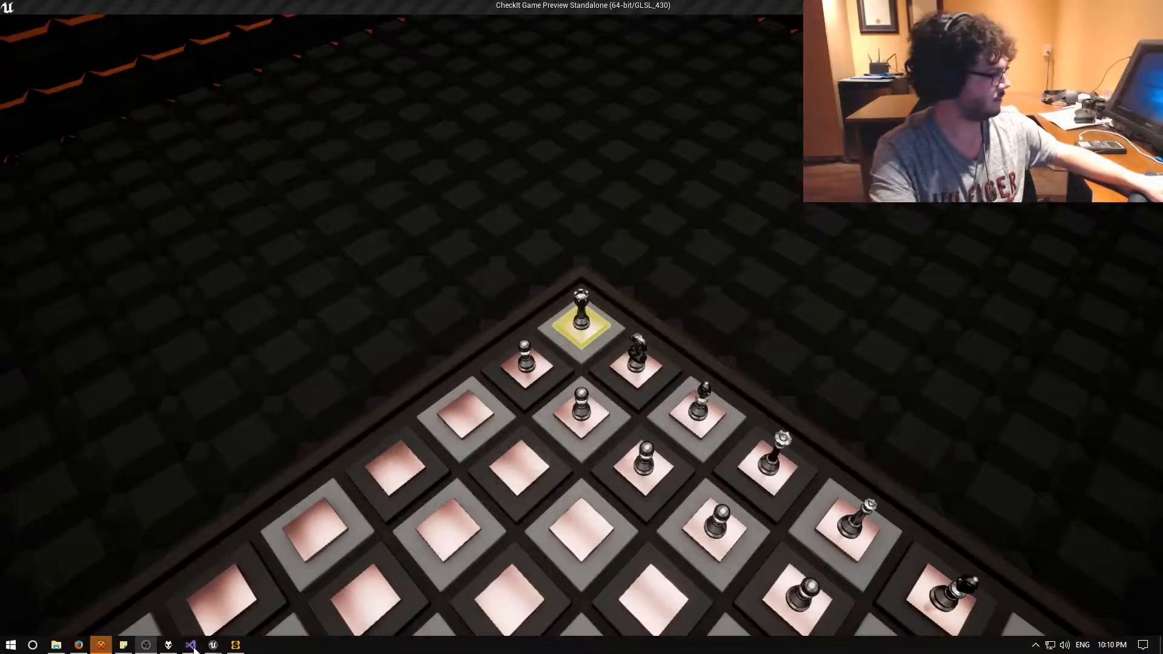
Switch to Firefox, search Google for "star wars cloud city" in a new tab, and close that tab after viewing the results.
{"action": "key", "text": "alt+Tab"}
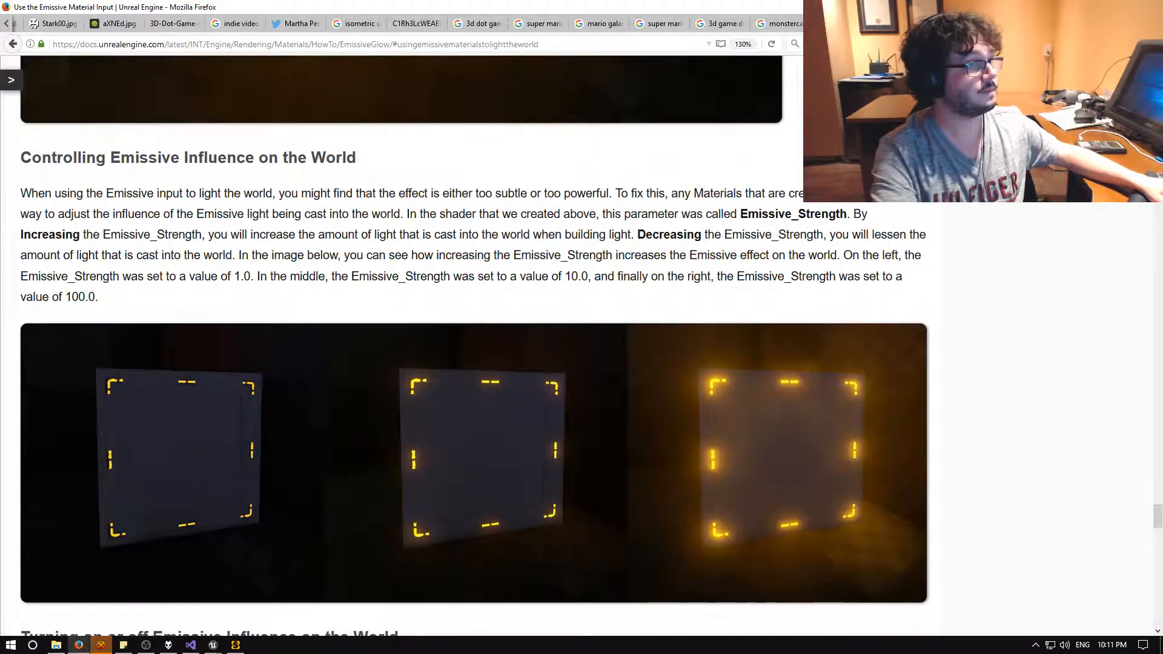
{"action": "key", "text": "ctrl+t"}
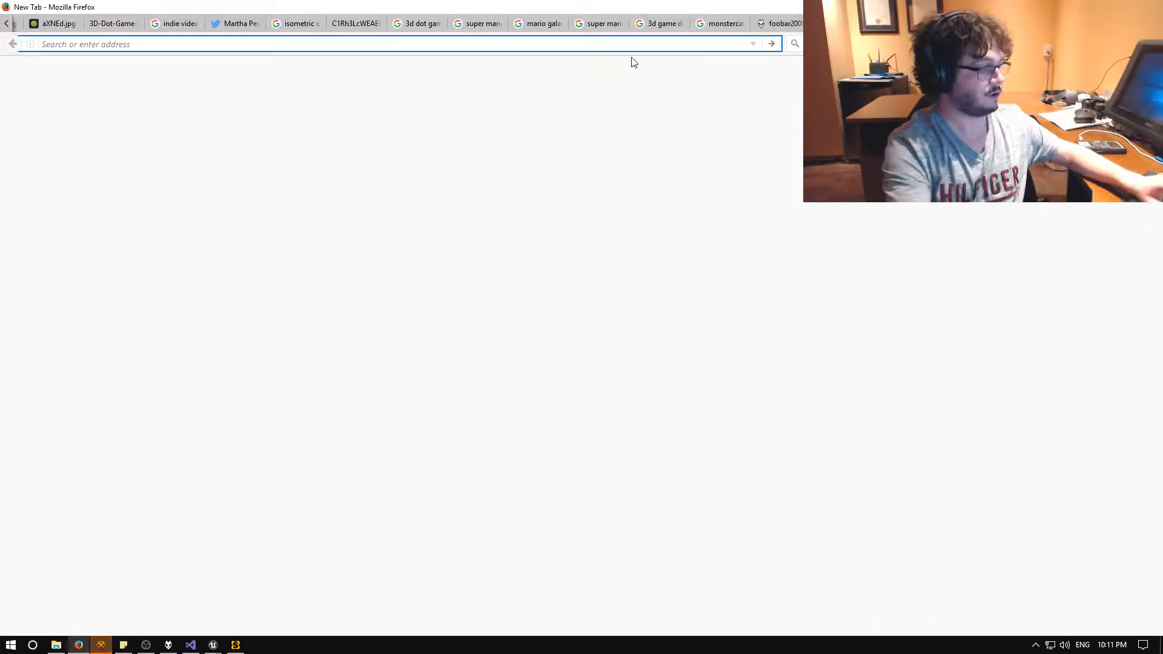
{"action": "type", "text": "google.ca"}
{"action": "key", "text": "Return"}
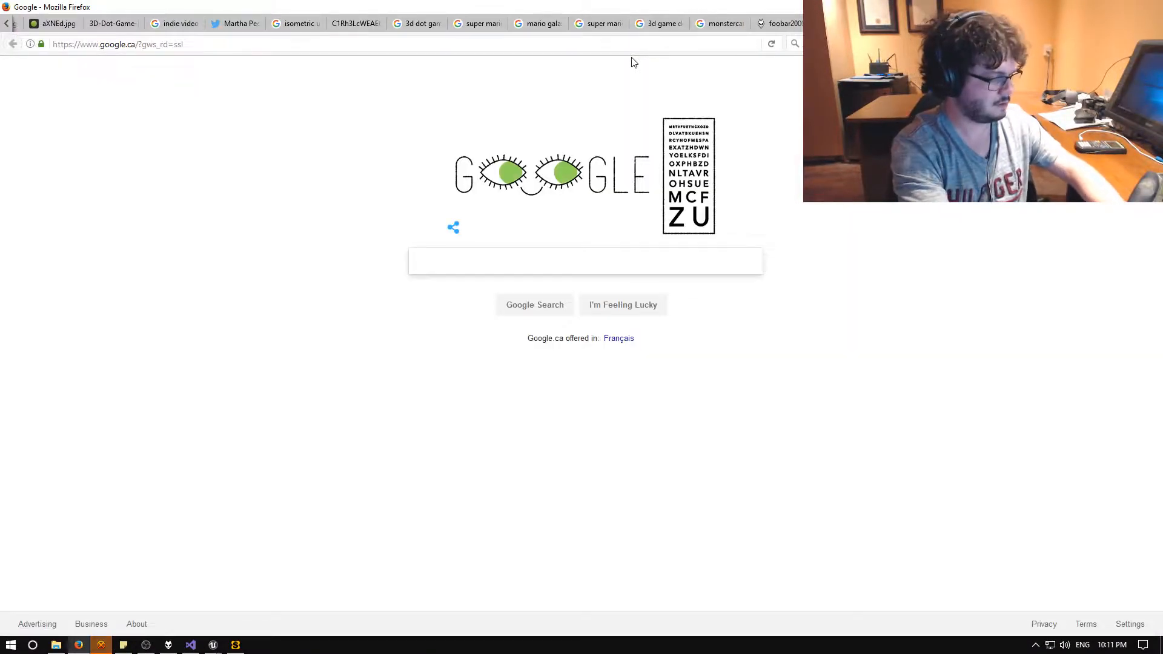
{"action": "type", "text": "starwars cl"}
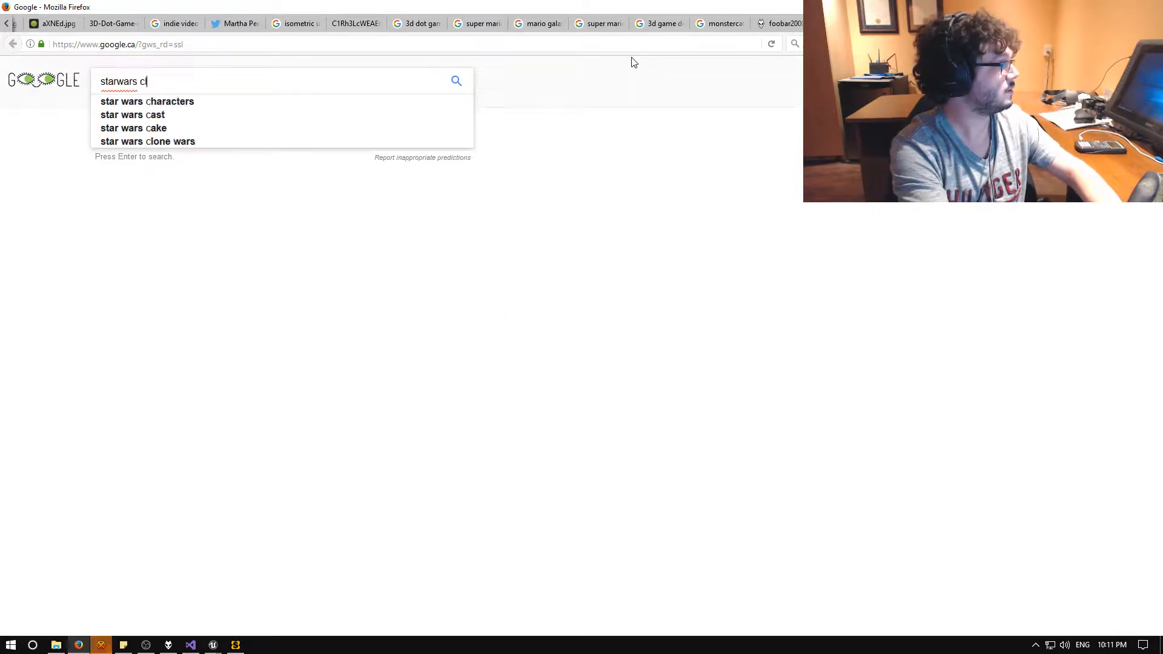
{"action": "type", "text": "oud ci"}
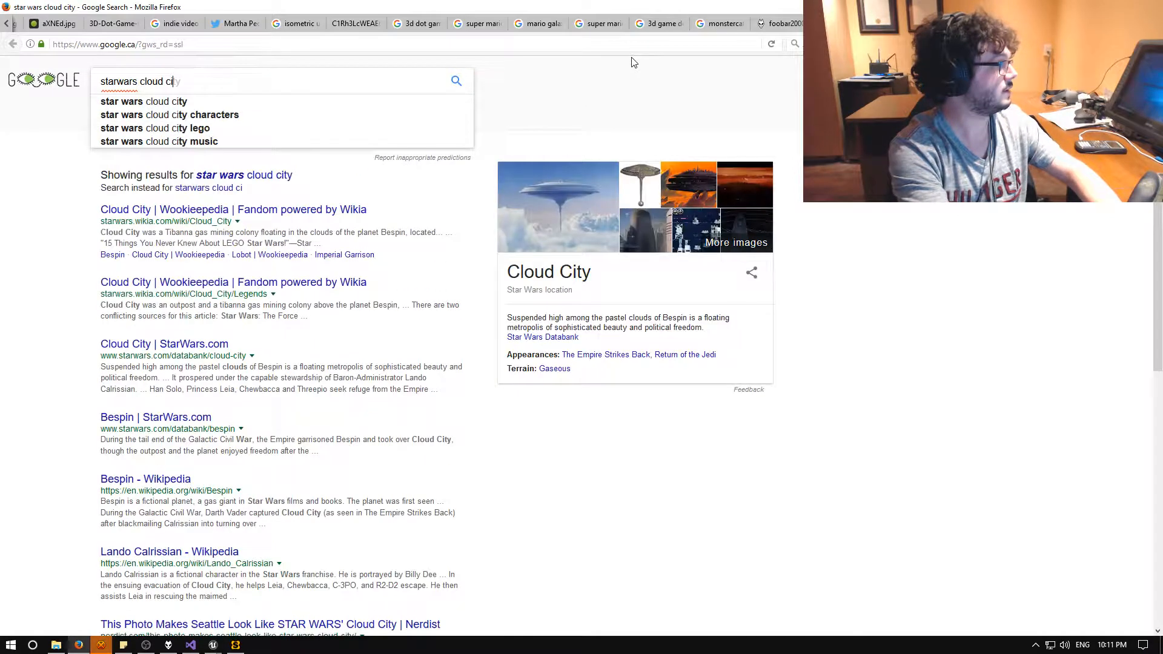
{"action": "key", "text": "Down"}
{"action": "key", "text": "Return"}
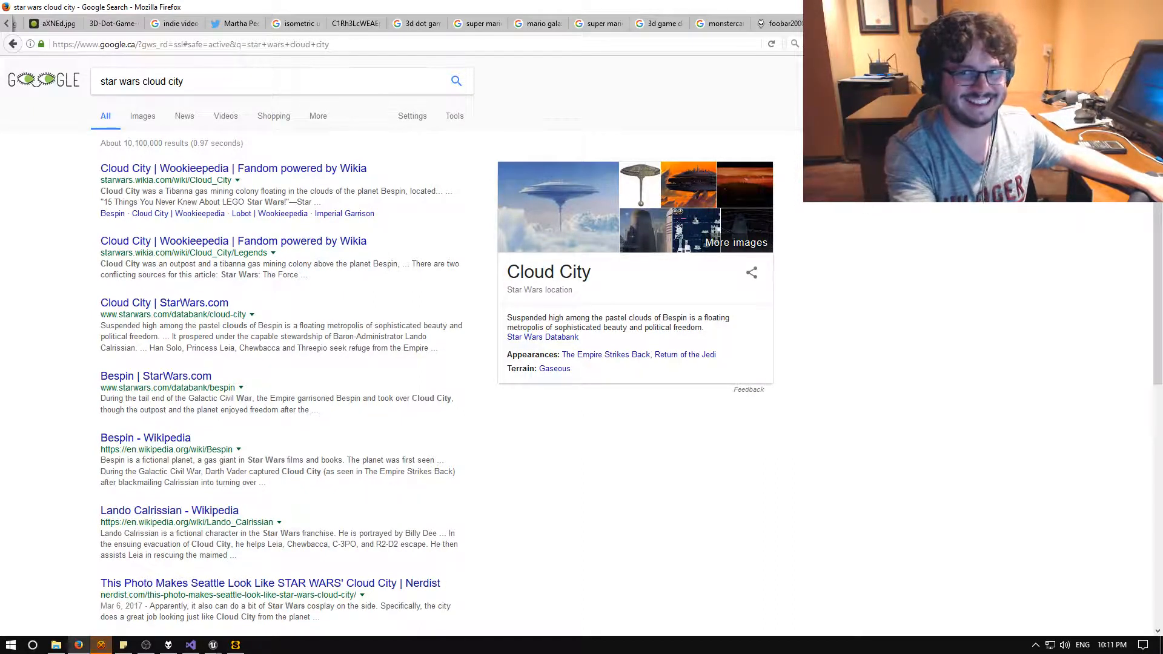
{"action": "key", "text": "ctrl+w"}
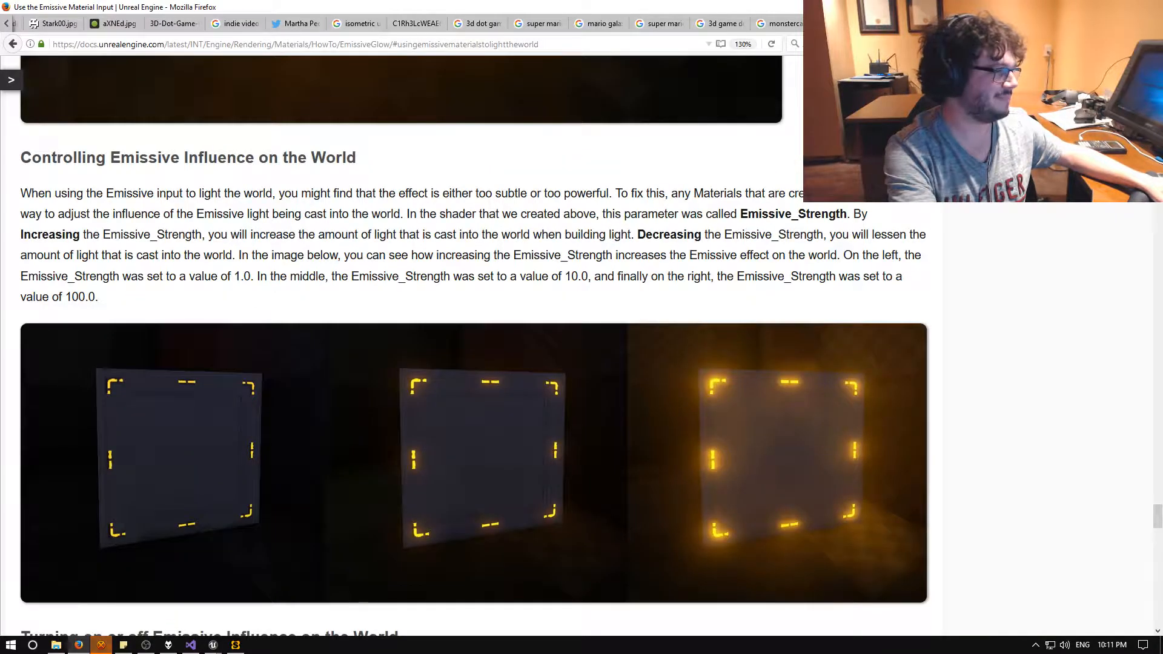
Close Unreal's Message Log window and bring the standalone game preview back to the front.
{"action": "mouse_move", "coordinate": [213, 645]}
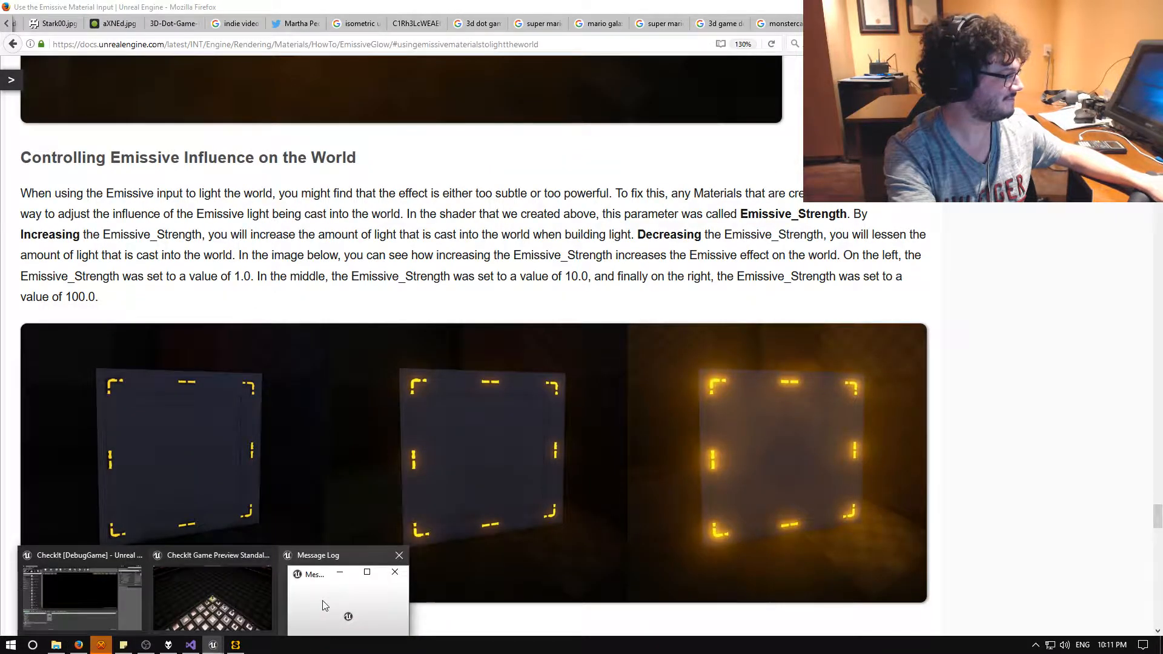
{"action": "left_click", "coordinate": [366, 591]}
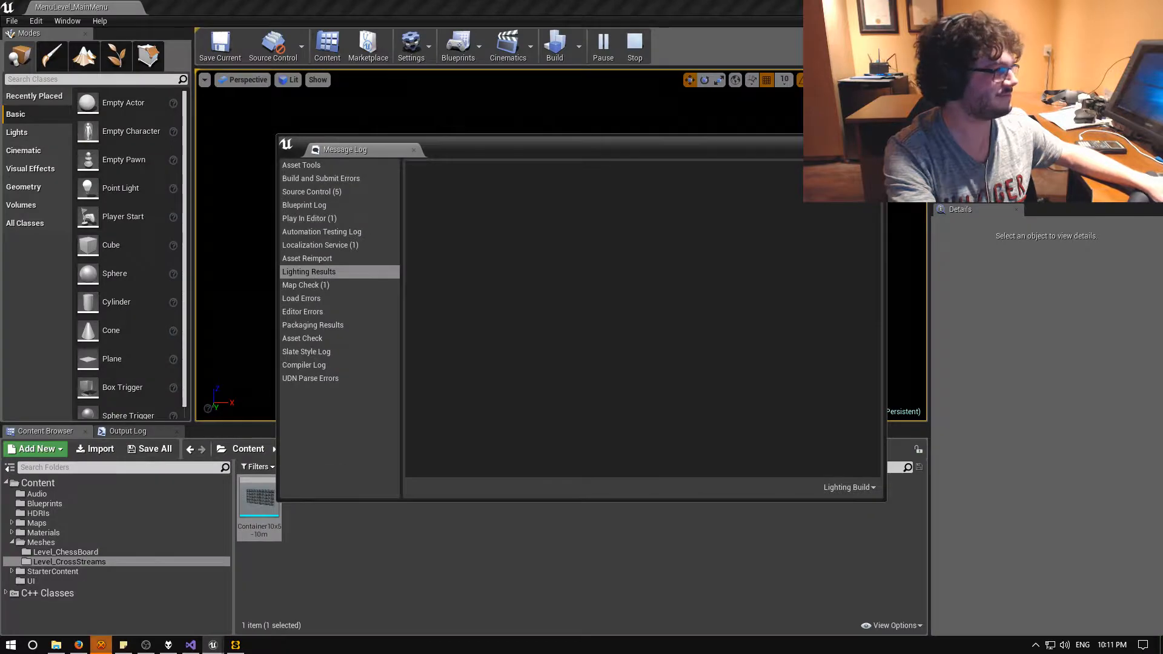
{"action": "left_click", "coordinate": [876, 141]}
{"action": "left_click", "coordinate": [1106, 8]}
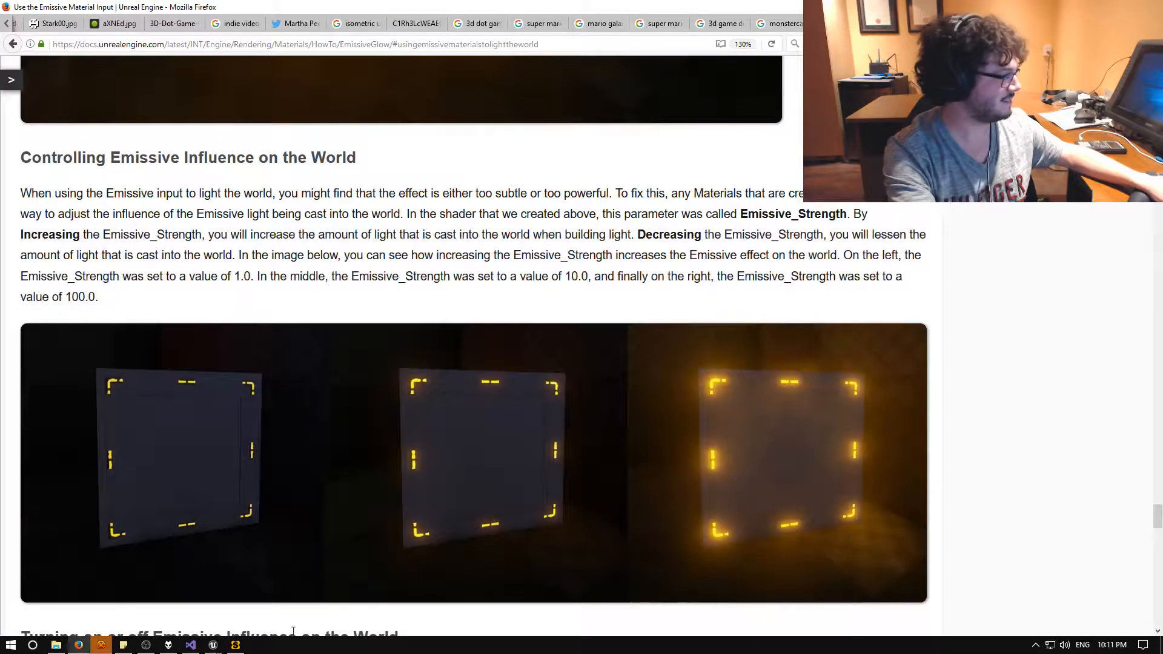
{"action": "mouse_move", "coordinate": [215, 647]}
{"action": "left_click", "coordinate": [240, 587]}
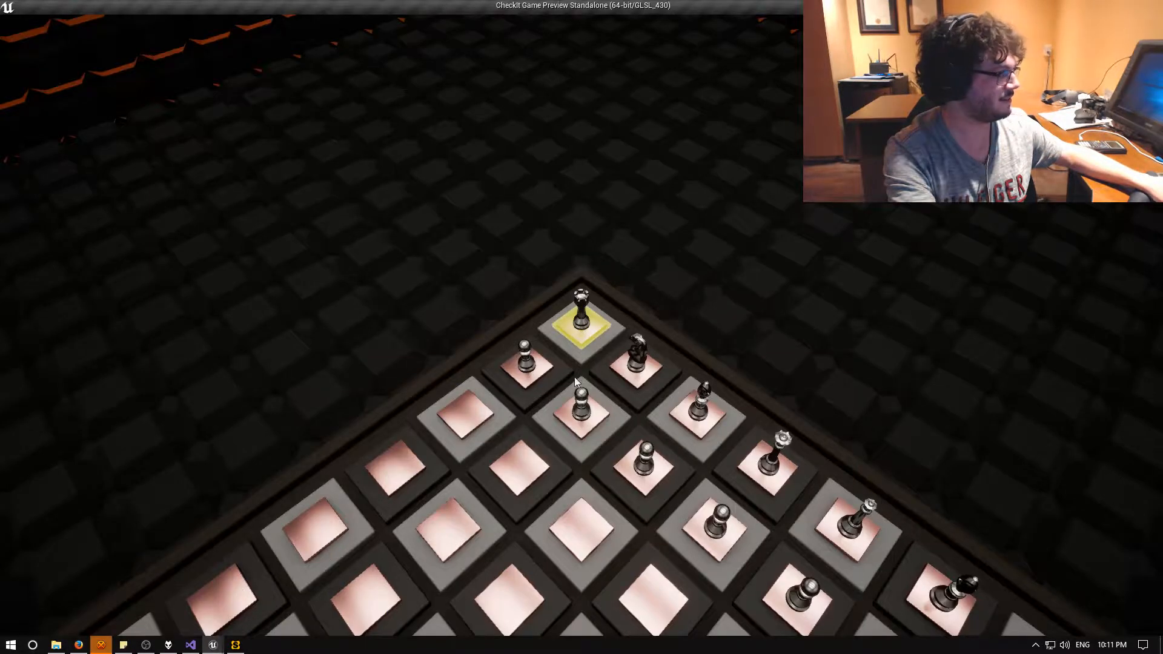
Examine the chessboard's lit tiles and pieces across the board, zooming in close and back out.
{"action": "key", "text": "s"}
{"action": "key", "text": "e"}
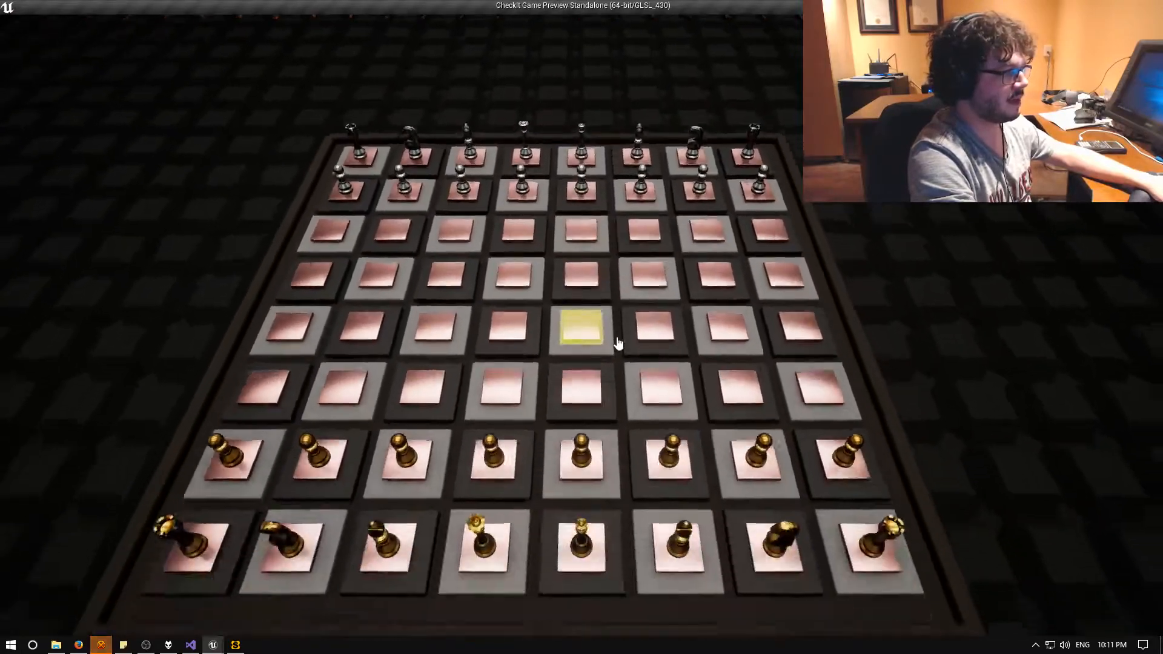
{"action": "key", "text": "w"}
{"action": "key", "text": "w"}
{"action": "key", "text": "w"}
{"action": "key", "text": "w"}
{"action": "scroll", "coordinate": [434, 377], "scroll_direction": "up", "scroll_amount": 5}
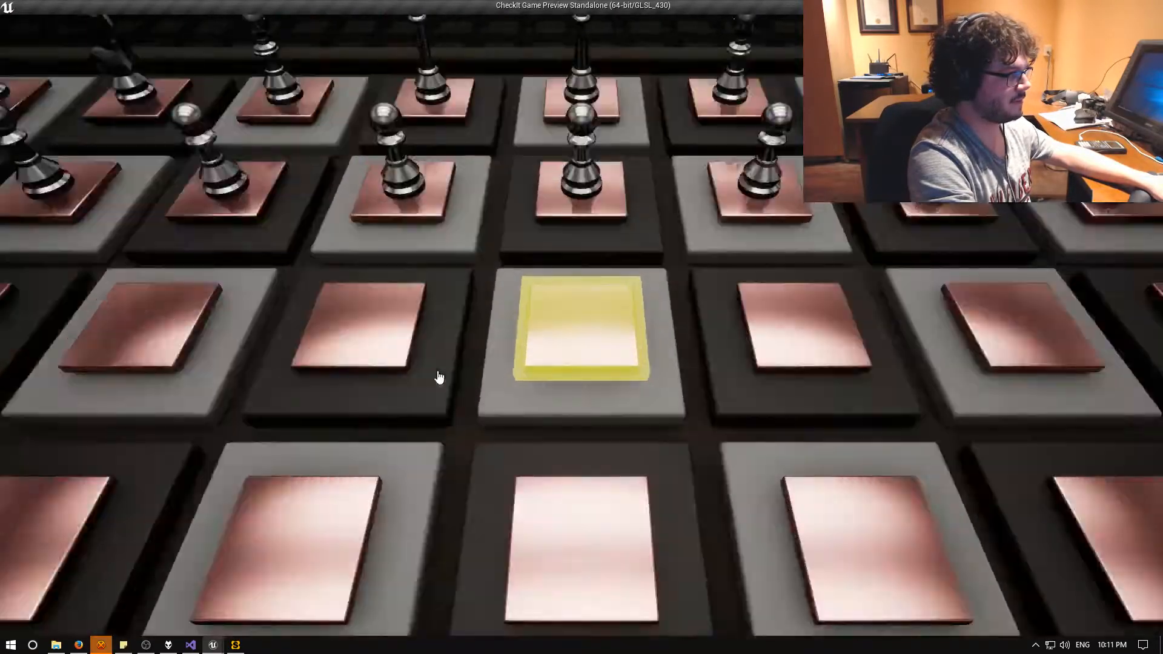
{"action": "scroll", "coordinate": [441, 380], "scroll_direction": "down", "scroll_amount": 5}
Rotate the game camera around the board to examine its lighting from the opposite side and the corners.
{"action": "key", "text": "e"}
{"action": "key", "text": "e"}
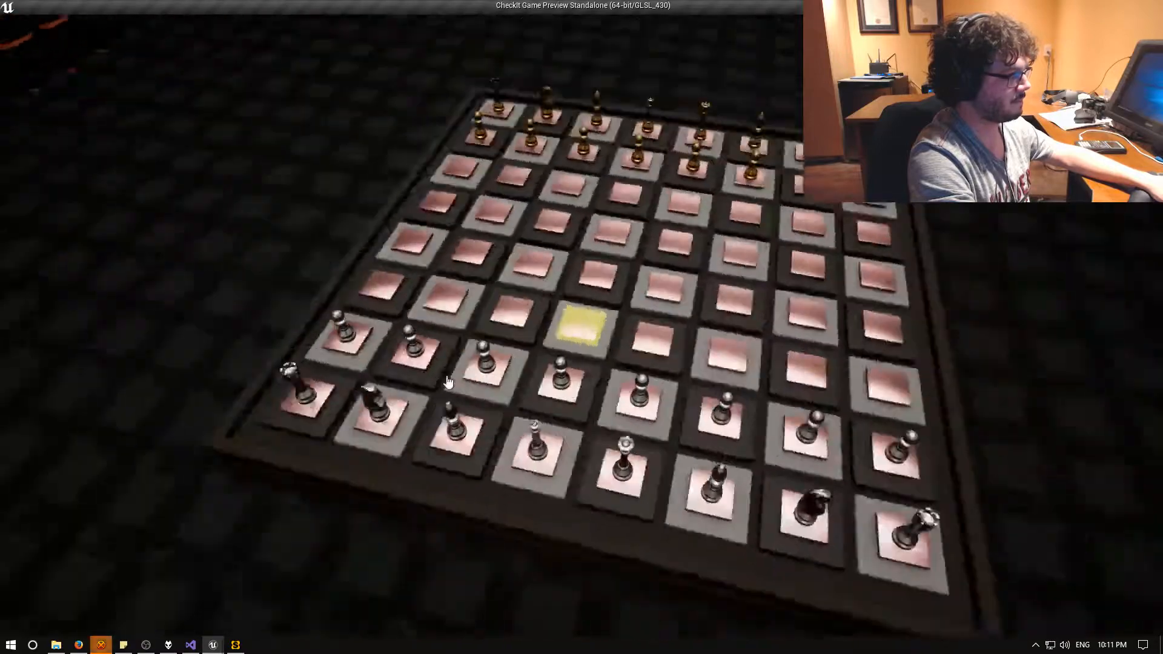
{"action": "key", "text": "w"}
{"action": "key", "text": "w"}
{"action": "key", "text": "w"}
{"action": "key", "text": "w"}
{"action": "key", "text": "w"}
{"action": "key", "text": "e"}
{"action": "key", "text": "e"}
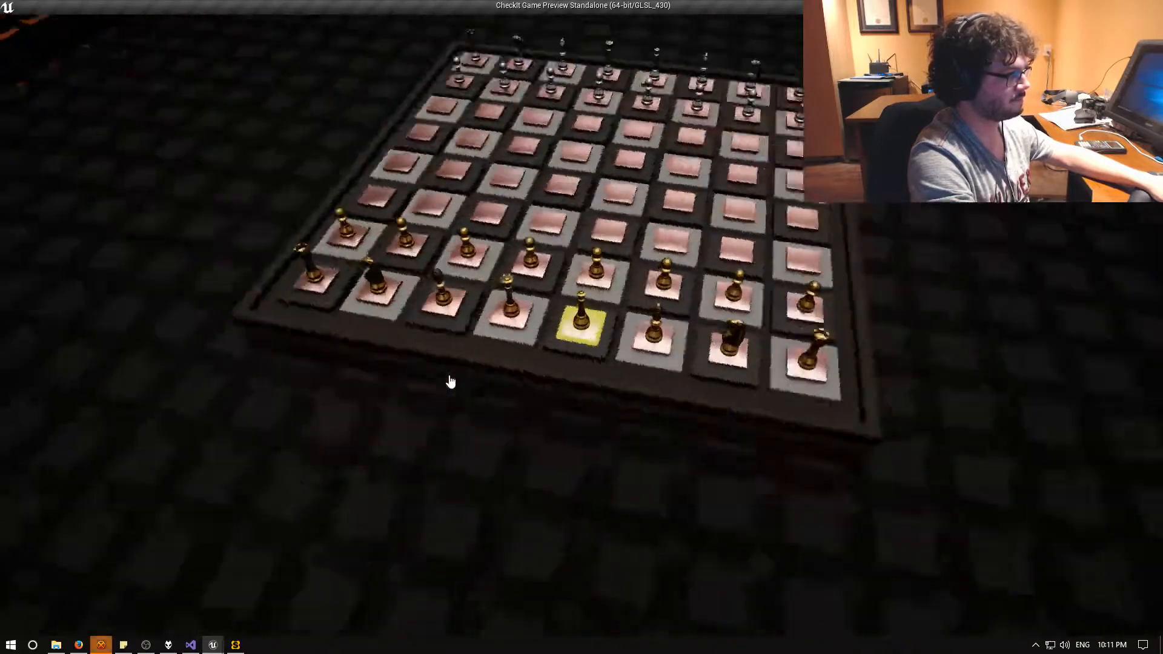
{"action": "key", "text": "w"}
{"action": "key", "text": "w"}
{"action": "key", "text": "w"}
{"action": "key", "text": "w"}
{"action": "key", "text": "w"}
{"action": "key", "text": "w"}
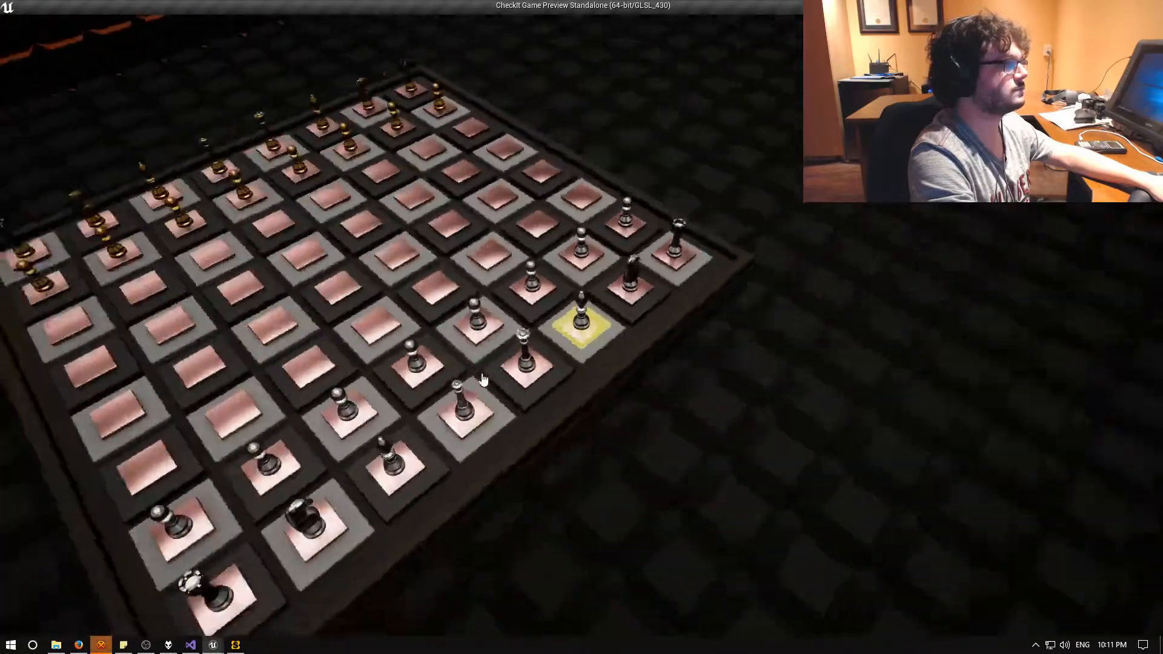
{"action": "key", "text": "e"}
{"action": "key", "text": "s"}
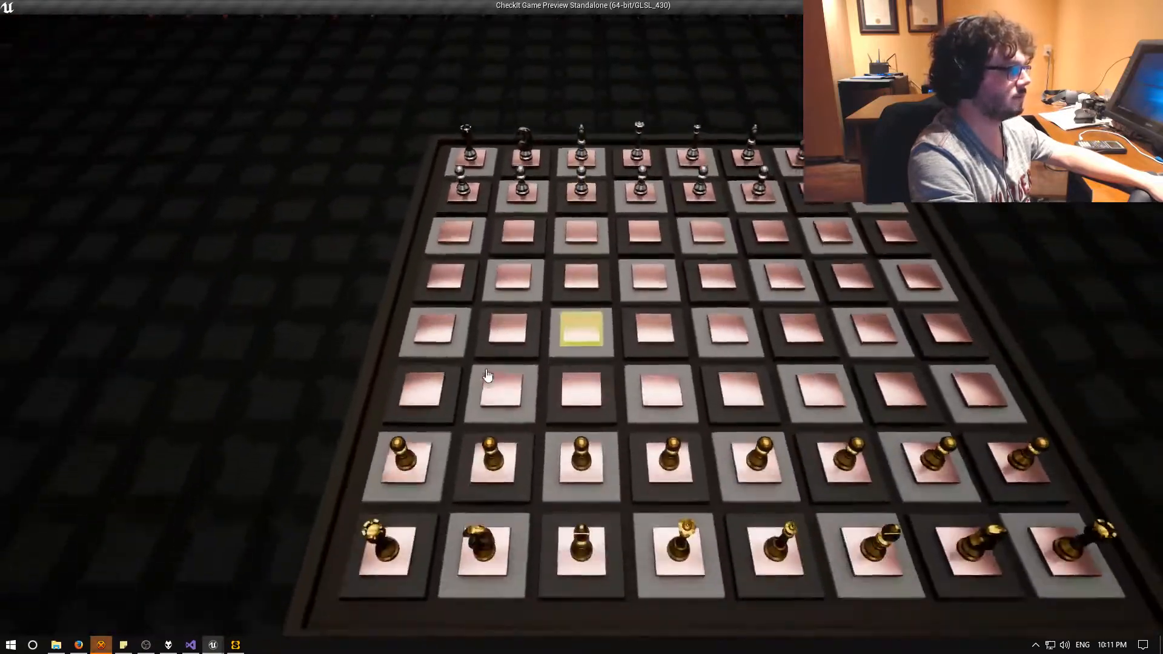
Advance the gold pawn in front of the king by one square.
{"action": "key", "text": "s"}
{"action": "key", "text": "s"}
{"action": "key", "text": "a"}
{"action": "key", "text": "s"}
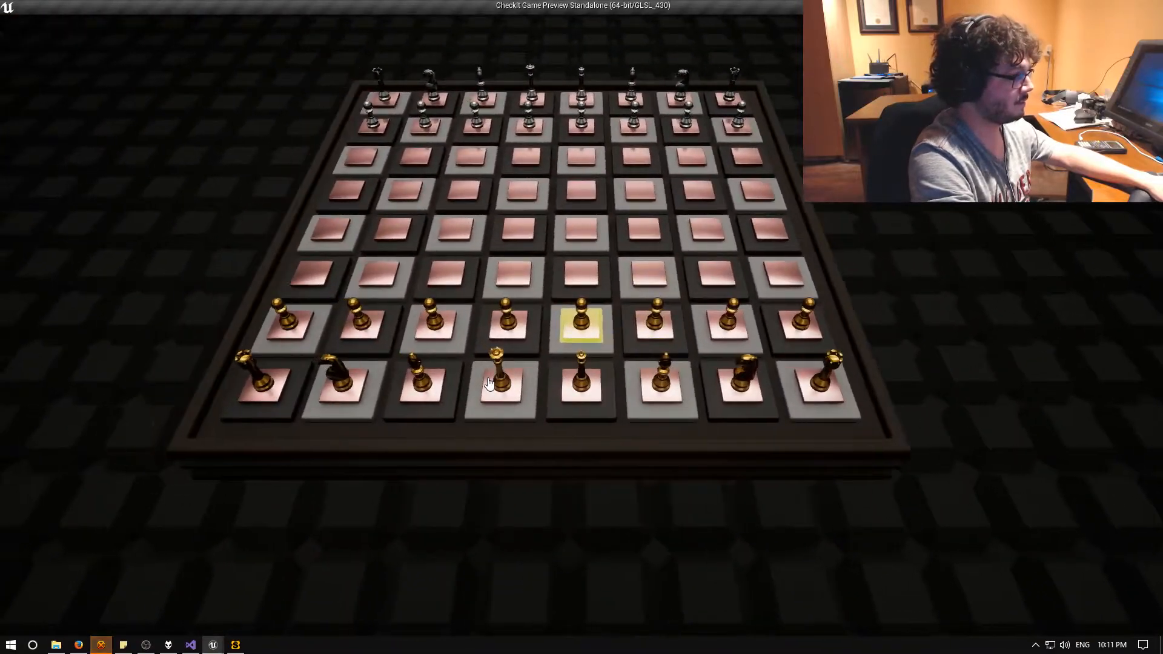
{"action": "key", "text": "a"}
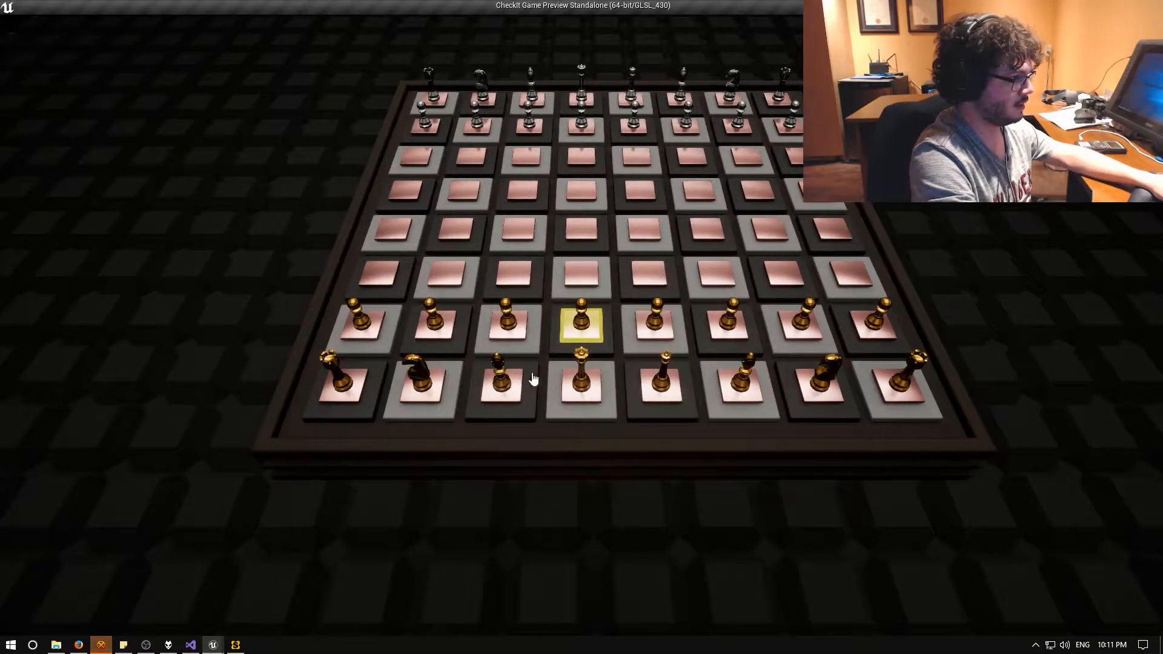
{"action": "key", "text": "d"}
{"action": "key", "text": "space"}
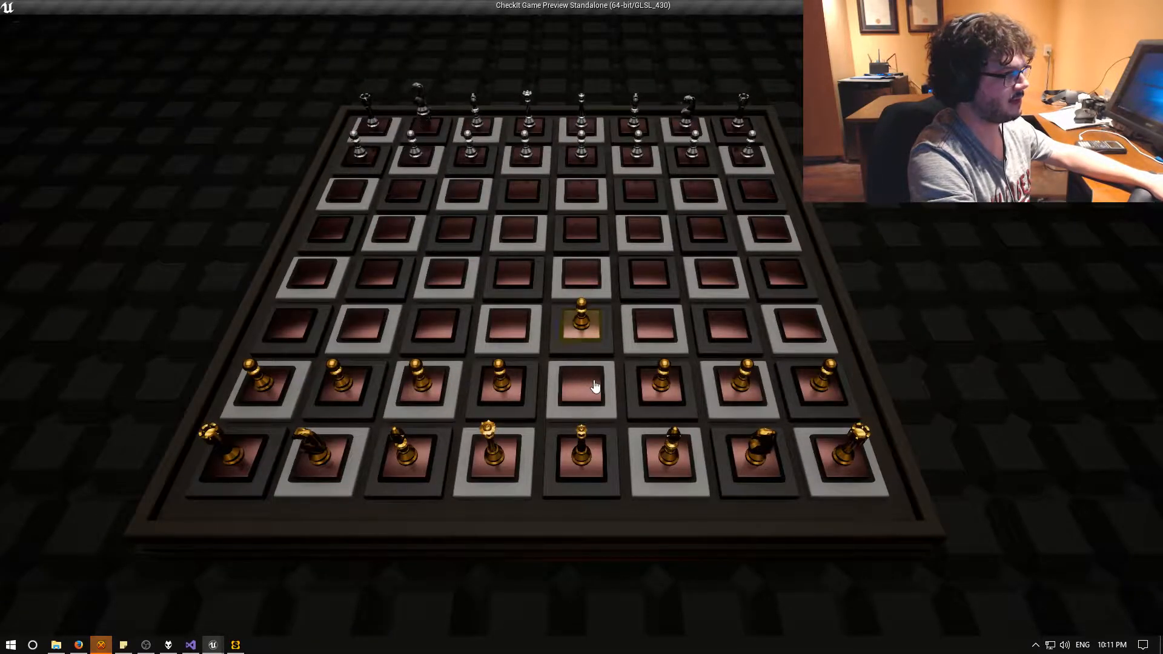
Move the gold queen four squares diagonally through the open pawn gap to the edge of the board.
{"action": "key", "text": "s"}
{"action": "key", "text": "a"}
{"action": "key", "text": "s"}
{"action": "key", "text": "space"}
{"action": "key", "text": "d"}
{"action": "key", "text": "w"}
{"action": "key", "text": "w"}
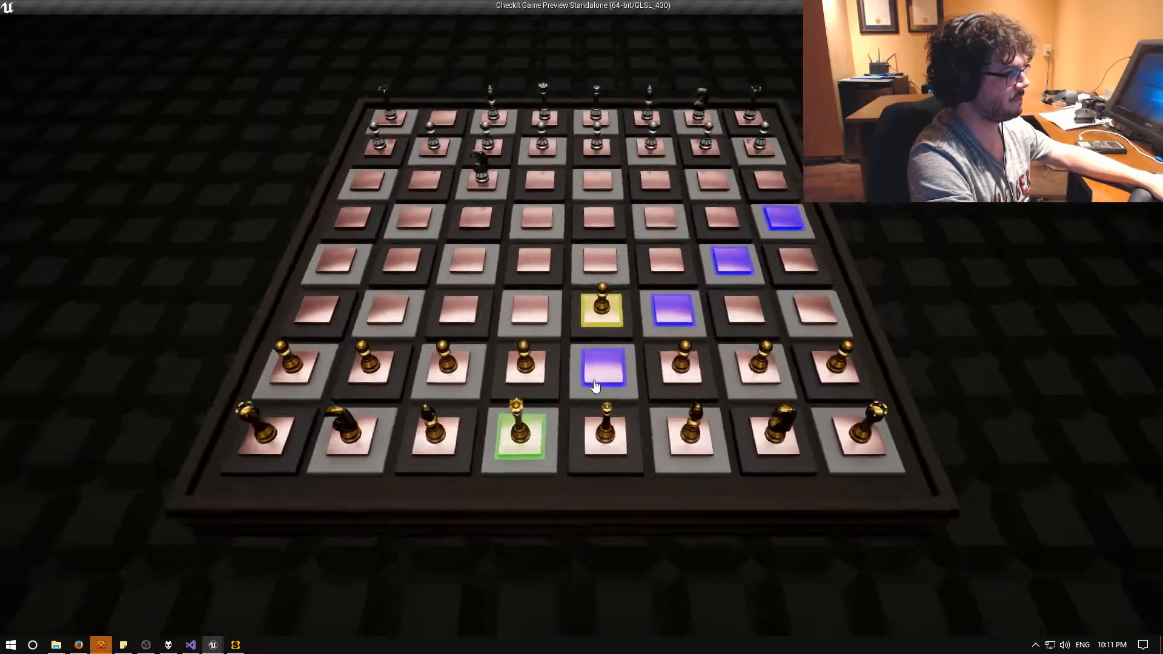
{"action": "key", "text": "w"}
{"action": "key", "text": "w"}
{"action": "key", "text": "d"}
{"action": "key", "text": "d"}
{"action": "key", "text": "d"}
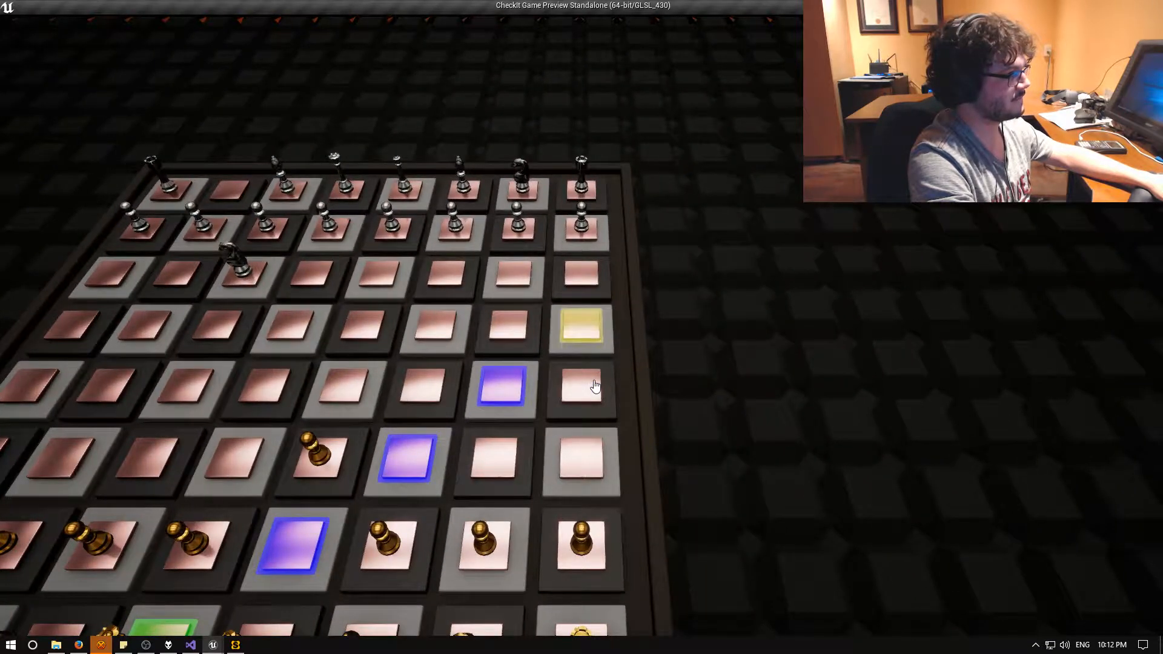
{"action": "key", "text": "space"}
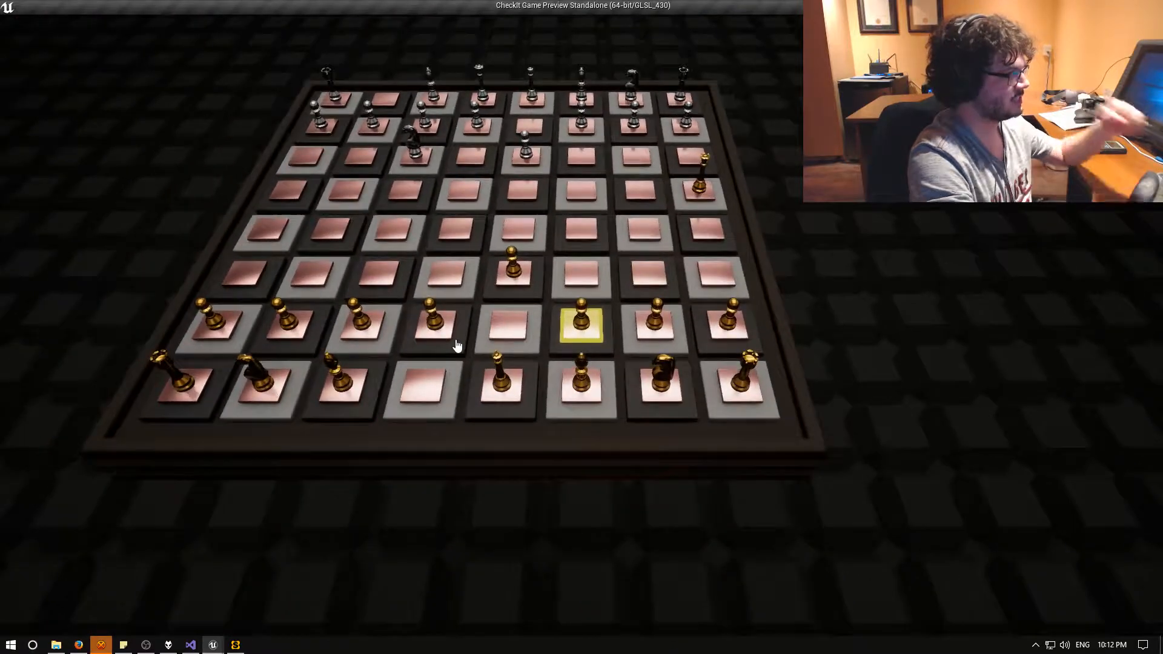
Advance the gold pawn in front of the queenside knight by one square.
{"action": "key", "text": "s"}
{"action": "key", "text": "w"}
{"action": "key", "text": "w"}
{"action": "key", "text": "w"}
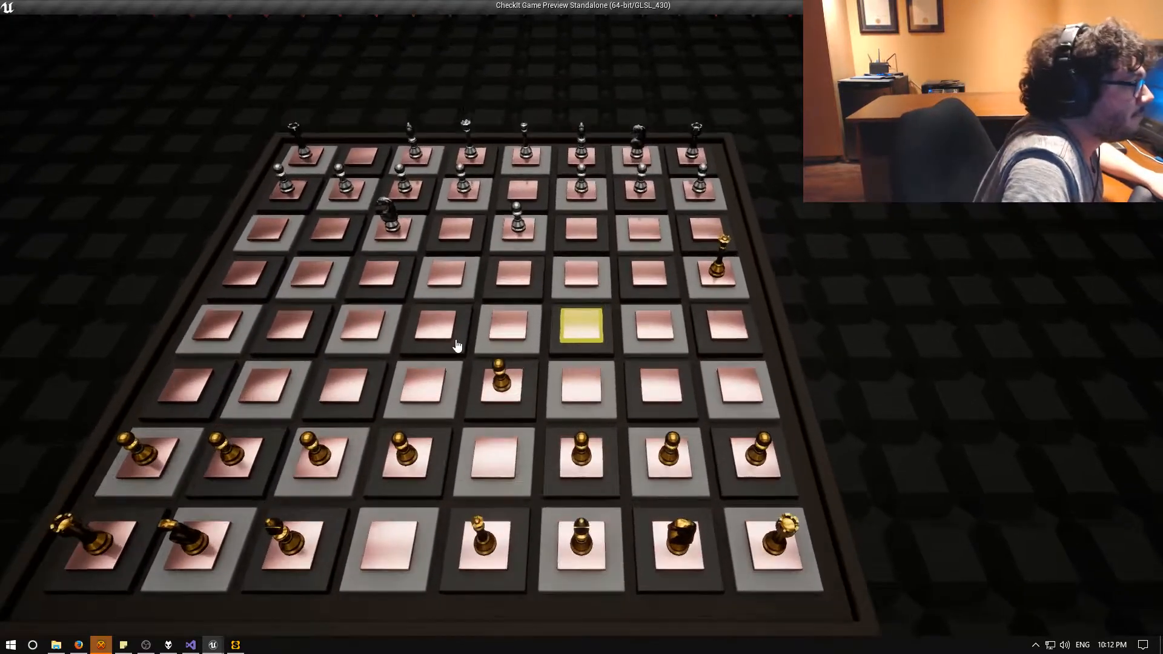
{"action": "key", "text": "a"}
{"action": "key", "text": "a"}
{"action": "key", "text": "a"}
{"action": "key", "text": "s"}
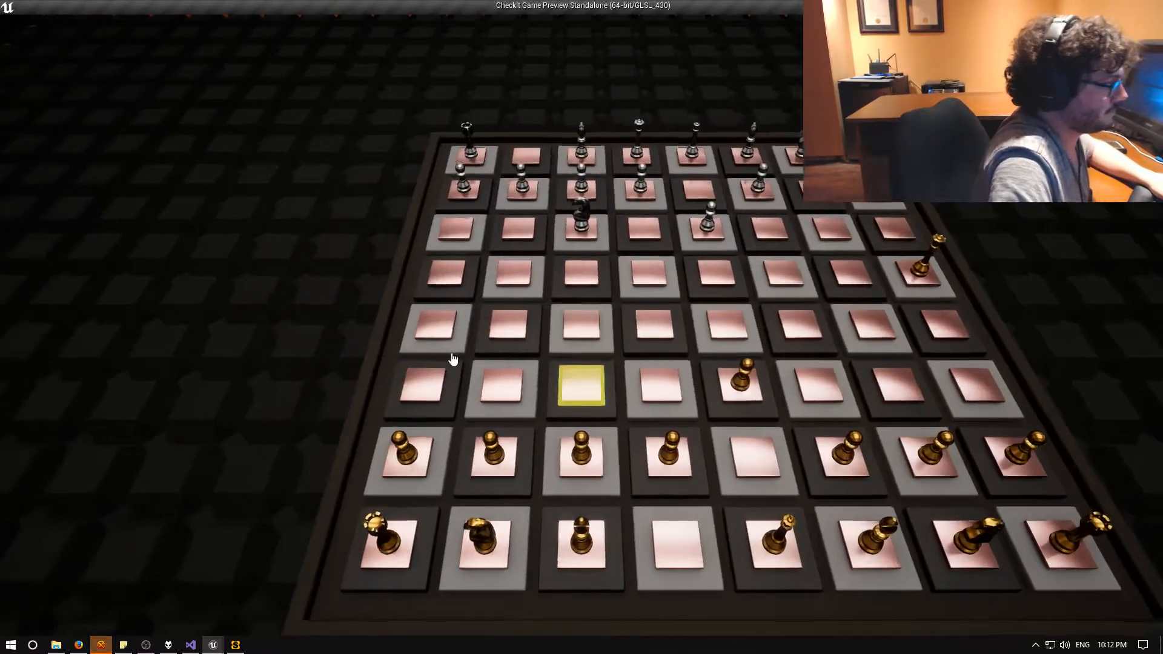
{"action": "key", "text": "d"}
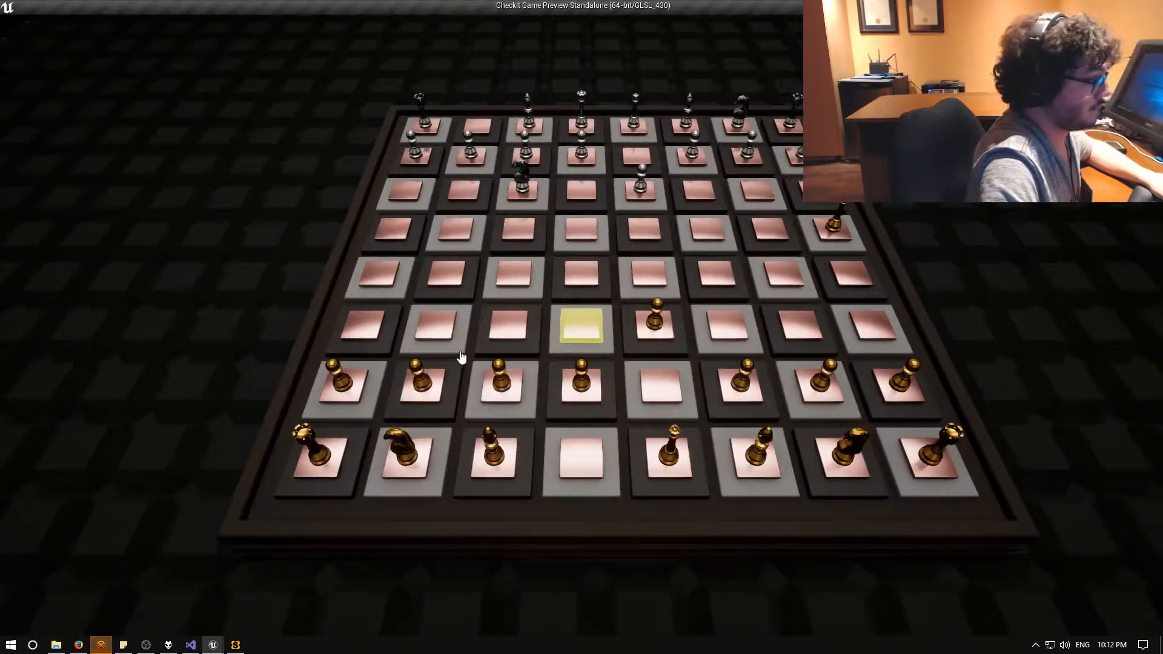
{"action": "key", "text": "a"}
{"action": "key", "text": "a"}
{"action": "key", "text": "s"}
{"action": "key", "text": "space"}
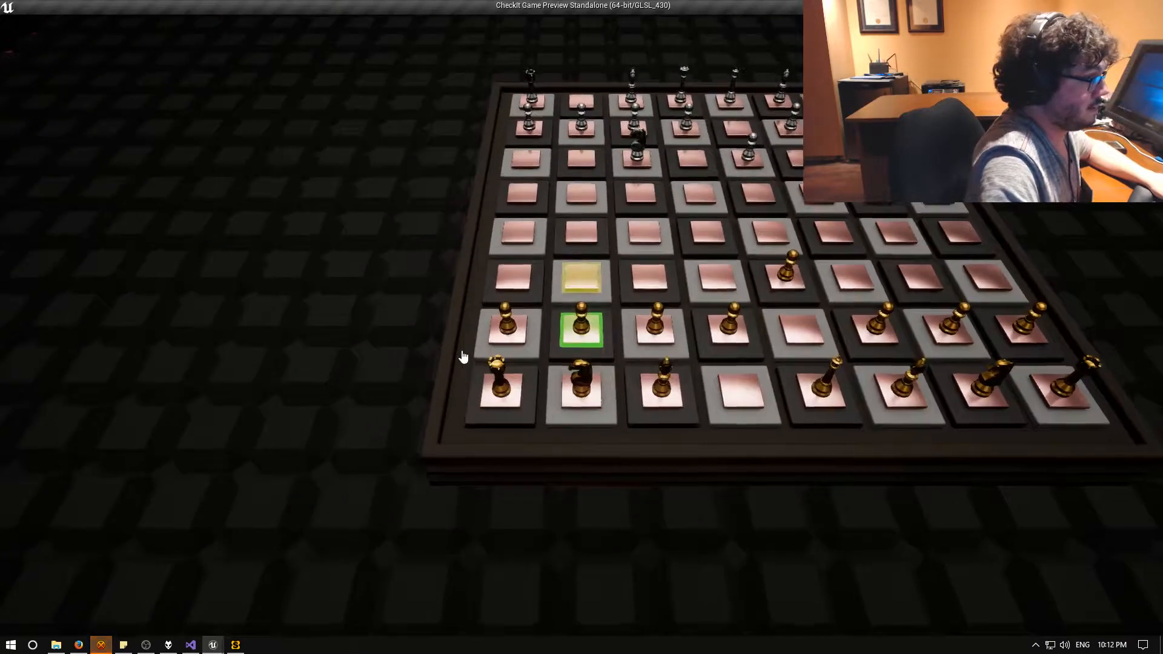
{"action": "key", "text": "w"}
{"action": "key", "text": "space"}
Move the gold queenside bishop two squares diagonally to the edge of the board.
{"action": "key", "text": "d"}
{"action": "key", "text": "d"}
{"action": "key", "text": "w"}
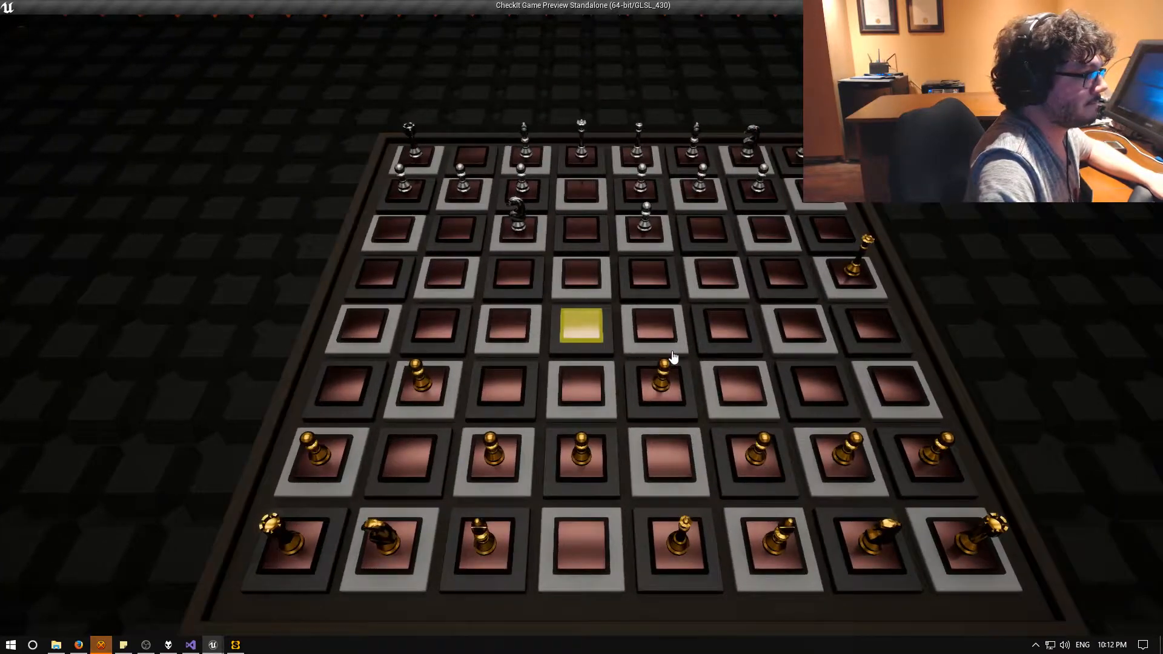
{"action": "key", "text": "s"}
{"action": "key", "text": "s"}
{"action": "key", "text": "s"}
{"action": "key", "text": "a"}
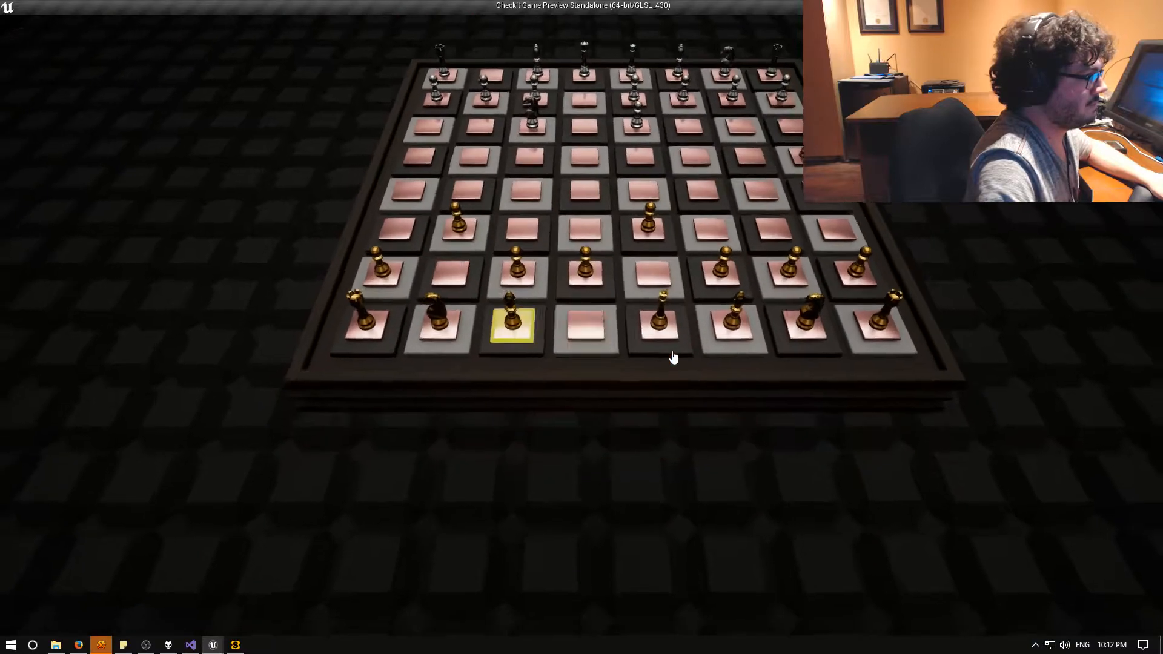
{"action": "key", "text": "space"}
{"action": "key", "text": "a"}
{"action": "key", "text": "a"}
{"action": "key", "text": "w"}
{"action": "key", "text": "w"}
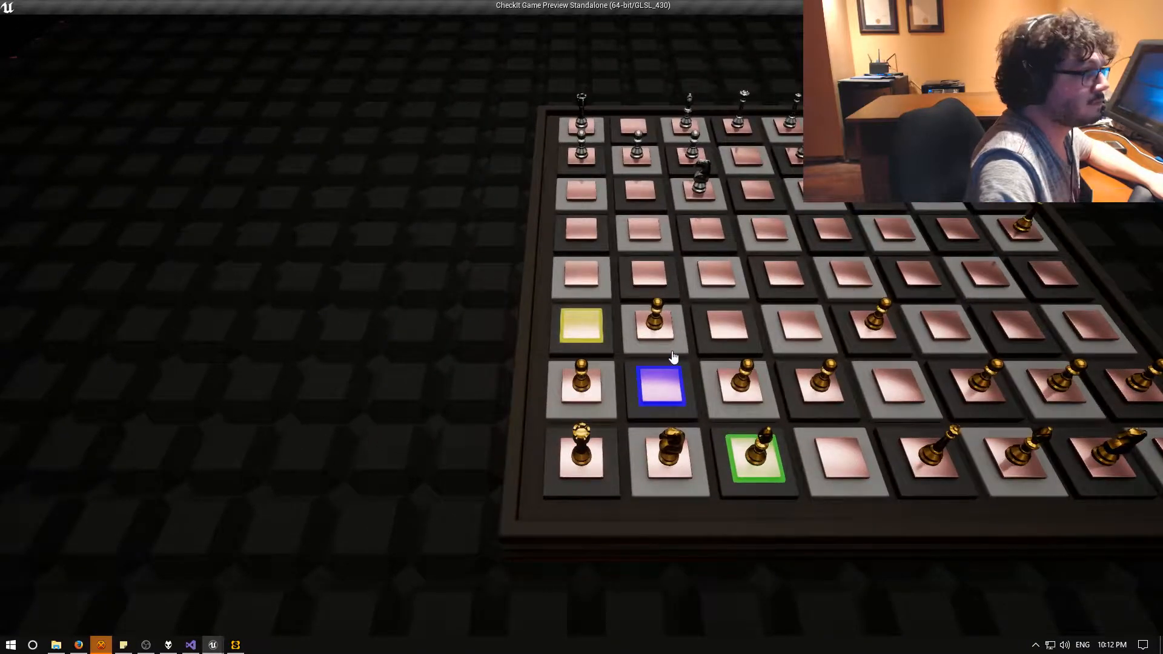
{"action": "key", "text": "space"}
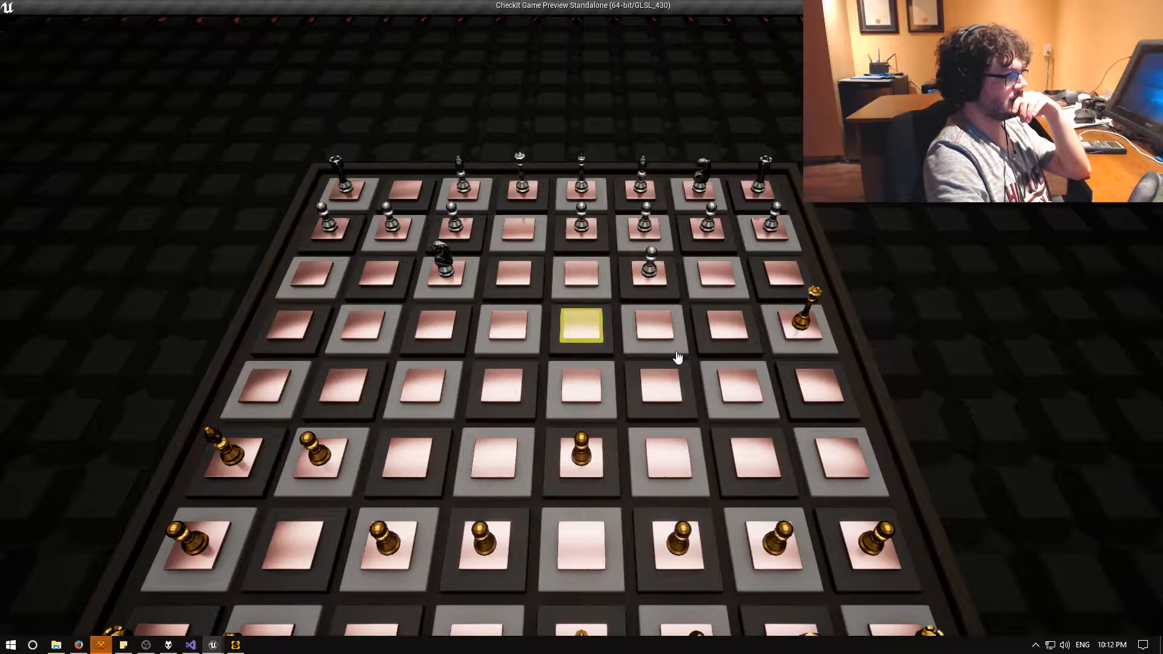
{"action": "key", "text": "Down"}
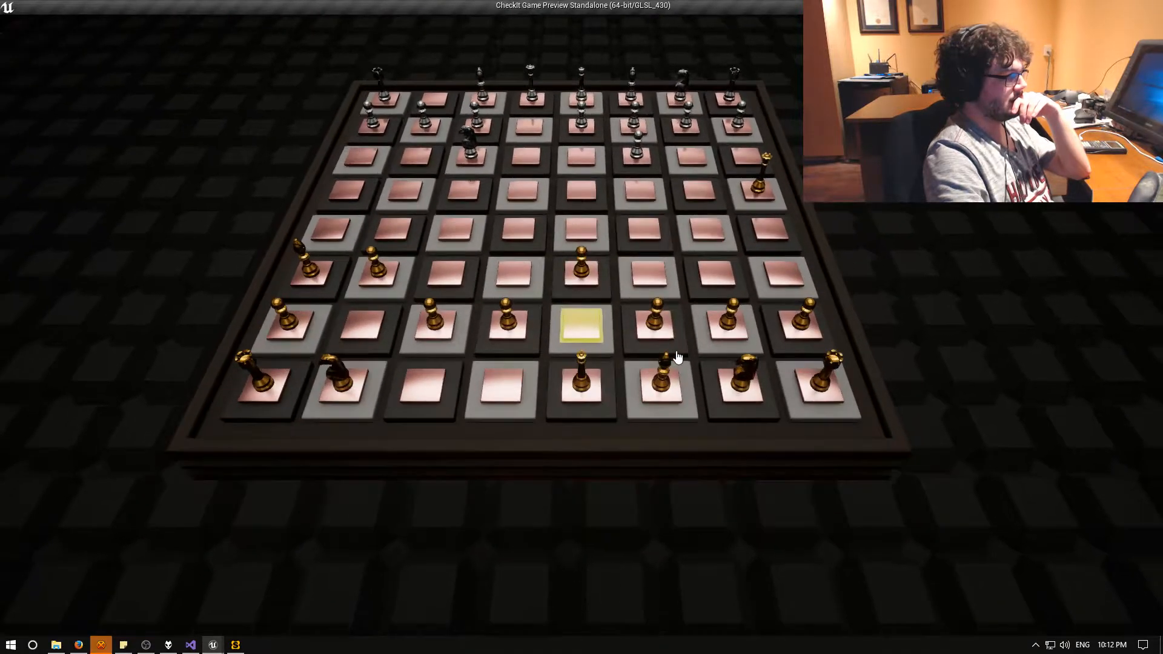
Move the gold kingside bishop four squares diagonally toward the silver queenside knight.
{"action": "key", "text": "Down"}
{"action": "key", "text": "Right"}
{"action": "key", "text": "Return"}
{"action": "key", "text": "Left"}
{"action": "key", "text": "Left"}
{"action": "key", "text": "Up"}
{"action": "key", "text": "Up"}
{"action": "key", "text": "Left"}
{"action": "key", "text": "Up"}
{"action": "key", "text": "Left"}
{"action": "key", "text": "Up"}
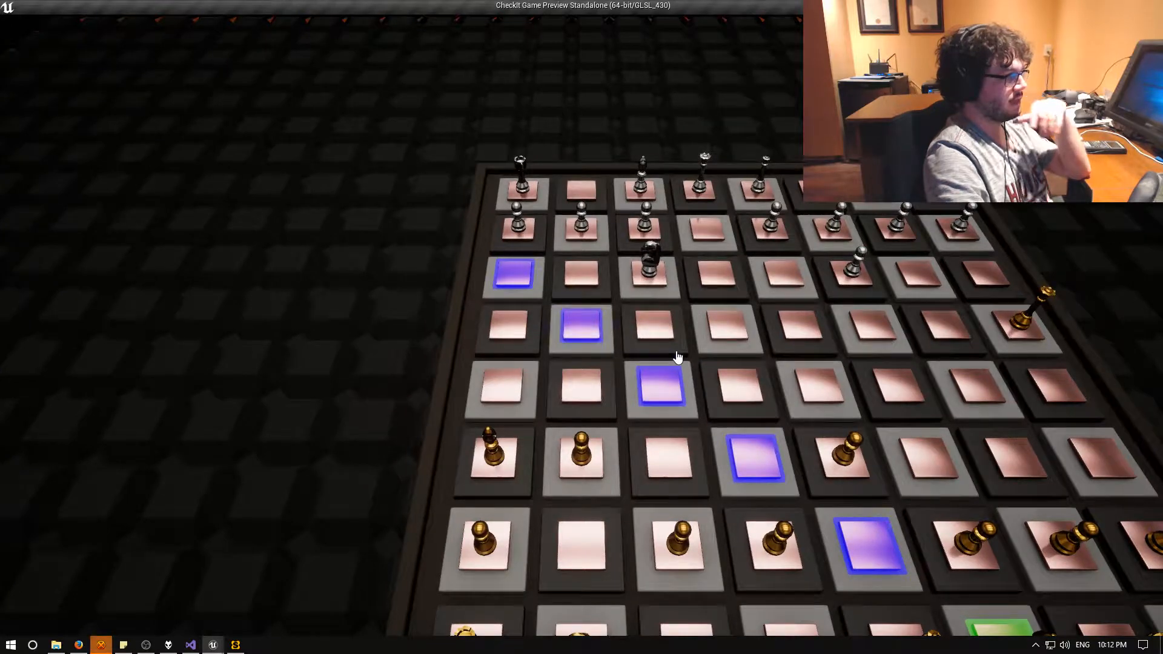
{"action": "key", "text": "Return"}
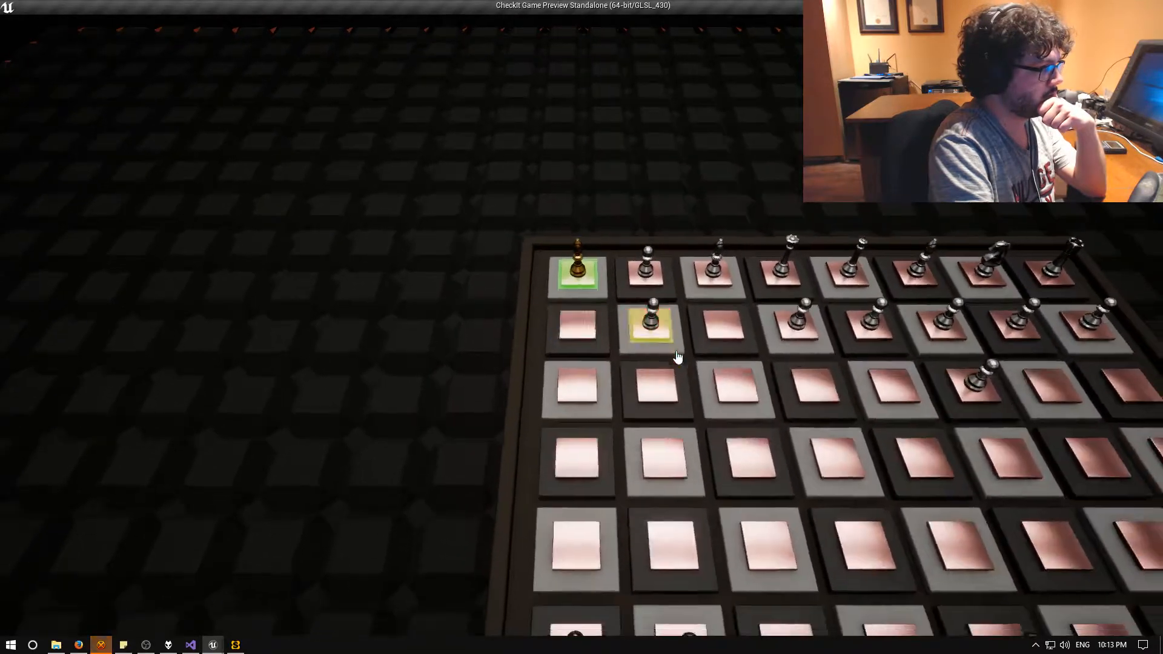
Survey the gold pieces along the near rows of the board while the bishop in the far corner is selected.
{"action": "key", "text": "Down"}
{"action": "key", "text": "Down"}
{"action": "key", "text": "Down"}
{"action": "key", "text": "Down"}
{"action": "key", "text": "Down"}
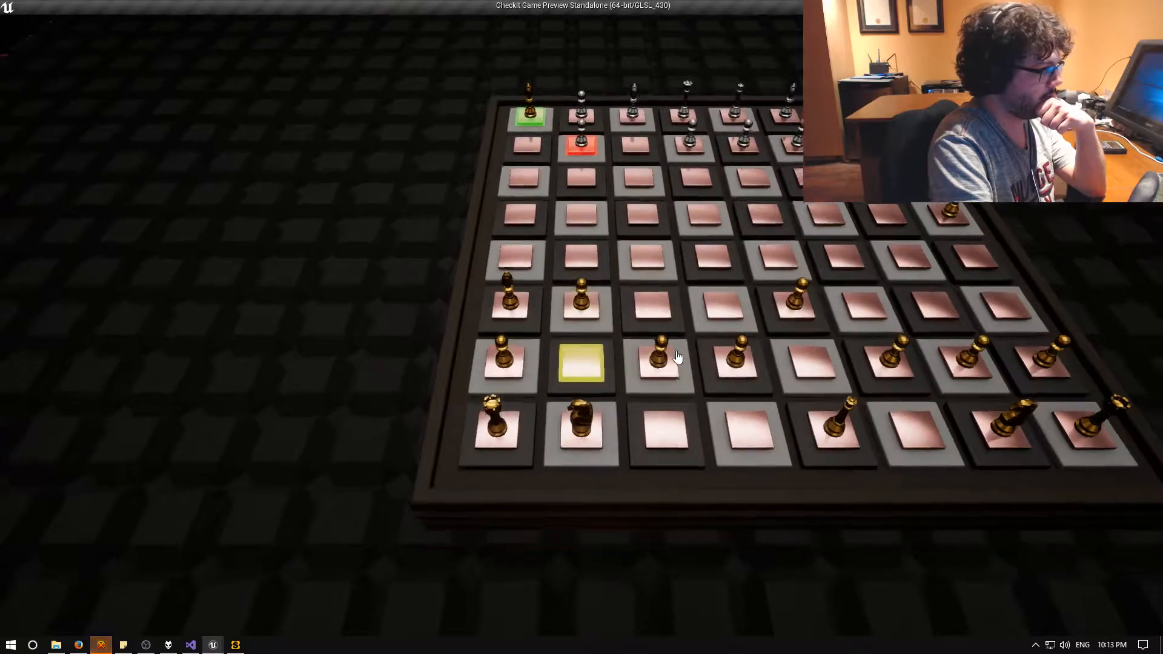
{"action": "key", "text": "Up"}
{"action": "key", "text": "Left"}
{"action": "key", "text": "Right"}
{"action": "key", "text": "Right"}
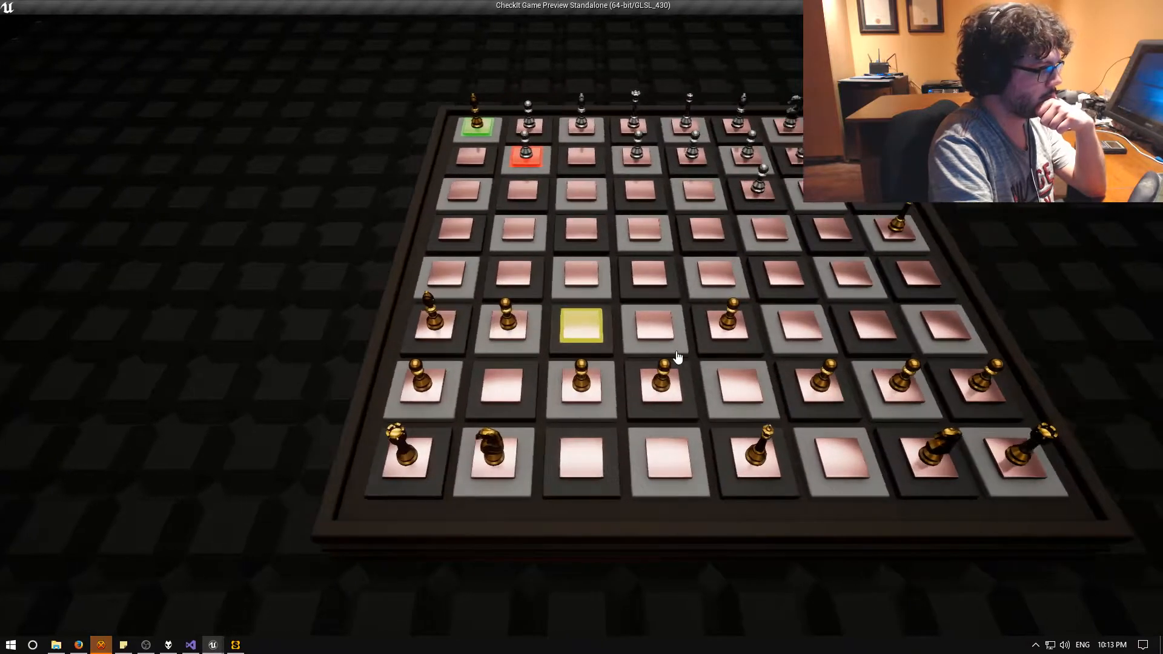
Capture the silver pawn diagonally adjacent to the far corner with the gold bishop.
{"action": "key", "text": "Up"}
{"action": "key", "text": "Up"}
{"action": "key", "text": "Left"}
{"action": "key", "text": "Up"}
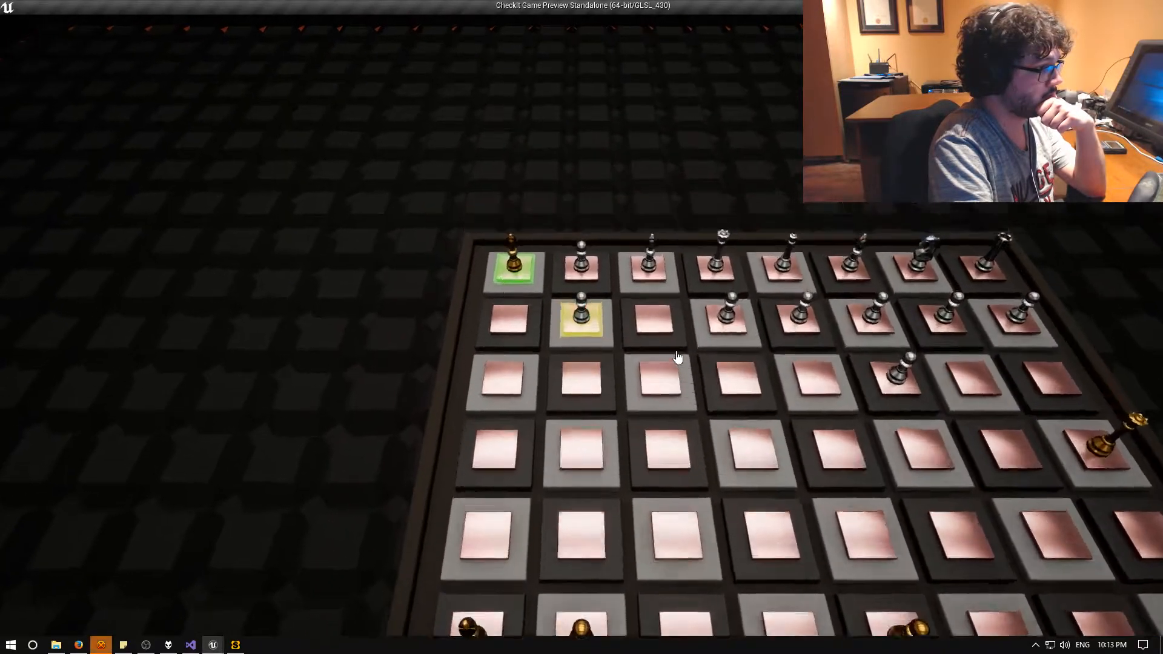
{"action": "key", "text": "Left"}
{"action": "key", "text": "Up"}
{"action": "key", "text": "Return"}
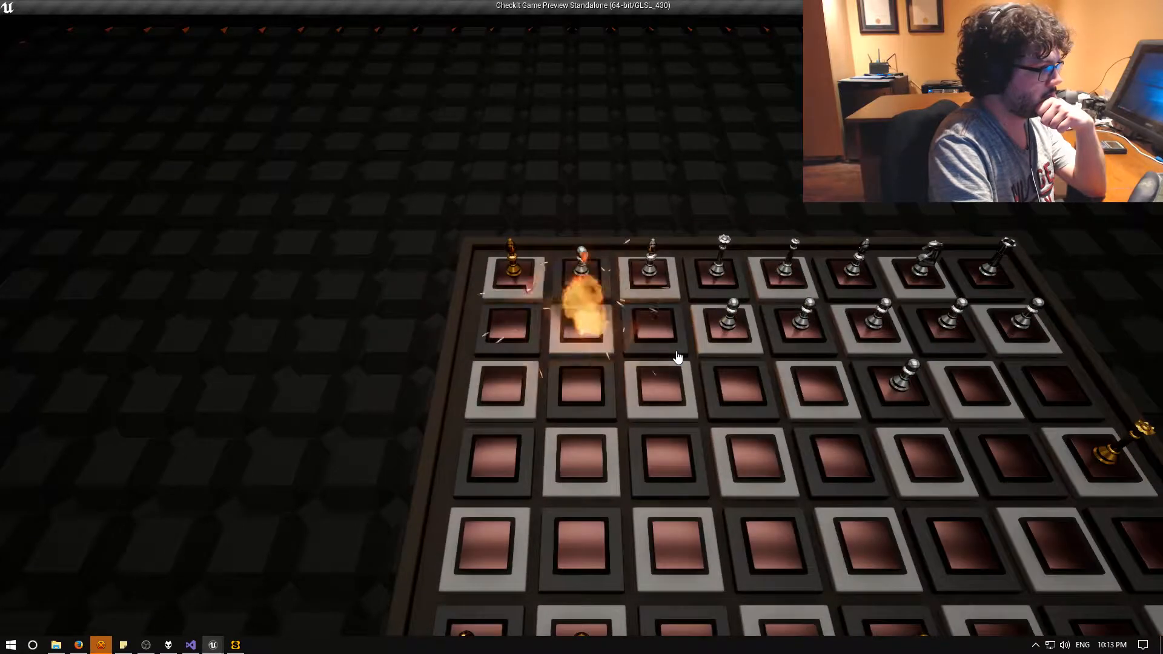
{"action": "key", "text": "Down"}
{"action": "key", "text": "Down"}
{"action": "key", "text": "Right"}
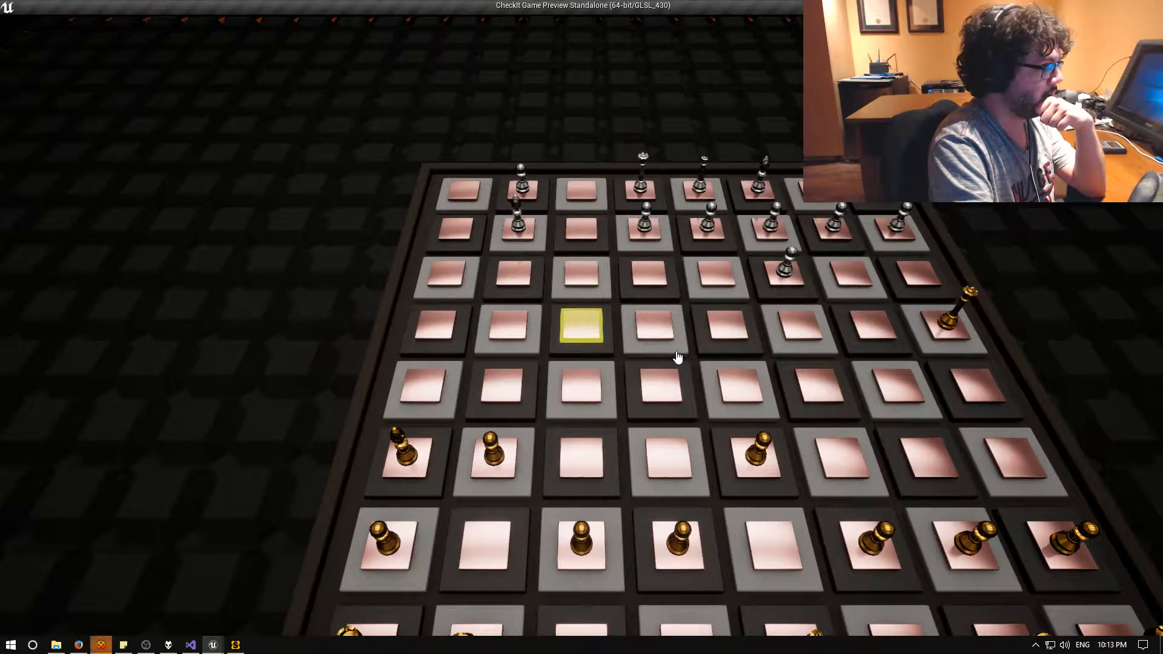
Select the gold bishop on a3 to inspect its available moves.
{"action": "key", "text": "Down"}
{"action": "key", "text": "Down"}
{"action": "key", "text": "Down"}
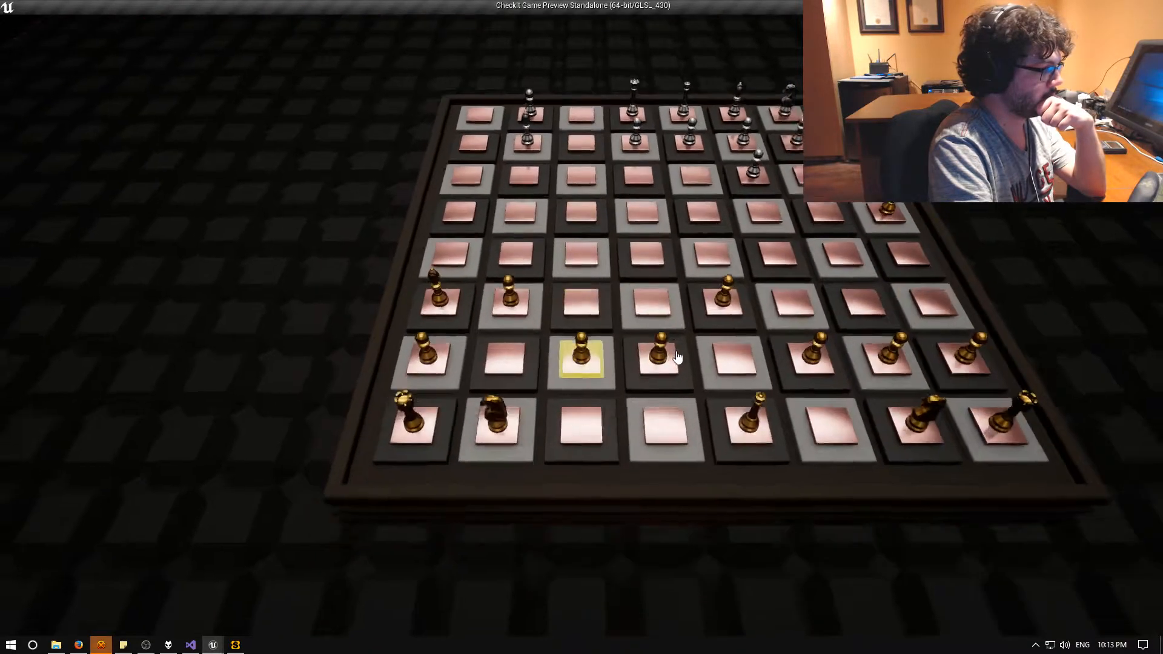
{"action": "key", "text": "Left"}
{"action": "key", "text": "Down"}
{"action": "key", "text": "Left"}
{"action": "key", "text": "Up"}
{"action": "key", "text": "Up"}
{"action": "key", "text": "Return"}
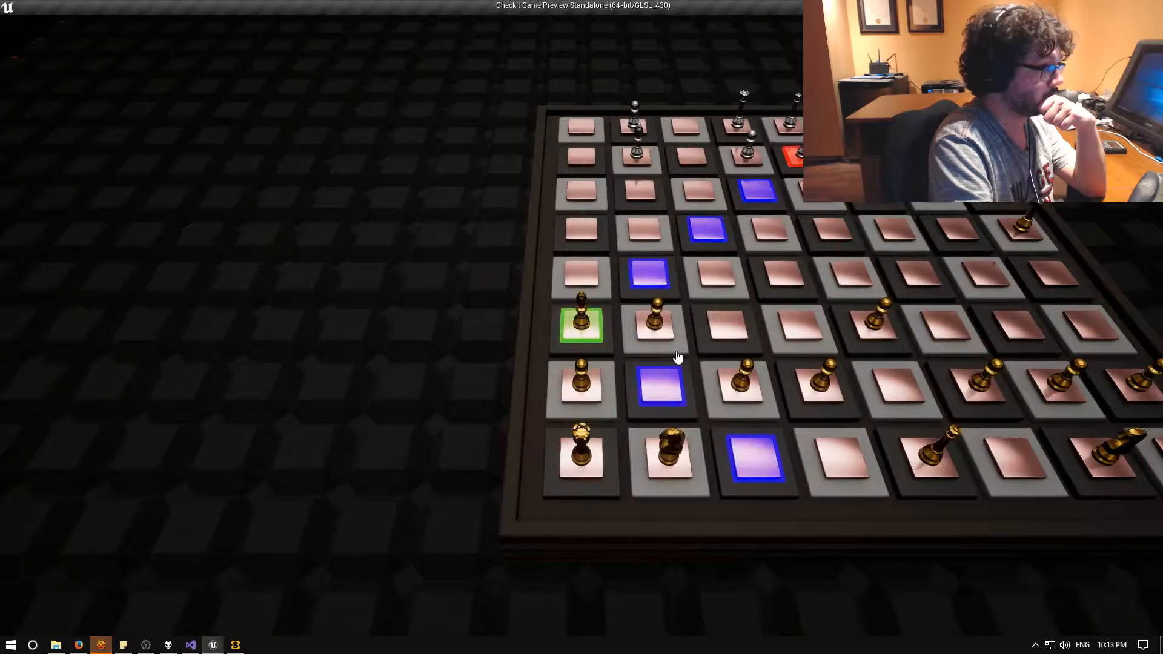
Select the gold knight on g1 to inspect its available moves.
{"action": "key", "text": "Right"}
{"action": "key", "text": "Right"}
{"action": "key", "text": "Right"}
{"action": "key", "text": "Right"}
{"action": "key", "text": "Down"}
{"action": "key", "text": "Right"}
{"action": "key", "text": "Right"}
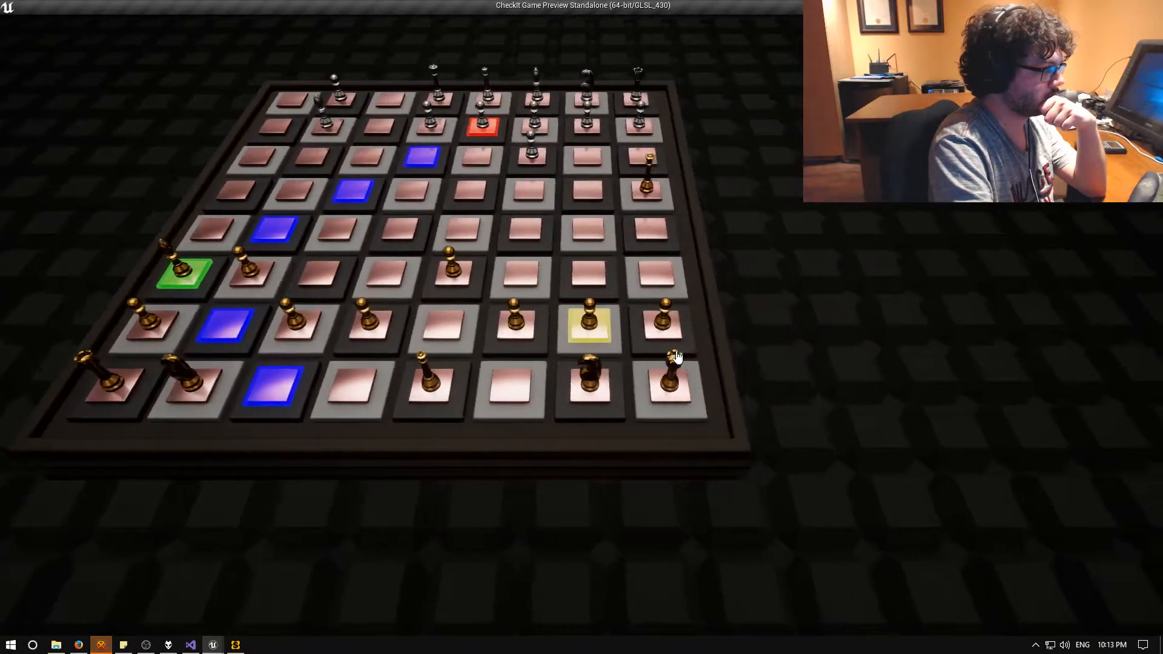
{"action": "key", "text": "Down"}
{"action": "key", "text": "Return"}
Move the gold knight from b1 to c3.
{"action": "key", "text": "Up"}
{"action": "key", "text": "Up"}
{"action": "key", "text": "Left"}
{"action": "key", "text": "Left"}
{"action": "key", "text": "Left"}
{"action": "key", "text": "Left"}
{"action": "key", "text": "Down"}
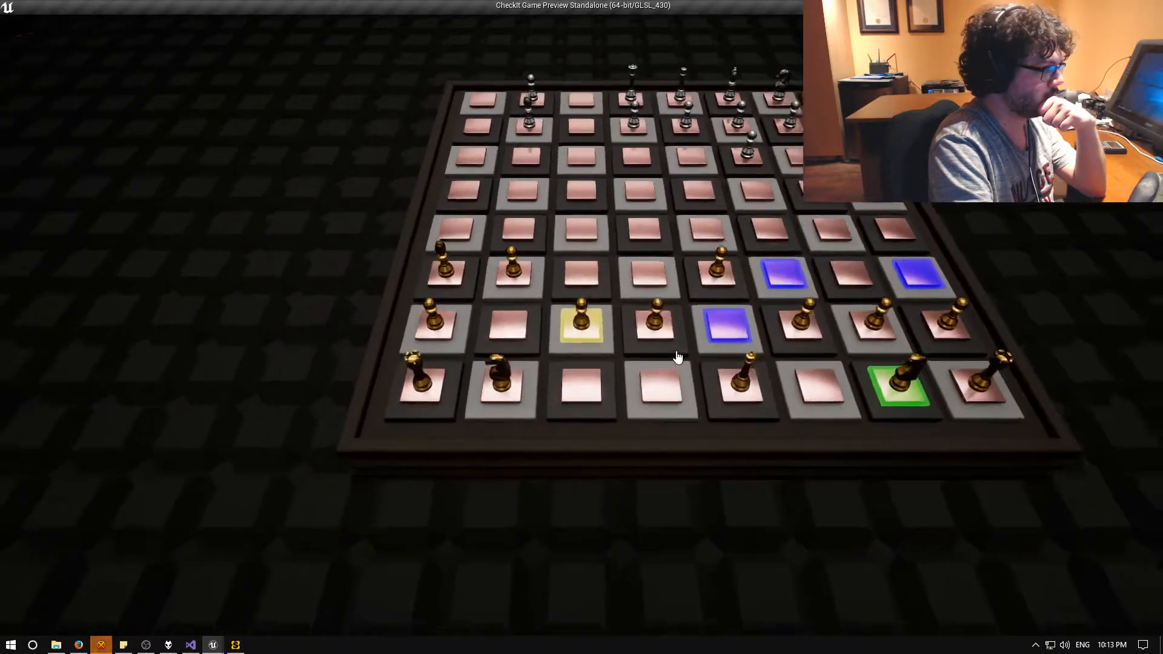
{"action": "key", "text": "Left"}
{"action": "key", "text": "Down"}
{"action": "key", "text": "Return"}
{"action": "key", "text": "Up"}
{"action": "key", "text": "Up"}
{"action": "key", "text": "Right"}
{"action": "key", "text": "Return"}
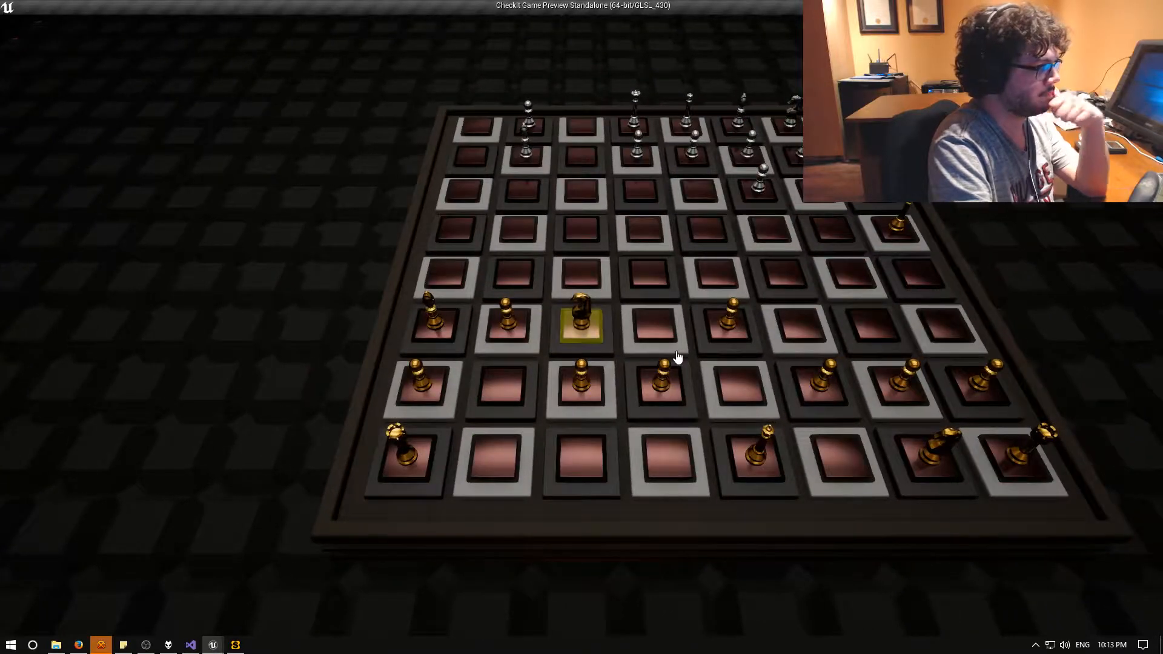
Check the moves open to the gold knight on g1 beside the silver piece on g2.
{"action": "key", "text": "Right"}
{"action": "key", "text": "Right"}
{"action": "key", "text": "Right"}
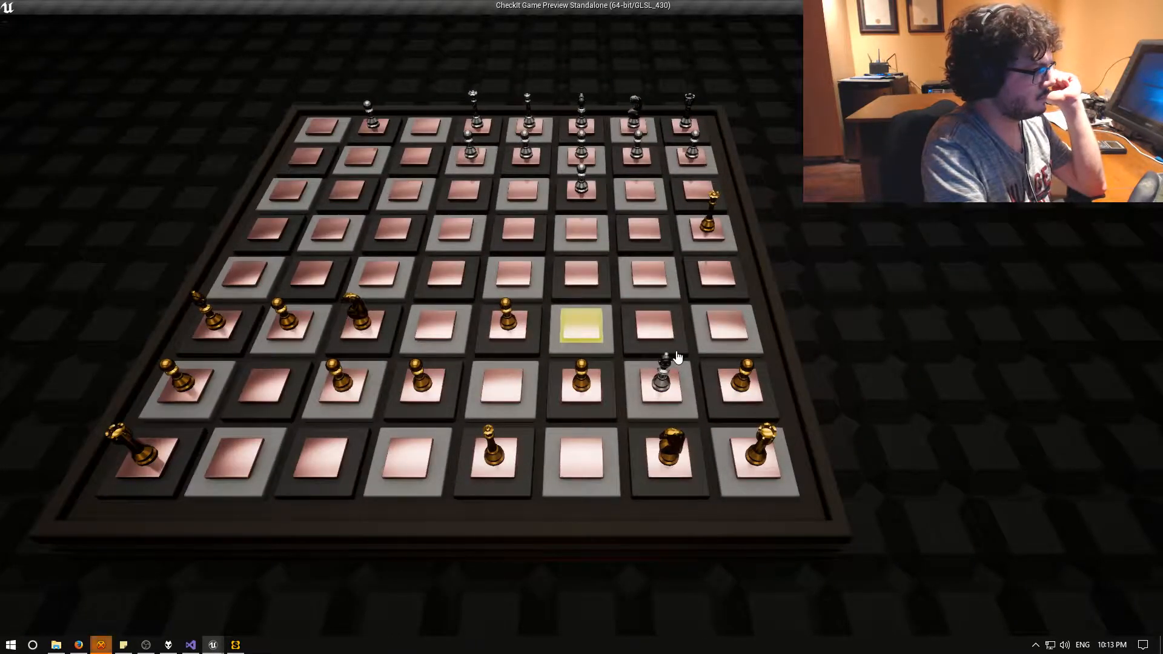
{"action": "key", "text": "Down"}
{"action": "key", "text": "Down"}
{"action": "key", "text": "Right"}
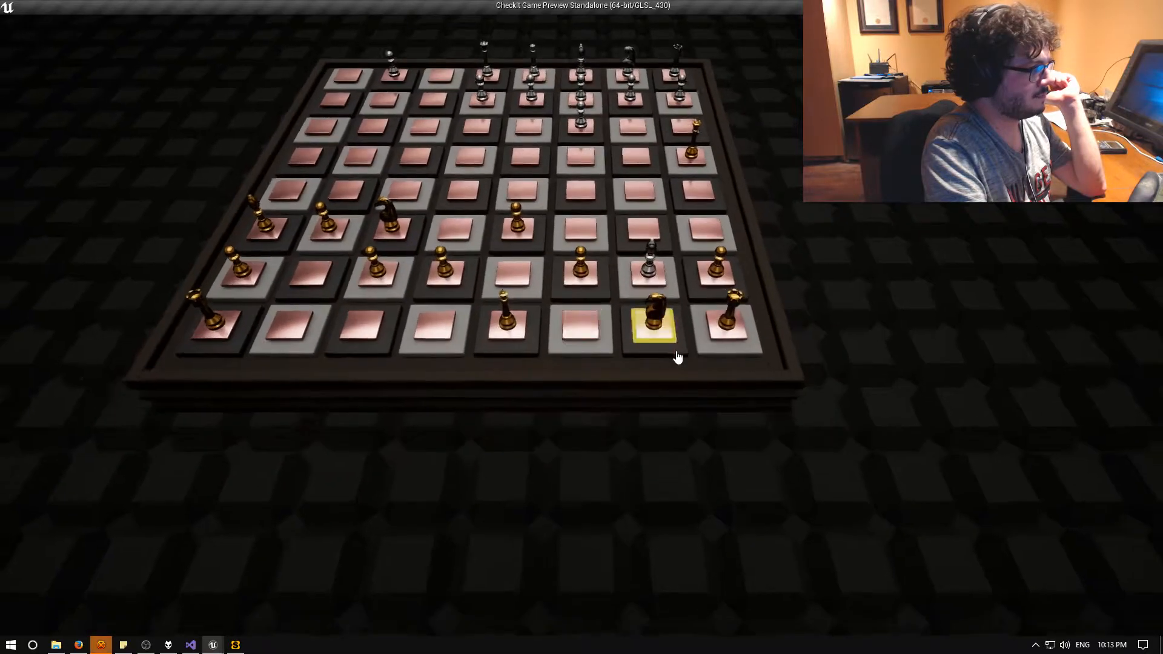
{"action": "key", "text": "Return"}
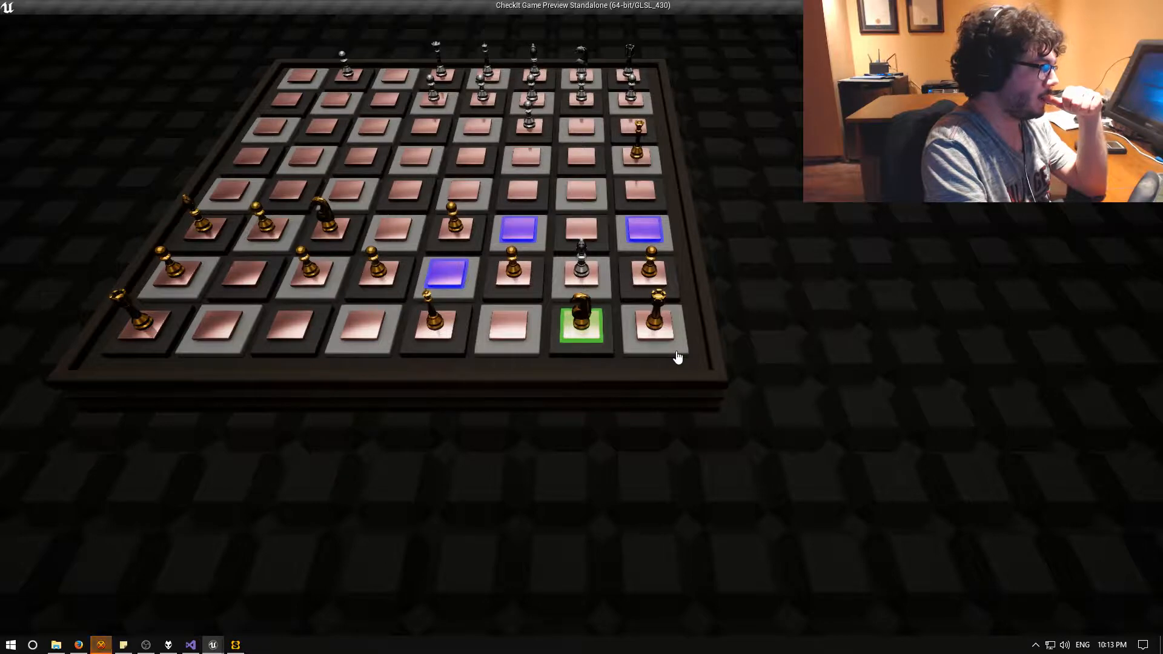
Examine the squares around the gold pieces on the a, b and c files for a possible move.
{"action": "key", "text": "Right"}
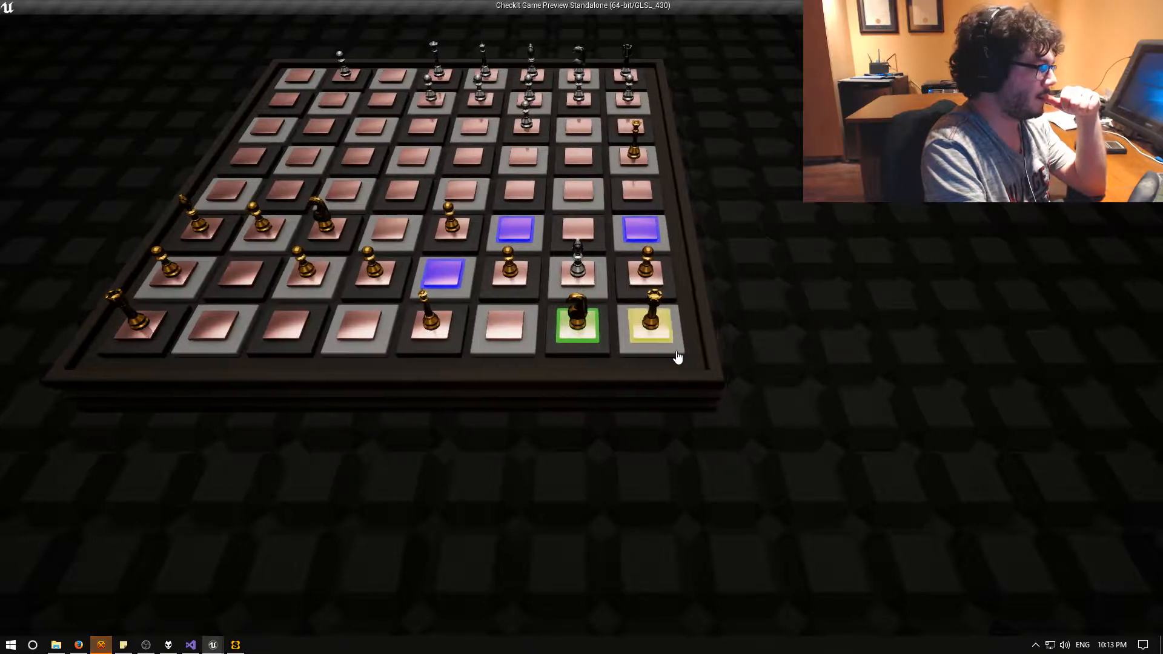
{"action": "key", "text": "Up"}
{"action": "key", "text": "Left"}
{"action": "key", "text": "Up"}
{"action": "key", "text": "Up"}
{"action": "key", "text": "Left"}
{"action": "key", "text": "Left"}
{"action": "key", "text": "Left"}
{"action": "key", "text": "Left"}
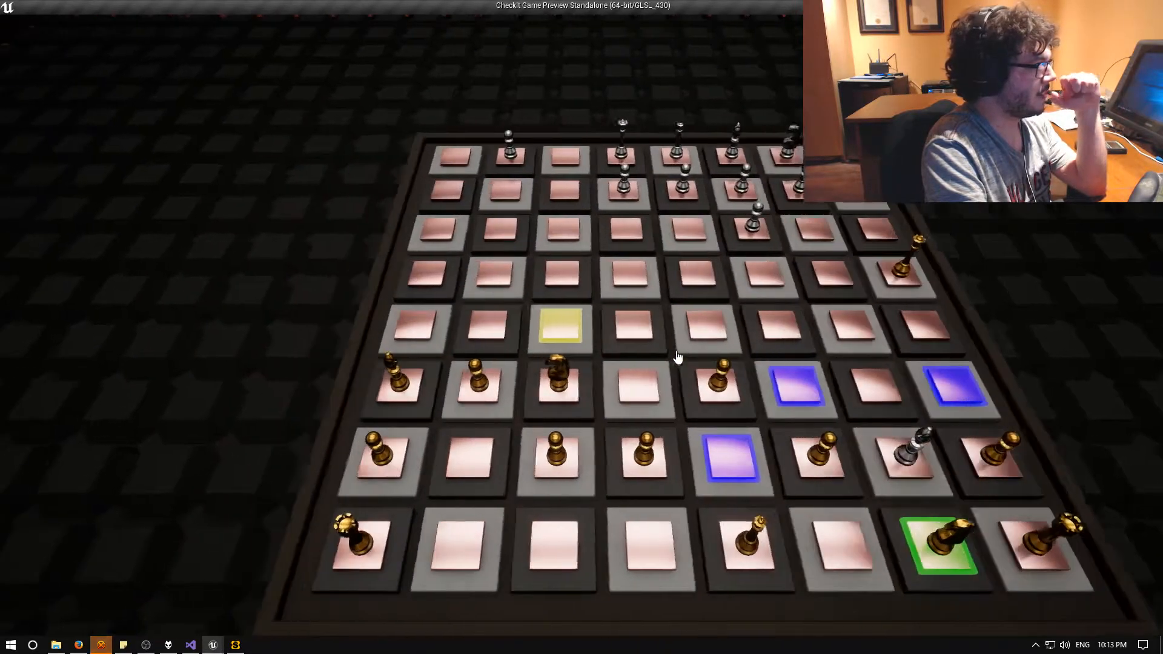
{"action": "key", "text": "Down"}
{"action": "key", "text": "Left"}
{"action": "key", "text": "Left"}
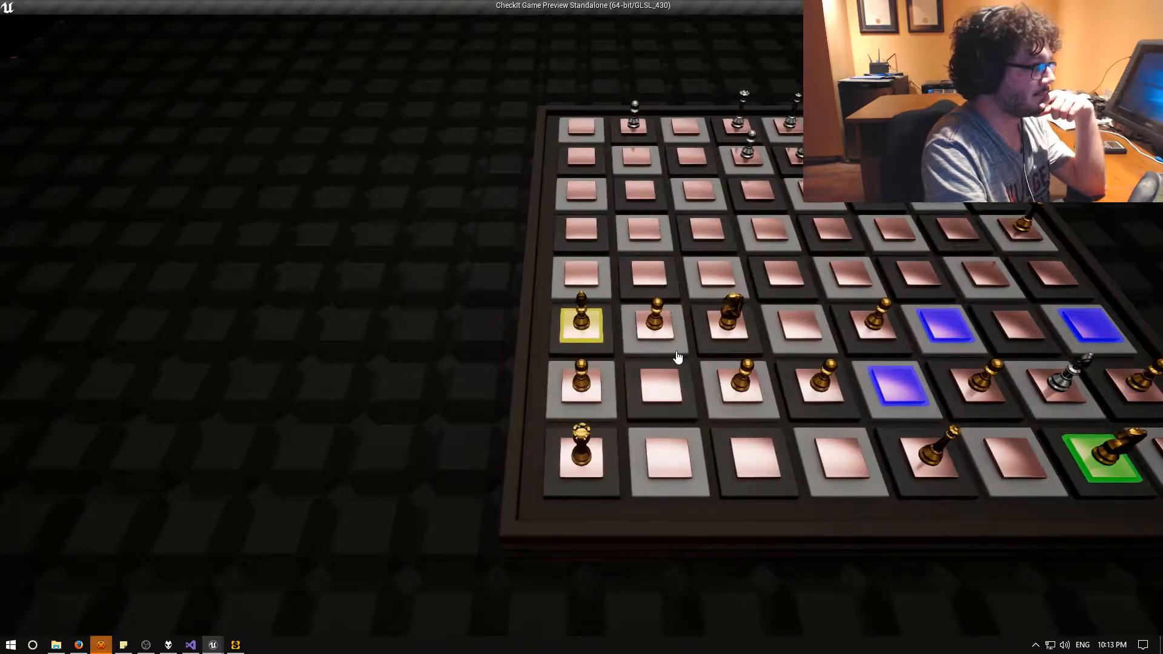
{"action": "key", "text": "Right"}
{"action": "key", "text": "Up"}
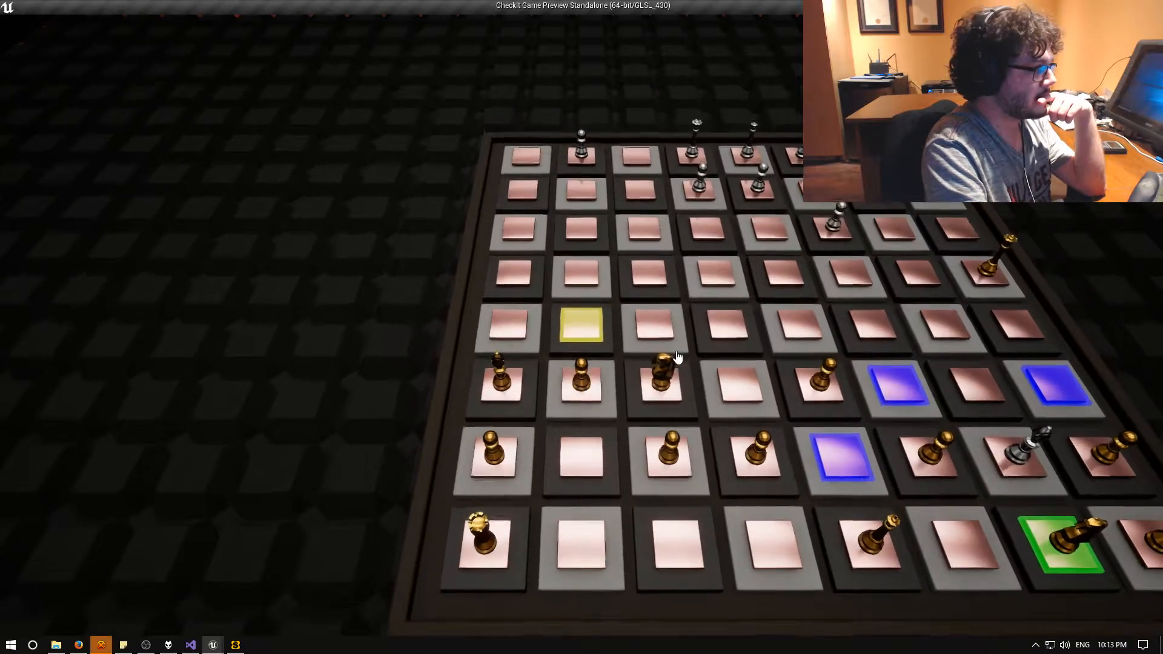
{"action": "key", "text": "Up"}
{"action": "key", "text": "Right"}
{"action": "key", "text": "Down"}
{"action": "key", "text": "Down"}
{"action": "key", "text": "Left"}
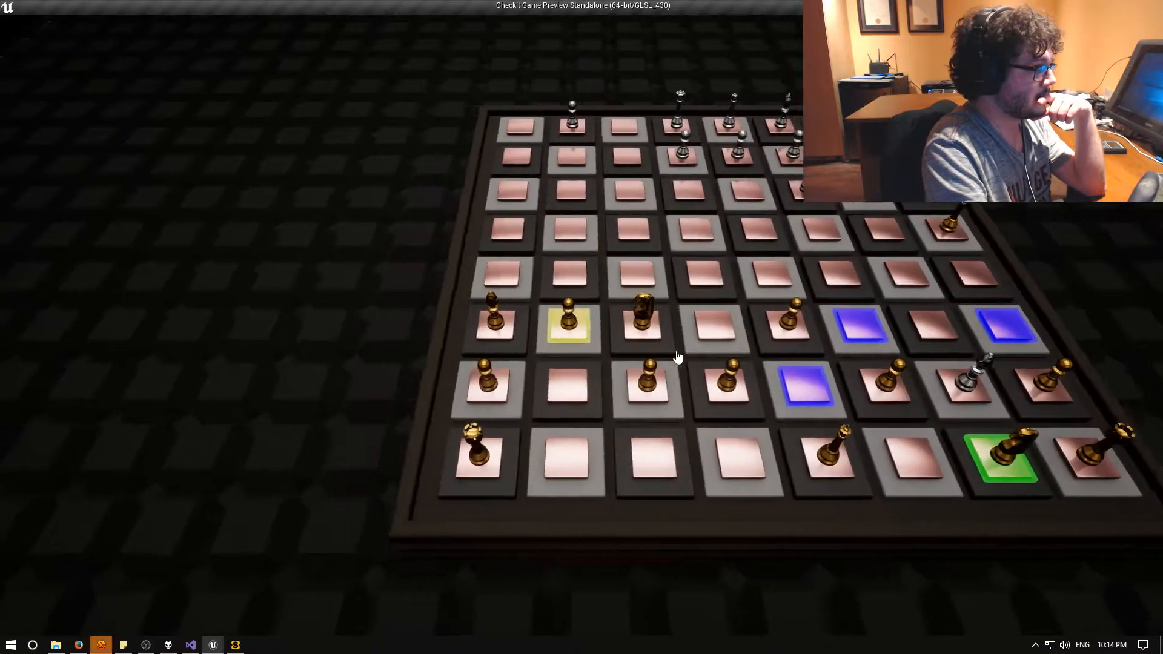
Select the gold knight on c3 and examine its possible target squares around b5 and d5.
{"action": "key", "text": "Right"}
{"action": "key", "text": "Return"}
{"action": "key", "text": "Up"}
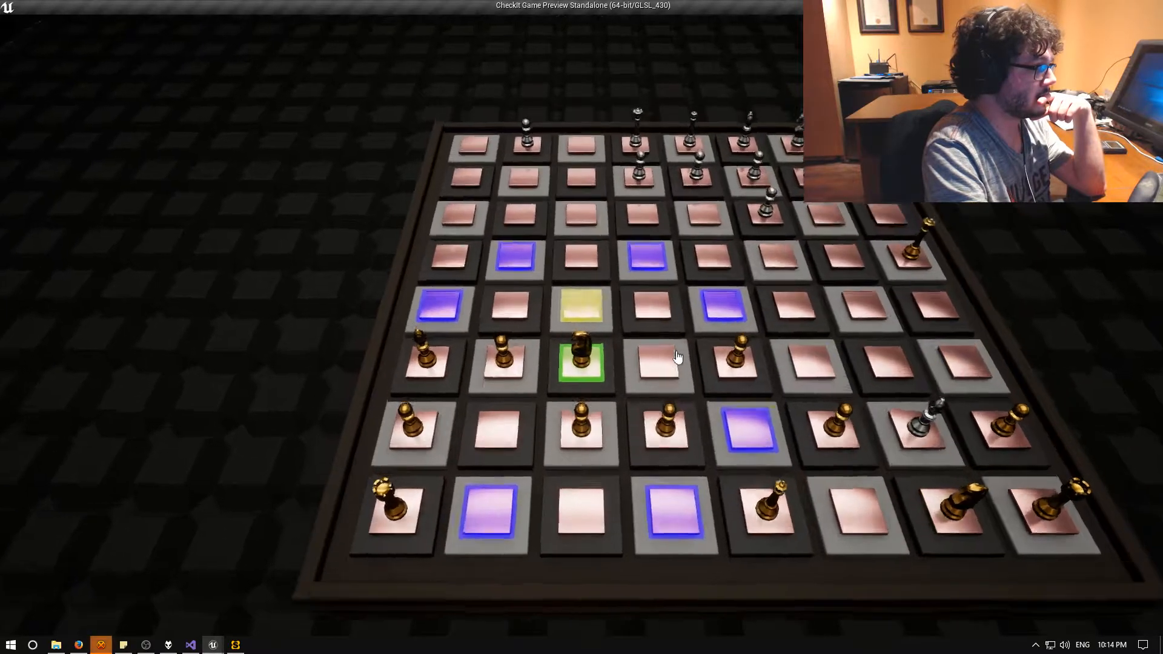
{"action": "key", "text": "Up"}
{"action": "key", "text": "Left"}
{"action": "key", "text": "Right"}
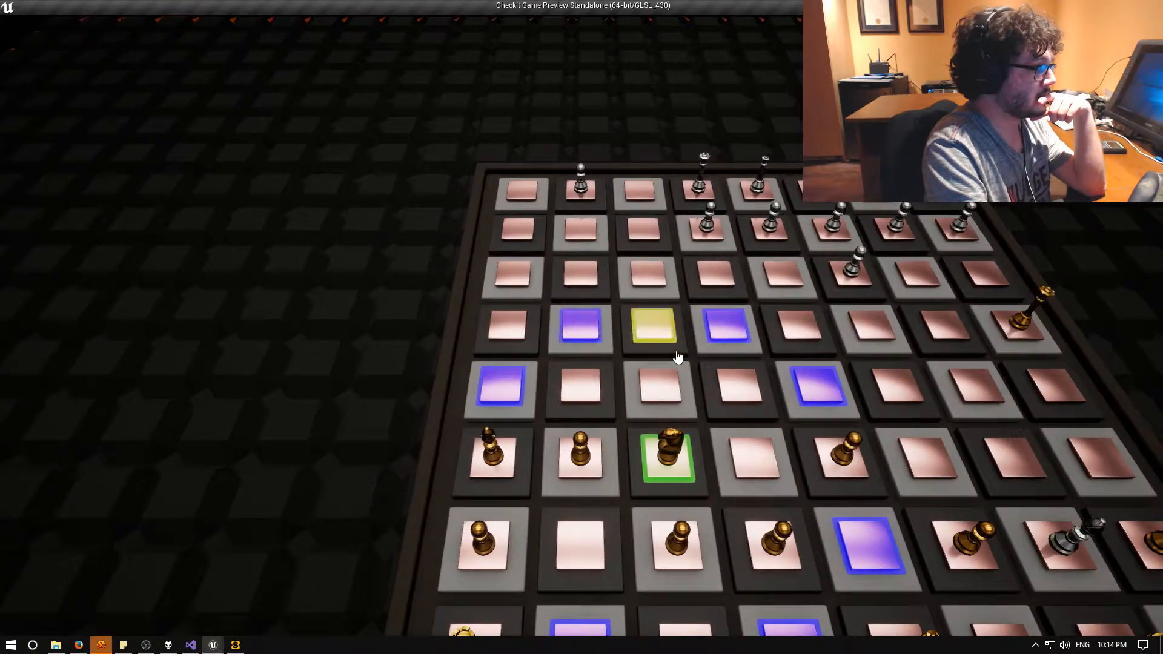
{"action": "key", "text": "Right"}
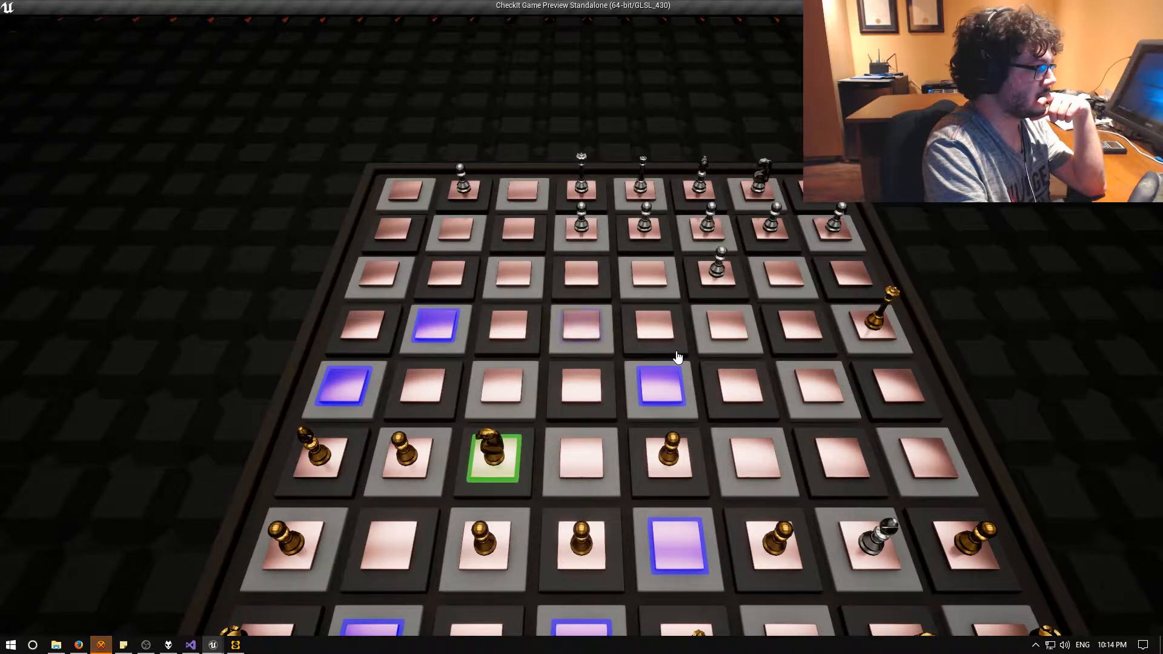
{"action": "key", "text": "Left"}
{"action": "key", "text": "Left"}
{"action": "key", "text": "Up"}
{"action": "key", "text": "Down"}
{"action": "key", "text": "Down"}
{"action": "key", "text": "Down"}
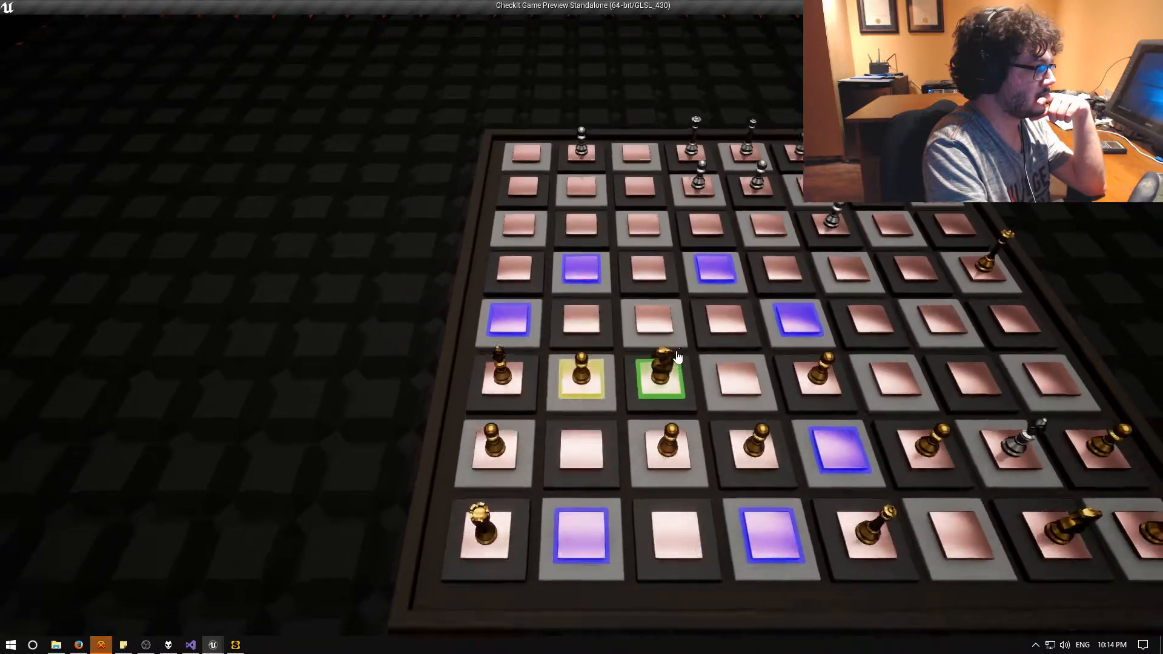
Reselect the gold knight on g1 and move it to e2.
{"action": "key", "text": "Right"}
{"action": "key", "text": "Right"}
{"action": "key", "text": "Right"}
{"action": "key", "text": "Right"}
{"action": "key", "text": "Down"}
{"action": "key", "text": "Down"}
{"action": "key", "text": "Right"}
{"action": "key", "text": "Return"}
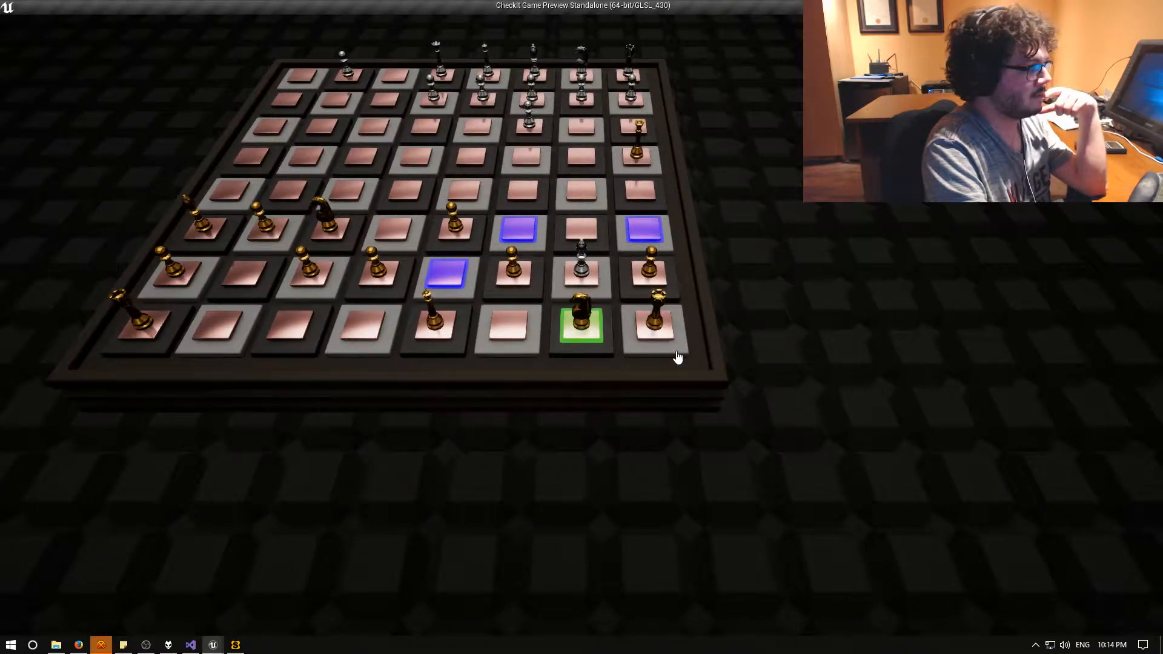
{"action": "key", "text": "Up"}
{"action": "key", "text": "Left"}
{"action": "key", "text": "Up"}
{"action": "key", "text": "Down"}
{"action": "key", "text": "Up"}
{"action": "key", "text": "Right"}
{"action": "key", "text": "Right"}
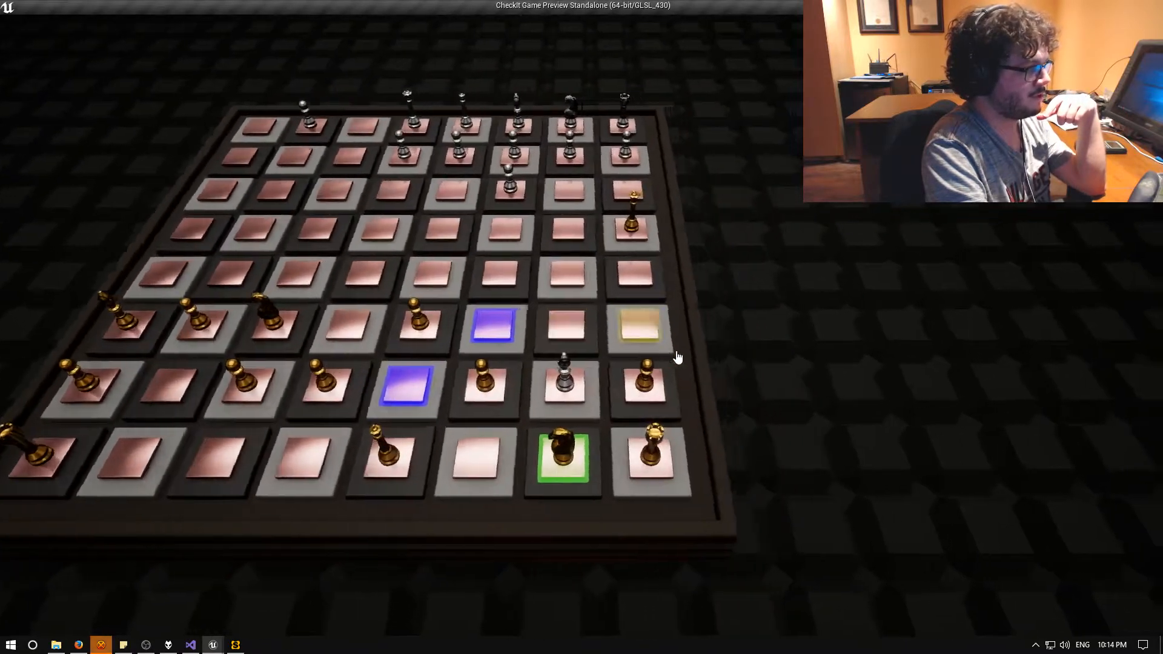
{"action": "key", "text": "Left"}
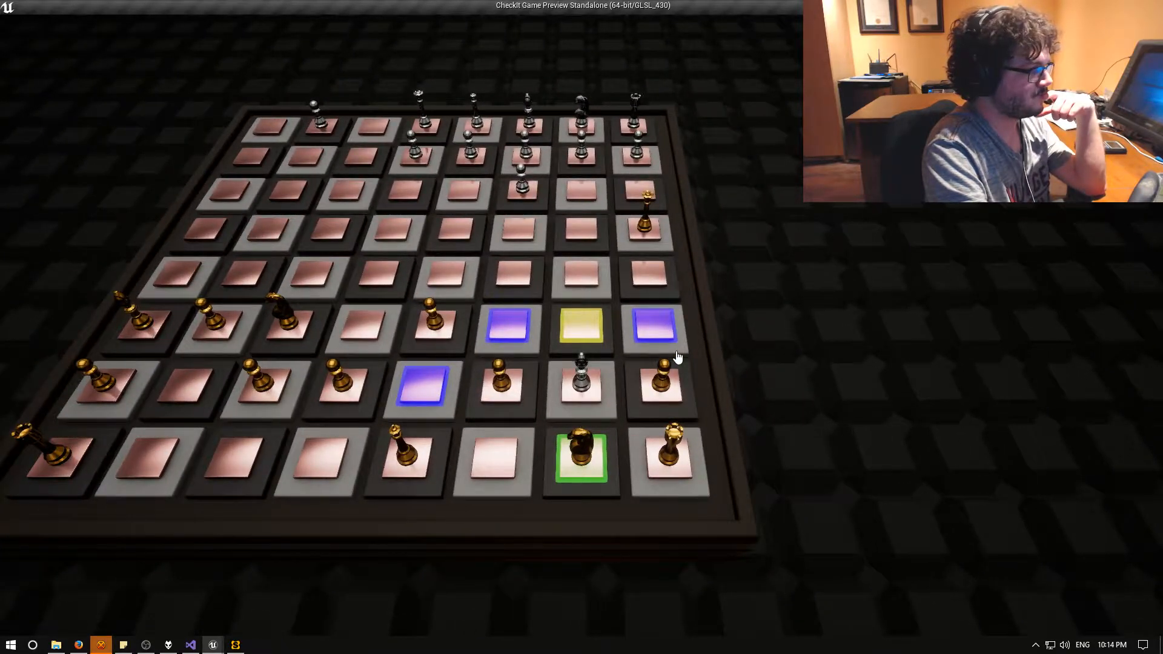
{"action": "key", "text": "Down"}
{"action": "key", "text": "Left"}
{"action": "key", "text": "Left"}
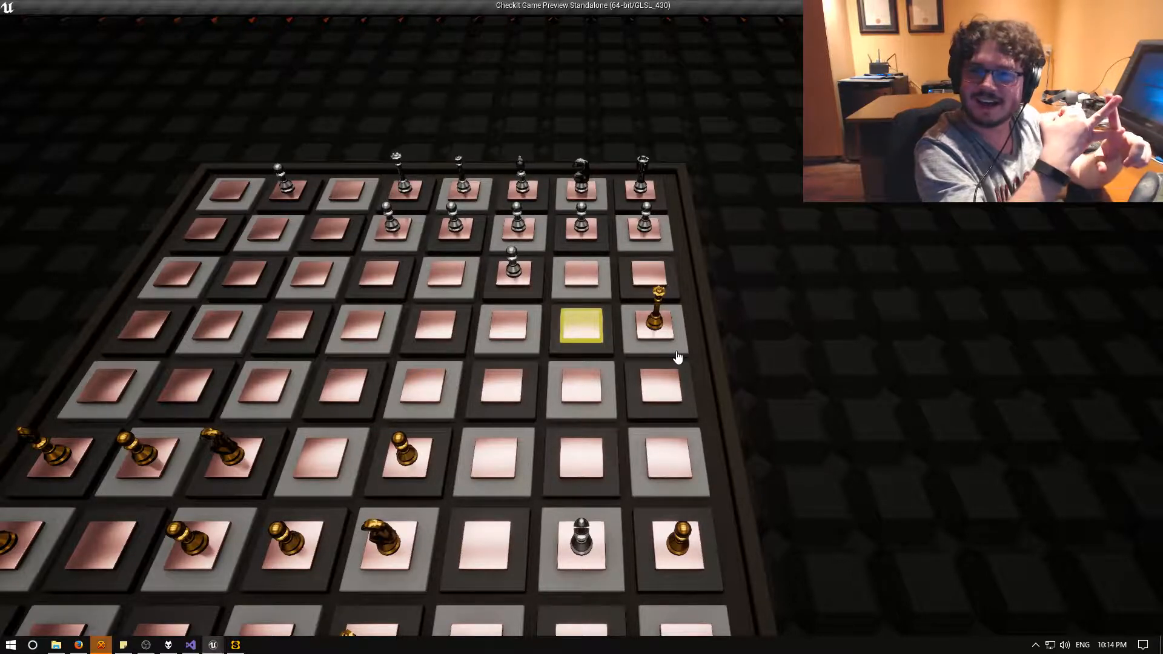
Select the gold queen on h5 and examine its possible moves along the fifth rank.
{"action": "key", "text": "Right"}
{"action": "key", "text": "Return"}
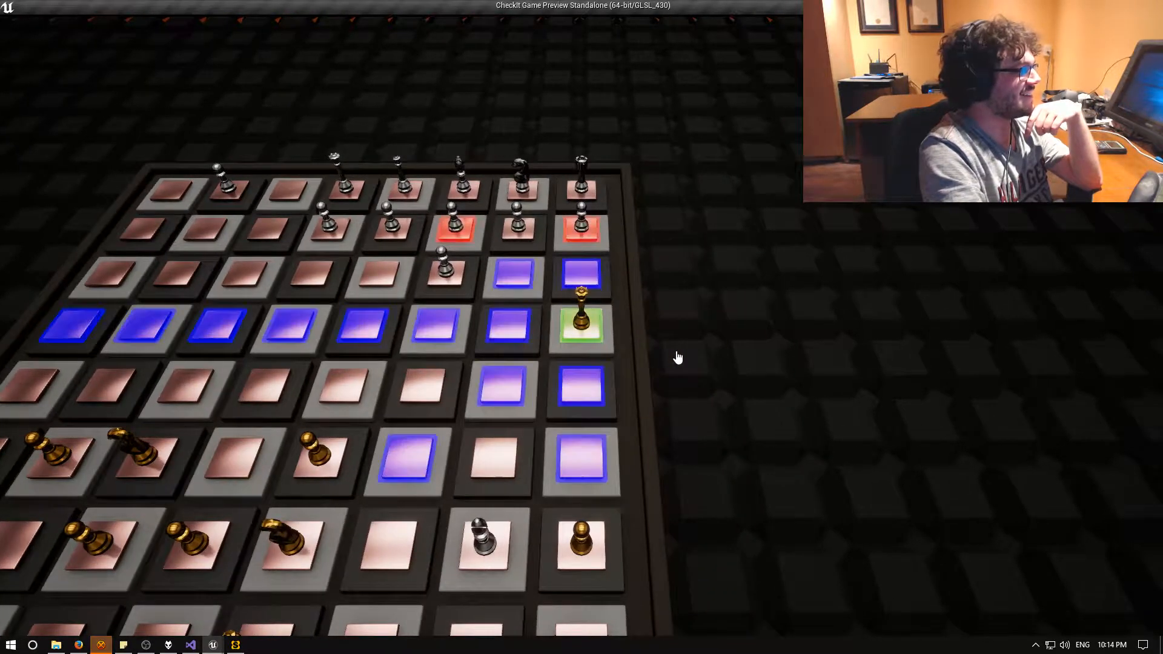
{"action": "key", "text": "Left"}
{"action": "key", "text": "Left"}
{"action": "key", "text": "Left"}
{"action": "key", "text": "Up"}
{"action": "key", "text": "Down"}
{"action": "key", "text": "Down"}
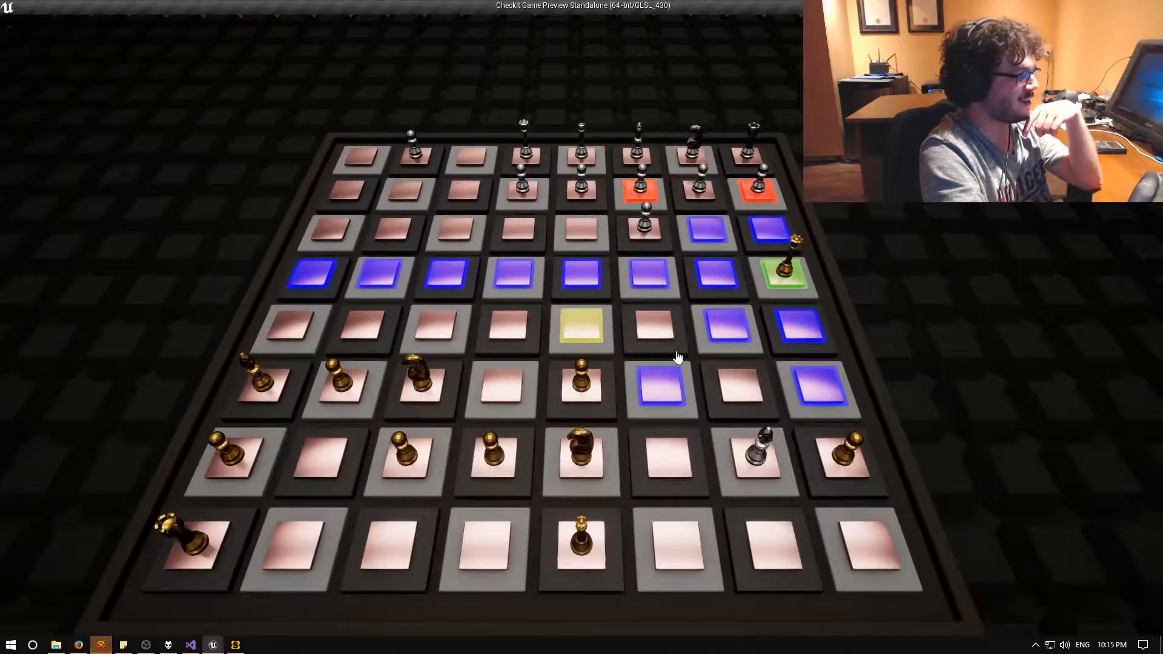
{"action": "key", "text": "Up"}
{"action": "key", "text": "Left"}
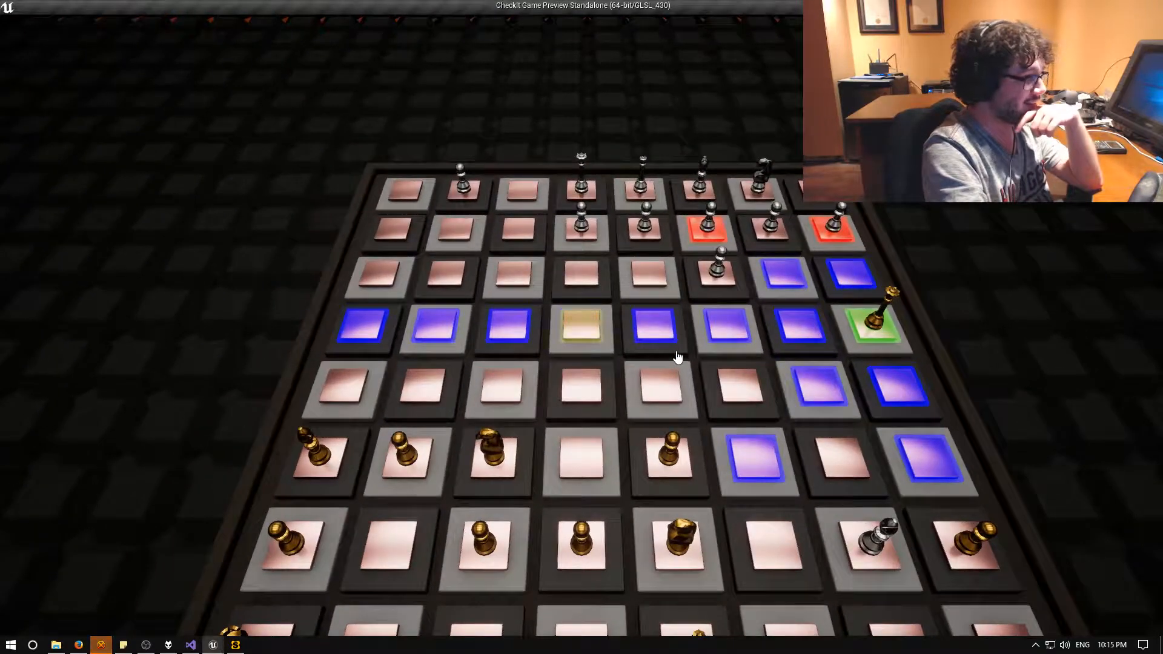
{"action": "key", "text": "Left"}
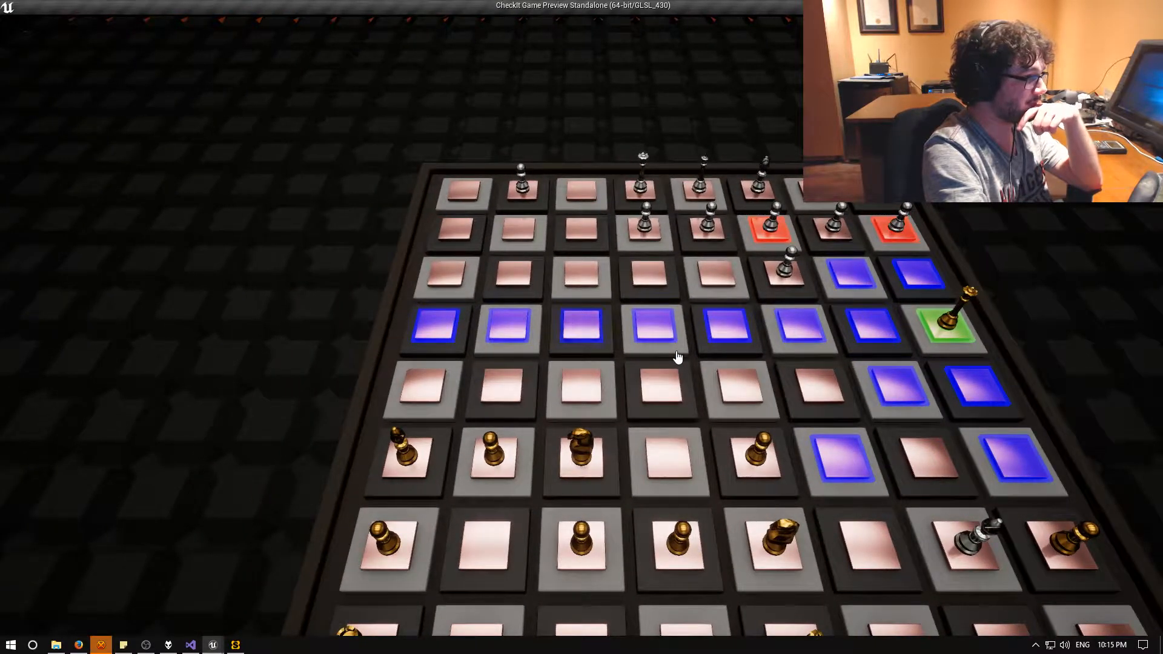
{"action": "key", "text": "Right"}
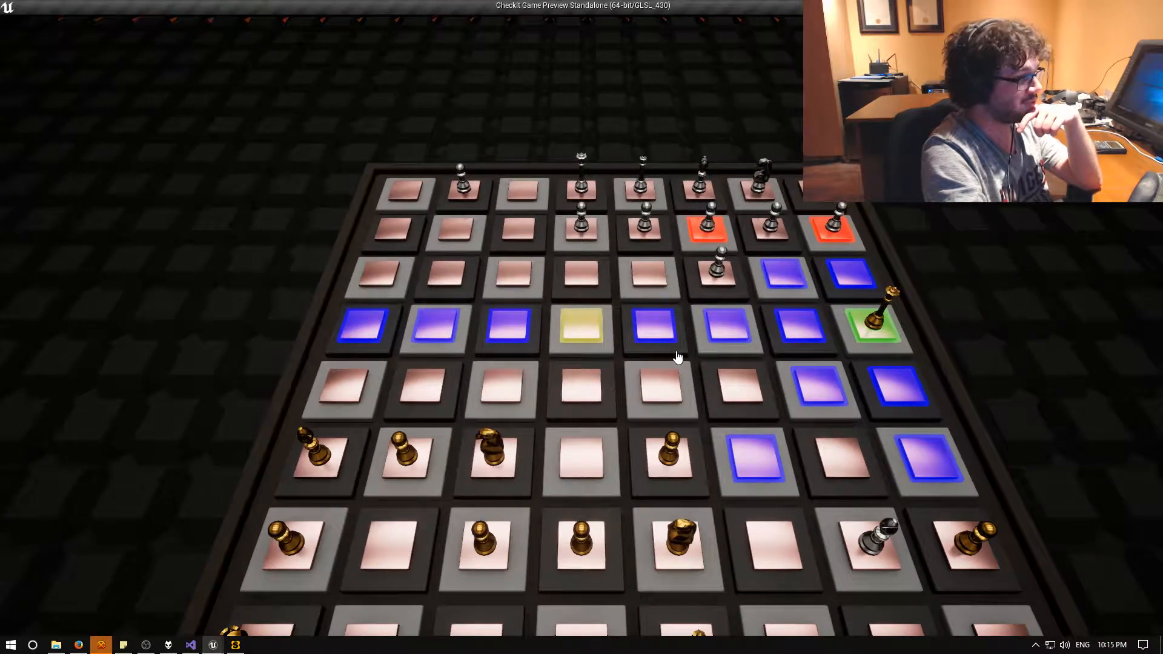
Check the available moves of the gold knights on c3 and e2.
{"action": "key", "text": "Left"}
{"action": "key", "text": "Left"}
{"action": "key", "text": "Down"}
{"action": "key", "text": "Down"}
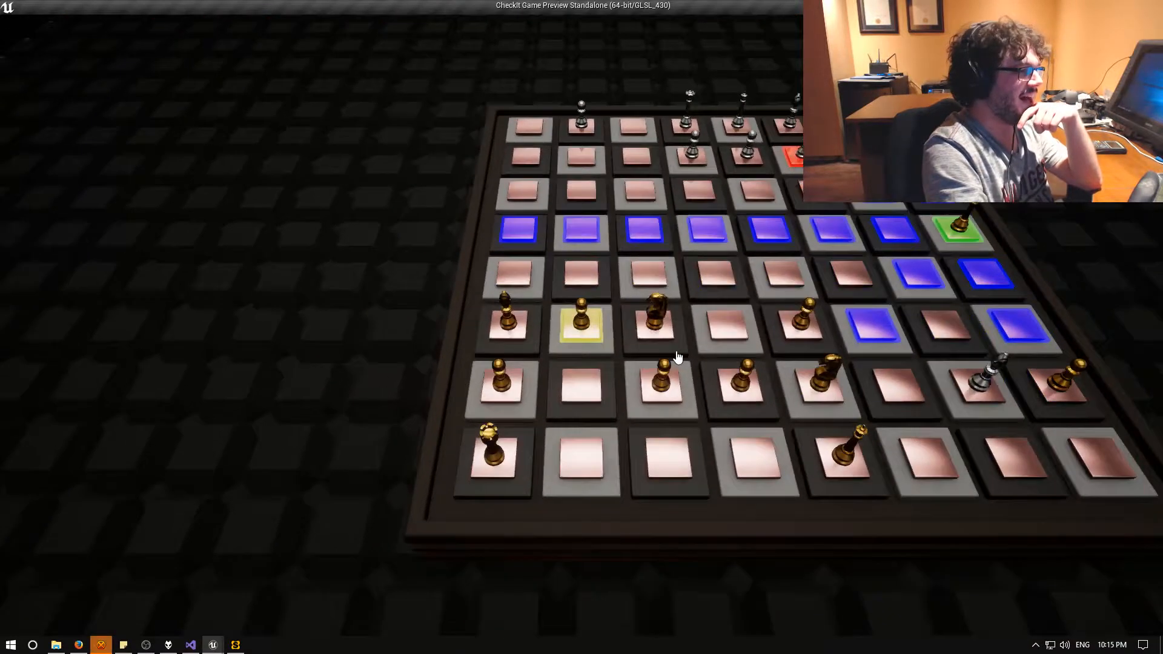
{"action": "key", "text": "Right"}
{"action": "key", "text": "Return"}
{"action": "key", "text": "Right"}
{"action": "key", "text": "Right"}
{"action": "key", "text": "Down"}
{"action": "key", "text": "Return"}
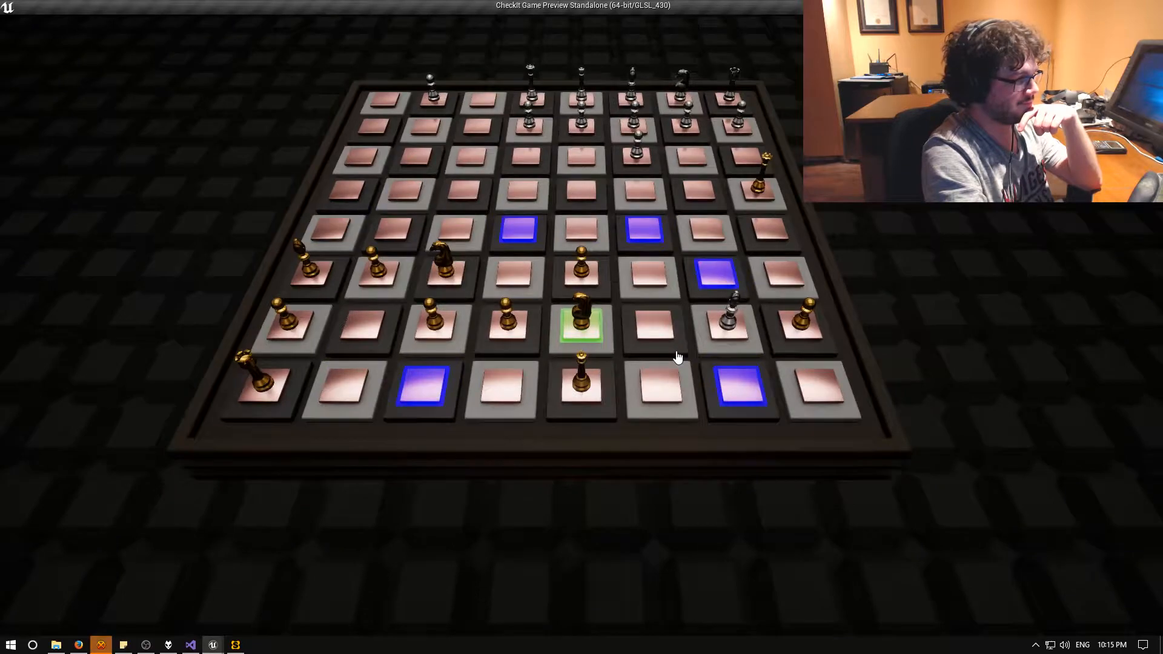
Move the gold king from e1 to f2.
{"action": "key", "text": "Left"}
{"action": "key", "text": "Down"}
{"action": "key", "text": "Right"}
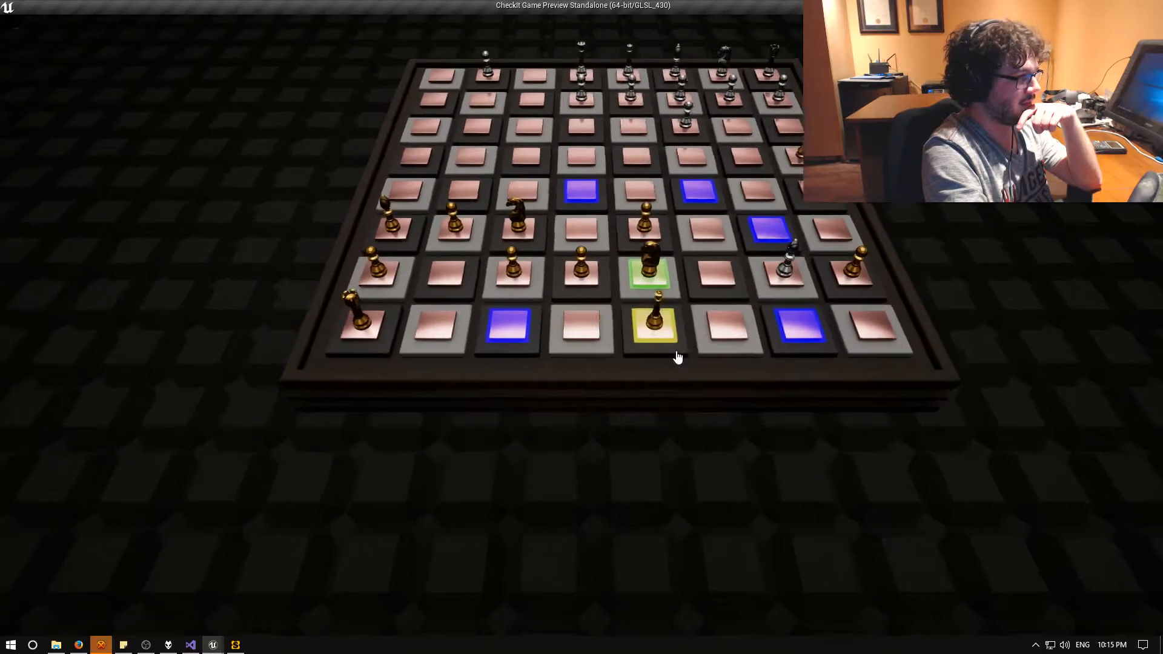
{"action": "key", "text": "Return"}
{"action": "key", "text": "Up"}
{"action": "key", "text": "Right"}
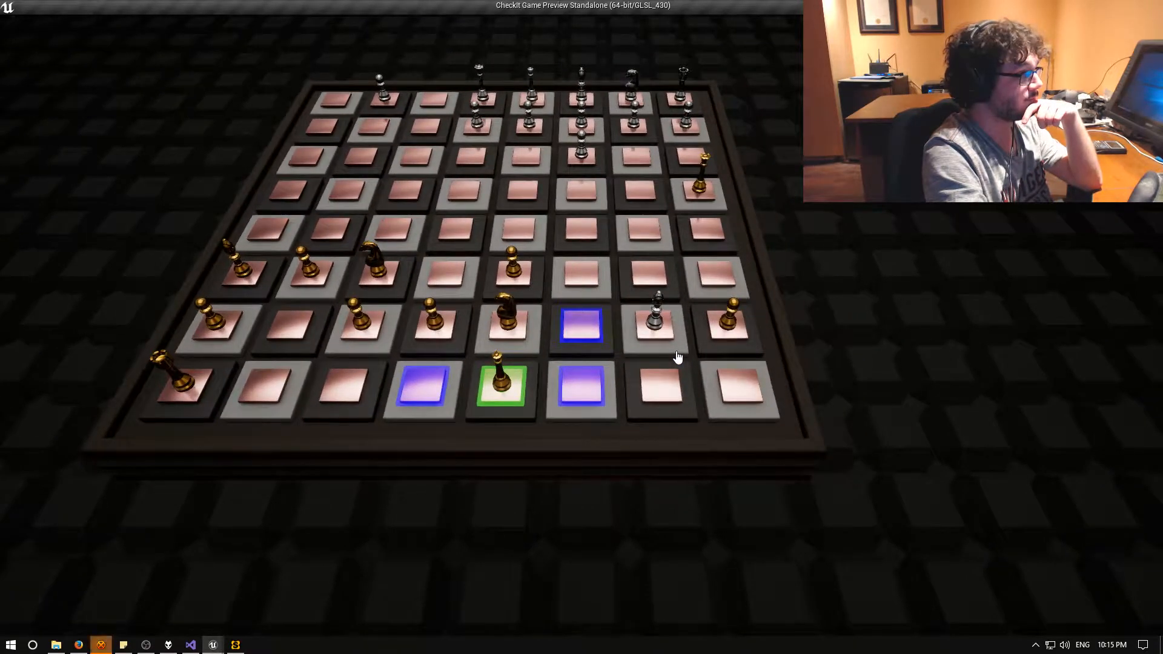
{"action": "key", "text": "Return"}
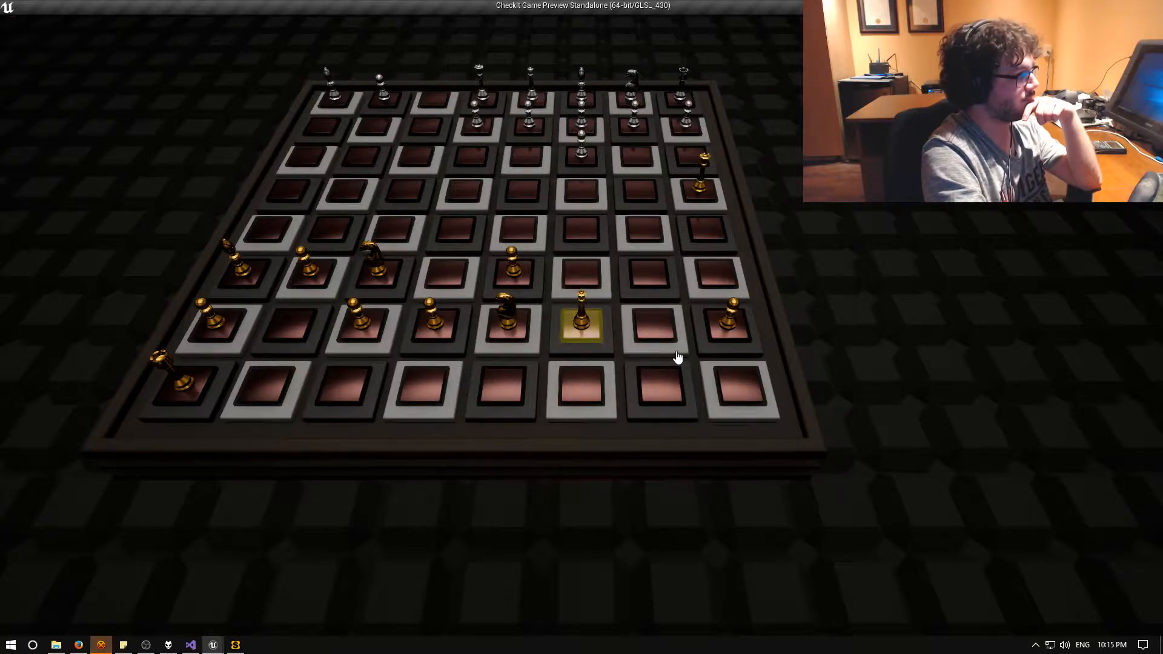
Select the gold knight on e2 and examine its possible moves.
{"action": "key", "text": "Left"}
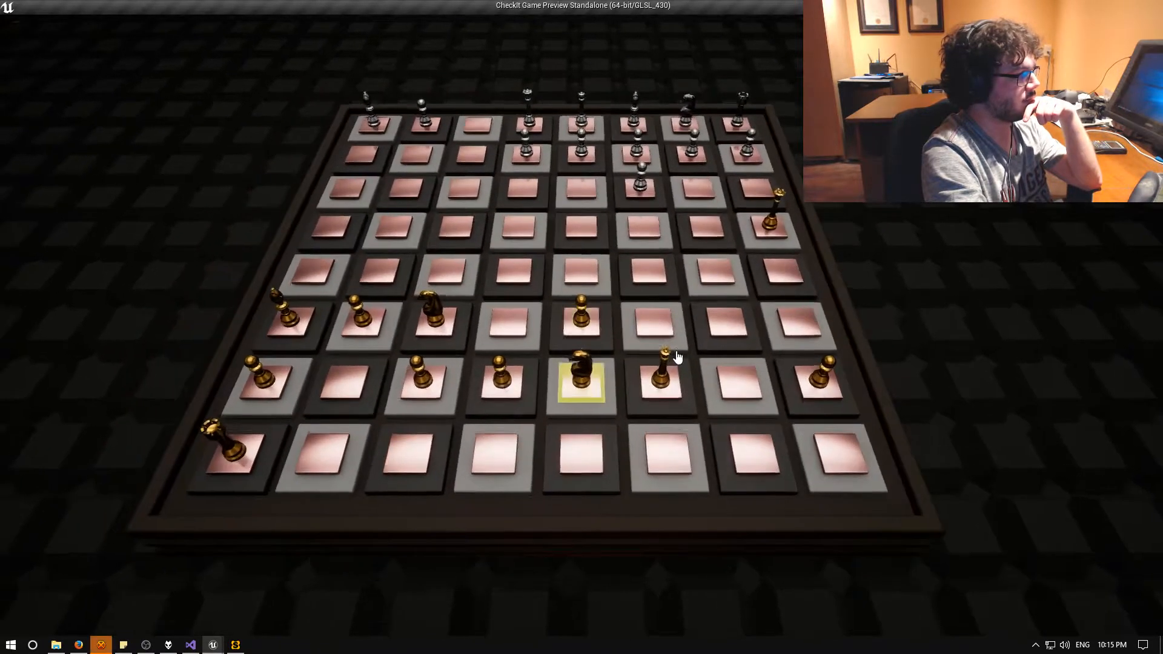
{"action": "key", "text": "Return"}
{"action": "key", "text": "Up"}
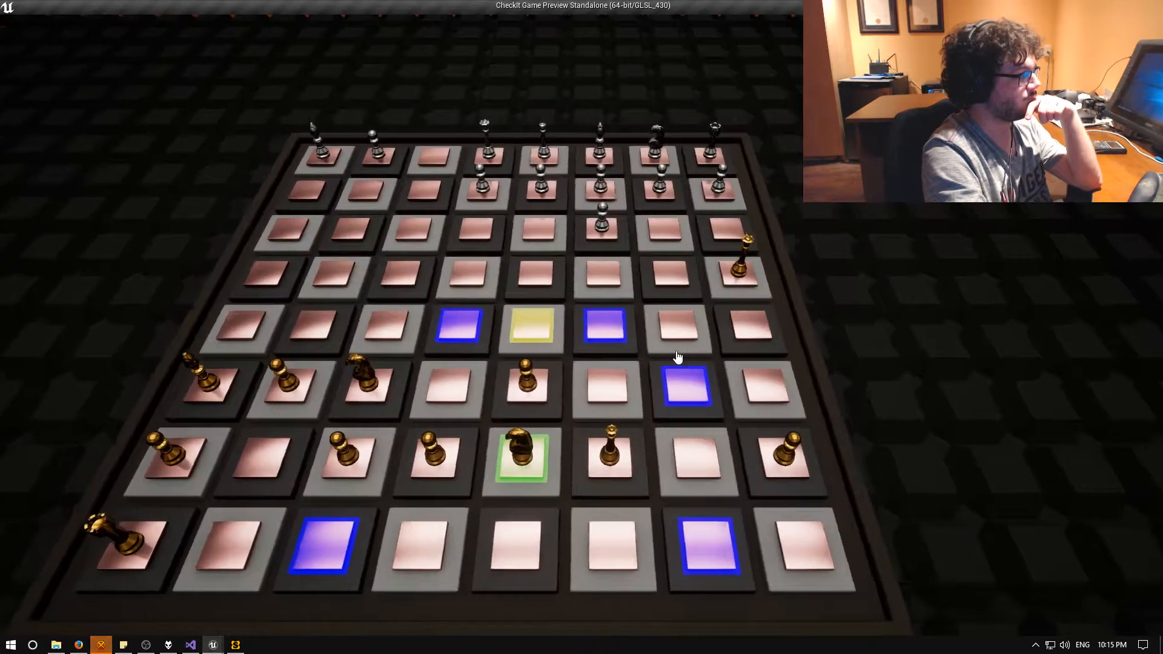
{"action": "key", "text": "Left"}
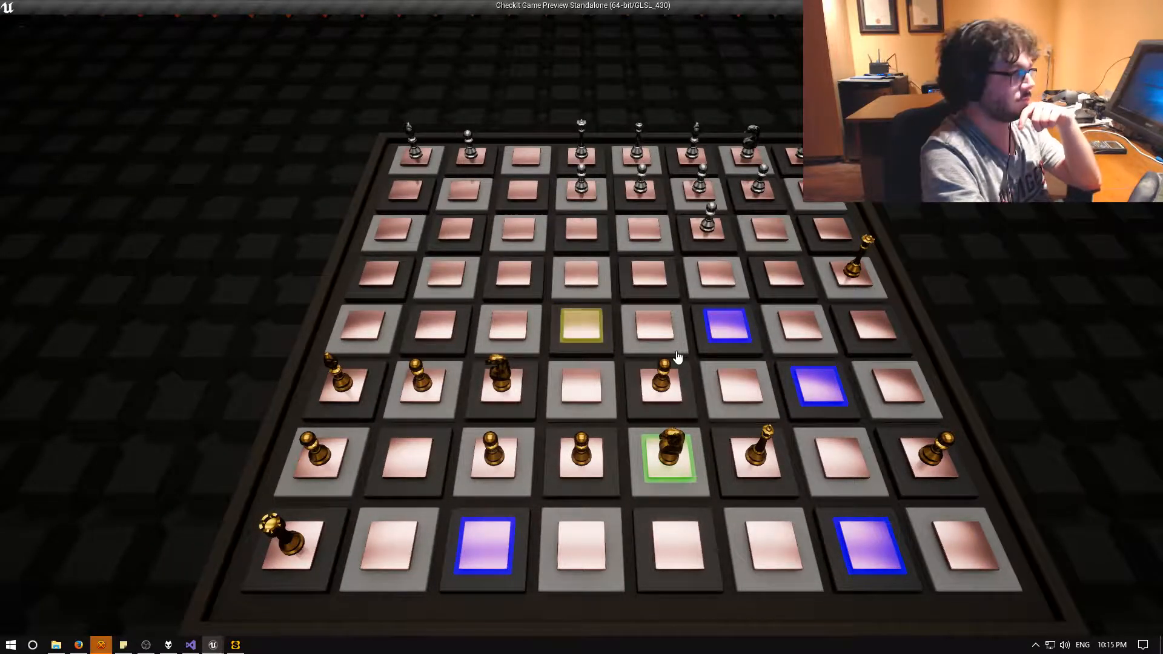
{"action": "key", "text": "Right"}
{"action": "key", "text": "Up"}
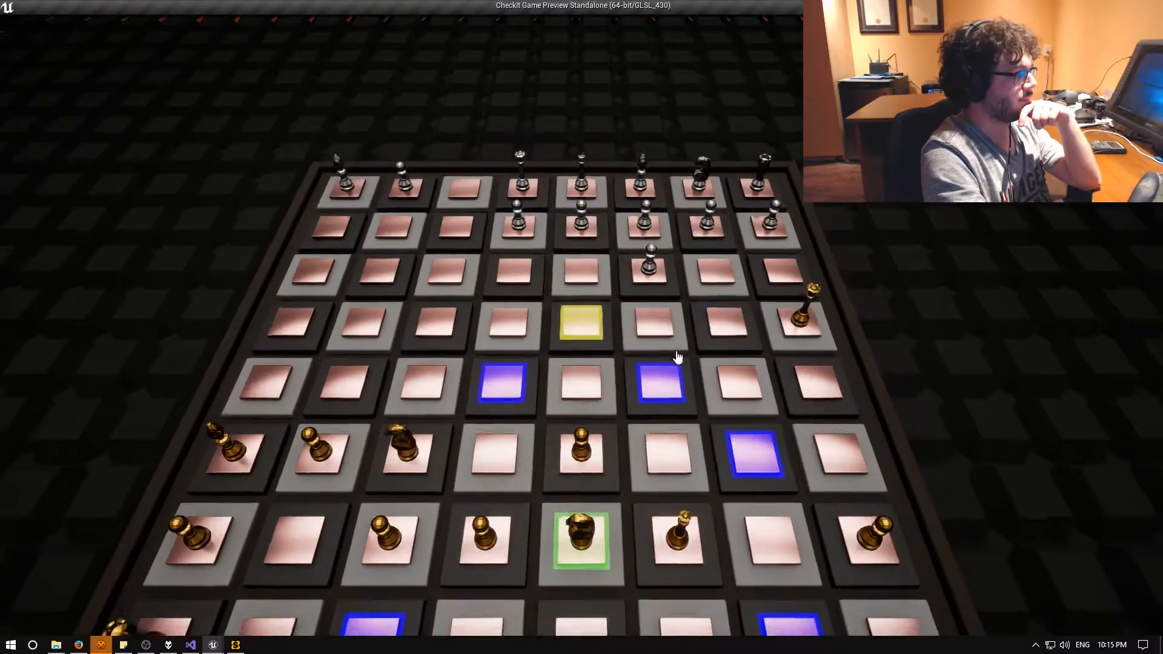
Select the gold queen on h5 and move it along the fifth rank to a5.
{"action": "key", "text": "Right"}
{"action": "key", "text": "Right"}
{"action": "key", "text": "Right"}
{"action": "key", "text": "Return"}
{"action": "key", "text": "Left"}
{"action": "key", "text": "Left"}
{"action": "key", "text": "Left"}
{"action": "key", "text": "Left"}
{"action": "key", "text": "Left"}
{"action": "key", "text": "Left"}
{"action": "key", "text": "Left"}
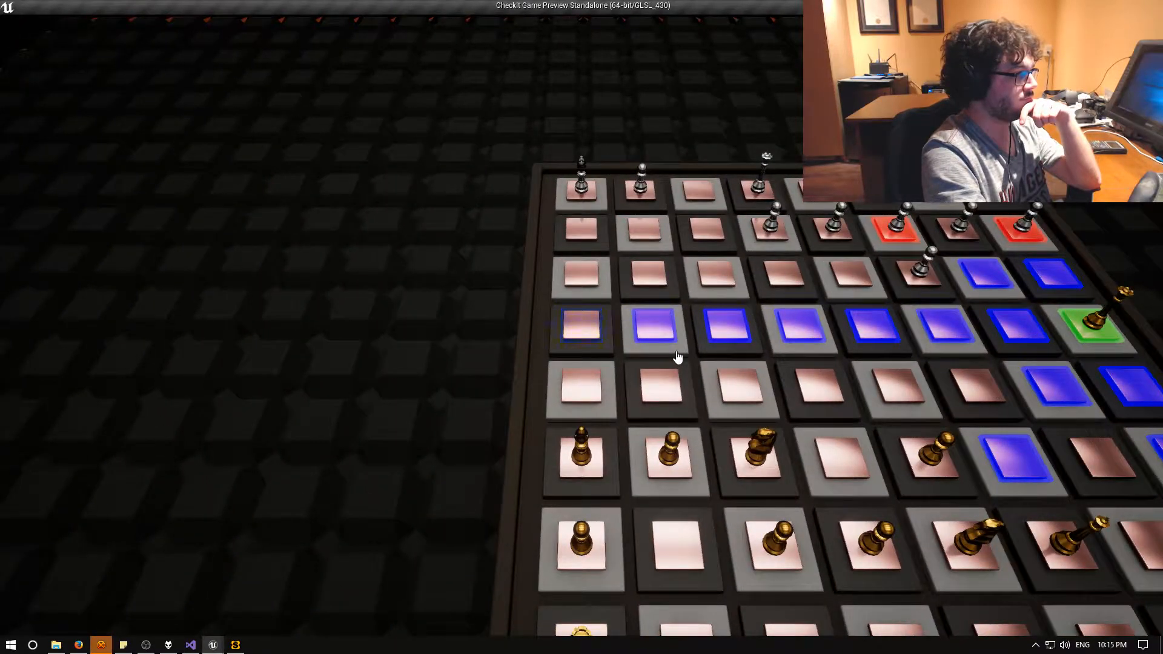
{"action": "key", "text": "Return"}
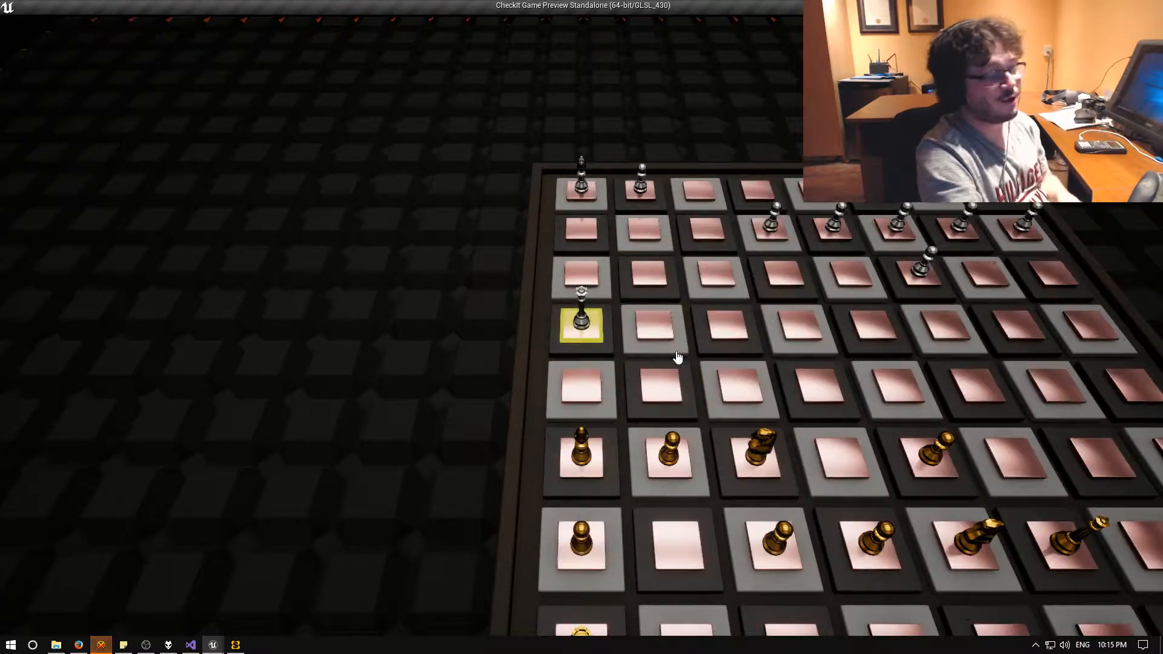
Switch to Firefox and view the aXNEd.jpg reference image.
{"action": "key", "text": "alt+Tab"}
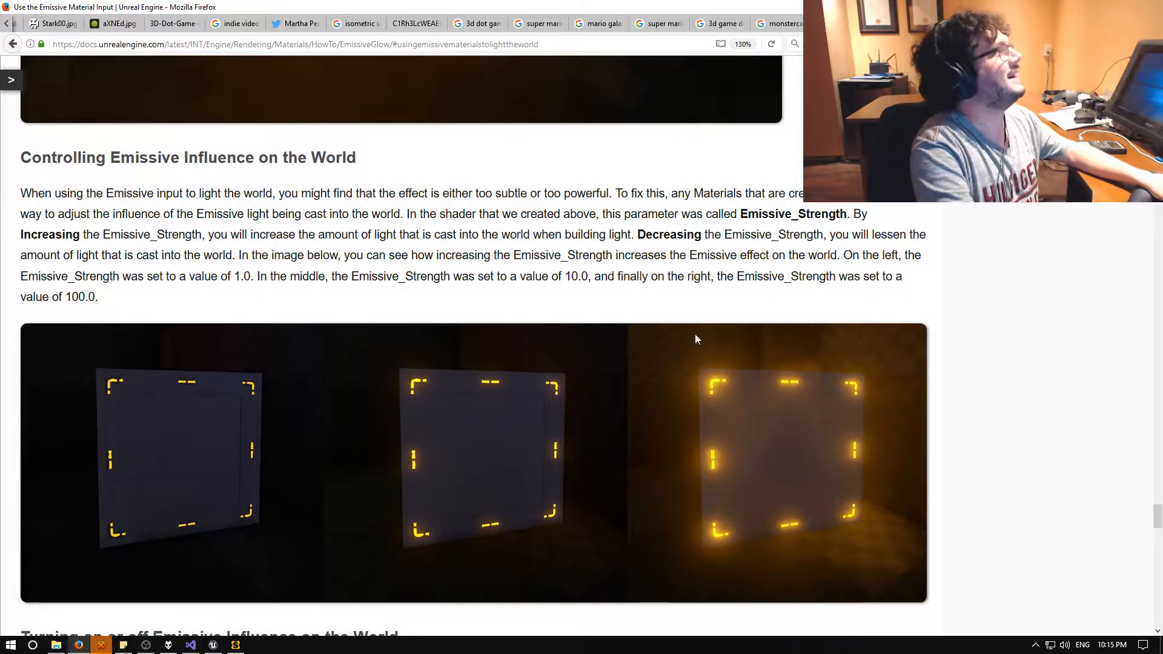
{"action": "left_click", "coordinate": [213, 646]}
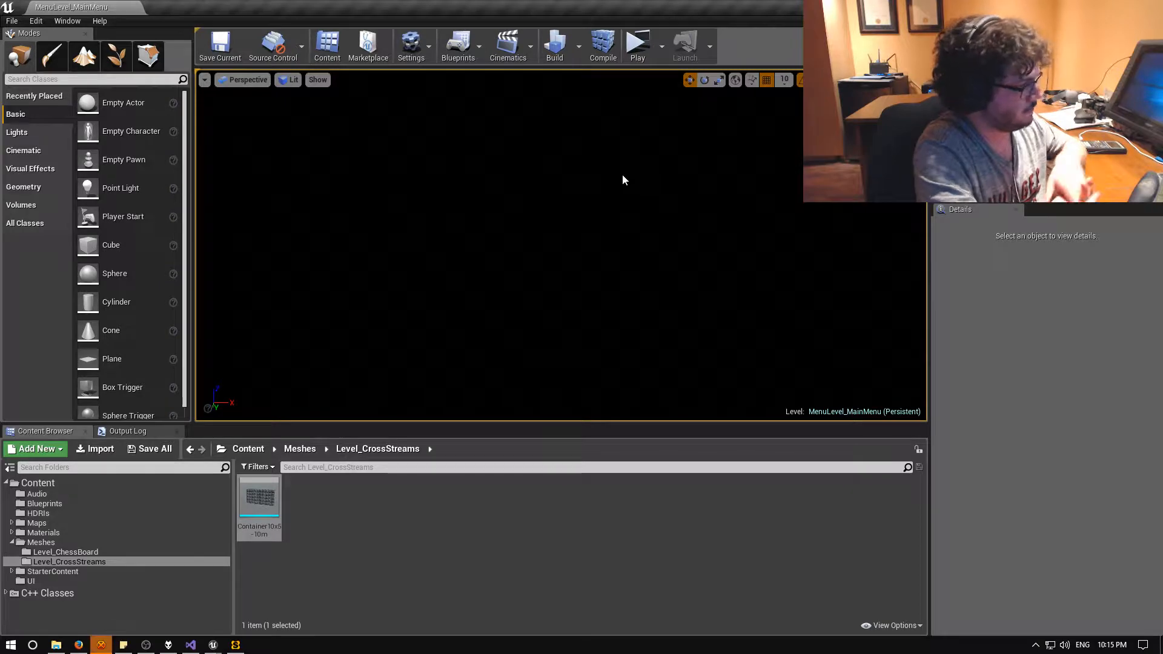
{"action": "left_click", "coordinate": [75, 646]}
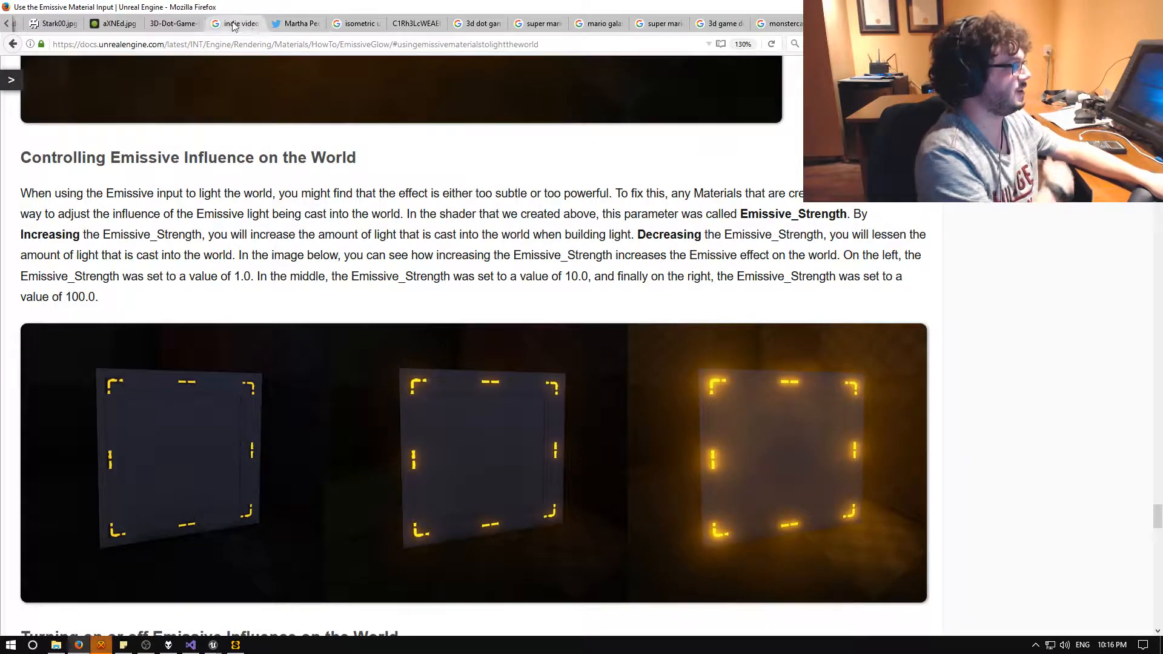
{"action": "left_click", "coordinate": [129, 28]}
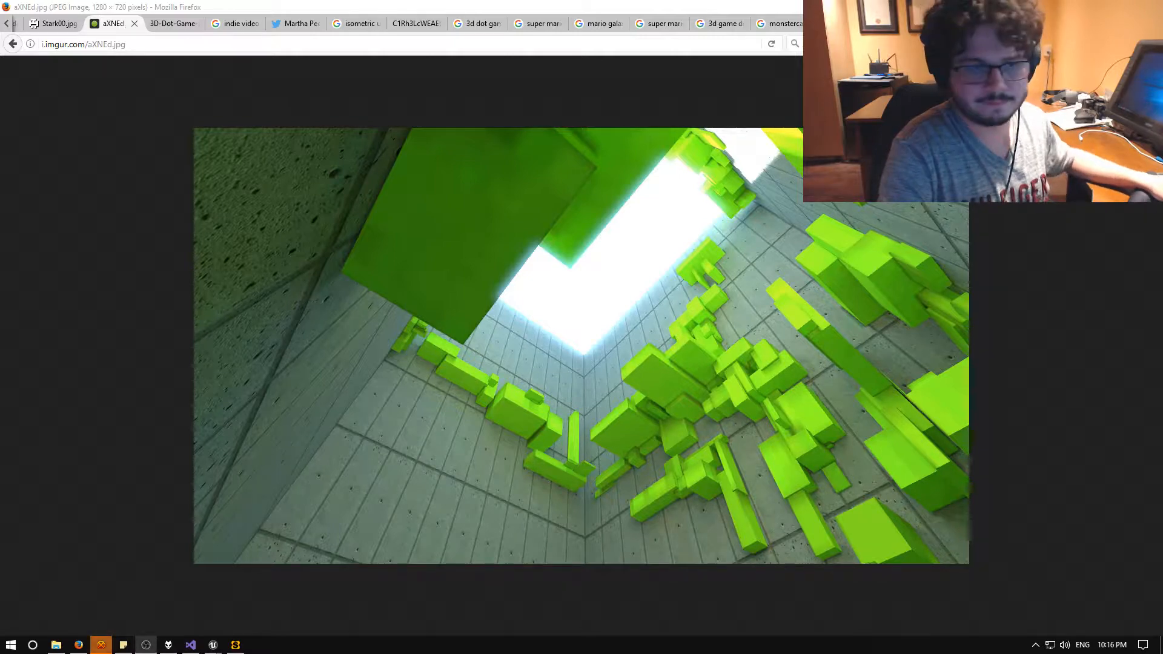
Bring up the foobar2000 player and move its window off the main screen.
{"action": "left_click", "coordinate": [146, 644]}
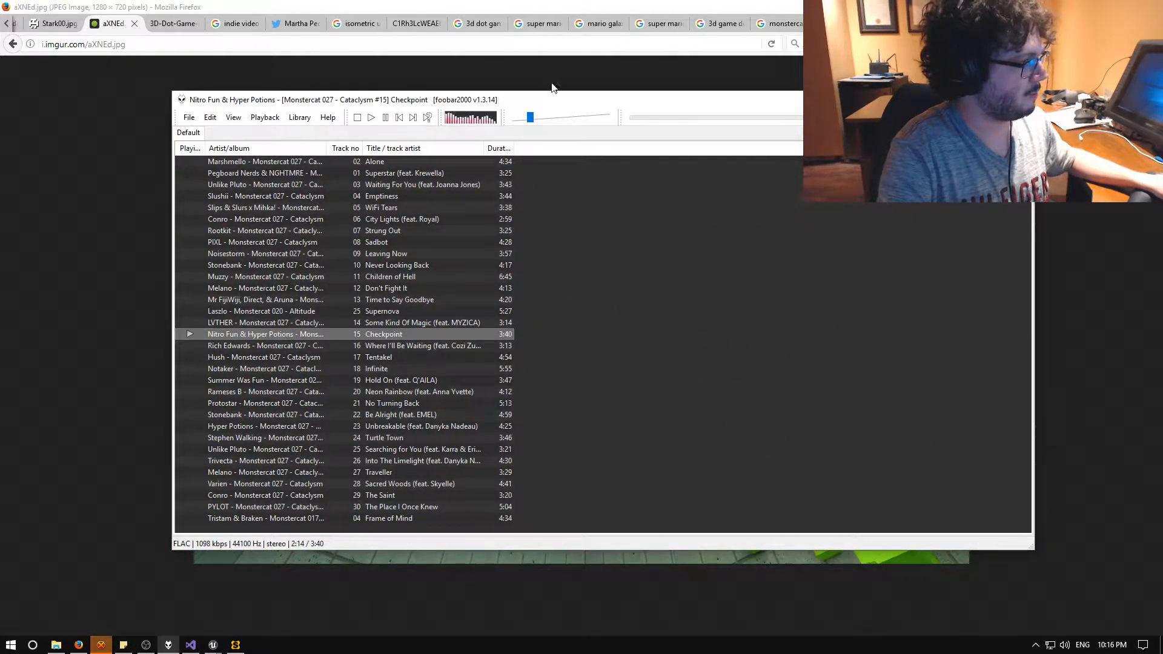
{"action": "left_click_drag", "start_coordinate": [549, 101], "coordinate": [1162, 124]}
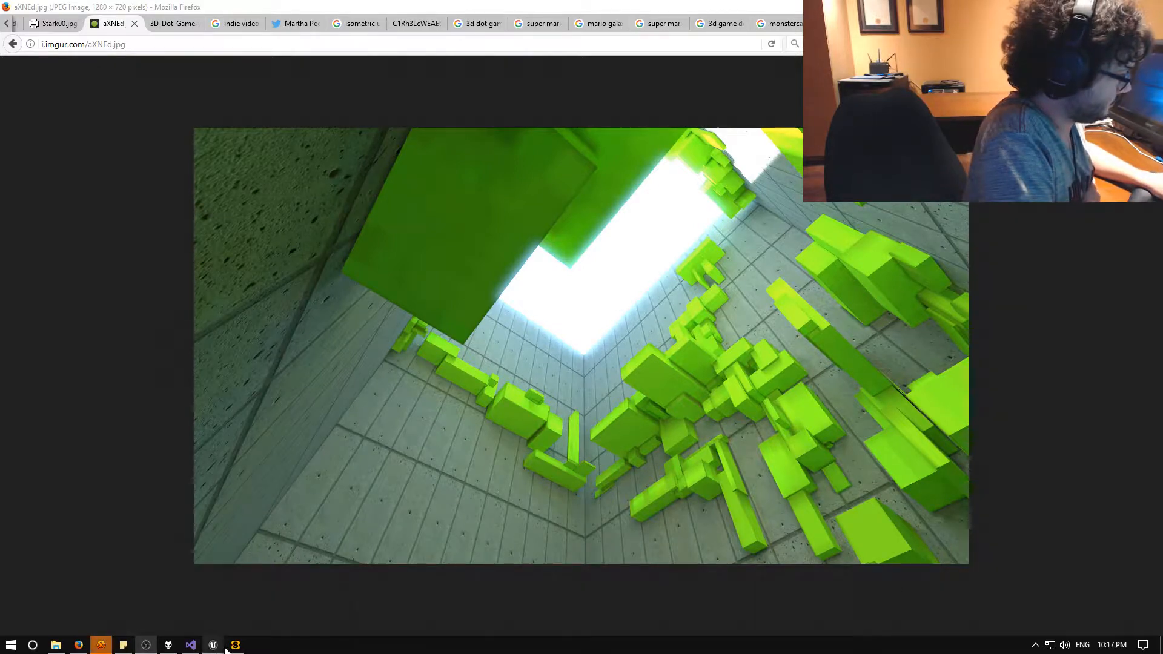
Close the Message Log window, switch to the Unreal Editor and open the recent Battle_ChessBoard level.
{"action": "mouse_move", "coordinate": [212, 644]}
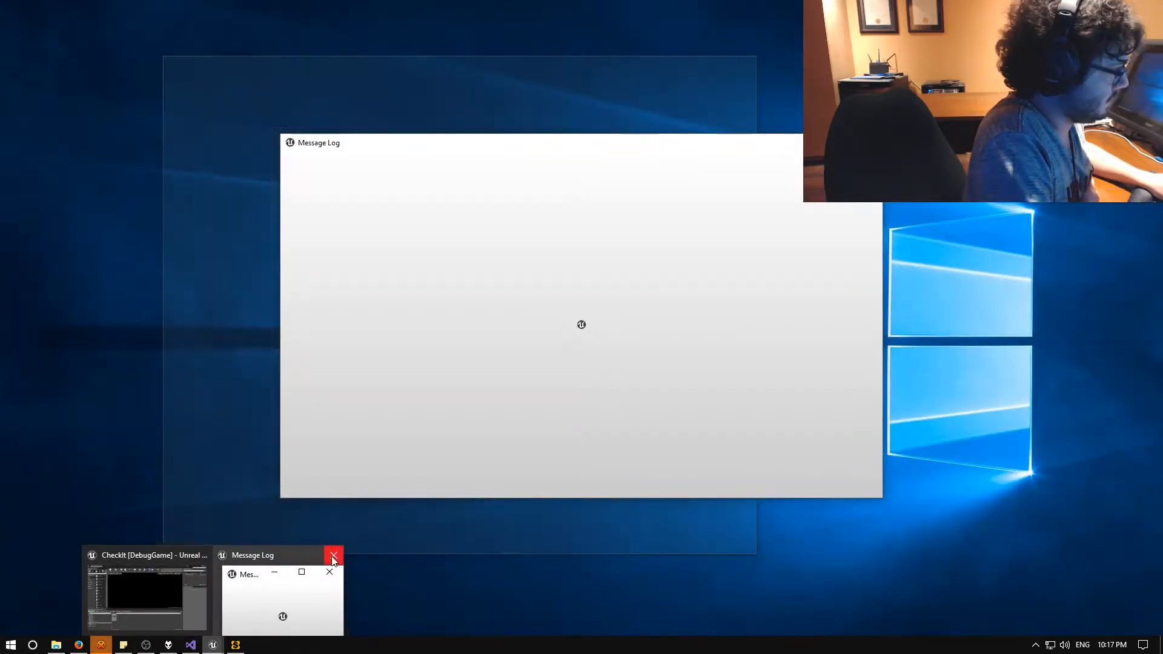
{"action": "left_click", "coordinate": [333, 556]}
{"action": "left_click", "coordinate": [202, 588]}
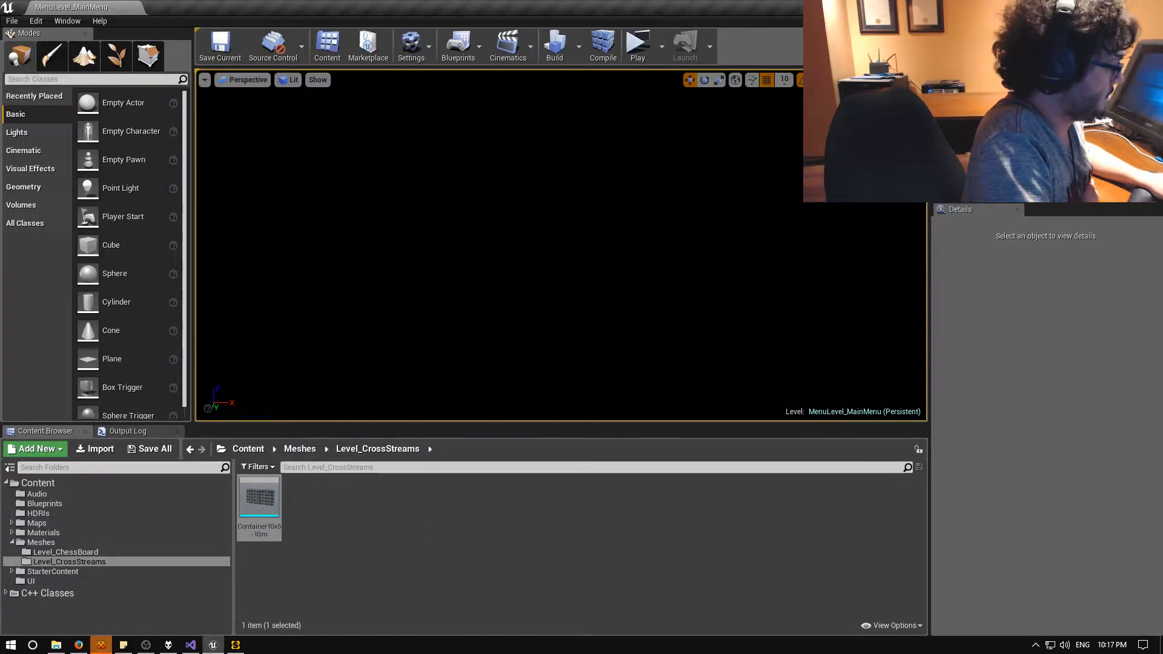
{"action": "left_click", "coordinate": [12, 21]}
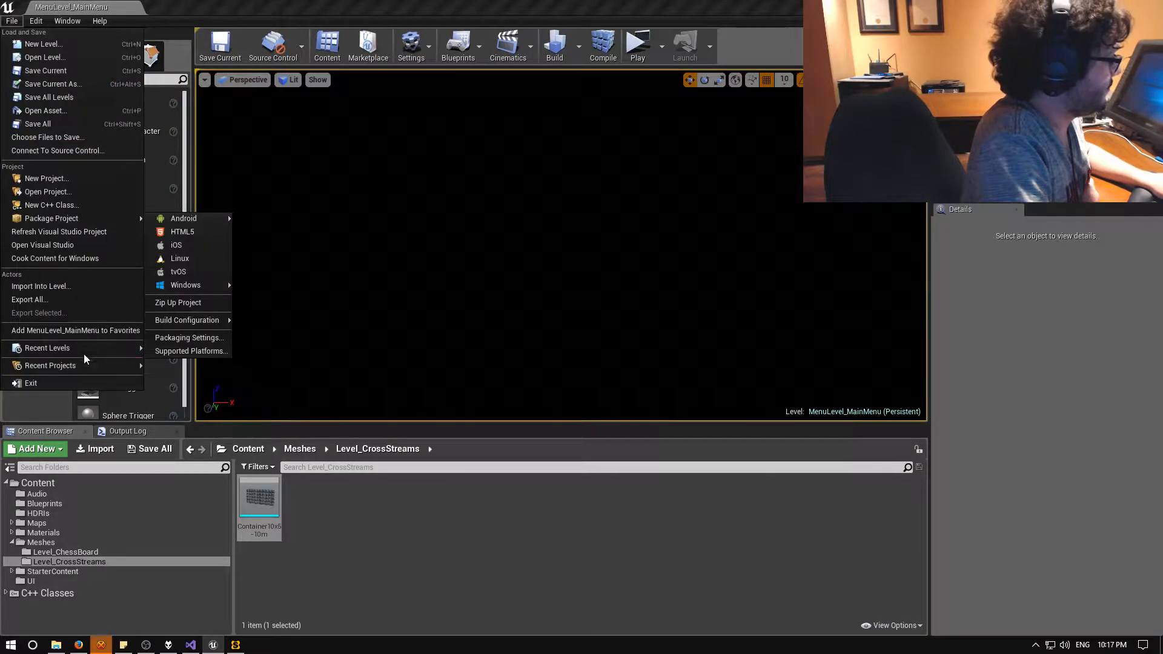
{"action": "mouse_move", "coordinate": [84, 348]}
{"action": "left_click", "coordinate": [191, 363]}
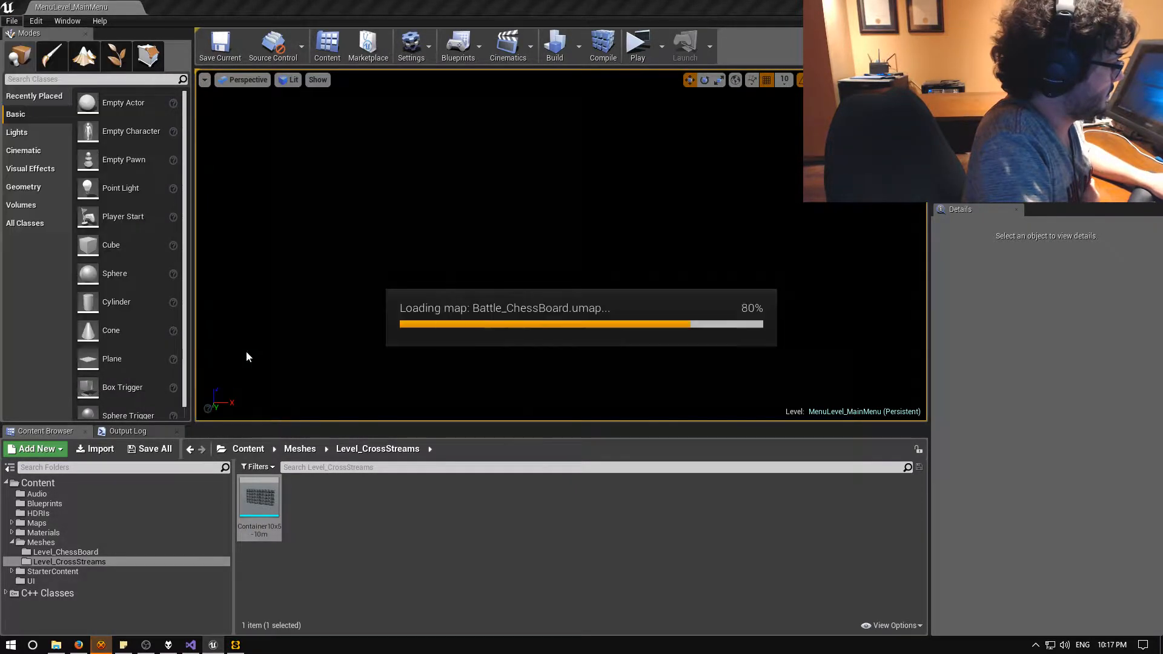
Launch the Battle_ChessBoard level in a standalone game preview and look at the gold pieces up close.
{"action": "right_click_drag", "start_coordinate": [561, 245], "coordinate": [424, 303]}
{"action": "left_click", "coordinate": [630, 43]}
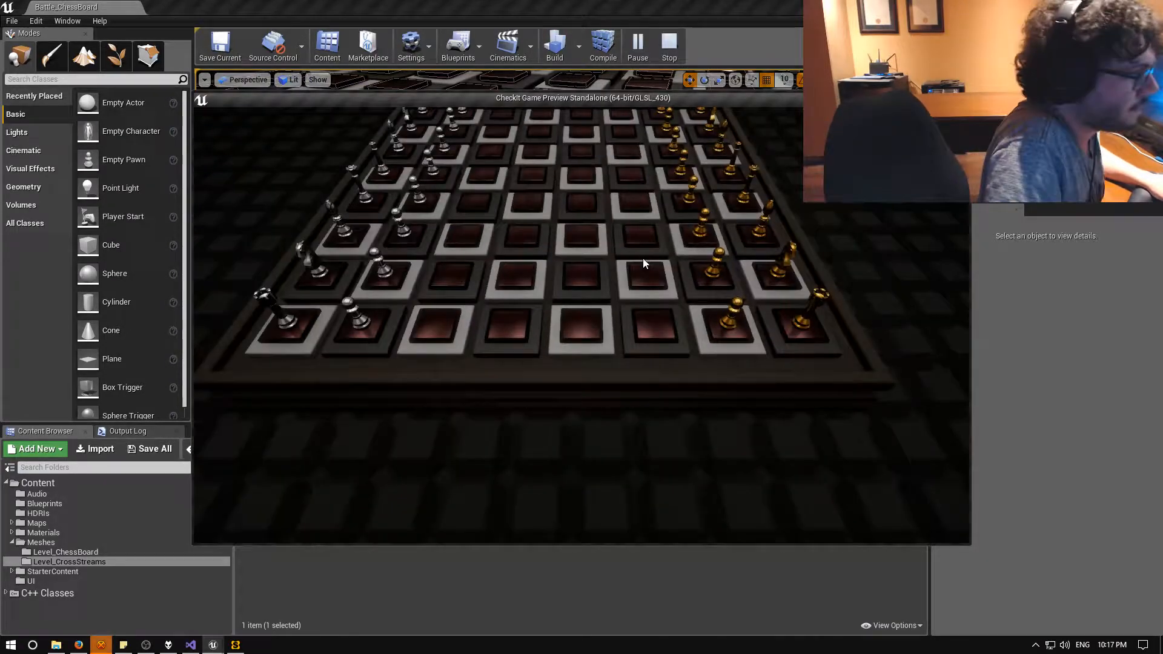
{"action": "left_click", "coordinate": [581, 327]}
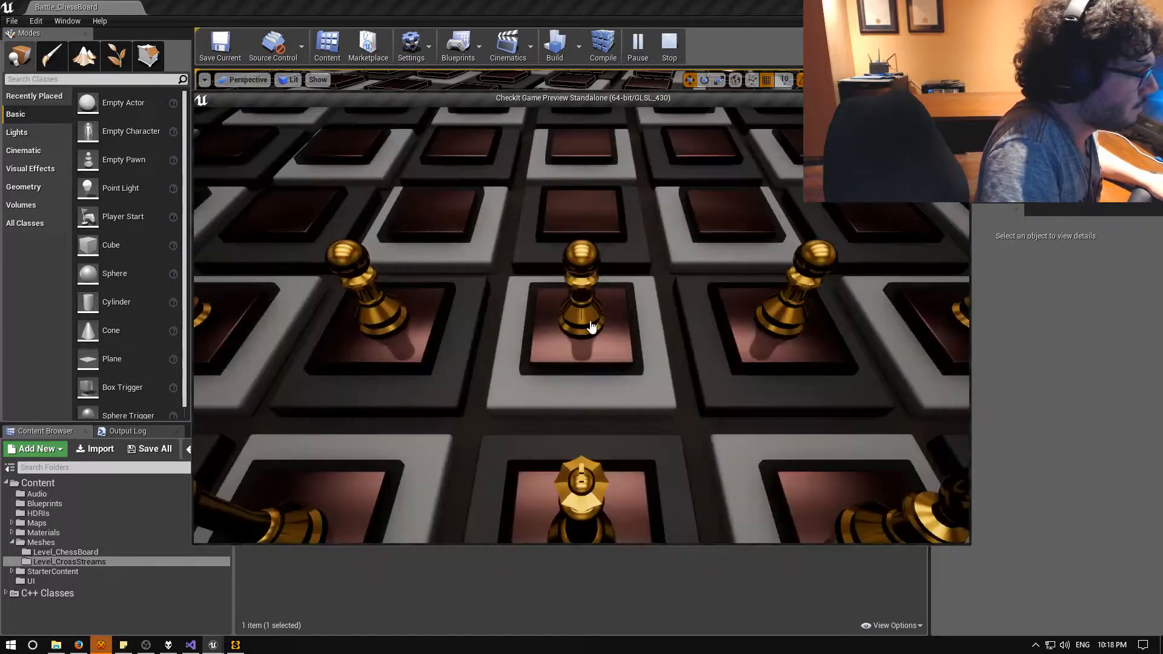
{"action": "key", "text": "e"}
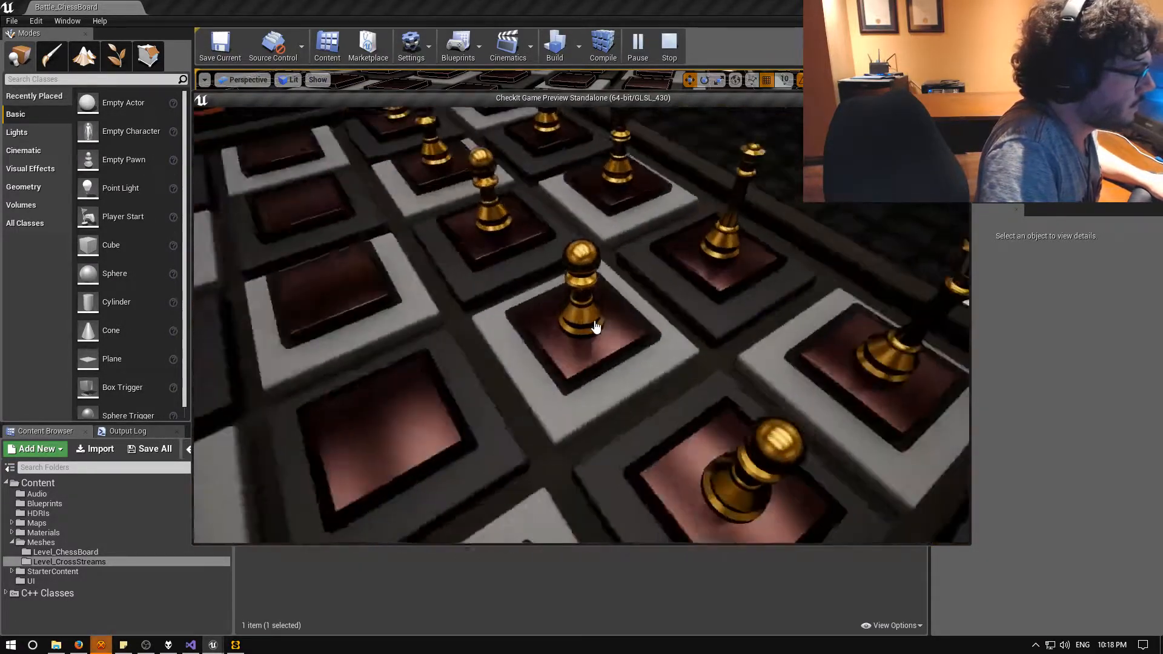
{"action": "scroll", "coordinate": [584, 291], "scroll_direction": "down", "scroll_amount": 5}
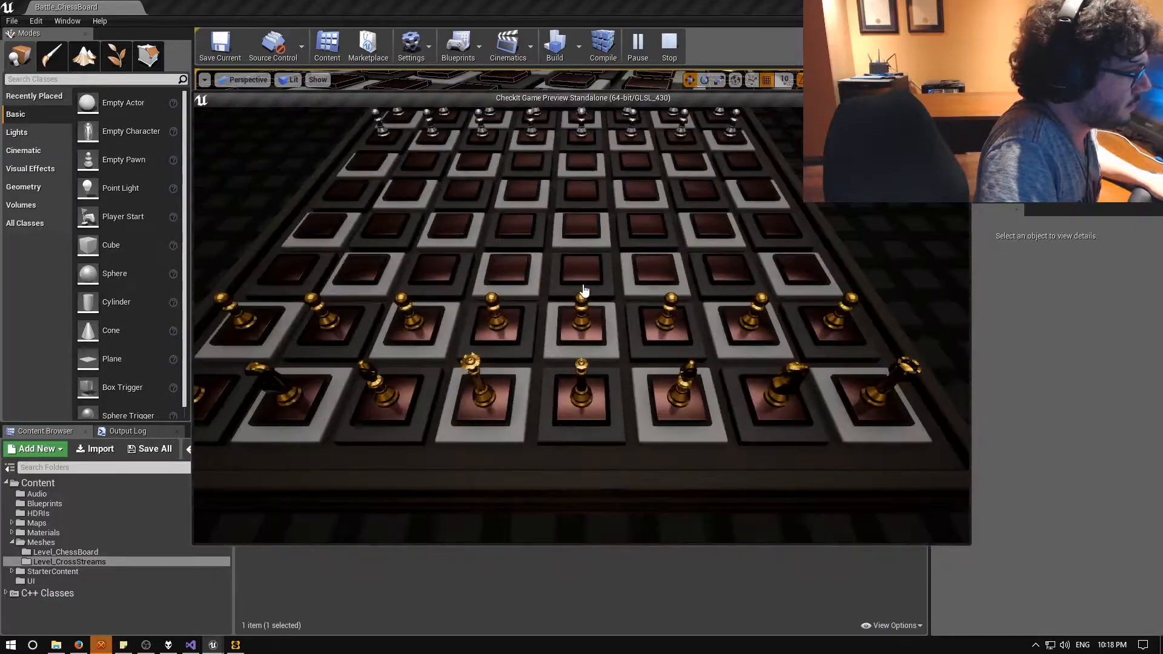
Examine the chessboard in the game preview from the gold, silver and lateral sides.
{"action": "key", "text": "d"}
{"action": "key", "text": "q"}
{"action": "key", "text": "w"}
{"action": "key", "text": "d"}
{"action": "scroll", "coordinate": [589, 292], "scroll_direction": "down", "scroll_amount": 2}
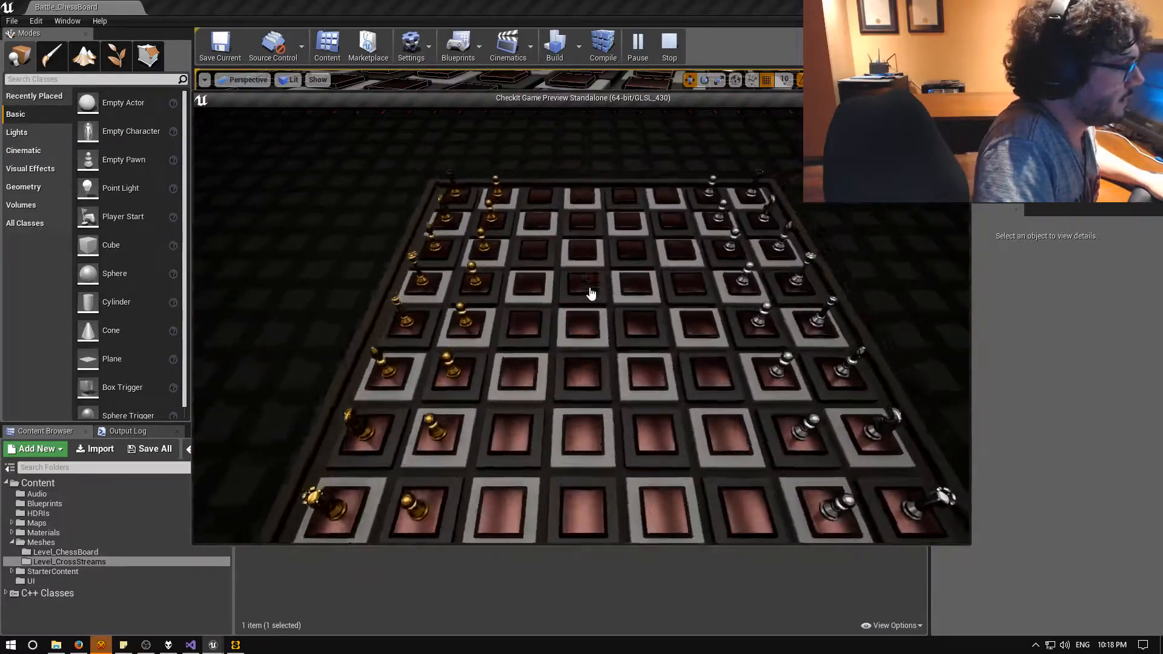
{"action": "key", "text": "e"}
{"action": "key", "text": "e"}
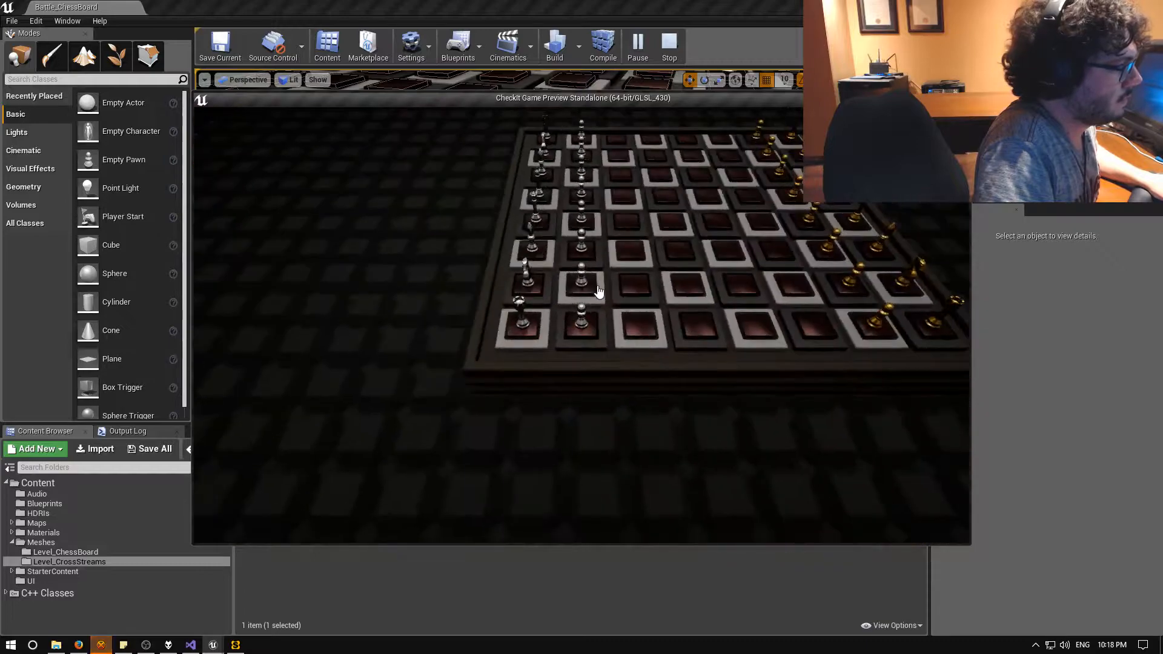
{"action": "scroll", "coordinate": [599, 292], "scroll_direction": "down", "scroll_amount": 2}
{"action": "key", "text": "a"}
{"action": "key", "text": "w"}
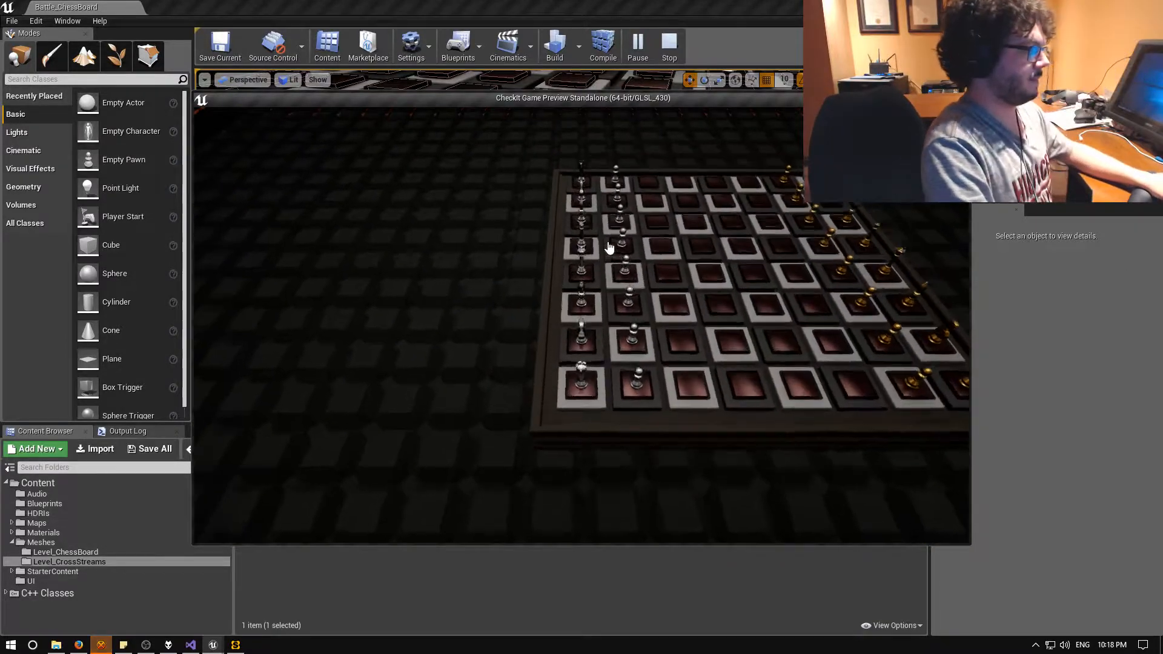
{"action": "key", "text": "d"}
{"action": "key", "text": "d"}
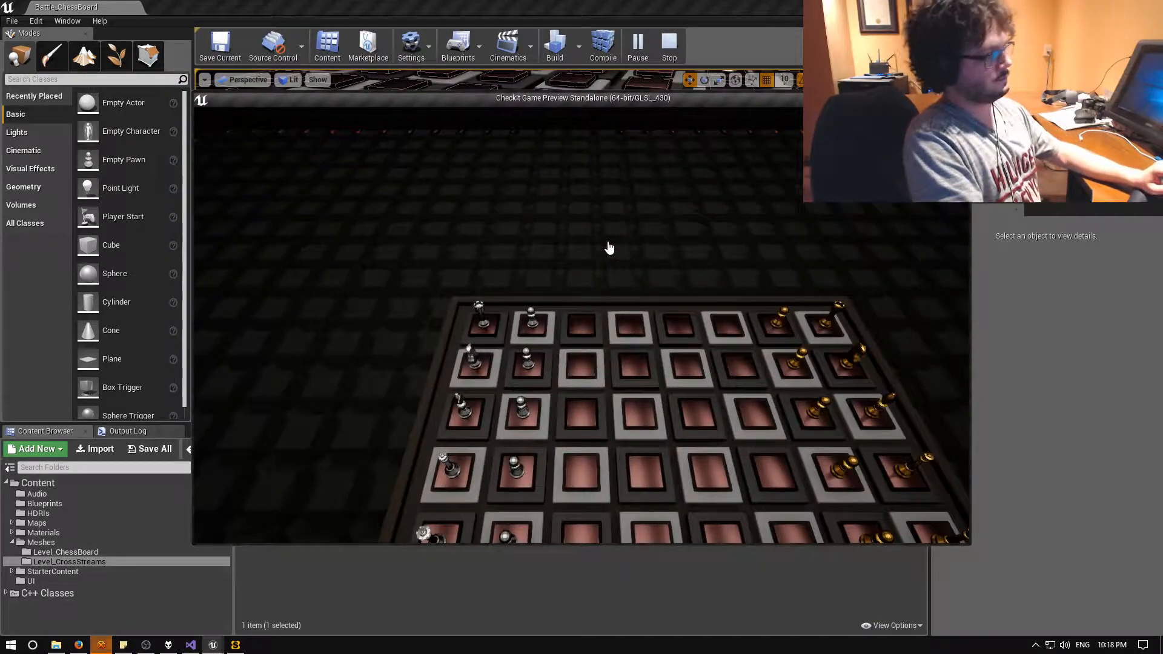
{"action": "key", "text": "d"}
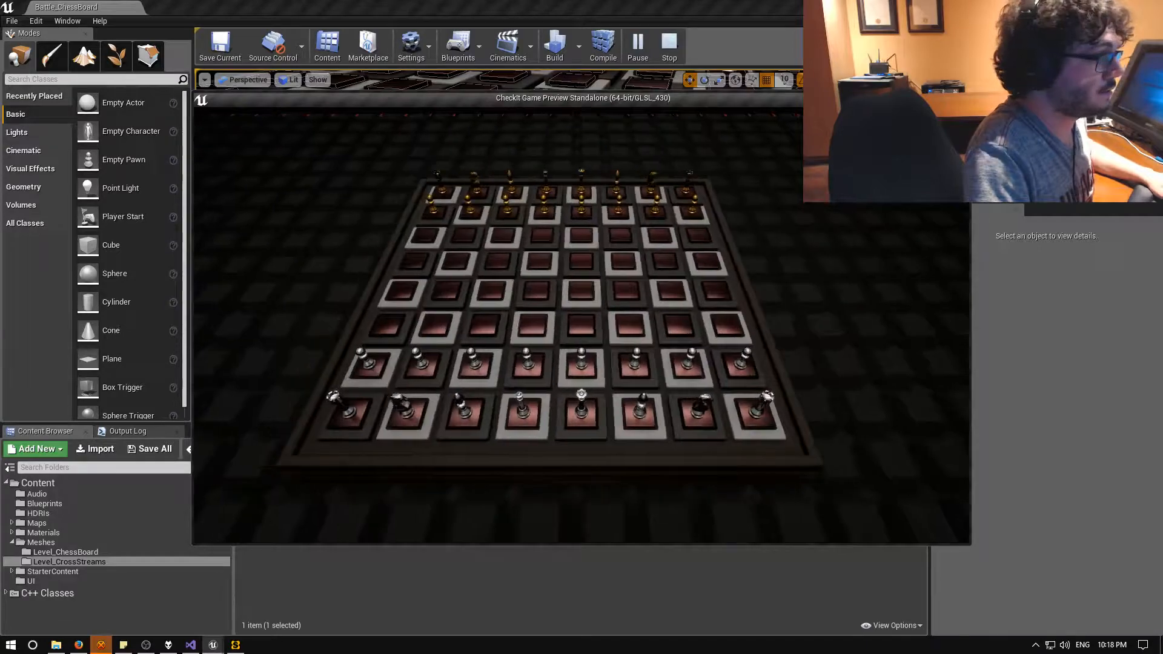
Stop the game preview and compare the level's surrounding walls with the aXNEd.jpg reference image in Firefox.
{"action": "key", "text": "Escape"}
{"action": "right_click_drag", "start_coordinate": [560, 246], "coordinate": [567, 285]}
{"action": "right_click_drag", "start_coordinate": [560, 246], "coordinate": [504, 186]}
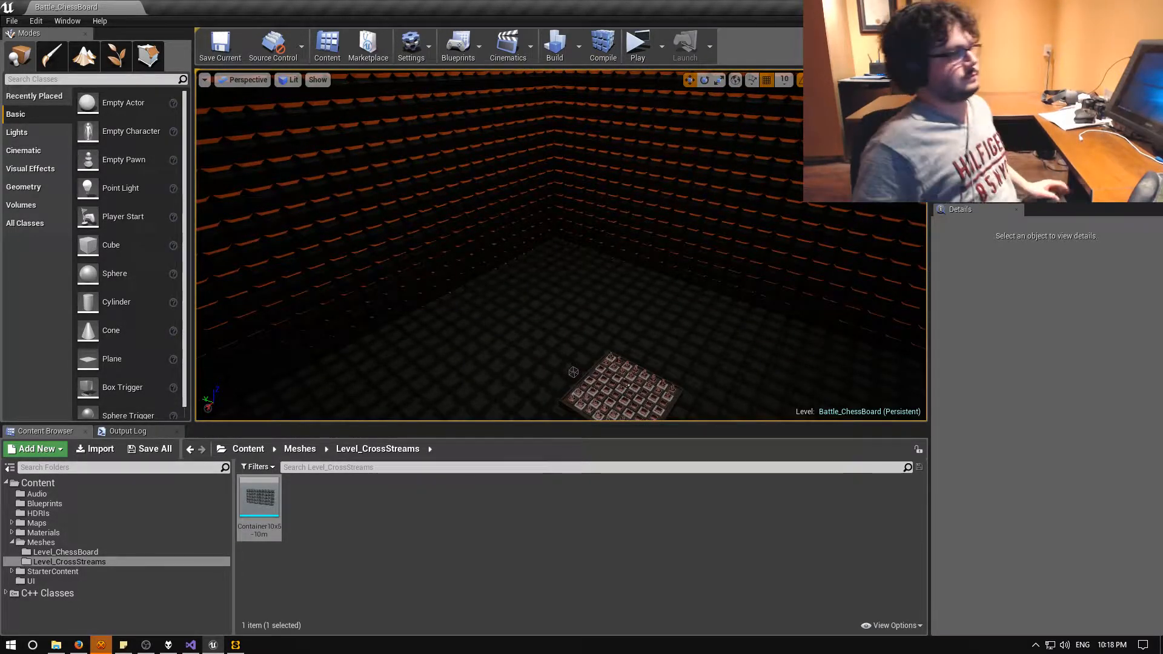
{"action": "left_click", "coordinate": [77, 645]}
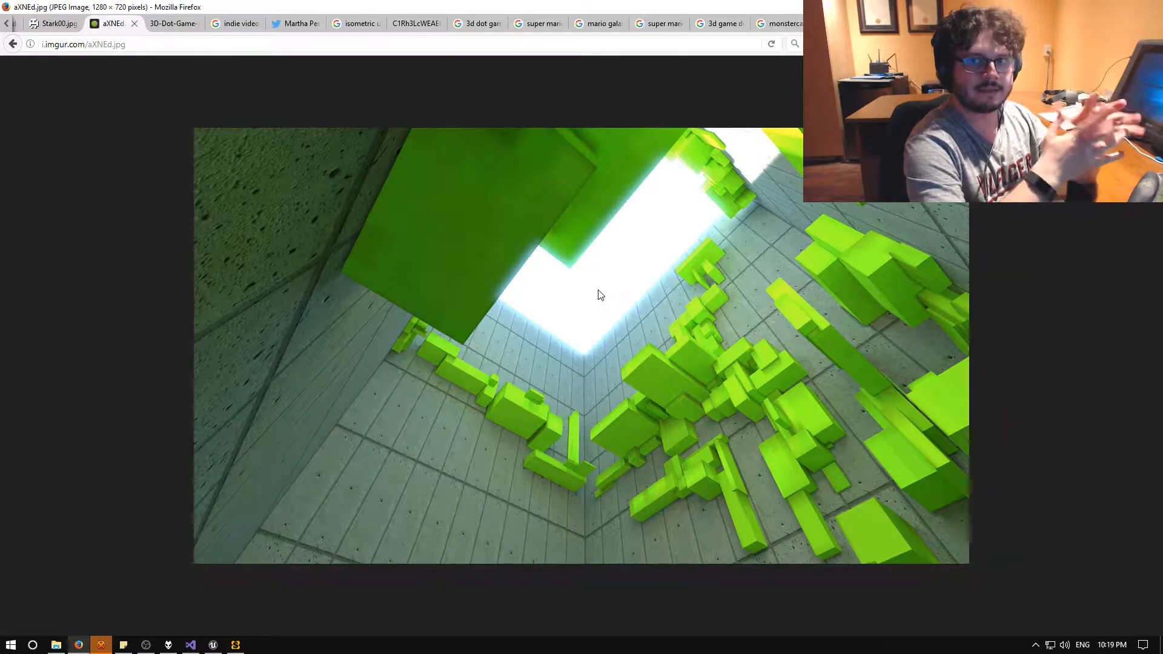
{"action": "left_click", "coordinate": [213, 644]}
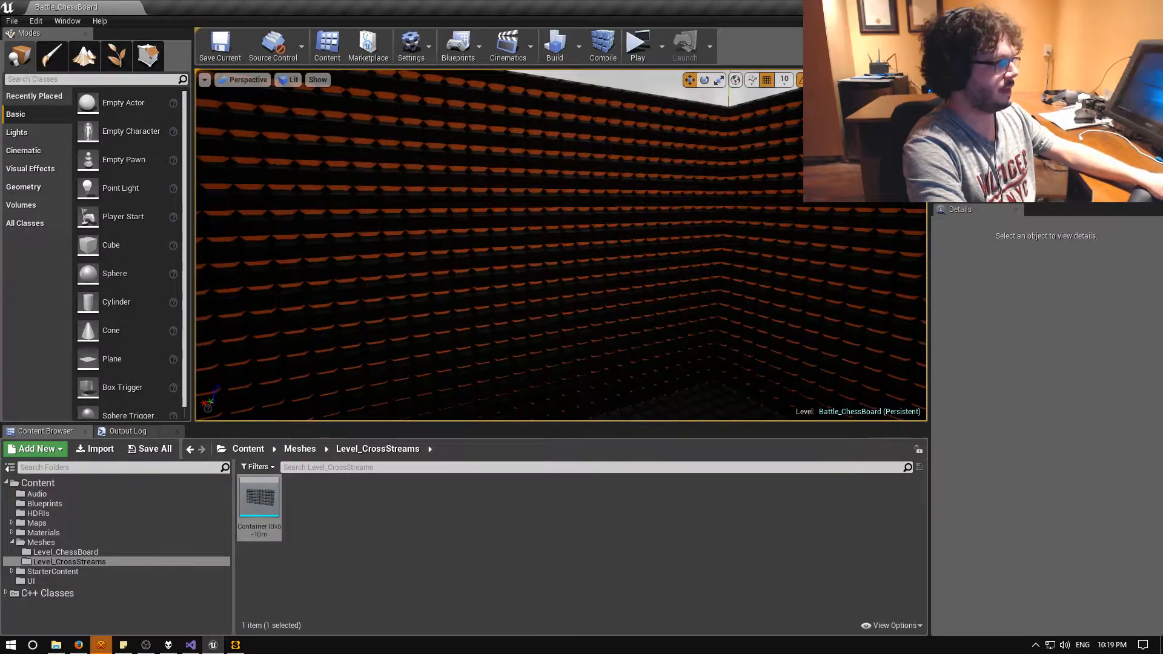
Place a basic Cube in the Battle_ChessBoard level near an upper corner of the walled room.
{"action": "mouse_move", "coordinate": [561, 245]}
{"action": "right_mouse_down"}
{"action": "mouse_move", "coordinate": [630, 242]}
{"action": "mouse_move", "coordinate": [642, 273]}
{"action": "mouse_move", "coordinate": [696, 278]}
{"action": "mouse_move", "coordinate": [606, 261]}
{"action": "mouse_move", "coordinate": [642, 273]}
{"action": "mouse_move", "coordinate": [714, 133]}
{"action": "mouse_move", "coordinate": [563, 267]}
{"action": "mouse_move", "coordinate": [572, 330]}
{"action": "mouse_move", "coordinate": [559, 247]}
{"action": "mouse_move", "coordinate": [553, 254]}
{"action": "right_mouse_up"}
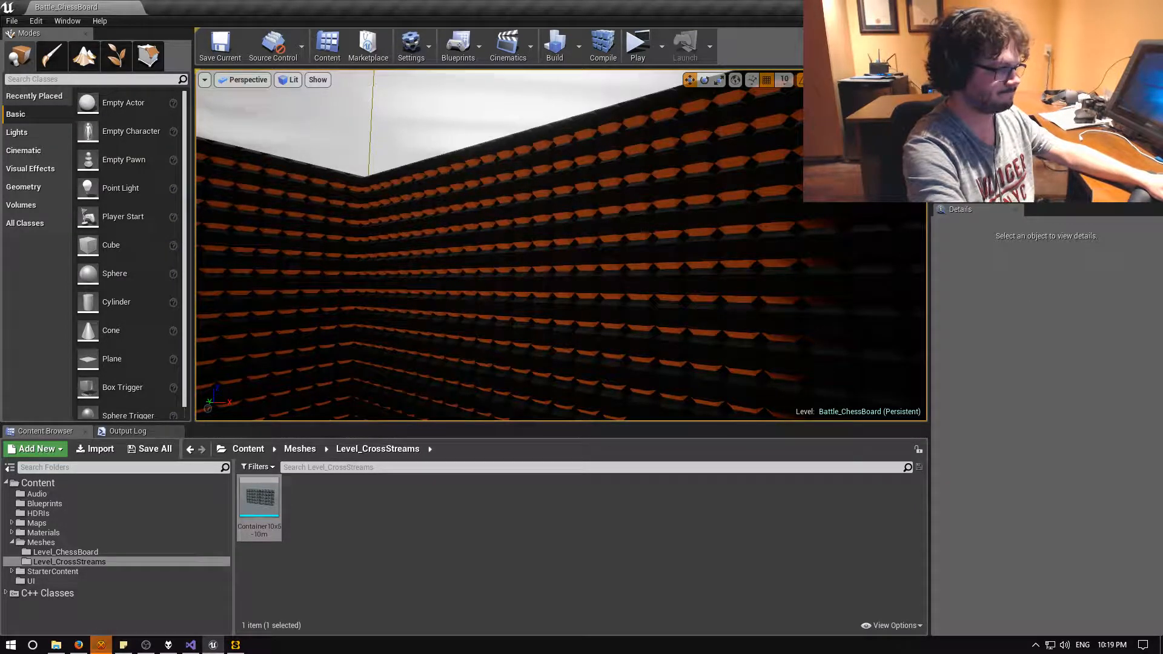
{"action": "right_click_drag", "start_coordinate": [561, 244], "coordinate": [406, 345]}
{"action": "right_click_drag", "start_coordinate": [561, 244], "coordinate": [303, 254]}
{"action": "key", "text": "s"}
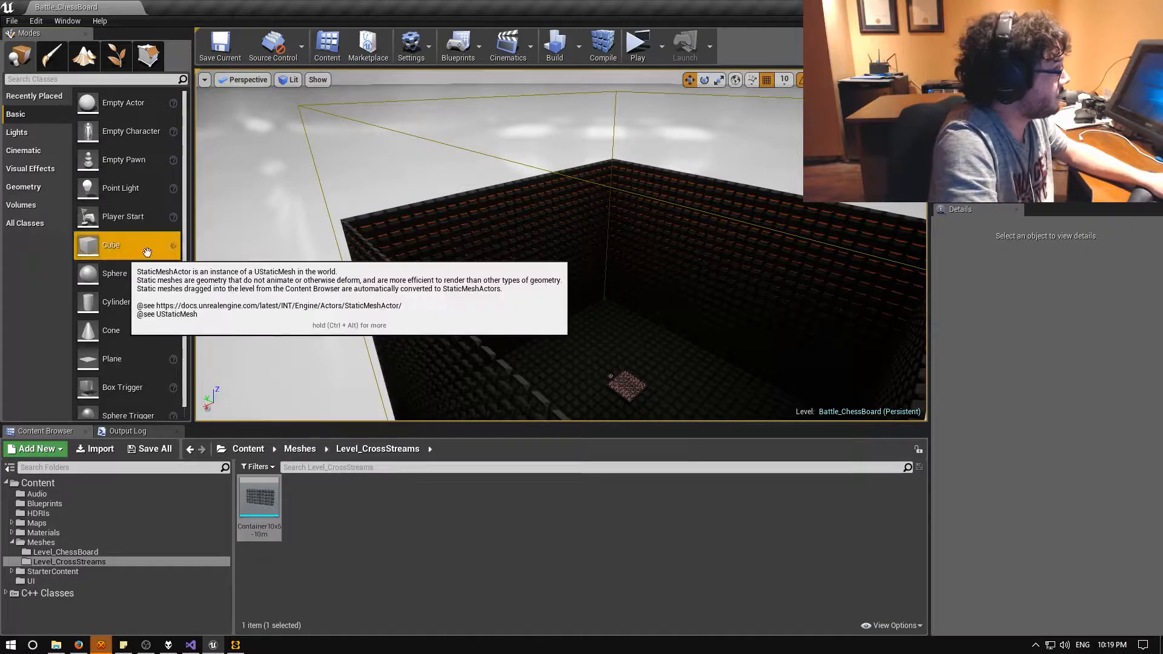
{"action": "left_click_drag", "start_coordinate": [91, 244], "coordinate": [610, 252]}
{"action": "key", "text": "f"}
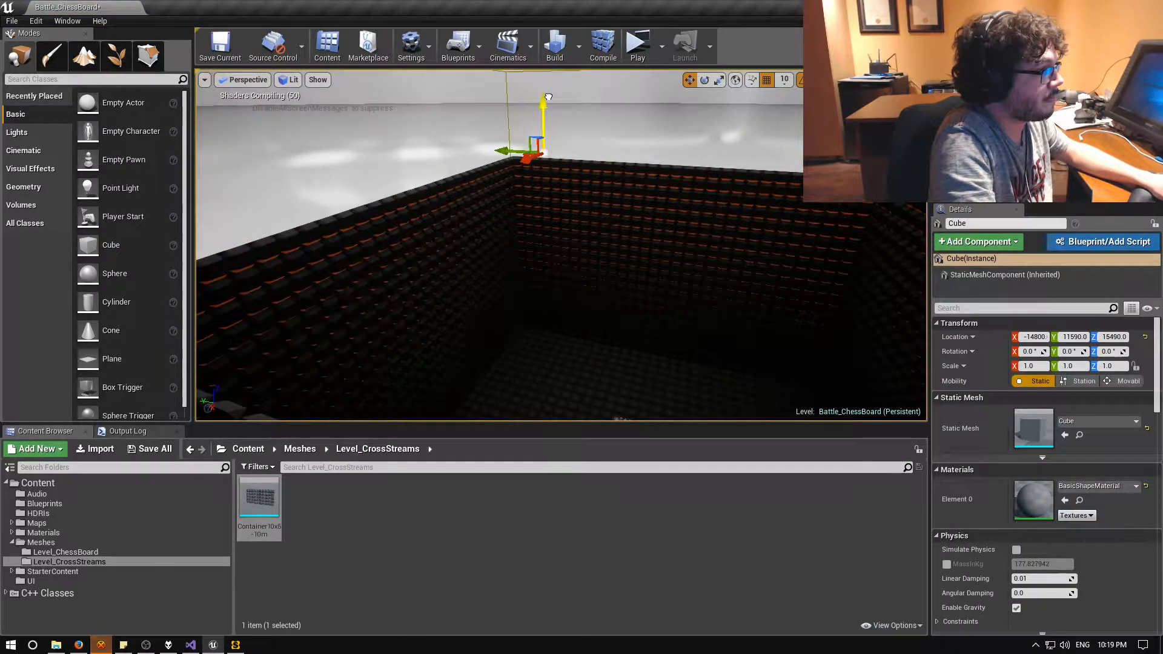
Set the cube's X and Y location to 0 cm.
{"action": "key", "text": "w"}
{"action": "right_click_drag", "start_coordinate": [548, 96], "coordinate": [676, 88]}
{"action": "key", "text": "a"}
{"action": "key", "text": "d"}
{"action": "key", "text": "s"}
{"action": "type", "text": "00.0"}
{"action": "key", "text": "Return"}
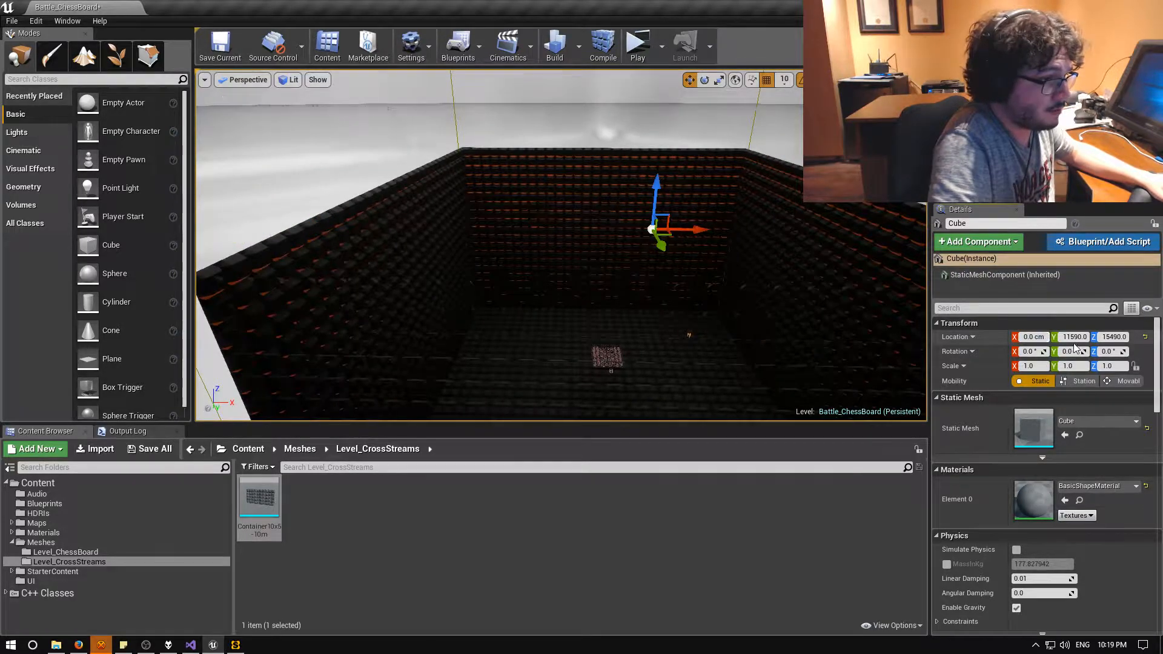
{"action": "left_click", "coordinate": [1069, 337]}
{"action": "type", "text": "0"}
{"action": "key", "text": "Return"}
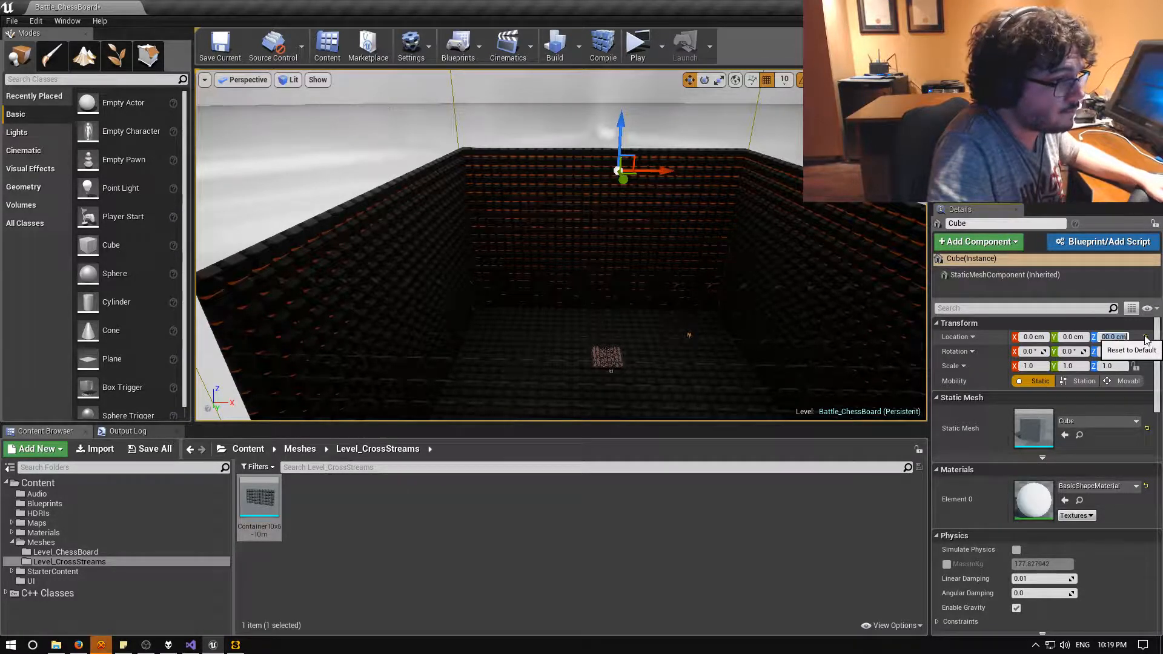
Change the cube's Z location and set its Z scale to 1000.
{"action": "left_click", "coordinate": [1114, 337]}
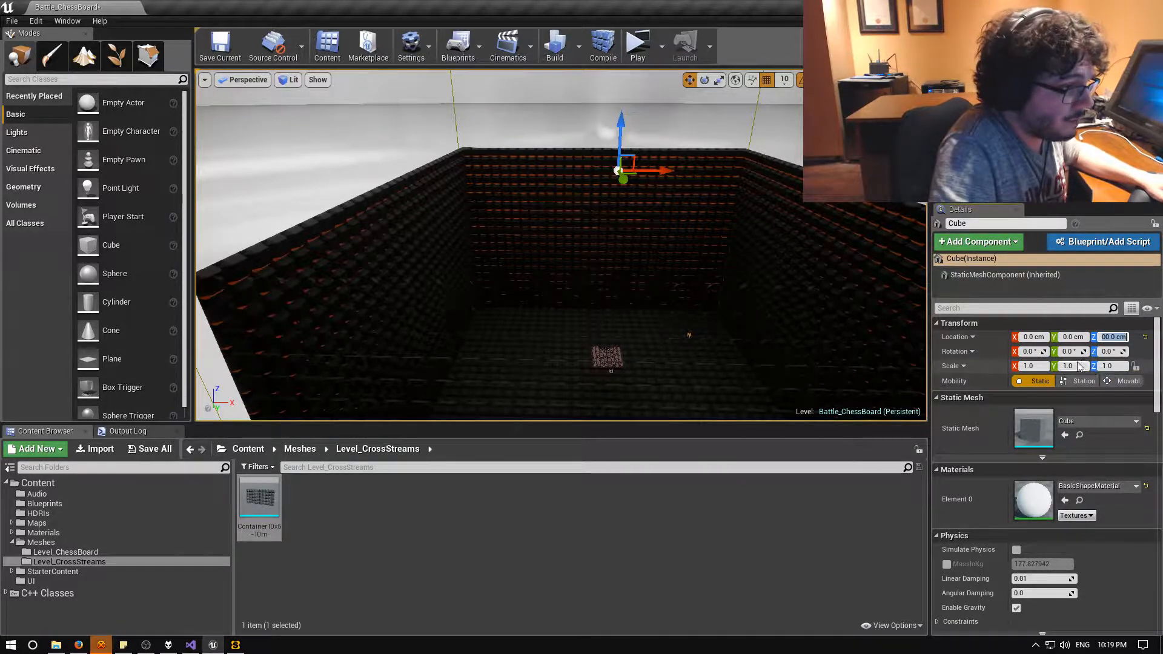
{"action": "left_click", "coordinate": [1108, 366]}
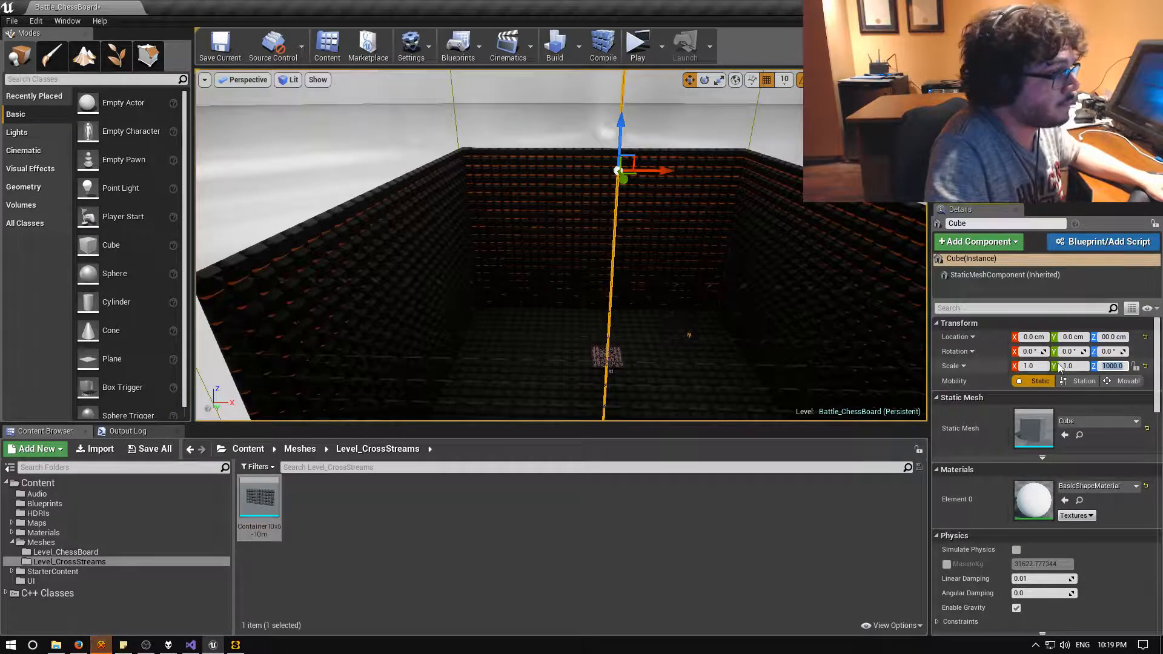
Reduce the cube's Z scale to 100 and then to 10.
{"action": "mouse_move", "coordinate": [697, 273]}
{"action": "right_mouse_down"}
{"action": "mouse_move", "coordinate": [692, 345]}
{"action": "mouse_move", "coordinate": [700, 81]}
{"action": "mouse_move", "coordinate": [718, 280]}
{"action": "right_mouse_up"}
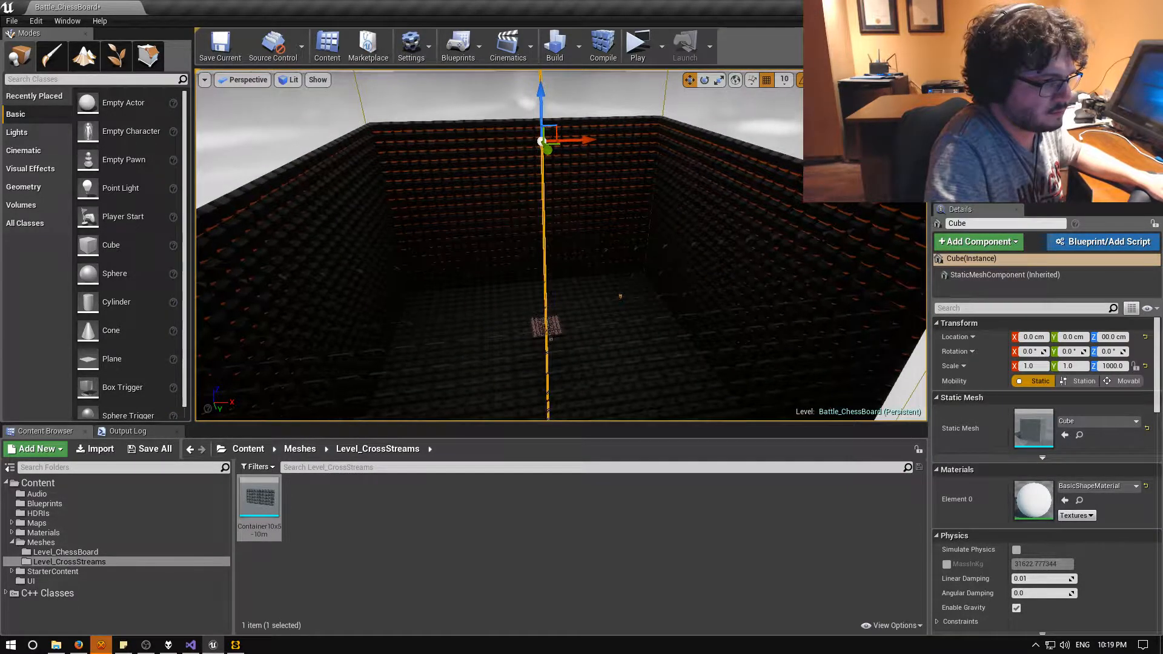
{"action": "key", "text": "BackSpace"}
{"action": "key", "text": "Return"}
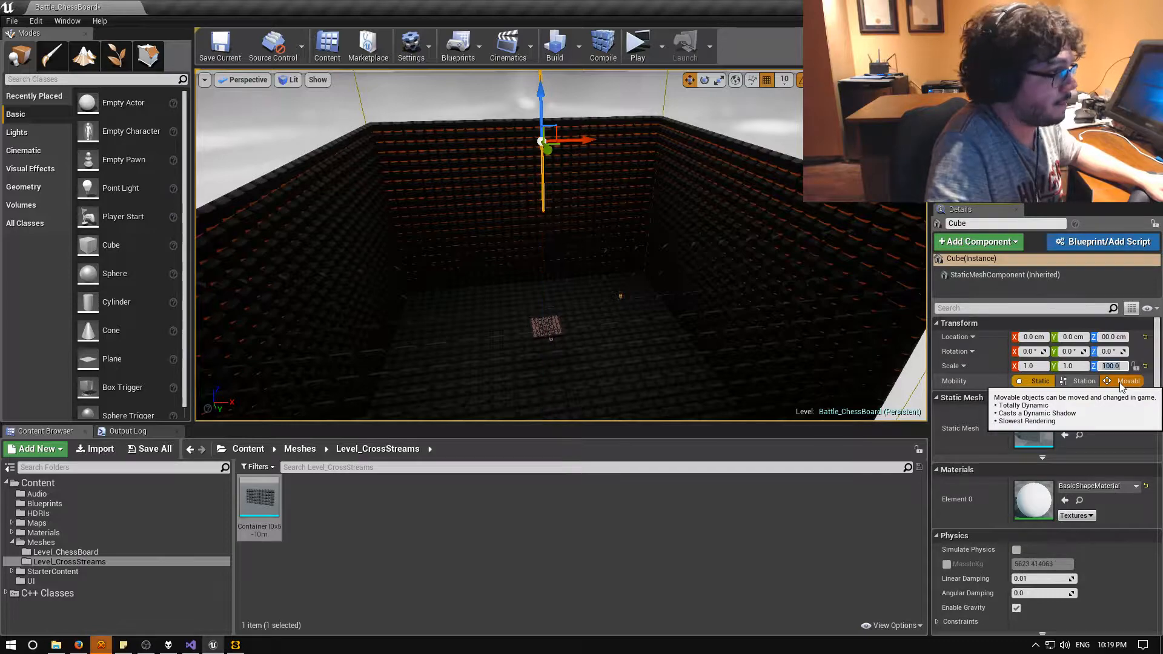
{"action": "key", "text": "Delete"}
{"action": "key", "text": "Return"}
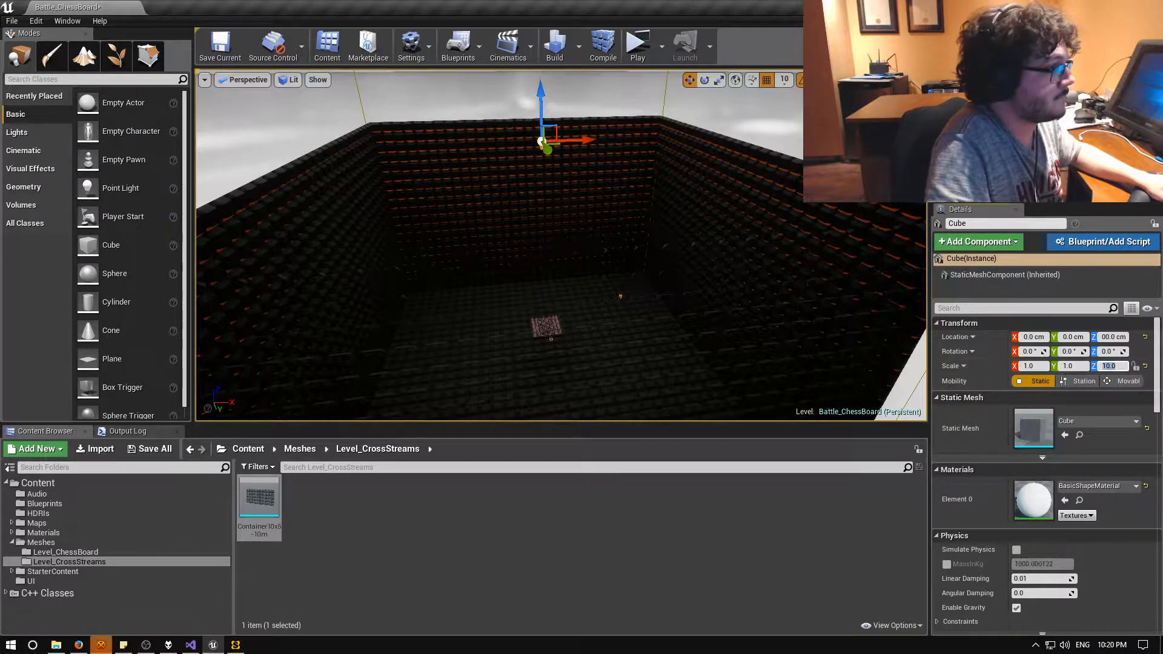
Set the cube's Y scale and X scale to 100 each.
{"action": "right_click_drag", "start_coordinate": [666, 267], "coordinate": [891, 303]}
{"action": "key", "text": "w"}
{"action": "key", "text": "e"}
{"action": "key", "text": "s"}
{"action": "key", "text": "a"}
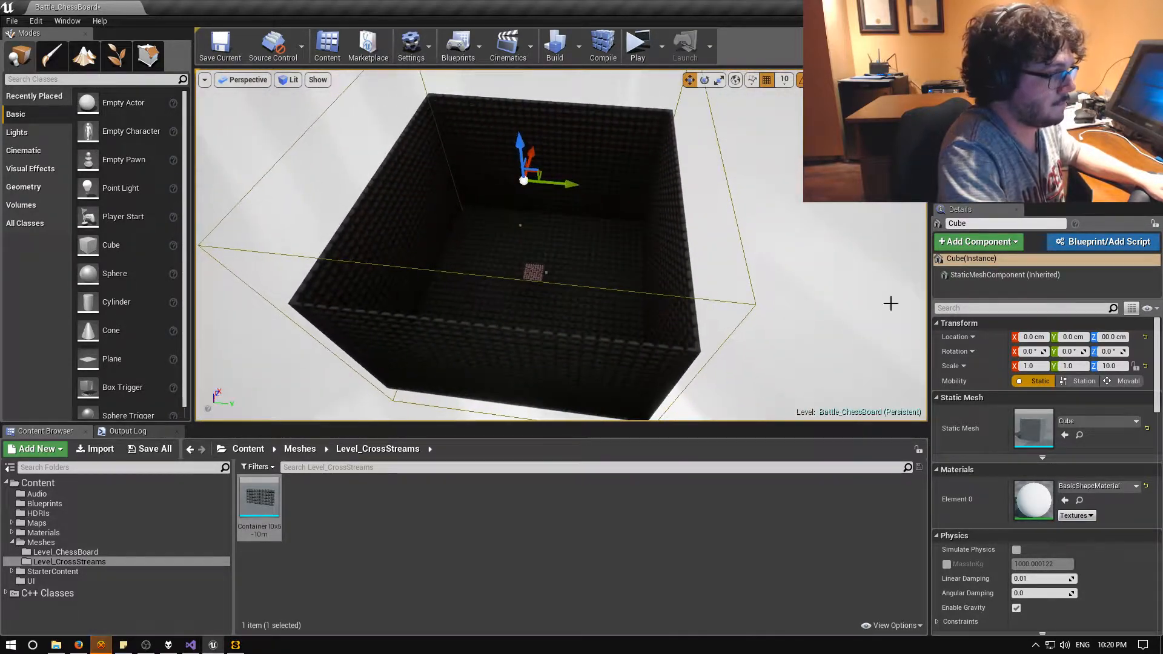
{"action": "left_click", "coordinate": [1075, 366]}
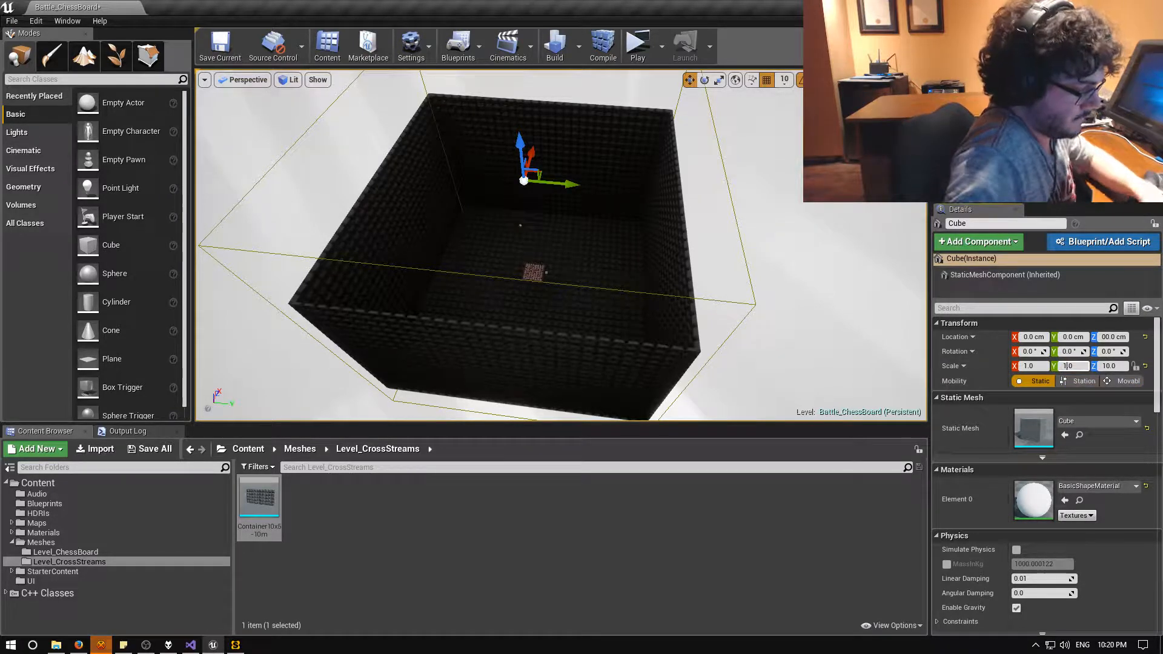
{"action": "left_click", "coordinate": [1030, 366]}
{"action": "type", "text": "100"}
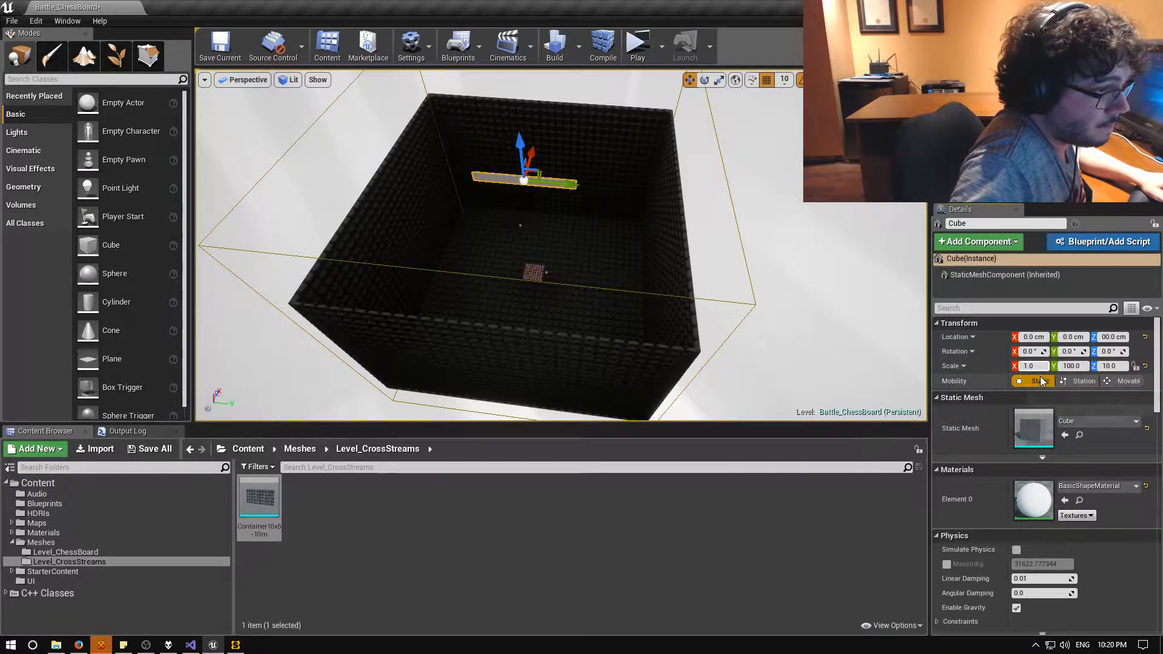
{"action": "key", "text": "Return"}
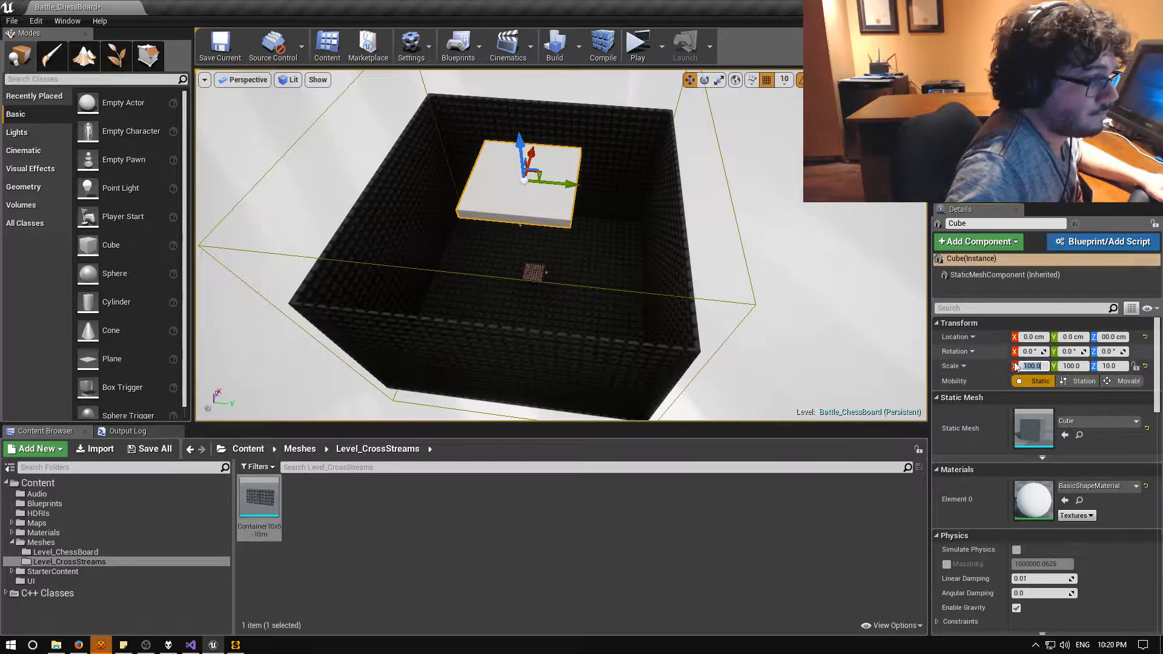
Try a cube X scale of 1000 to span the walled room.
{"action": "left_click", "coordinate": [1027, 366]}
{"action": "type", "text": "0"}
{"action": "key", "text": "Return"}
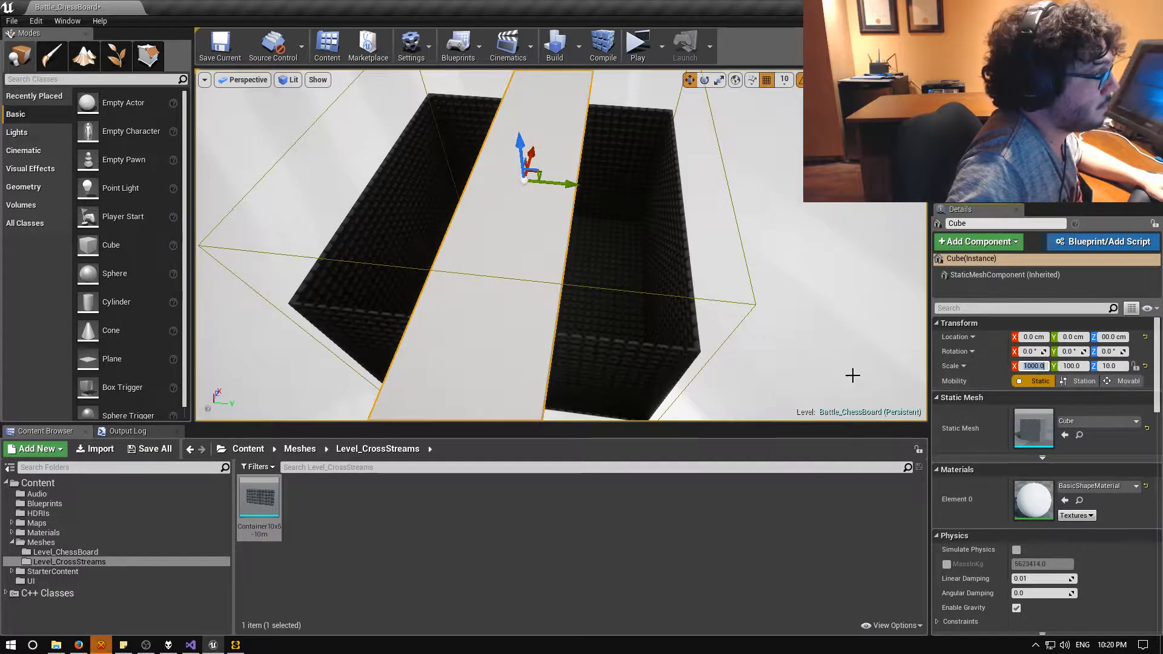
Set the cube's X and Y scale to 300 so it covers the walled room, and inspect its corner and underside.
{"action": "mouse_move", "coordinate": [853, 376]}
{"action": "right_mouse_down"}
{"action": "mouse_move", "coordinate": [763, 390]}
{"action": "mouse_move", "coordinate": [853, 379]}
{"action": "right_mouse_up"}
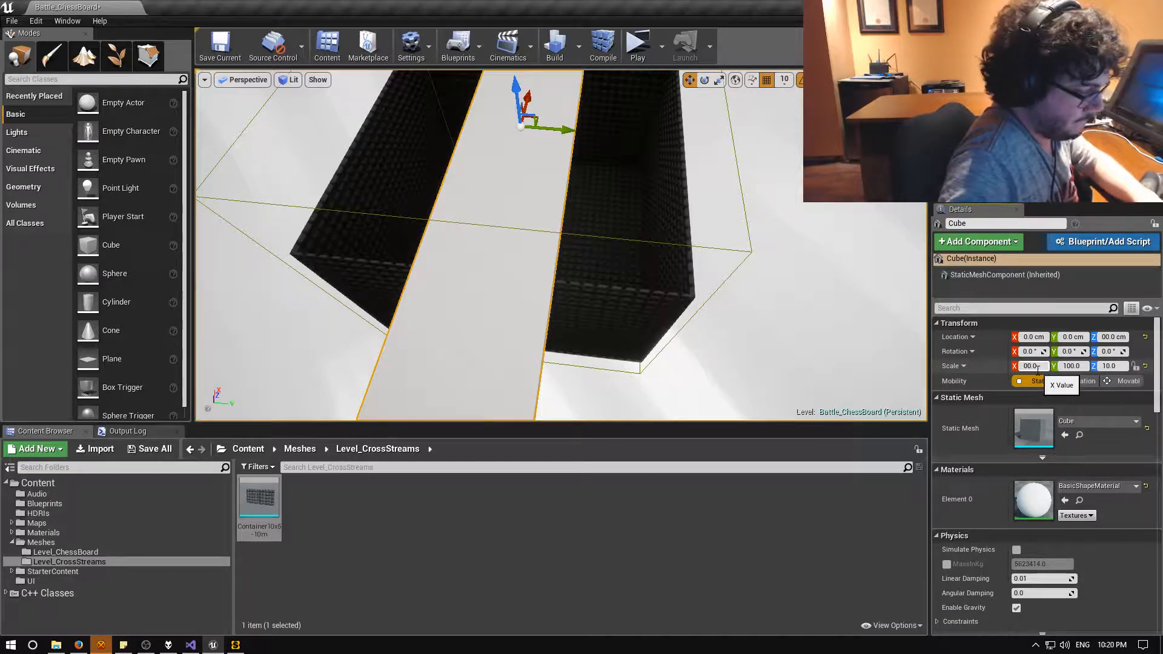
{"action": "right_click_drag", "start_coordinate": [819, 332], "coordinate": [739, 254]}
{"action": "key", "text": "Delete"}
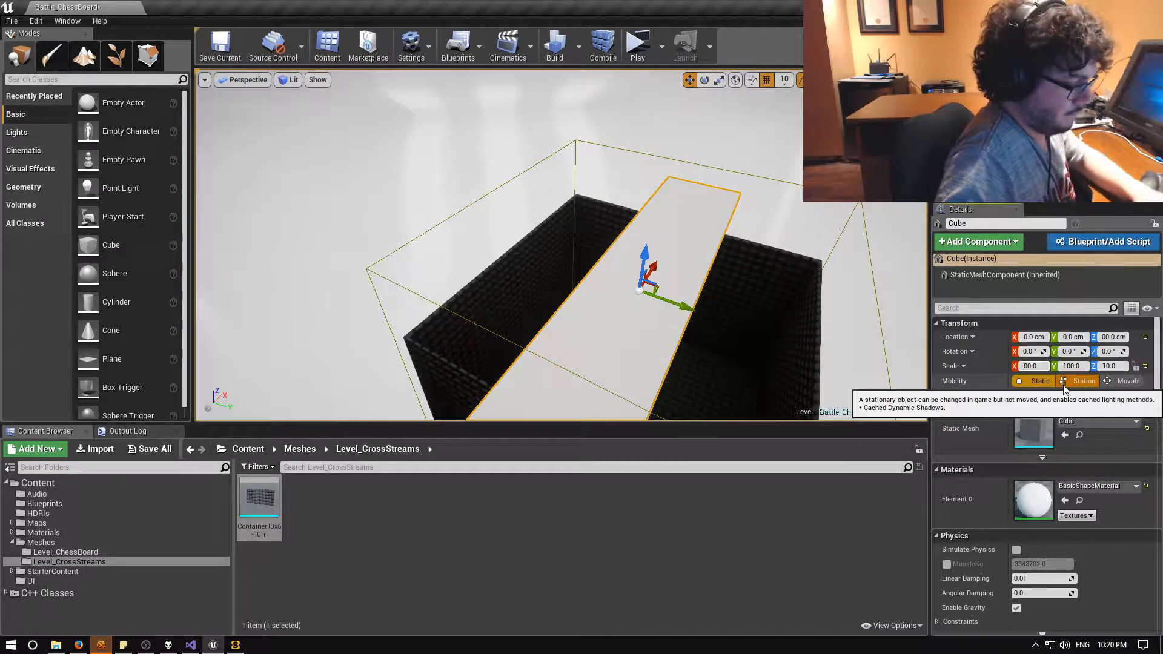
{"action": "type", "text": "3"}
{"action": "key", "text": "Return"}
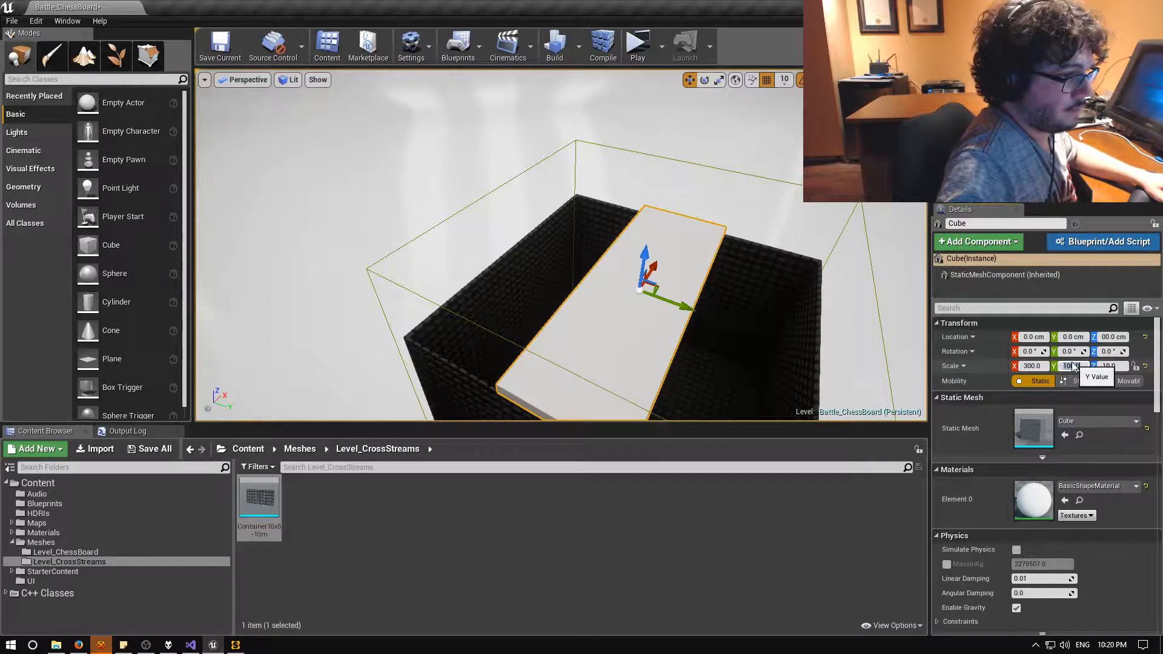
{"action": "key", "text": "Delete"}
{"action": "type", "text": "3"}
{"action": "key", "text": "Return"}
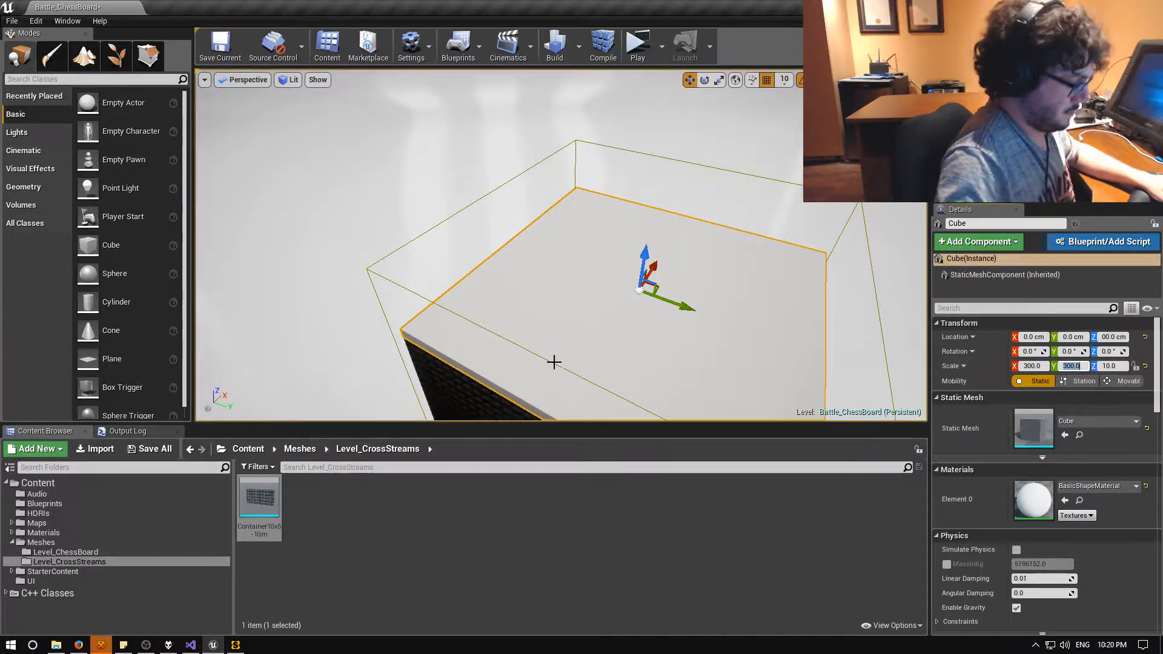
{"action": "right_click_drag", "start_coordinate": [553, 361], "coordinate": [536, 397]}
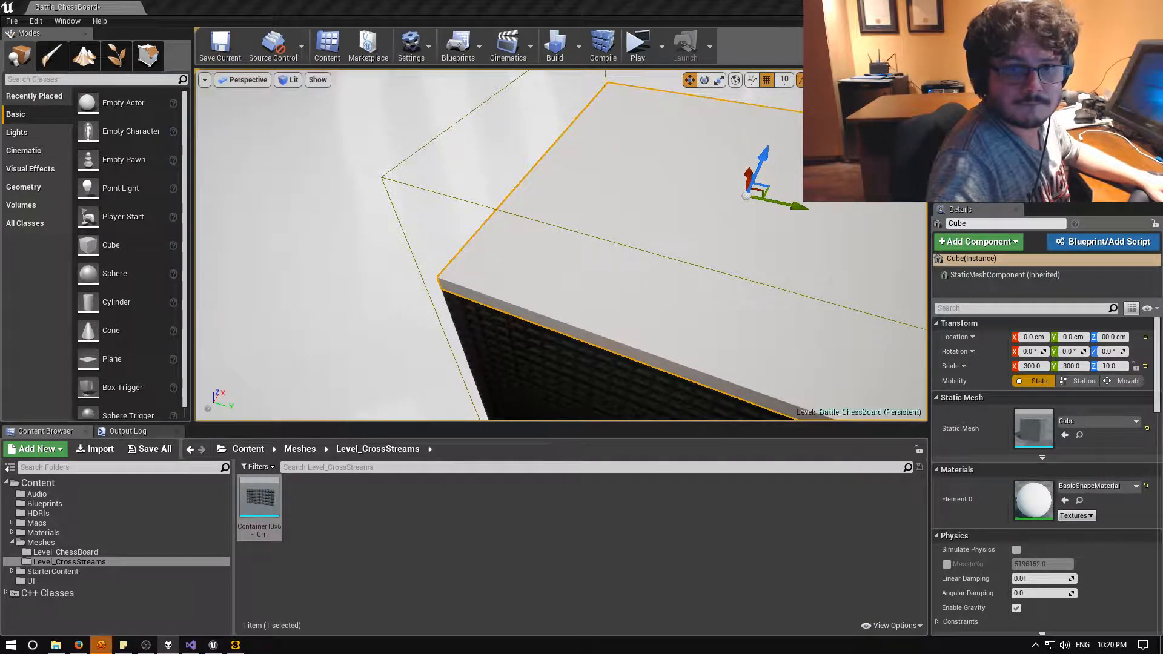
{"action": "right_click_drag", "start_coordinate": [595, 151], "coordinate": [654, 150]}
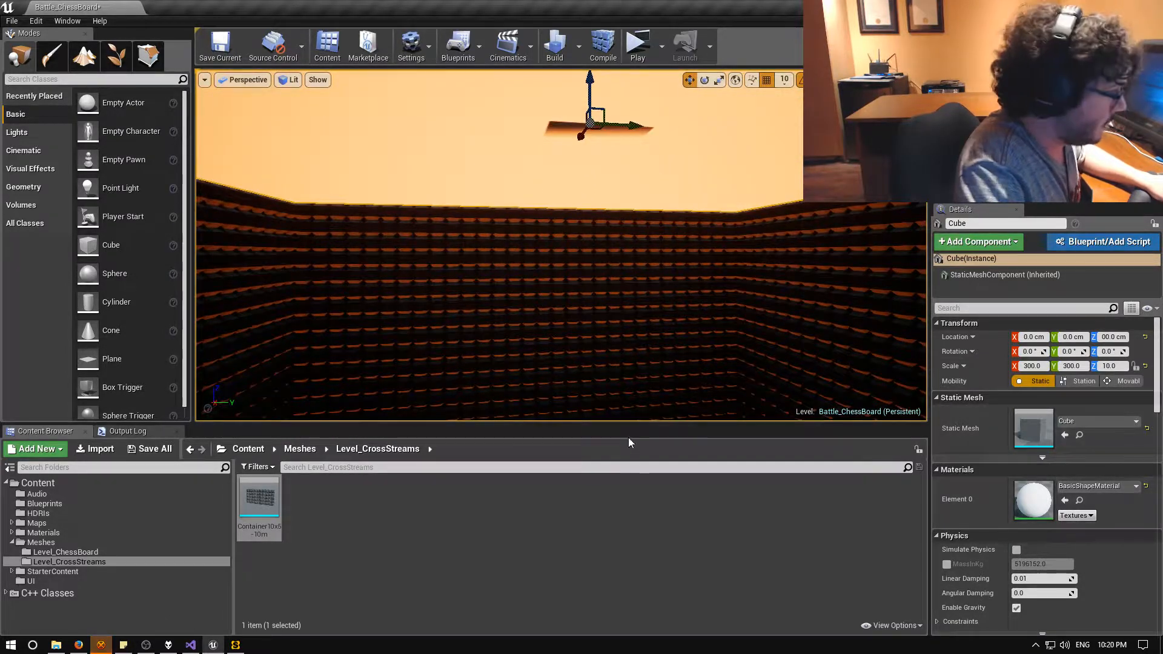
Create a new material named EmissiveTop in the Materials folder.
{"action": "left_click", "coordinate": [42, 533]}
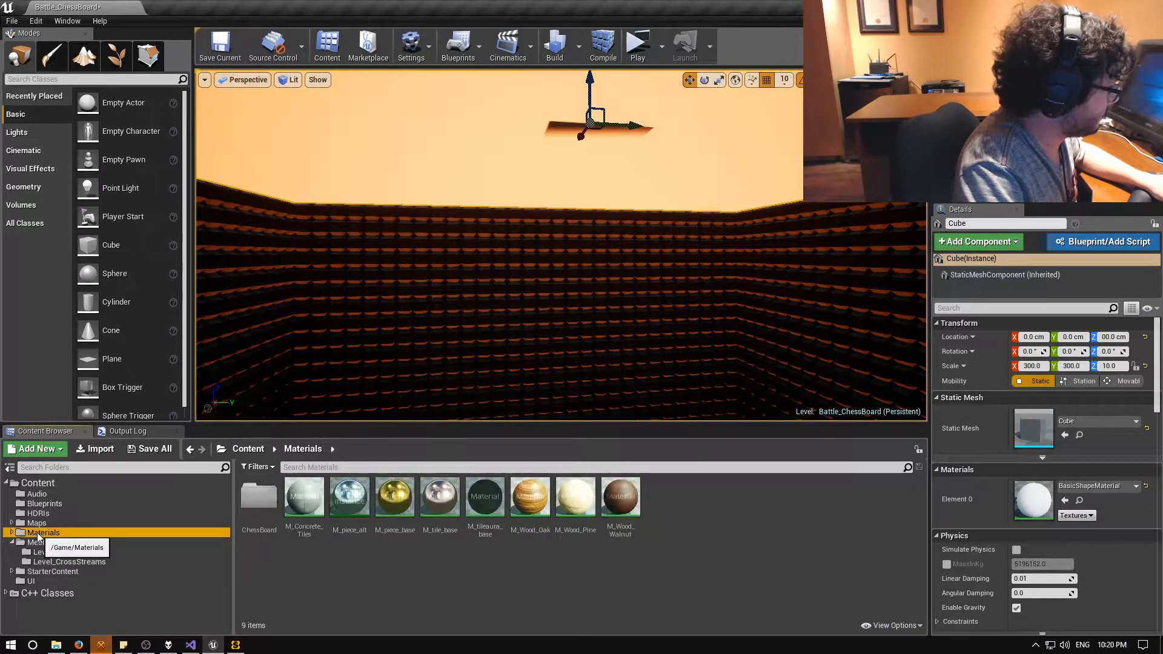
{"action": "right_click", "coordinate": [697, 497]}
{"action": "mouse_move", "coordinate": [735, 477]}
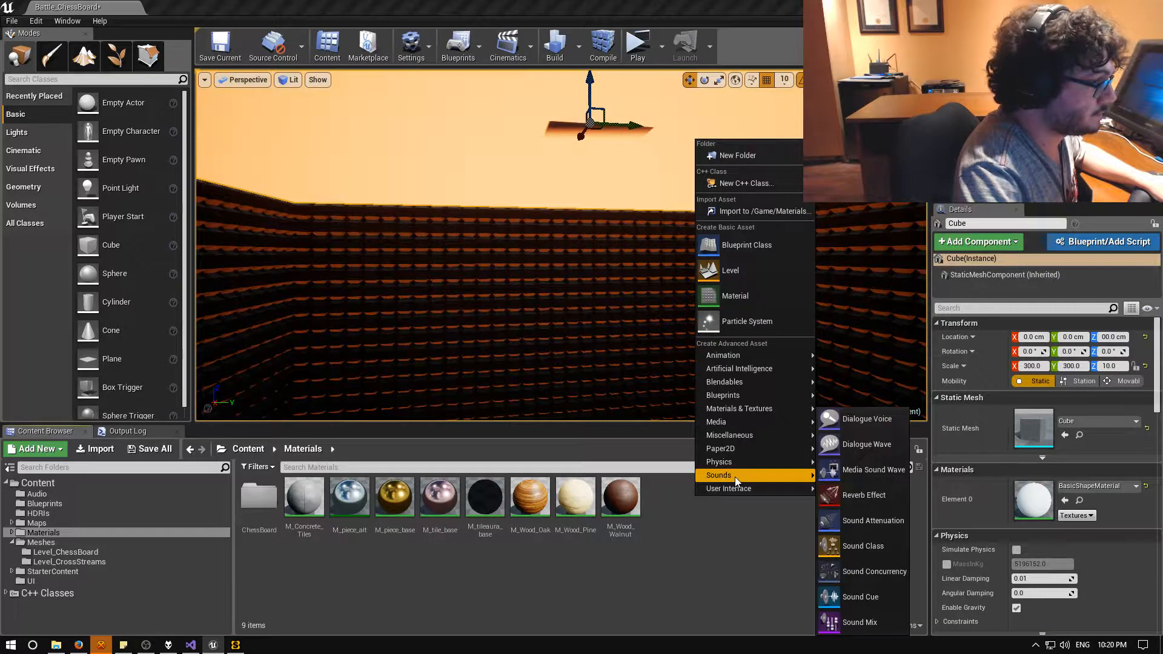
{"action": "left_click", "coordinate": [735, 299]}
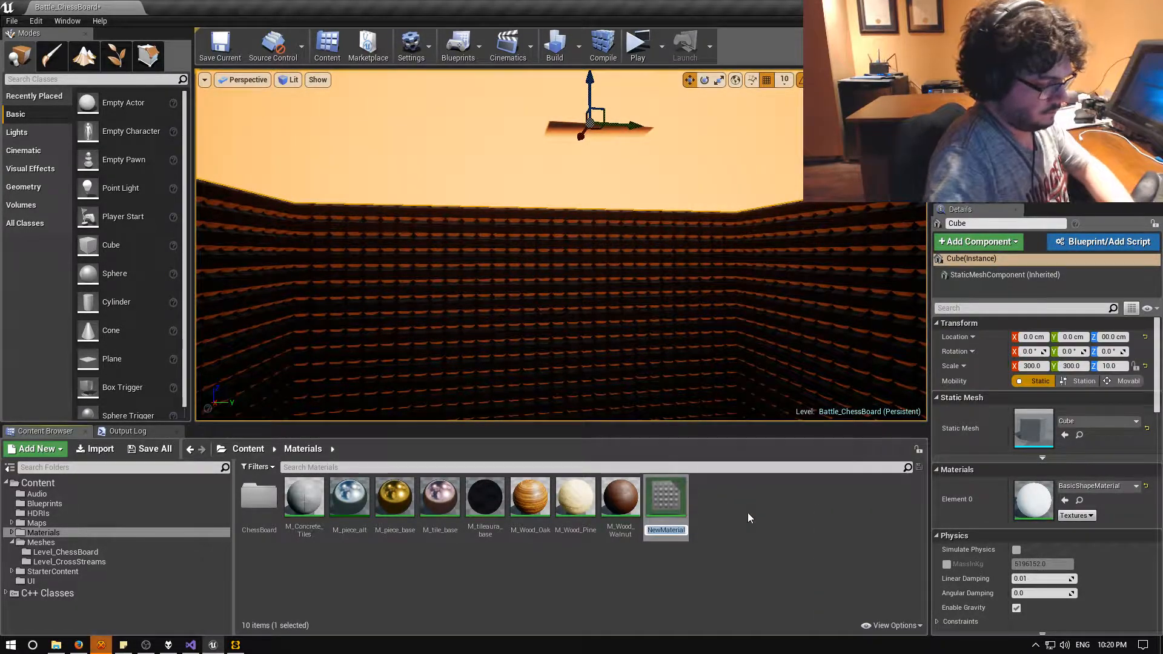
{"action": "type", "text": "M_EmissiveTop"}
{"action": "key", "text": "Return"}
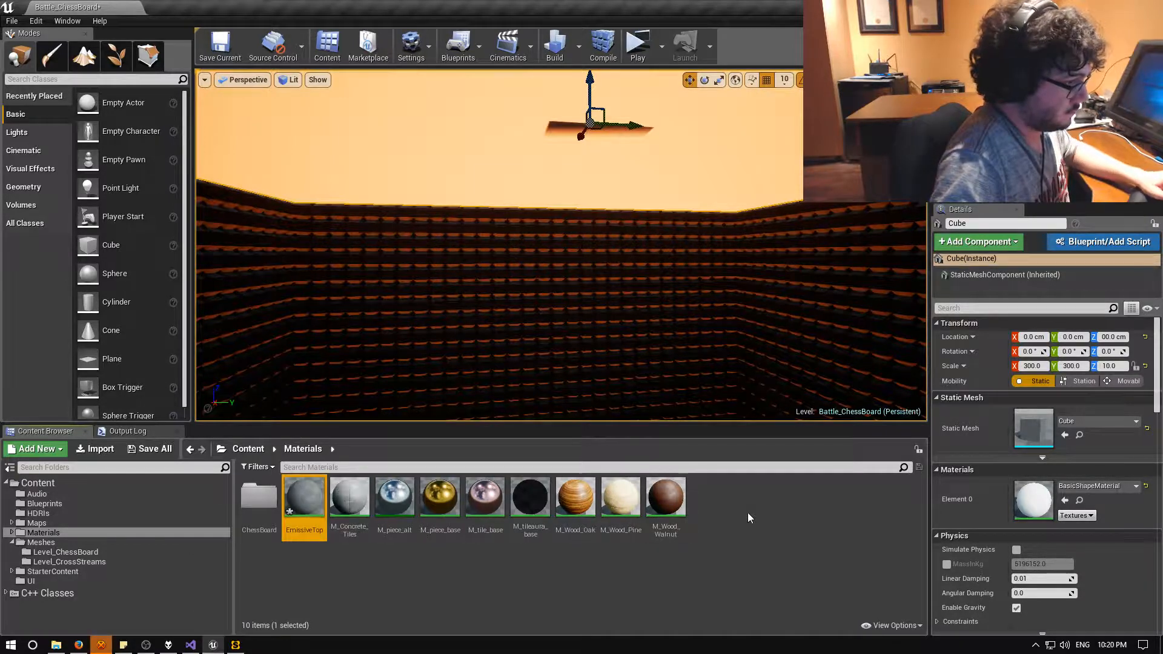
Rename the EmissiveTop material to M_EmissiveTop.
{"action": "right_click", "coordinate": [309, 499]}
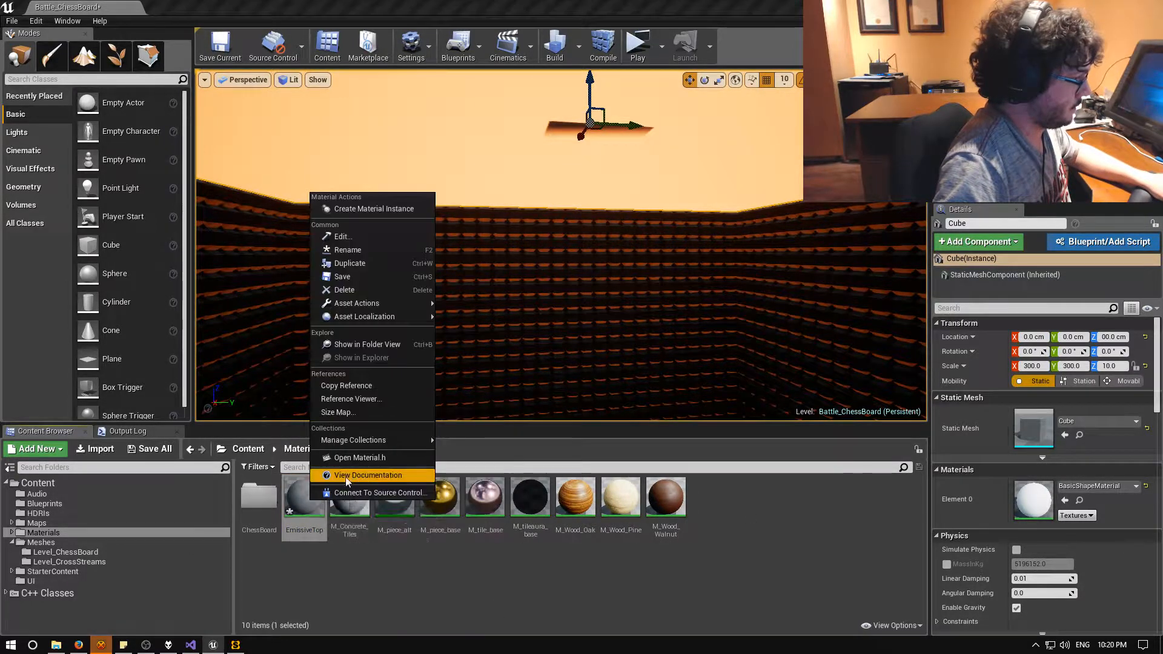
{"action": "left_click", "coordinate": [348, 250]}
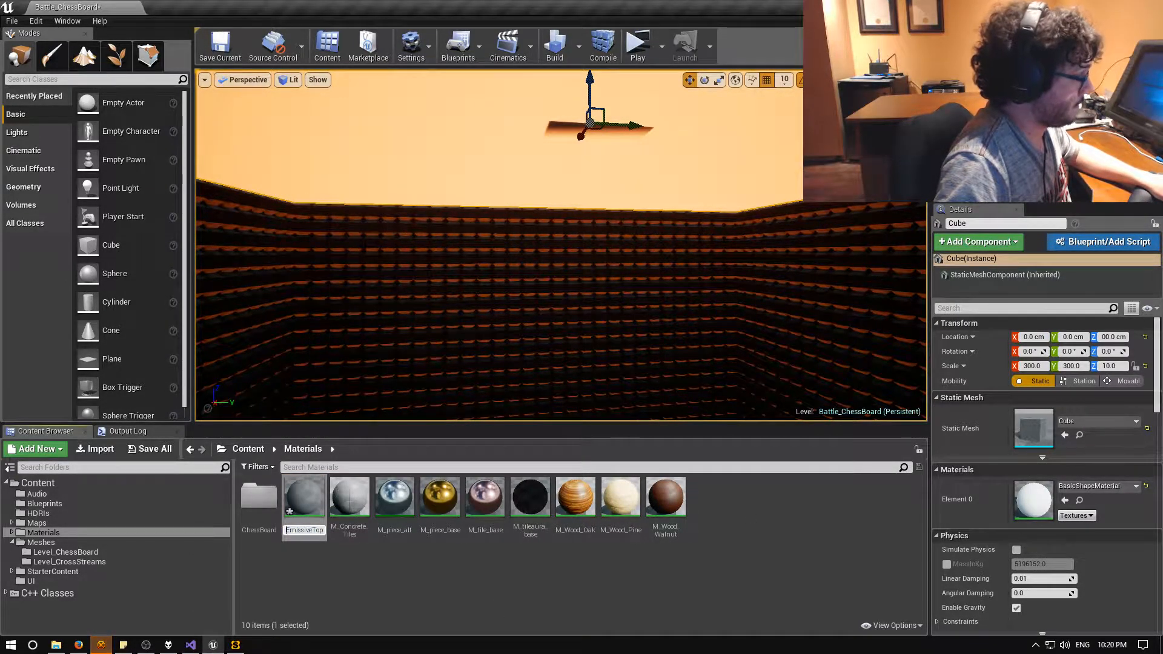
{"action": "type", "text": "M_EmissiveTop"}
{"action": "key", "text": "Return"}
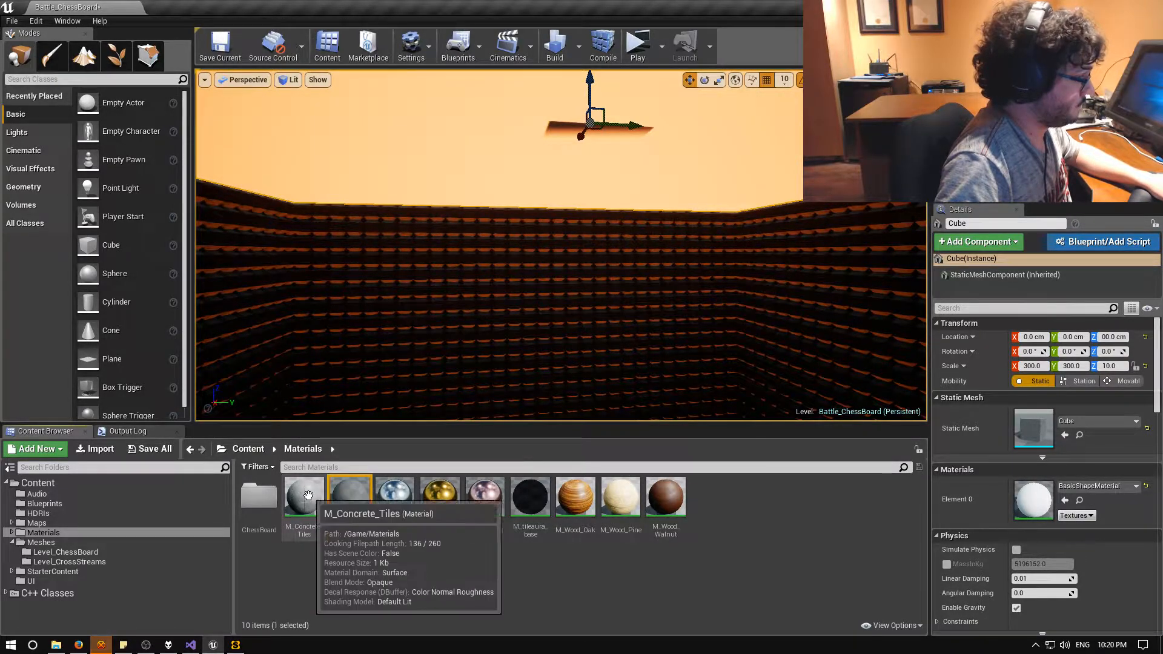
Open M_EmissiveTop for editing and set its shading model to Unlit, keeping the Surface domain and Opaque blend mode.
{"action": "double_click", "coordinate": [362, 504]}
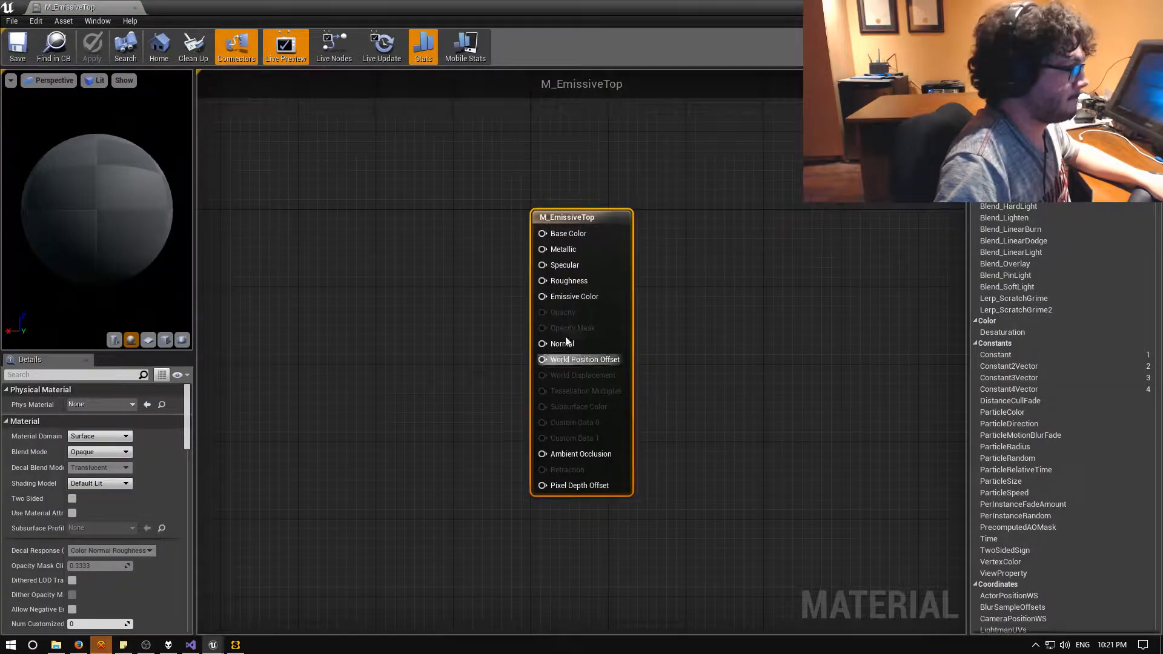
{"action": "left_click", "coordinate": [125, 436]}
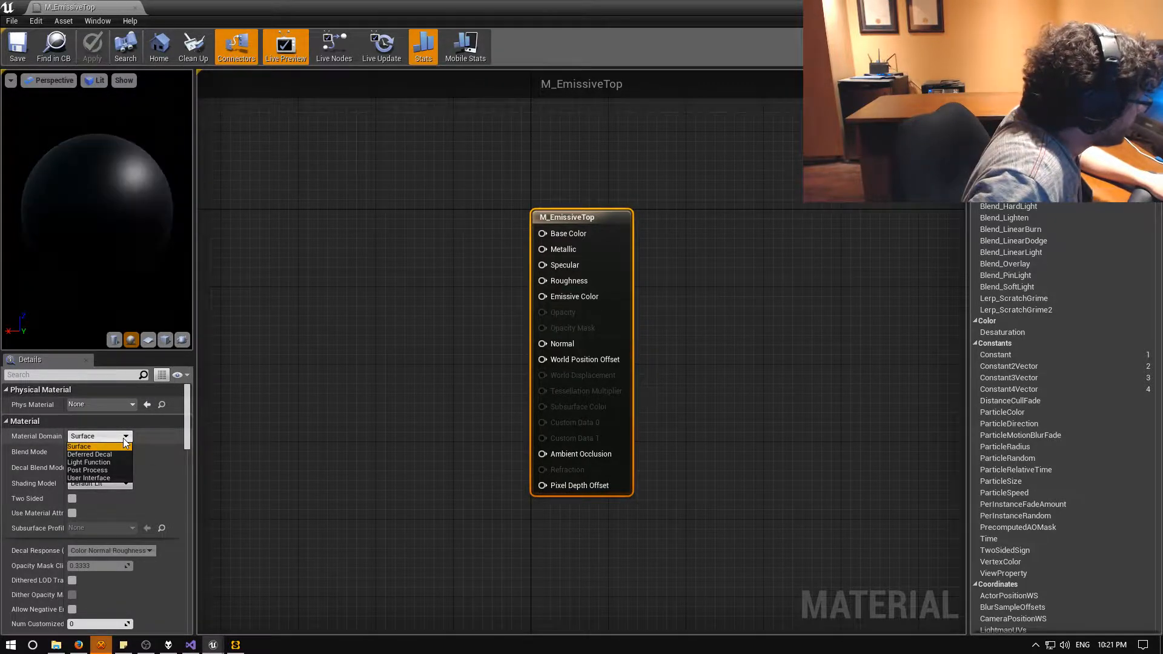
{"action": "left_click", "coordinate": [124, 440]}
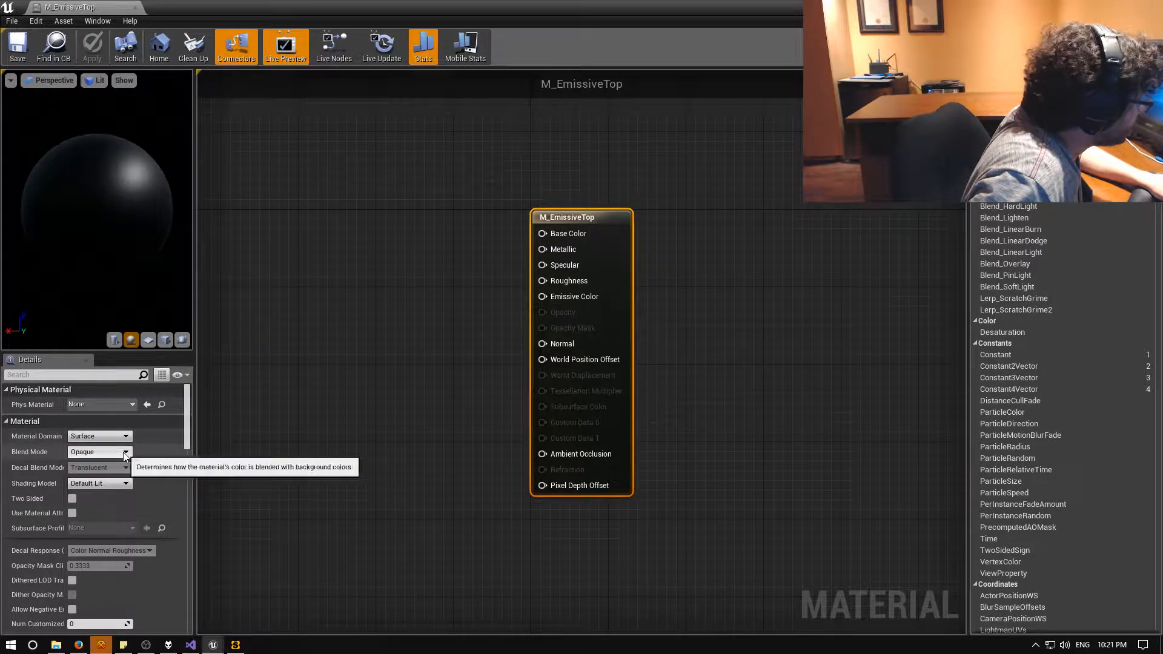
{"action": "left_click", "coordinate": [122, 452]}
{"action": "left_click", "coordinate": [159, 442]}
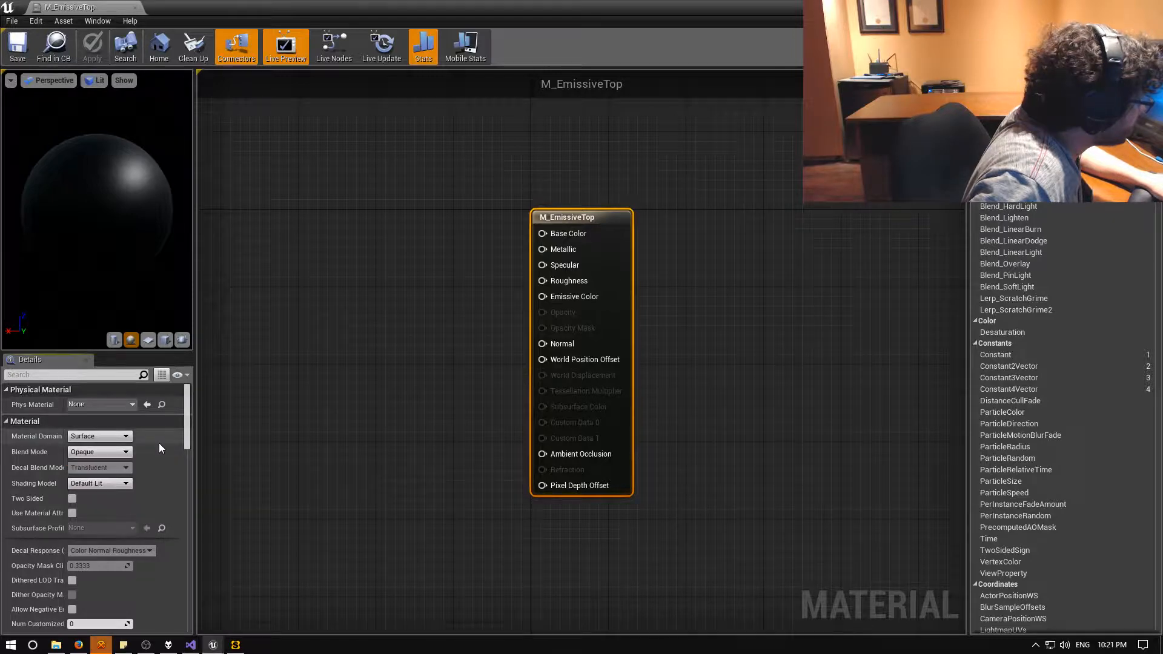
{"action": "left_click", "coordinate": [107, 483]}
{"action": "left_click", "coordinate": [94, 494]}
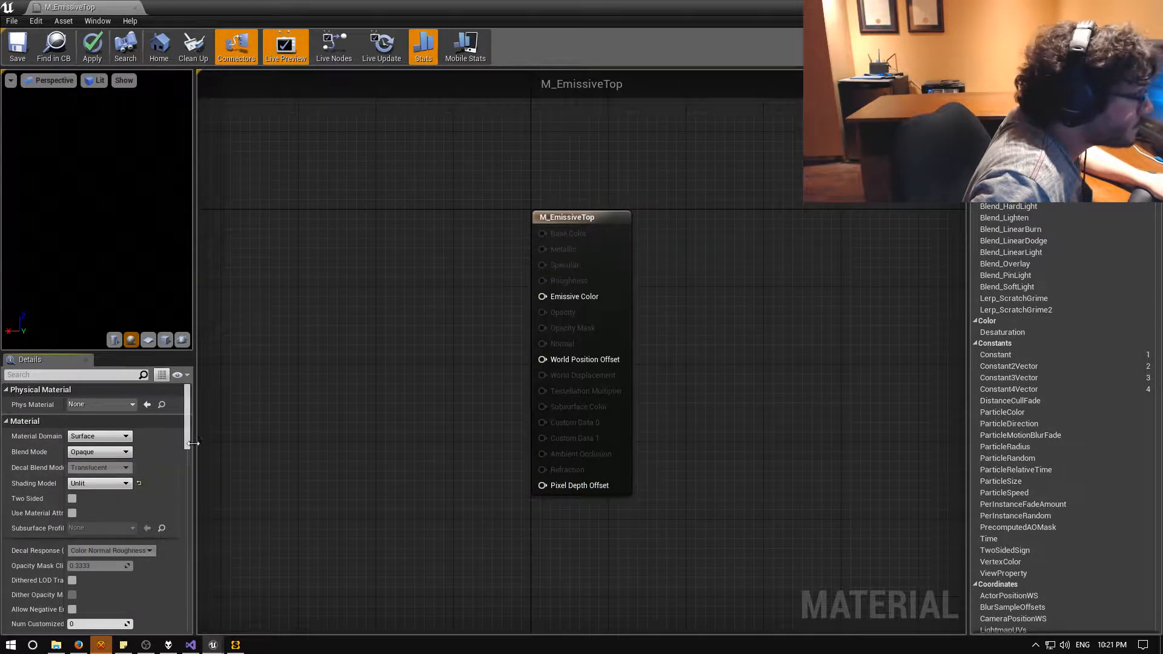
{"action": "left_click", "coordinate": [117, 453]}
{"action": "left_click", "coordinate": [119, 453]}
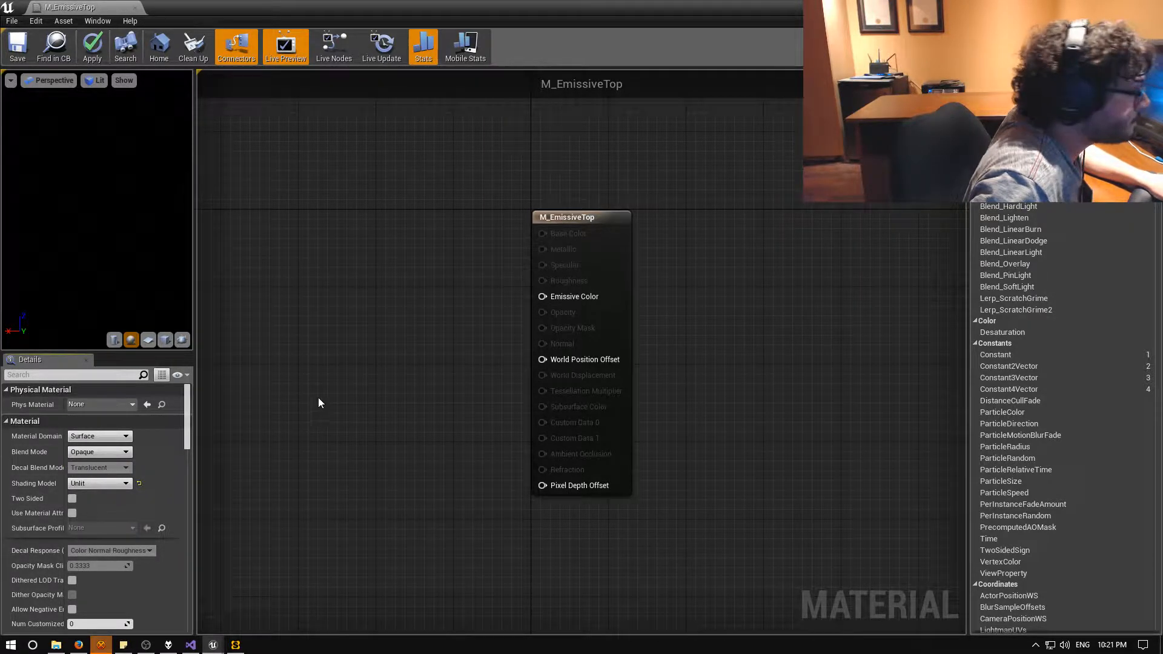
Feed the material's Emissive Color from a new Constant3Vector node with red, green and blue set to 3.
{"action": "left_click", "coordinate": [350, 333]}
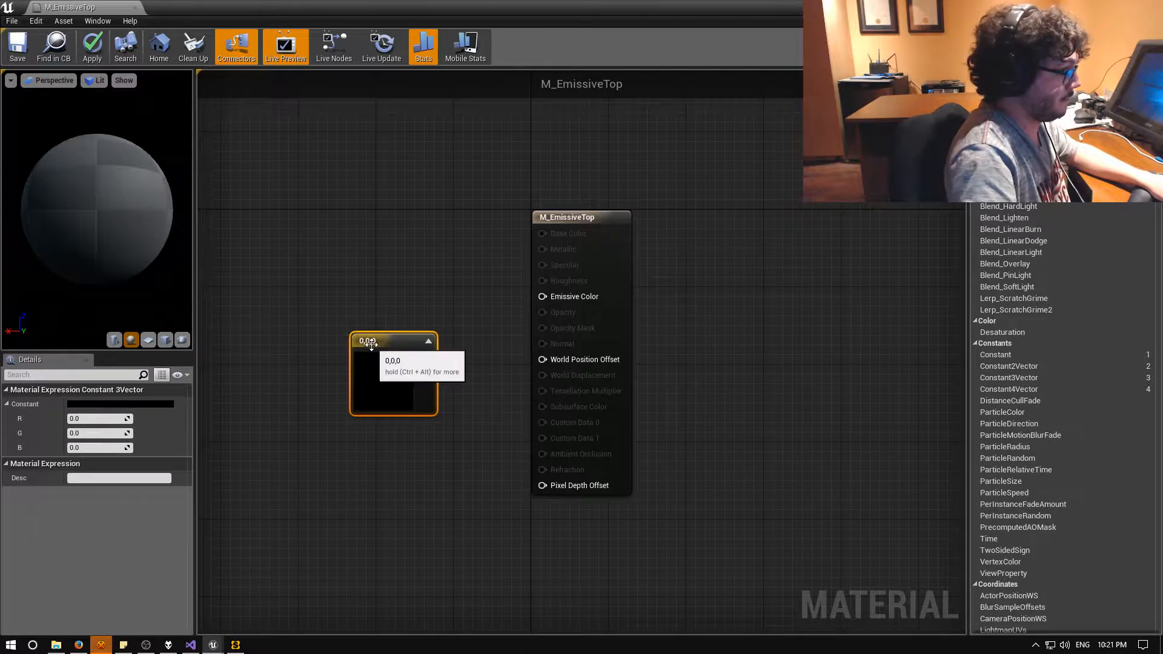
{"action": "left_click_drag", "start_coordinate": [391, 360], "coordinate": [543, 296]}
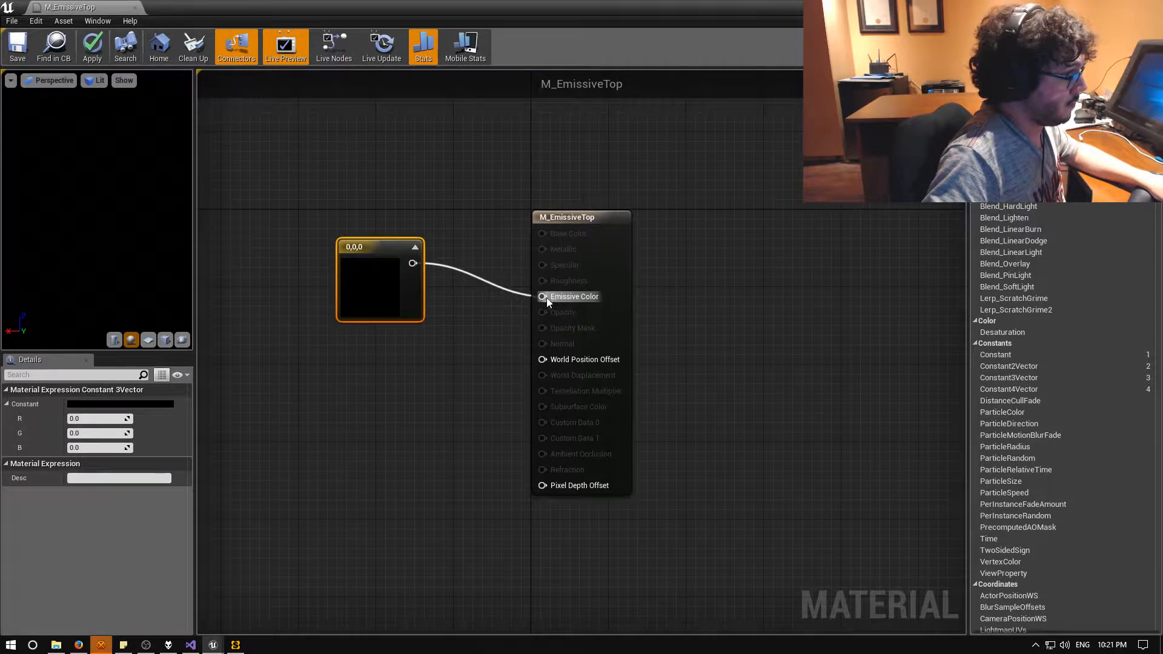
{"action": "double_click", "coordinate": [371, 286]}
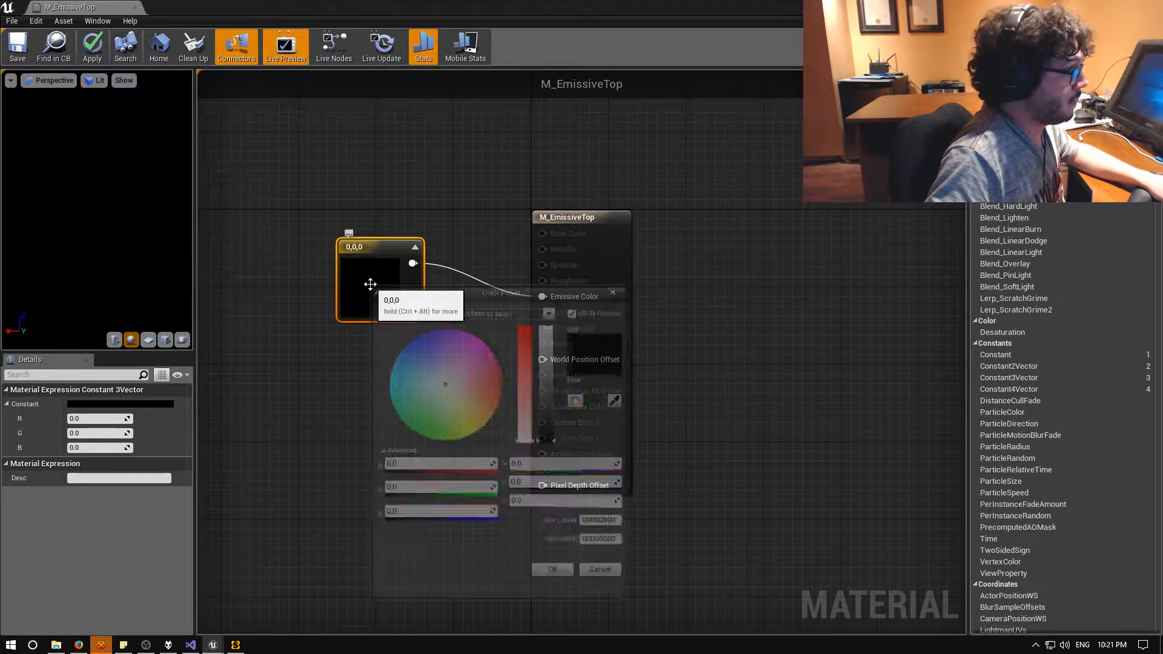
{"action": "left_click", "coordinate": [427, 468]}
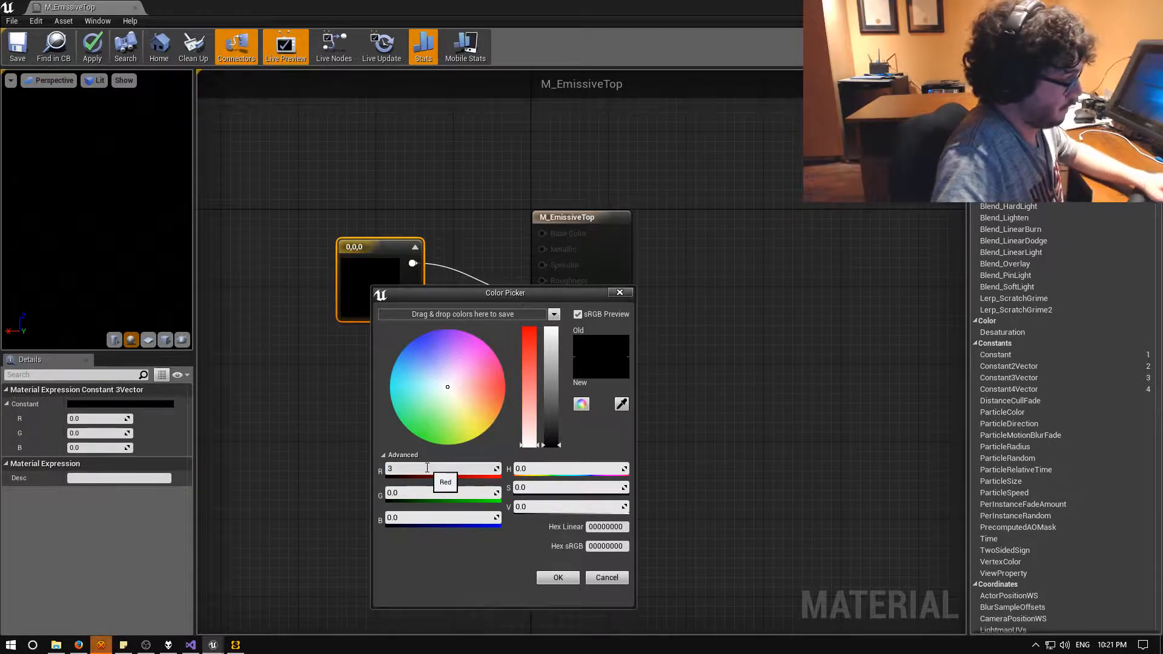
{"action": "type", "text": "3"}
{"action": "key", "text": "Tab"}
{"action": "type", "text": "3"}
{"action": "key", "text": "Tab"}
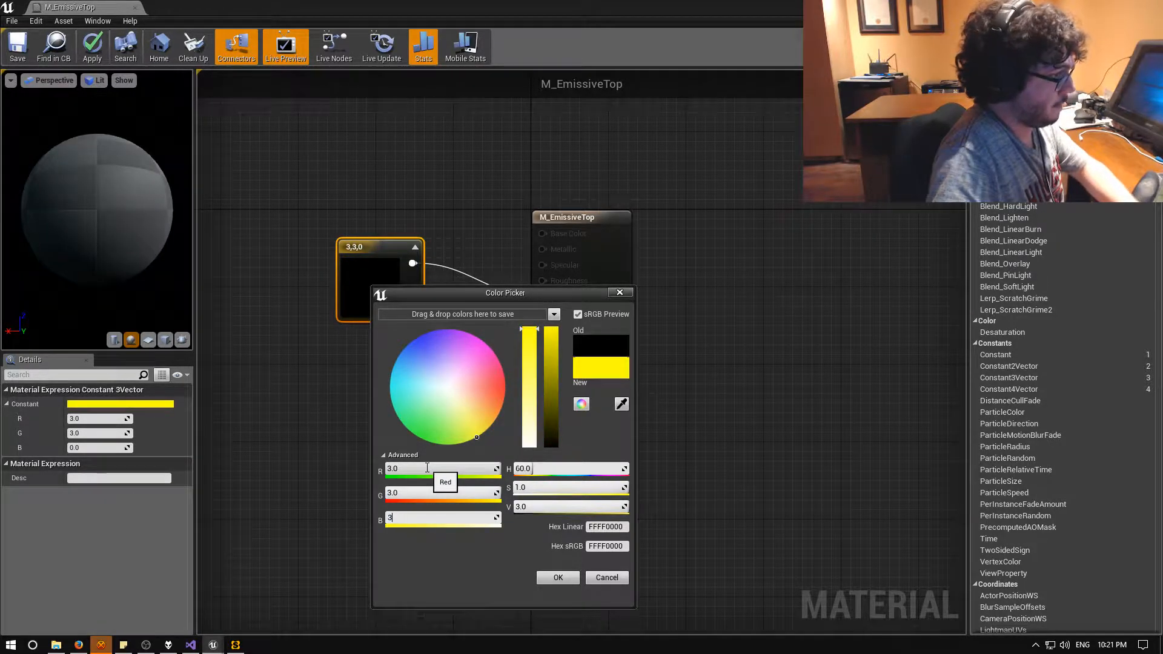
{"action": "key", "text": "Tab"}
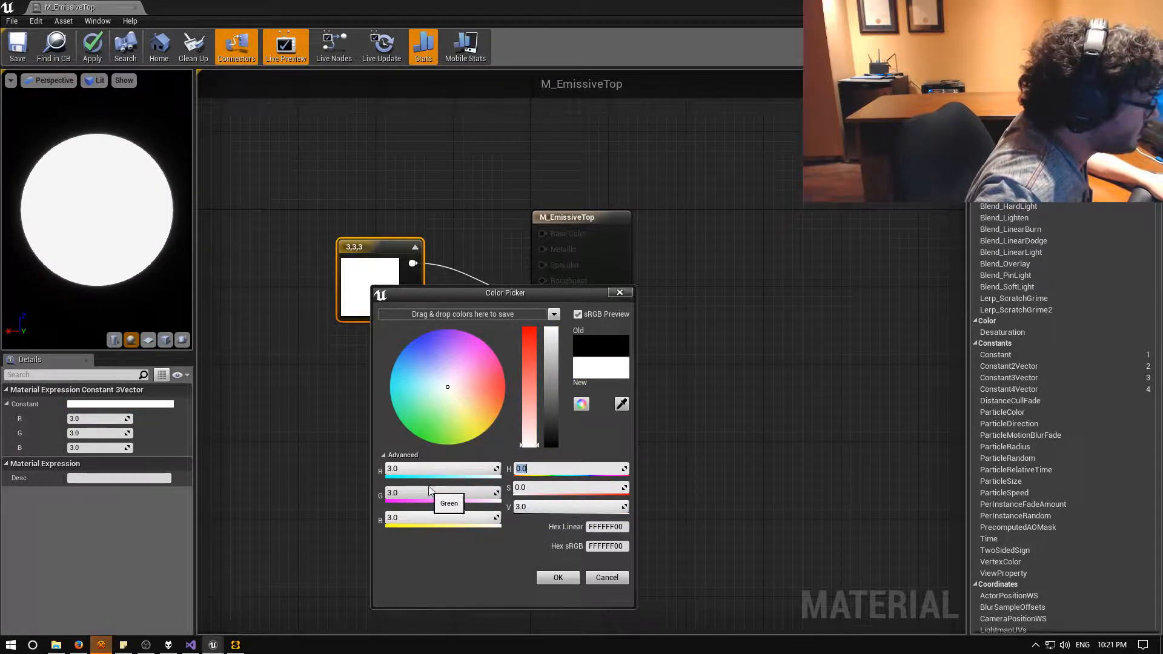
Set the Constant3Vector node's red to 1.5 and green to 2.5, keeping blue at 3, and save the material.
{"action": "left_click_drag", "start_coordinate": [473, 471], "coordinate": [437, 472]}
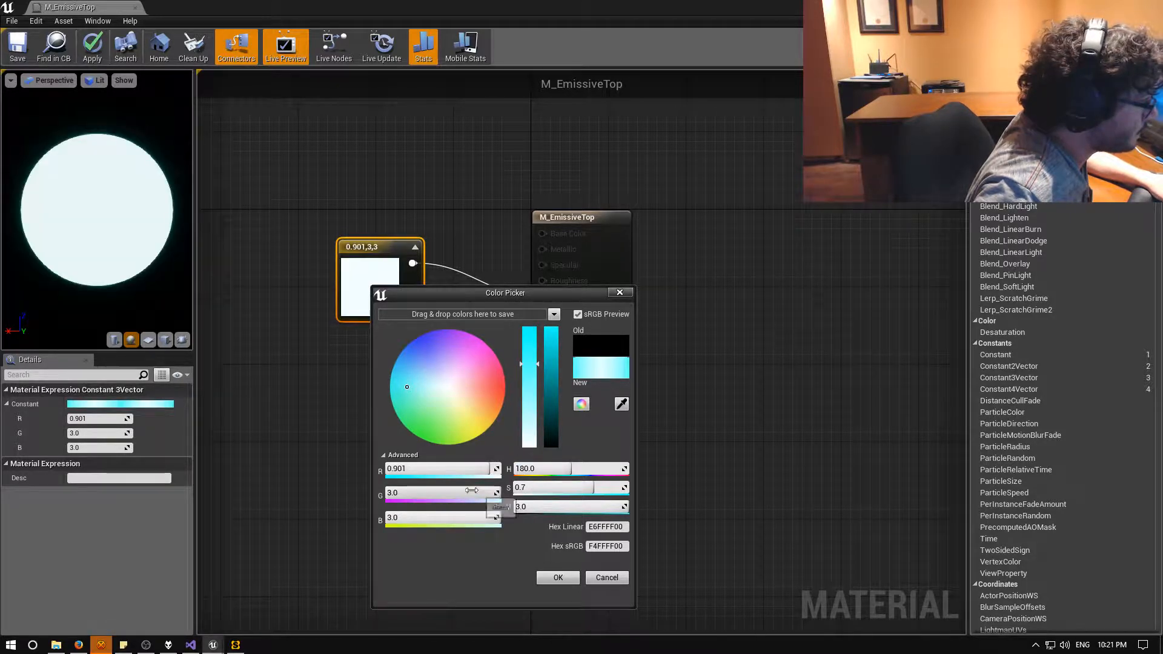
{"action": "left_click", "coordinate": [448, 468]}
{"action": "type", "text": "1"}
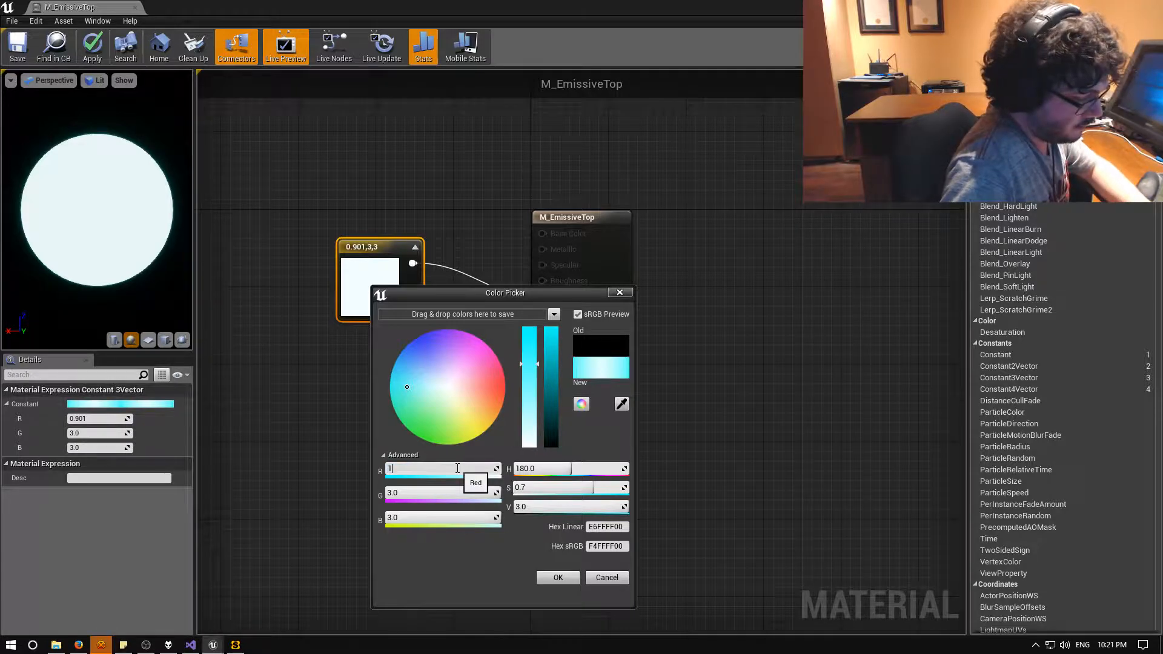
{"action": "type", "text": ".5"}
{"action": "key", "text": "Return"}
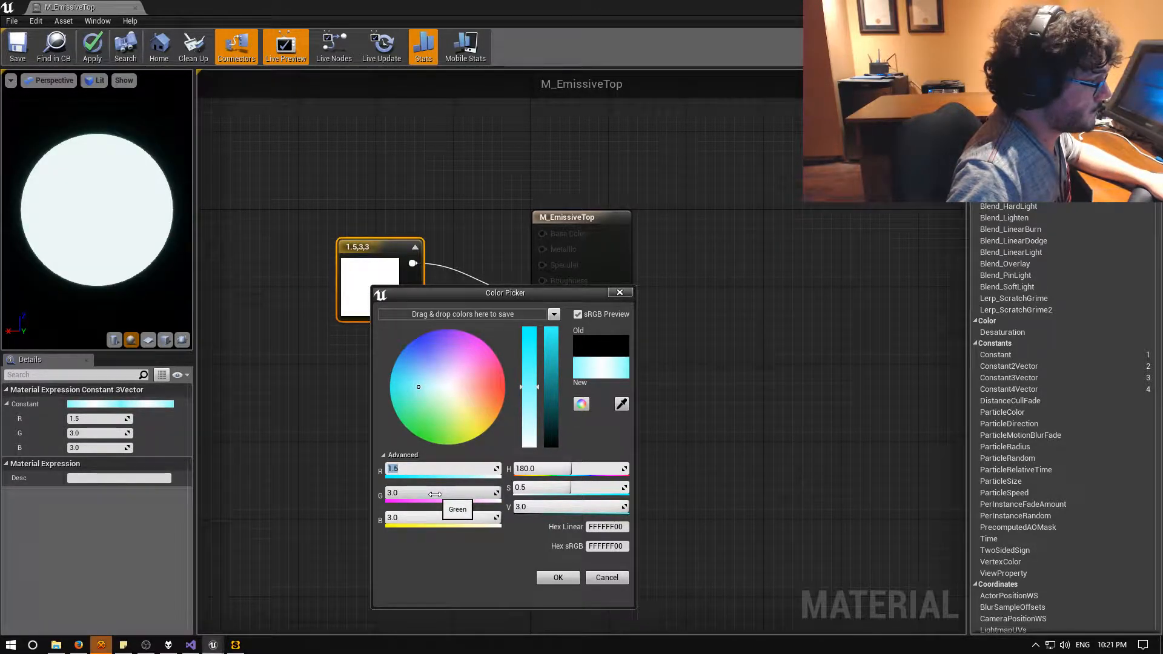
{"action": "left_click", "coordinate": [436, 494]}
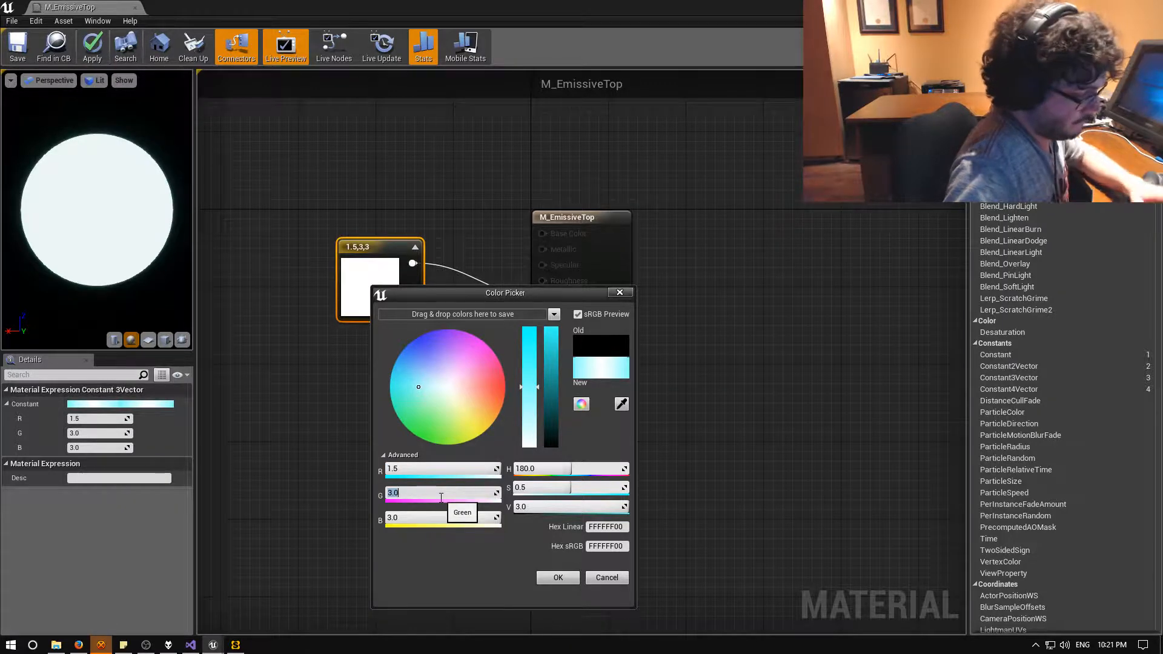
{"action": "key", "text": "Return"}
{"action": "left_click", "coordinate": [289, 458]}
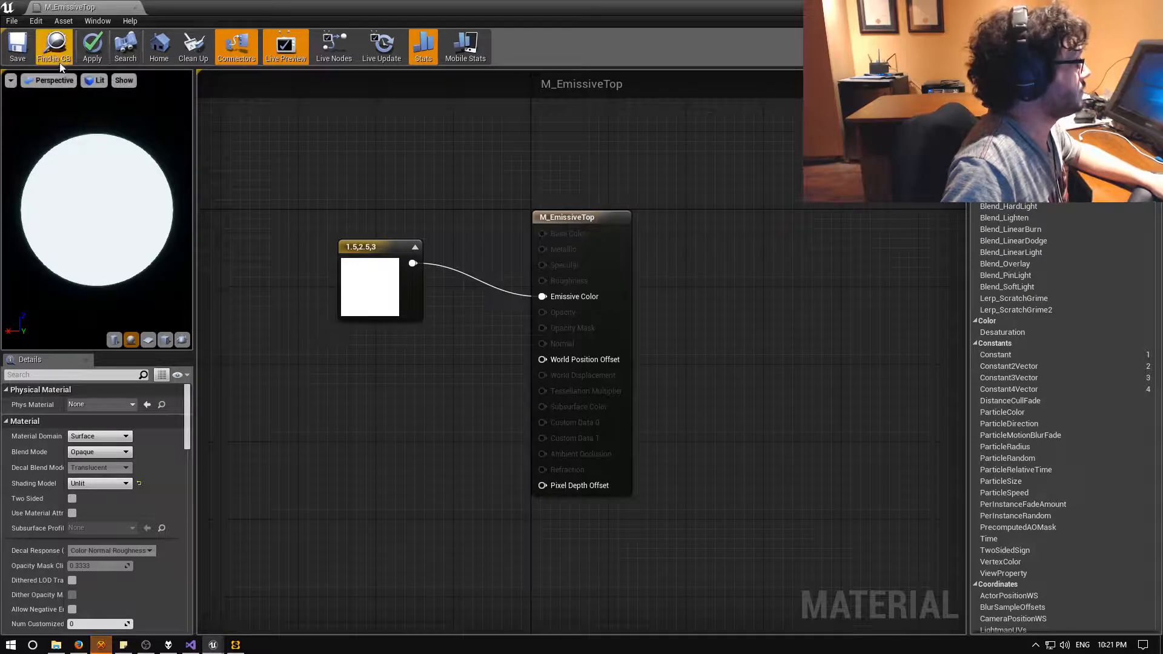
{"action": "left_click", "coordinate": [18, 50]}
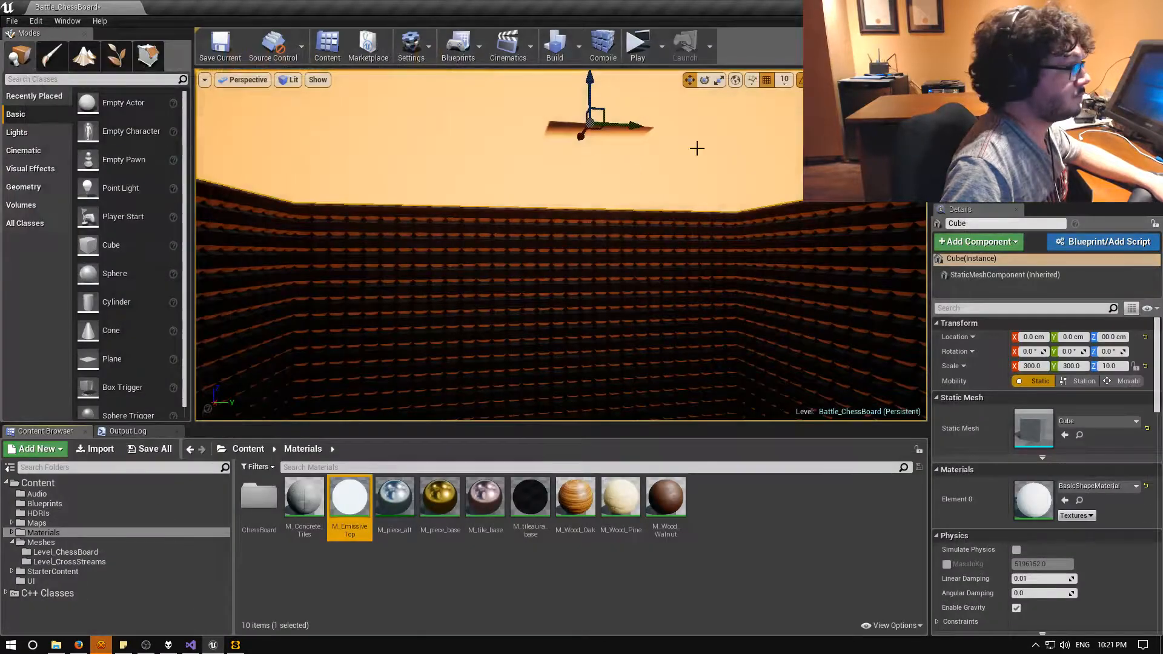
Assign the M_EmissiveTop material to Element 0 of the ceiling cube and look around the walled level.
{"action": "right_click_drag", "start_coordinate": [696, 148], "coordinate": [750, 112]}
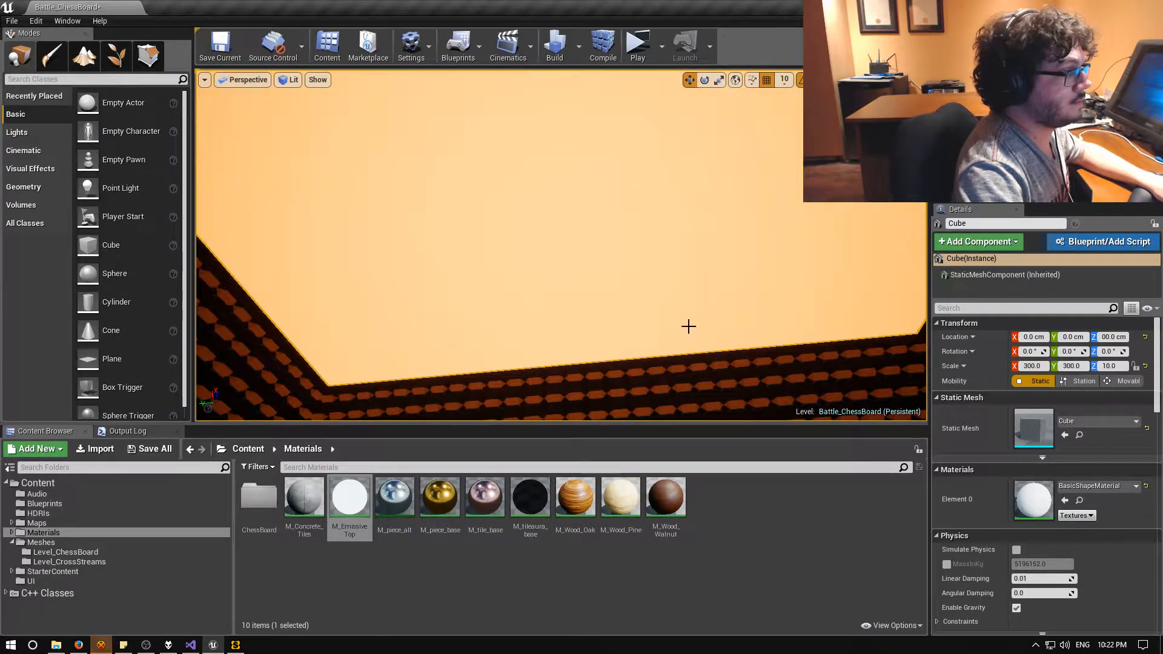
{"action": "left_click", "coordinate": [1122, 485]}
{"action": "scroll", "coordinate": [1075, 354], "scroll_direction": "down", "scroll_amount": 4}
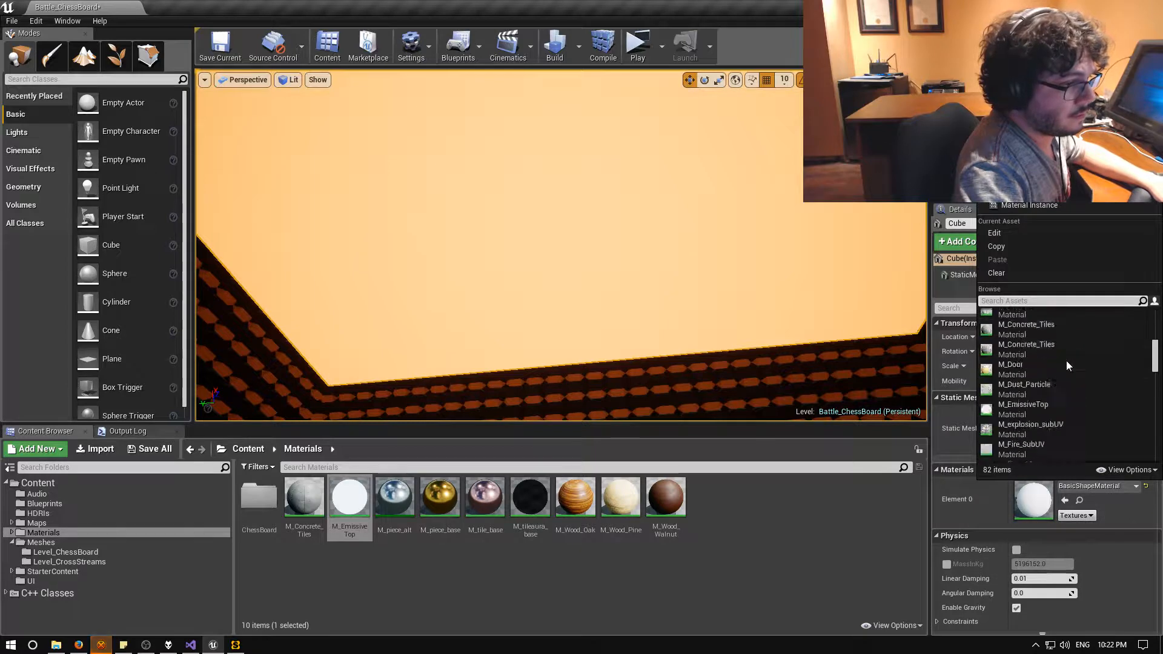
{"action": "scroll", "coordinate": [1067, 359], "scroll_direction": "down", "scroll_amount": 12}
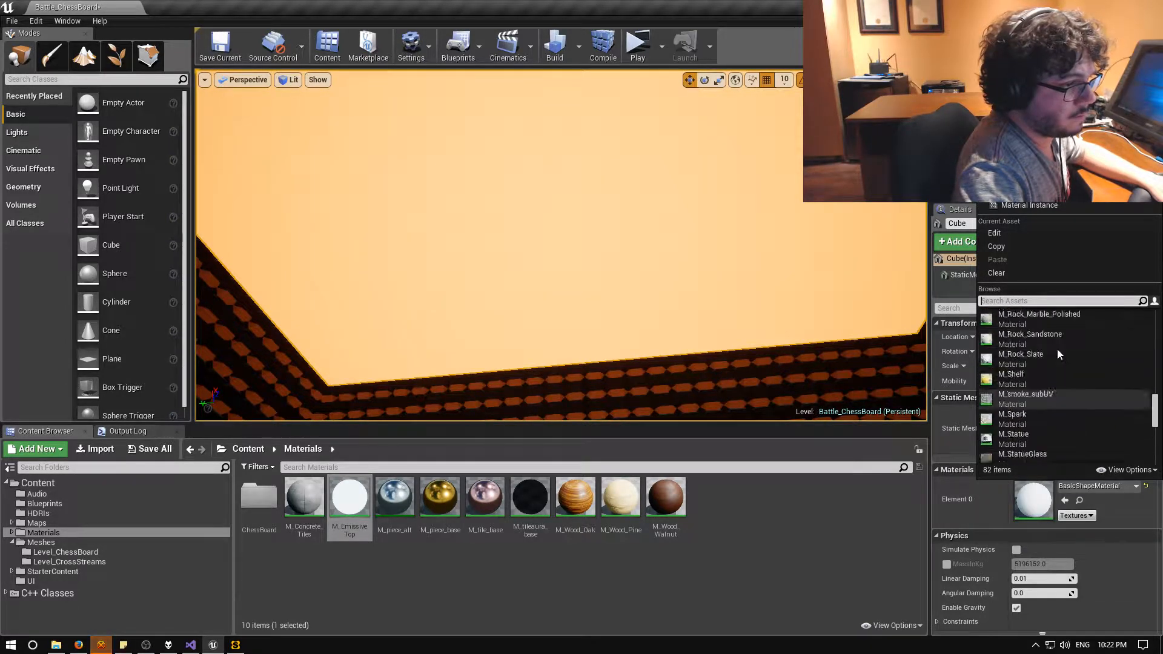
{"action": "scroll", "coordinate": [1055, 349], "scroll_direction": "up", "scroll_amount": 12}
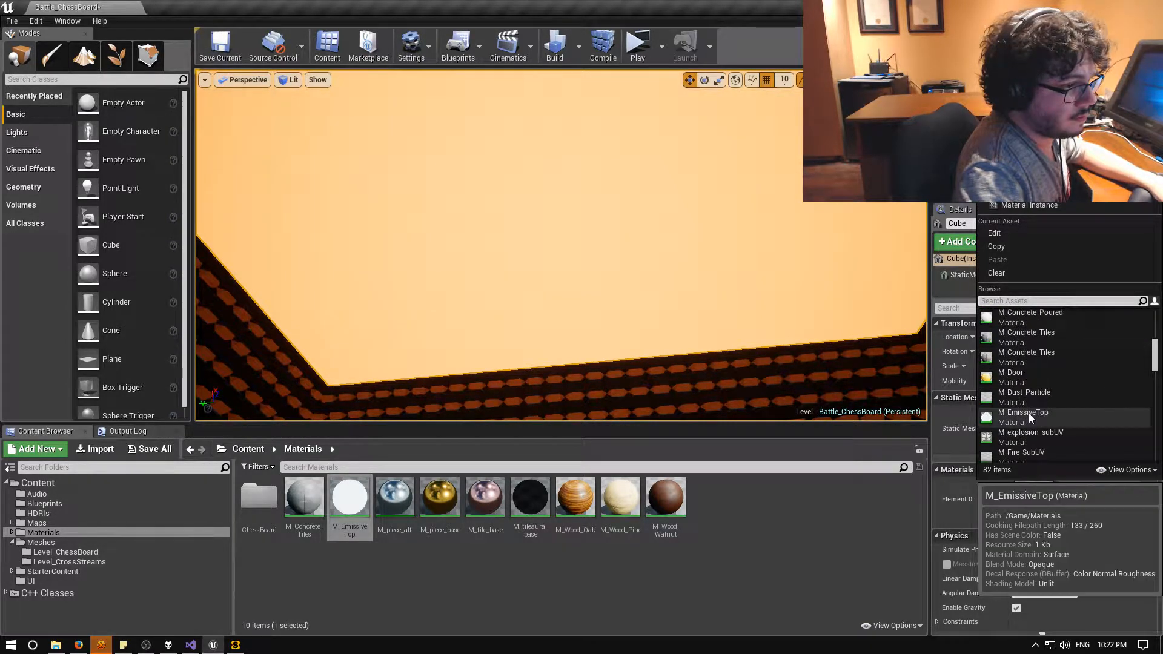
{"action": "left_click", "coordinate": [1029, 414]}
{"action": "right_click_drag", "start_coordinate": [727, 291], "coordinate": [848, 394]}
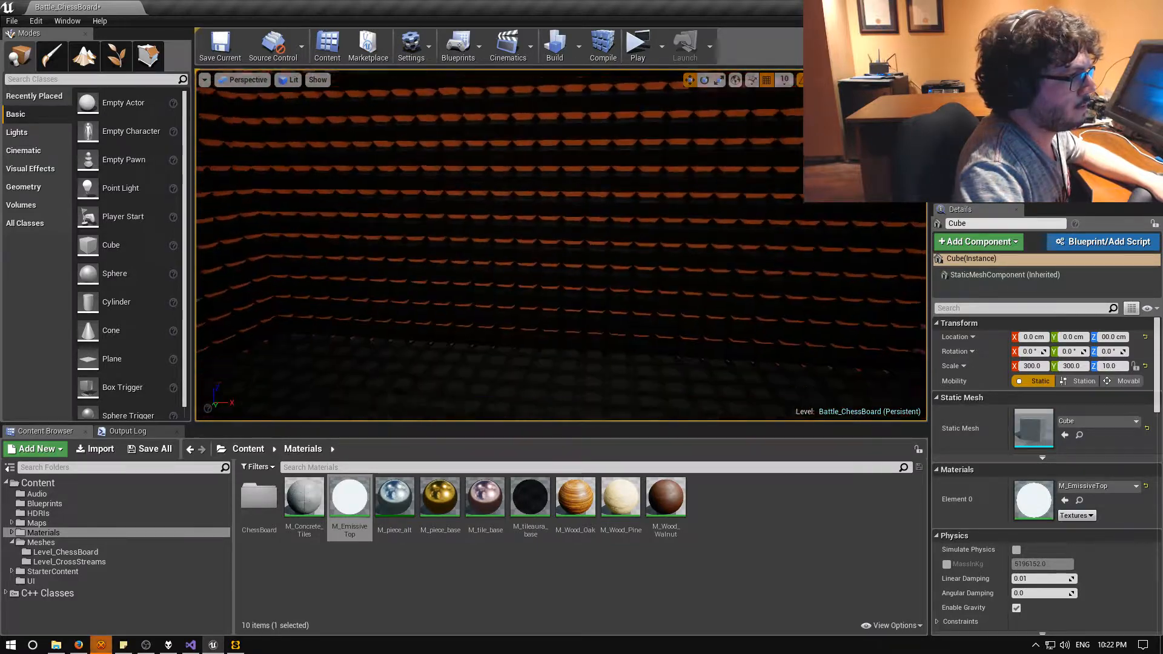
{"action": "right_click_drag", "start_coordinate": [583, 315], "coordinate": [406, 393]}
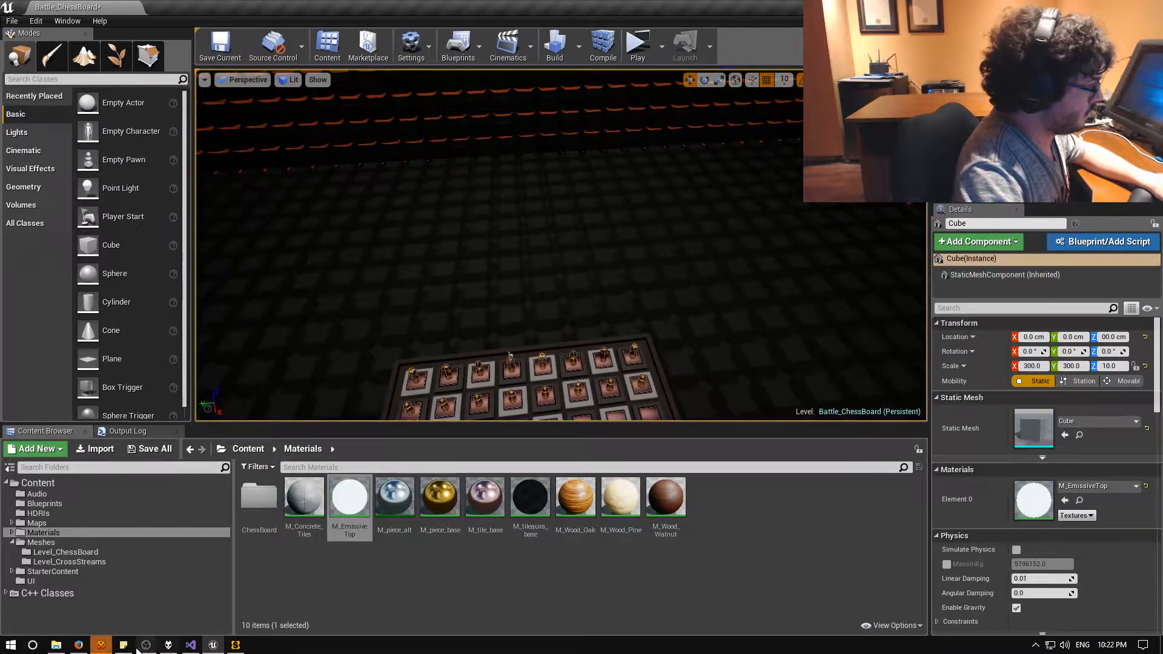
Switch to Firefox and read the Unreal documentation on lighting the world with emissive materials, including Emissive_Strength and Use Emissive for Static Lighting.
{"action": "left_click", "coordinate": [78, 645]}
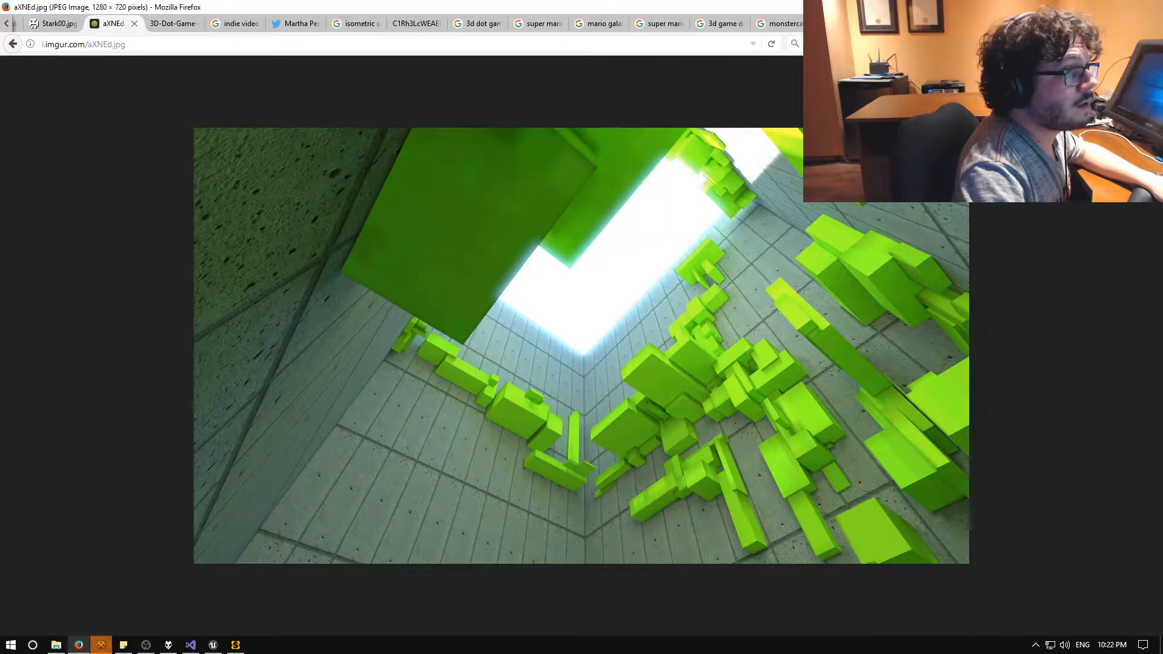
{"action": "left_click", "coordinate": [1024, 23]}
{"action": "scroll", "coordinate": [437, 235], "scroll_direction": "up", "scroll_amount": 3}
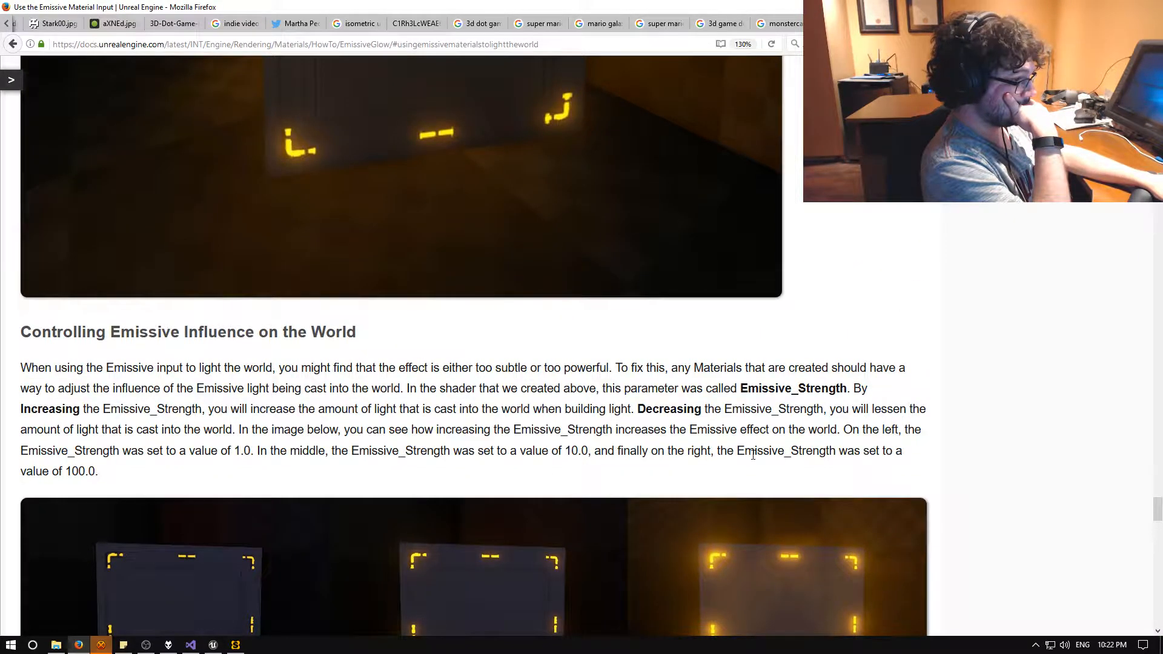
{"action": "scroll", "coordinate": [753, 454], "scroll_direction": "down", "scroll_amount": 4}
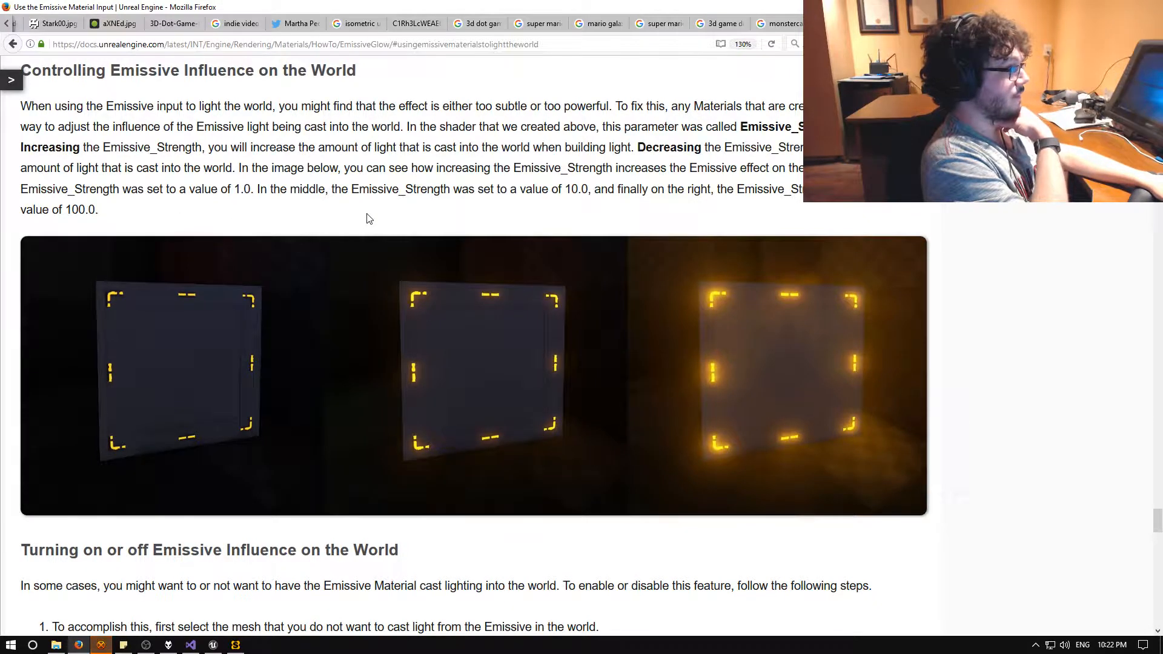
{"action": "scroll", "coordinate": [370, 208], "scroll_direction": "down", "scroll_amount": 7}
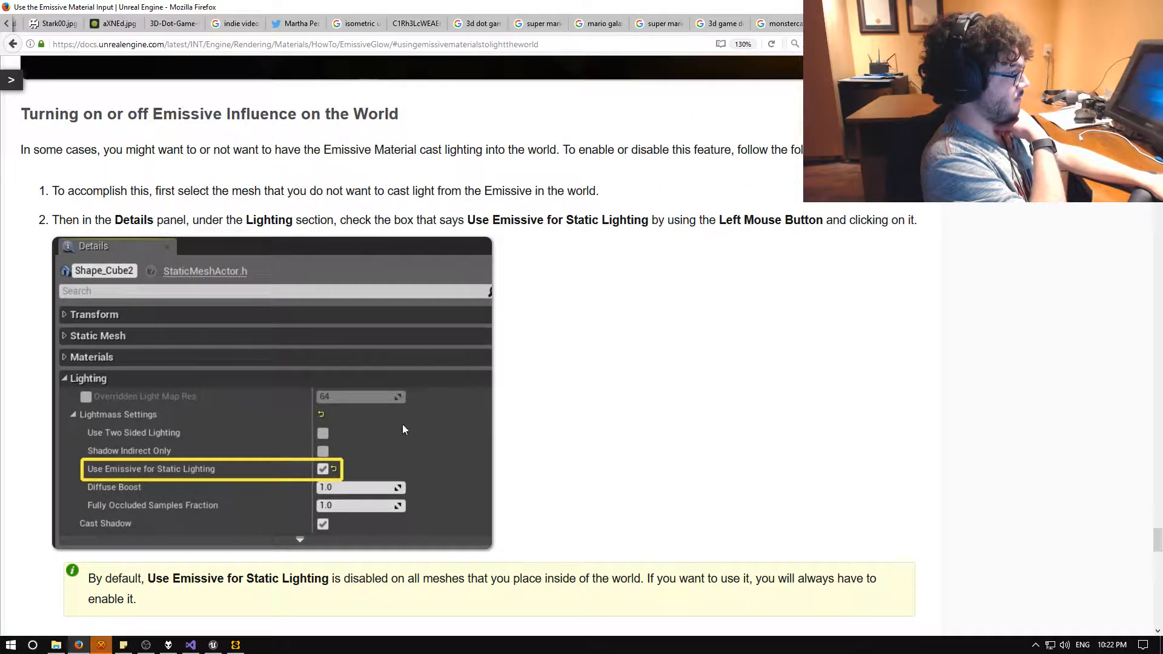
{"action": "scroll", "coordinate": [598, 410], "scroll_direction": "up", "scroll_amount": 20}
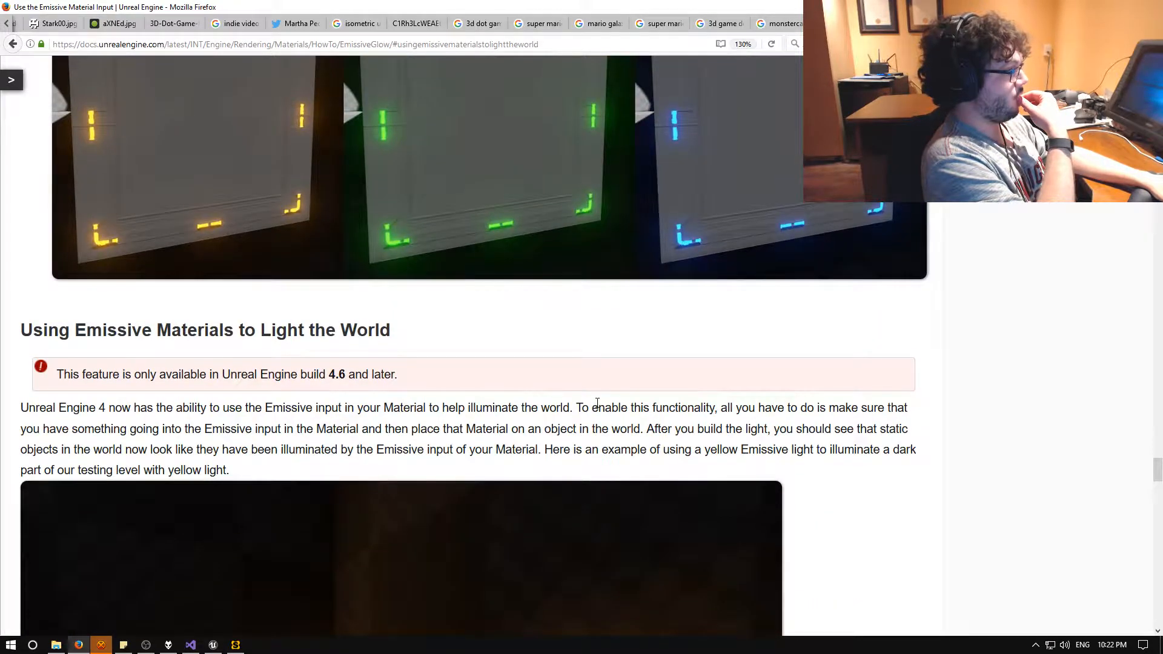
{"action": "scroll", "coordinate": [598, 404], "scroll_direction": "down", "scroll_amount": 10}
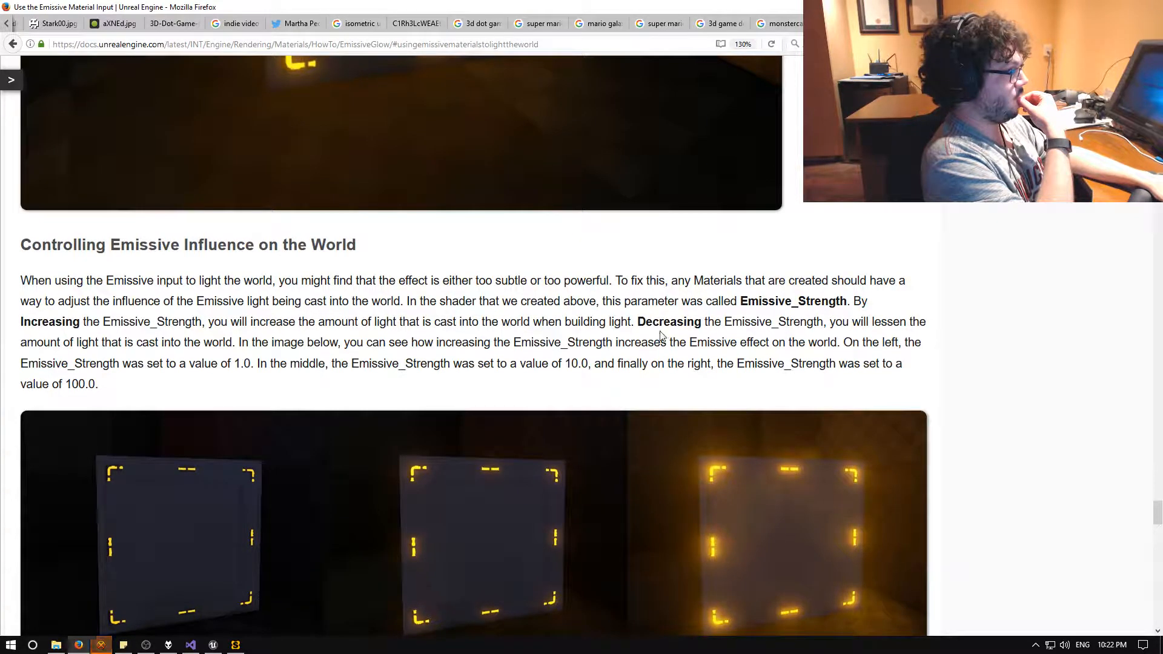
{"action": "left_click_drag", "start_coordinate": [681, 301], "coordinate": [871, 301]}
{"action": "left_click", "coordinate": [842, 344]}
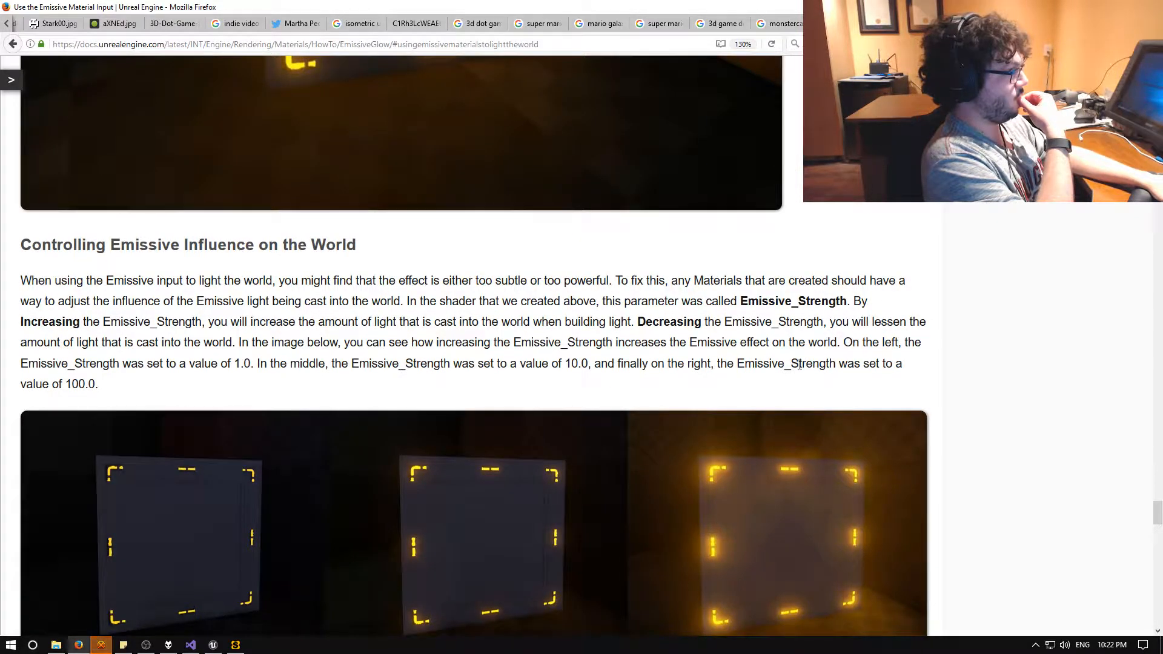
{"action": "scroll", "coordinate": [799, 364], "scroll_direction": "down", "scroll_amount": 3}
{"action": "scroll", "coordinate": [799, 360], "scroll_direction": "up", "scroll_amount": 3}
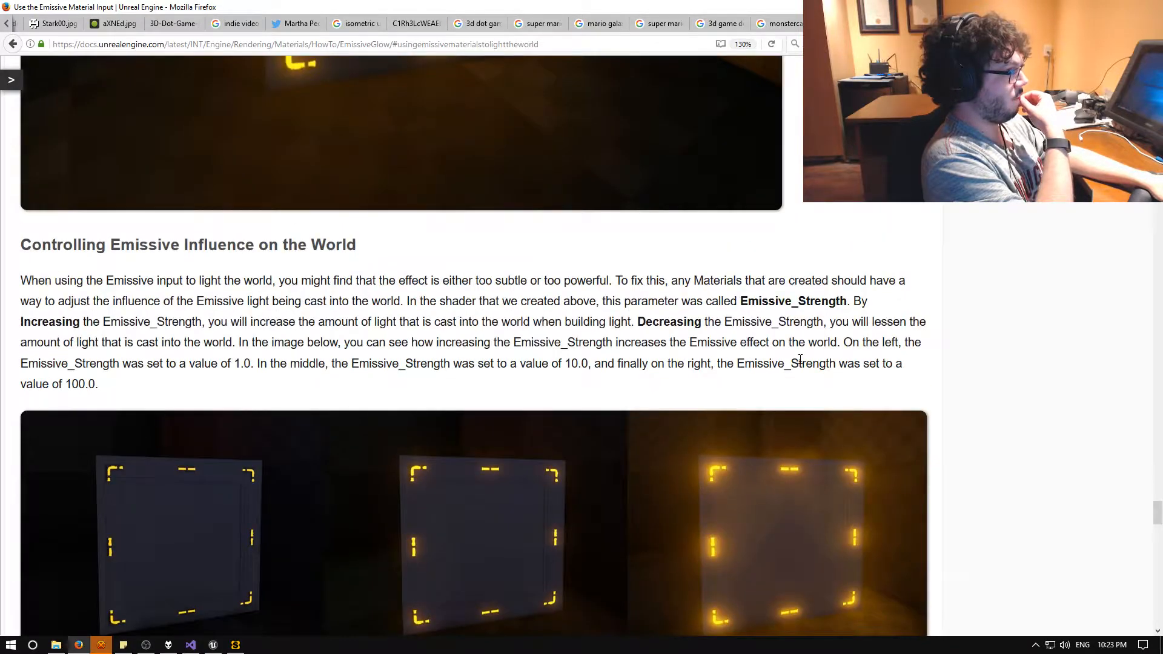
{"action": "scroll", "coordinate": [800, 362], "scroll_direction": "down", "scroll_amount": 8}
{"action": "scroll", "coordinate": [799, 362], "scroll_direction": "down", "scroll_amount": 12}
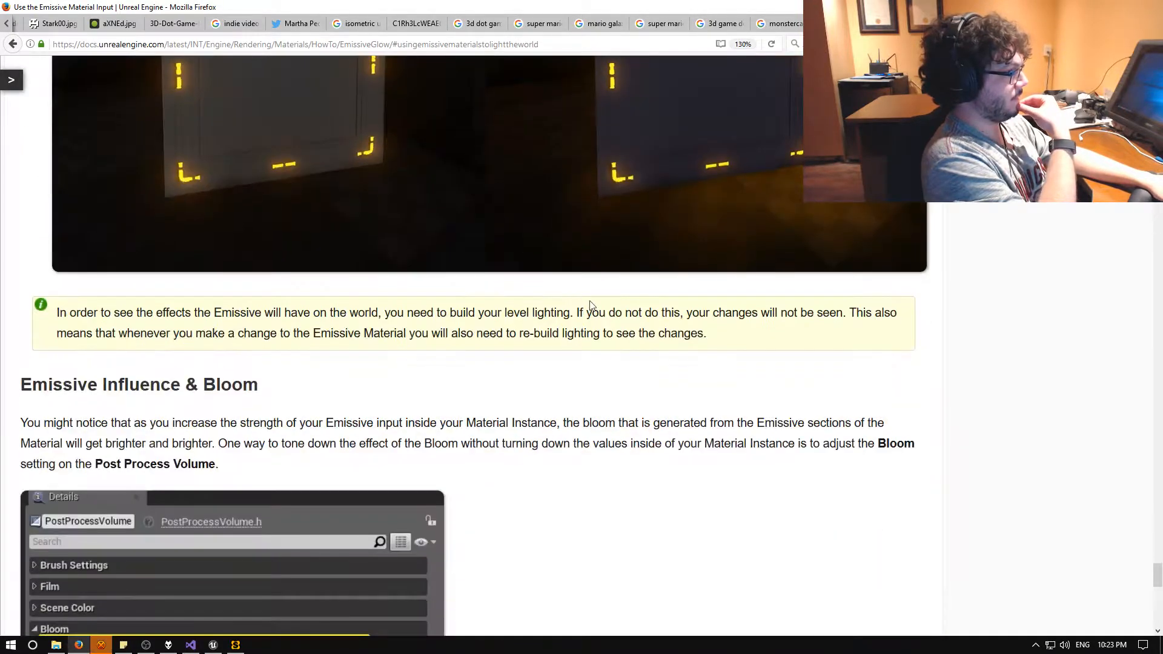
{"action": "scroll", "coordinate": [597, 309], "scroll_direction": "up", "scroll_amount": 5}
{"action": "scroll", "coordinate": [608, 311], "scroll_direction": "up", "scroll_amount": 1}
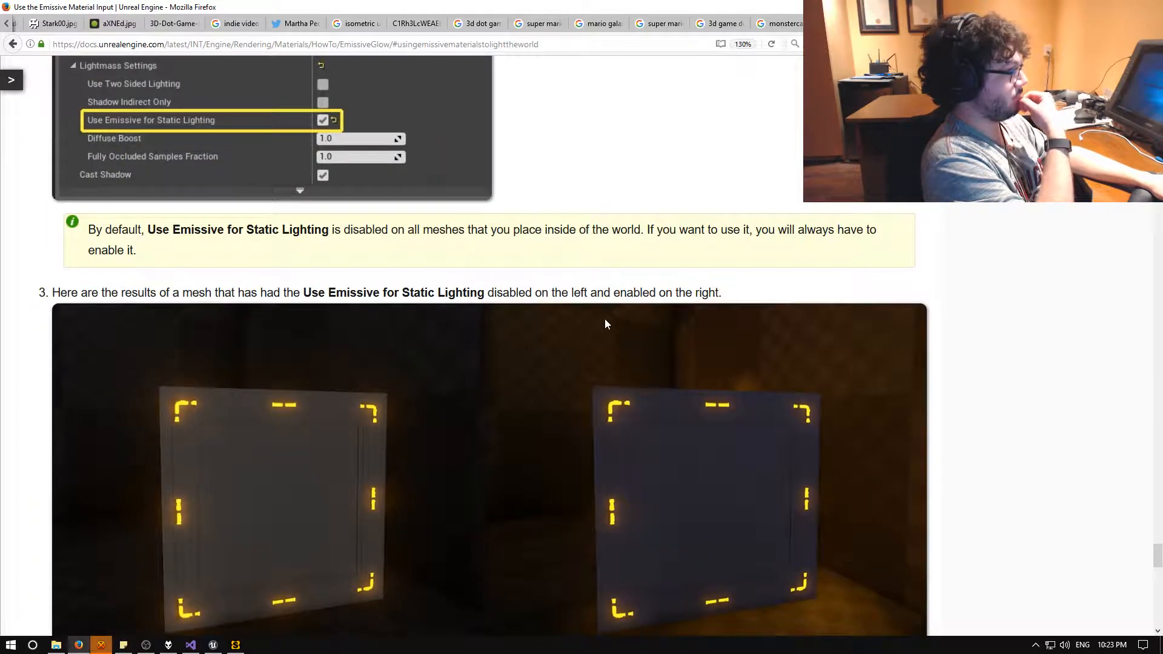
{"action": "scroll", "coordinate": [631, 319], "scroll_direction": "up", "scroll_amount": 9}
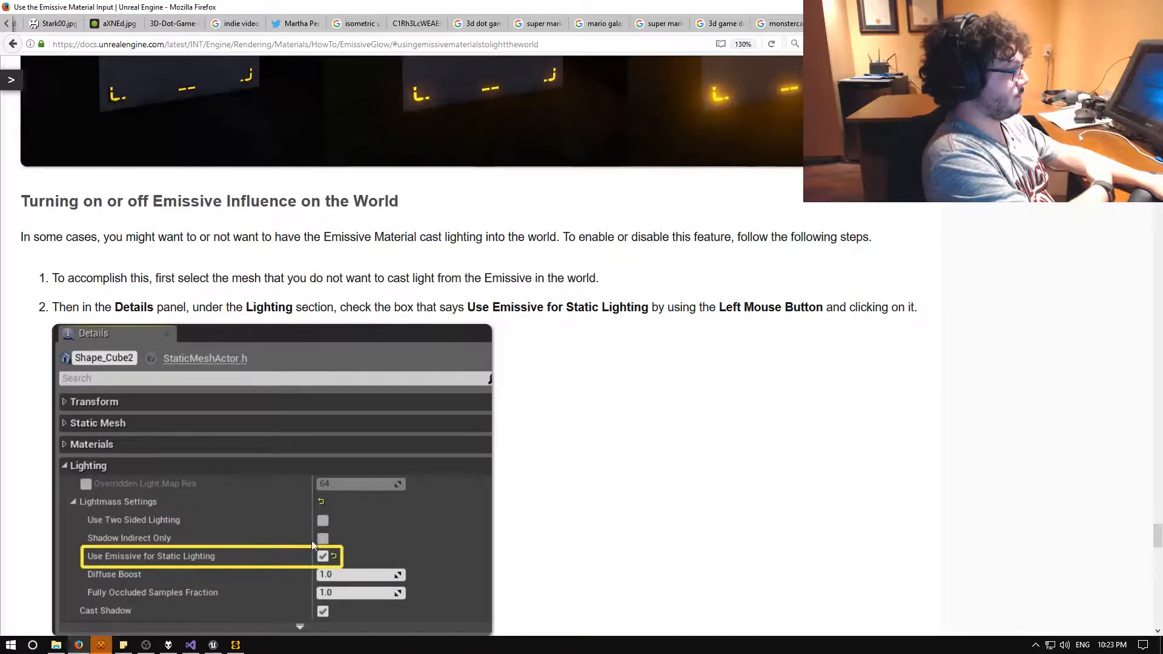
Switch back to the Unreal Editor, enable Use Emissive for Static Lighting on the ceiling cube, and save the level.
{"action": "left_click", "coordinate": [213, 646]}
{"action": "scroll", "coordinate": [1138, 537], "scroll_direction": "down", "scroll_amount": 5}
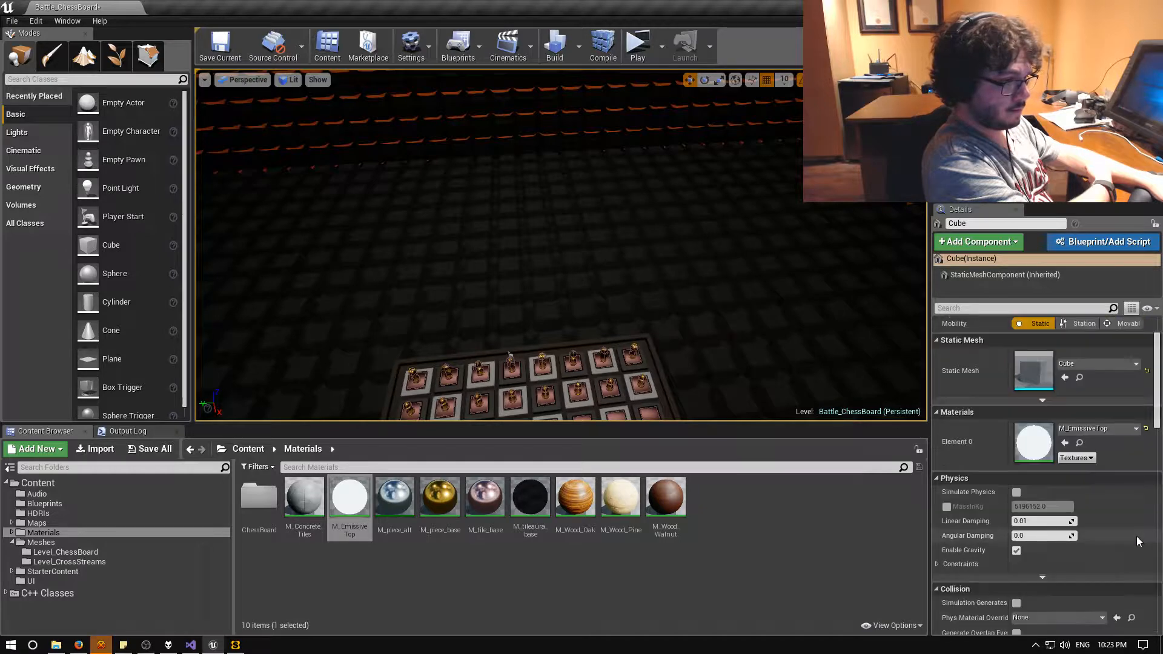
{"action": "scroll", "coordinate": [1137, 535], "scroll_direction": "down", "scroll_amount": 2}
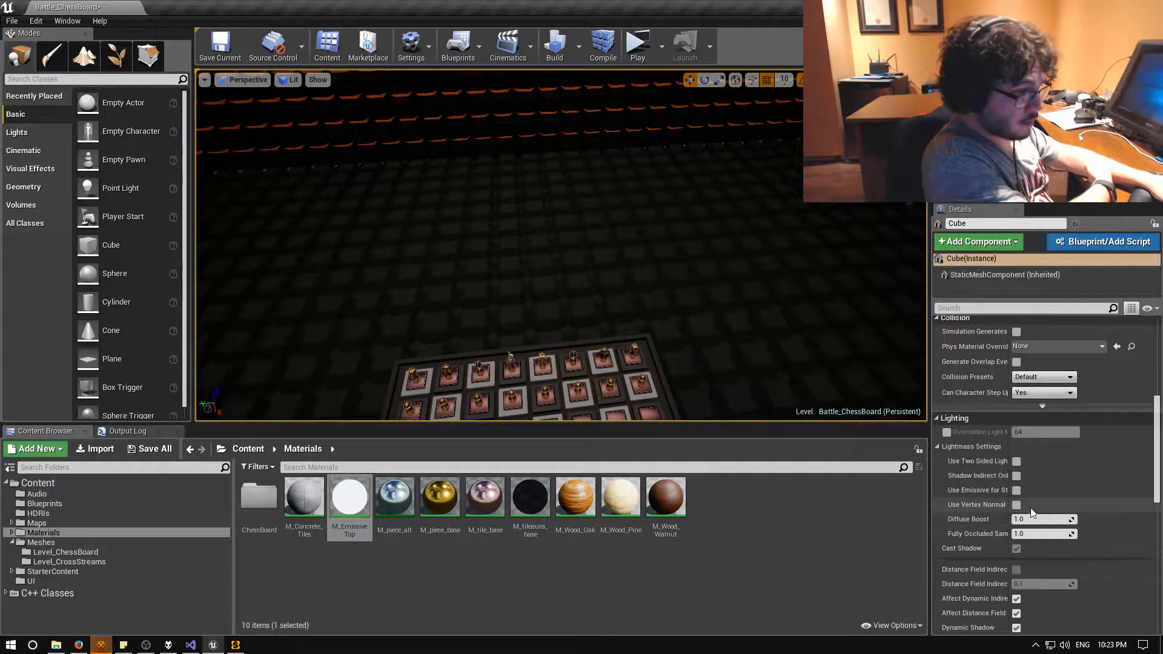
{"action": "left_click", "coordinate": [1017, 492]}
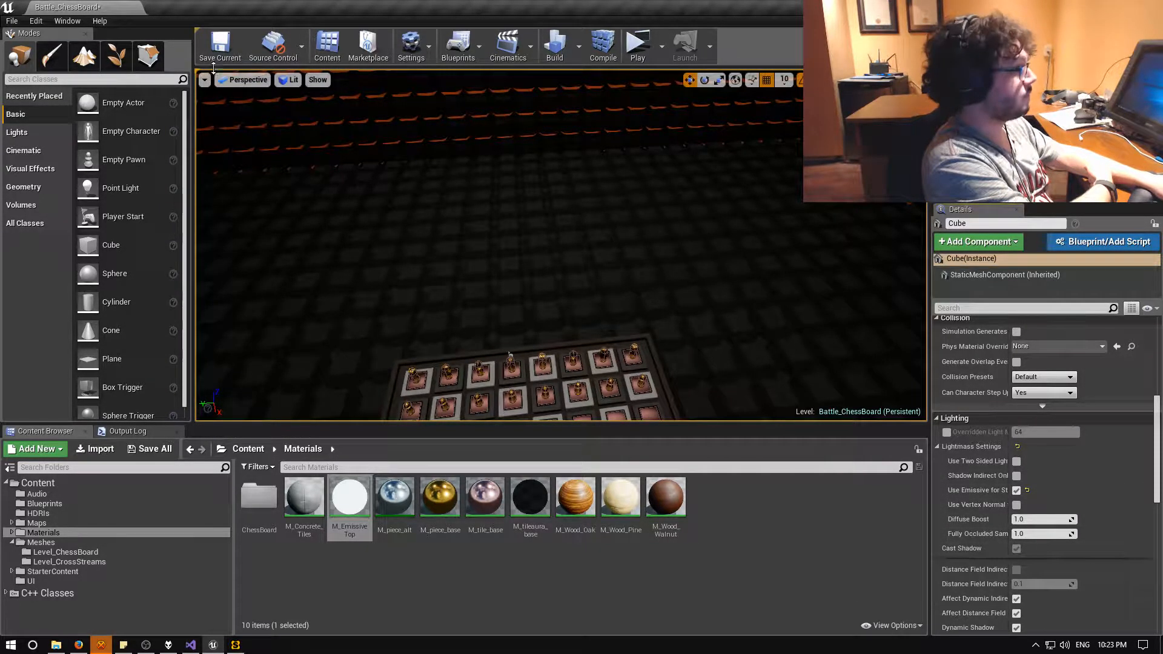
{"action": "left_click", "coordinate": [217, 50]}
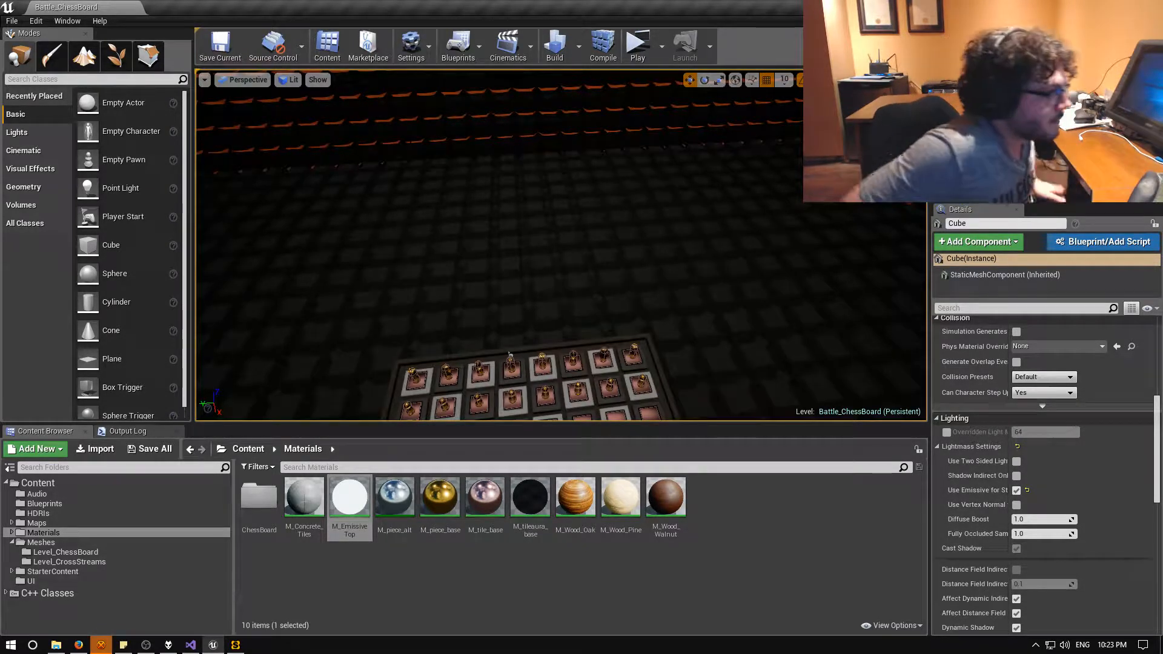
Build the level's lighting, following its progress in Swarm Agent, and inspect the relit level around the ceiling cube.
{"action": "left_click", "coordinate": [556, 47]}
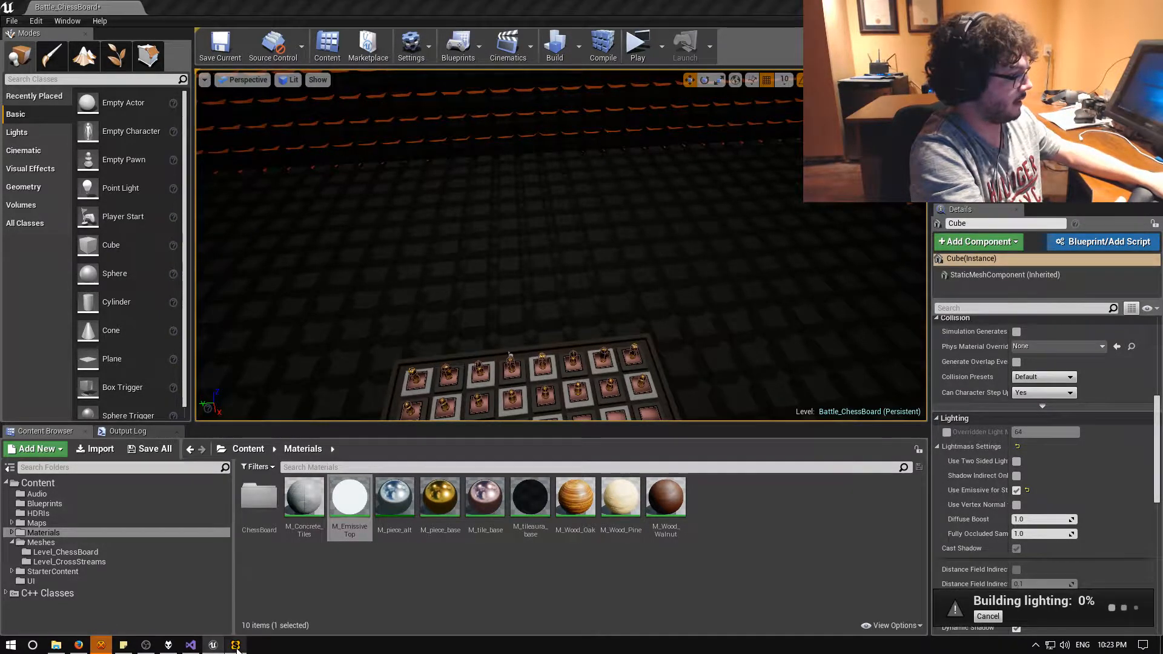
{"action": "left_click", "coordinate": [235, 645]}
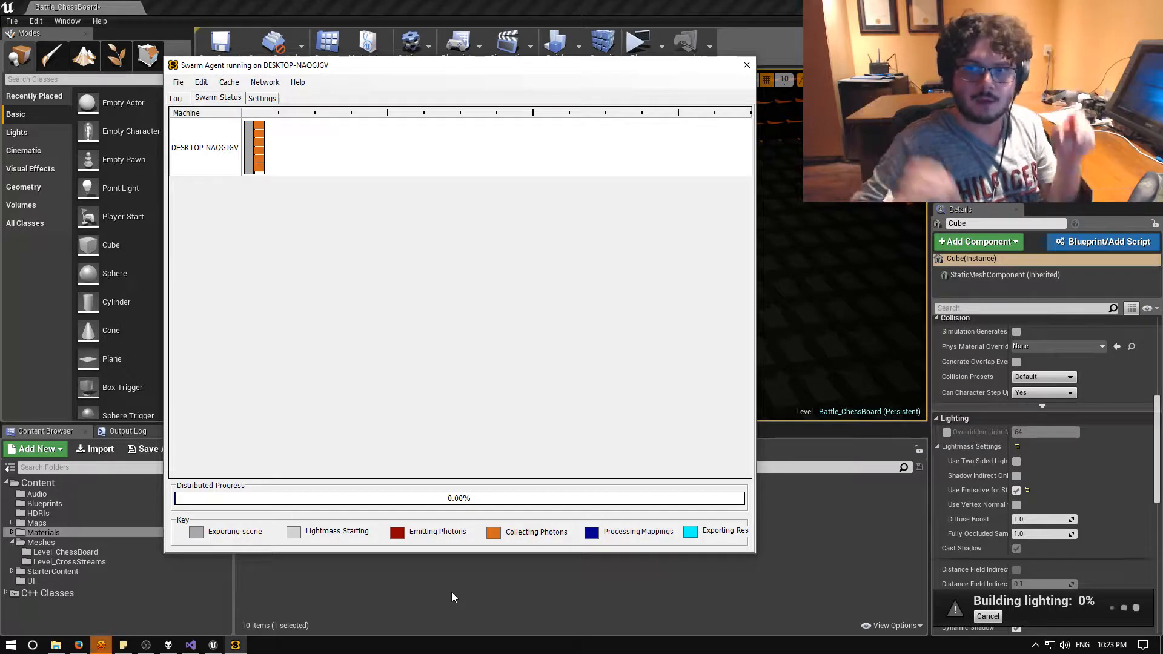
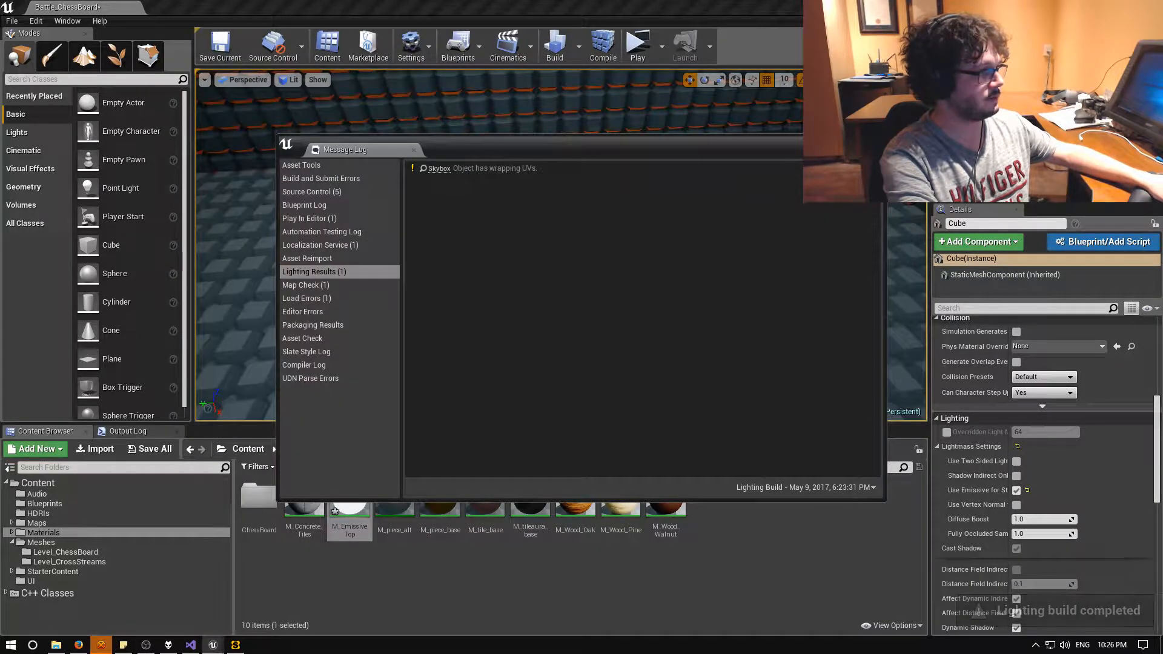
{"action": "left_click", "coordinate": [876, 143]}
{"action": "right_click_drag", "start_coordinate": [667, 242], "coordinate": [282, 194]}
{"action": "key", "text": "w"}
{"action": "key", "text": "w"}
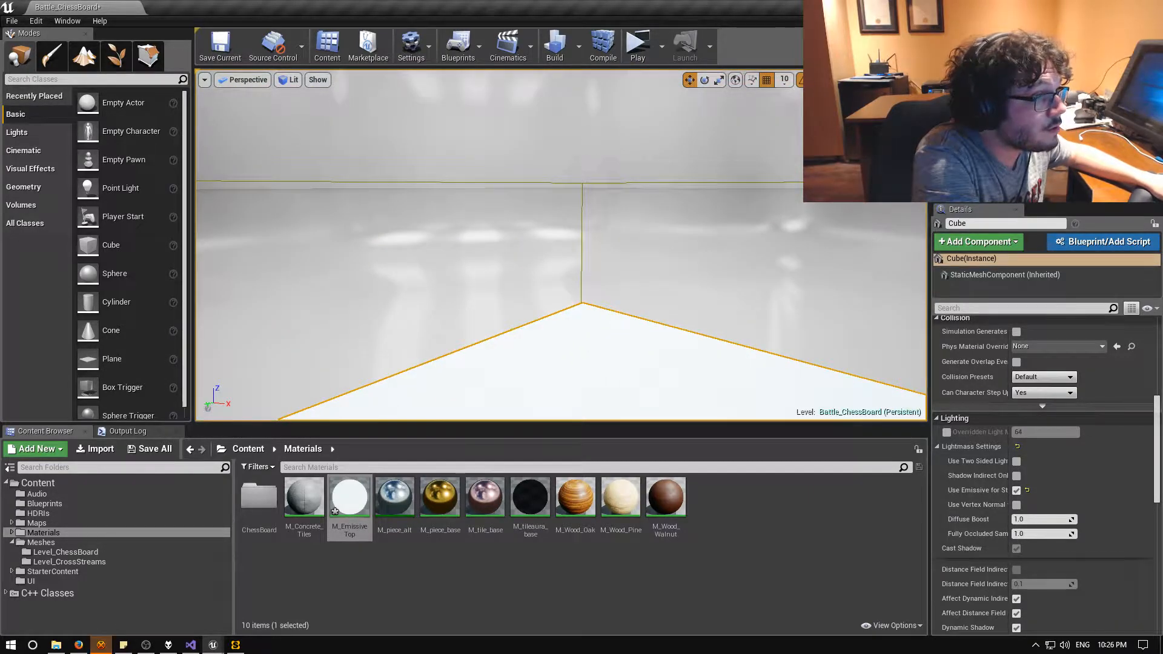
Select the Light Source and examine its Light, Light Shafts and Lightmass settings.
{"action": "left_click", "coordinate": [1018, 145]}
{"action": "scroll", "coordinate": [1060, 394], "scroll_direction": "up", "scroll_amount": 6}
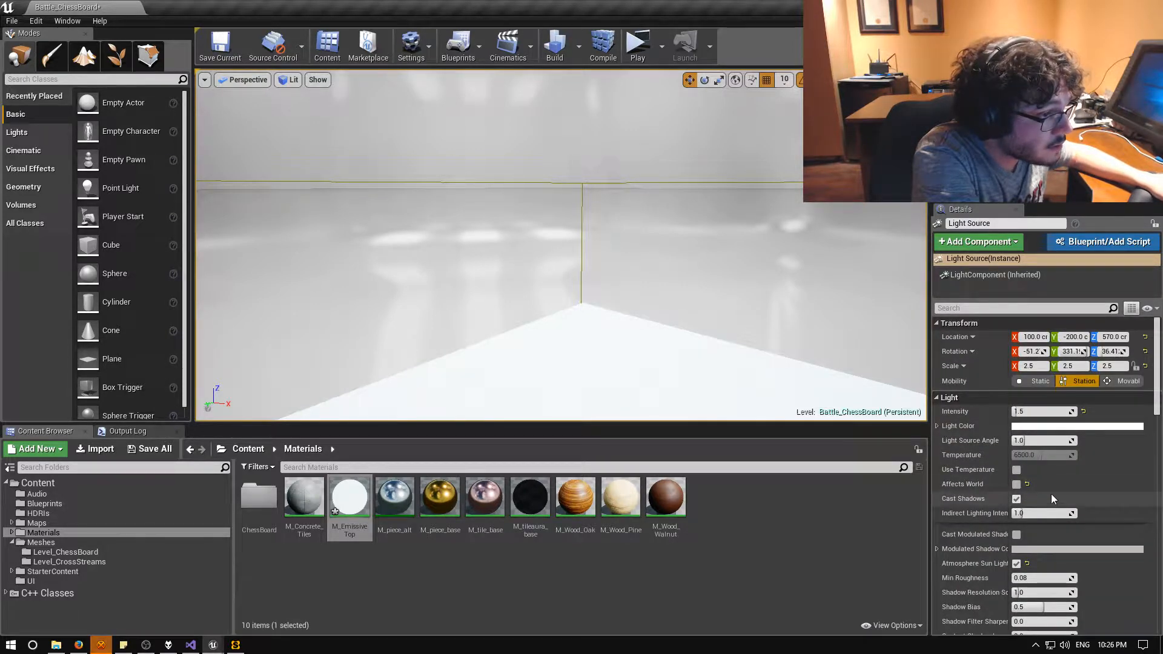
{"action": "scroll", "coordinate": [1080, 477], "scroll_direction": "down", "scroll_amount": 2}
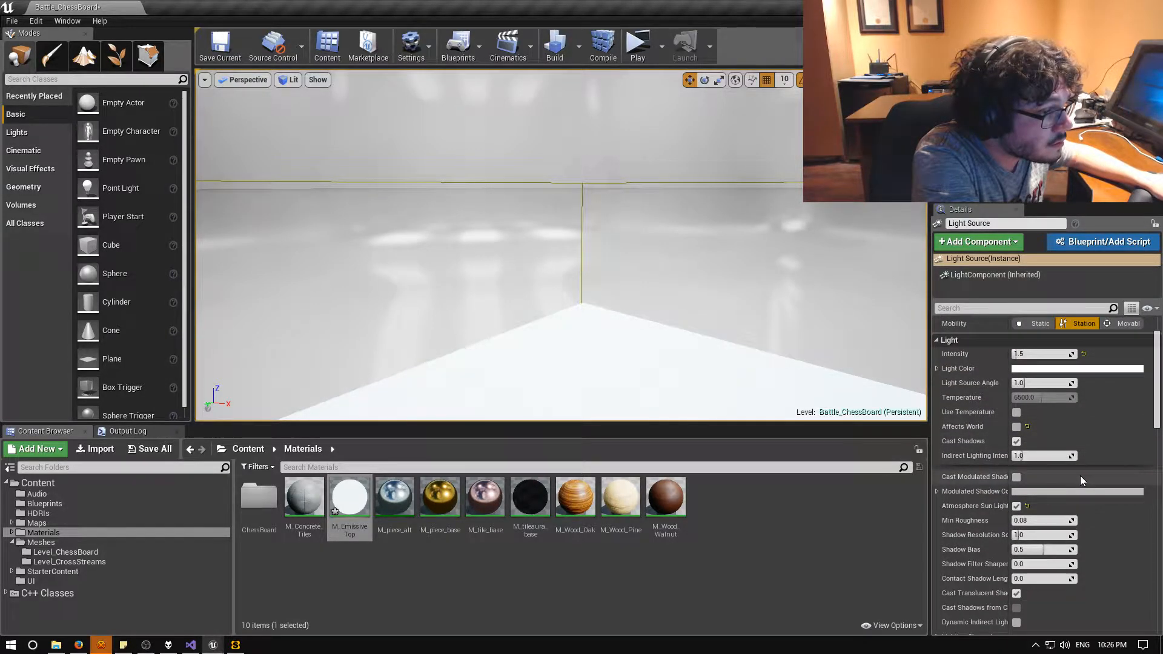
{"action": "scroll", "coordinate": [1081, 475], "scroll_direction": "down", "scroll_amount": 2}
{"action": "scroll", "coordinate": [1081, 475], "scroll_direction": "down", "scroll_amount": 7}
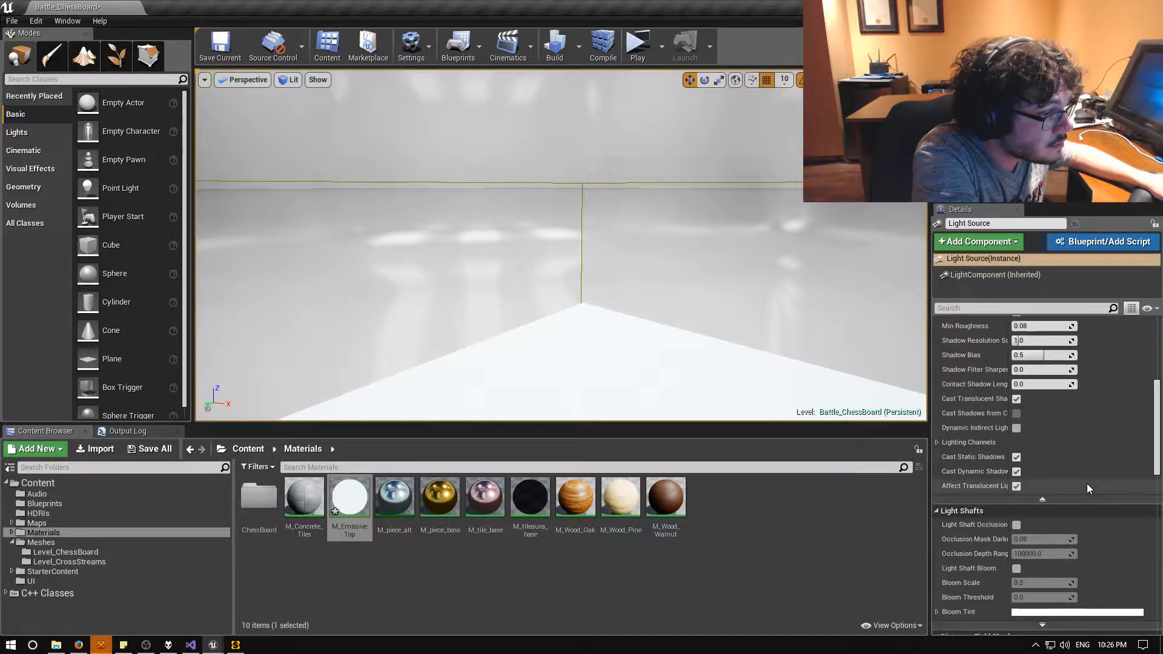
{"action": "scroll", "coordinate": [1088, 488], "scroll_direction": "down", "scroll_amount": 2}
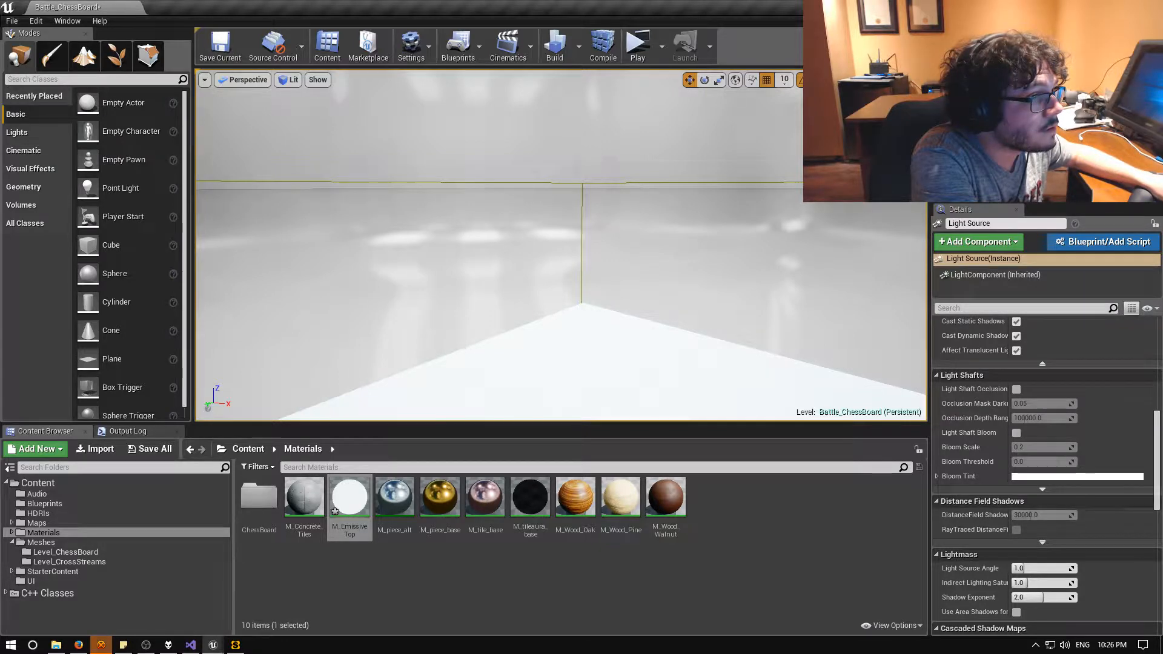
Select the Atmospheric Fog actor and turn off its Visible rendering option.
{"action": "left_click", "coordinate": [1030, 127]}
{"action": "scroll", "coordinate": [1079, 308], "scroll_direction": "up", "scroll_amount": 7}
{"action": "scroll", "coordinate": [1106, 333], "scroll_direction": "down", "scroll_amount": 2}
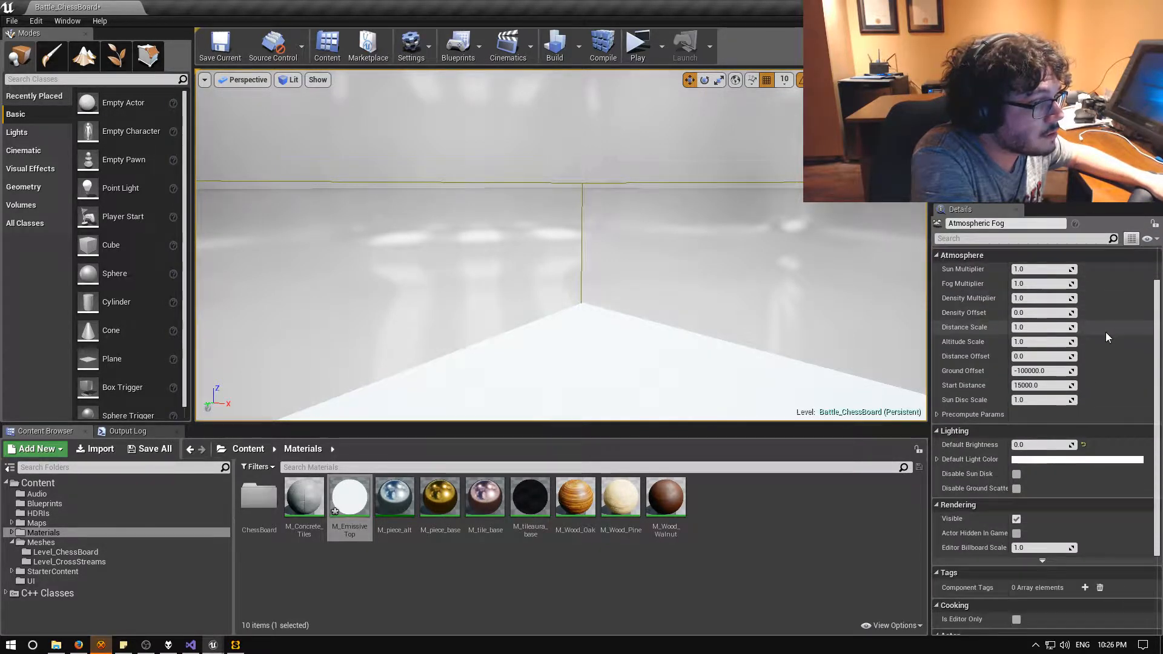
{"action": "scroll", "coordinate": [1106, 332], "scroll_direction": "down", "scroll_amount": 4}
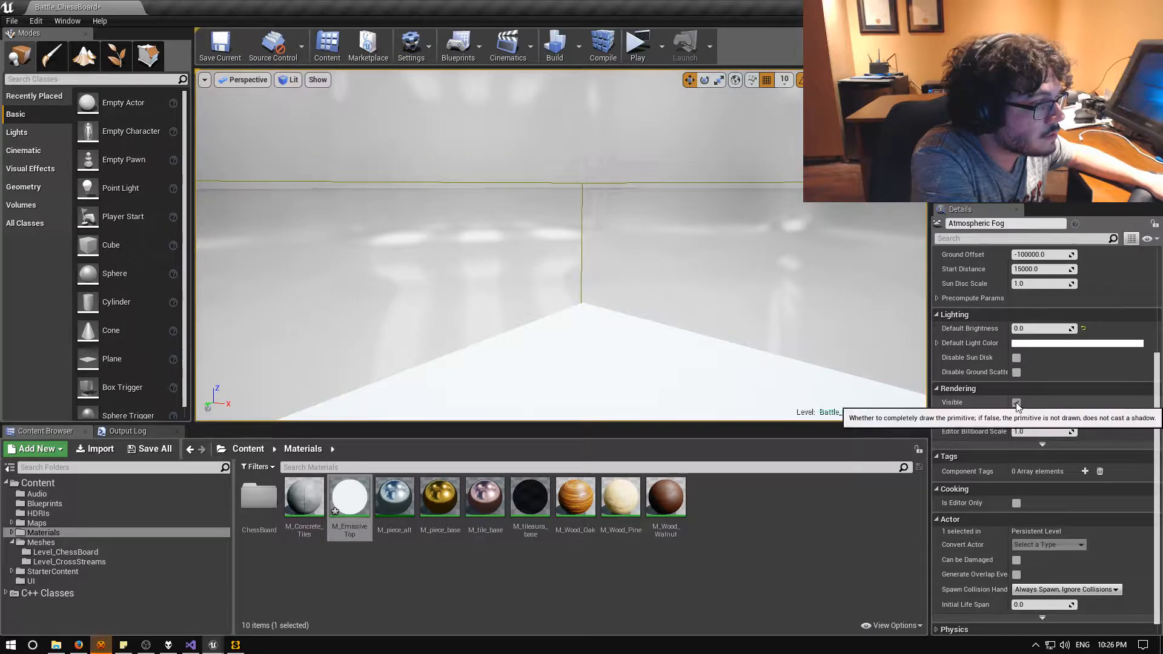
{"action": "left_click", "coordinate": [1017, 403]}
{"action": "scroll", "coordinate": [1063, 403], "scroll_direction": "down", "scroll_amount": 1}
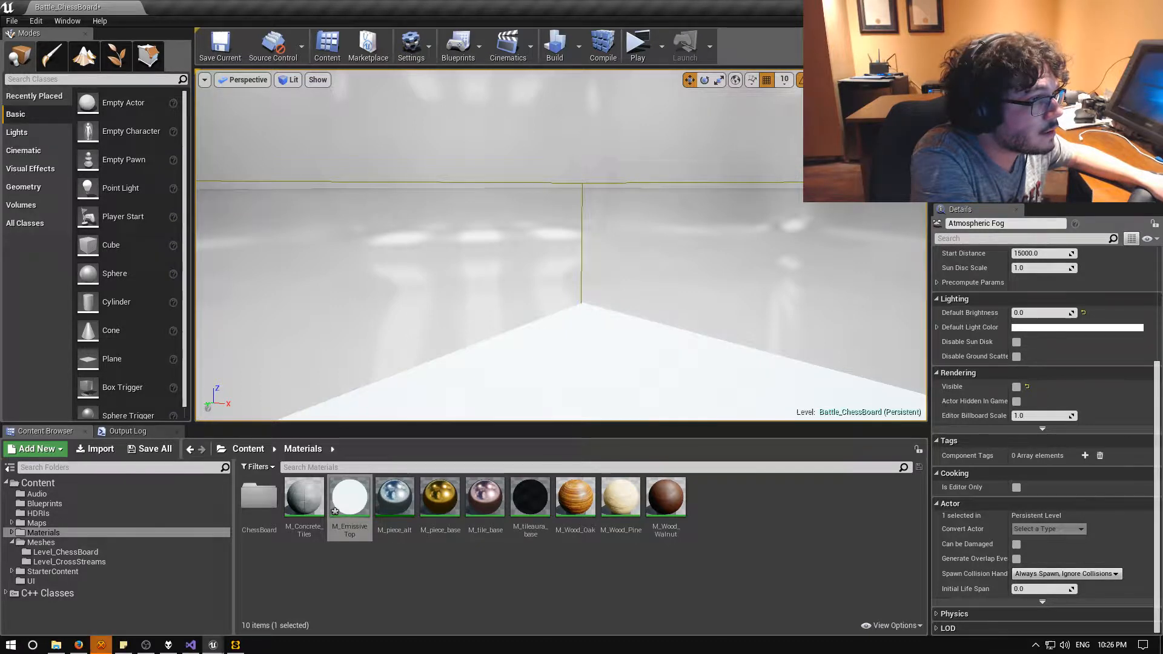
Select the SkyLight and examine its Light, Distance Field Ambient Occlusion and Rendering settings.
{"action": "left_click", "coordinate": [993, 151]}
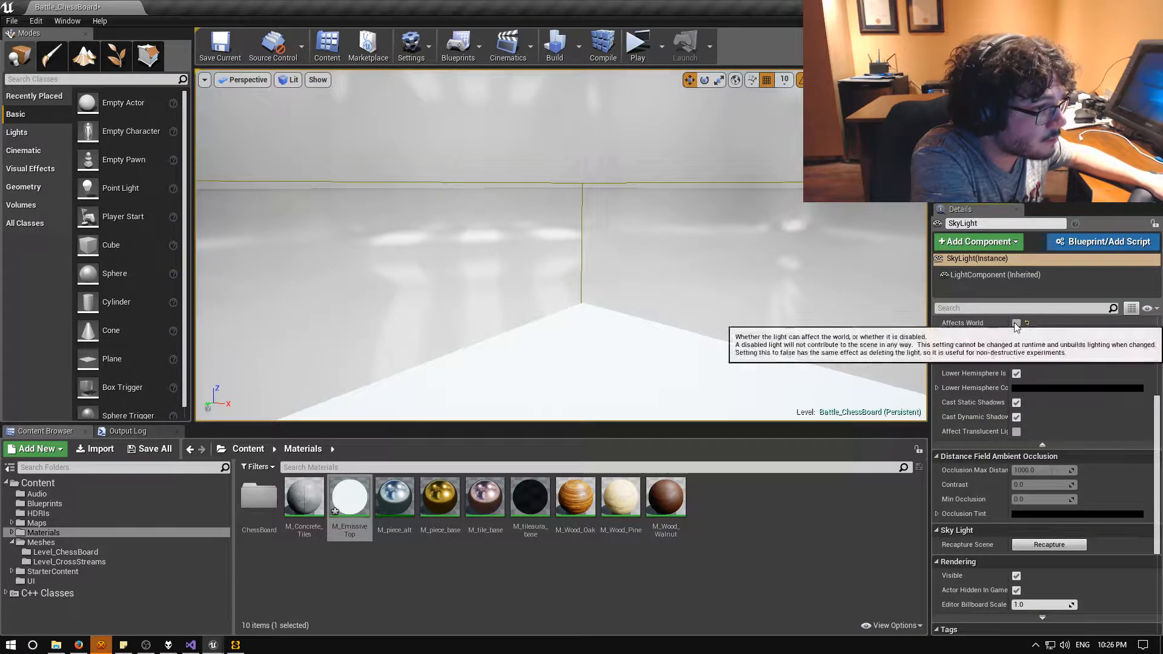
{"action": "scroll", "coordinate": [999, 427], "scroll_direction": "up", "scroll_amount": 5}
{"action": "scroll", "coordinate": [999, 427], "scroll_direction": "down", "scroll_amount": 4}
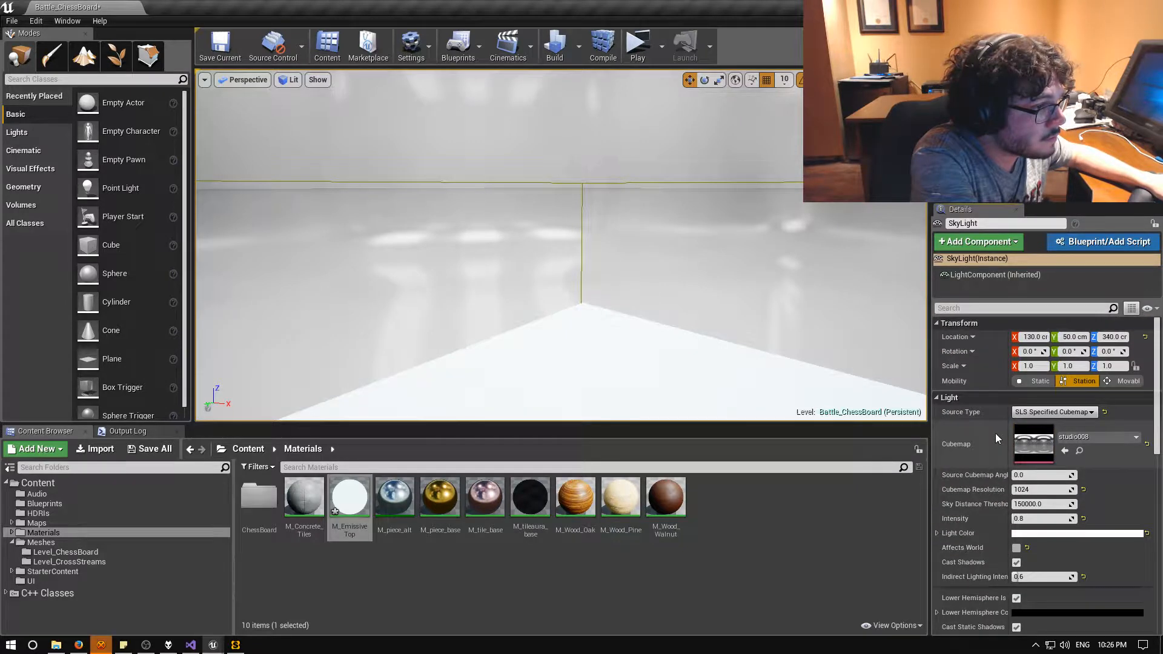
{"action": "scroll", "coordinate": [997, 427], "scroll_direction": "down", "scroll_amount": 5}
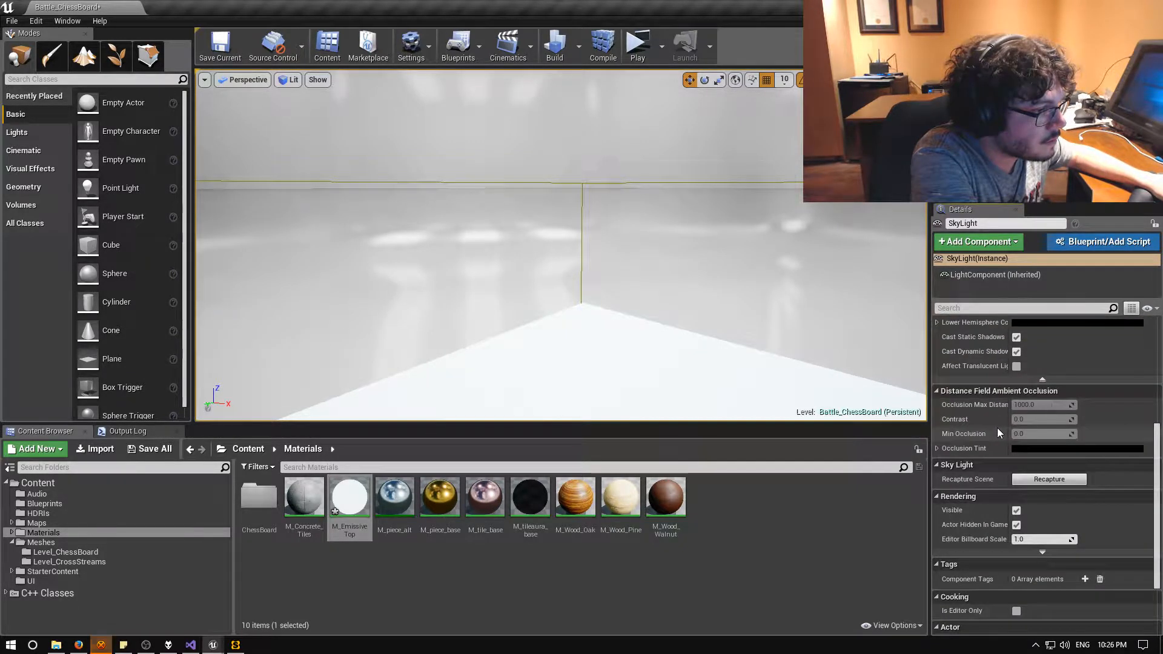
{"action": "scroll", "coordinate": [1024, 453], "scroll_direction": "up", "scroll_amount": 9}
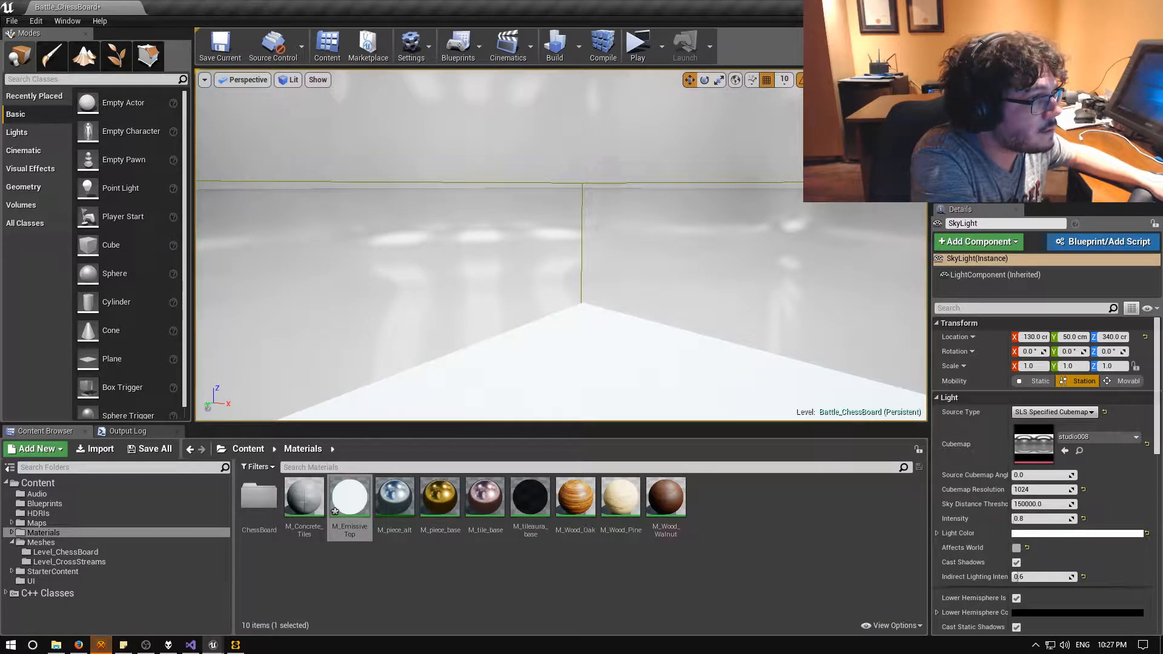
Select the Light Source, disable its Atmosphere Sun Light option, and review its remaining settings.
{"action": "left_click", "coordinate": [1018, 140]}
{"action": "scroll", "coordinate": [1133, 470], "scroll_direction": "down", "scroll_amount": 3}
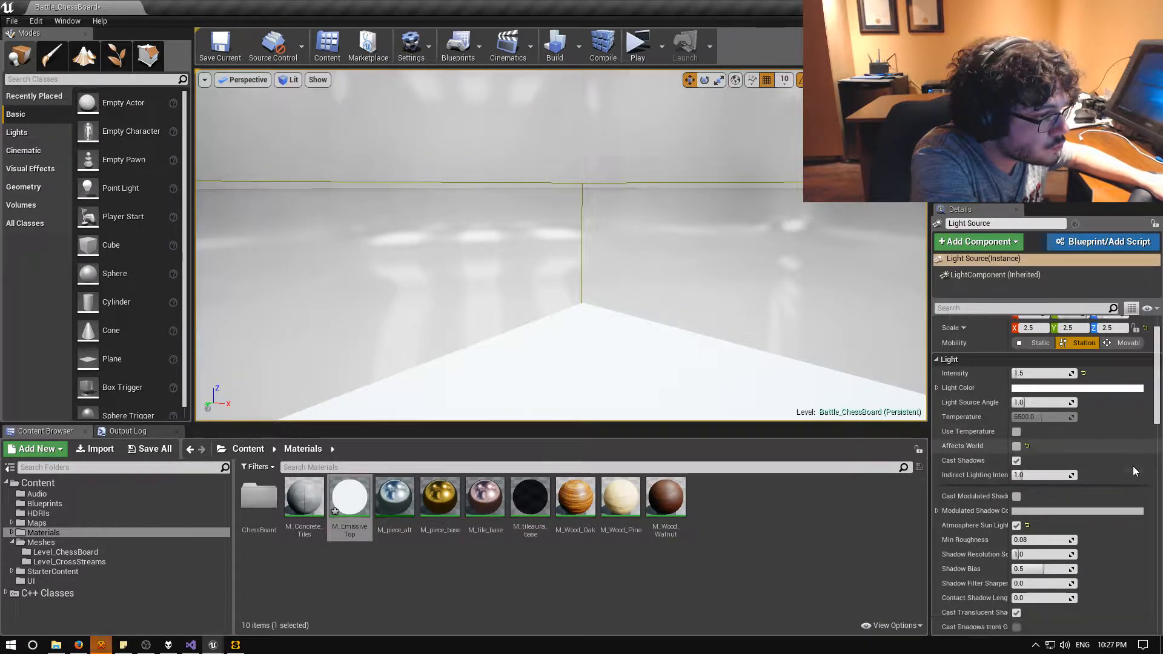
{"action": "left_click", "coordinate": [1017, 467]}
{"action": "scroll", "coordinate": [1066, 465], "scroll_direction": "down", "scroll_amount": 3}
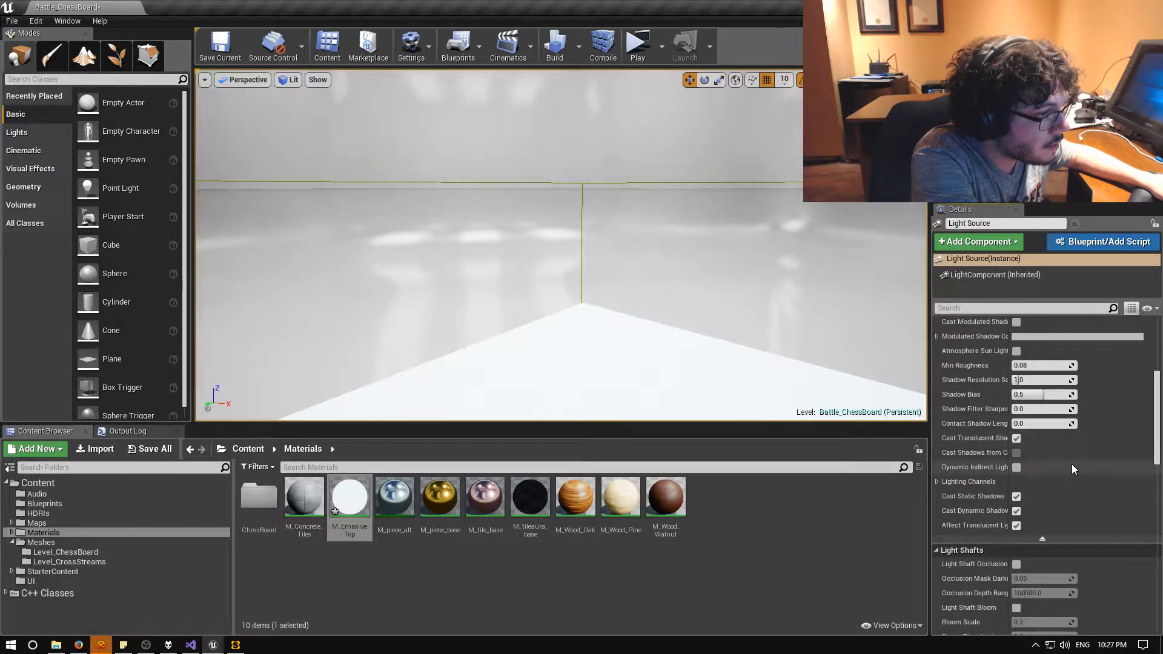
{"action": "scroll", "coordinate": [1072, 464], "scroll_direction": "down", "scroll_amount": 5}
{"action": "scroll", "coordinate": [1078, 464], "scroll_direction": "down", "scroll_amount": 12}
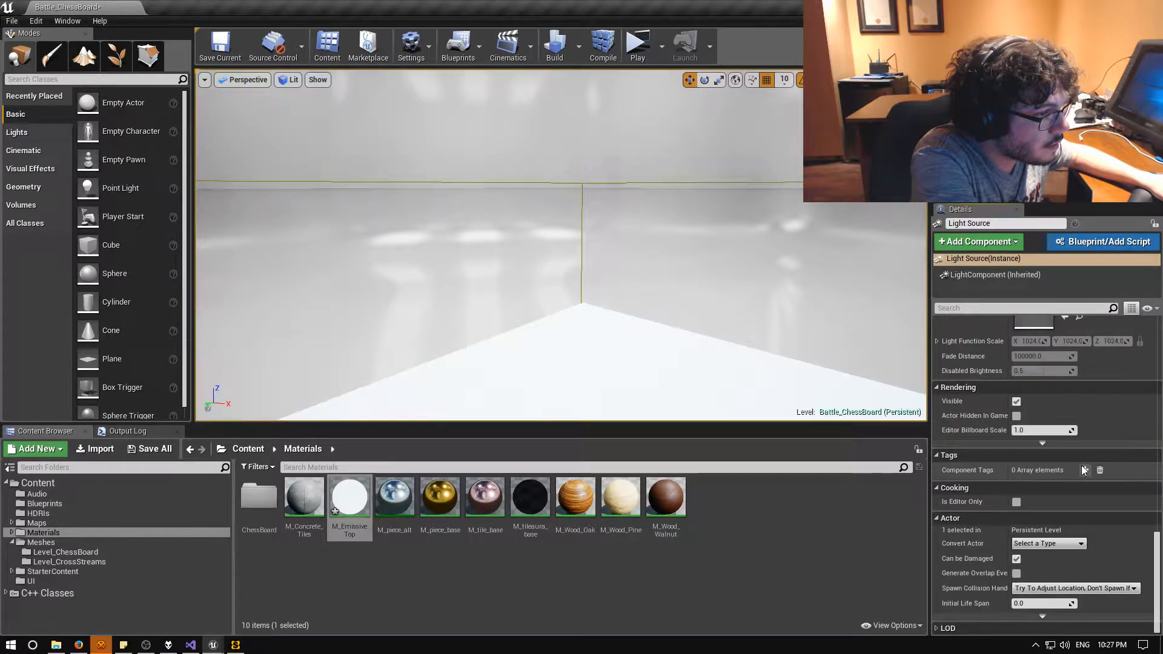
Select the BP_LightStudio sky and disable its Use Atmosphere, Use Sun Light and Use HDRI options.
{"action": "mouse_move", "coordinate": [714, 335]}
{"action": "right_mouse_down"}
{"action": "mouse_move", "coordinate": [697, 230]}
{"action": "mouse_move", "coordinate": [751, 345]}
{"action": "mouse_move", "coordinate": [794, 230]}
{"action": "mouse_move", "coordinate": [713, 334]}
{"action": "right_mouse_up"}
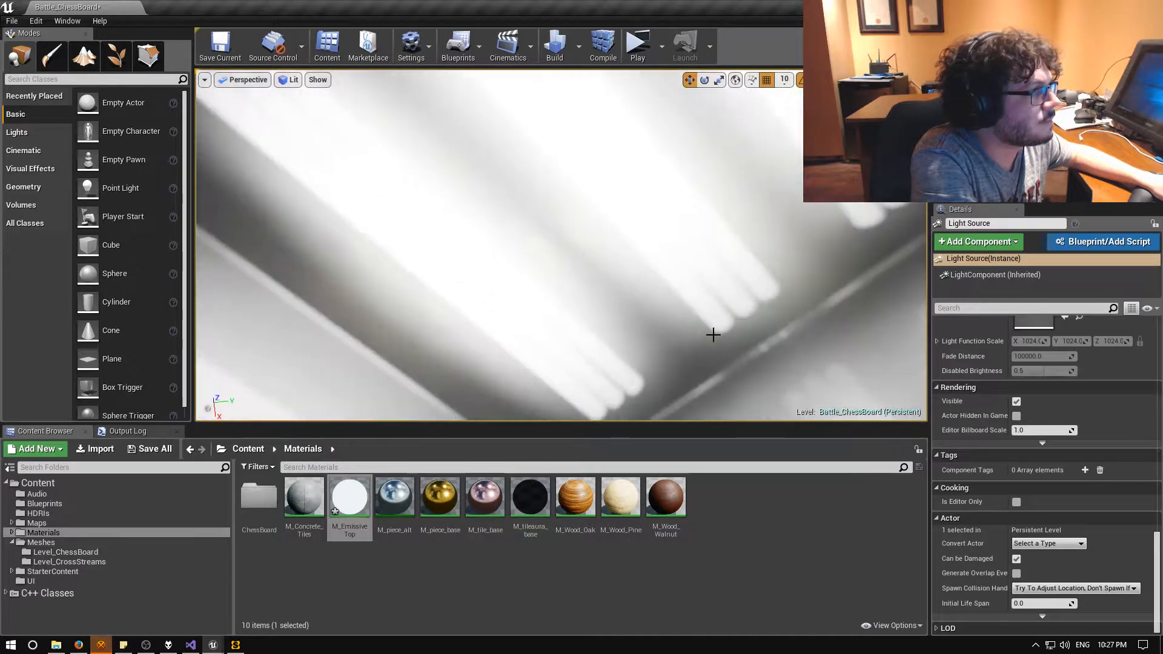
{"action": "left_click", "coordinate": [683, 314]}
{"action": "scroll", "coordinate": [1104, 395], "scroll_direction": "down", "scroll_amount": 5}
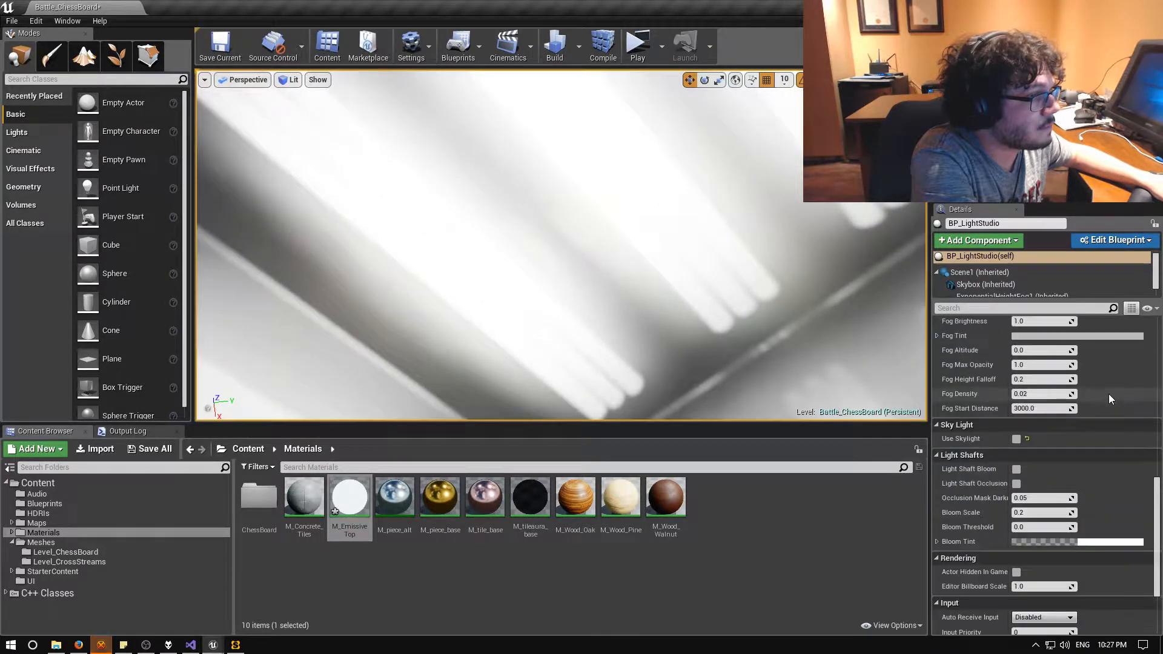
{"action": "scroll", "coordinate": [1099, 398], "scroll_direction": "up", "scroll_amount": 3}
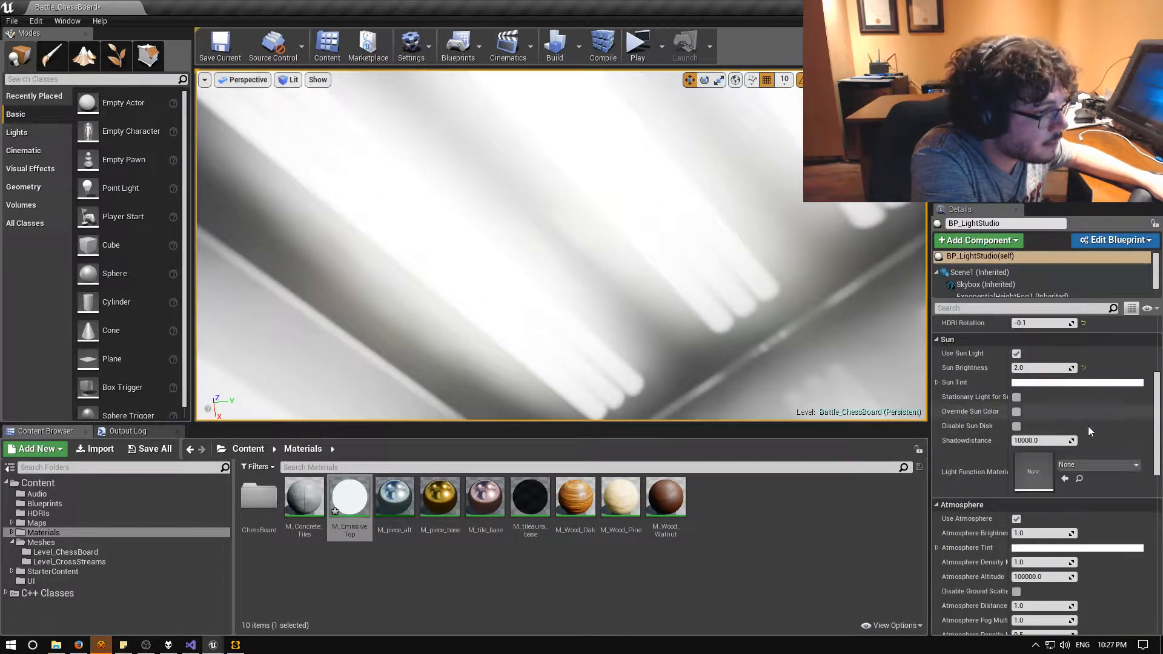
{"action": "left_click", "coordinate": [1017, 519]}
{"action": "left_click", "coordinate": [1017, 353]}
{"action": "scroll", "coordinate": [1019, 363], "scroll_direction": "up", "scroll_amount": 2}
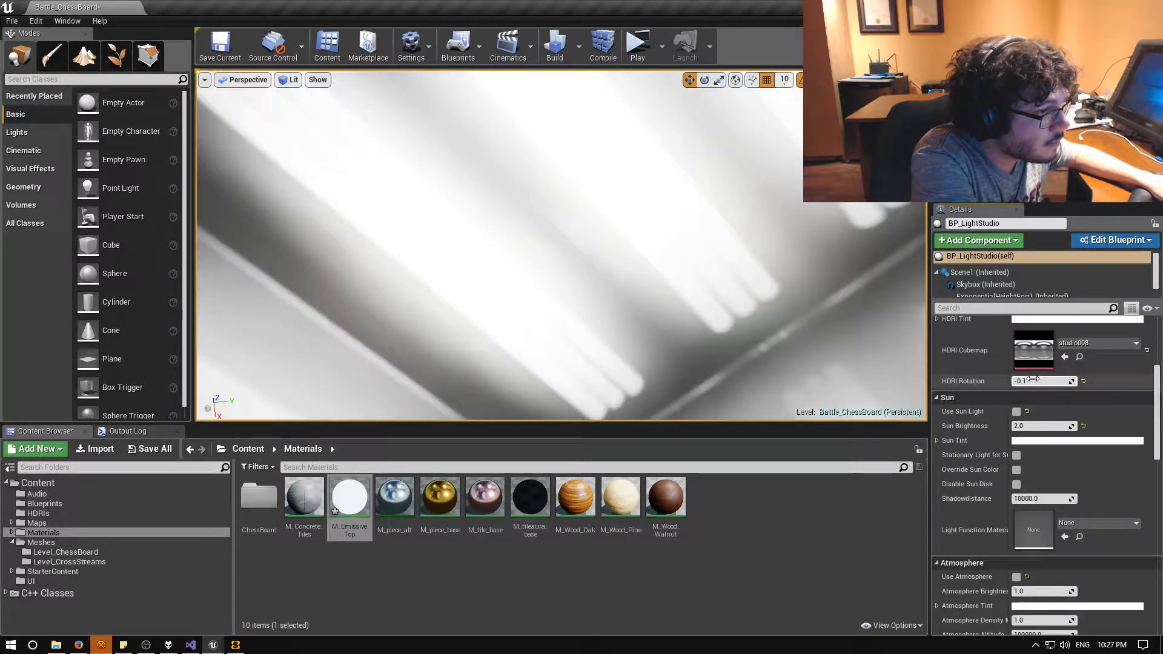
{"action": "left_click", "coordinate": [1016, 353]}
{"action": "scroll", "coordinate": [1022, 372], "scroll_direction": "up", "scroll_amount": 3}
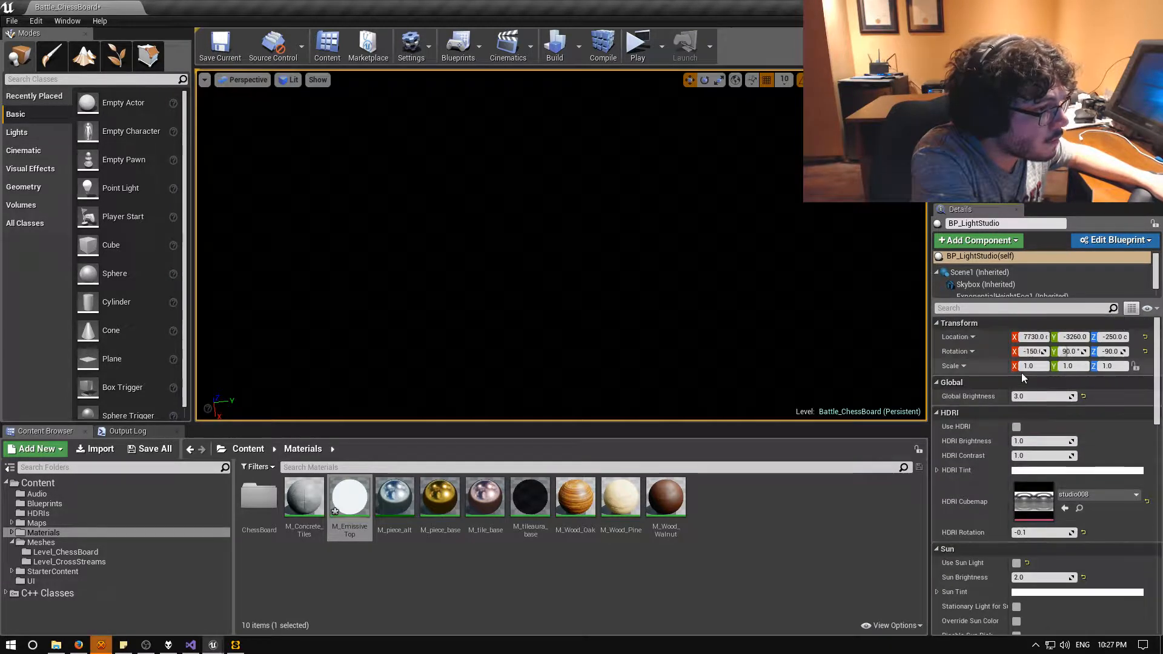
Set the lighting quality to Production and start building the level's lighting.
{"action": "key", "text": "w"}
{"action": "right_click_drag", "start_coordinate": [561, 245], "coordinate": [485, 193]}
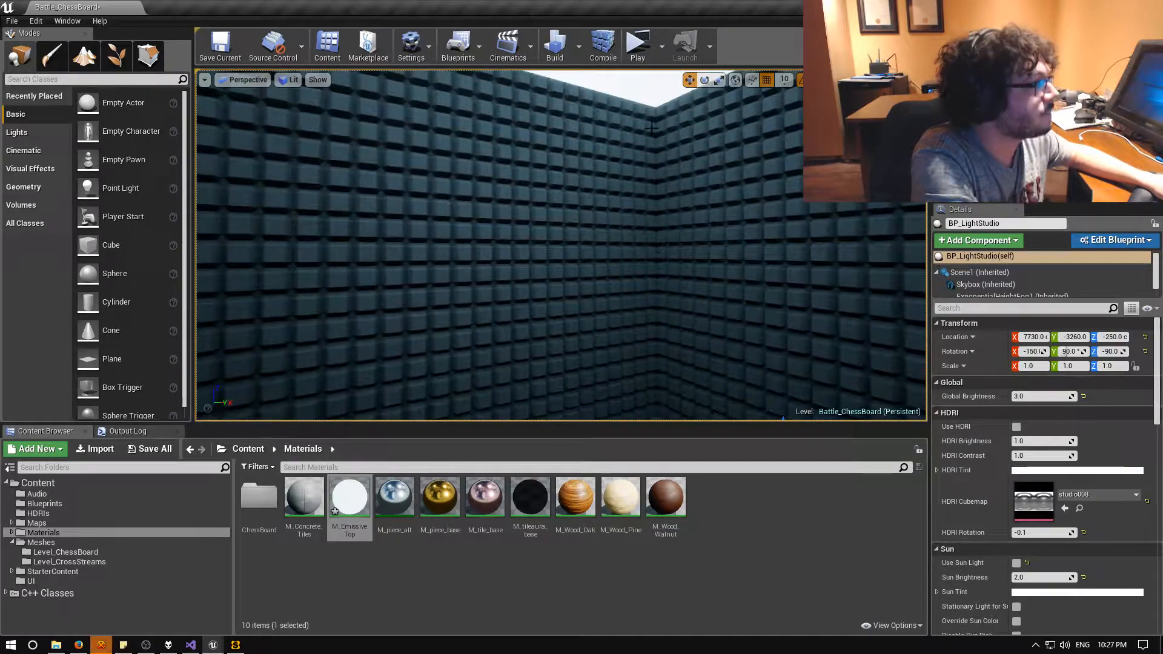
{"action": "left_click", "coordinate": [579, 45]}
{"action": "mouse_move", "coordinate": [644, 95]}
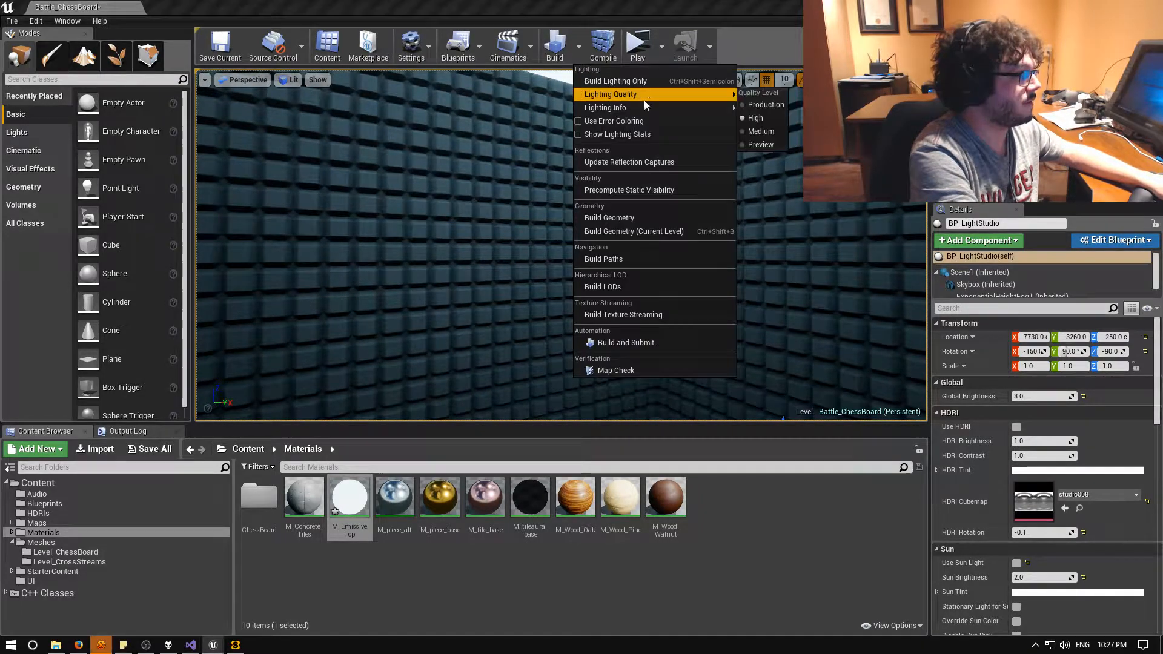
{"action": "left_click", "coordinate": [756, 106]}
{"action": "left_click", "coordinate": [555, 47]}
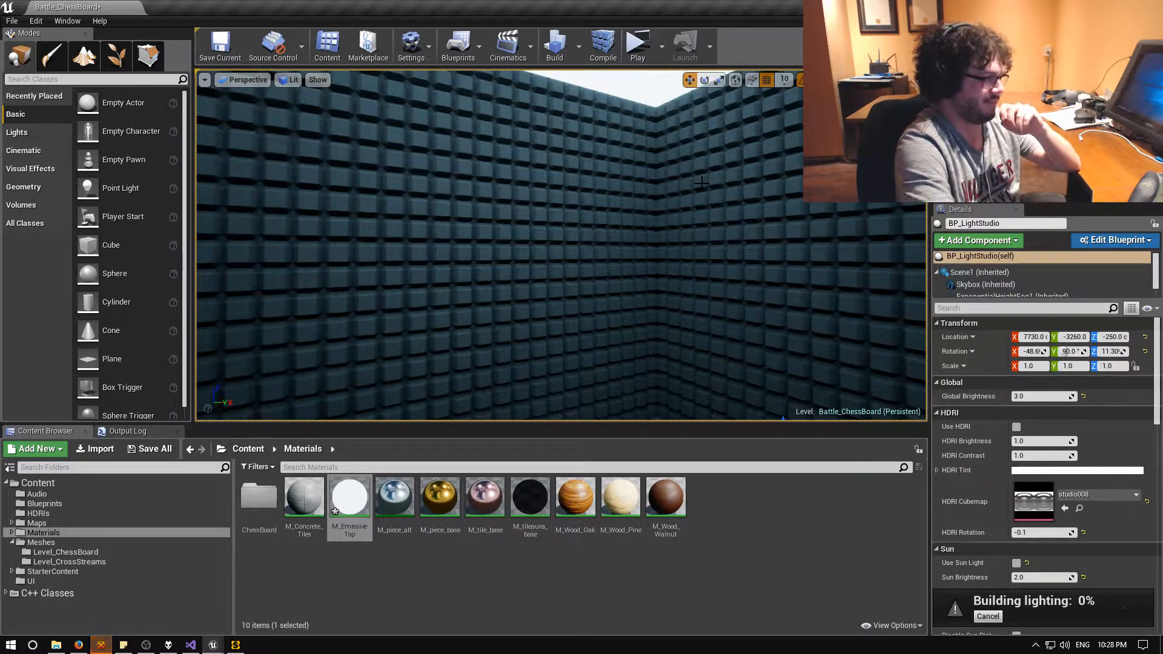
Inspect the chessboard, the walls and the white emissive ceiling during the lighting build.
{"action": "right_click_drag", "start_coordinate": [702, 183], "coordinate": [436, 294]}
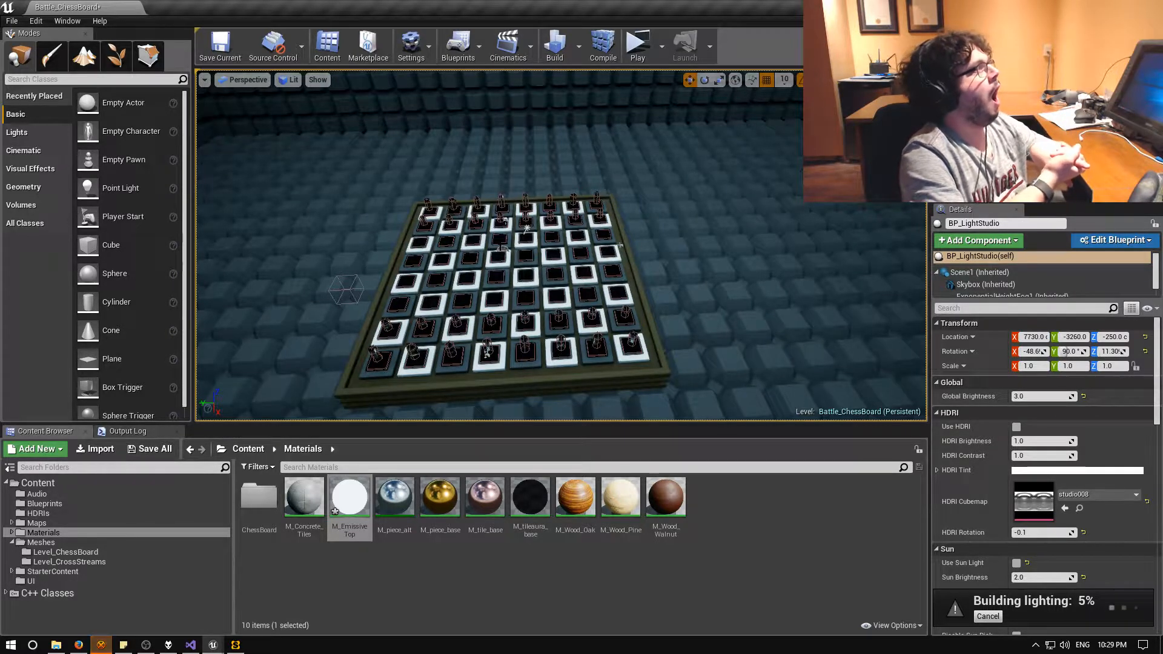
{"action": "right_click_drag", "start_coordinate": [561, 255], "coordinate": [575, 294]}
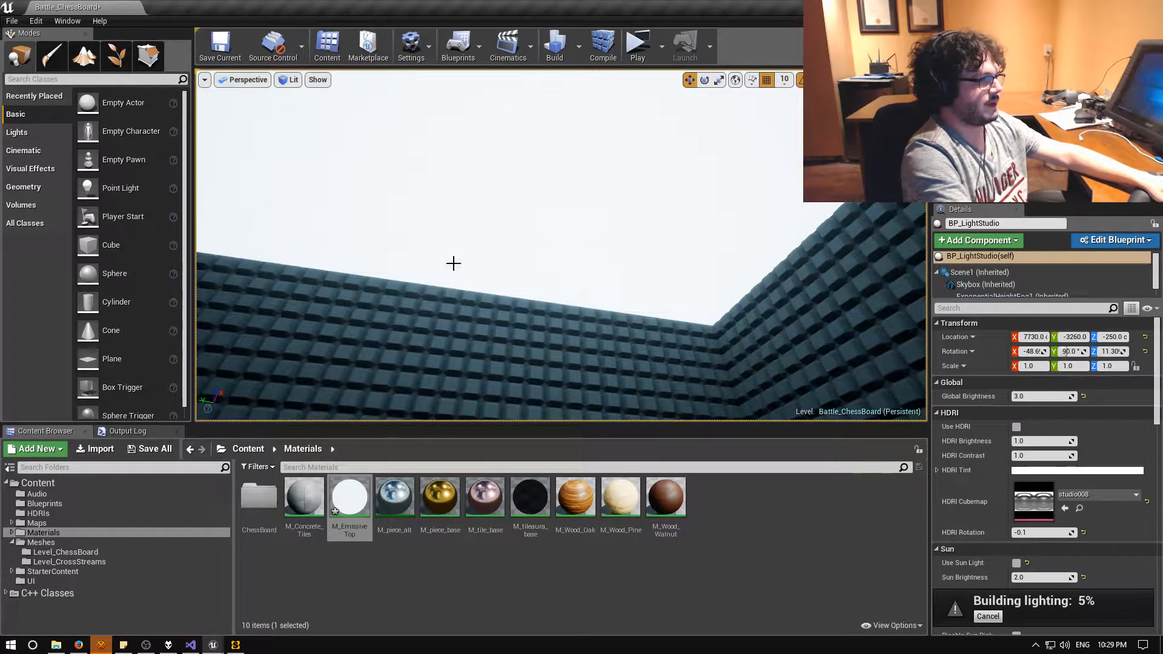
{"action": "right_click_drag", "start_coordinate": [453, 263], "coordinate": [581, 333]}
{"action": "key", "text": "w"}
{"action": "key", "text": "w"}
{"action": "key", "text": "s"}
{"action": "key", "text": "d"}
Check the light settings of the SkyLight, Light Source and BP_LightStudio, including Affects World.
{"action": "left_click", "coordinate": [593, 234]}
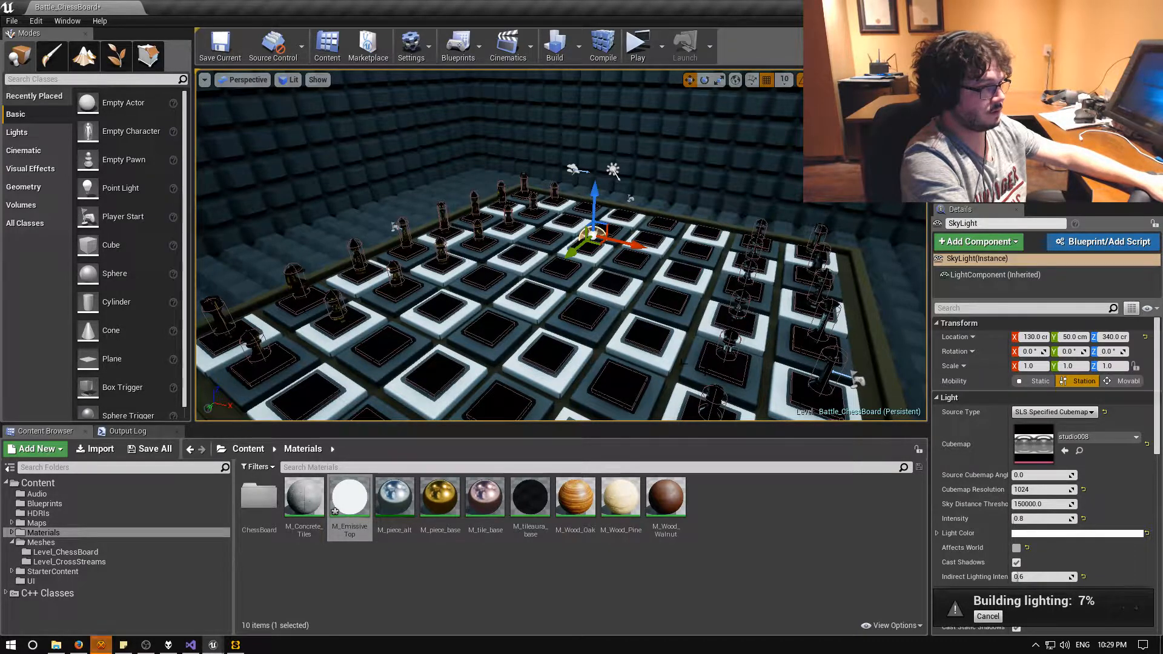
{"action": "scroll", "coordinate": [964, 438], "scroll_direction": "down", "scroll_amount": 3}
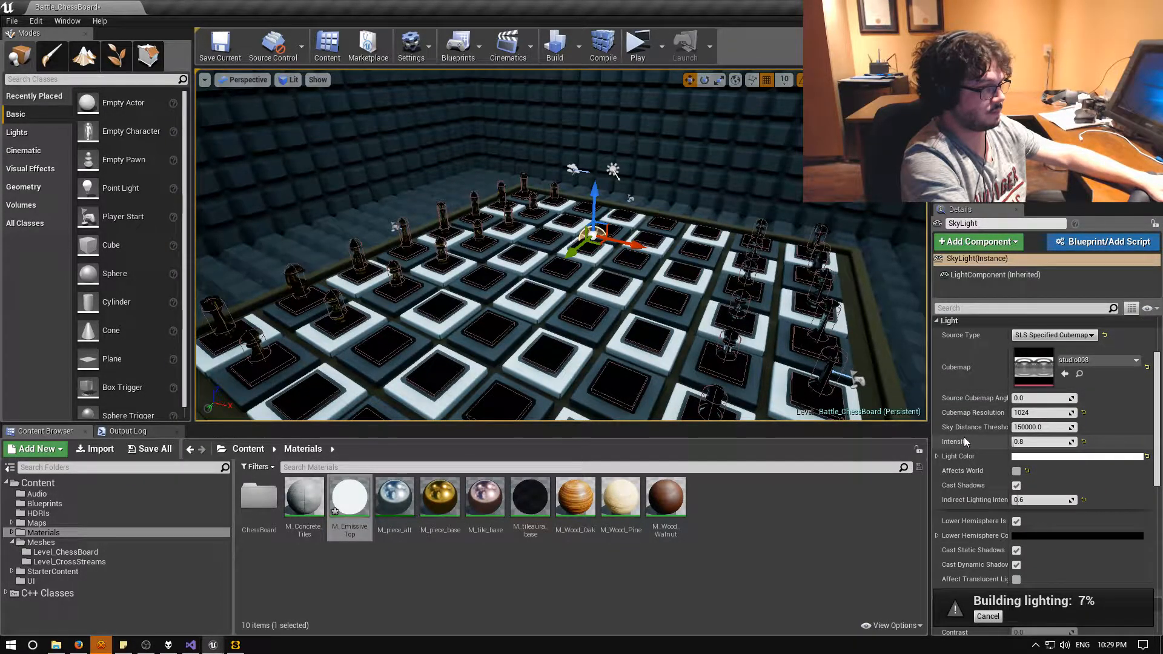
{"action": "scroll", "coordinate": [963, 437], "scroll_direction": "up", "scroll_amount": 3}
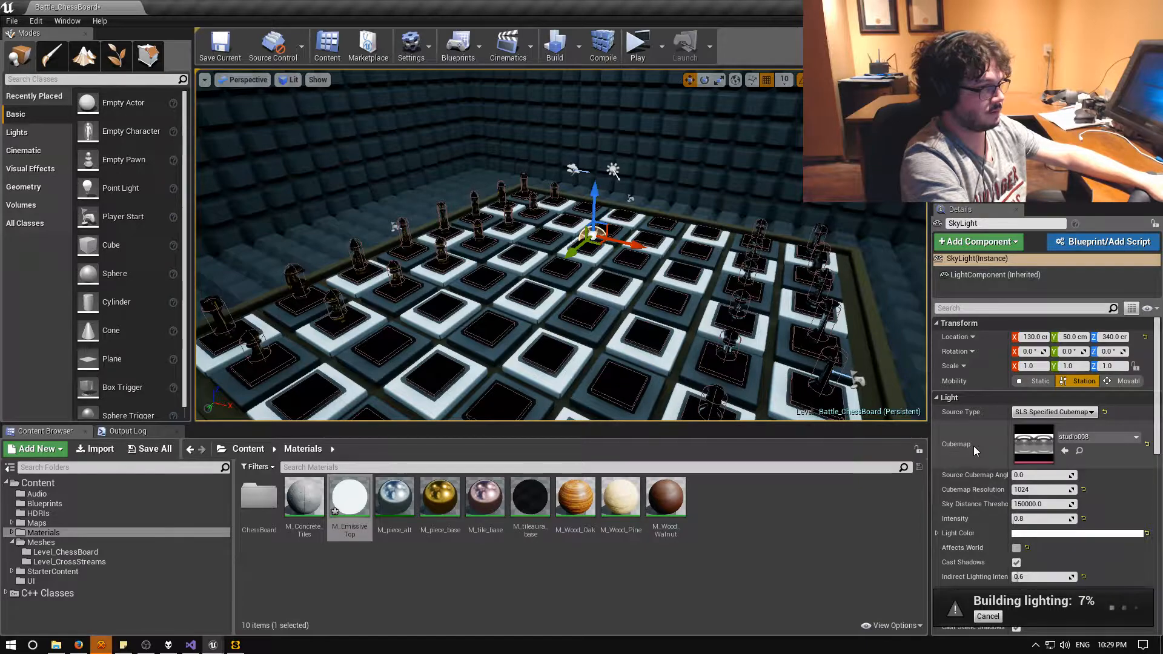
{"action": "scroll", "coordinate": [979, 471], "scroll_direction": "down", "scroll_amount": 1}
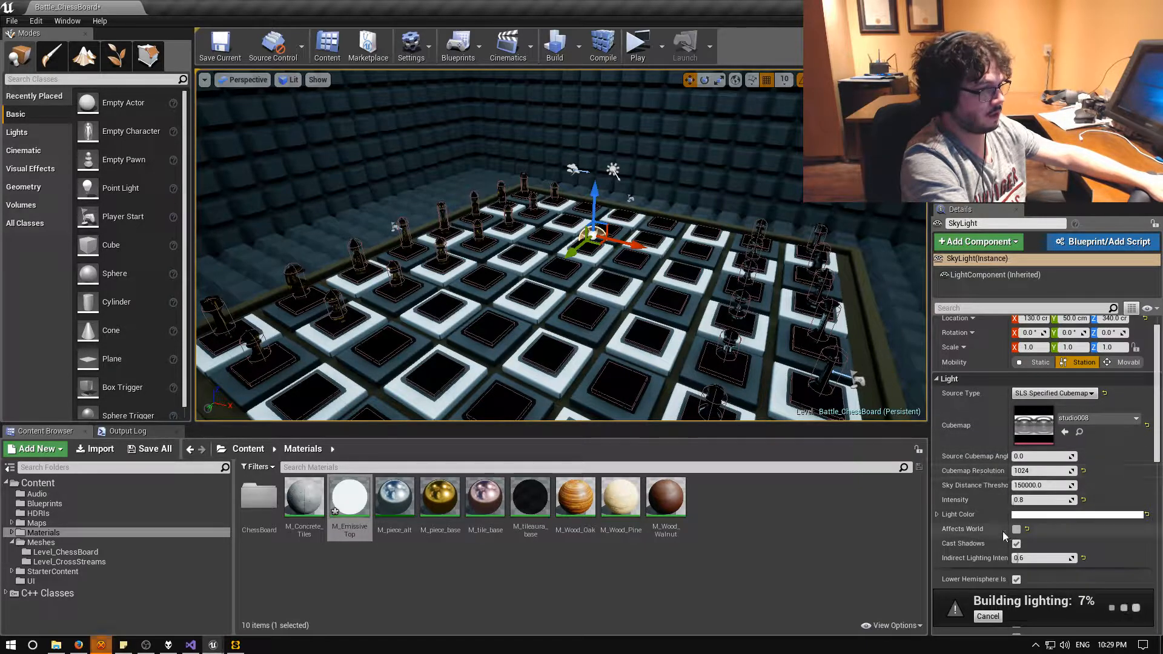
{"action": "right_click_drag", "start_coordinate": [758, 328], "coordinate": [739, 334]}
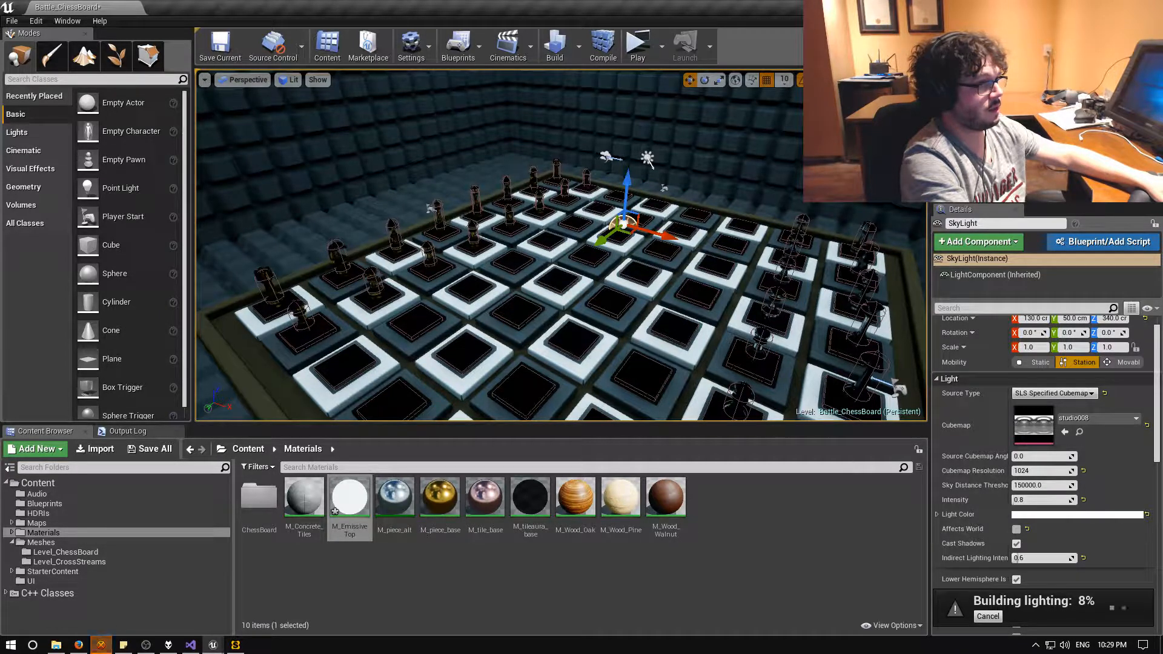
{"action": "left_click", "coordinate": [648, 159]}
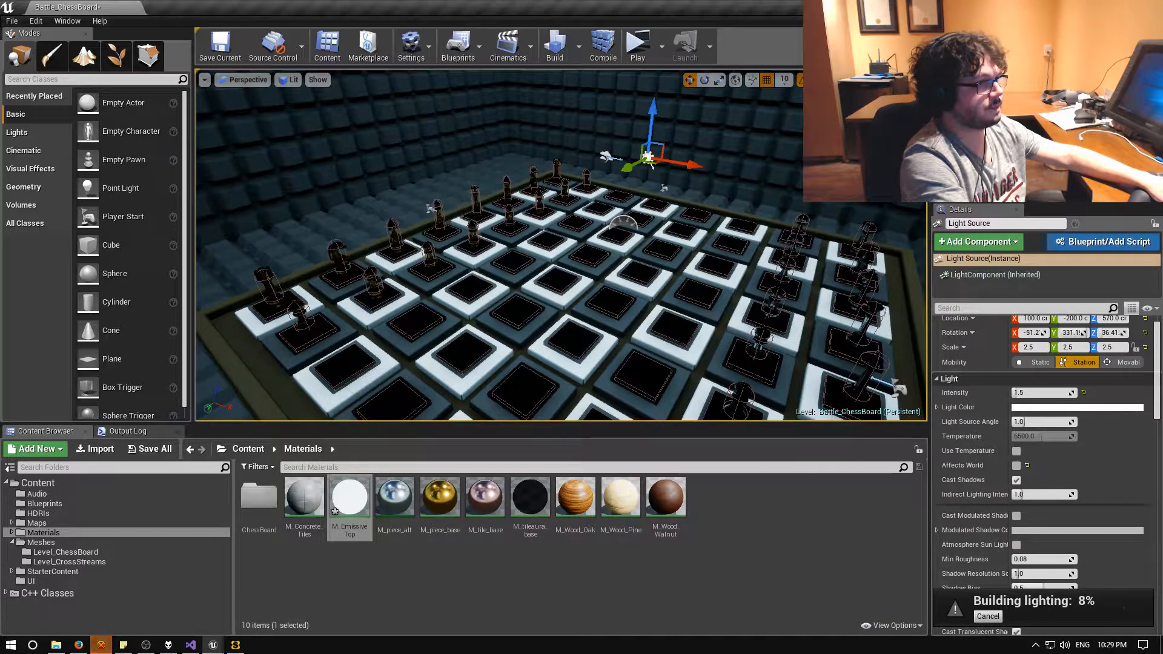
{"action": "left_click", "coordinate": [993, 136]}
Check the lighting build's progress in Swarm Agent, then return to the Unreal Editor.
{"action": "mouse_move", "coordinate": [563, 242]}
{"action": "right_mouse_down"}
{"action": "mouse_move", "coordinate": [624, 273]}
{"action": "mouse_move", "coordinate": [533, 249]}
{"action": "mouse_move", "coordinate": [521, 175]}
{"action": "mouse_move", "coordinate": [545, 103]}
{"action": "mouse_move", "coordinate": [642, 182]}
{"action": "mouse_move", "coordinate": [645, 203]}
{"action": "mouse_move", "coordinate": [581, 254]}
{"action": "mouse_move", "coordinate": [497, 261]}
{"action": "mouse_move", "coordinate": [473, 303]}
{"action": "mouse_move", "coordinate": [563, 205]}
{"action": "mouse_move", "coordinate": [581, 327]}
{"action": "mouse_move", "coordinate": [564, 315]}
{"action": "mouse_move", "coordinate": [612, 296]}
{"action": "mouse_move", "coordinate": [578, 278]}
{"action": "mouse_move", "coordinate": [509, 284]}
{"action": "mouse_move", "coordinate": [479, 266]}
{"action": "mouse_move", "coordinate": [496, 297]}
{"action": "mouse_move", "coordinate": [546, 267]}
{"action": "mouse_move", "coordinate": [509, 309]}
{"action": "mouse_move", "coordinate": [557, 296]}
{"action": "mouse_move", "coordinate": [515, 236]}
{"action": "mouse_move", "coordinate": [576, 242]}
{"action": "mouse_move", "coordinate": [545, 249]}
{"action": "mouse_move", "coordinate": [563, 245]}
{"action": "right_mouse_up"}
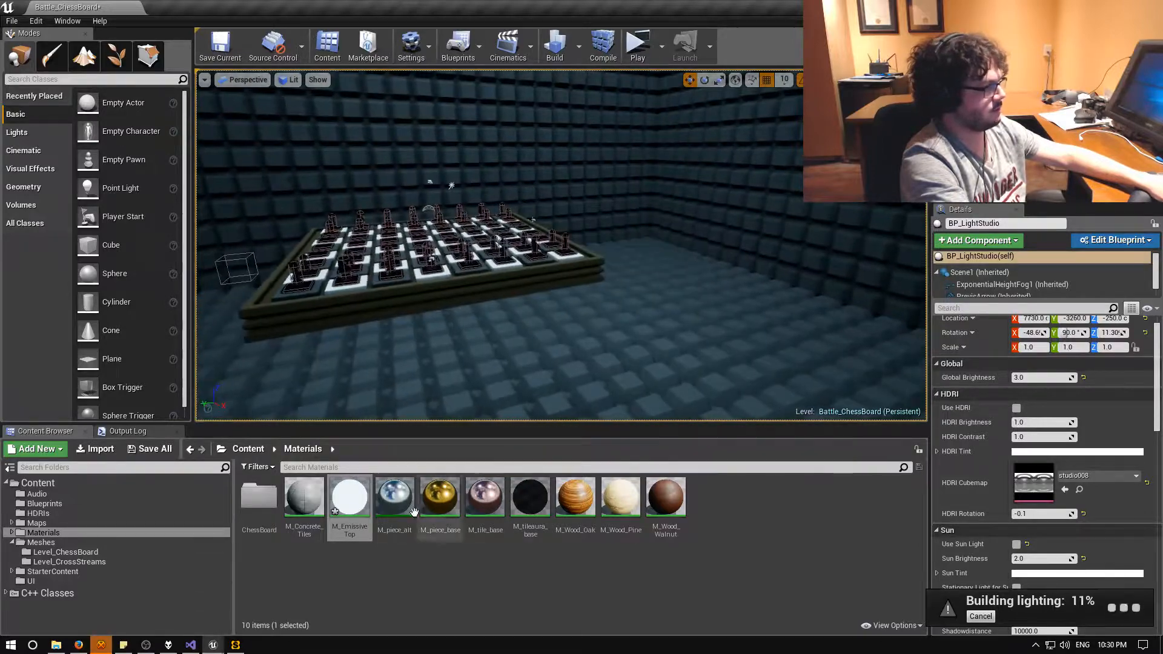
{"action": "left_click", "coordinate": [236, 645]}
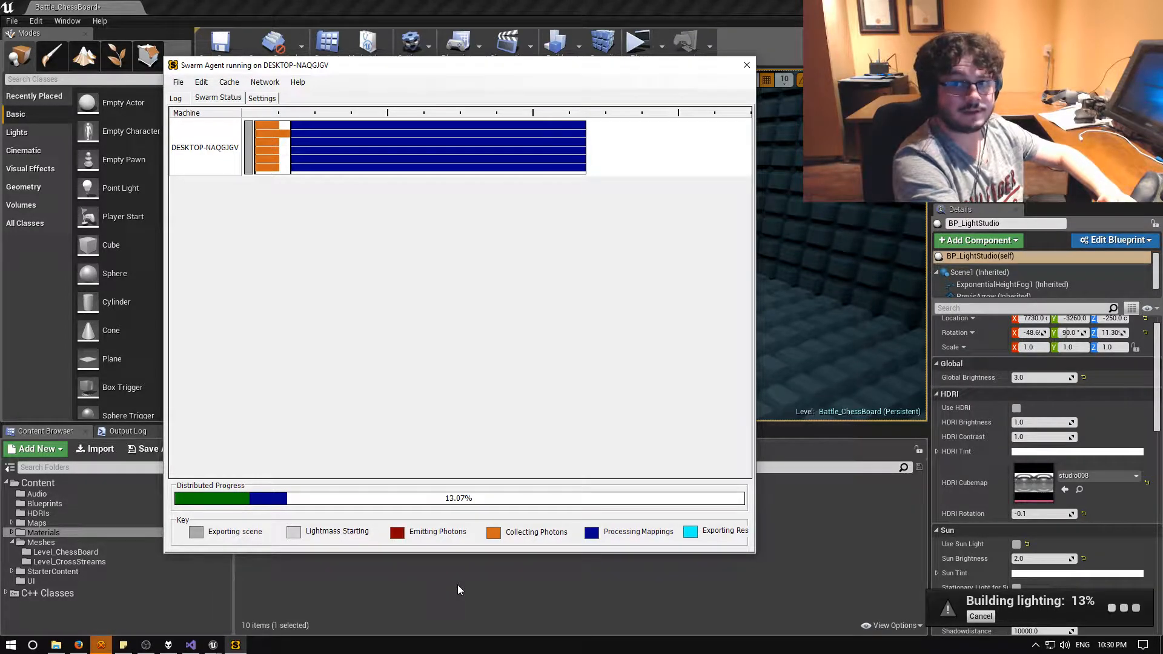
{"action": "left_click", "coordinate": [784, 42]}
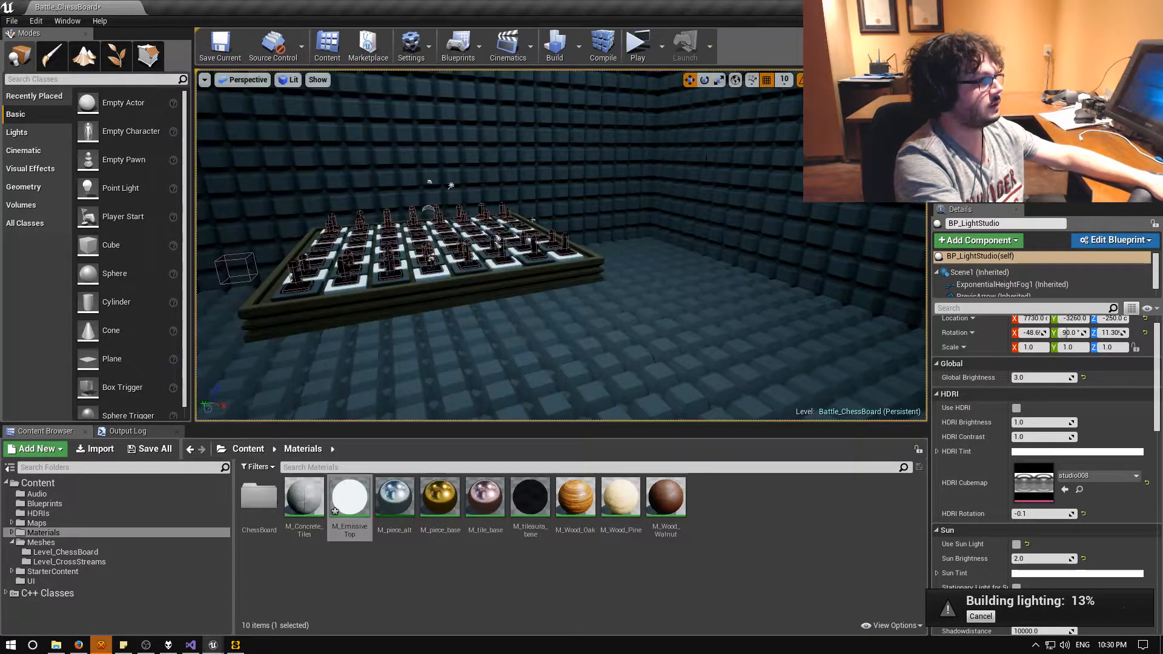
Examine the chessboard, the wall corners and the ceiling cube from inside and outside the walled room.
{"action": "right_click_drag", "start_coordinate": [705, 157], "coordinate": [524, 194]}
{"action": "key", "text": "w"}
{"action": "key", "text": "s"}
{"action": "key", "text": "d"}
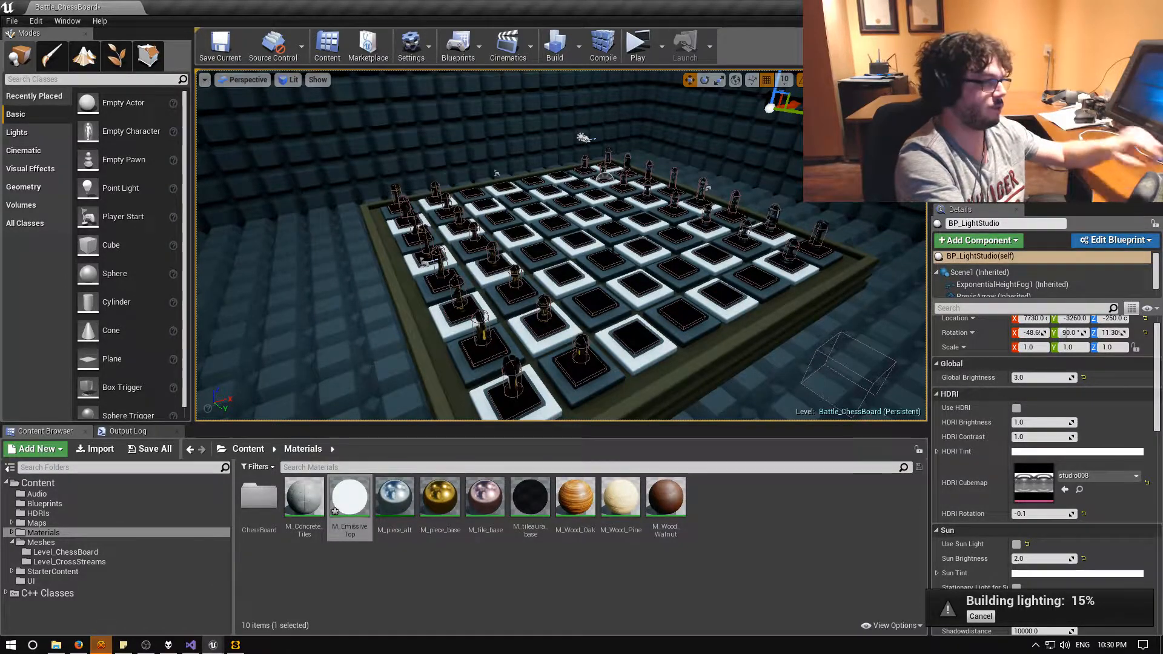
{"action": "right_click_drag", "start_coordinate": [561, 243], "coordinate": [915, 230]}
{"action": "key", "text": "w"}
{"action": "key", "text": "w"}
{"action": "key", "text": "w"}
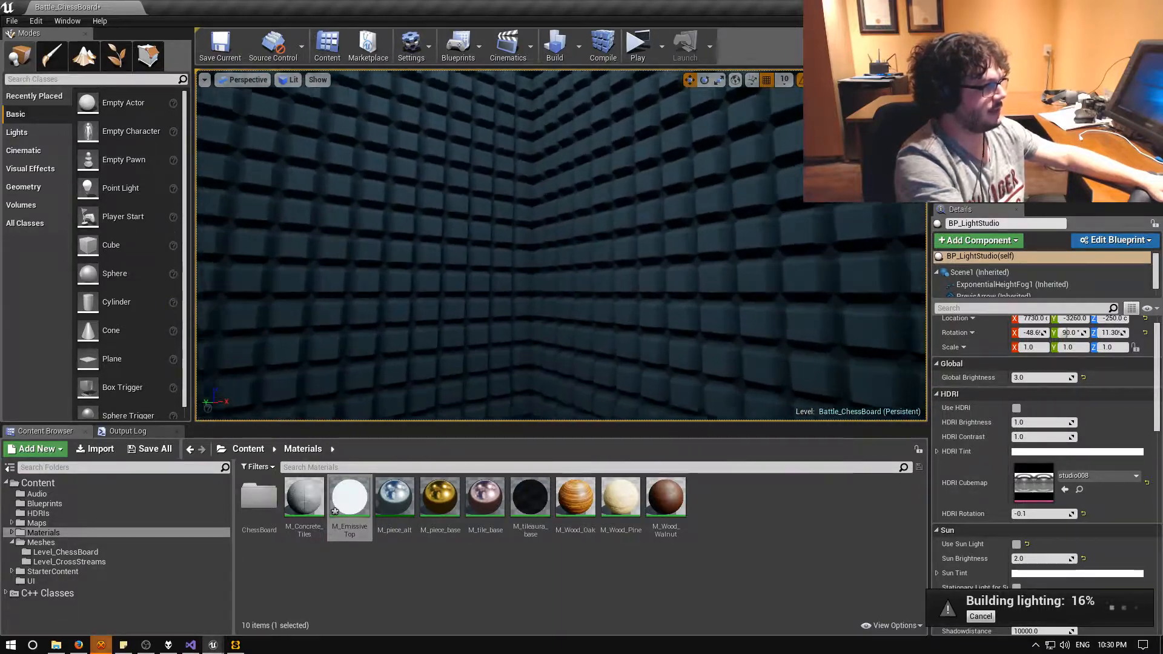
{"action": "key", "text": "w"}
{"action": "mouse_move", "coordinate": [561, 245]}
{"action": "right_mouse_down"}
{"action": "mouse_move", "coordinate": [542, 248]}
{"action": "mouse_move", "coordinate": [555, 266]}
{"action": "mouse_move", "coordinate": [554, 251]}
{"action": "mouse_move", "coordinate": [570, 248]}
{"action": "right_mouse_up"}
{"action": "key", "text": "s"}
{"action": "key", "text": "w"}
{"action": "key", "text": "w"}
{"action": "key", "text": "w"}
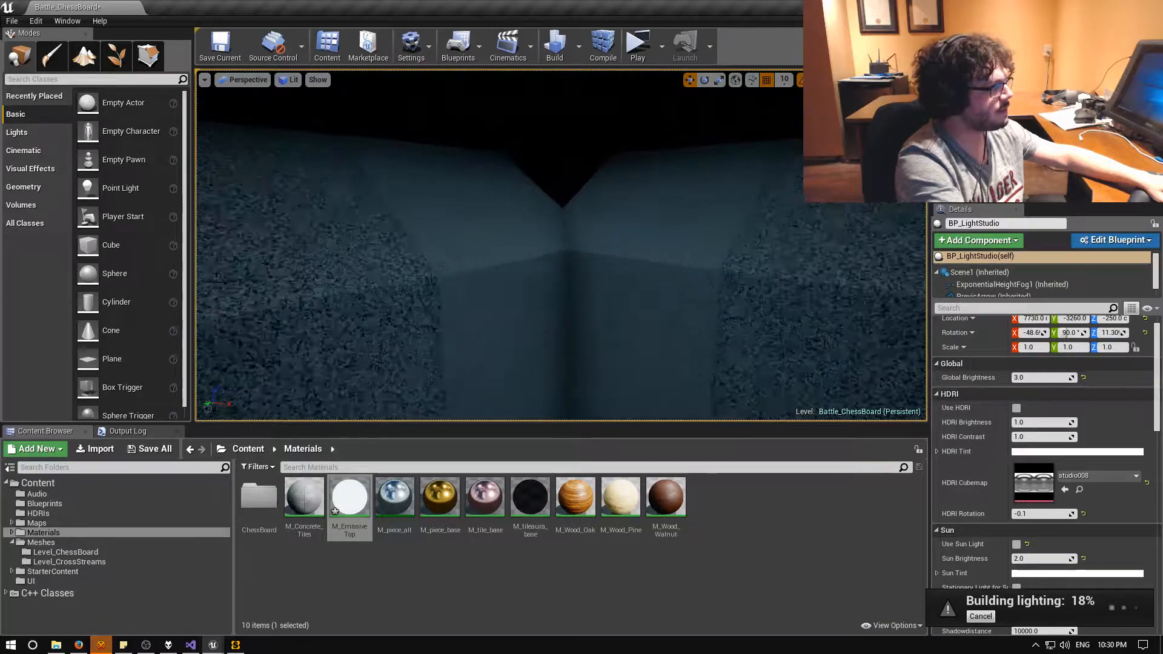
{"action": "key", "text": "s"}
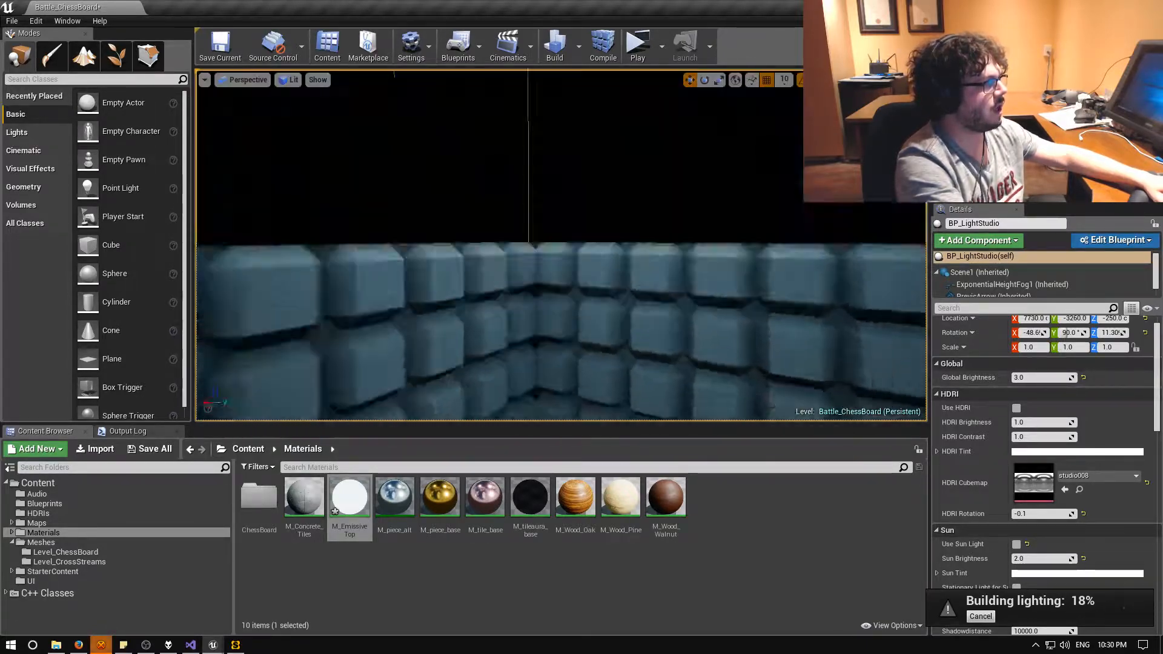
{"action": "right_click_drag", "start_coordinate": [561, 246], "coordinate": [376, 242]}
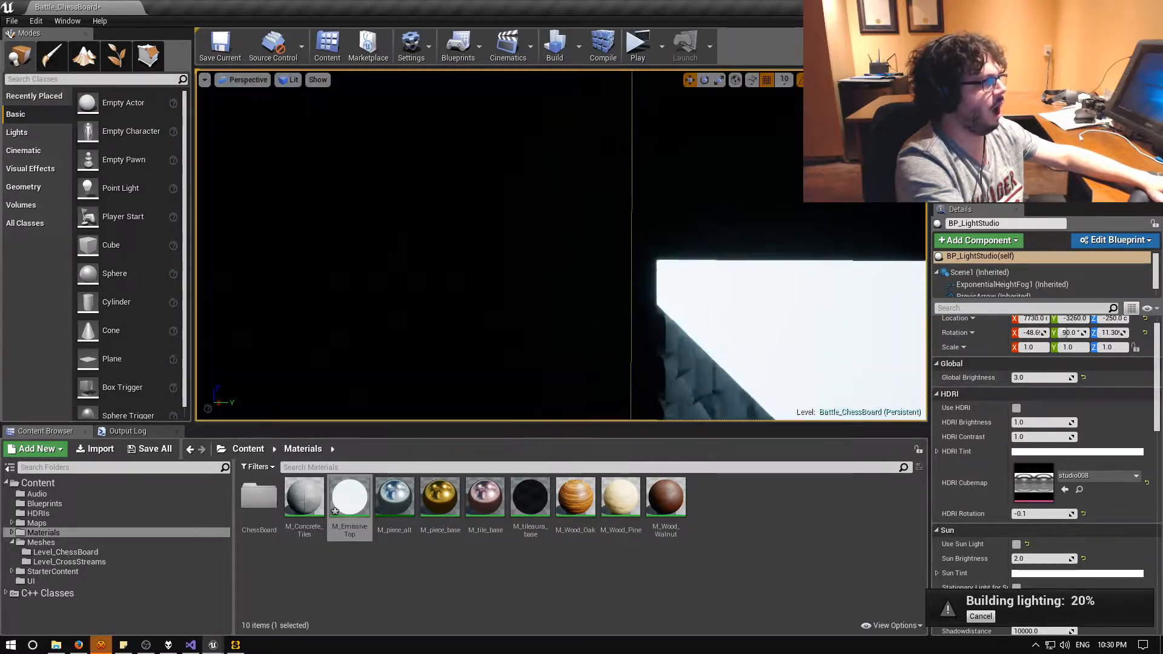
{"action": "right_click_drag", "start_coordinate": [561, 245], "coordinate": [666, 281]}
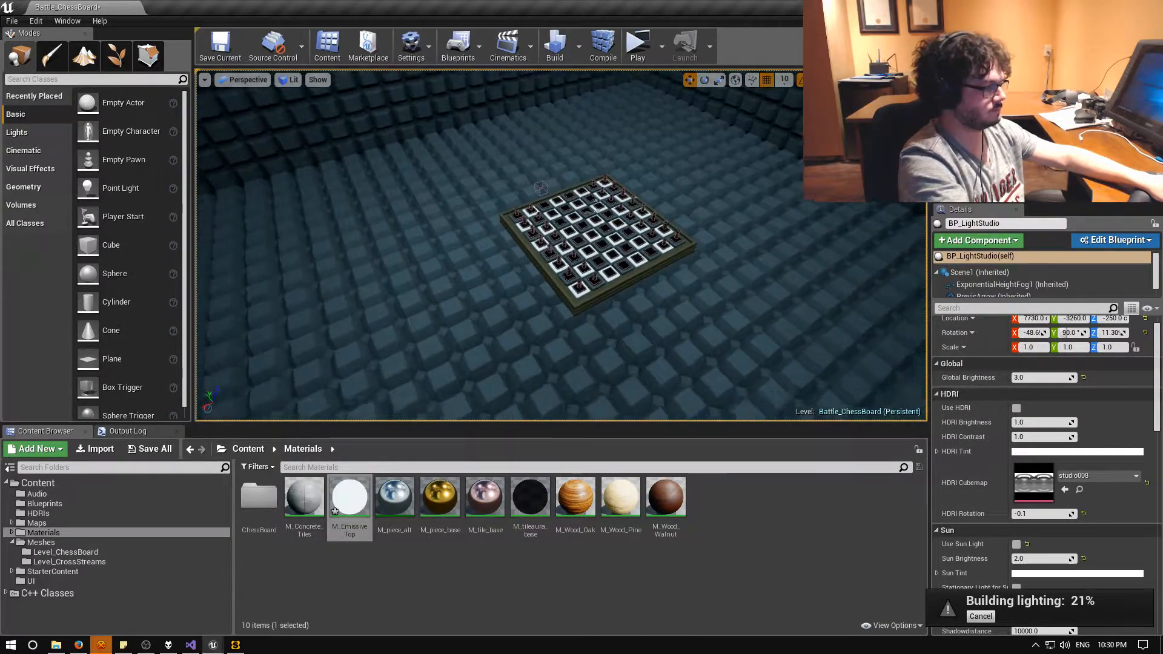
{"action": "key", "text": "w"}
{"action": "right_click_drag", "start_coordinate": [561, 245], "coordinate": [545, 273]}
{"action": "right_click_drag", "start_coordinate": [561, 246], "coordinate": [439, 273]}
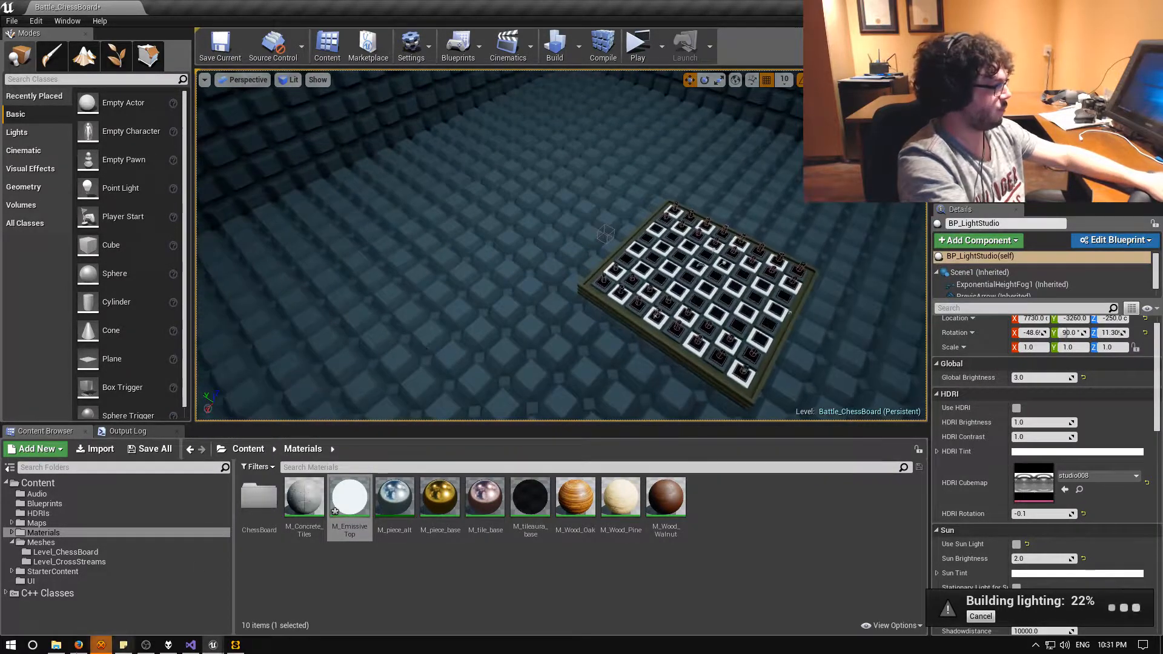
Switch to Firefox, open filterforge.com in a new tab and look over the Filter Forge homepage.
{"action": "left_click", "coordinate": [78, 645]}
{"action": "key", "text": "ctrl+t"}
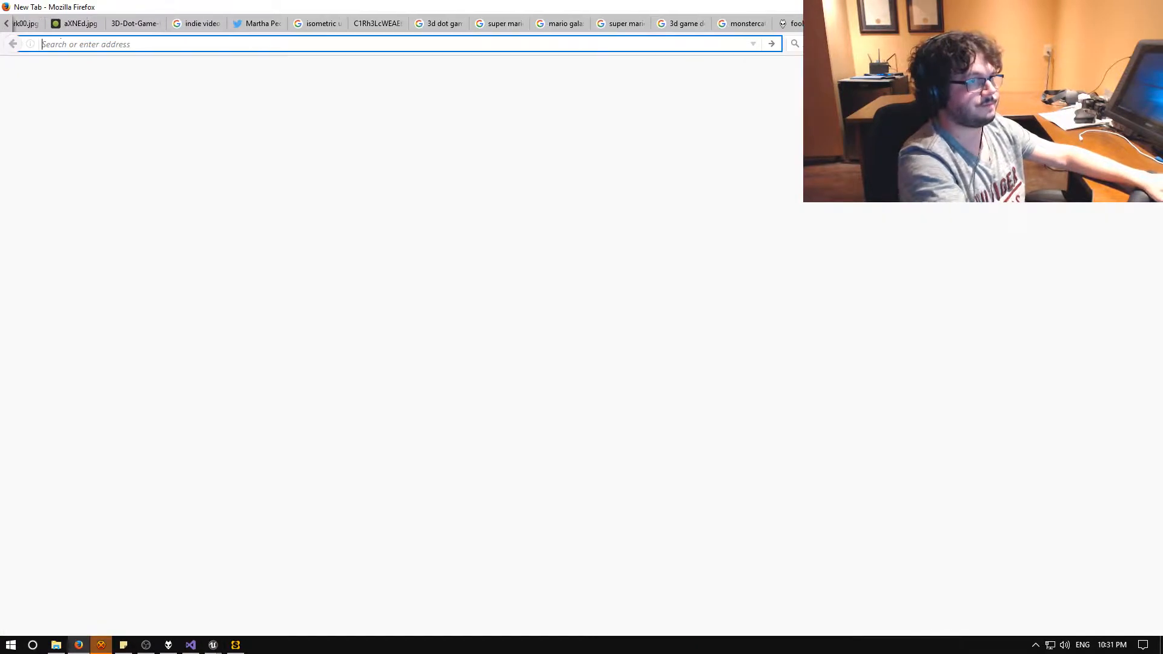
{"action": "type", "text": "filter"}
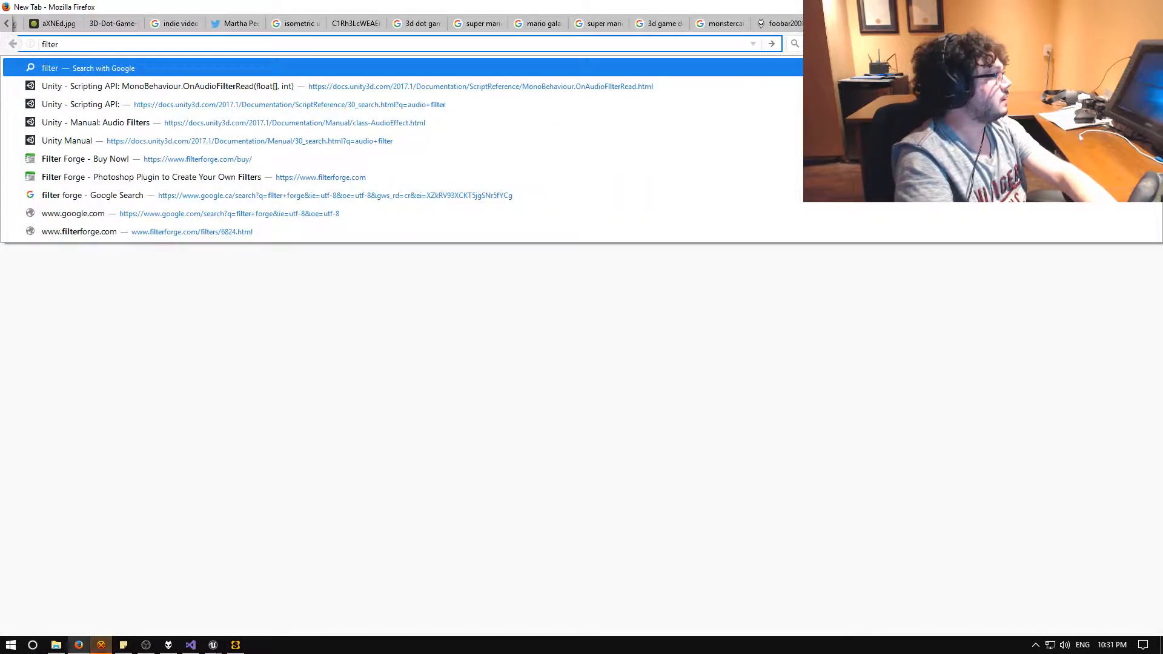
{"action": "type", "text": "forge.com"}
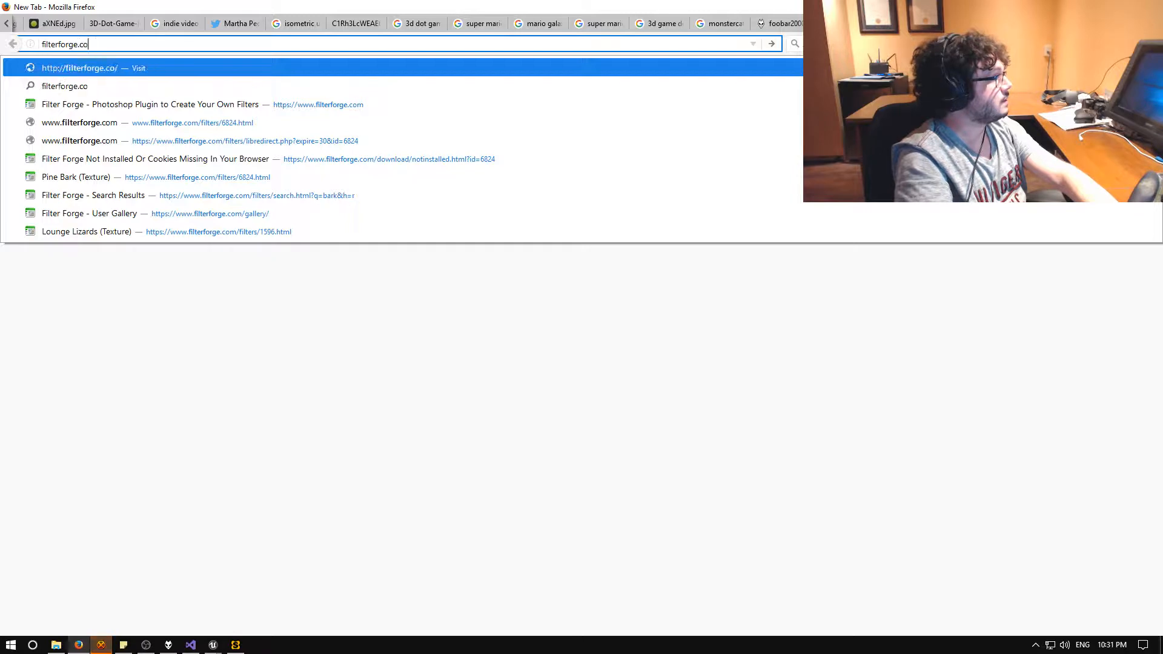
{"action": "key", "text": "Return"}
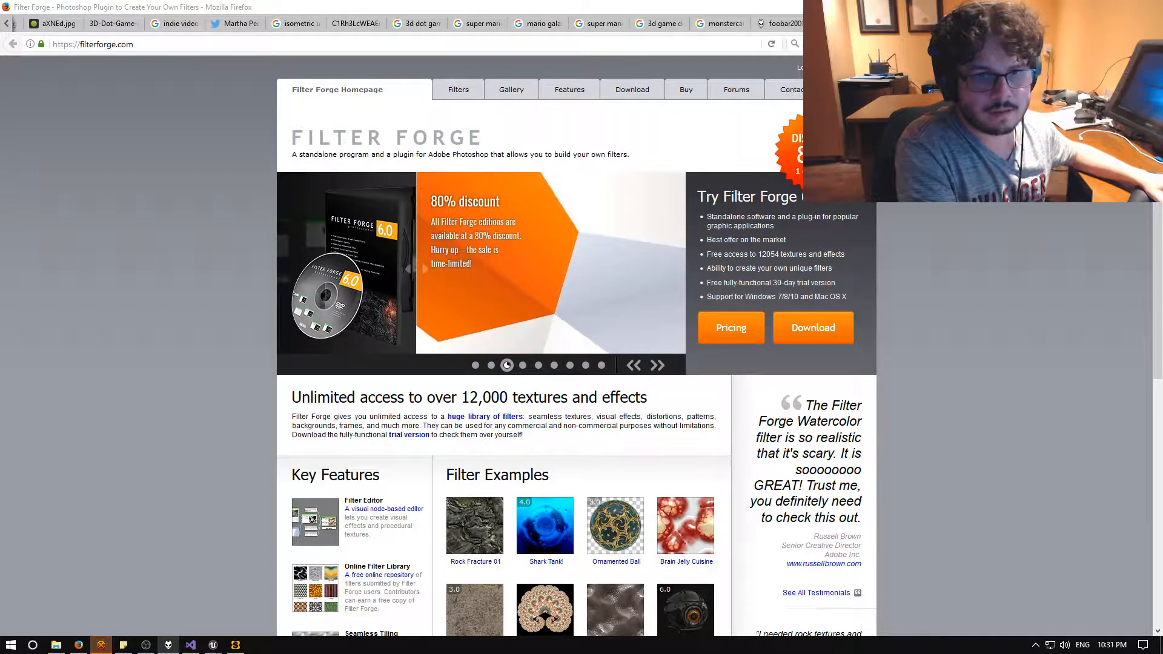
{"action": "scroll", "coordinate": [522, 126], "scroll_direction": "down", "scroll_amount": 7}
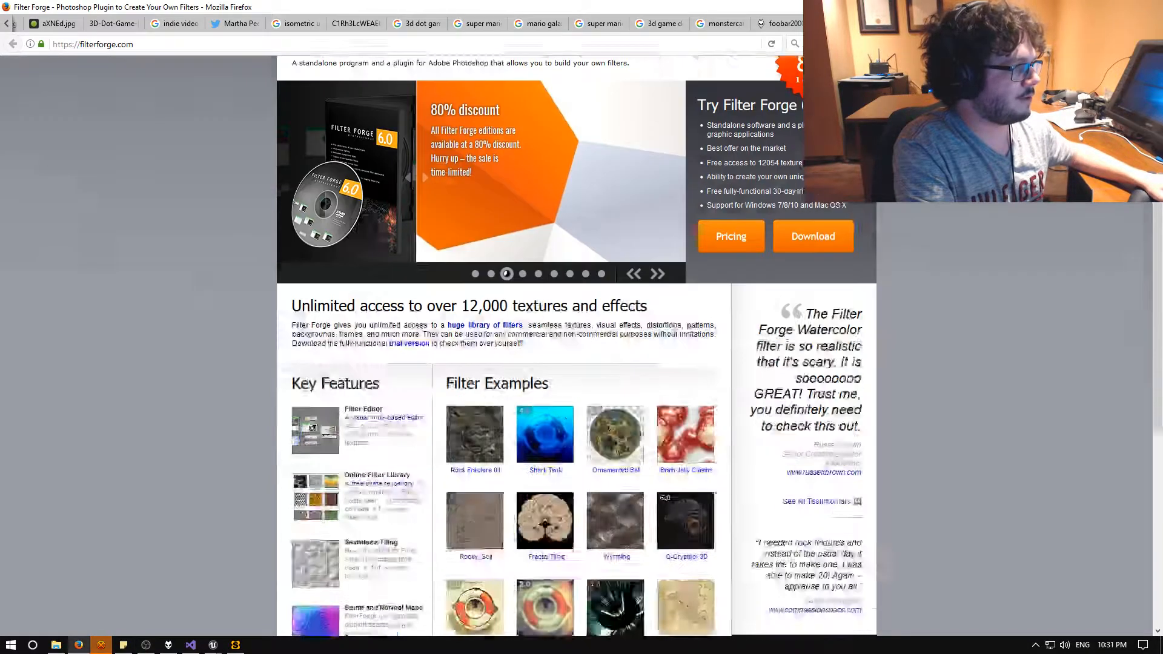
{"action": "scroll", "coordinate": [522, 125], "scroll_direction": "up", "scroll_amount": 7}
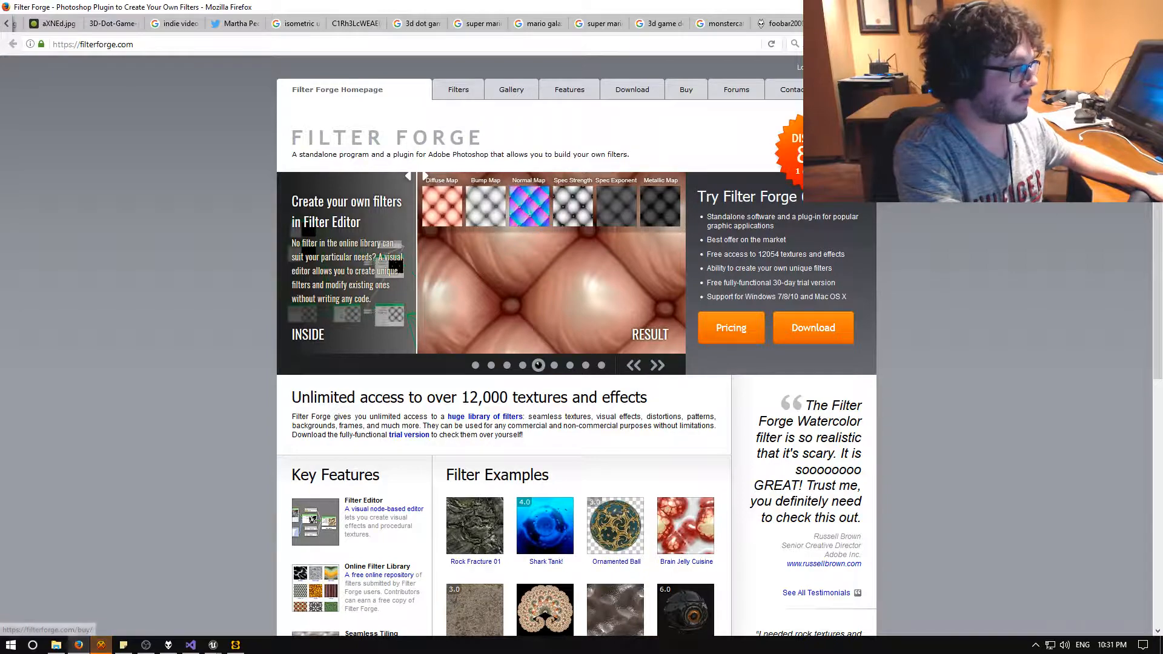
Open the Filter Library on the Filter Forge site and look through the featured filters.
{"action": "left_click", "coordinate": [482, 97]}
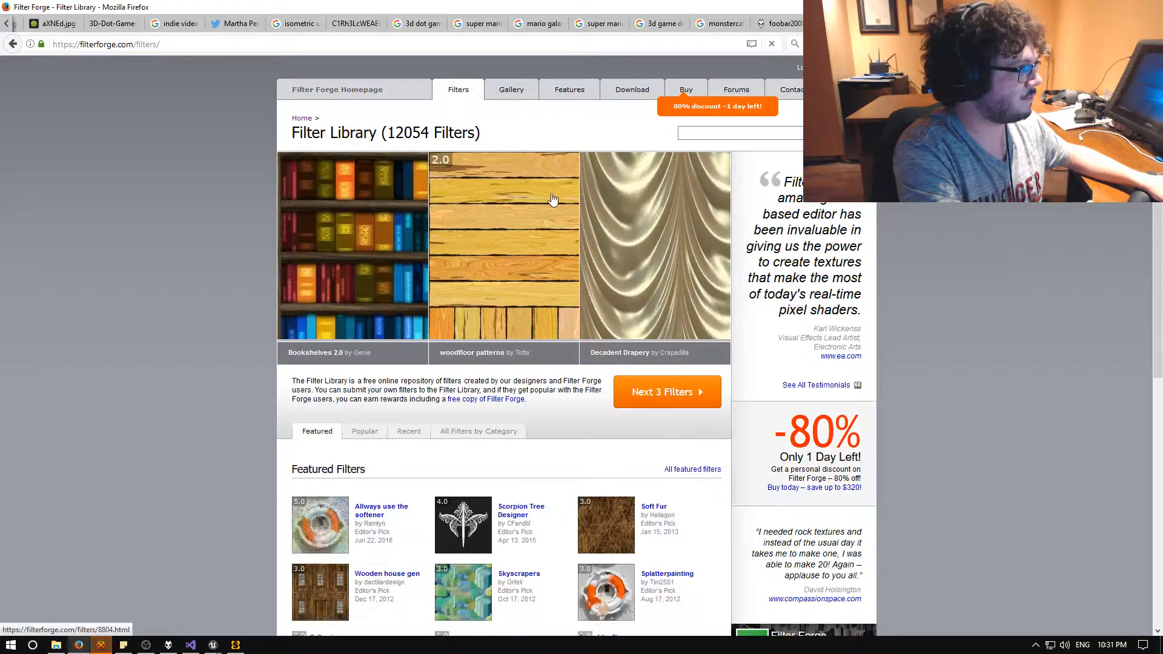
{"action": "scroll", "coordinate": [238, 196], "scroll_direction": "down", "scroll_amount": 4}
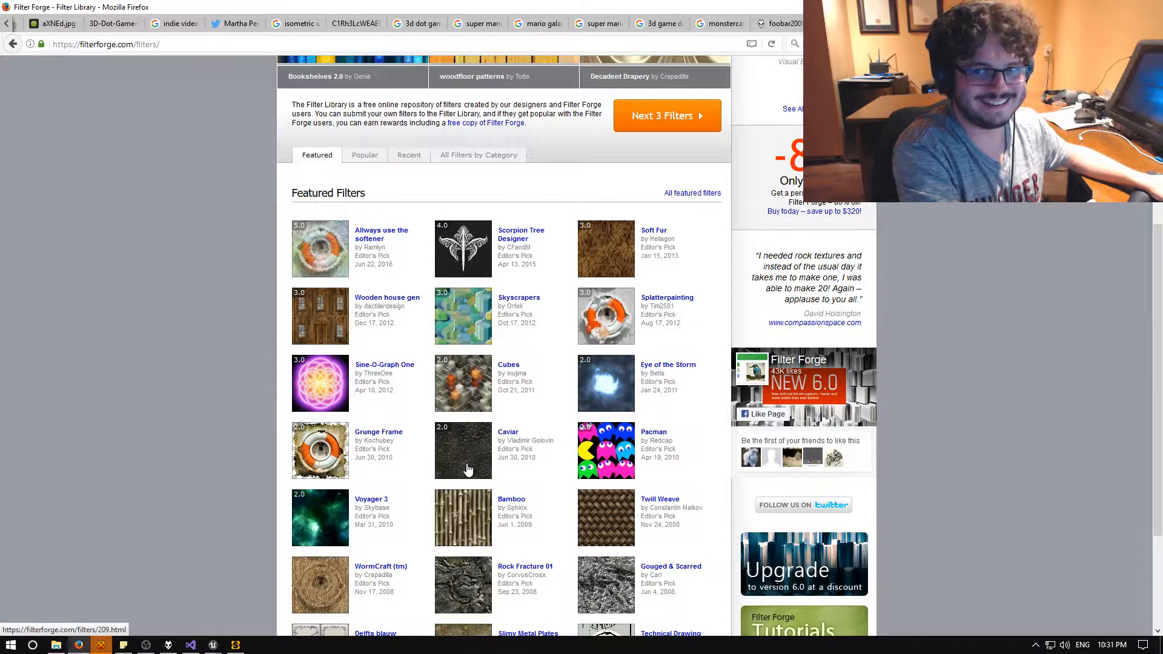
{"action": "scroll", "coordinate": [474, 465], "scroll_direction": "down", "scroll_amount": 3}
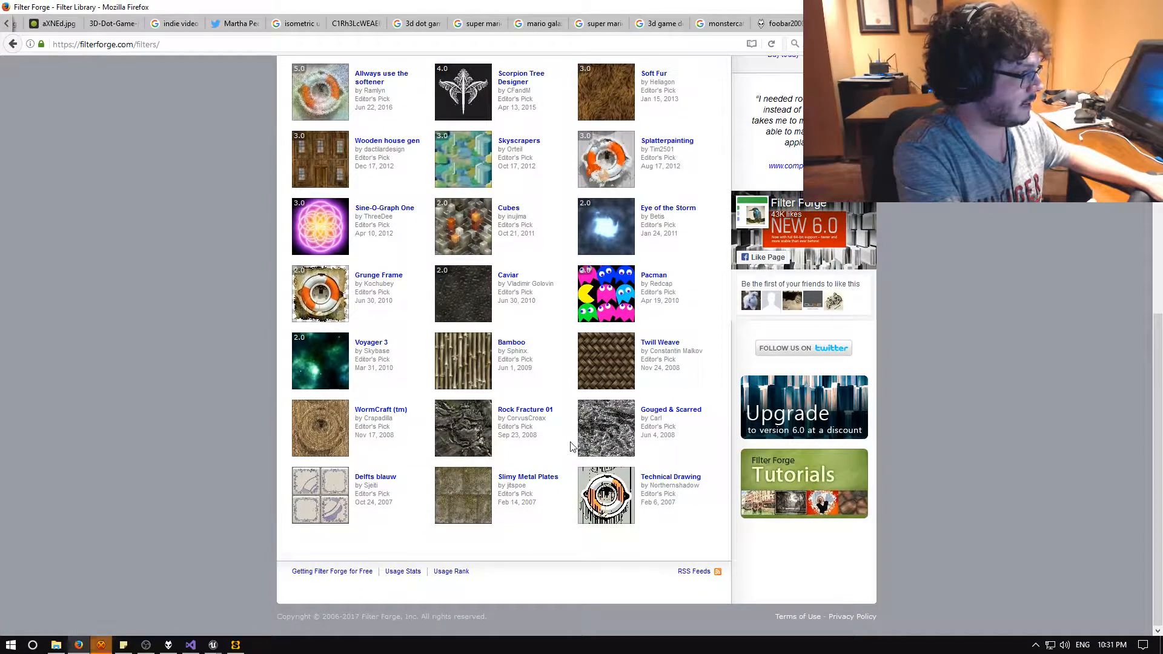
{"action": "scroll", "coordinate": [557, 452], "scroll_direction": "up", "scroll_amount": 8}
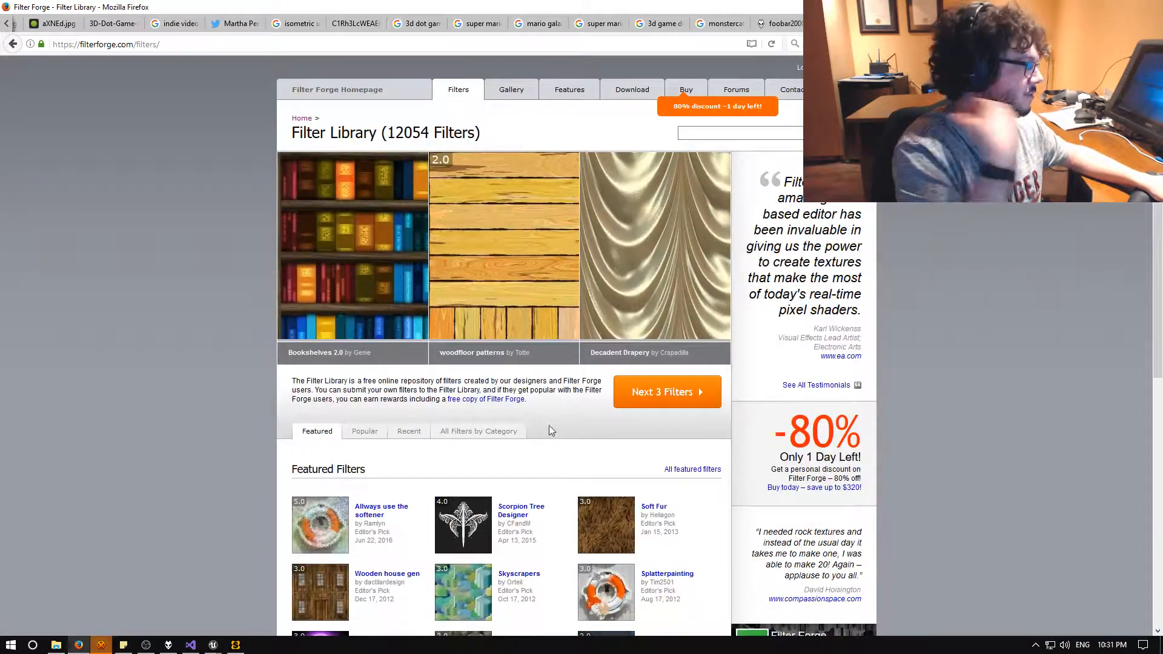
Search the Filter Library for "concrete" and look through the matching concrete textures.
{"action": "left_click", "coordinate": [698, 134]}
{"action": "type", "text": "con"}
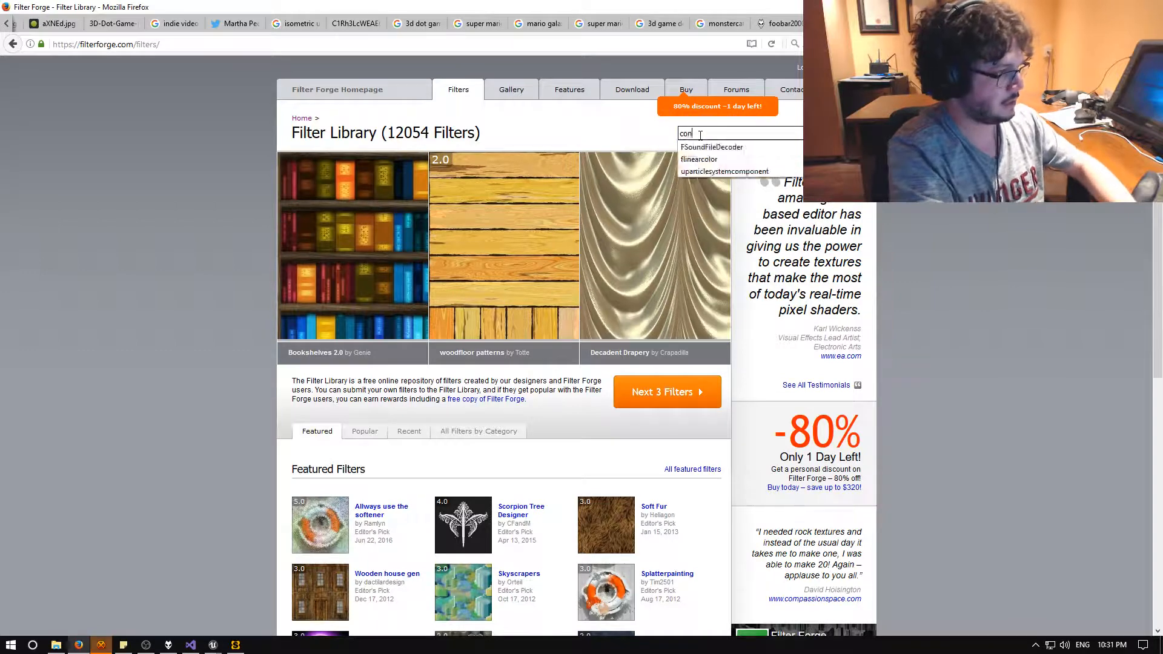
{"action": "type", "text": "drete"}
{"action": "key", "text": "Return"}
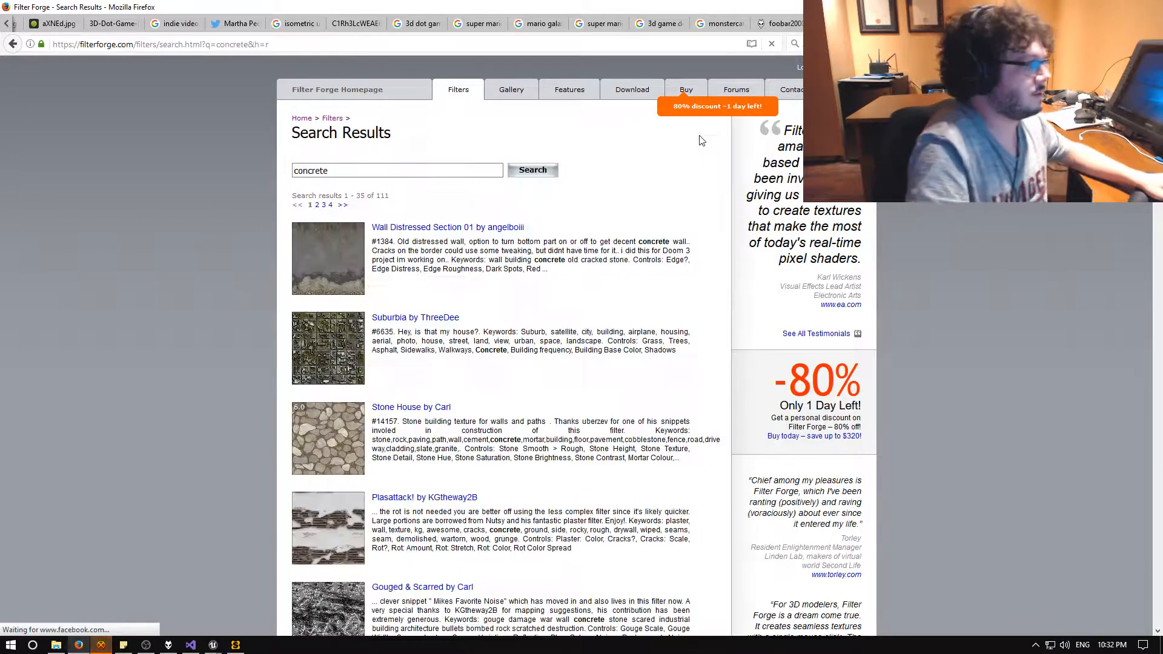
{"action": "scroll", "coordinate": [524, 309], "scroll_direction": "down", "scroll_amount": 3}
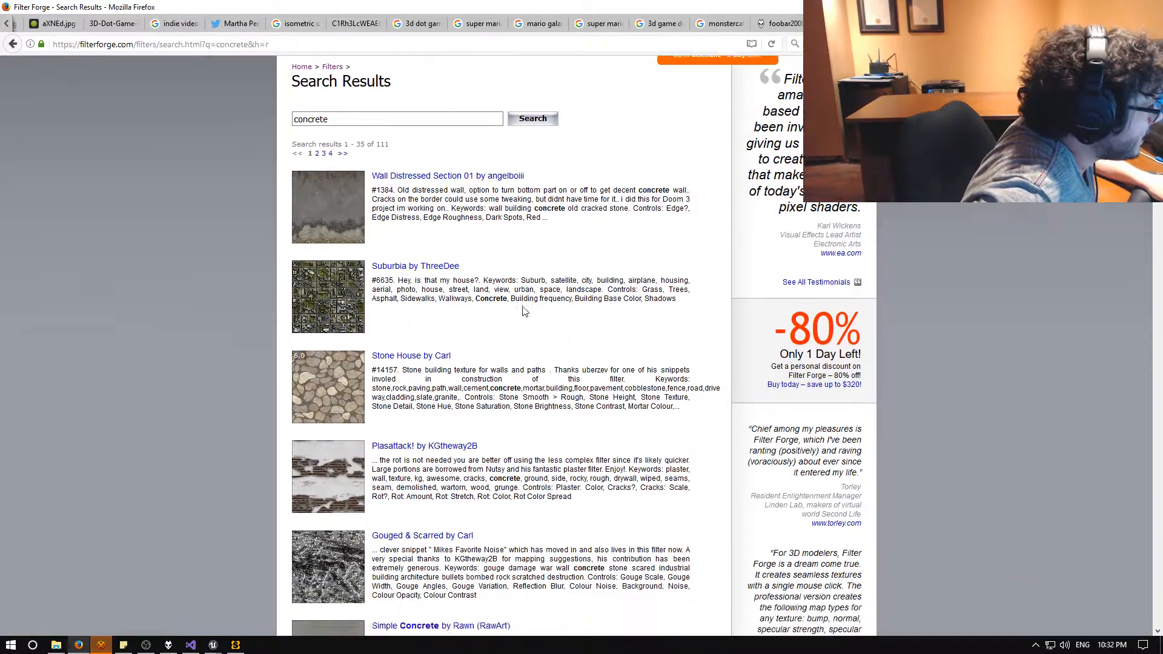
{"action": "scroll", "coordinate": [525, 309], "scroll_direction": "down", "scroll_amount": 5}
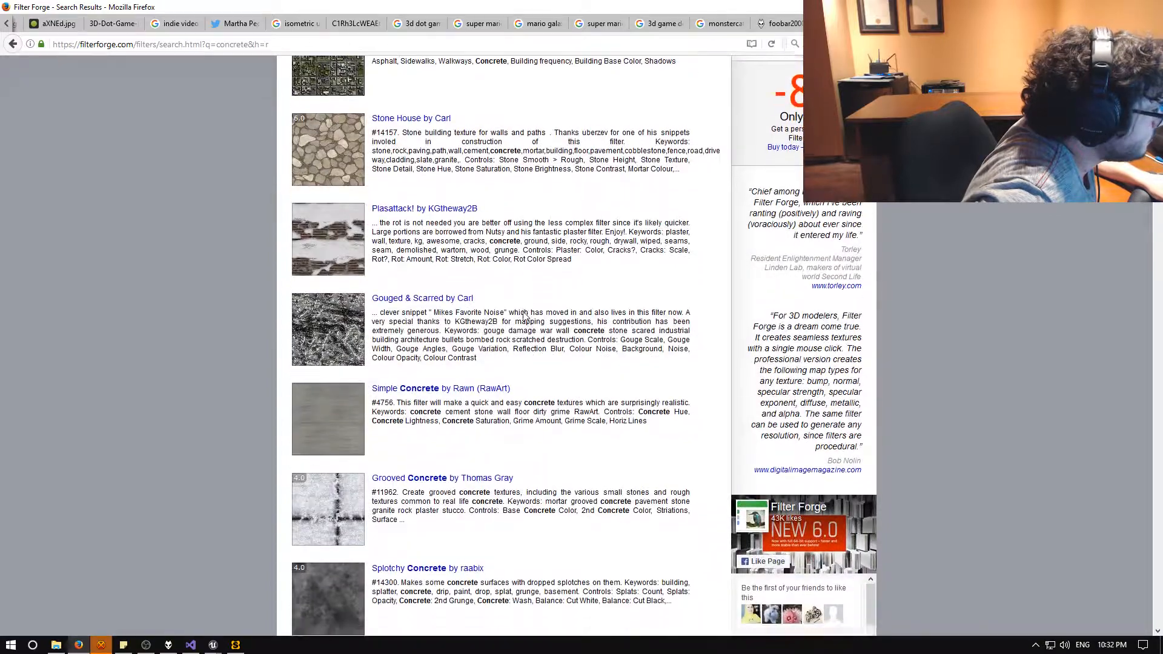
{"action": "scroll", "coordinate": [525, 312], "scroll_direction": "down", "scroll_amount": 5}
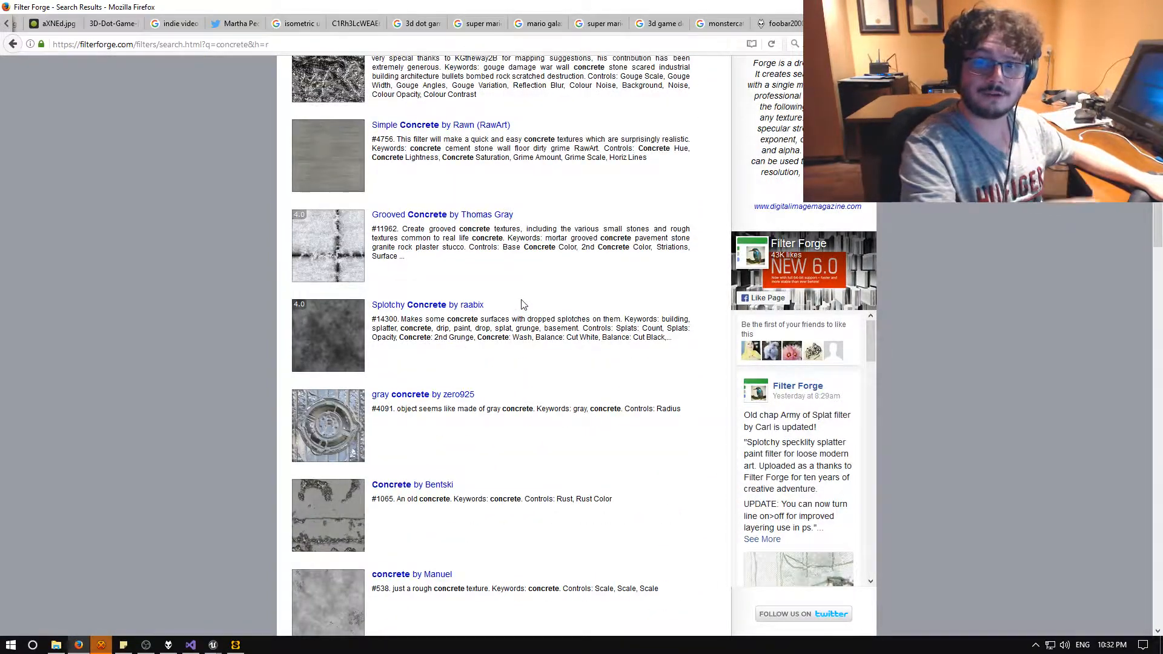
{"action": "scroll", "coordinate": [452, 327], "scroll_direction": "down", "scroll_amount": 15}
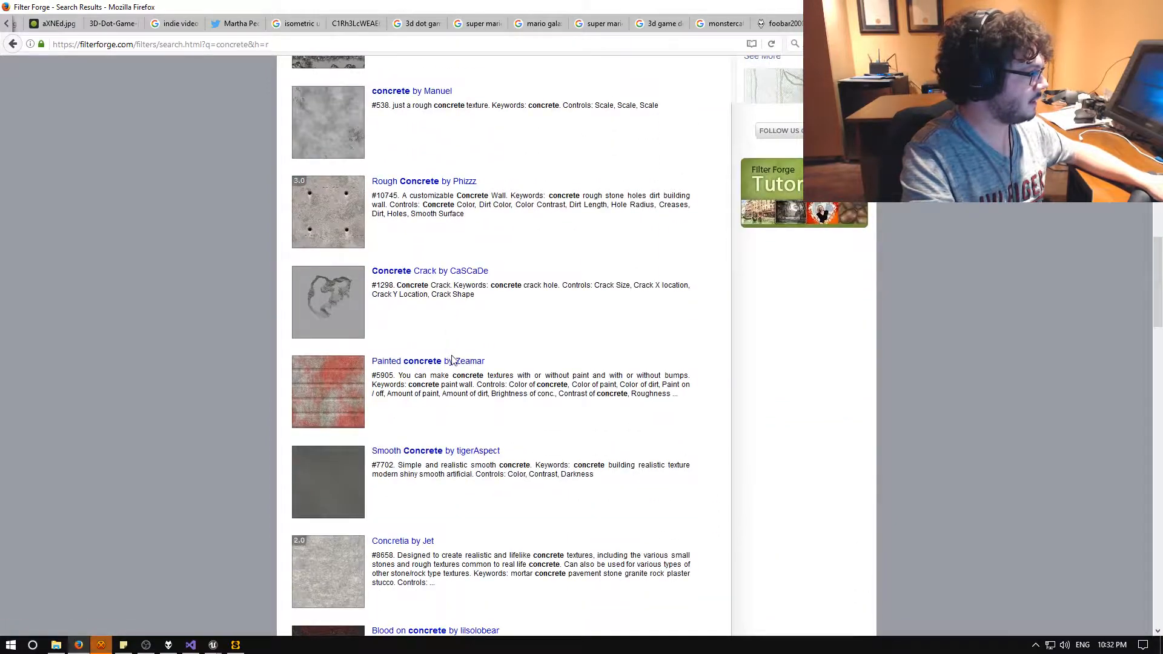
{"action": "scroll", "coordinate": [458, 360], "scroll_direction": "down", "scroll_amount": 6}
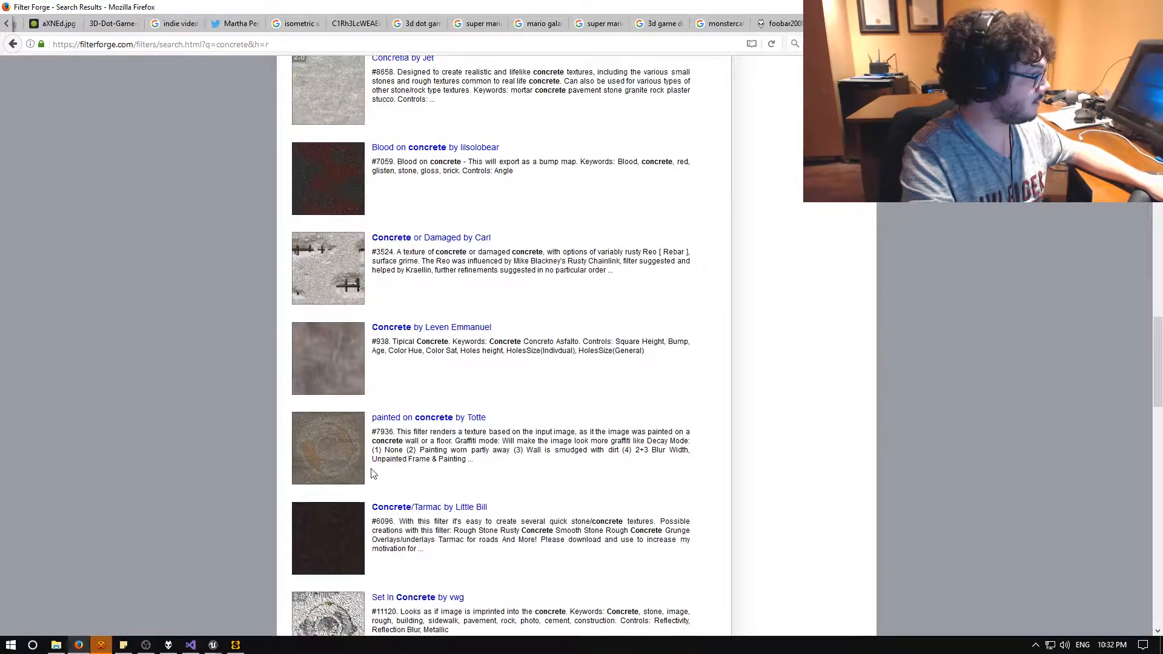
{"action": "scroll", "coordinate": [374, 474], "scroll_direction": "down", "scroll_amount": 6}
{"action": "scroll", "coordinate": [172, 27], "scroll_direction": "up", "scroll_amount": 3}
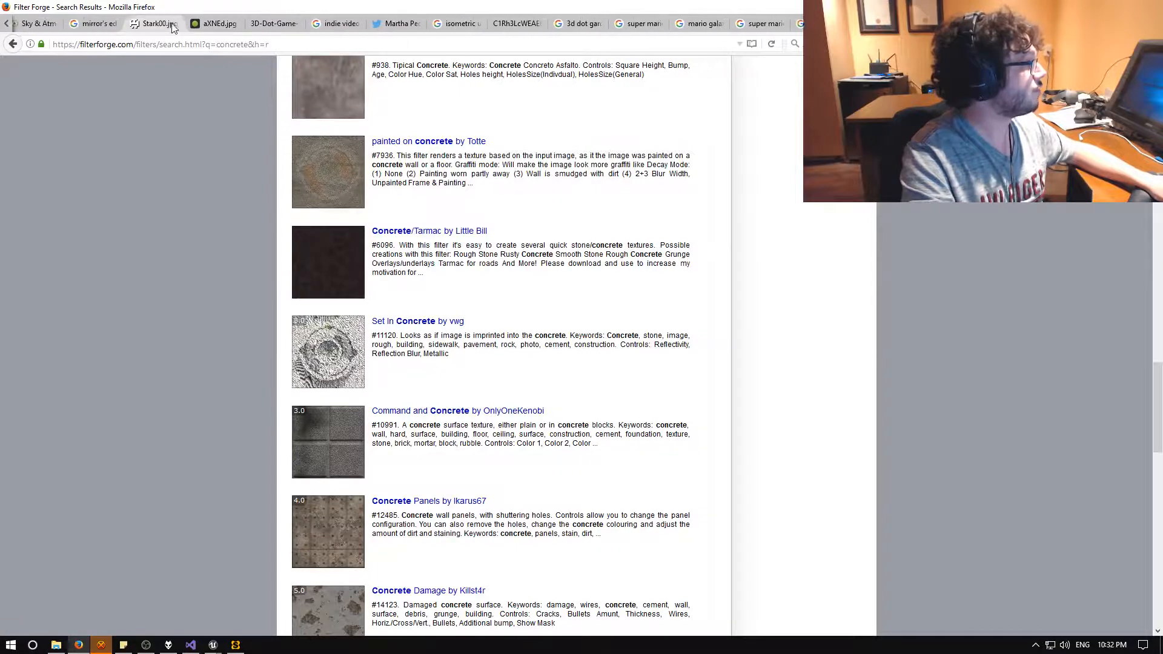
View the already opened 3D-Dot-Game-Heroes-PS3.jpg reference image, then return to the Unreal Editor.
{"action": "left_click", "coordinate": [245, 25]}
{"action": "left_click", "coordinate": [316, 27]}
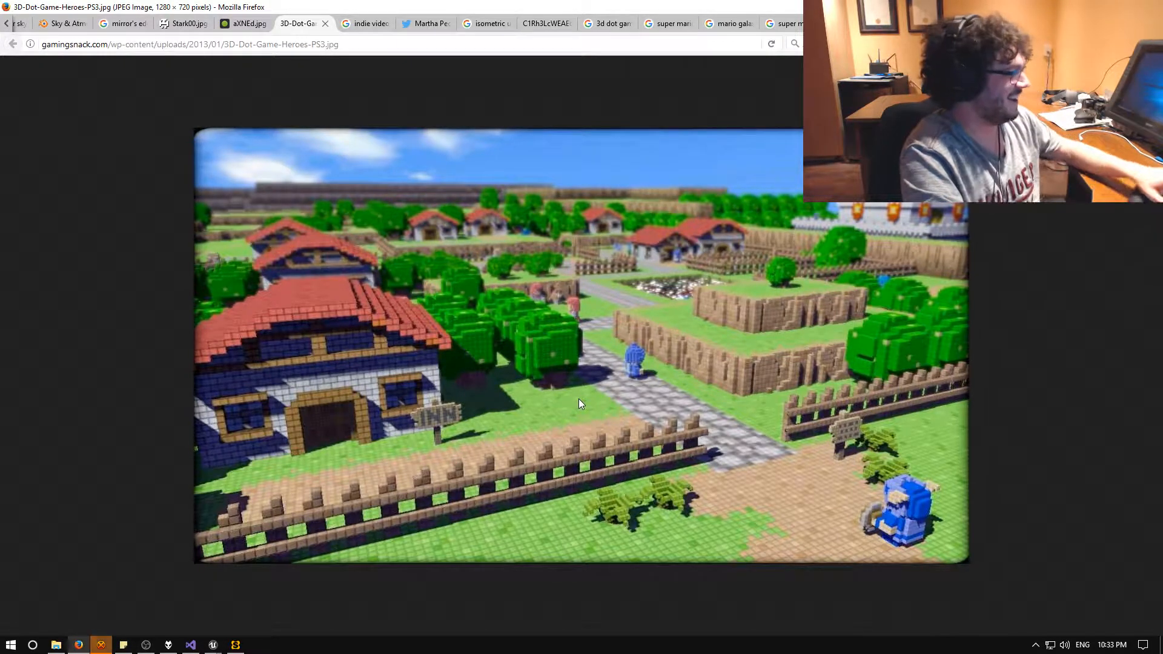
{"action": "left_click", "coordinate": [101, 645]}
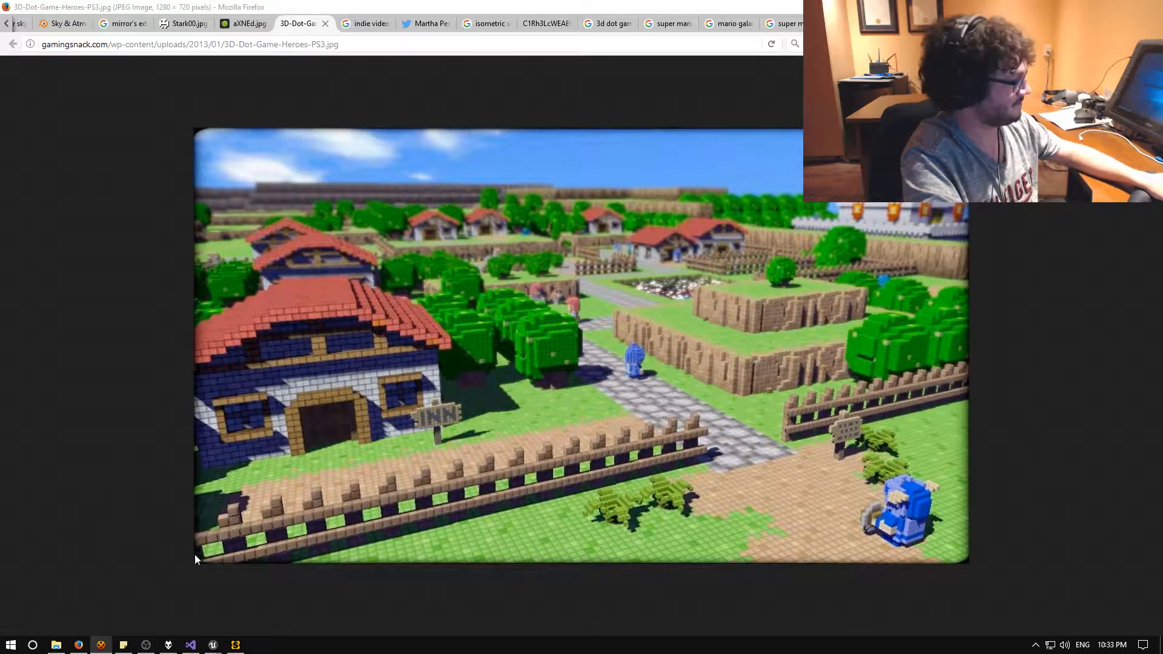
{"action": "mouse_move", "coordinate": [213, 645]}
{"action": "left_click", "coordinate": [165, 590]}
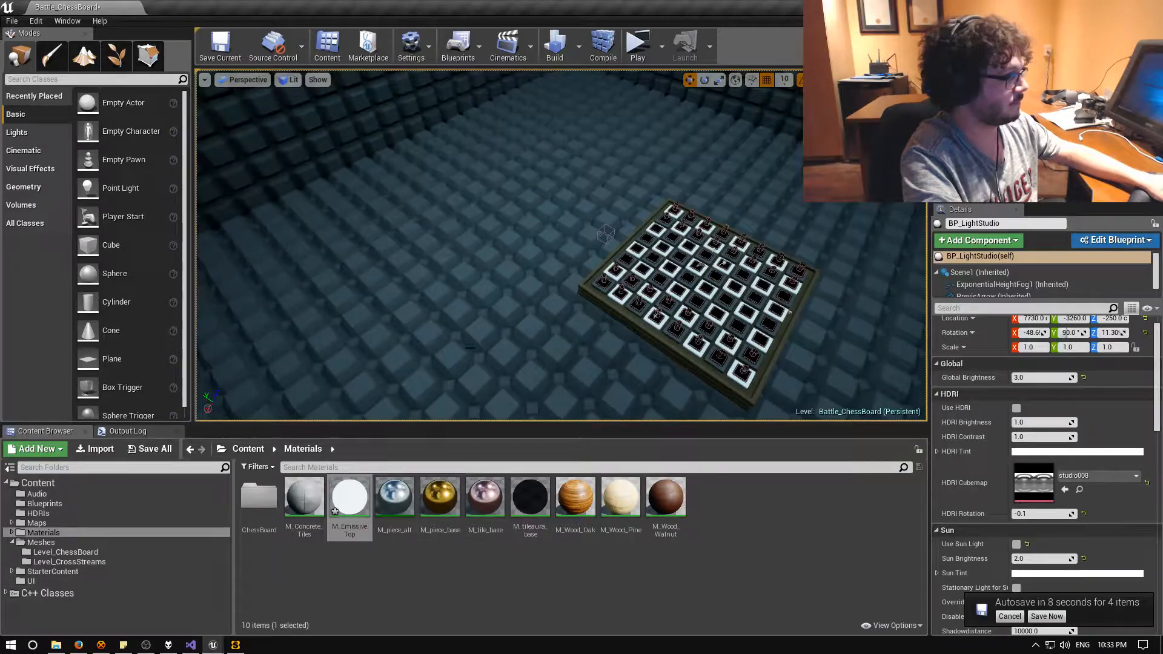
Run the pending autosave immediately and check the finished lighting build in Swarm Agent.
{"action": "right_click_drag", "start_coordinate": [466, 331], "coordinate": [551, 312]}
{"action": "left_click", "coordinate": [1047, 616]}
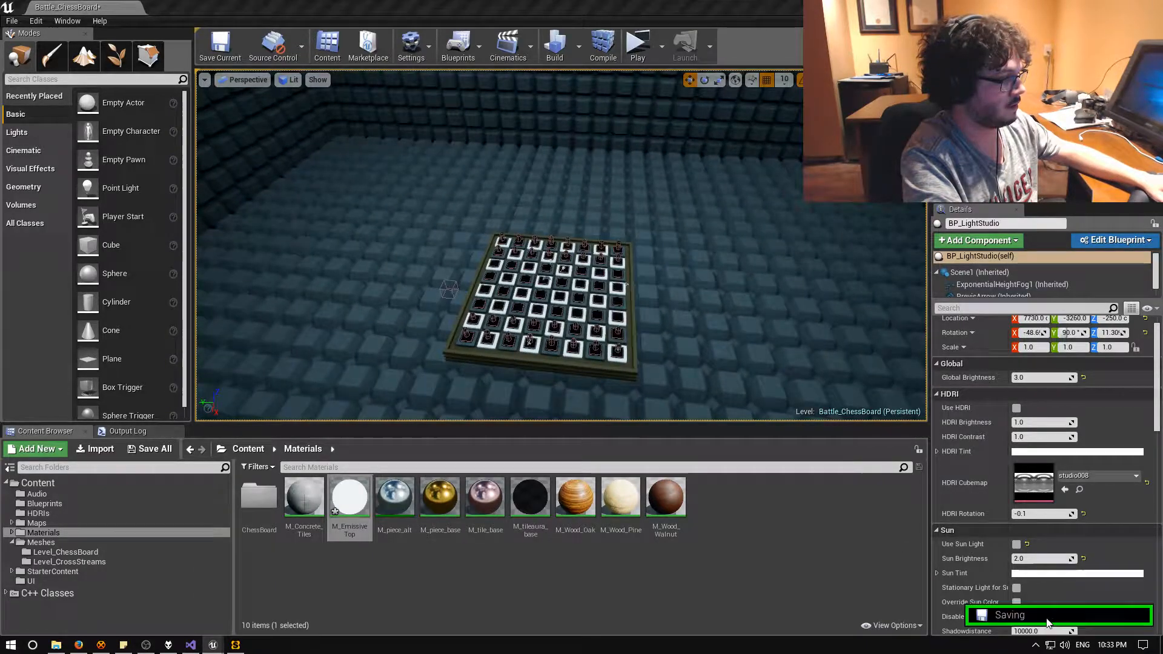
{"action": "left_click", "coordinate": [235, 645]}
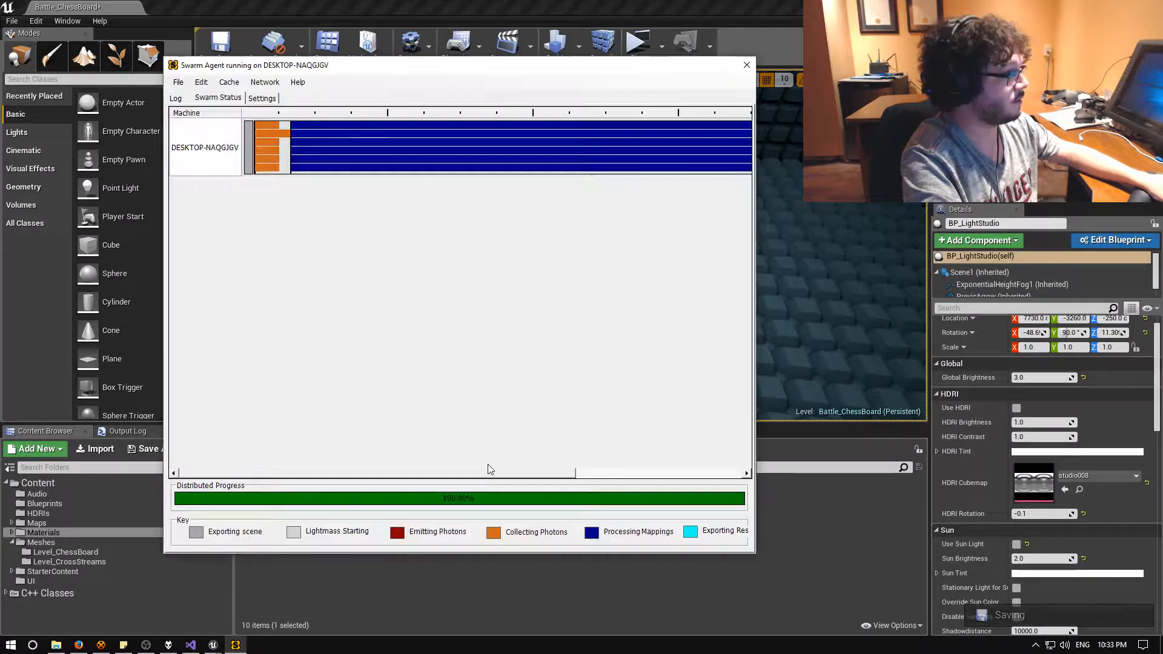
{"action": "left_click", "coordinate": [784, 29]}
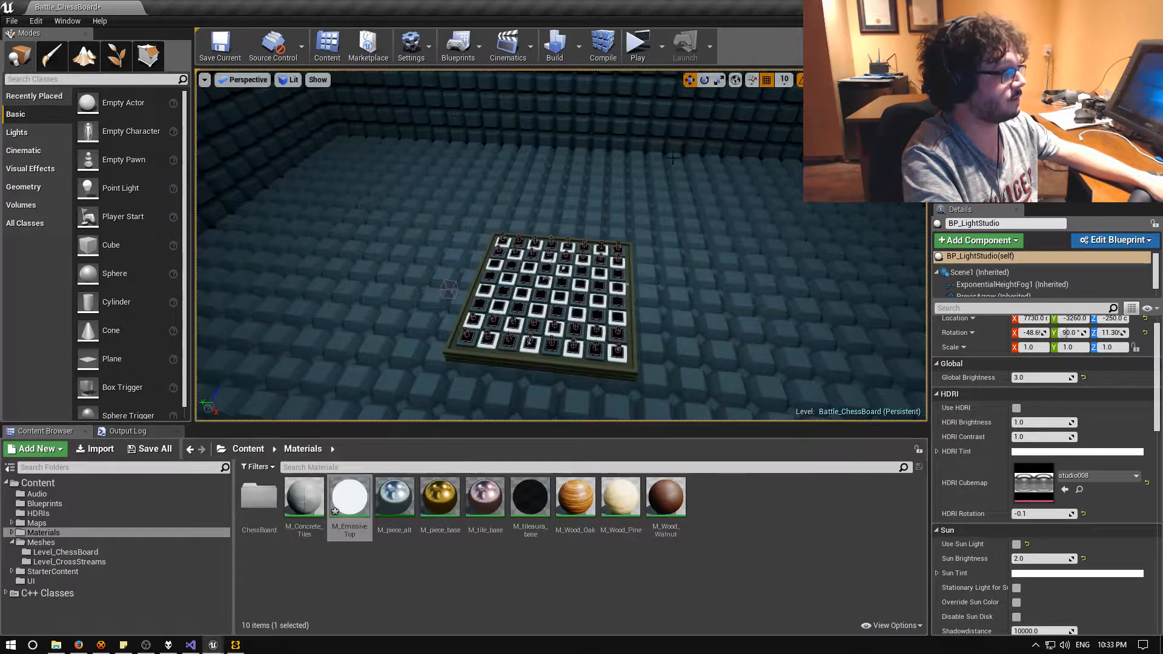
Move in close to the chess pieces, test-play the level in the standalone preview and close it.
{"action": "right_click_drag", "start_coordinate": [636, 242], "coordinate": [672, 255]}
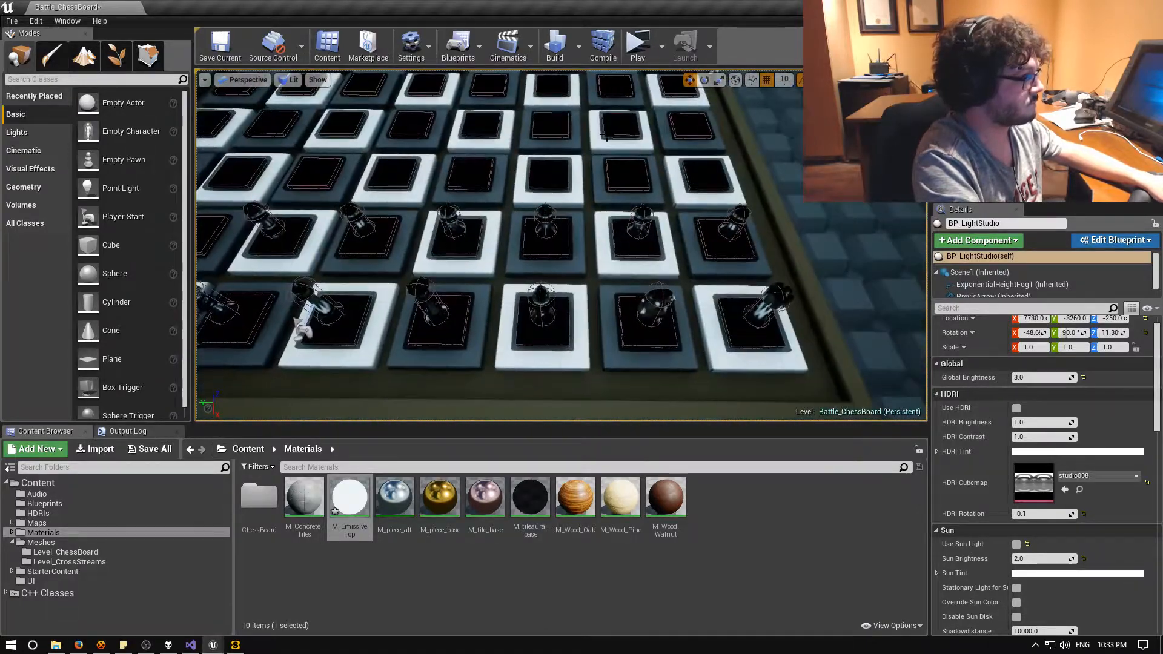
{"action": "left_click", "coordinate": [637, 45]}
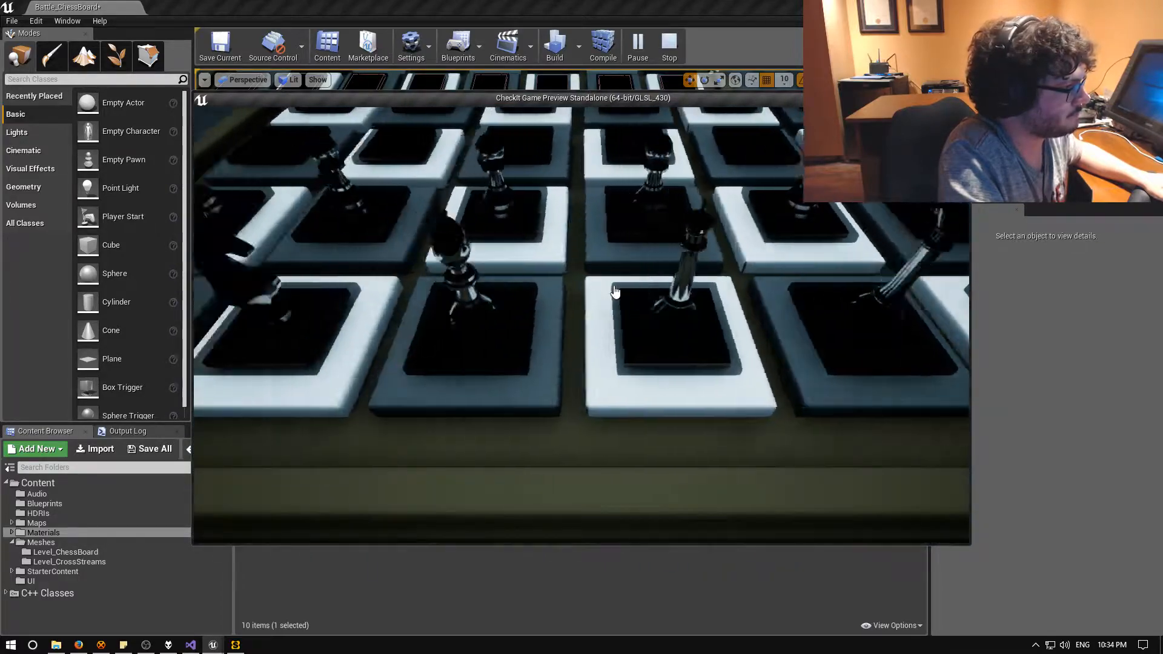
{"action": "key", "text": "Escape"}
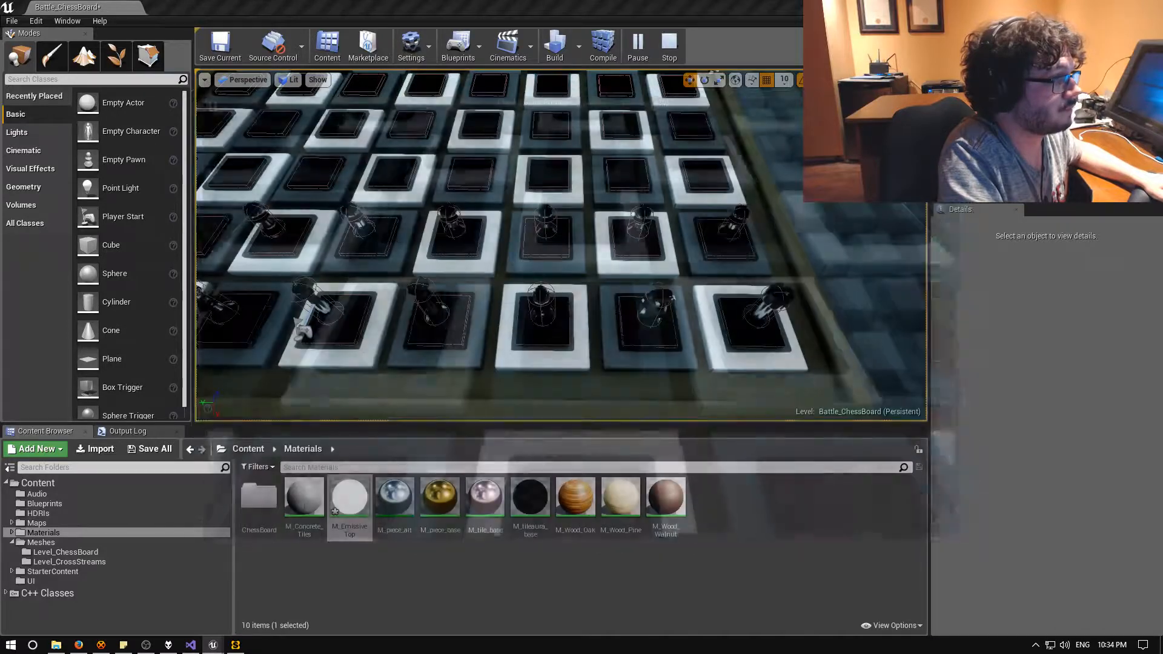
Turn off Static Shadow and Dynamic Shadow in the Lighting settings of the emissive ceiling cube.
{"action": "left_click", "coordinate": [1016, 409]}
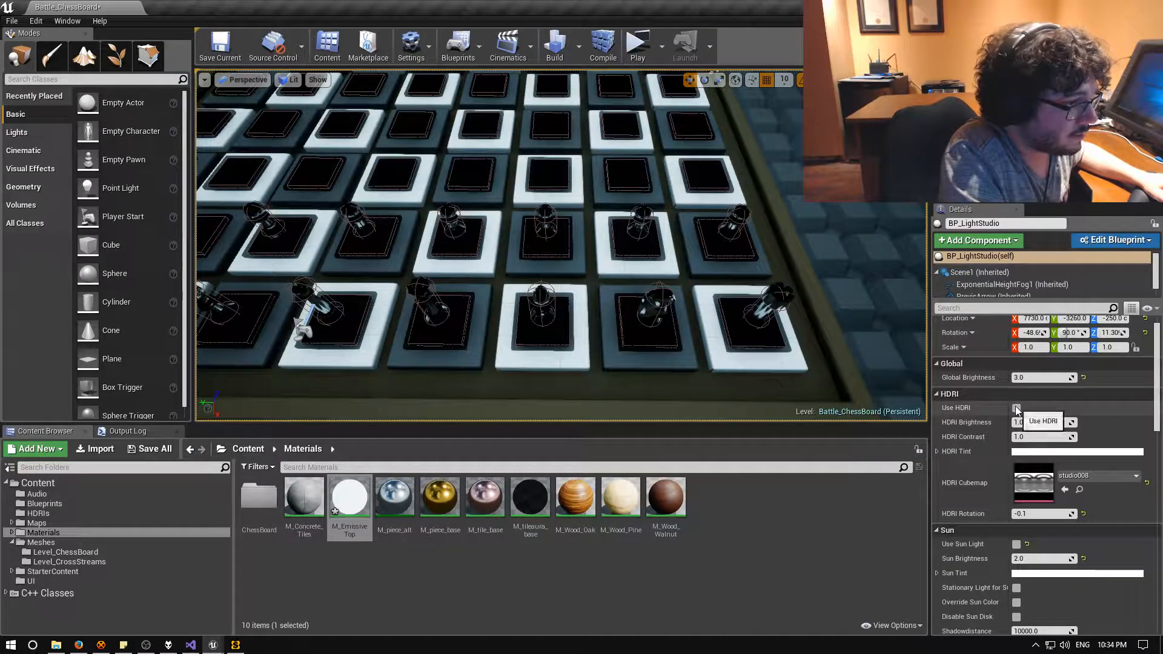
{"action": "right_click_drag", "start_coordinate": [883, 379], "coordinate": [664, 263]}
{"action": "left_click", "coordinate": [670, 198]}
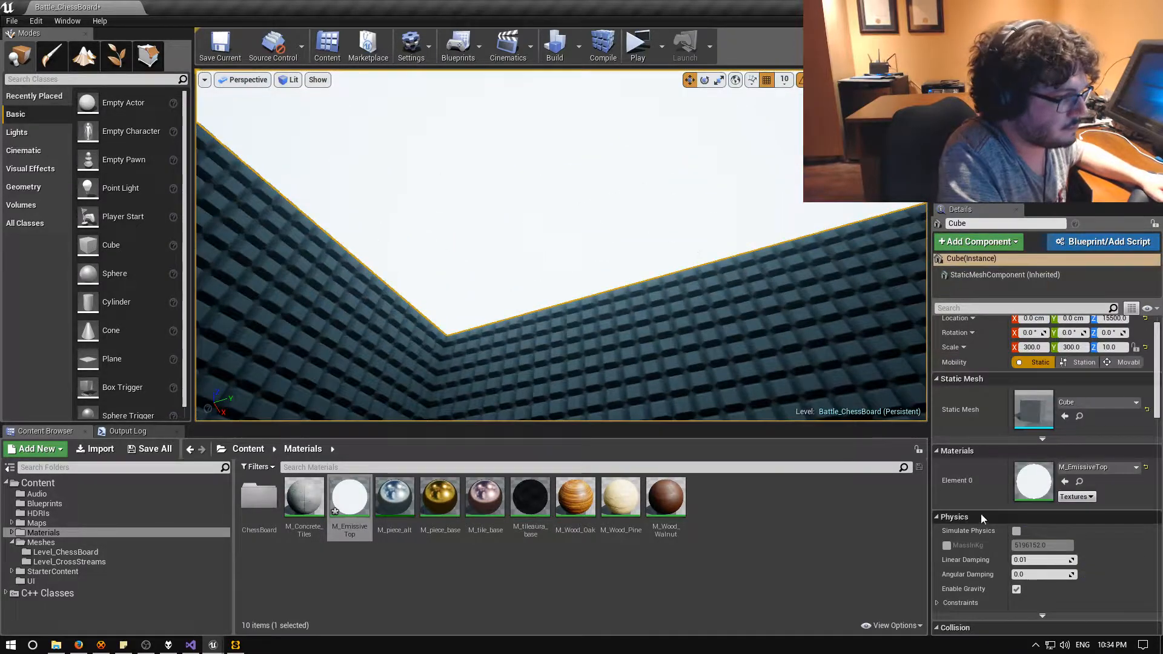
{"action": "scroll", "coordinate": [1127, 544], "scroll_direction": "down", "scroll_amount": 2}
{"action": "scroll", "coordinate": [1128, 540], "scroll_direction": "down", "scroll_amount": 5}
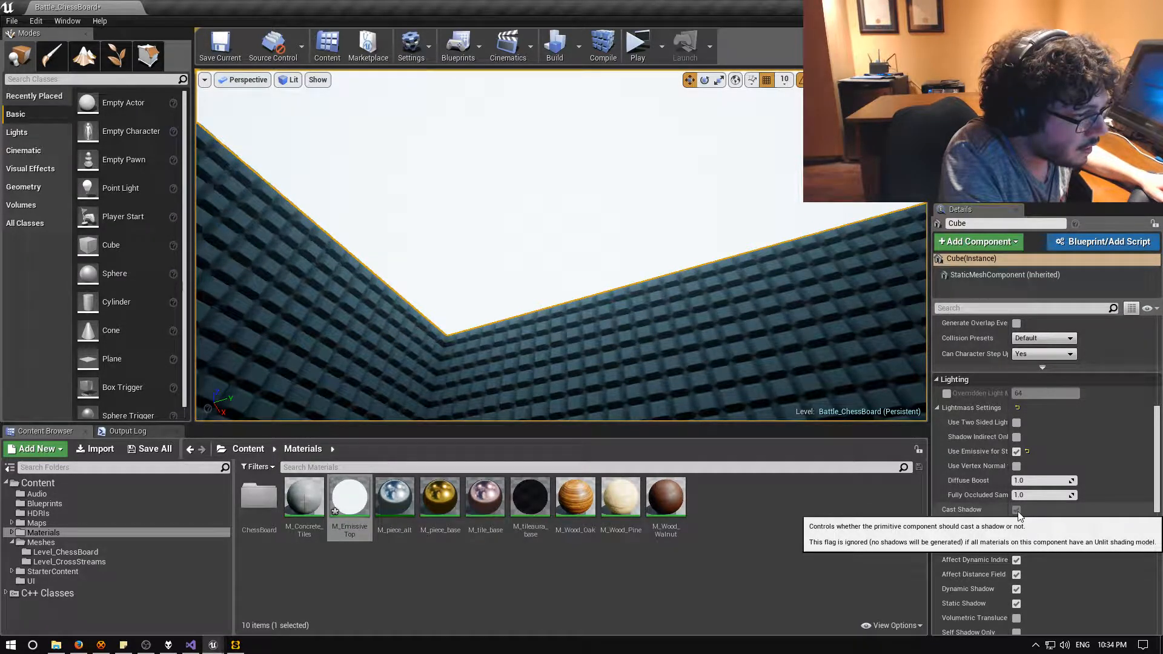
{"action": "scroll", "coordinate": [1074, 572], "scroll_direction": "down", "scroll_amount": 1}
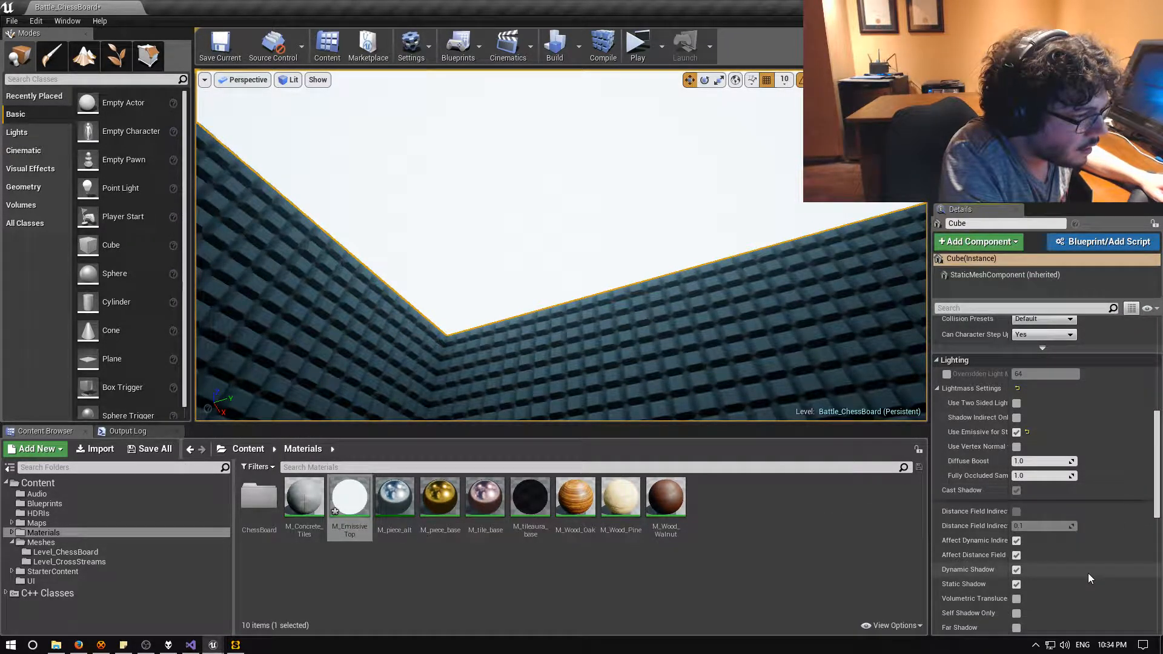
{"action": "left_click", "coordinate": [1016, 584]}
{"action": "left_click", "coordinate": [1016, 569]}
{"action": "scroll", "coordinate": [1082, 574], "scroll_direction": "down", "scroll_amount": 4}
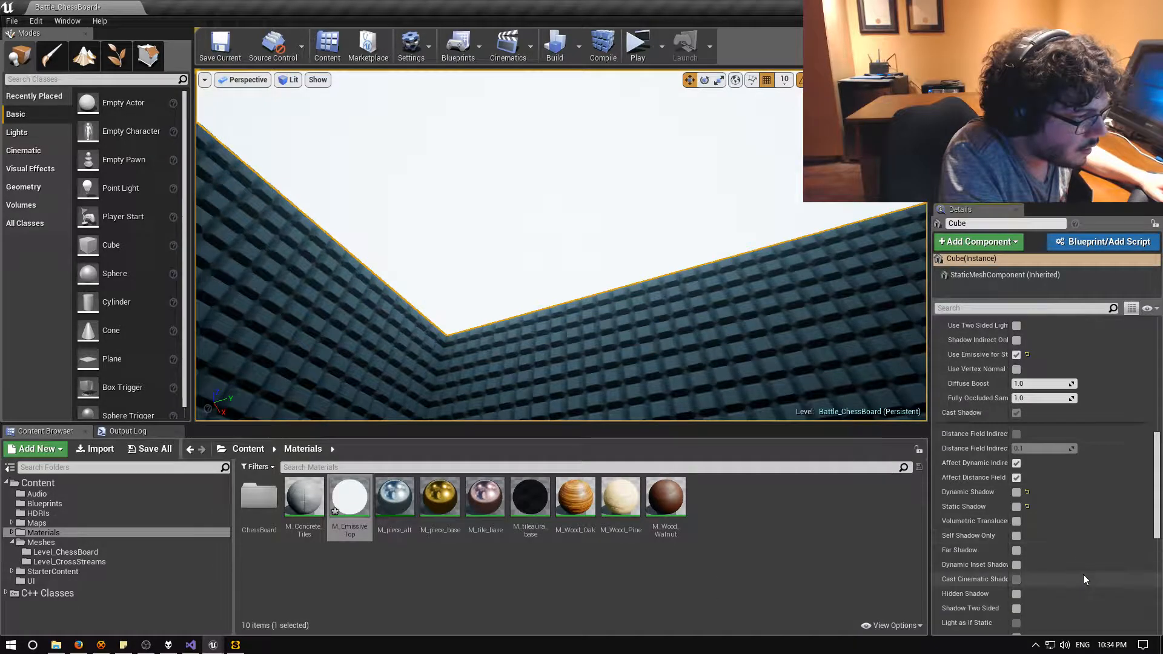
{"action": "scroll", "coordinate": [1083, 574], "scroll_direction": "up", "scroll_amount": 4}
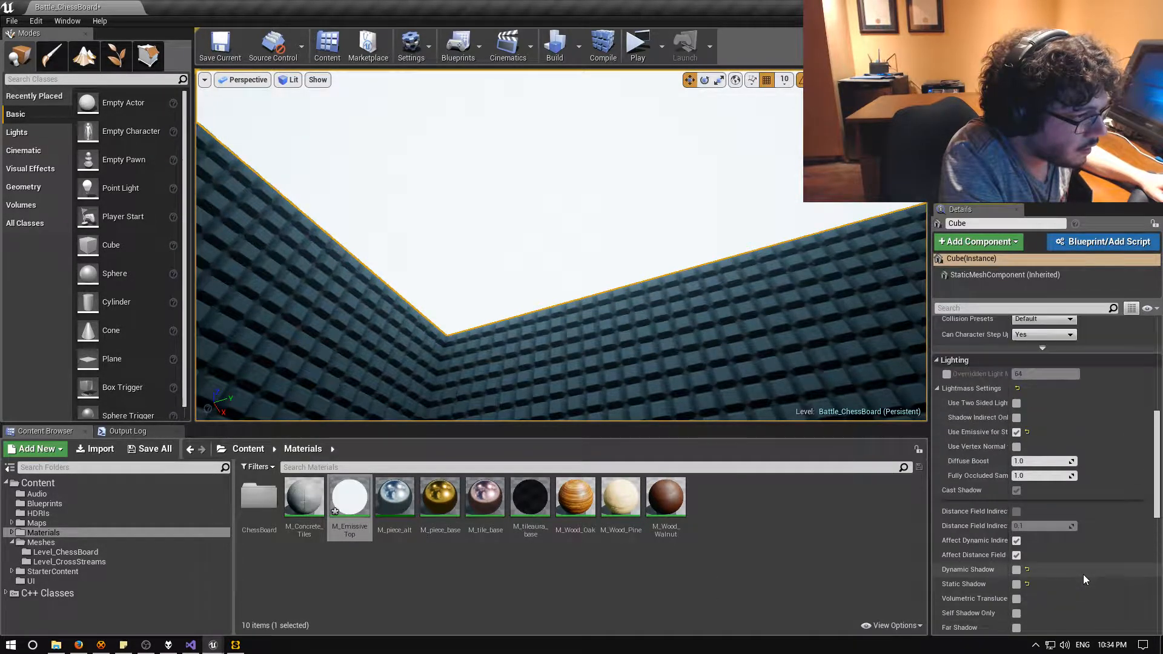
Inspect the chessboard and the walls around it with the ceiling cube's shadows turned off.
{"action": "right_click_drag", "start_coordinate": [684, 272], "coordinate": [696, 352]}
{"action": "key", "text": "w"}
{"action": "key", "text": "s"}
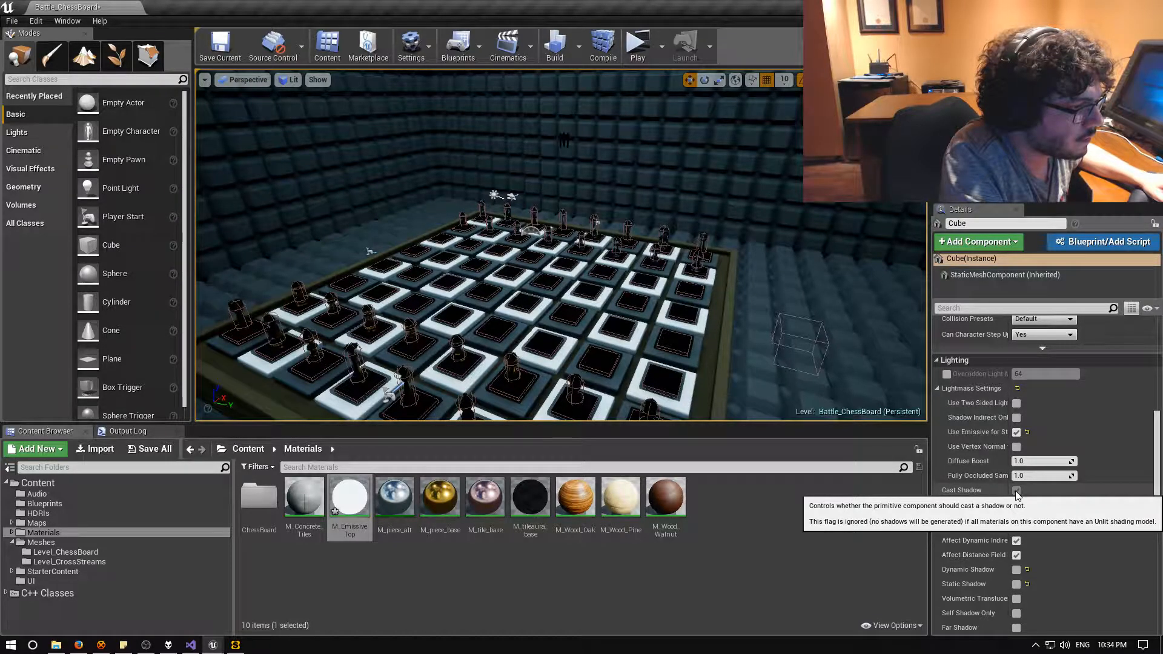
Review the atmosphere, fog, HDRI and sun settings of BP_LightStudio, and the light settings of the separate SkyLight.
{"action": "key", "text": "w"}
{"action": "right_click_drag", "start_coordinate": [697, 302], "coordinate": [703, 351]}
{"action": "left_click", "coordinate": [965, 258]}
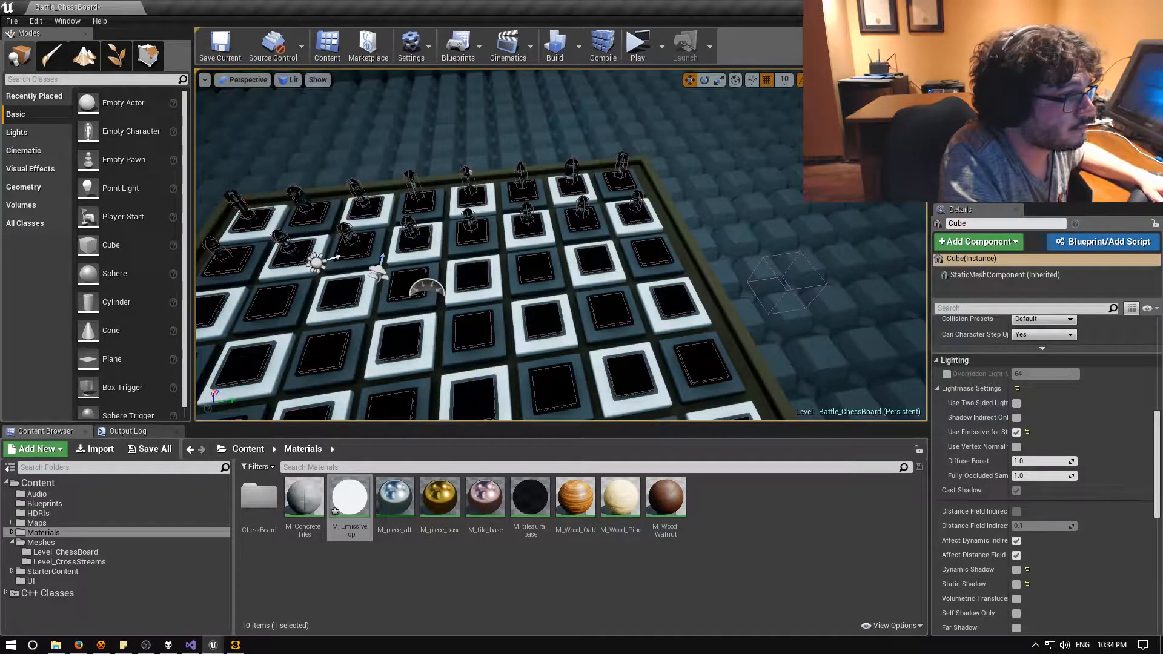
{"action": "left_click", "coordinate": [993, 151]}
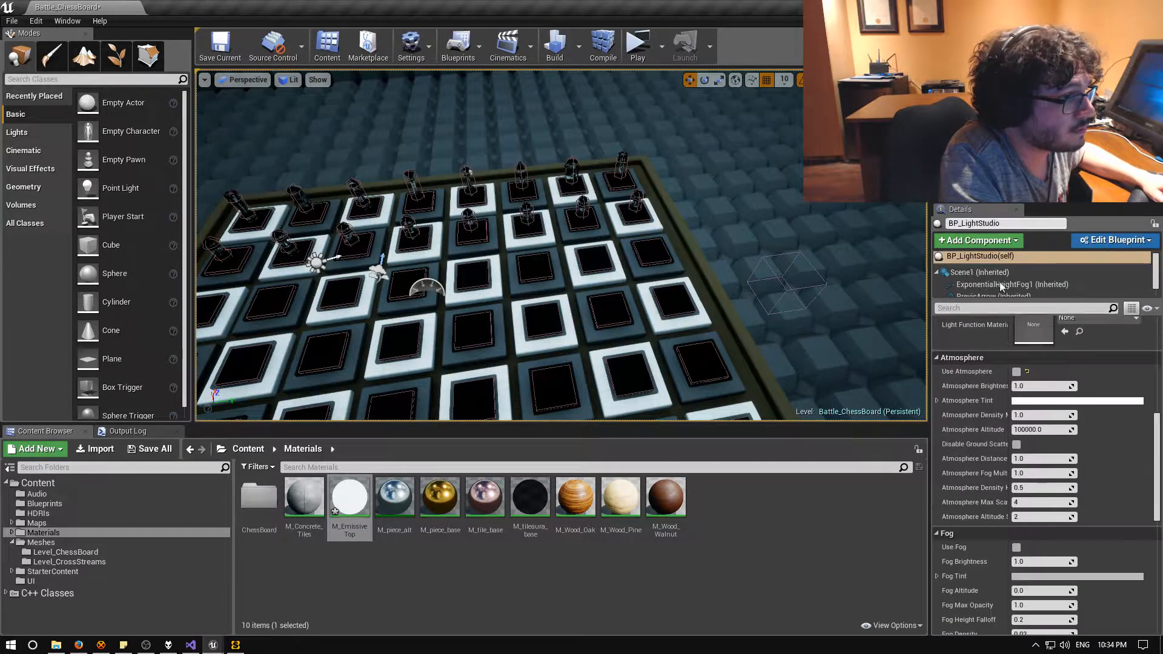
{"action": "scroll", "coordinate": [1120, 436], "scroll_direction": "up", "scroll_amount": 6}
{"action": "scroll", "coordinate": [1120, 437], "scroll_direction": "down", "scroll_amount": 2}
{"action": "scroll", "coordinate": [1117, 433], "scroll_direction": "down", "scroll_amount": 4}
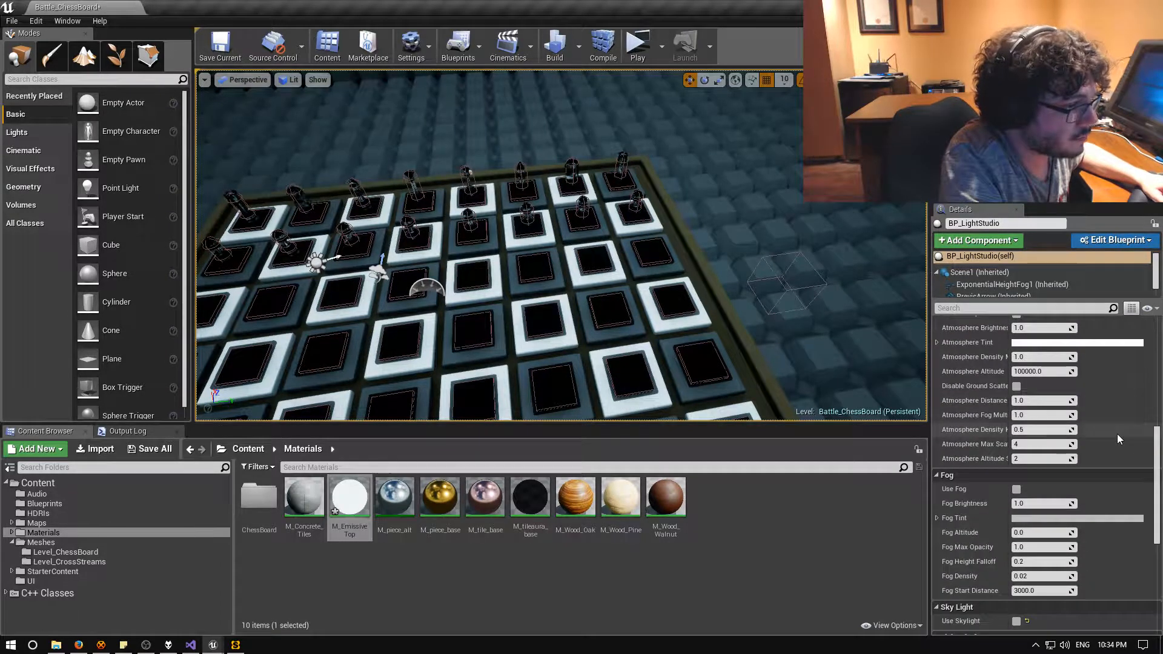
{"action": "scroll", "coordinate": [1114, 418], "scroll_direction": "up", "scroll_amount": 9}
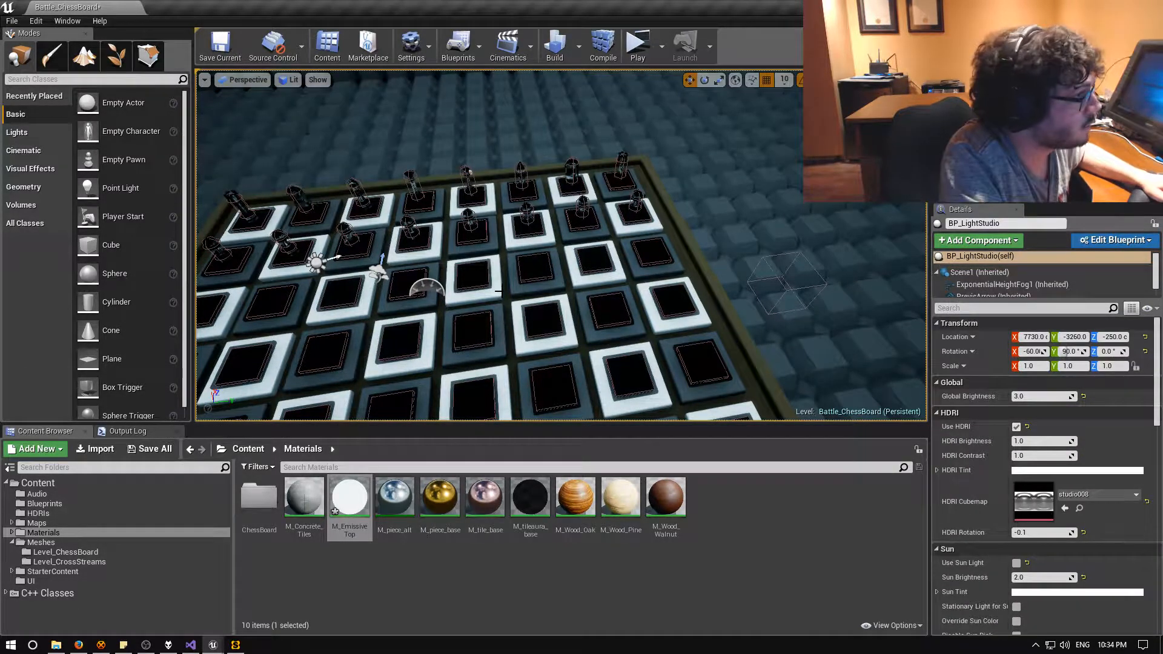
{"action": "left_click", "coordinate": [427, 285]}
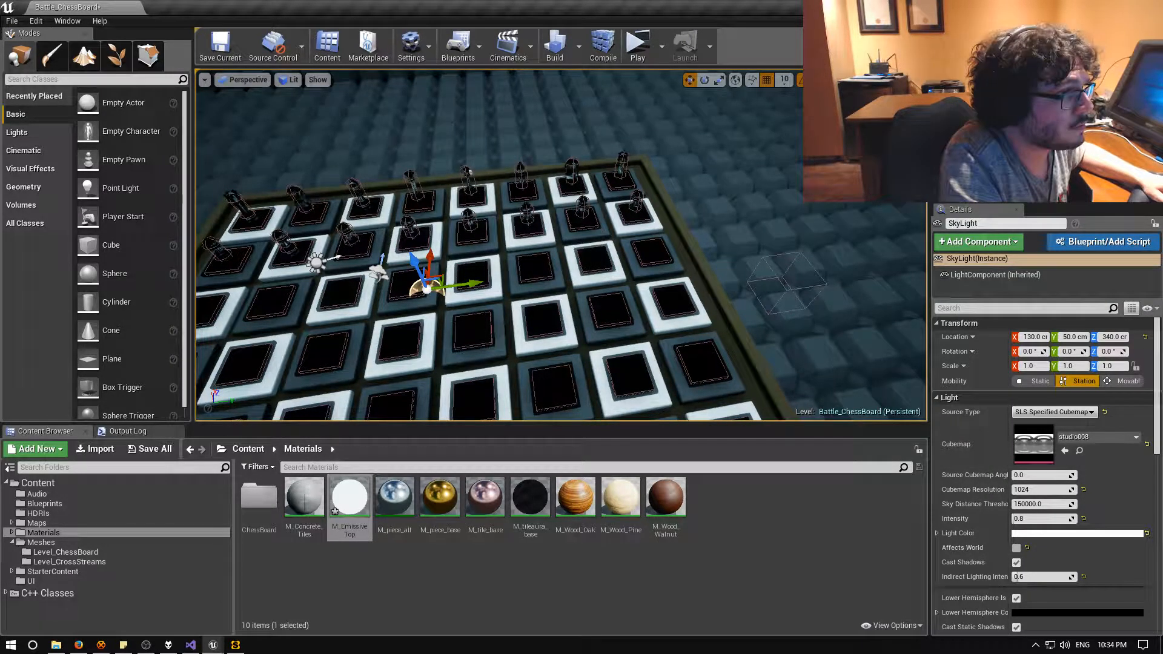
Turn on Use Skylight in the Sky Light settings of BP_LightStudio.
{"action": "left_click", "coordinate": [994, 139]}
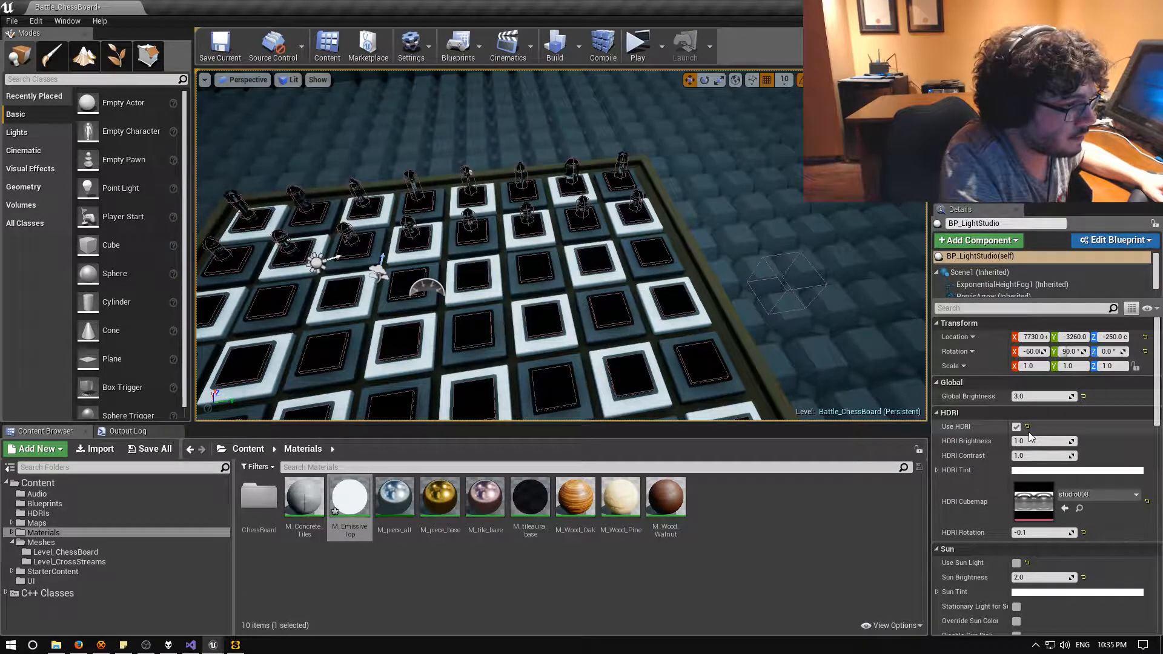
{"action": "scroll", "coordinate": [983, 427], "scroll_direction": "down", "scroll_amount": 2}
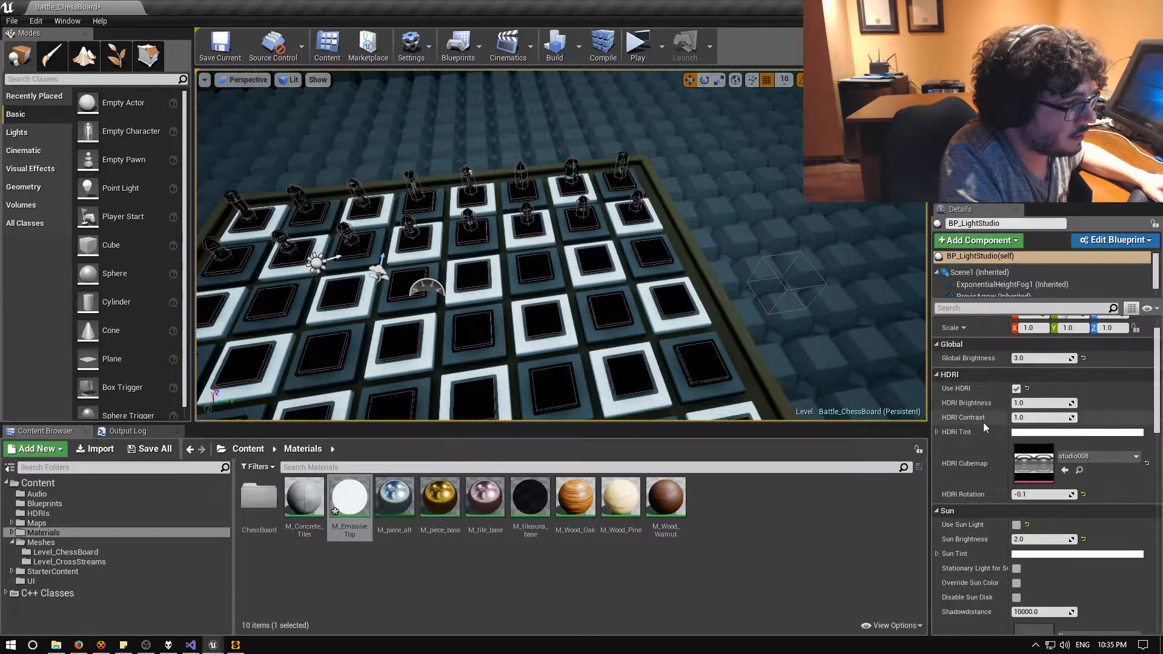
{"action": "scroll", "coordinate": [983, 431], "scroll_direction": "down", "scroll_amount": 20}
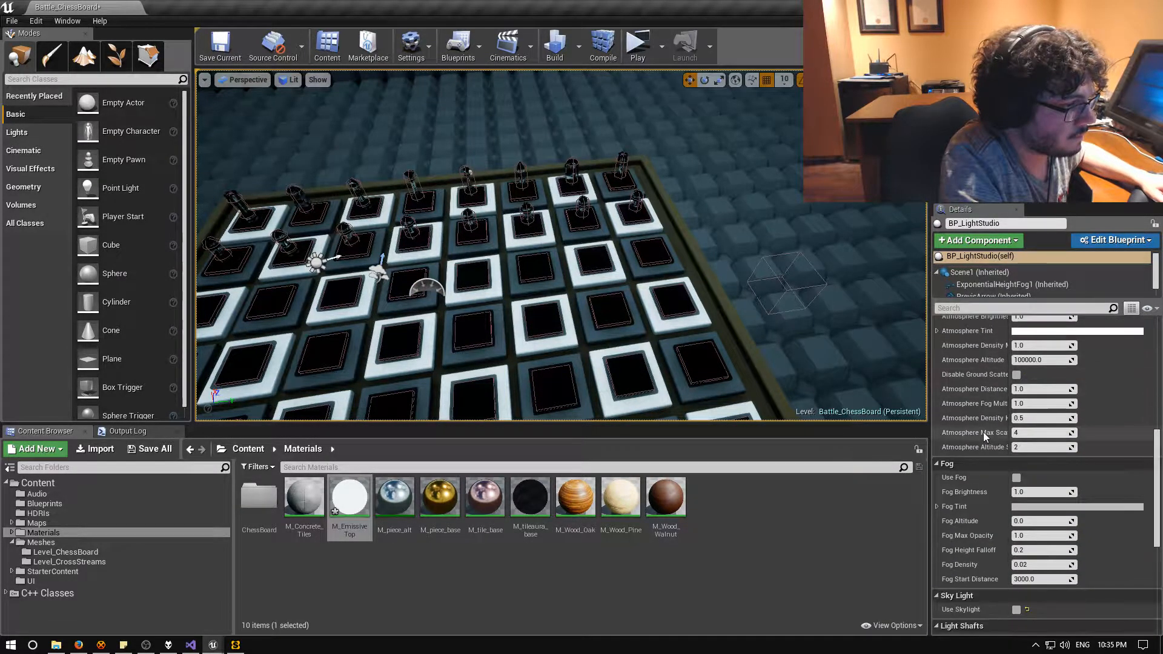
{"action": "scroll", "coordinate": [983, 432], "scroll_direction": "up", "scroll_amount": 20}
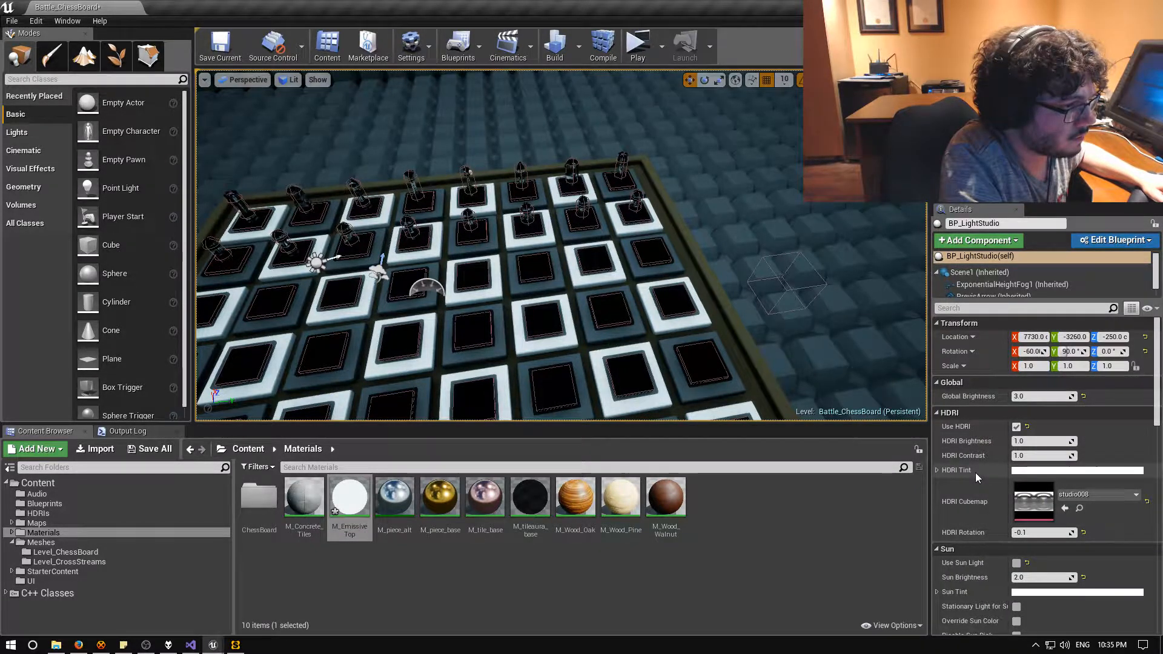
{"action": "scroll", "coordinate": [975, 472], "scroll_direction": "down", "scroll_amount": 3}
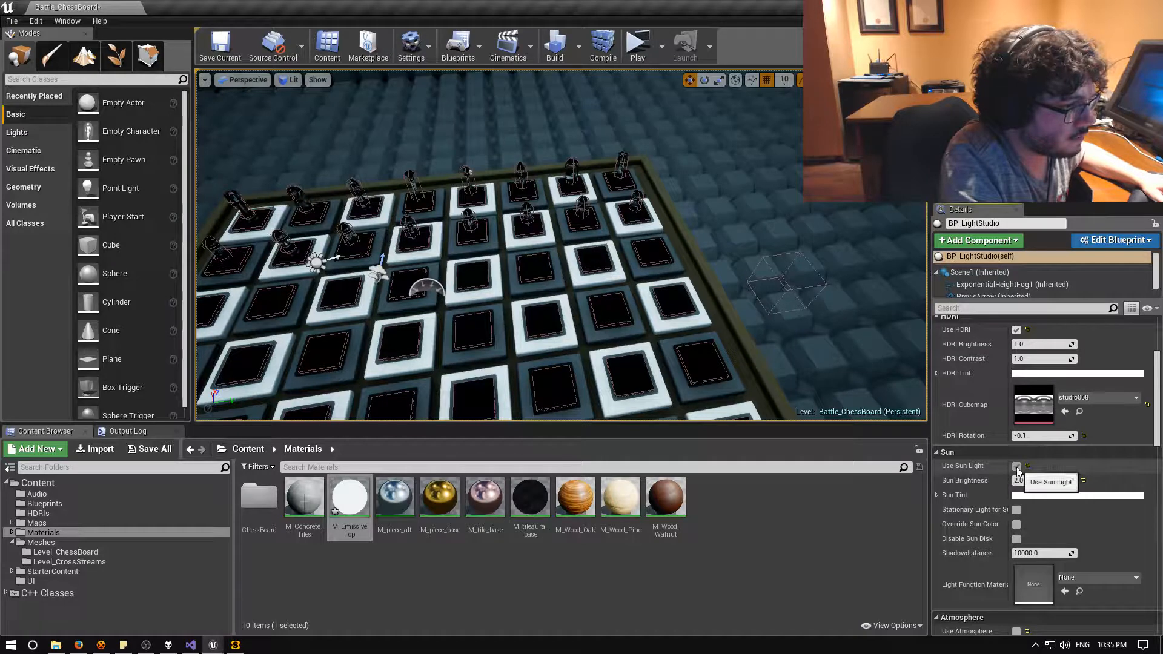
{"action": "scroll", "coordinate": [987, 479], "scroll_direction": "down", "scroll_amount": 5}
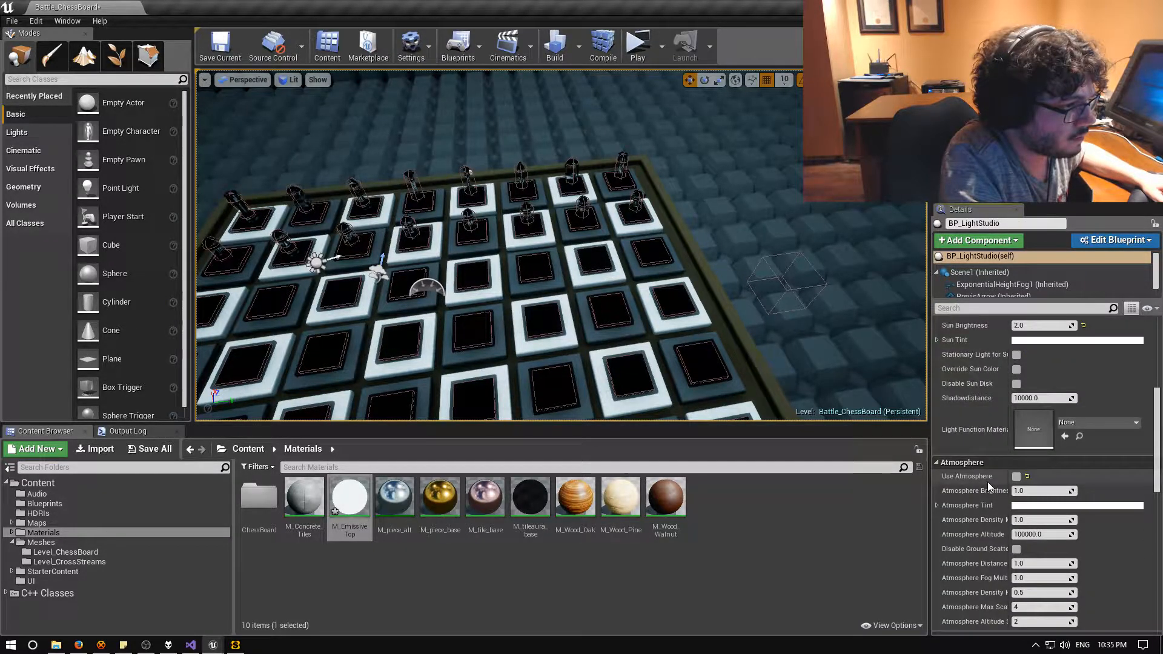
{"action": "scroll", "coordinate": [987, 482], "scroll_direction": "down", "scroll_amount": 5}
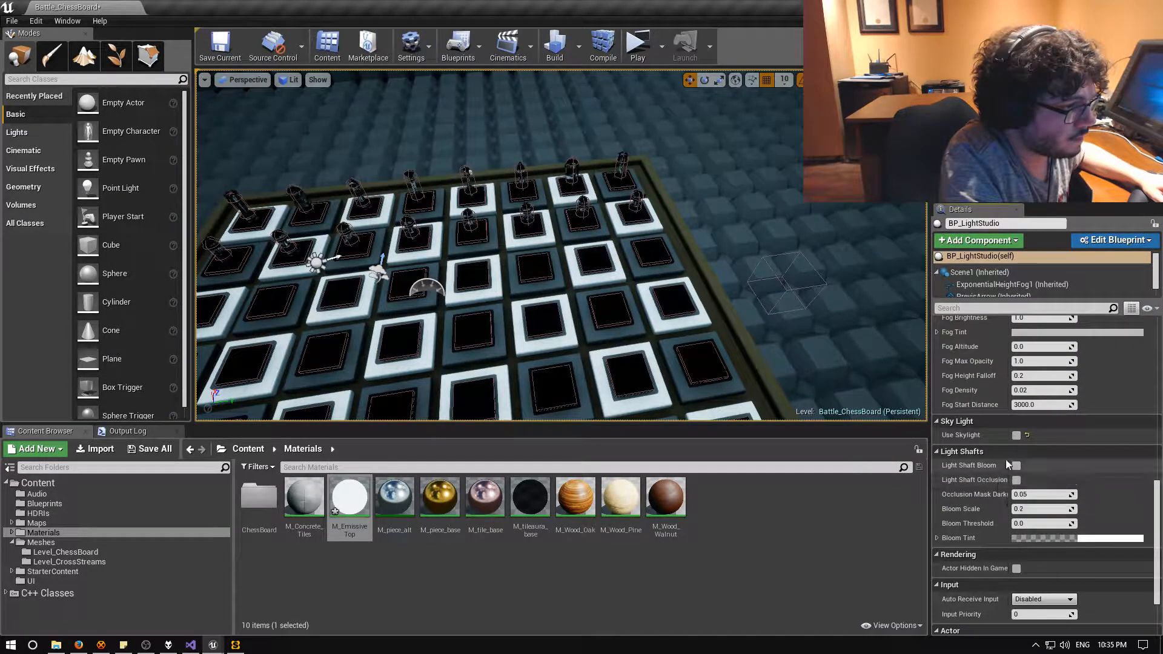
{"action": "left_click", "coordinate": [1017, 436]}
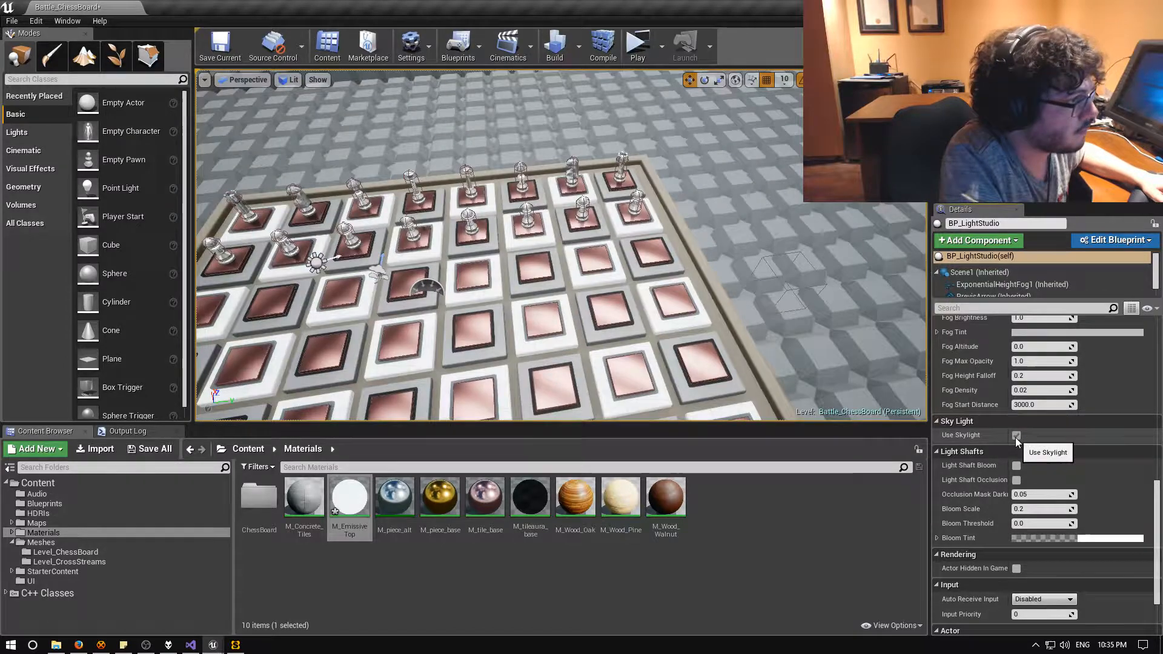
{"action": "left_click", "coordinate": [1016, 438]}
{"action": "left_click", "coordinate": [1016, 438]}
{"action": "right_click_drag", "start_coordinate": [769, 357], "coordinate": [740, 355]}
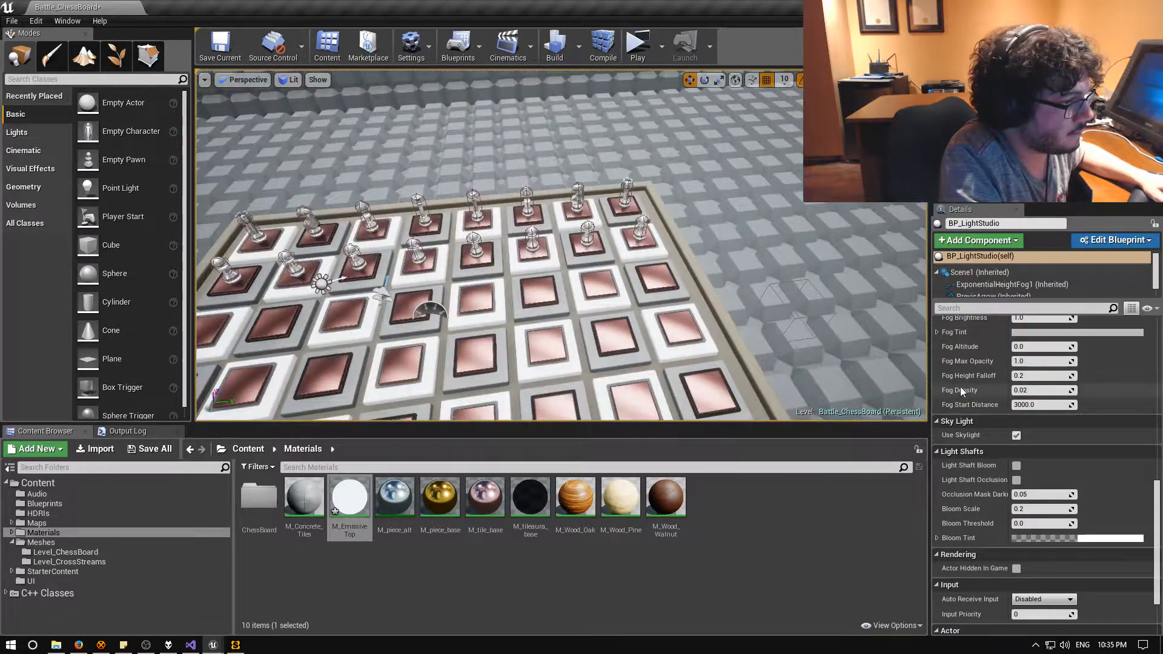
Try a Global Brightness of 1.0 on BP_LightStudio and view the lit chess pieces.
{"action": "scroll", "coordinate": [970, 376], "scroll_direction": "up", "scroll_amount": 10}
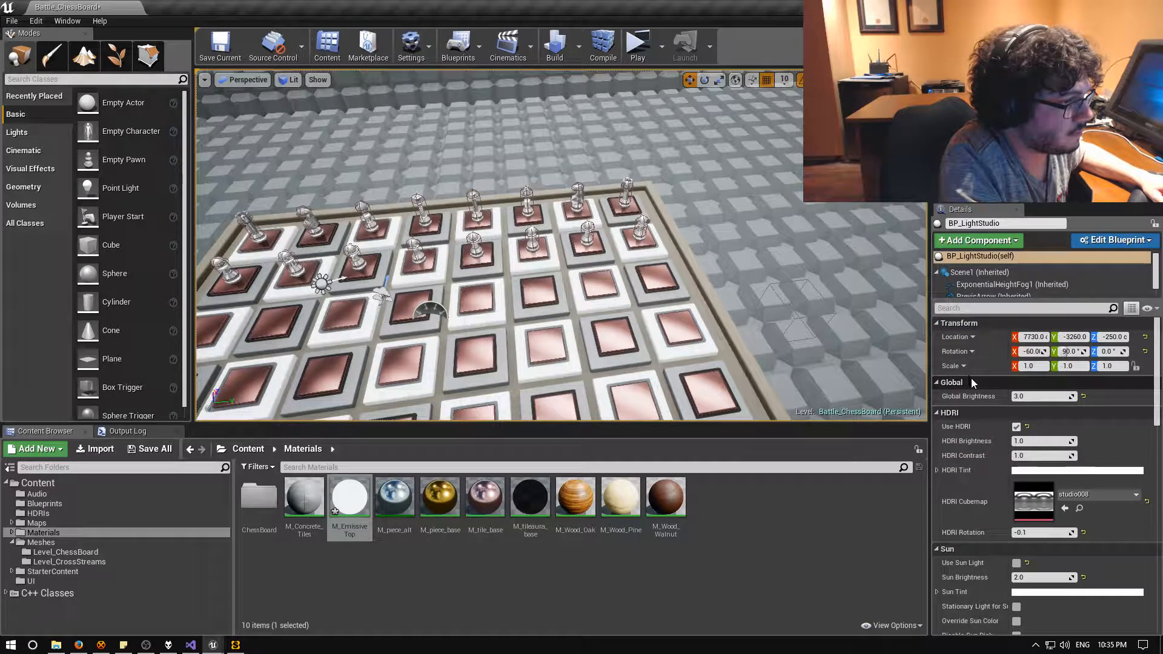
{"action": "left_click", "coordinate": [1039, 395]}
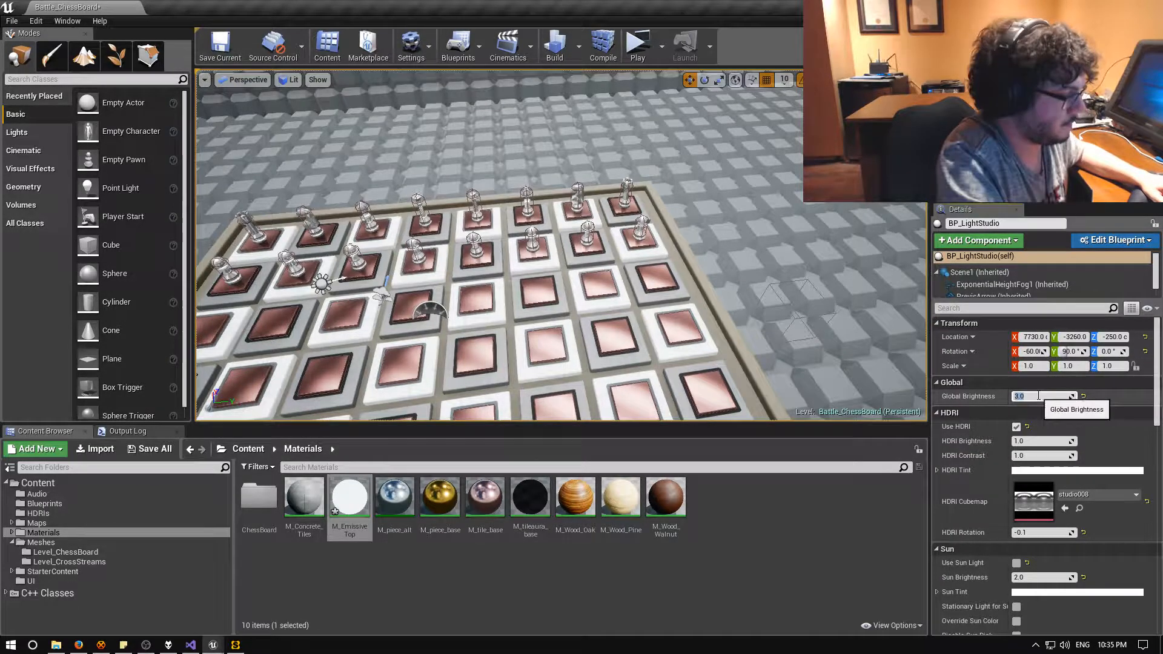
{"action": "type", "text": "1"}
{"action": "key", "text": "Return"}
{"action": "right_click_drag", "start_coordinate": [757, 291], "coordinate": [530, 283]}
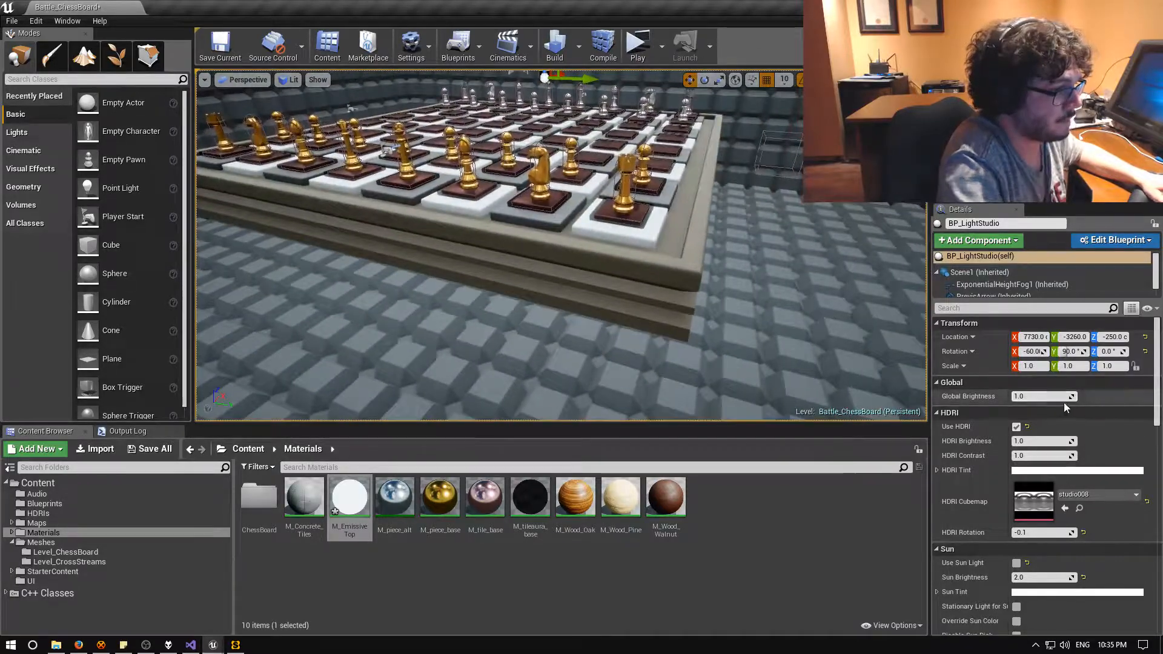
Set the Global Brightness of BP_LightStudio to 0.8 and view the chessboard.
{"action": "left_click", "coordinate": [1049, 397]}
{"action": "type", "text": "0.8"}
{"action": "key", "text": "Return"}
{"action": "right_click_drag", "start_coordinate": [715, 291], "coordinate": [597, 333]}
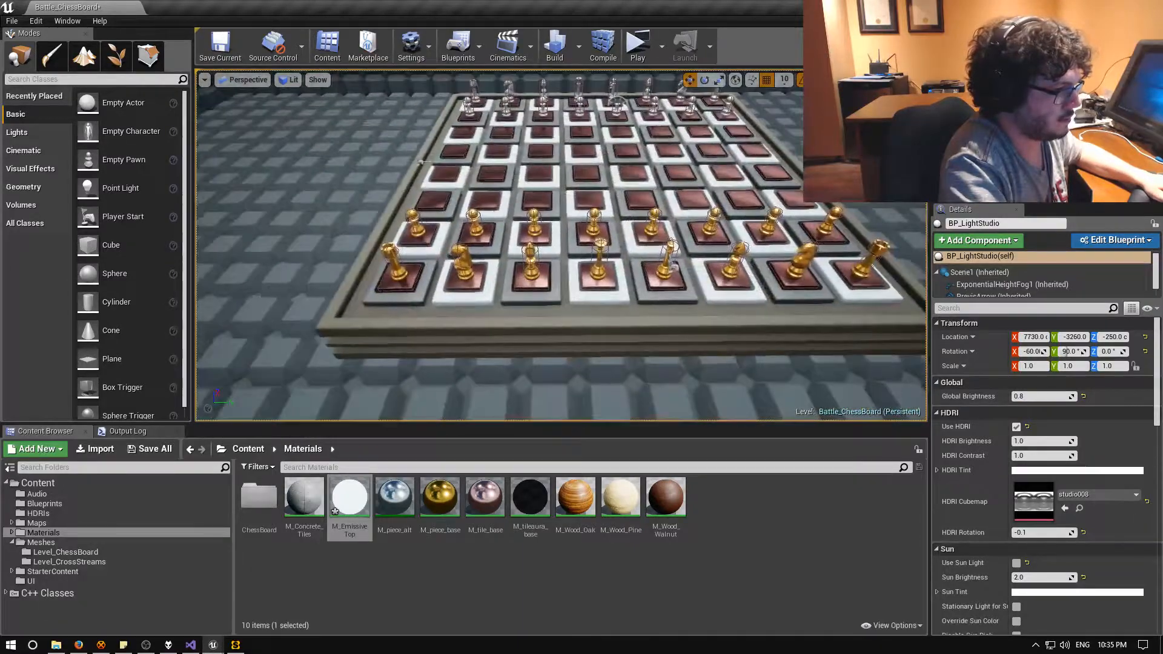
Start a lighting build for the level and look over the walled room and the chessboard from above.
{"action": "left_click", "coordinate": [554, 46]}
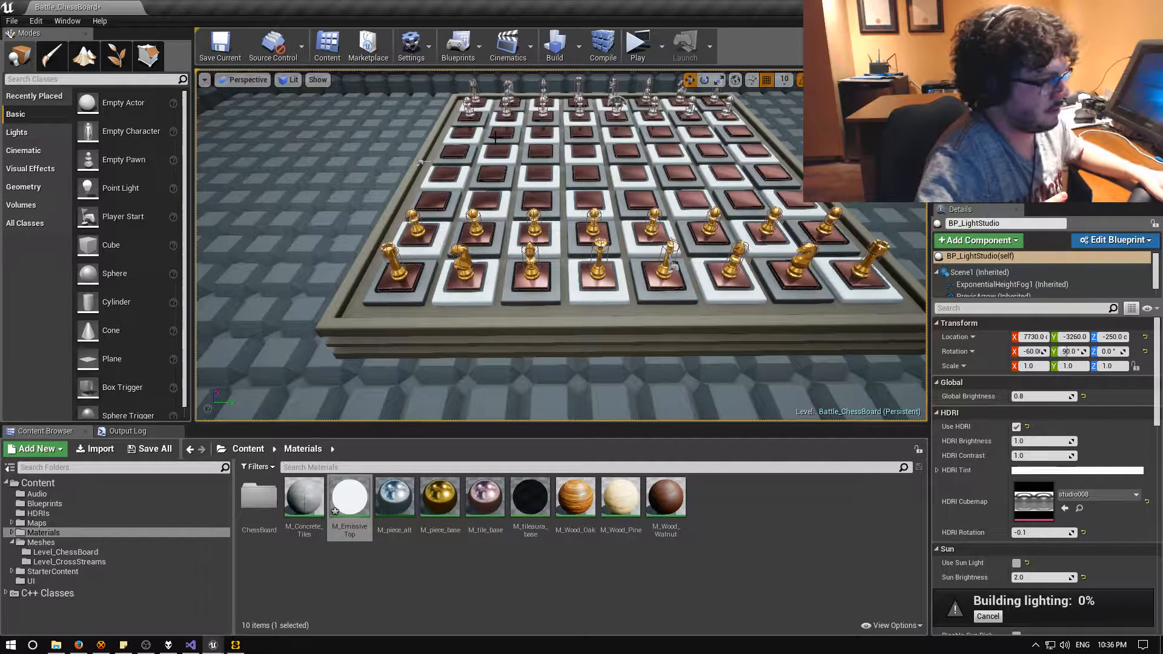
{"action": "right_click_drag", "start_coordinate": [588, 143], "coordinate": [636, 134]}
{"action": "key", "text": "s"}
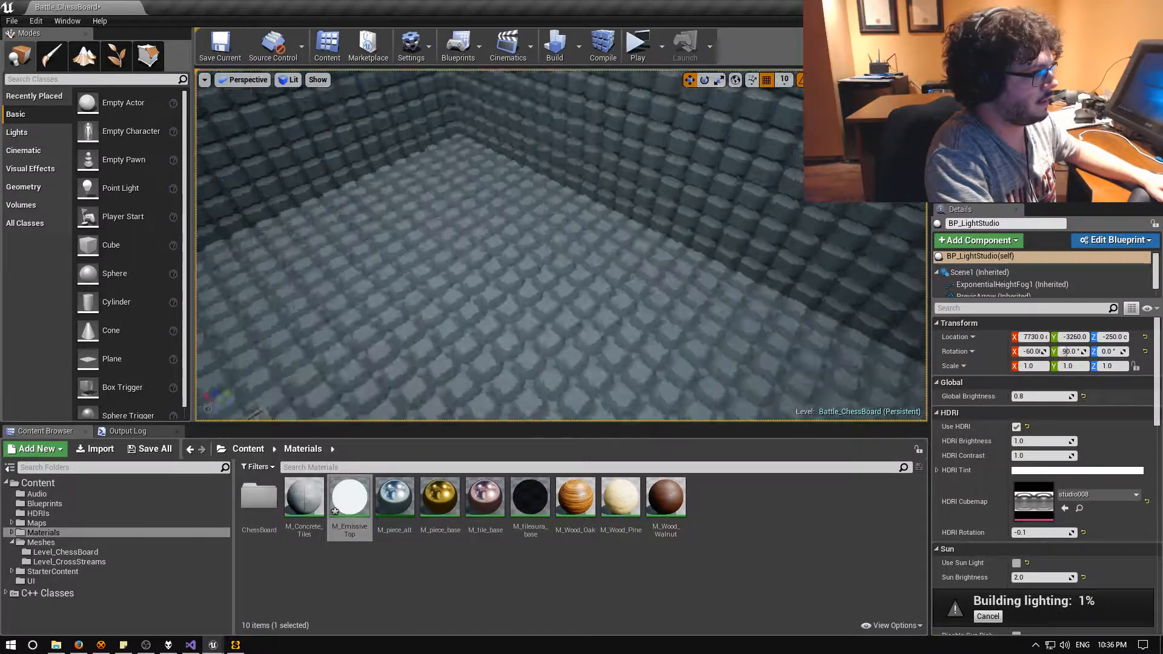
{"action": "right_click_drag", "start_coordinate": [636, 134], "coordinate": [612, 193]}
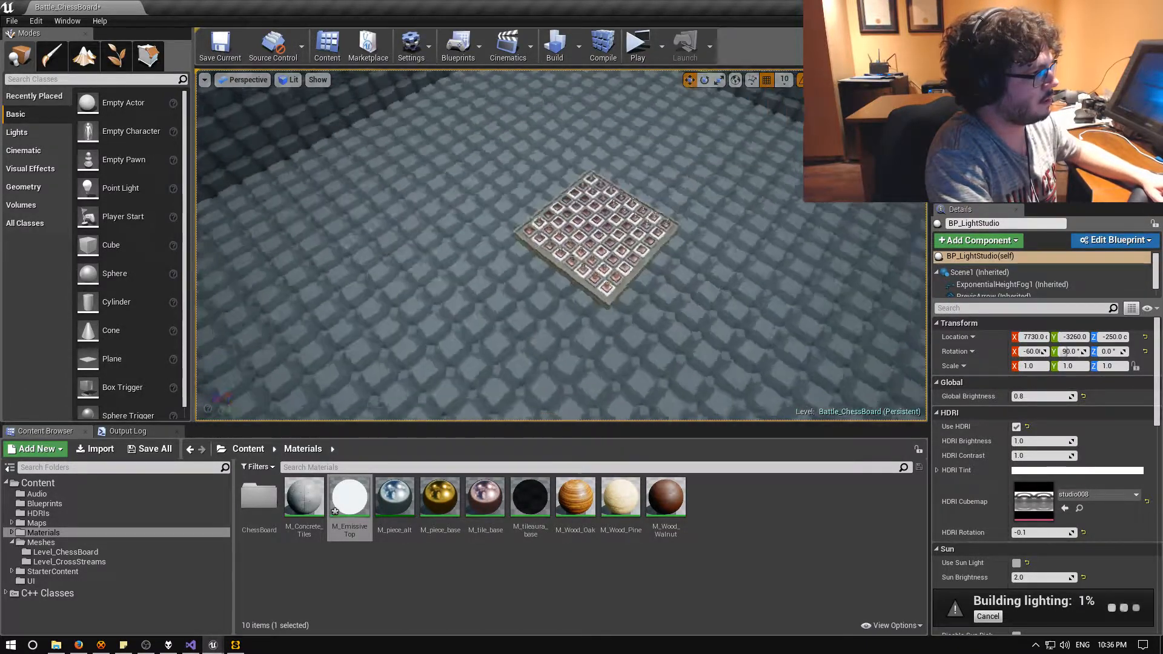
{"action": "right_click_drag", "start_coordinate": [612, 193], "coordinate": [503, 157]}
{"action": "key", "text": "w"}
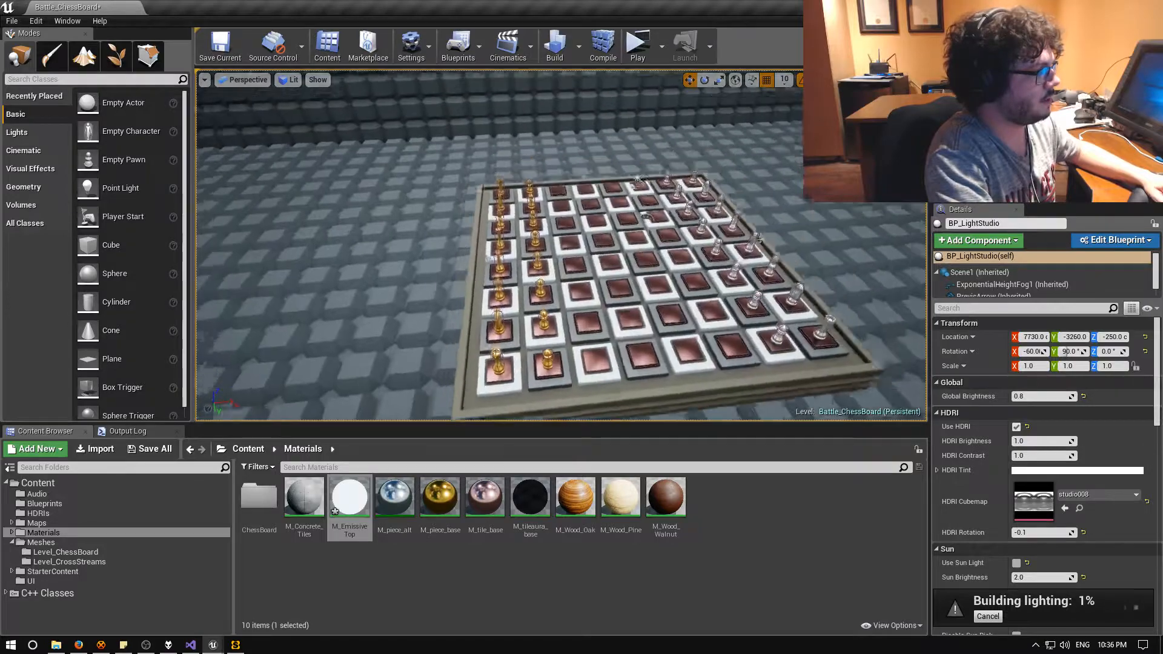
Examine the gold chess pieces up close, and the whole board from a corner, while the lighting builds.
{"action": "key", "text": "w"}
{"action": "right_click_drag", "start_coordinate": [561, 242], "coordinate": [652, 159]}
{"action": "key", "text": "s"}
{"action": "key", "text": "w"}
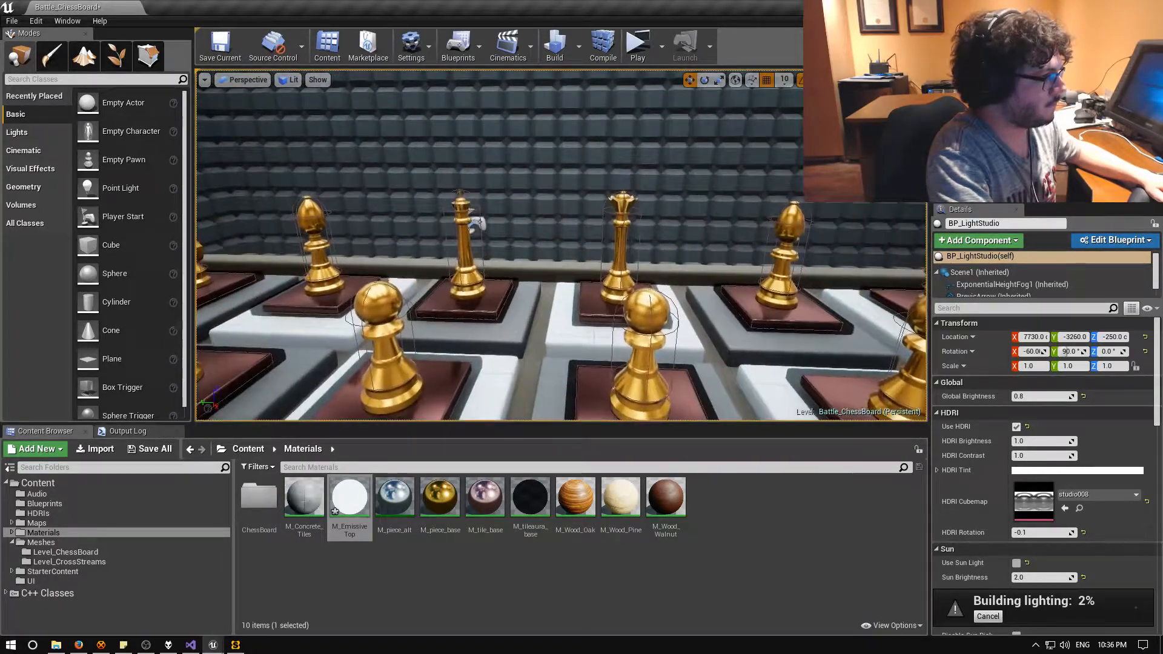
{"action": "right_click_drag", "start_coordinate": [478, 223], "coordinate": [606, 138]}
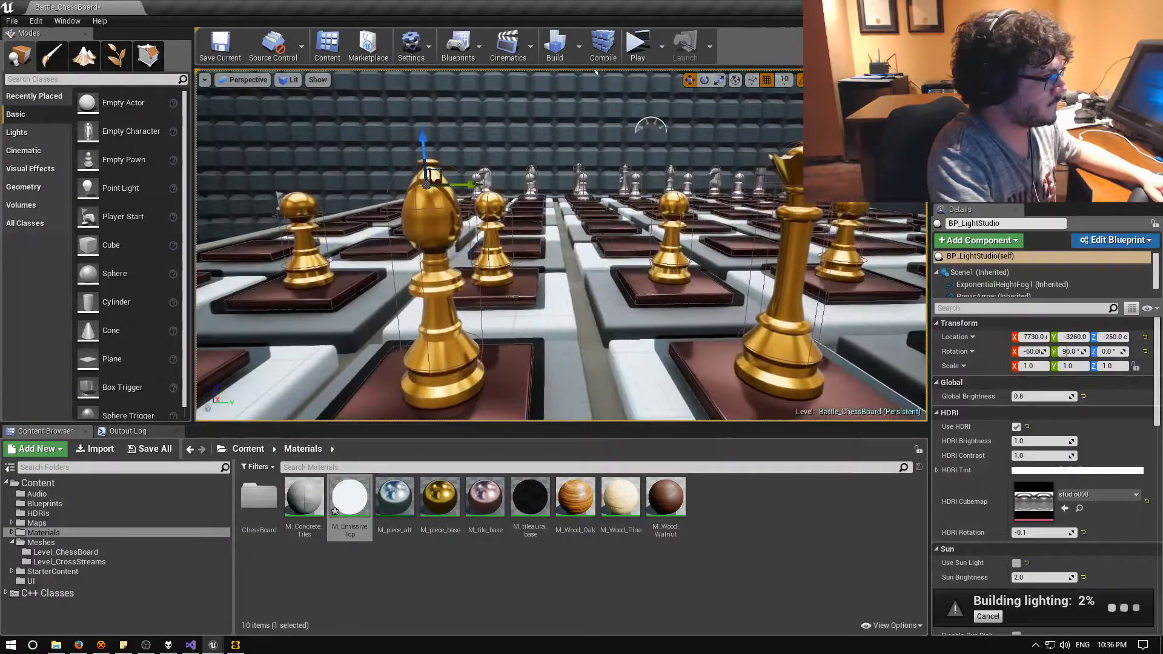
{"action": "key", "text": "d"}
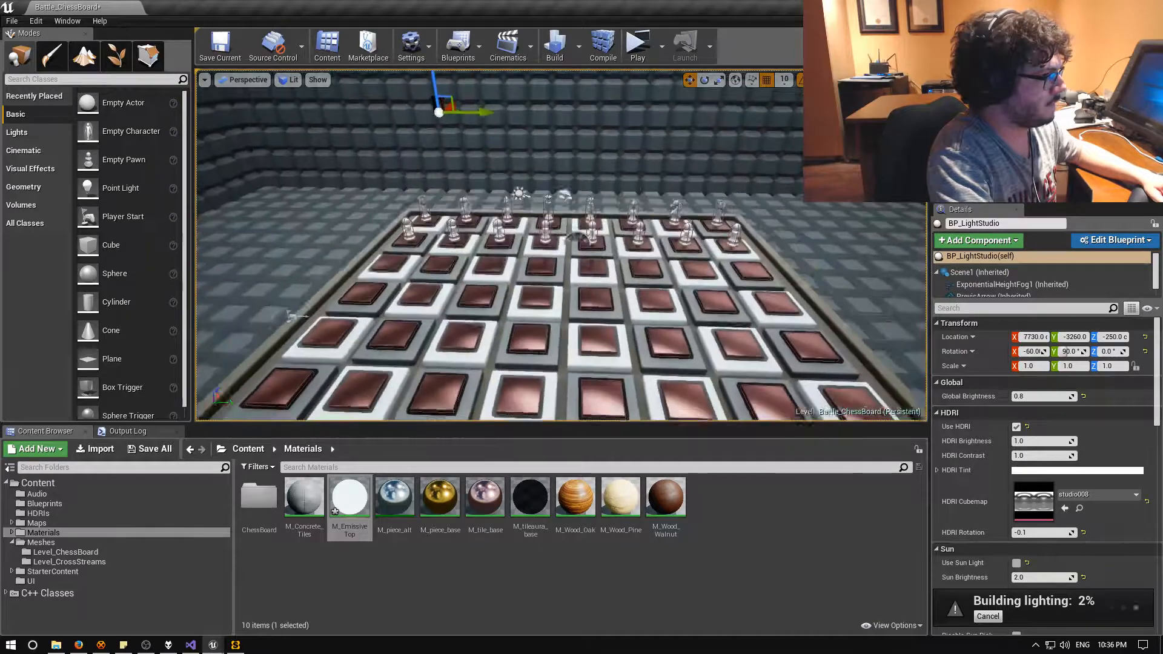
{"action": "key", "text": "s"}
{"action": "key", "text": "d"}
{"action": "right_click_drag", "start_coordinate": [561, 245], "coordinate": [488, 281]}
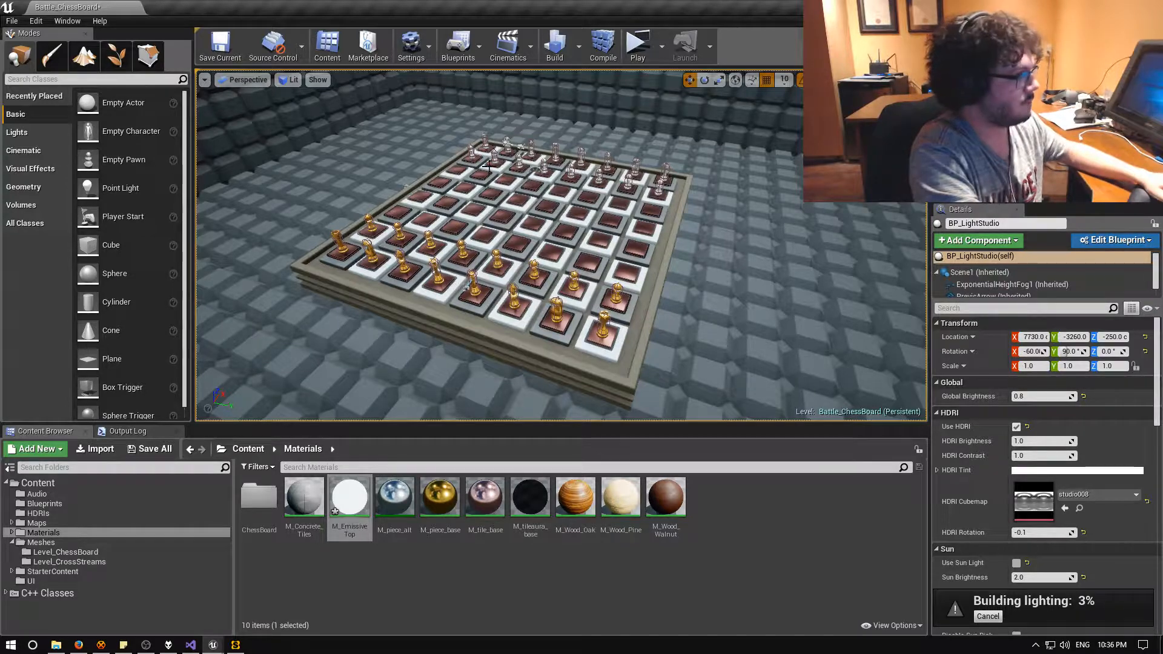
Inspect the walls and floor around the board, the edges of its tiles, and both the gold and silver sides.
{"action": "right_click_drag", "start_coordinate": [524, 183], "coordinate": [642, 135]}
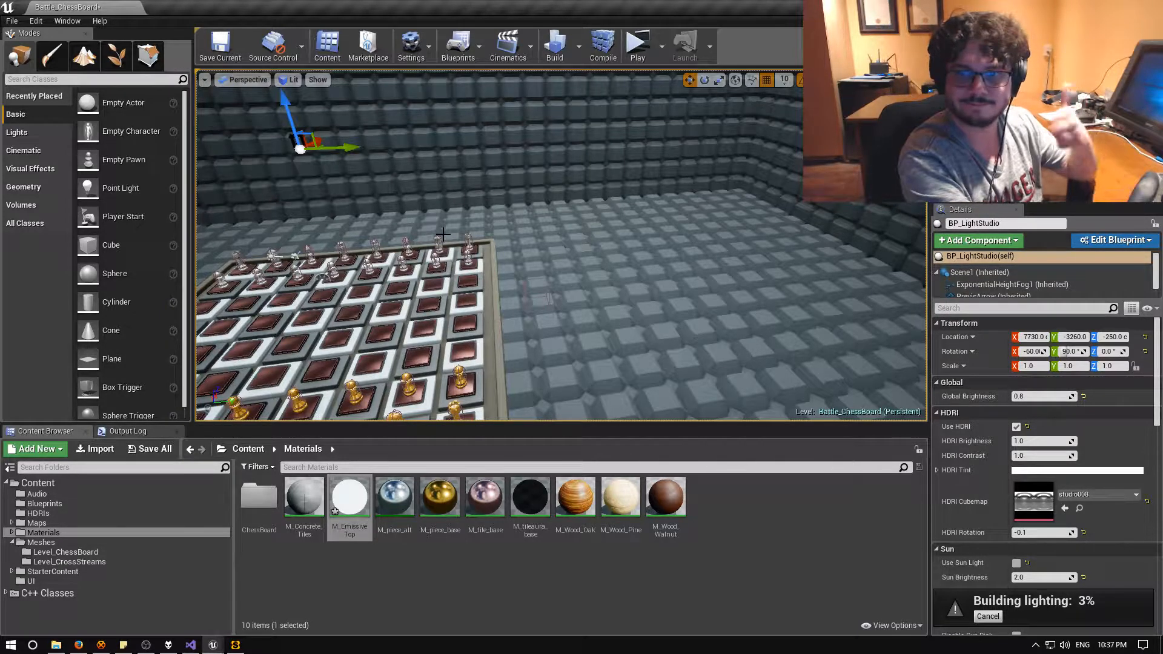
{"action": "right_click_drag", "start_coordinate": [408, 242], "coordinate": [357, 273]}
{"action": "right_click_drag", "start_coordinate": [640, 143], "coordinate": [651, 159]}
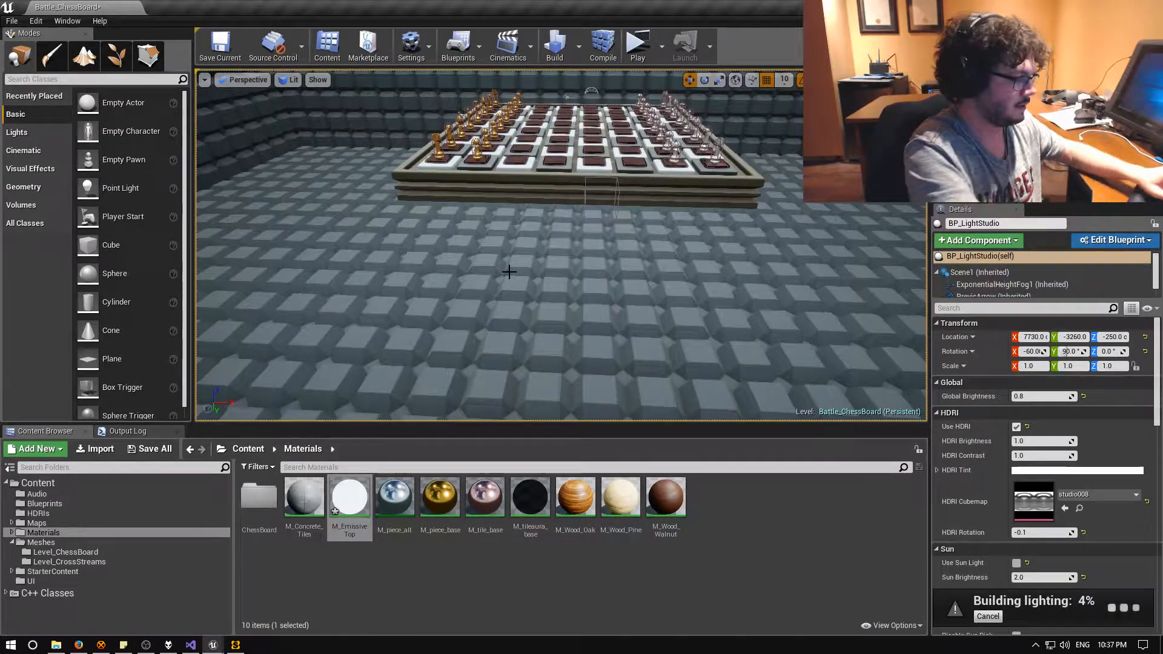
{"action": "key", "text": "w"}
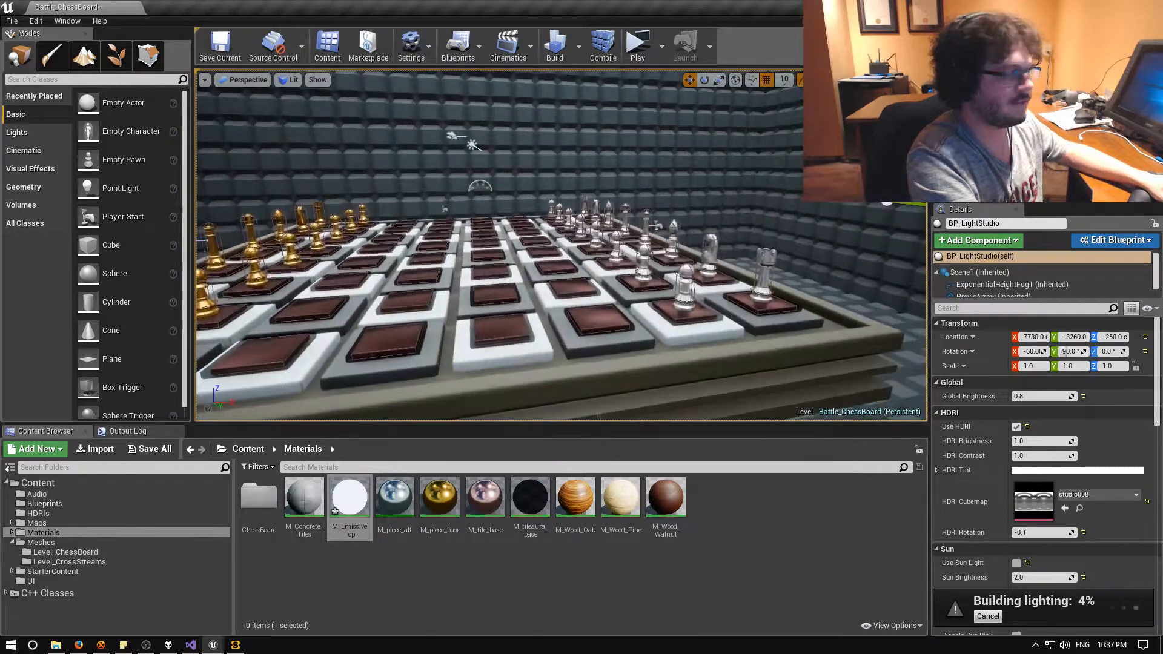
{"action": "right_click_drag", "start_coordinate": [561, 244], "coordinate": [560, 252]}
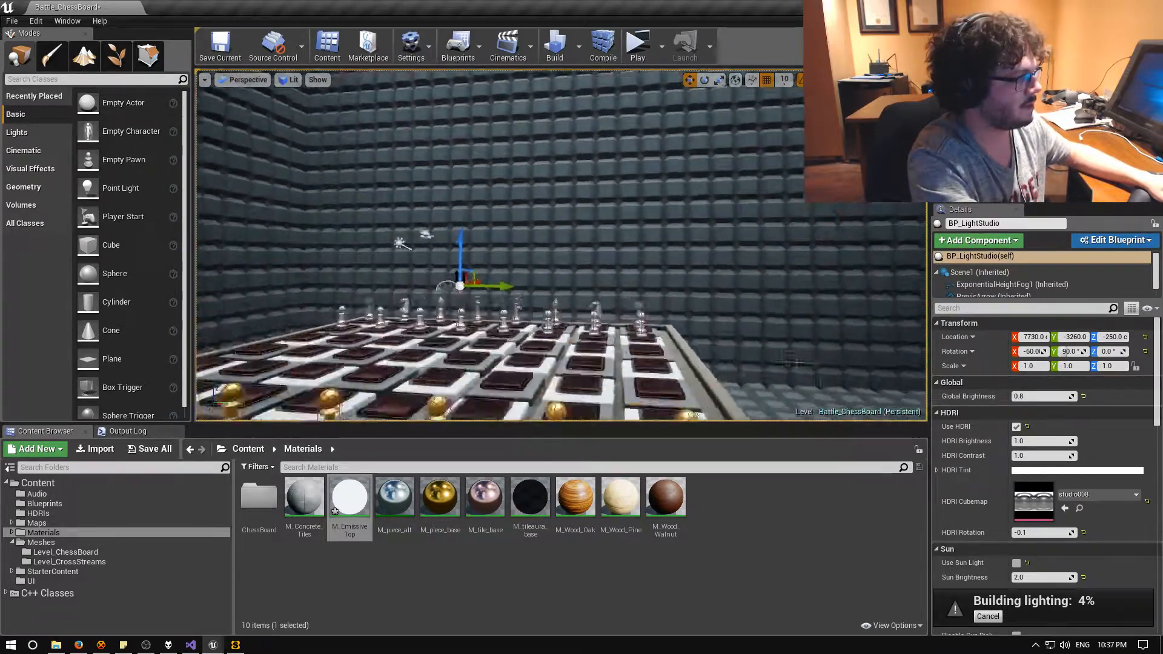
{"action": "key", "text": "s"}
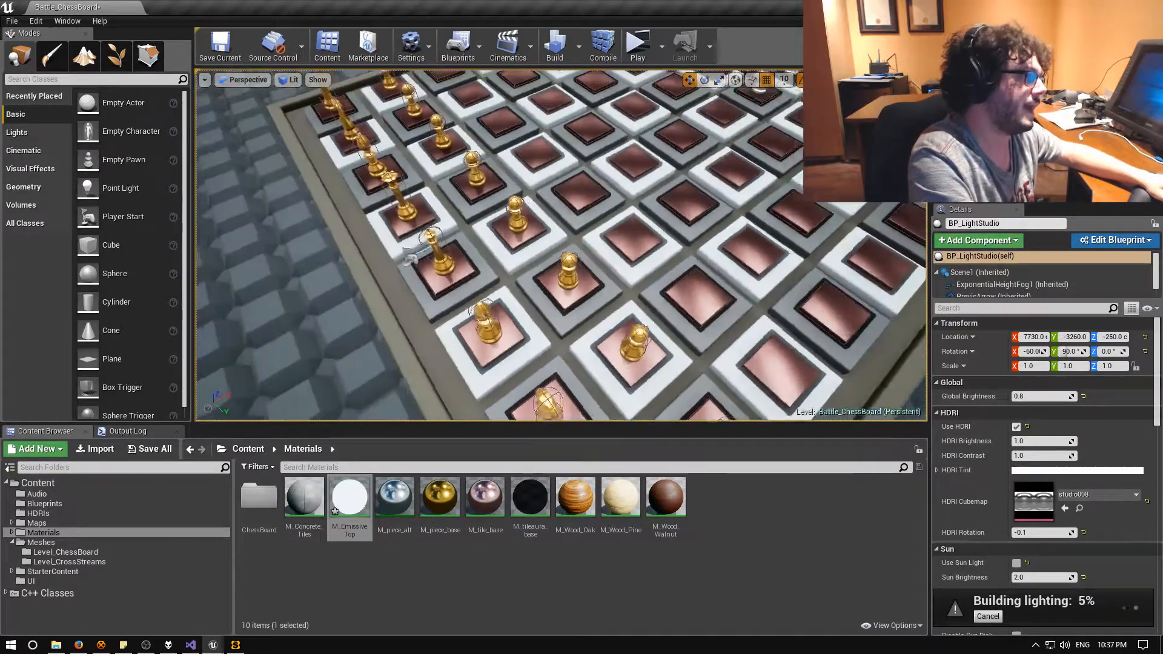
{"action": "right_click_drag", "start_coordinate": [561, 245], "coordinate": [351, 191]}
{"action": "key", "text": "d"}
{"action": "key", "text": "w"}
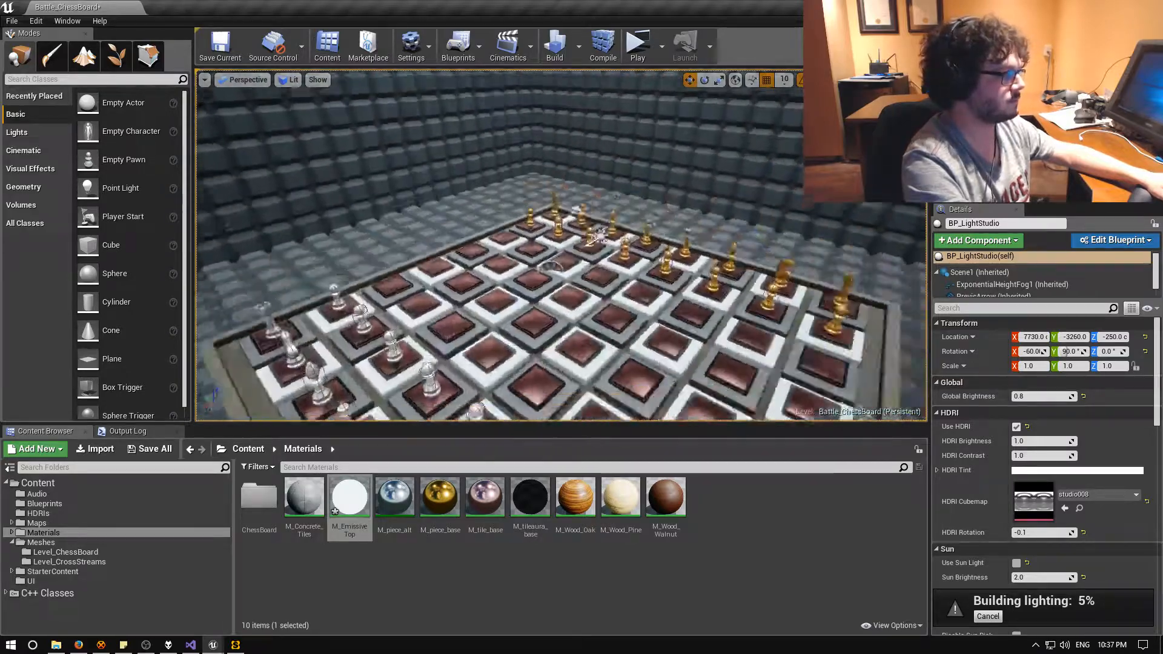
{"action": "right_click_drag", "start_coordinate": [561, 245], "coordinate": [661, 224]}
{"action": "key", "text": "w"}
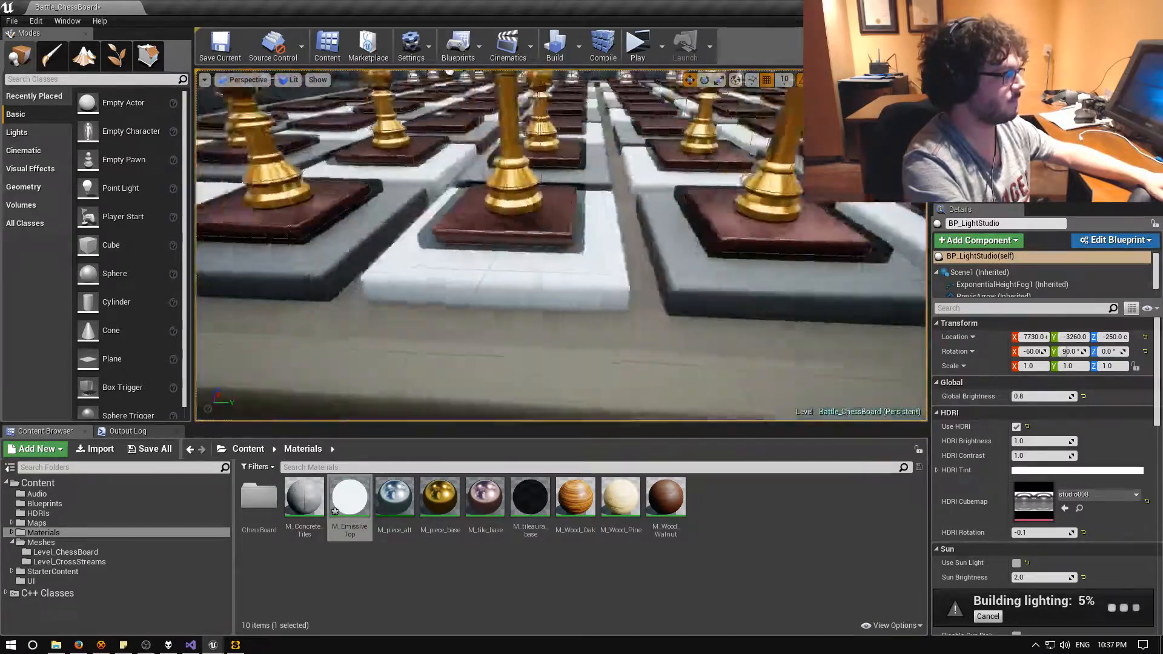
{"action": "right_click_drag", "start_coordinate": [561, 245], "coordinate": [560, 238]}
{"action": "key", "text": "e"}
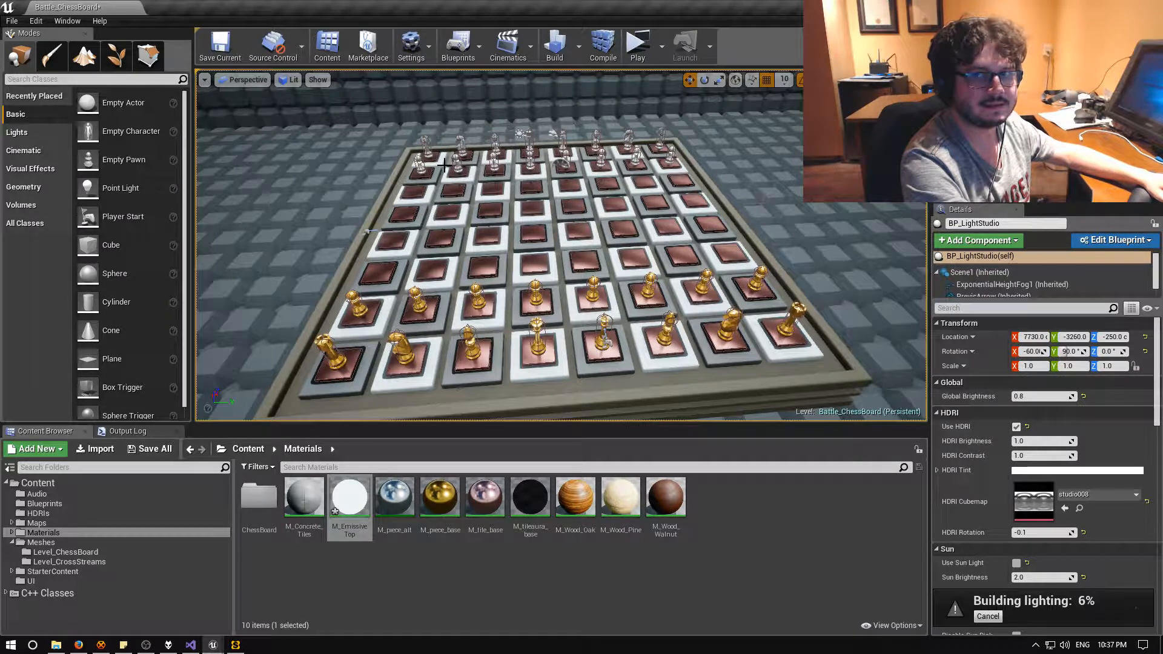
{"action": "right_click_drag", "start_coordinate": [560, 246], "coordinate": [448, 209]}
{"action": "right_click_drag", "start_coordinate": [561, 245], "coordinate": [676, 276]}
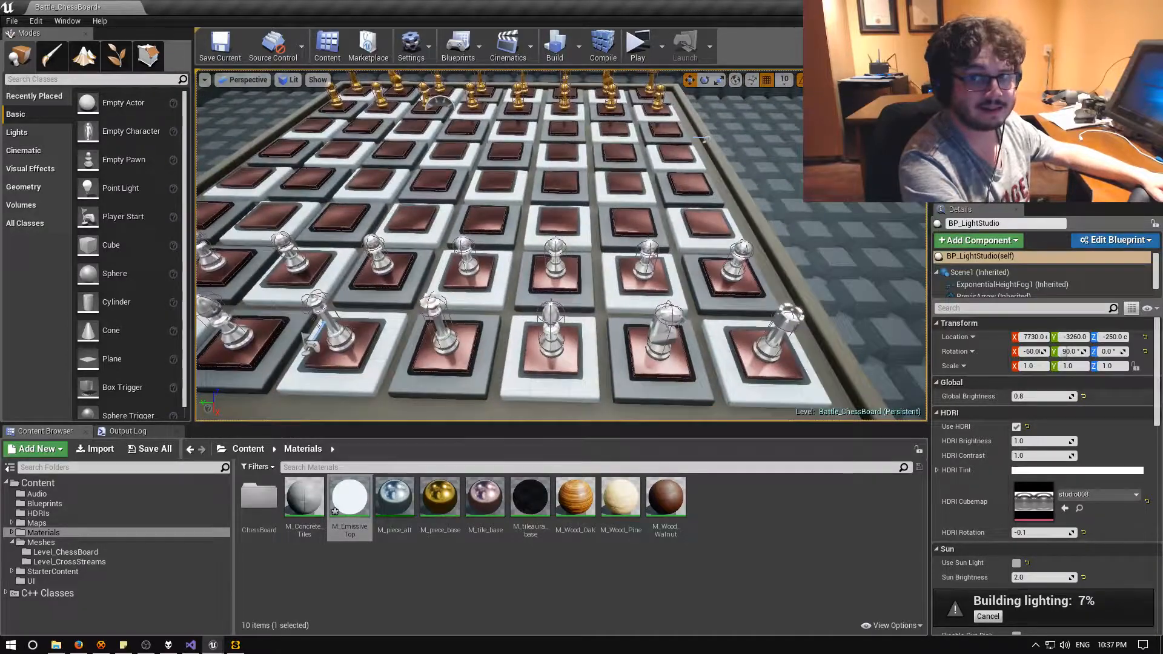
View the chessboard from its side and follow the progress of the lighting build in Swarm Agent.
{"action": "mouse_move", "coordinate": [560, 246]}
{"action": "right_mouse_down"}
{"action": "mouse_move", "coordinate": [556, 234]}
{"action": "mouse_move", "coordinate": [466, 262]}
{"action": "mouse_move", "coordinate": [630, 258]}
{"action": "mouse_move", "coordinate": [524, 230]}
{"action": "mouse_move", "coordinate": [488, 234]}
{"action": "mouse_move", "coordinate": [475, 258]}
{"action": "mouse_move", "coordinate": [446, 264]}
{"action": "mouse_move", "coordinate": [602, 242]}
{"action": "mouse_move", "coordinate": [564, 242]}
{"action": "right_mouse_up"}
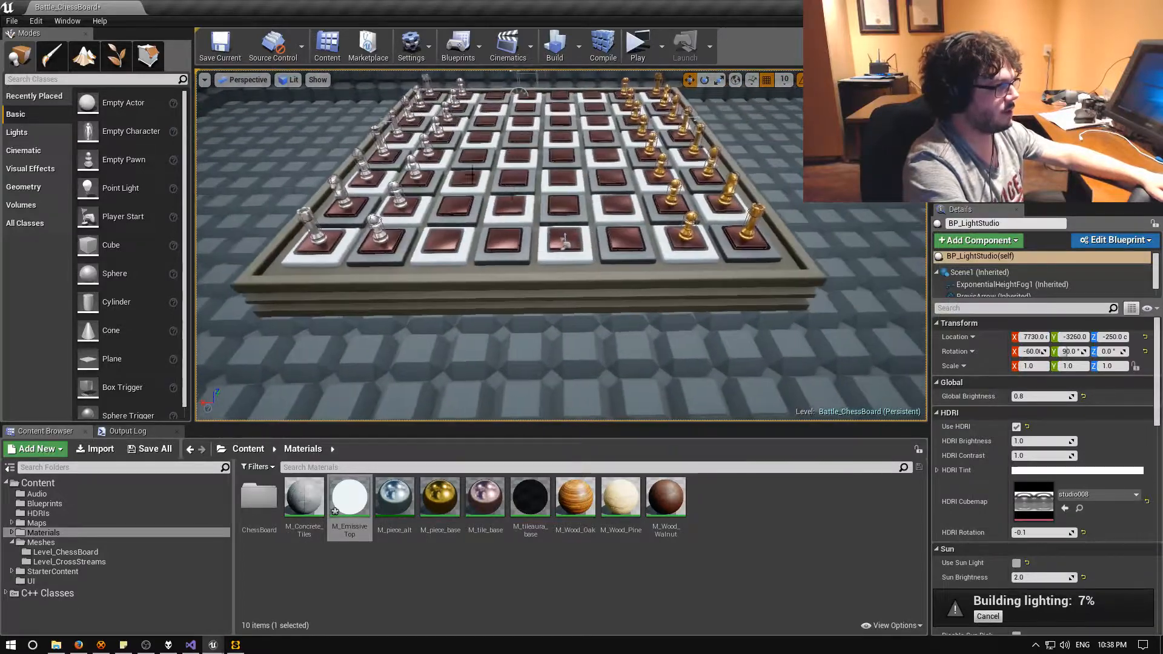
{"action": "left_click", "coordinate": [79, 645]}
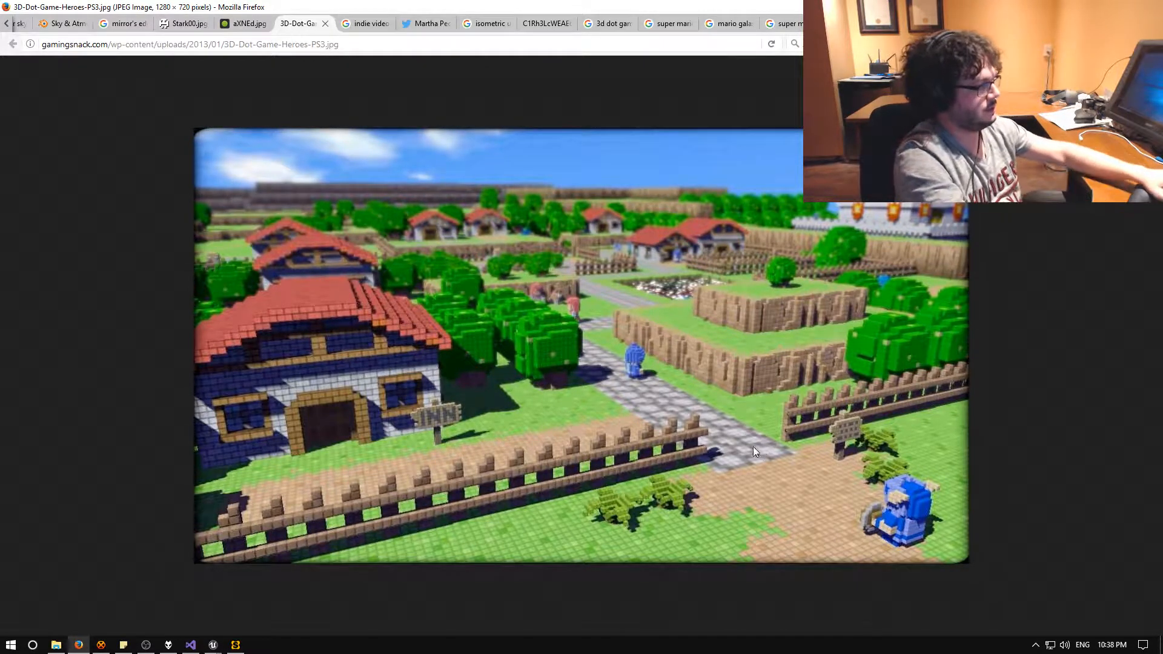
{"action": "left_click", "coordinate": [237, 645]}
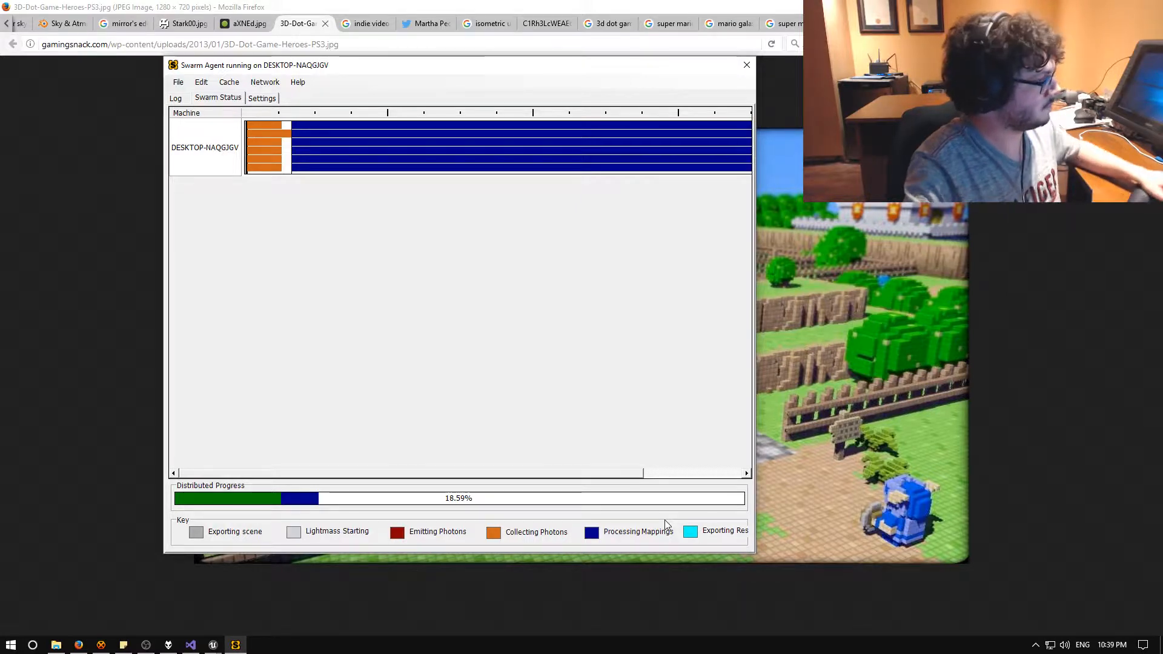
{"action": "left_click_drag", "start_coordinate": [343, 471], "coordinate": [280, 483]}
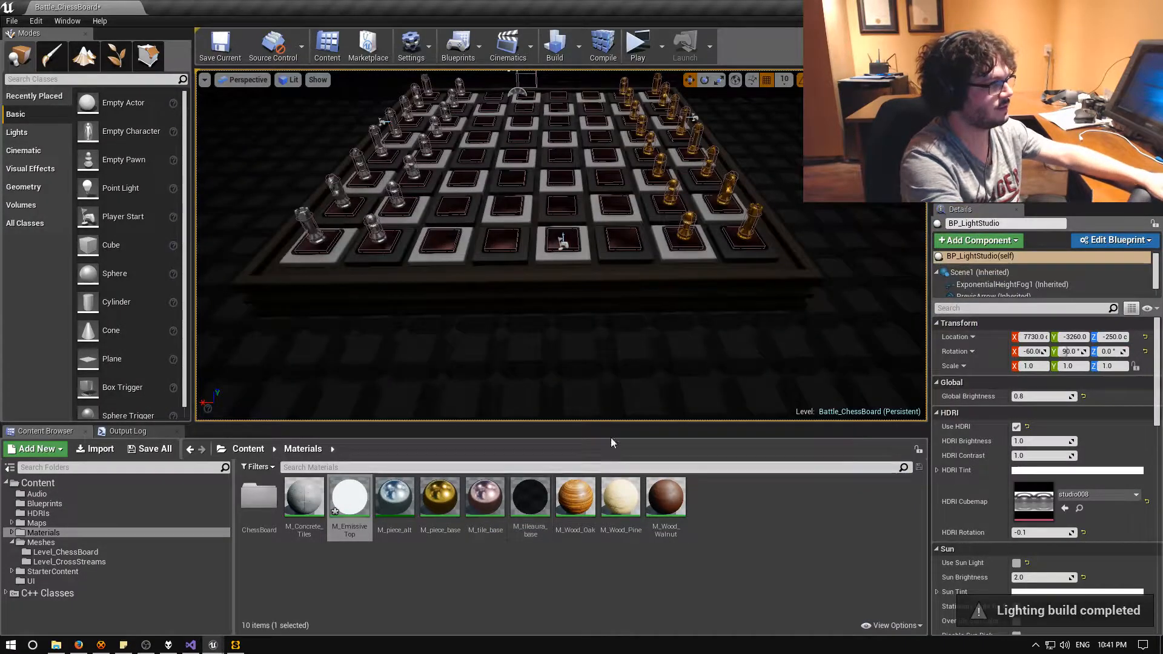
Set both Min Brightness and Max Brightness in the PostProcessVolume's Auto Exposure settings to 0.3.
{"action": "right_click_drag", "start_coordinate": [597, 327], "coordinate": [712, 386]}
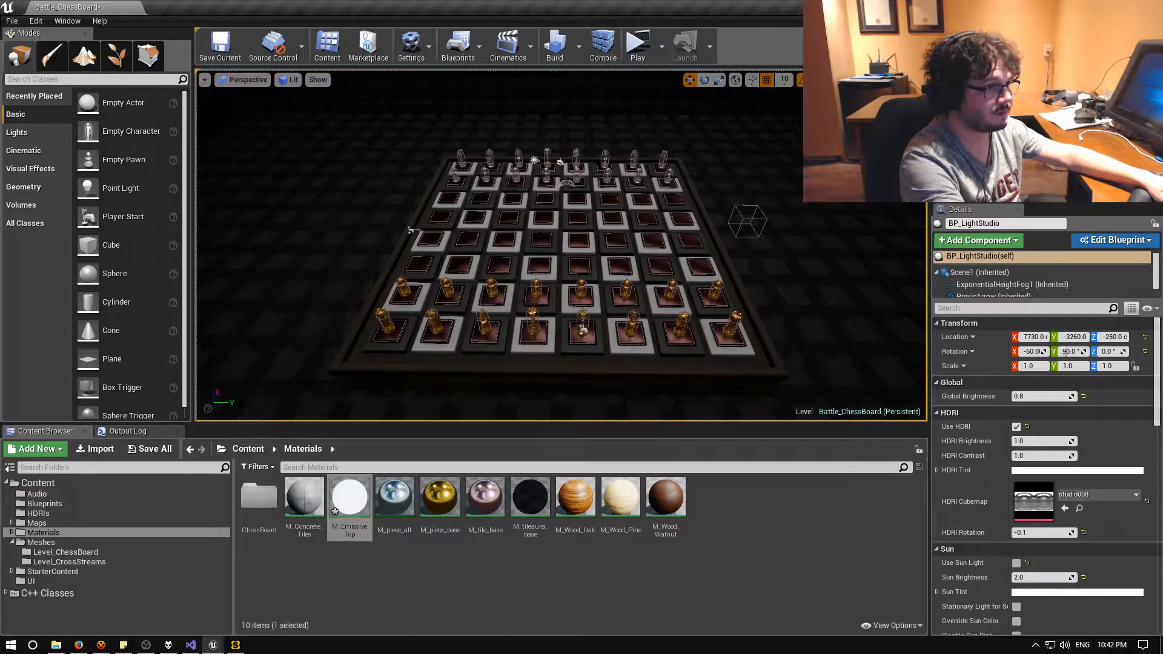
{"action": "left_click", "coordinate": [1037, 163]}
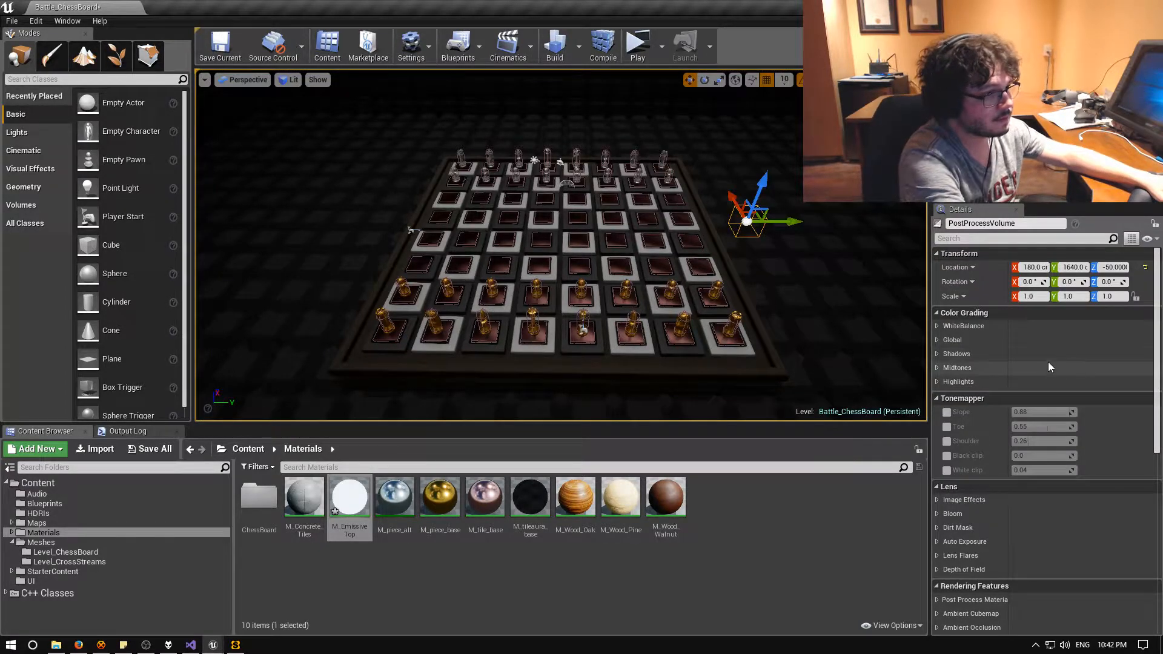
{"action": "scroll", "coordinate": [1046, 455], "scroll_direction": "down", "scroll_amount": 3}
{"action": "scroll", "coordinate": [1045, 457], "scroll_direction": "down", "scroll_amount": 8}
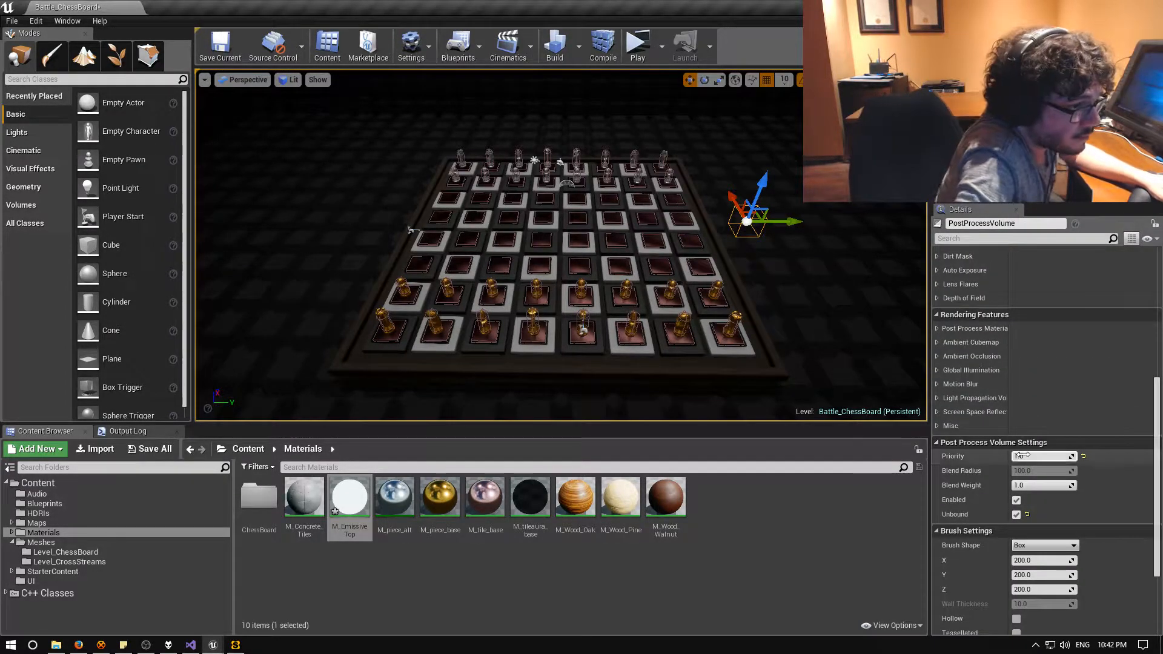
{"action": "scroll", "coordinate": [1054, 462], "scroll_direction": "up", "scroll_amount": 3}
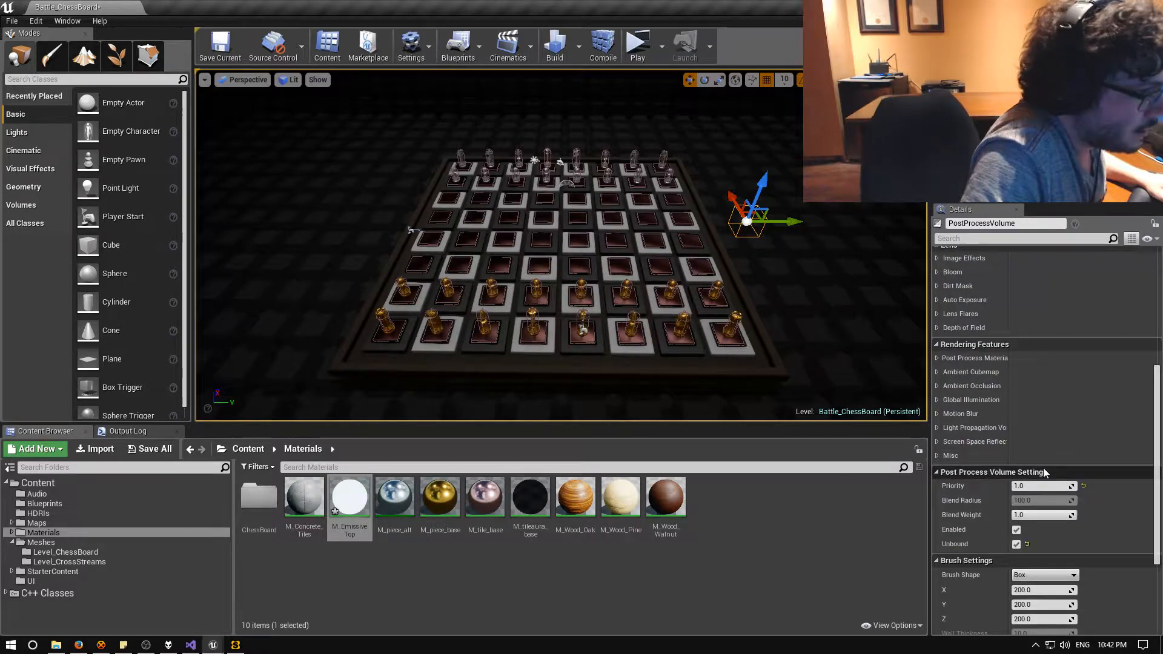
{"action": "scroll", "coordinate": [939, 400], "scroll_direction": "up", "scroll_amount": 4}
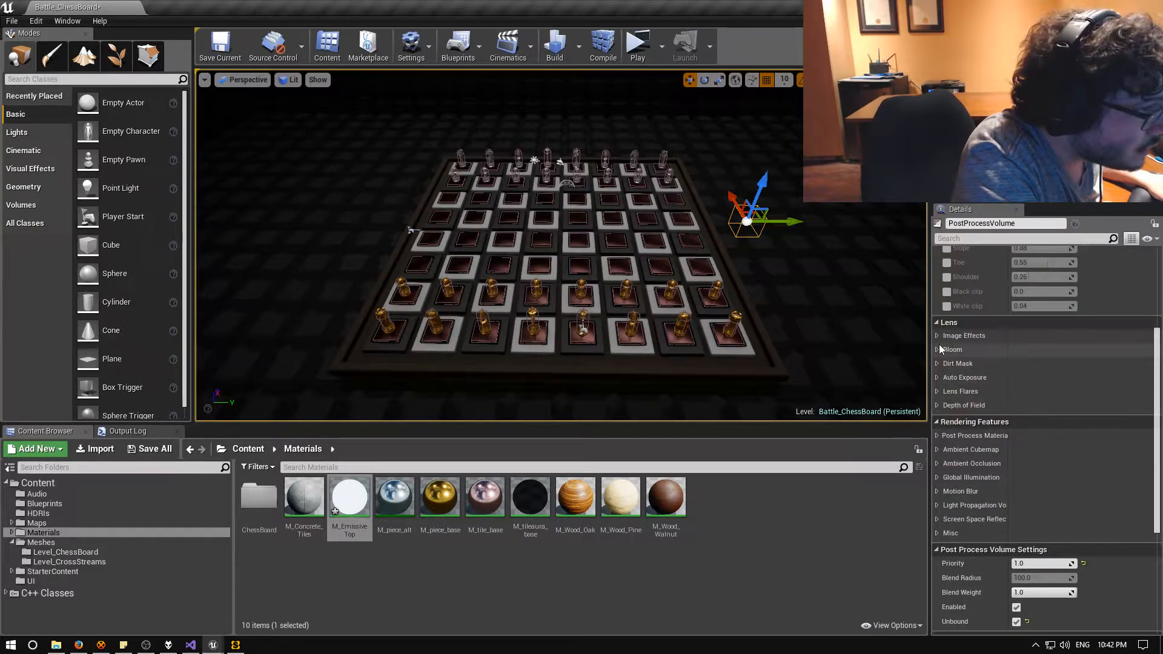
{"action": "scroll", "coordinate": [936, 368], "scroll_direction": "up", "scroll_amount": 1}
{"action": "left_click", "coordinate": [937, 397]}
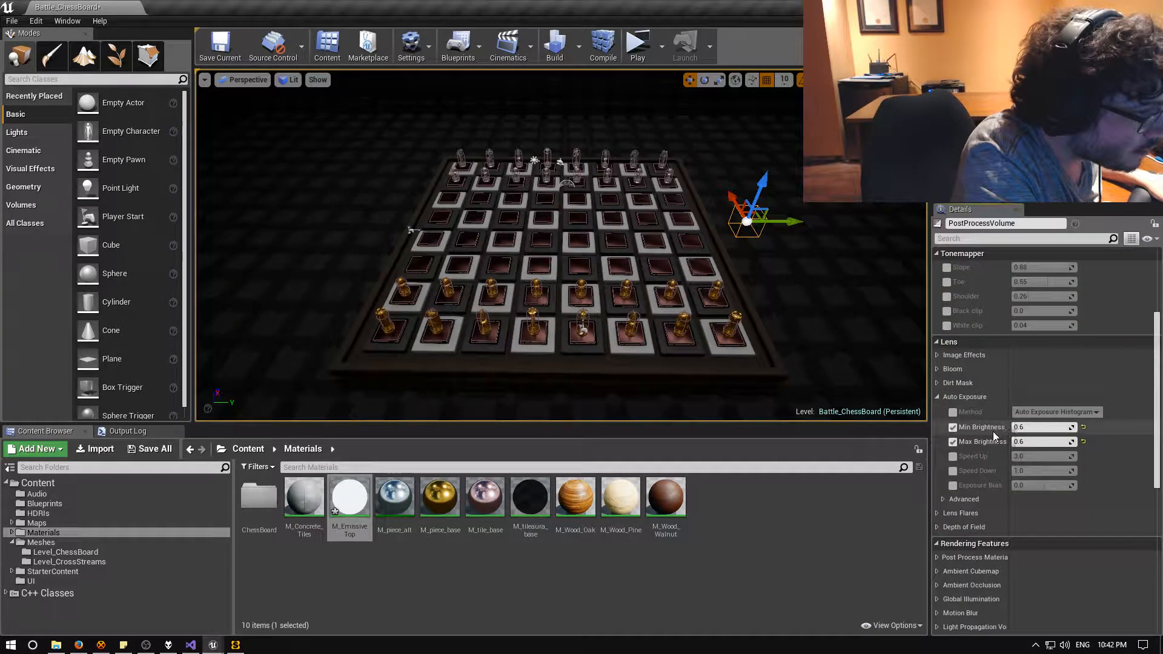
{"action": "left_click", "coordinate": [1037, 427]}
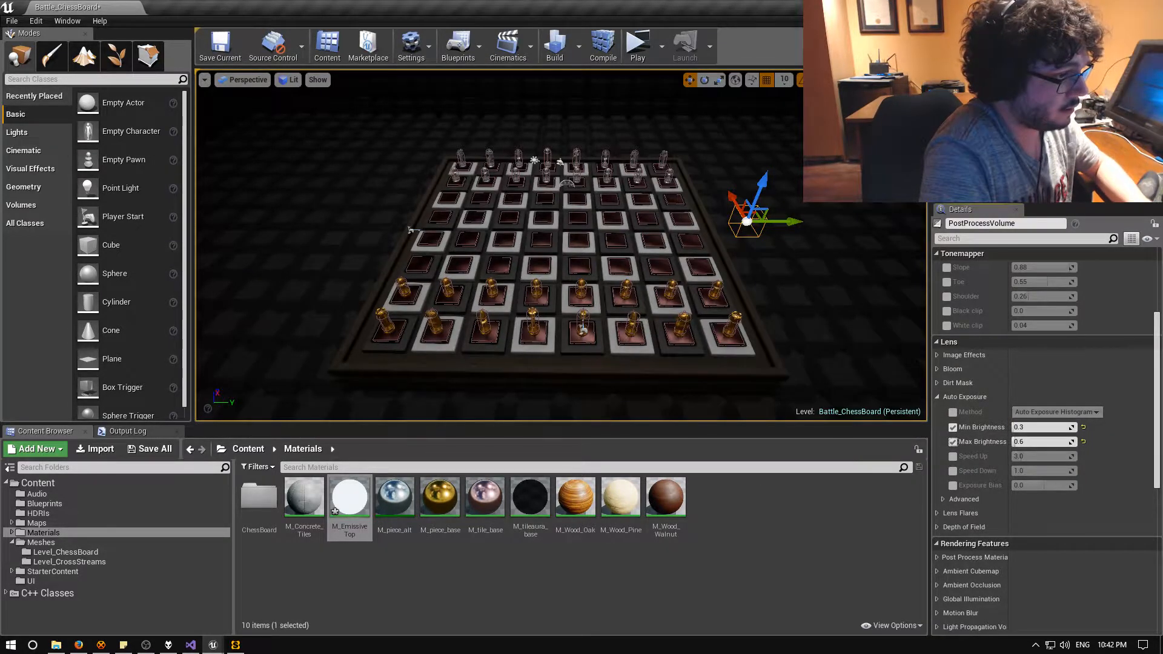
{"action": "left_click", "coordinate": [1054, 443]}
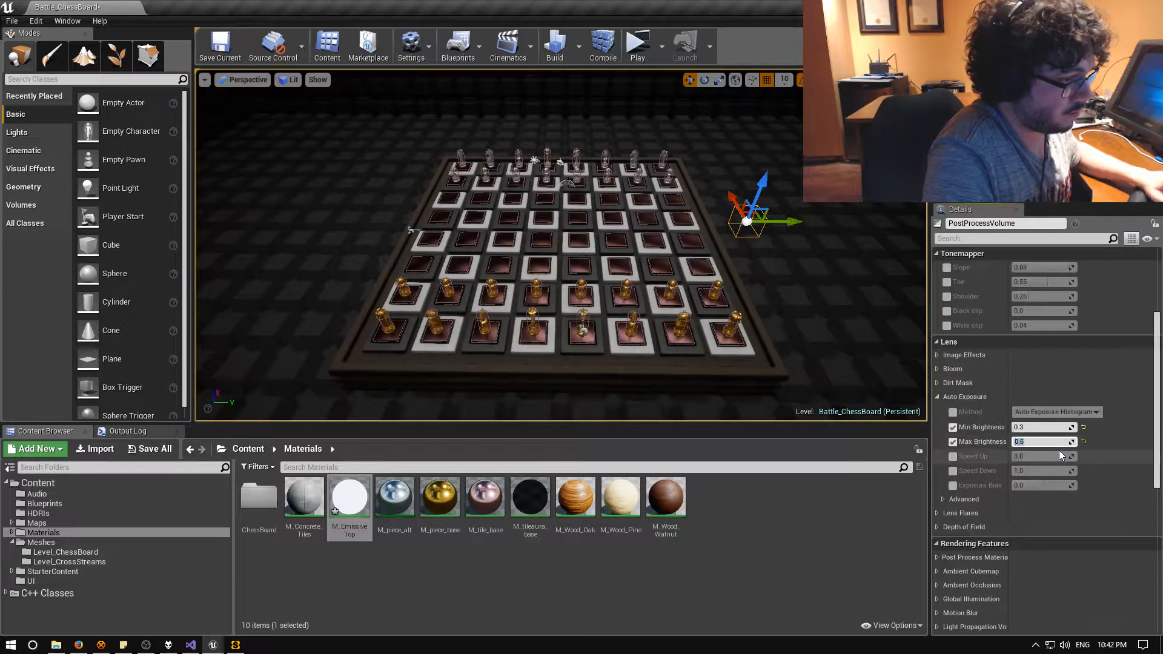
{"action": "key", "text": "Return"}
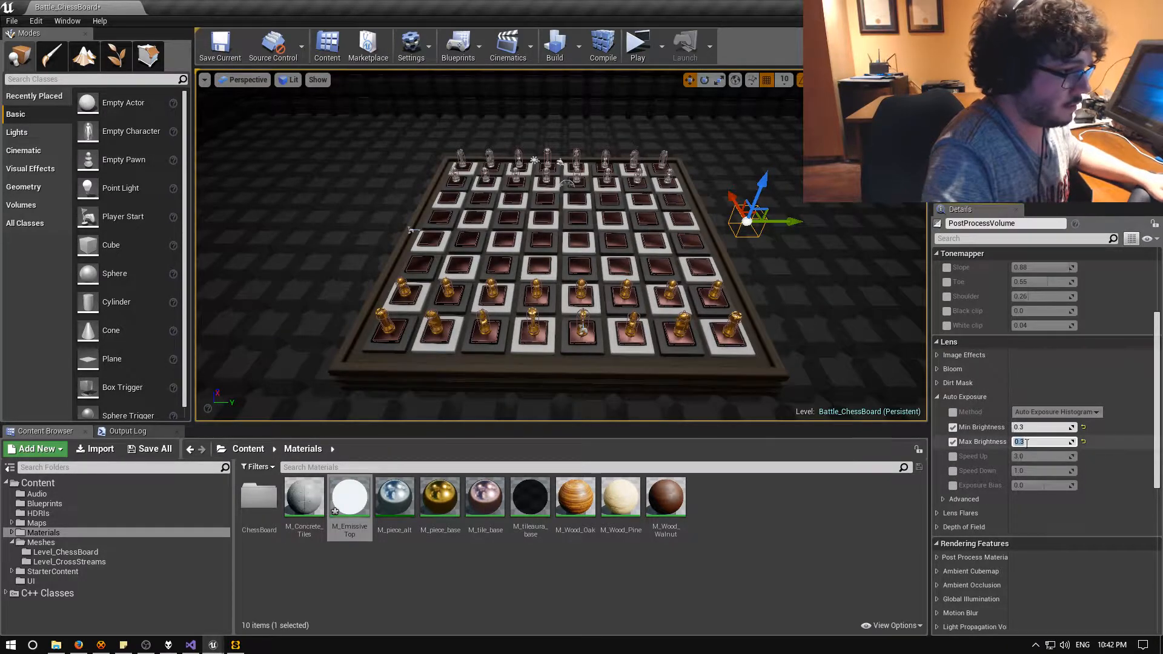
Lower the volume's Auto Exposure Max Brightness and Min Brightness to 0.1 and save the level.
{"action": "left_click", "coordinate": [1042, 442]}
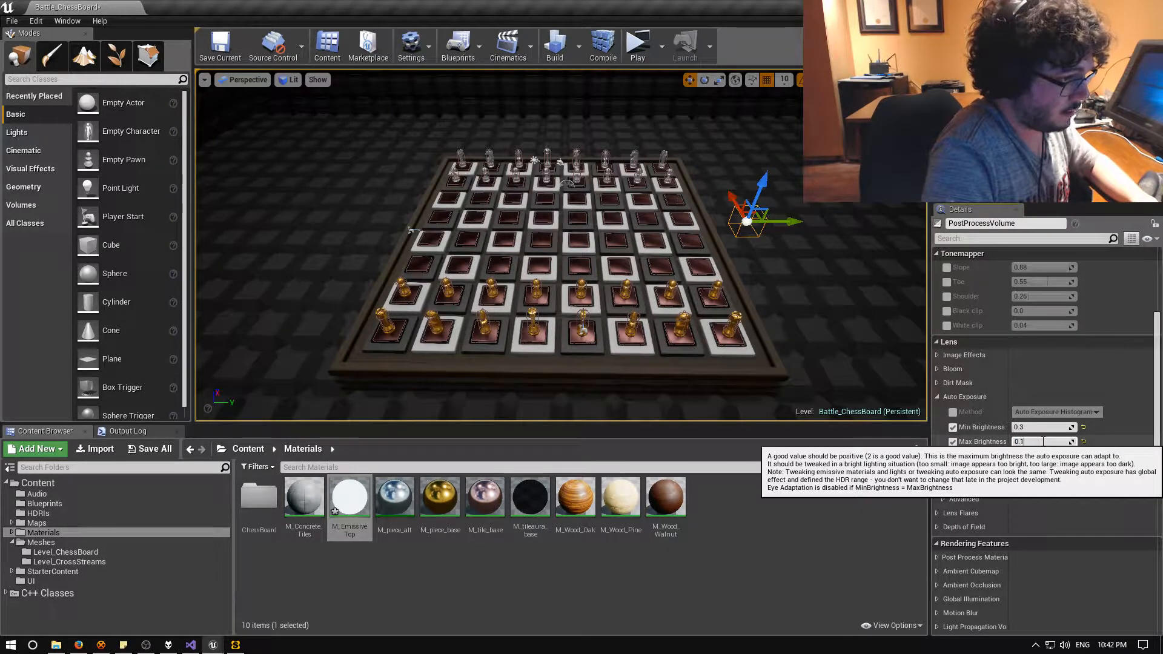
{"action": "left_click", "coordinate": [1039, 428]}
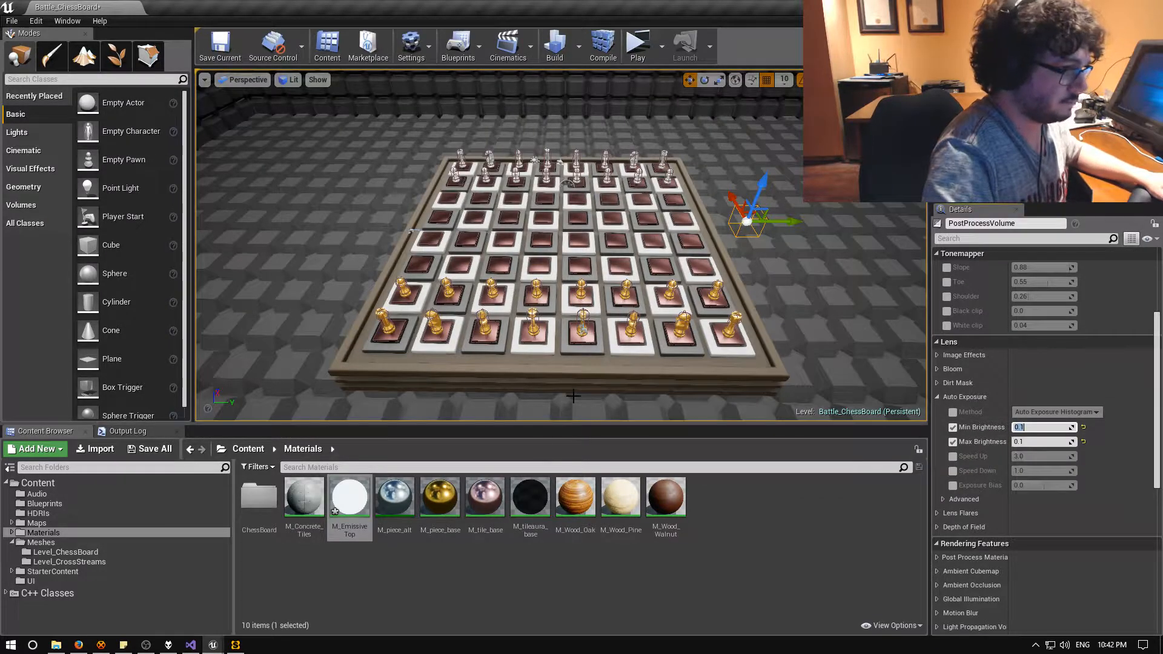
{"action": "mouse_move", "coordinate": [569, 396]}
{"action": "right_mouse_down"}
{"action": "mouse_move", "coordinate": [521, 361]}
{"action": "mouse_move", "coordinate": [588, 381]}
{"action": "mouse_move", "coordinate": [579, 385]}
{"action": "right_mouse_up"}
{"action": "key", "text": "ctrl+s"}
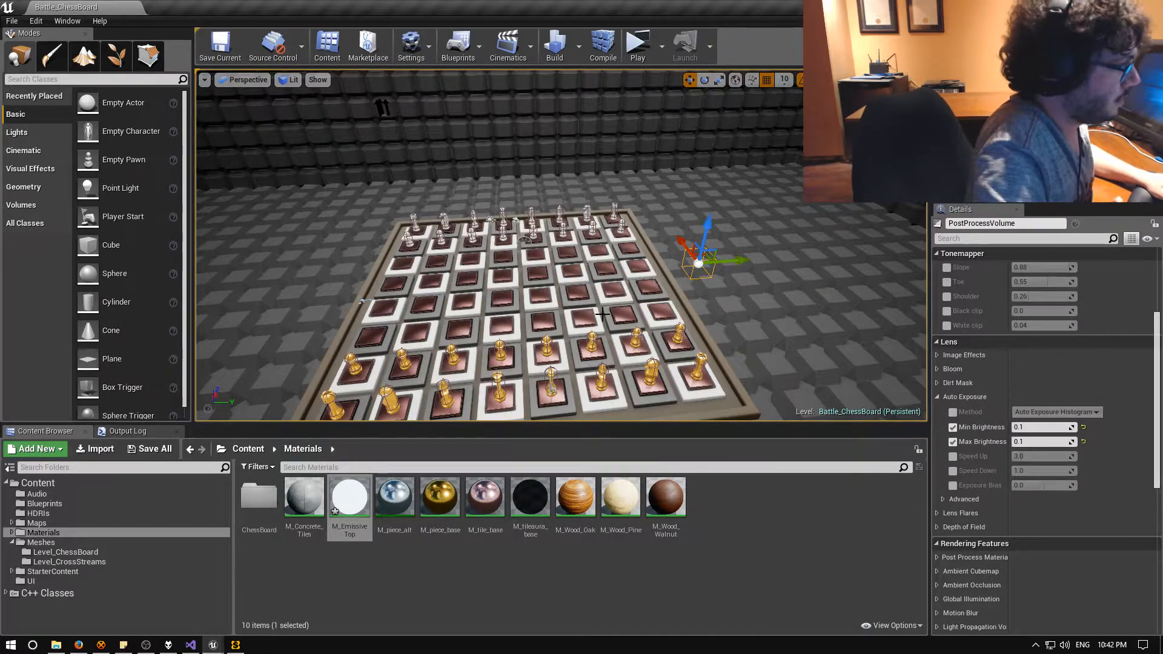
Set the Auto Exposure Min and Max Brightness to 0.15, check the look across the board, and save the level.
{"action": "right_click_drag", "start_coordinate": [602, 315], "coordinate": [539, 331]}
{"action": "left_click", "coordinate": [1045, 427]}
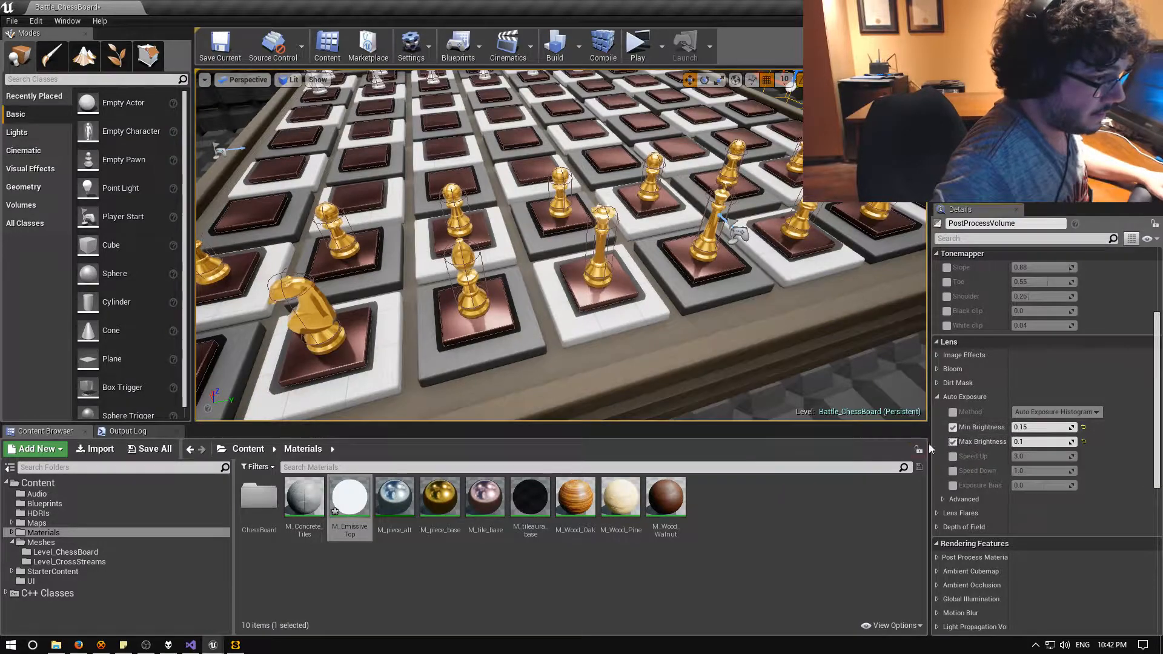
{"action": "left_click", "coordinate": [1045, 442]}
{"action": "type", "text": "0.15"}
{"action": "key", "text": "Return"}
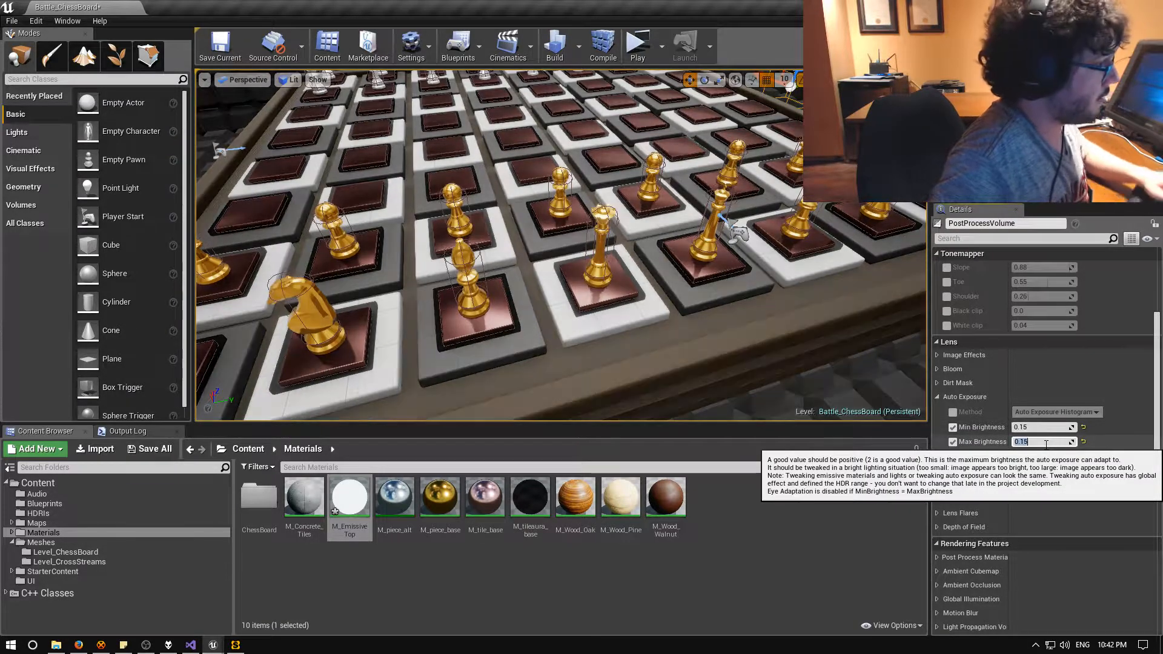
{"action": "right_click_drag", "start_coordinate": [632, 331], "coordinate": [630, 297]}
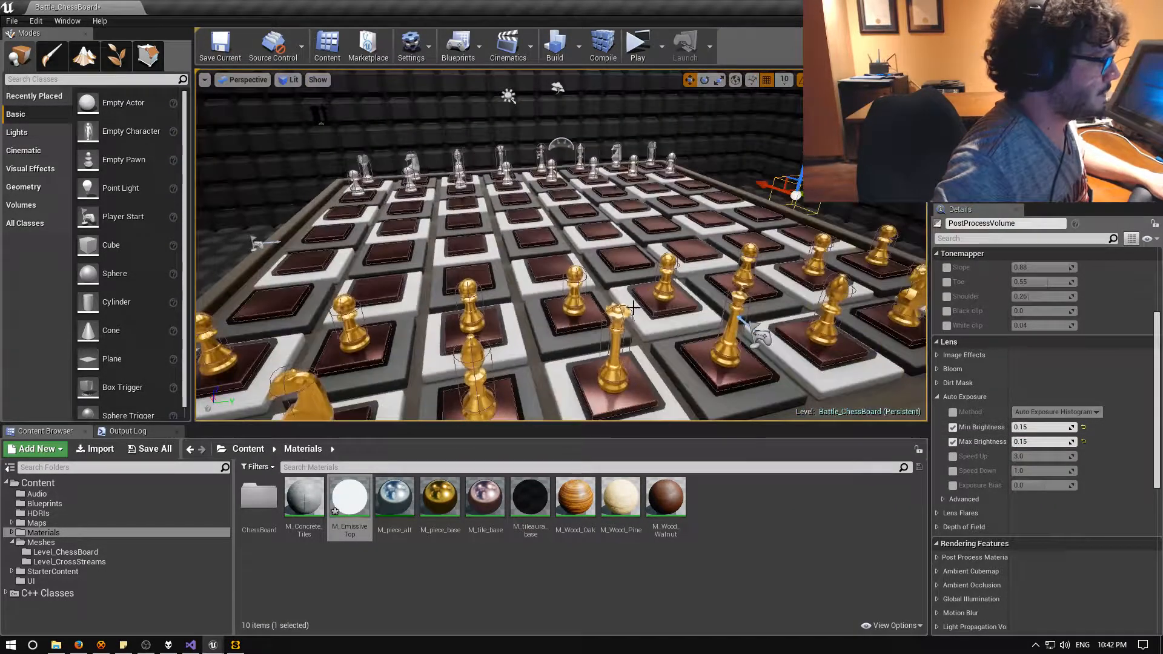
{"action": "left_click", "coordinate": [220, 46]}
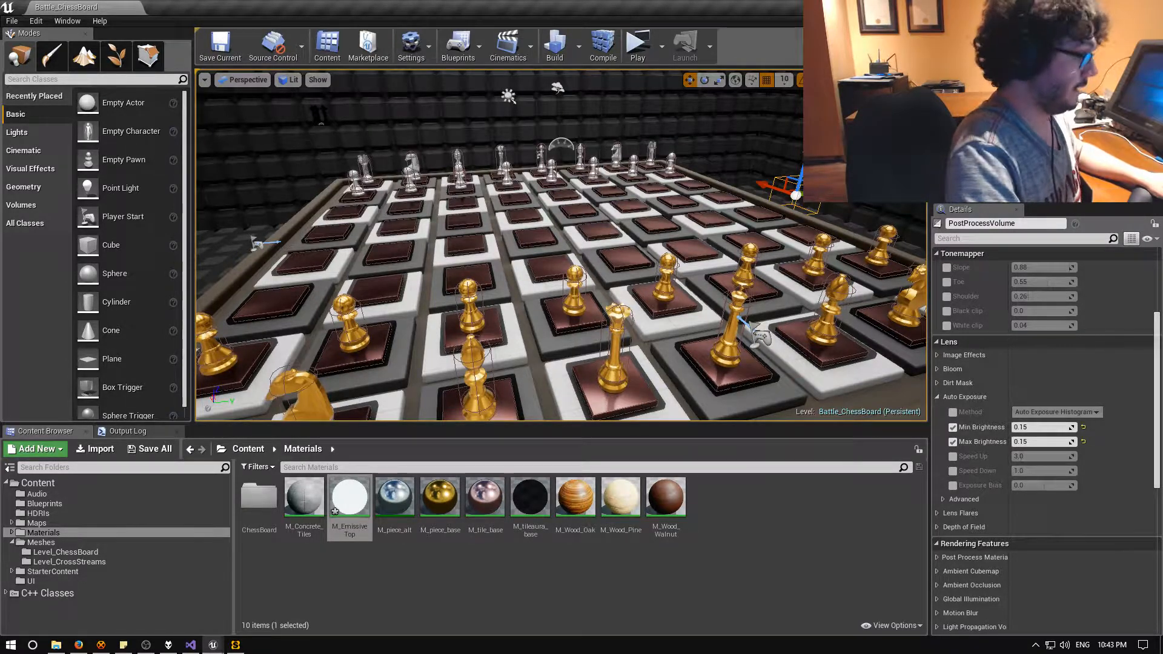
Open the MenuLevel_MainMenu level and play it, bringing up the Round Settings screen in a maximized preview window.
{"action": "left_click", "coordinate": [10, 21]}
{"action": "mouse_move", "coordinate": [95, 346]}
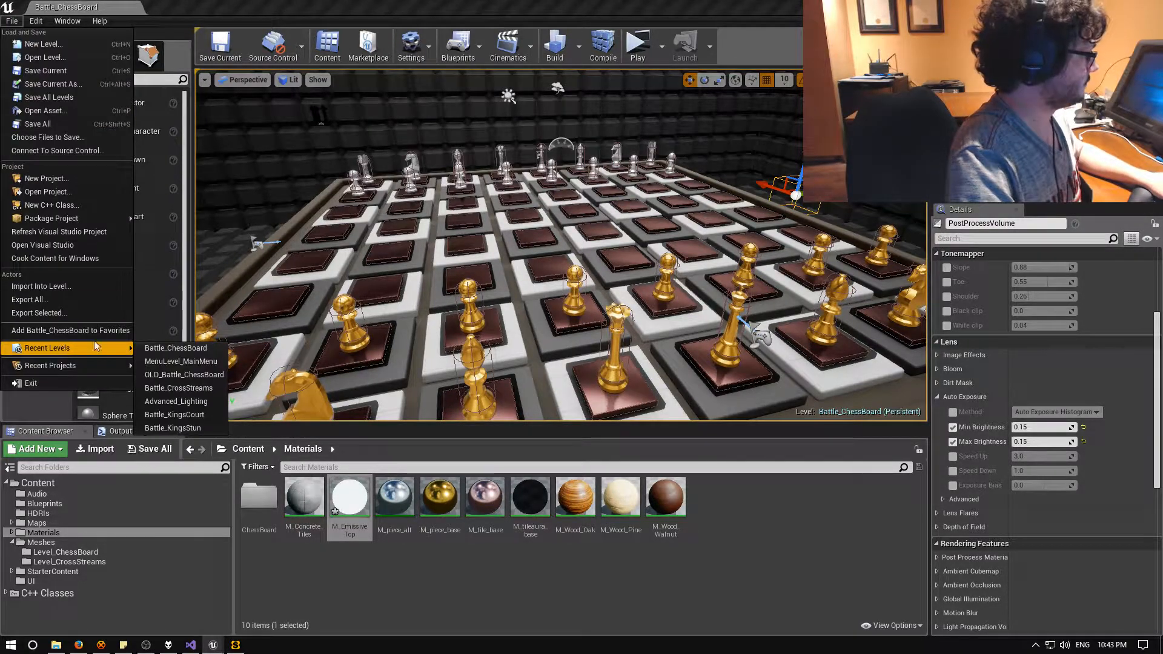
{"action": "left_click", "coordinate": [173, 361]}
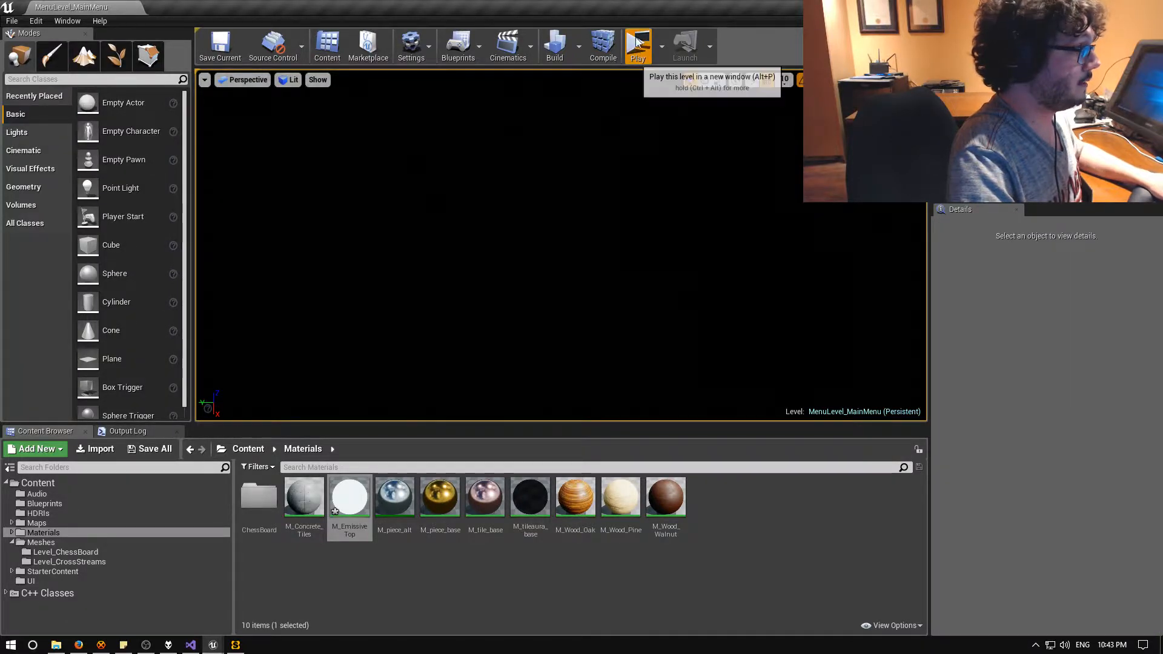
{"action": "left_click", "coordinate": [637, 44]}
{"action": "left_click", "coordinate": [607, 293]}
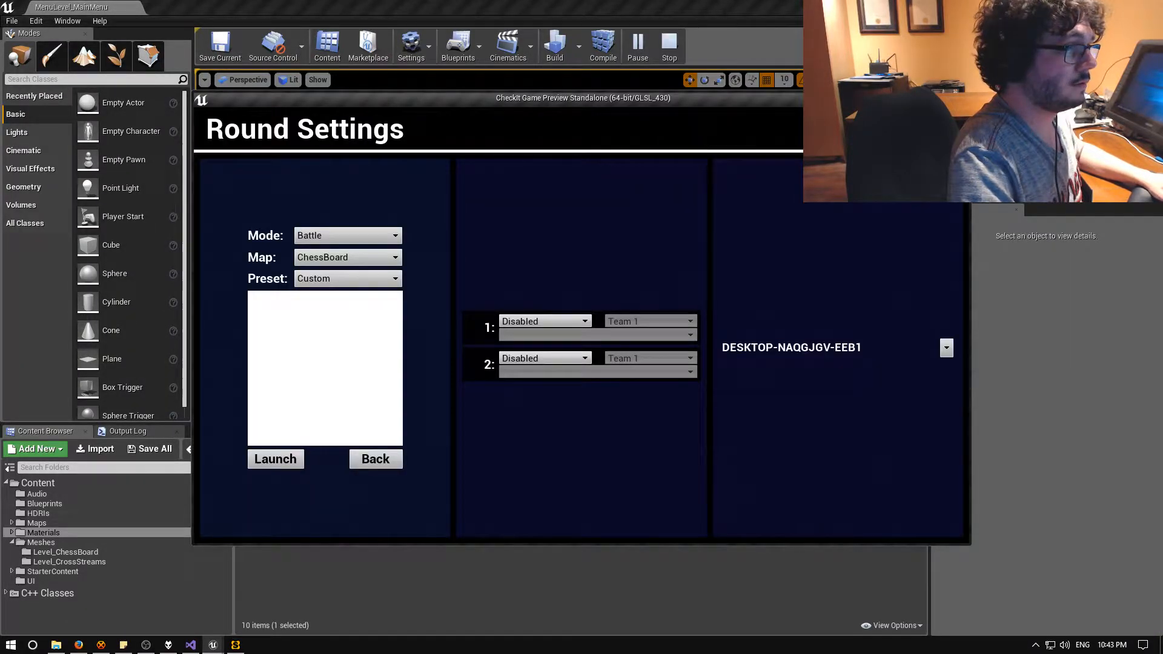
{"action": "left_click", "coordinate": [1119, 7]}
{"action": "left_click", "coordinate": [1094, 7]}
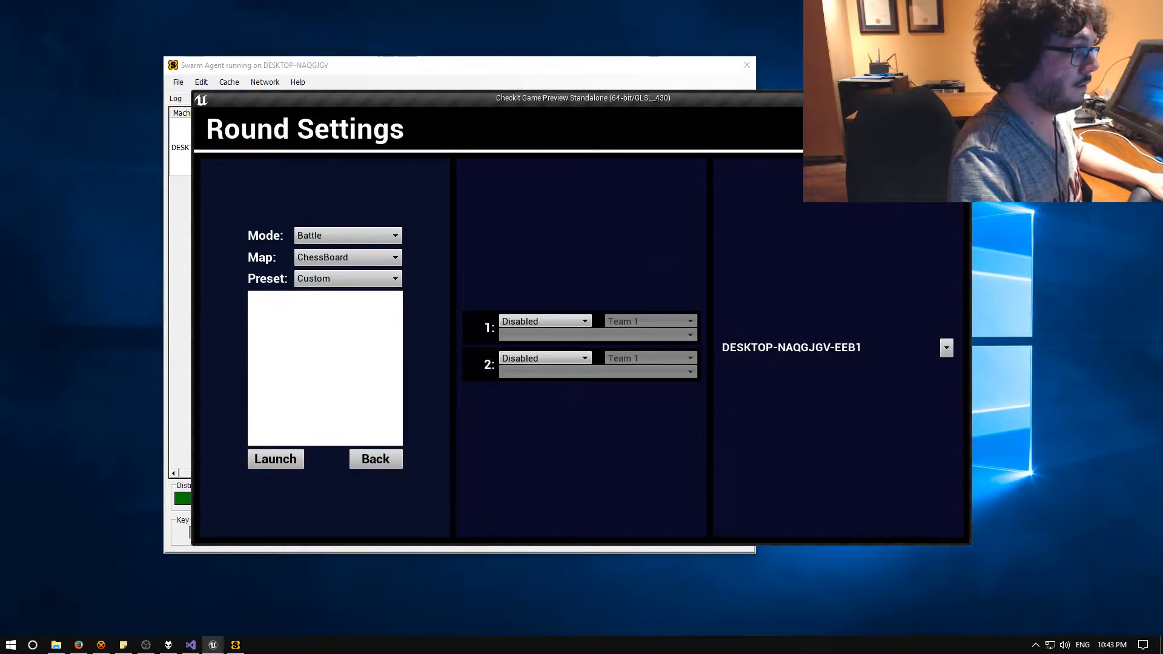
{"action": "key", "text": "super+Up"}
Choose the 1 v AI preset for the Battle round on ChessBoard, assign both player slots, and launch the round.
{"action": "left_click", "coordinate": [269, 258]}
{"action": "left_click", "coordinate": [200, 314]}
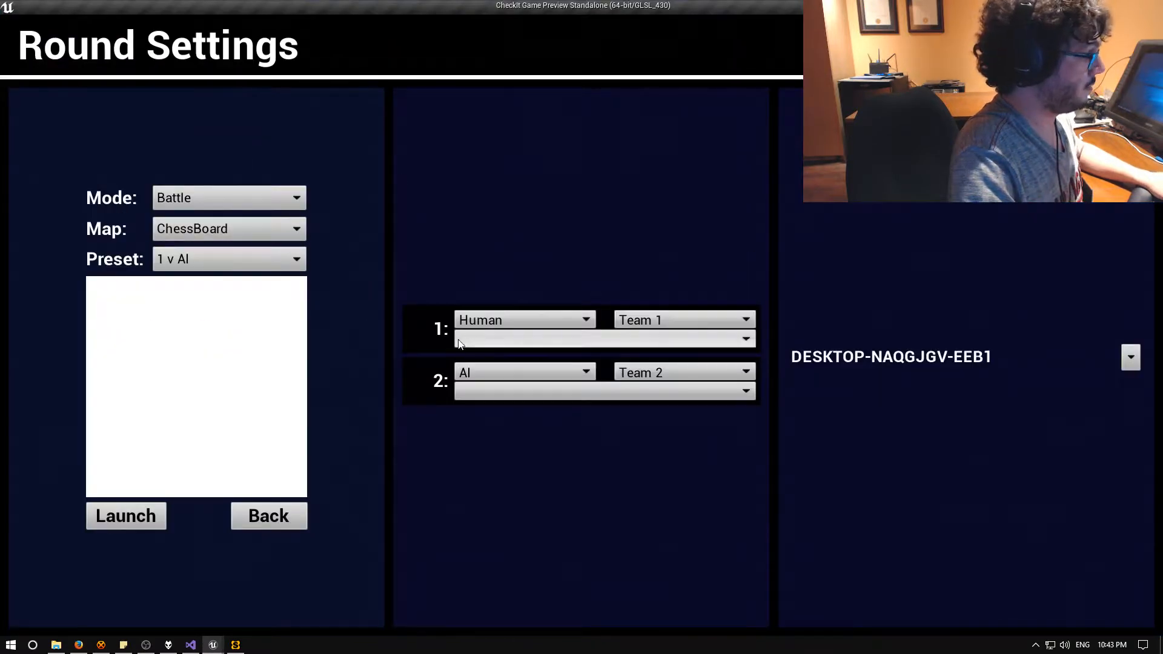
{"action": "left_click", "coordinate": [459, 344]}
{"action": "left_click", "coordinate": [487, 363]}
{"action": "left_click", "coordinate": [484, 391]}
{"action": "left_click", "coordinate": [481, 410]}
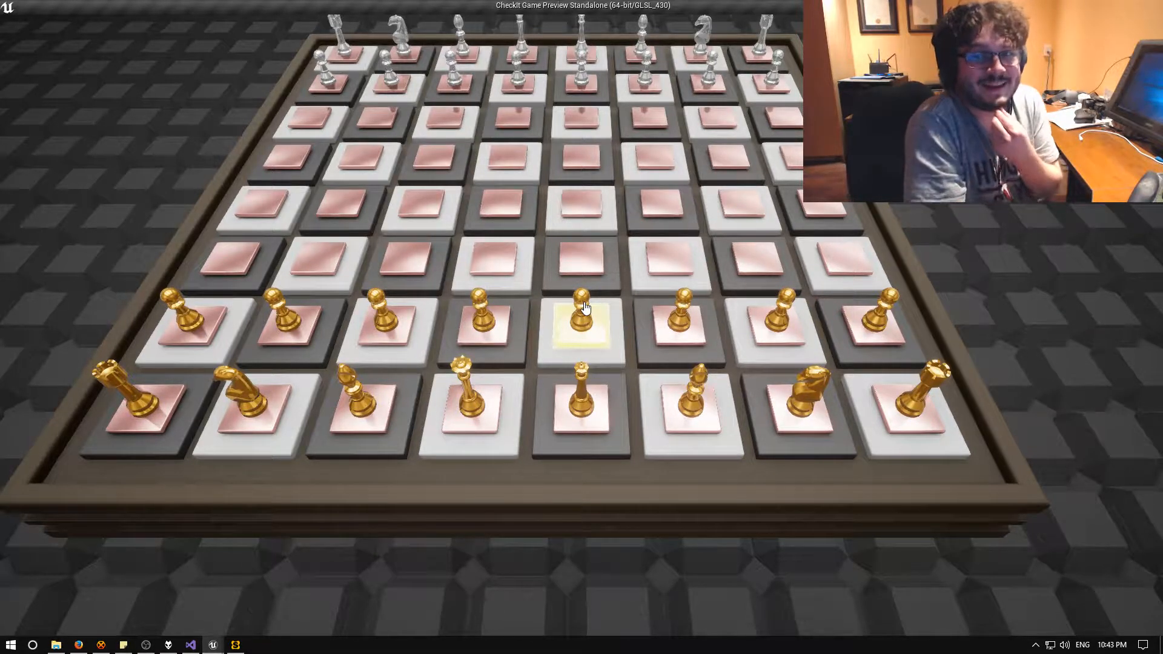
Test-play the round by advancing the gold king's pawn one tile and moving the bishop diagonally out.
{"action": "left_click", "coordinate": [585, 308]}
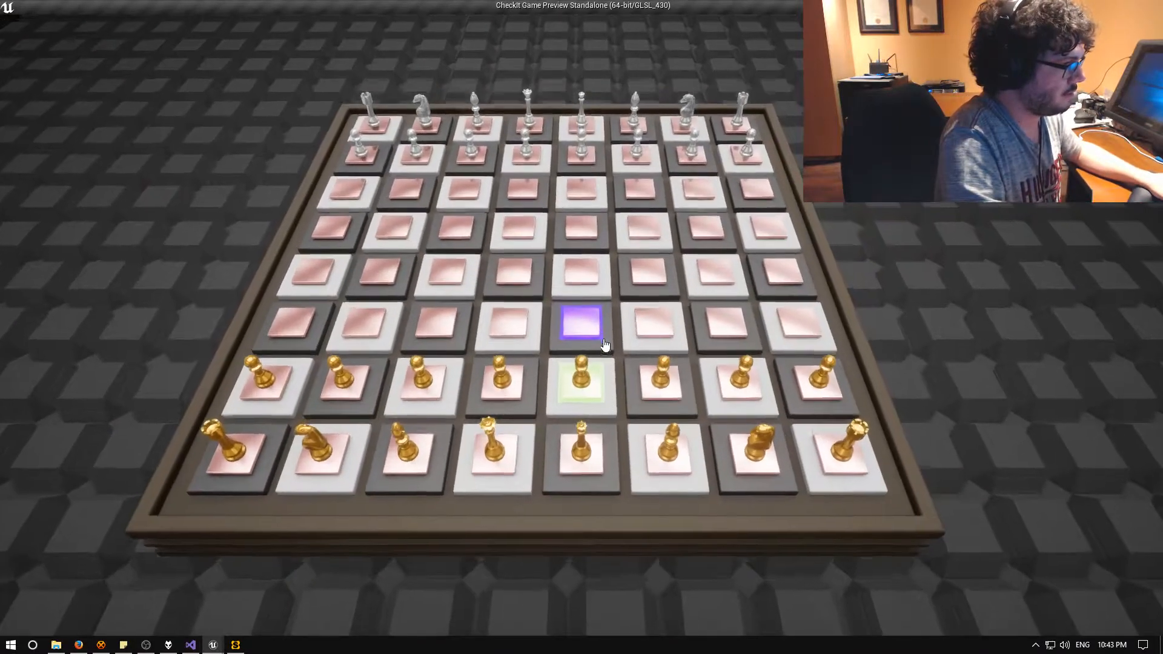
{"action": "left_click", "coordinate": [604, 345]}
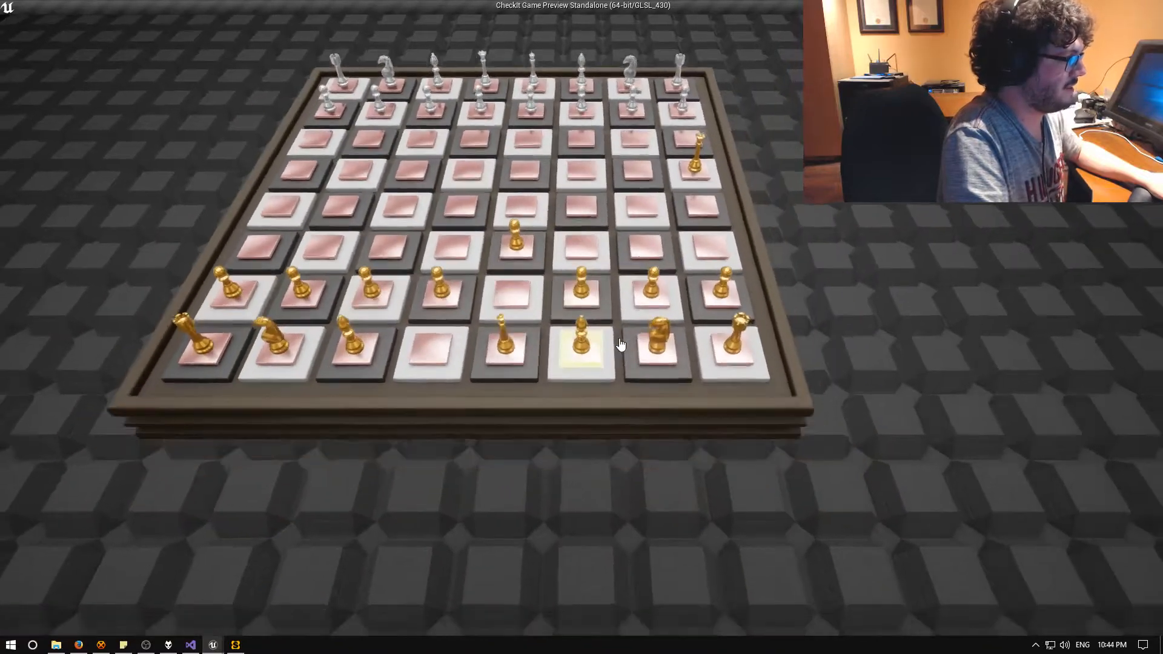
{"action": "left_click", "coordinate": [620, 344]}
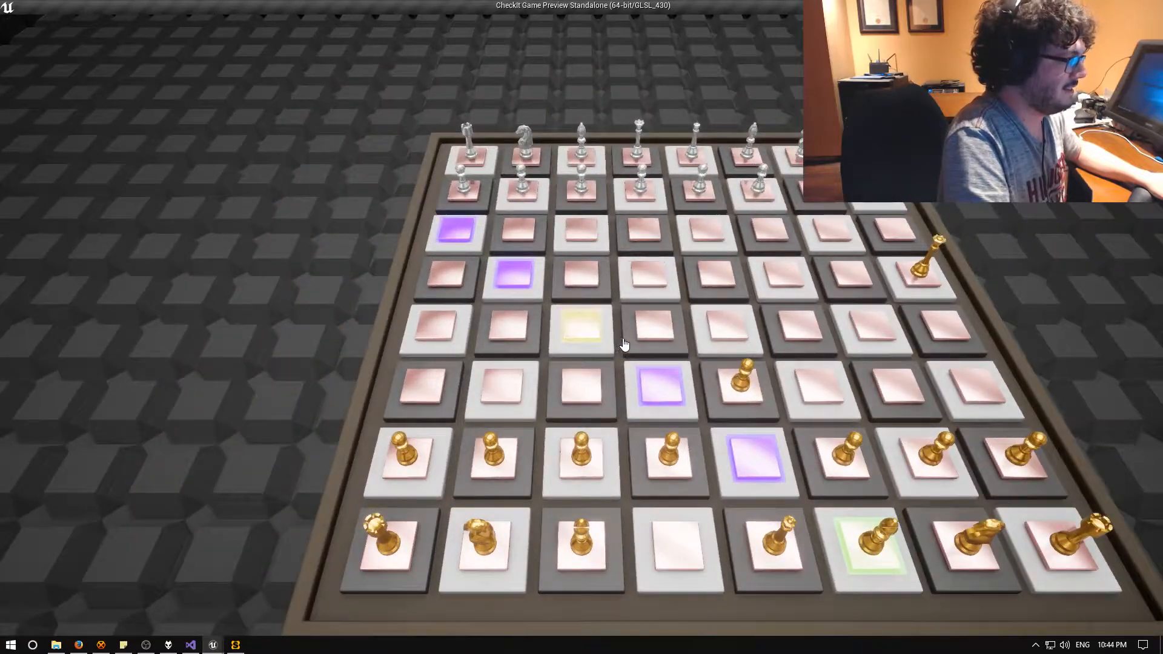
{"action": "left_click", "coordinate": [624, 344]}
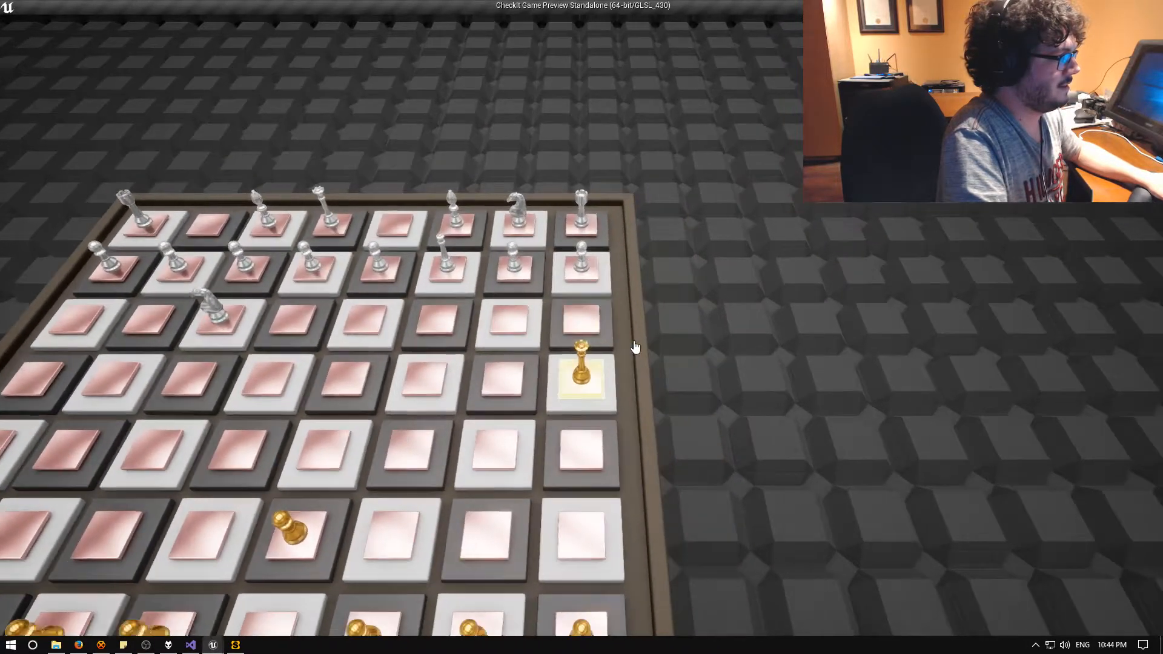
Select the gold queen at the board's edge to show its possible moves and look over the silver side.
{"action": "left_click", "coordinate": [638, 347]}
{"action": "key", "text": "w"}
{"action": "key", "text": "w"}
{"action": "key", "text": "a"}
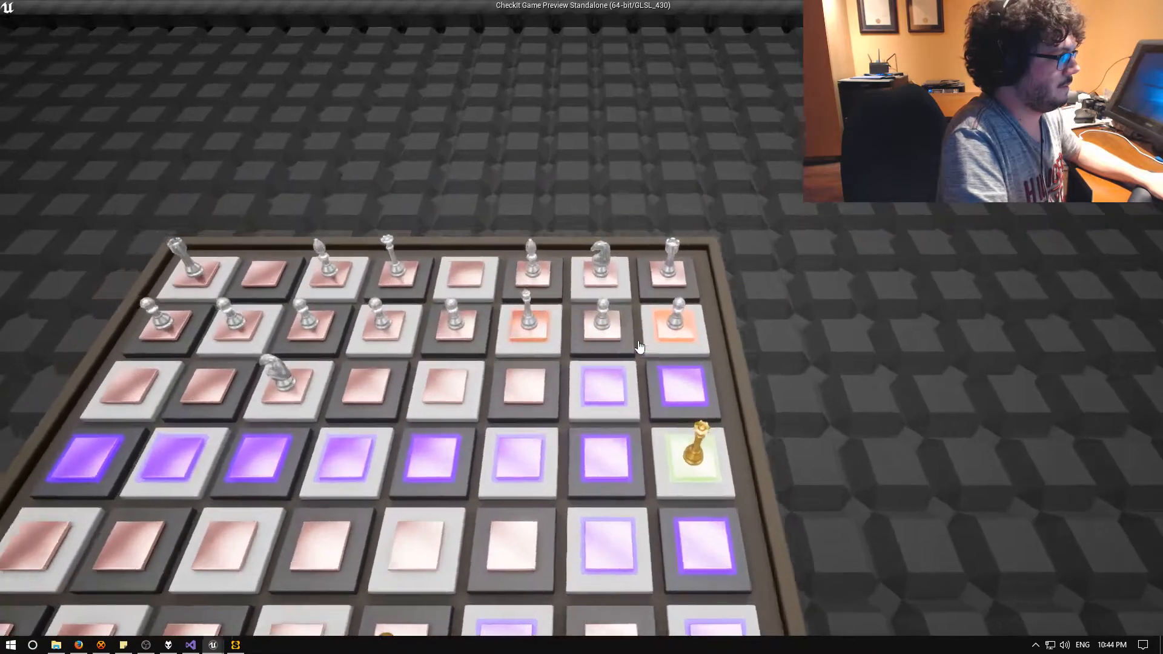
{"action": "key", "text": "space"}
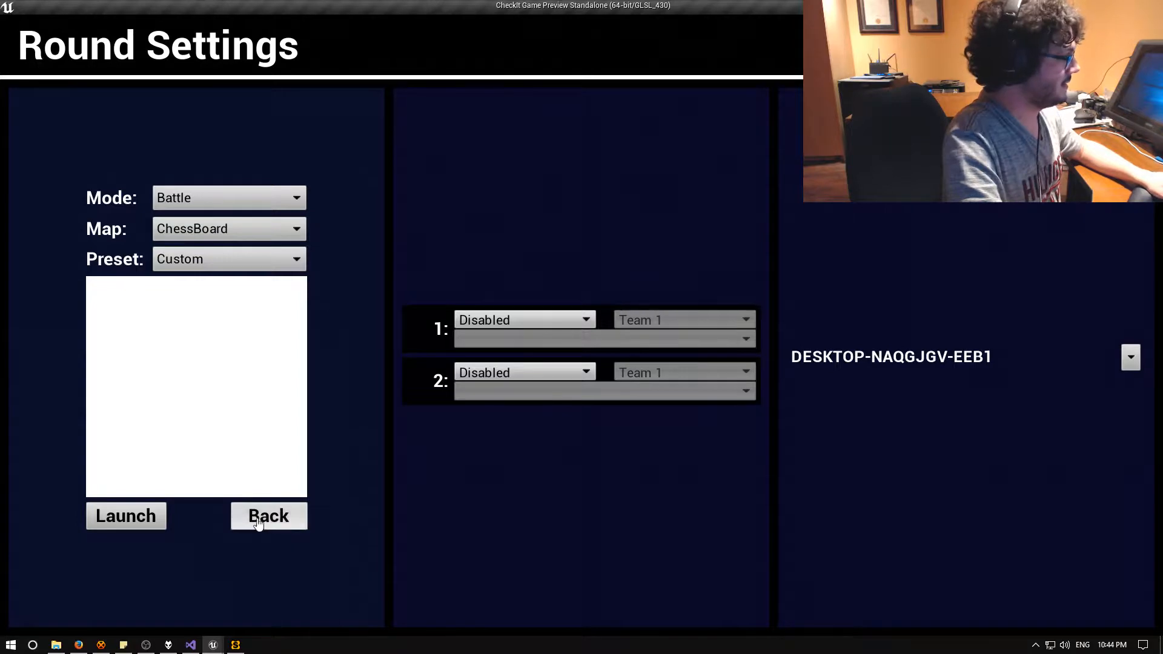
Leave the Round Settings preview and reopen the Battle_ChessBoard level in the editor.
{"action": "left_click", "coordinate": [258, 524]}
{"action": "left_click", "coordinate": [550, 547]}
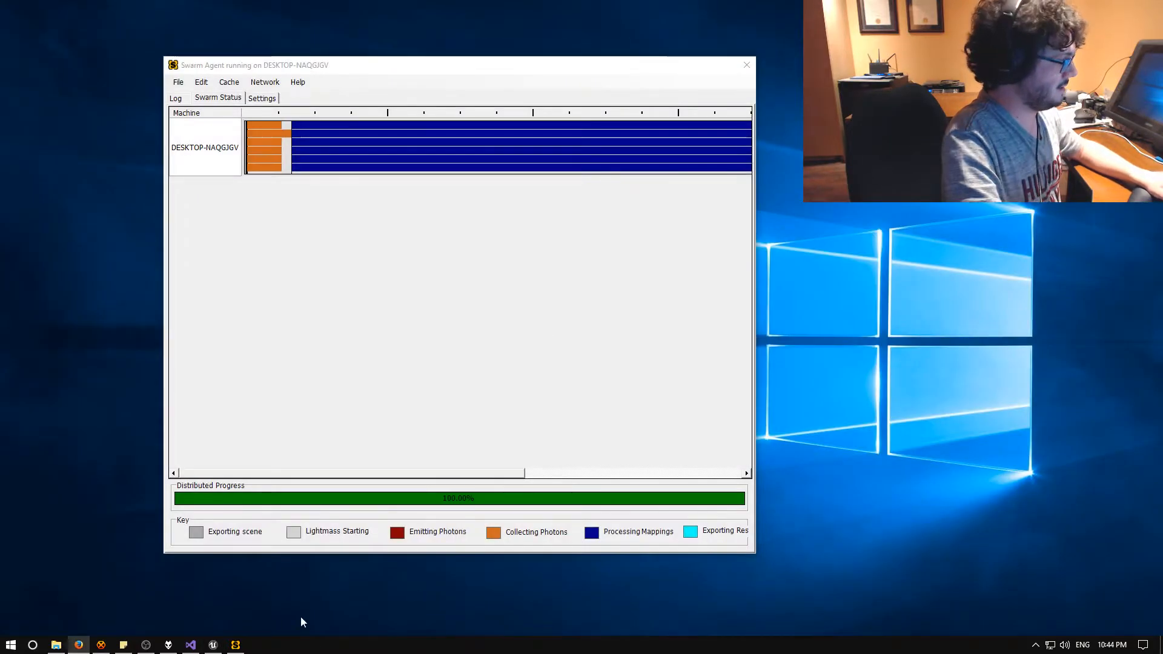
{"action": "left_click", "coordinate": [212, 644]}
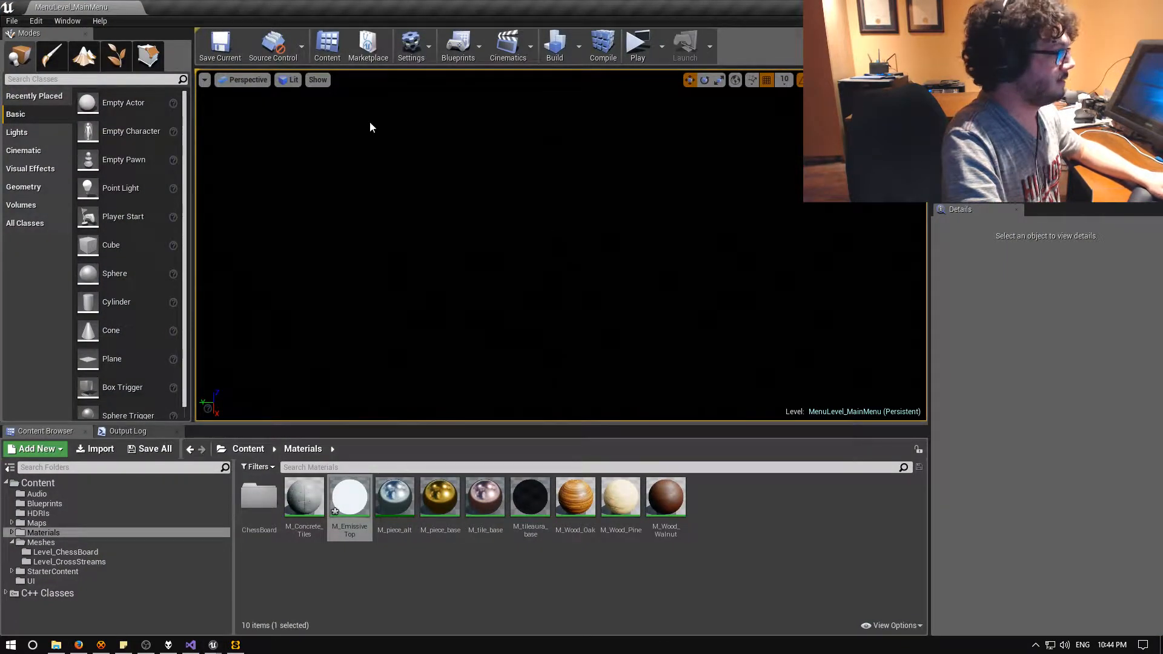
{"action": "left_click", "coordinate": [12, 22]}
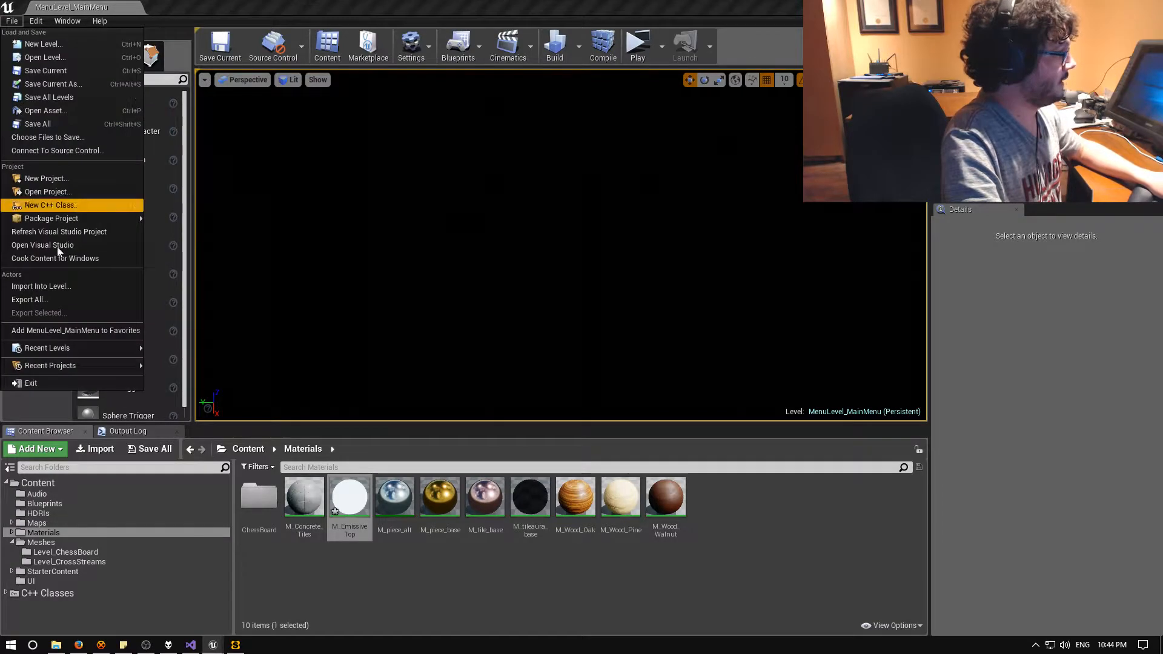
{"action": "left_click", "coordinate": [191, 361]}
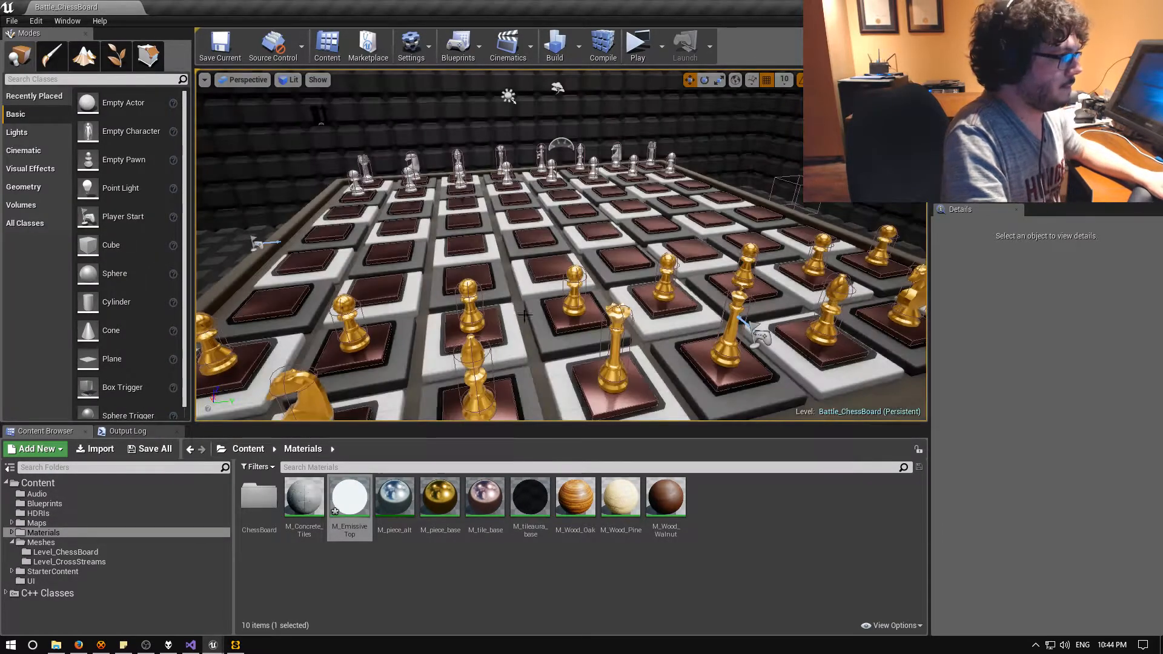
Select the PostProcessVolume beside the board and set both Min Brightness and Max Brightness of its auto exposure to 0.65.
{"action": "right_click_drag", "start_coordinate": [303, 343], "coordinate": [315, 370]}
{"action": "key", "text": "s"}
{"action": "right_click_drag", "start_coordinate": [577, 221], "coordinate": [630, 209]}
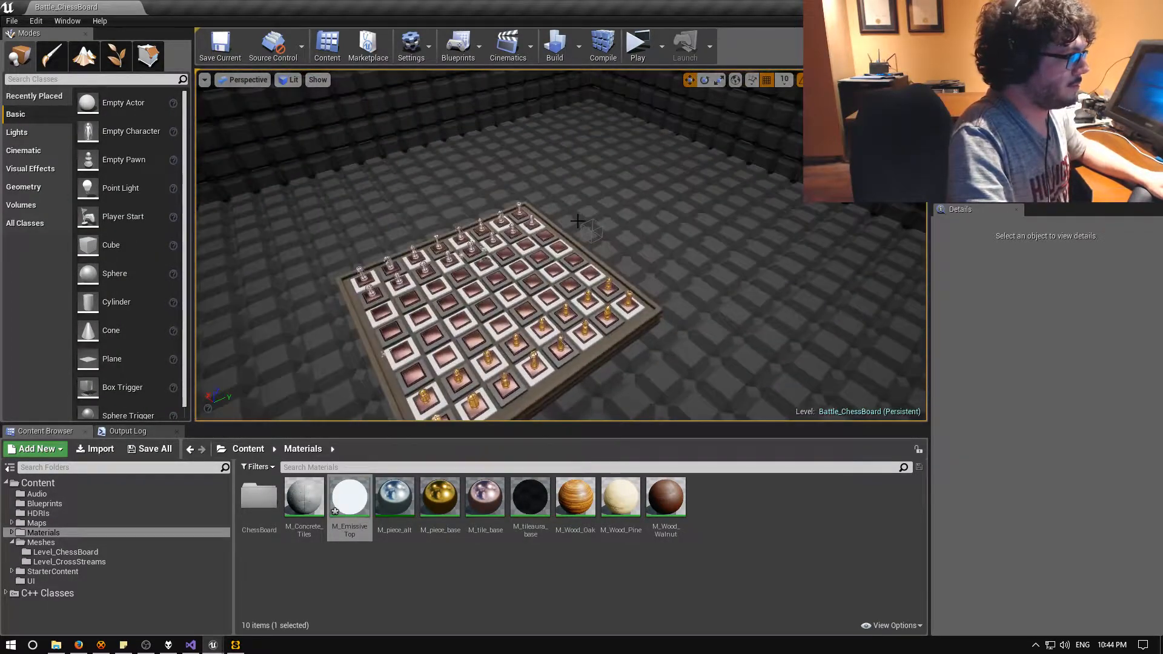
{"action": "left_click", "coordinate": [591, 231]}
{"action": "left_click", "coordinate": [1043, 427]}
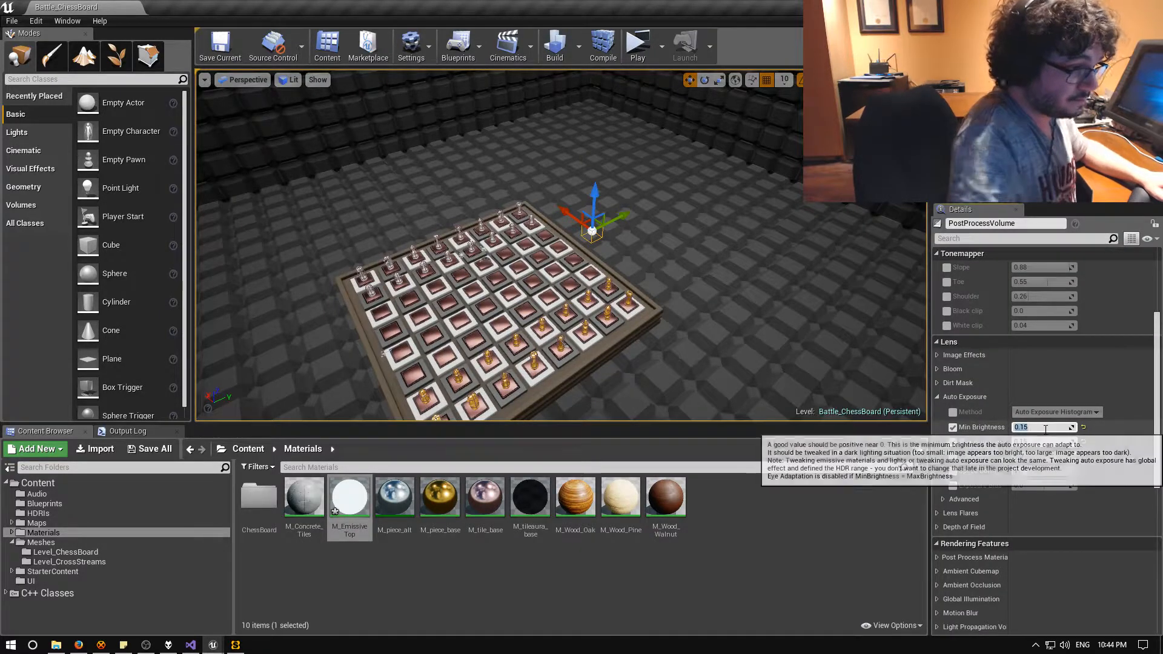
{"action": "left_click", "coordinate": [1045, 443]}
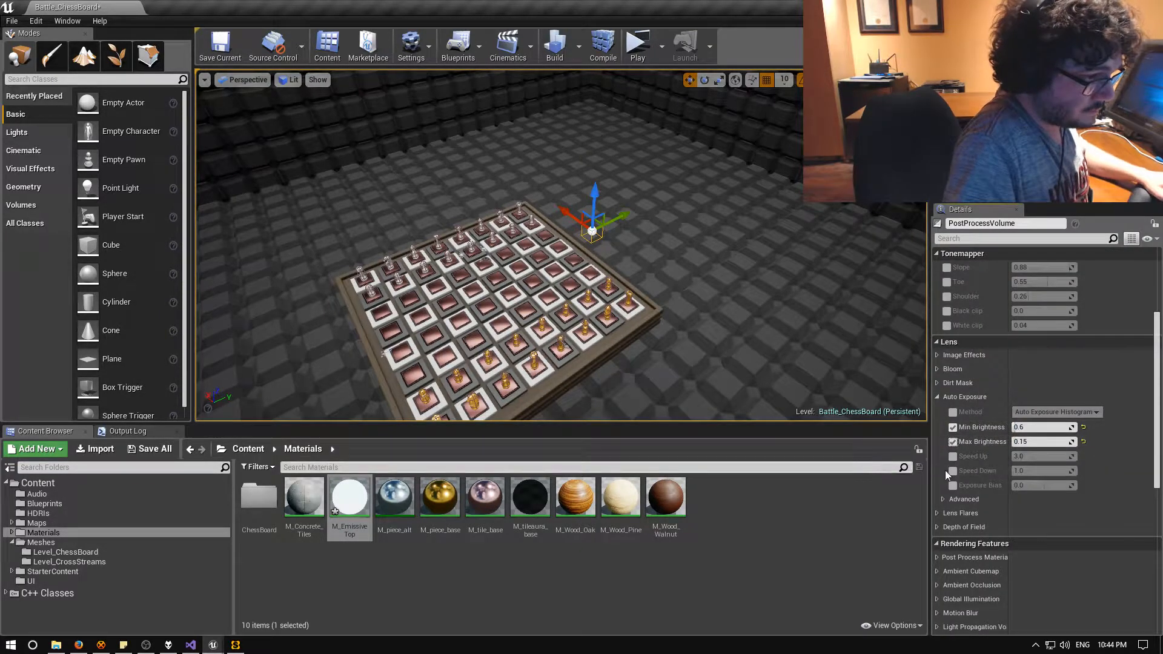
{"action": "type", "text": "0"}
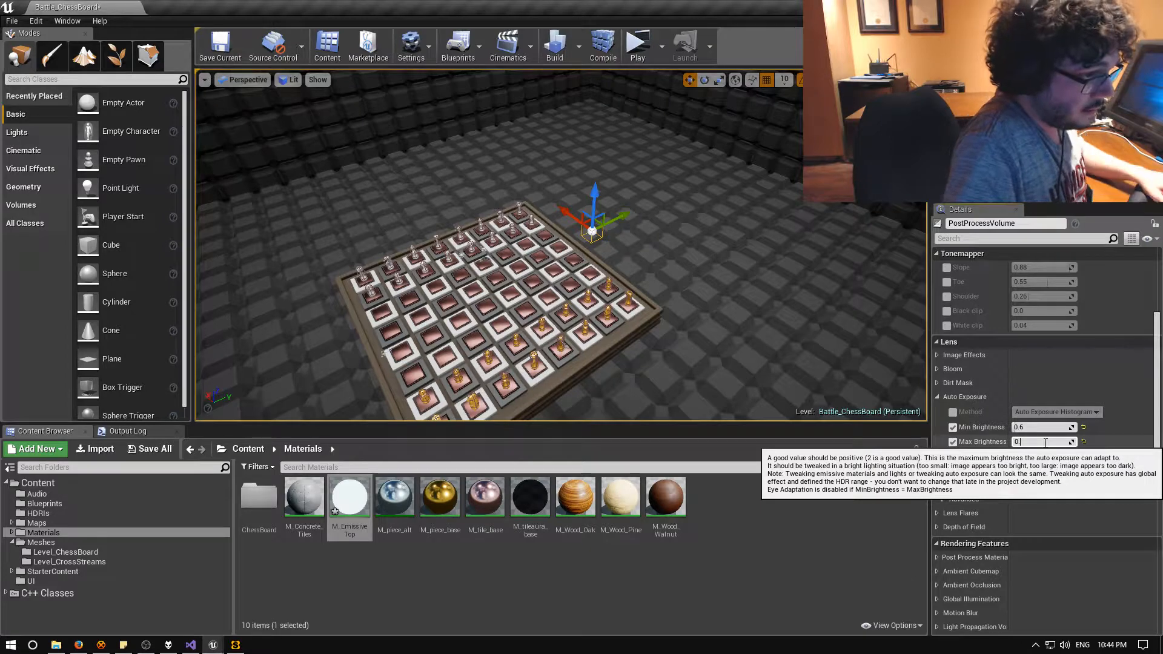
{"action": "type", "text": ".65"}
{"action": "key", "text": "Return"}
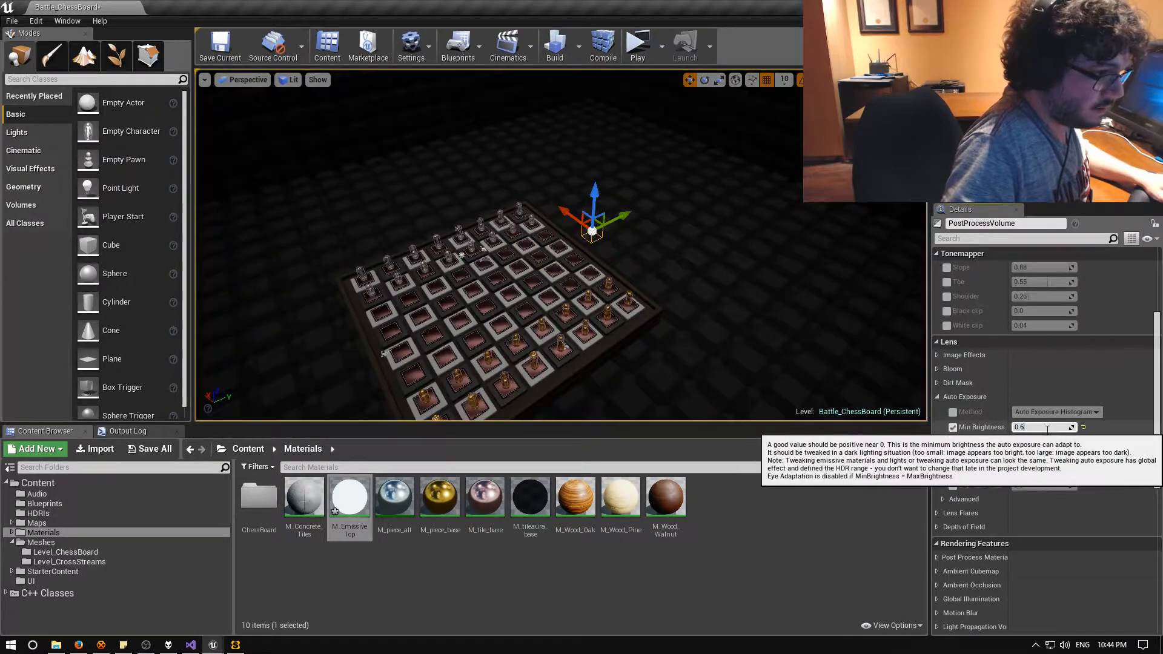
{"action": "type", "text": "5"}
{"action": "key", "text": "Return"}
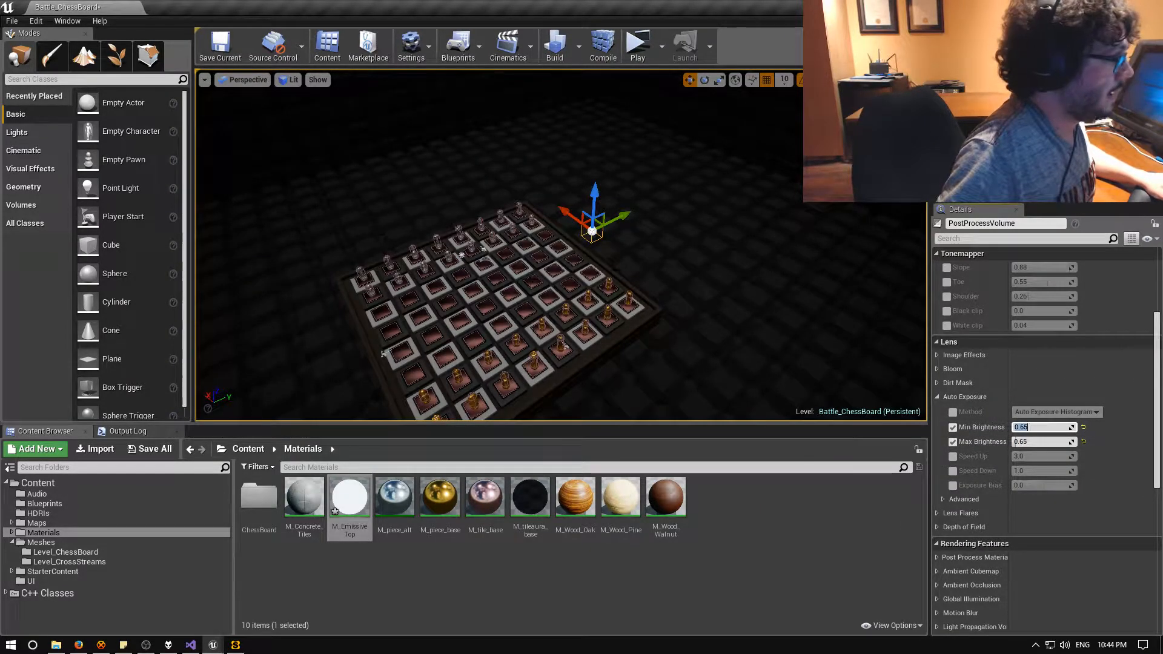
Choose the lighting quality level for the level's lighting build.
{"action": "right_click_drag", "start_coordinate": [560, 245], "coordinate": [539, 206]}
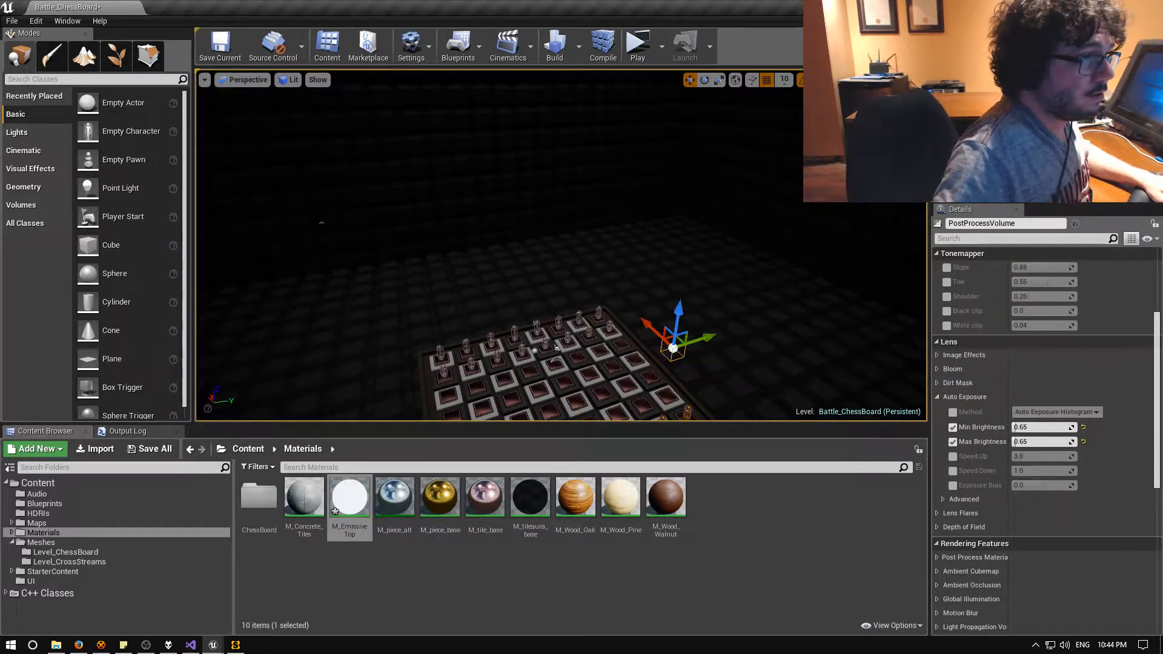
{"action": "left_click", "coordinate": [579, 46]}
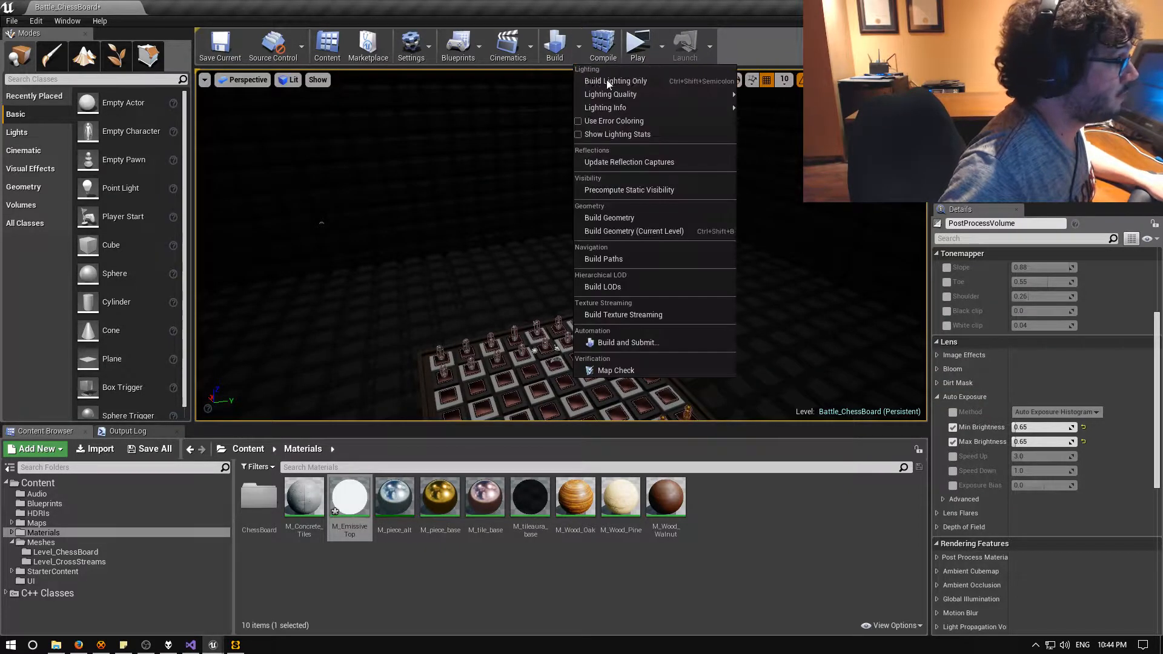
{"action": "mouse_move", "coordinate": [715, 96]}
{"action": "left_click", "coordinate": [758, 118]}
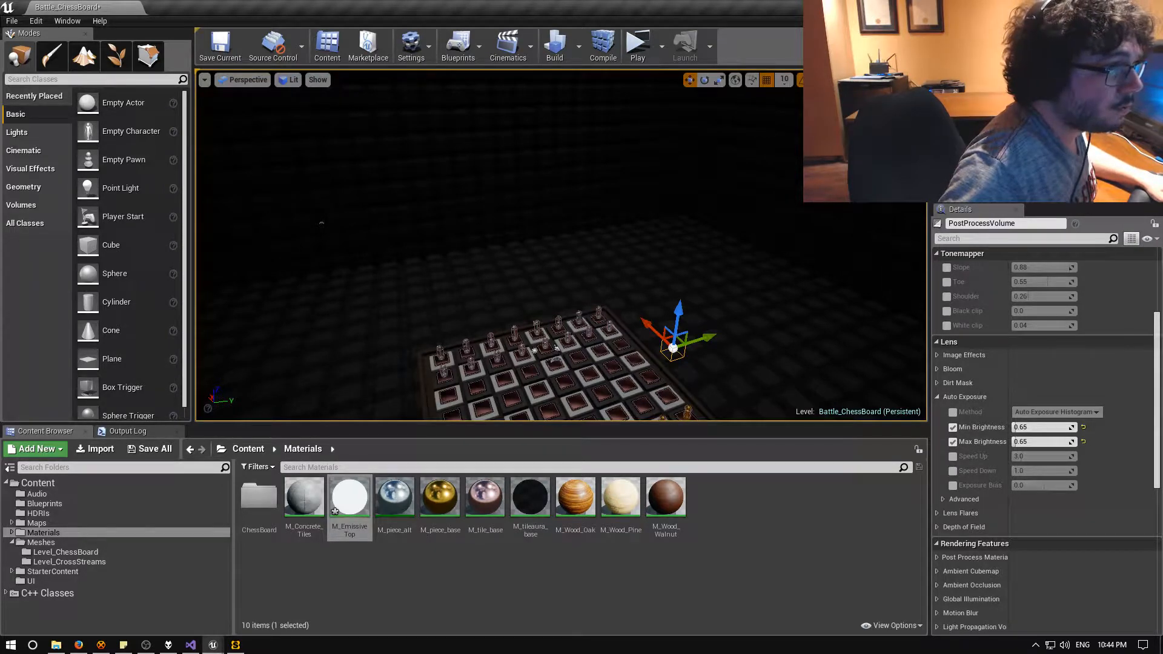
Select BP_LightStudio and review its HDRI, sun, atmosphere and fog settings and its SkyLight1 component.
{"action": "left_click", "coordinate": [1030, 133]}
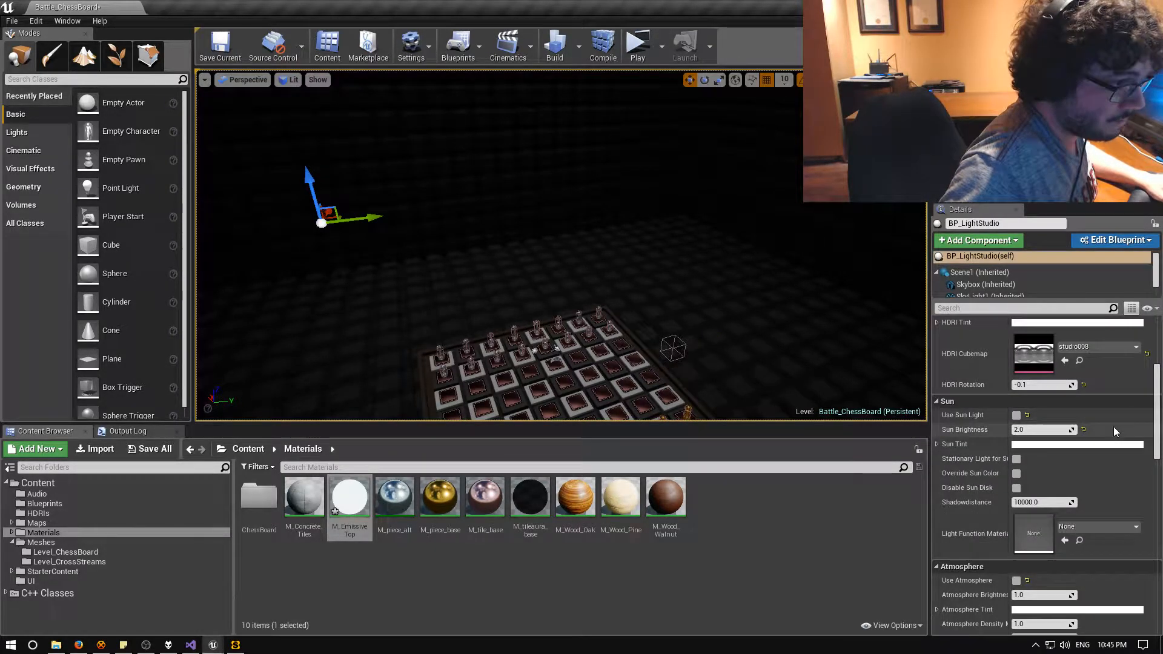
{"action": "scroll", "coordinate": [1125, 432], "scroll_direction": "down", "scroll_amount": 10}
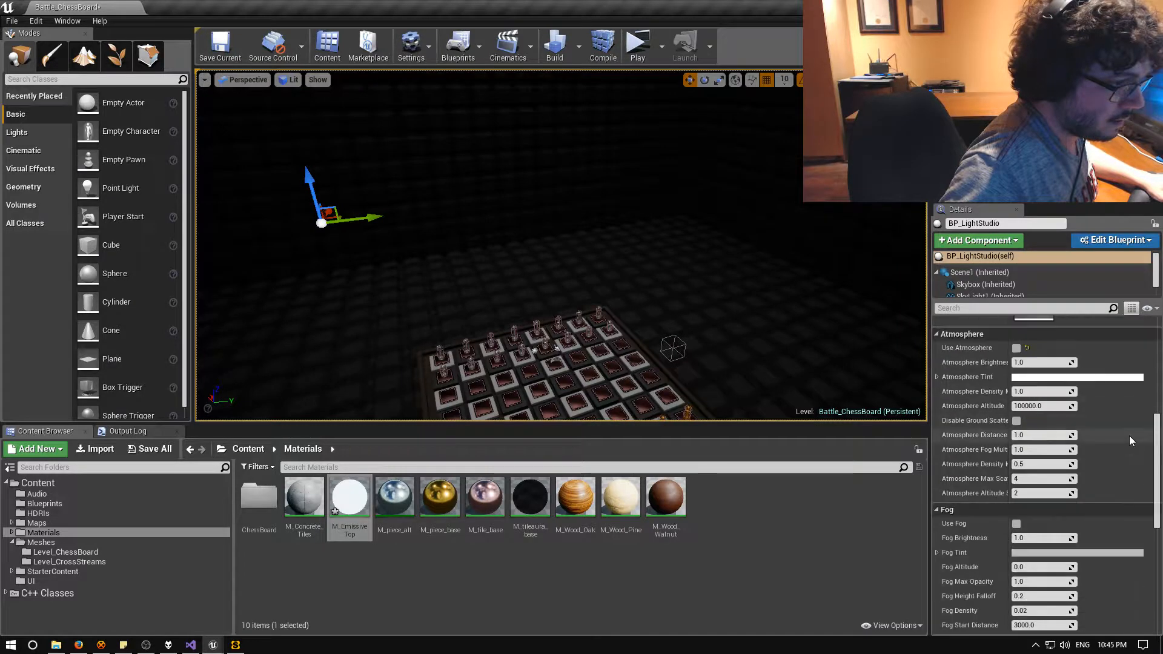
{"action": "scroll", "coordinate": [1131, 438], "scroll_direction": "down", "scroll_amount": 8}
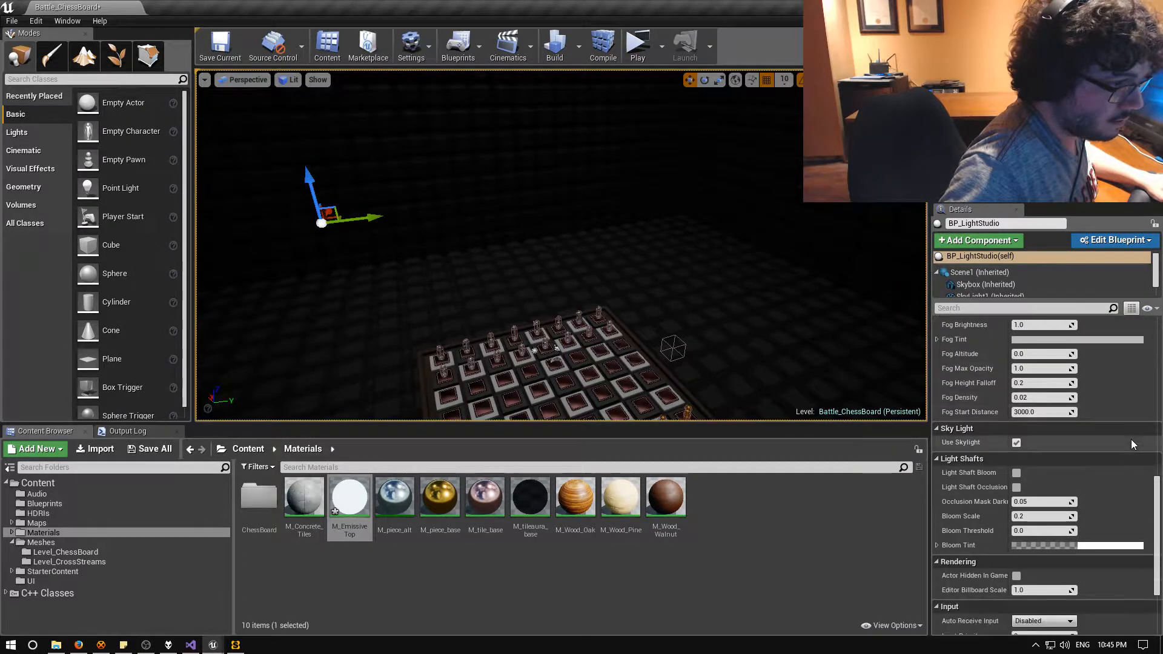
{"action": "scroll", "coordinate": [1128, 424], "scroll_direction": "up", "scroll_amount": 15}
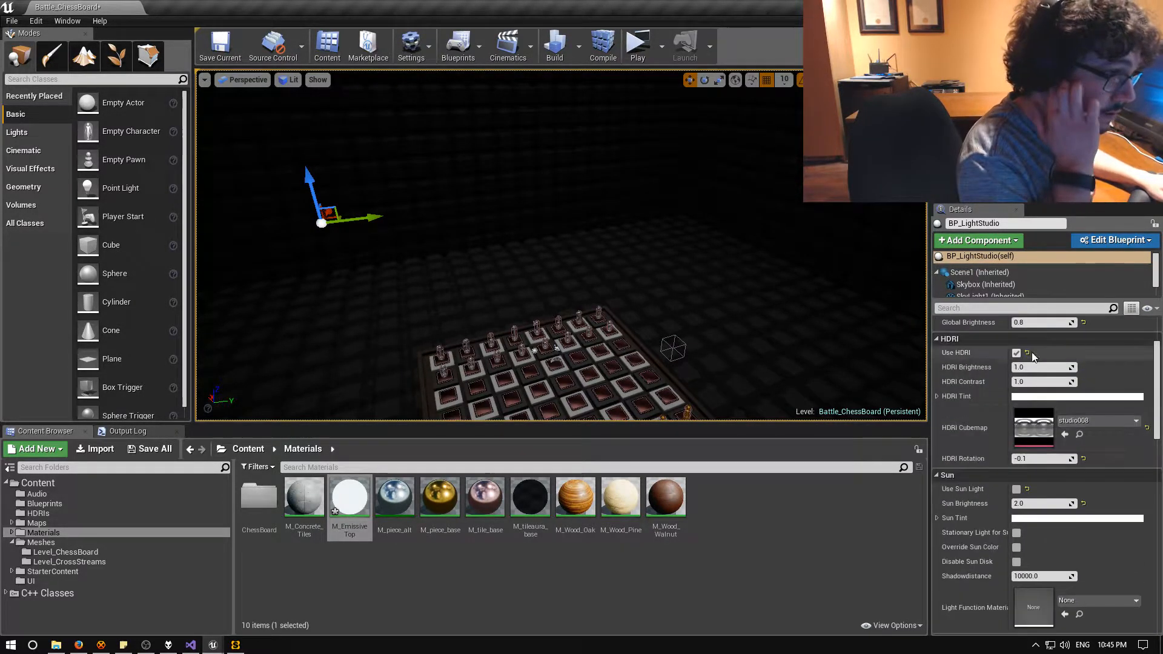
{"action": "scroll", "coordinate": [992, 291], "scroll_direction": "down", "scroll_amount": 1}
{"action": "left_click", "coordinate": [987, 279]}
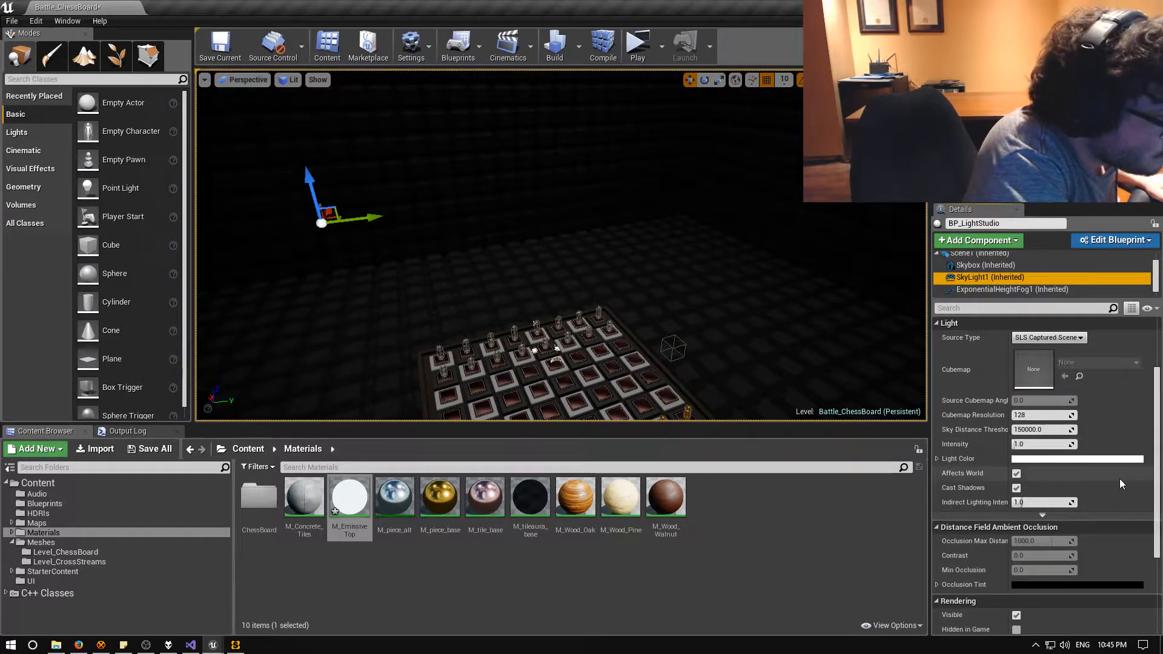
{"action": "left_click", "coordinate": [1042, 444]}
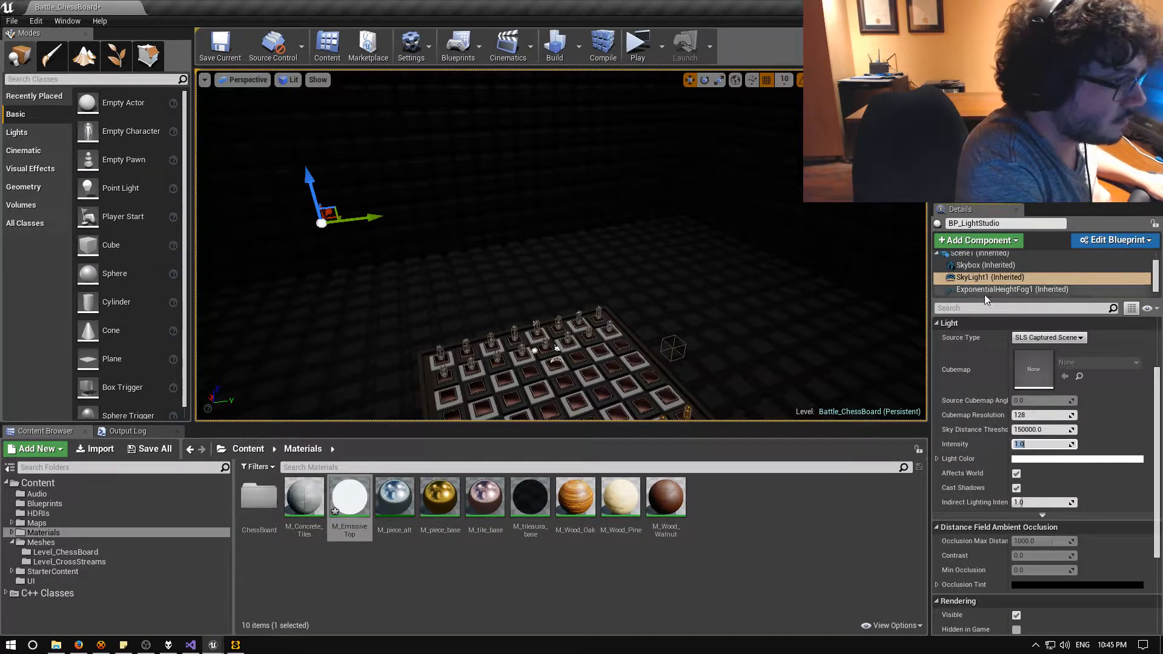
{"action": "left_click", "coordinate": [981, 254]}
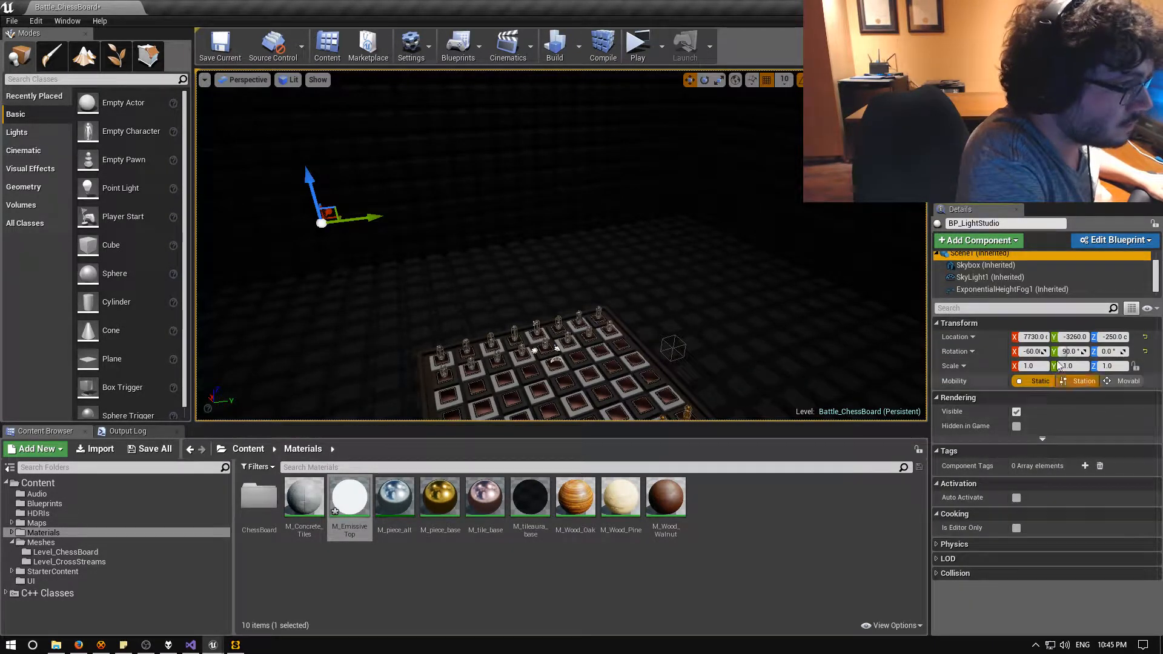
{"action": "scroll", "coordinate": [999, 286], "scroll_direction": "up", "scroll_amount": 1}
{"action": "left_click", "coordinate": [1001, 257]}
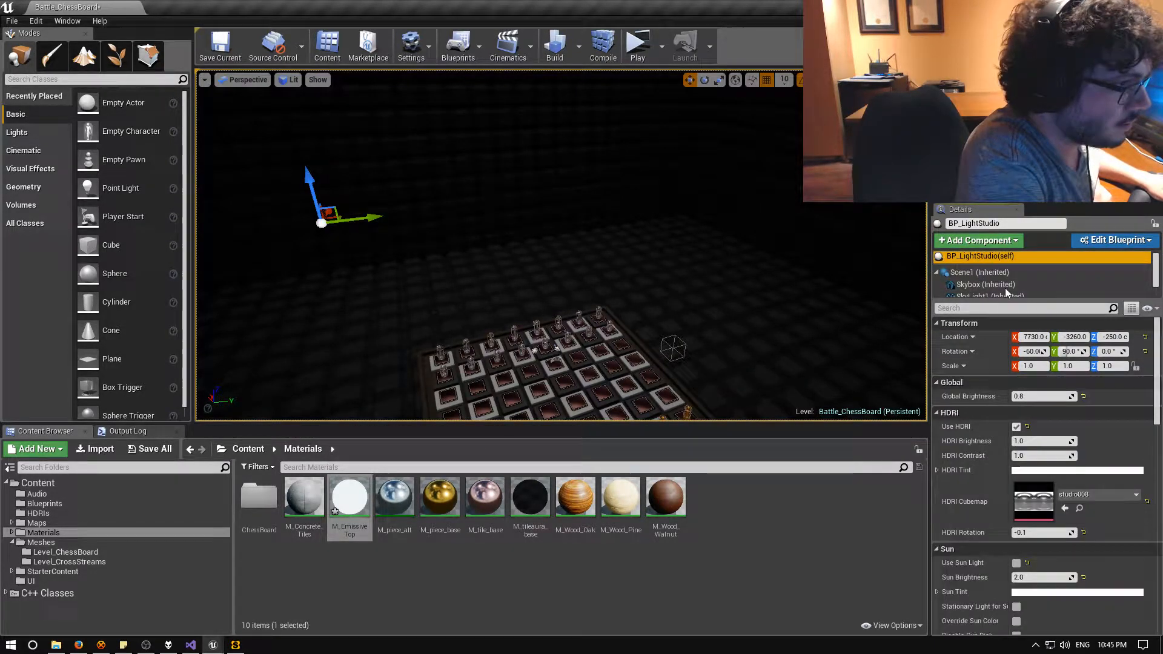
Try Global Brightness values of 3 and 4 on BP_LightStudio and inspect the board from the gold side.
{"action": "left_click", "coordinate": [1046, 396]}
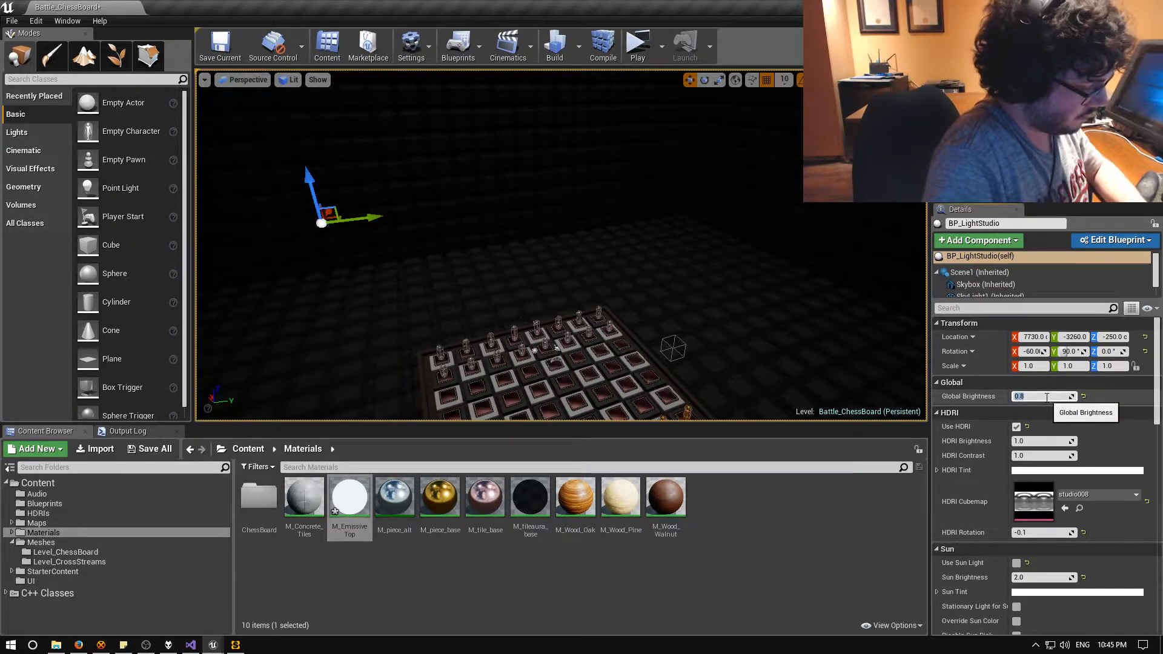
{"action": "type", "text": "3"}
{"action": "key", "text": "Return"}
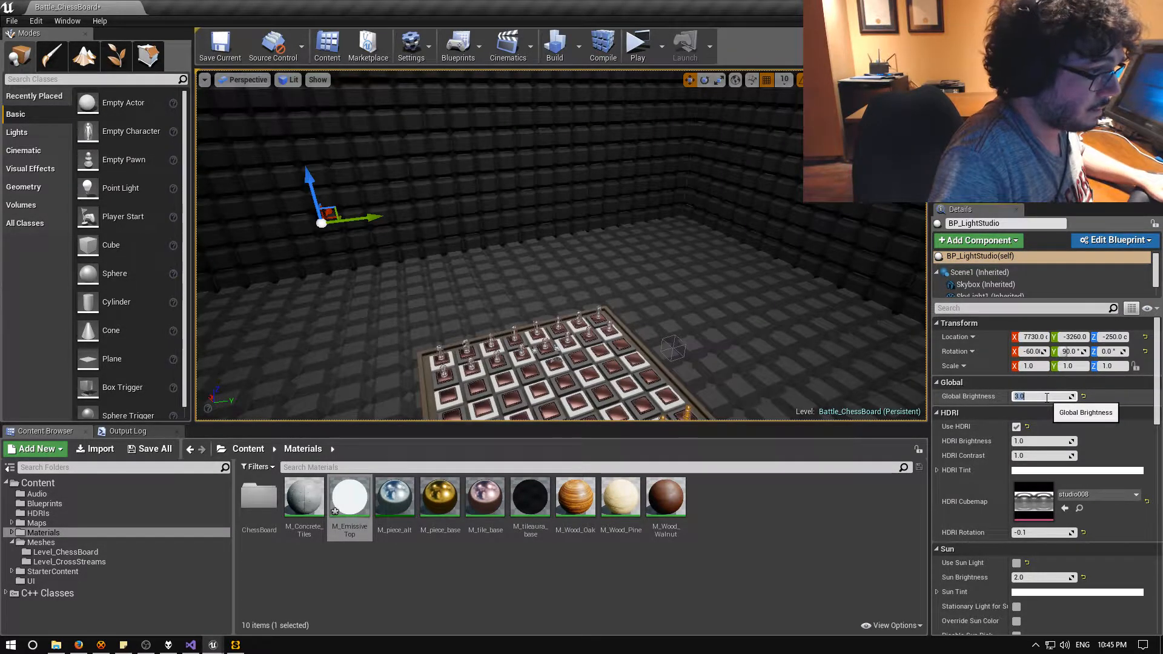
{"action": "key", "text": "Return"}
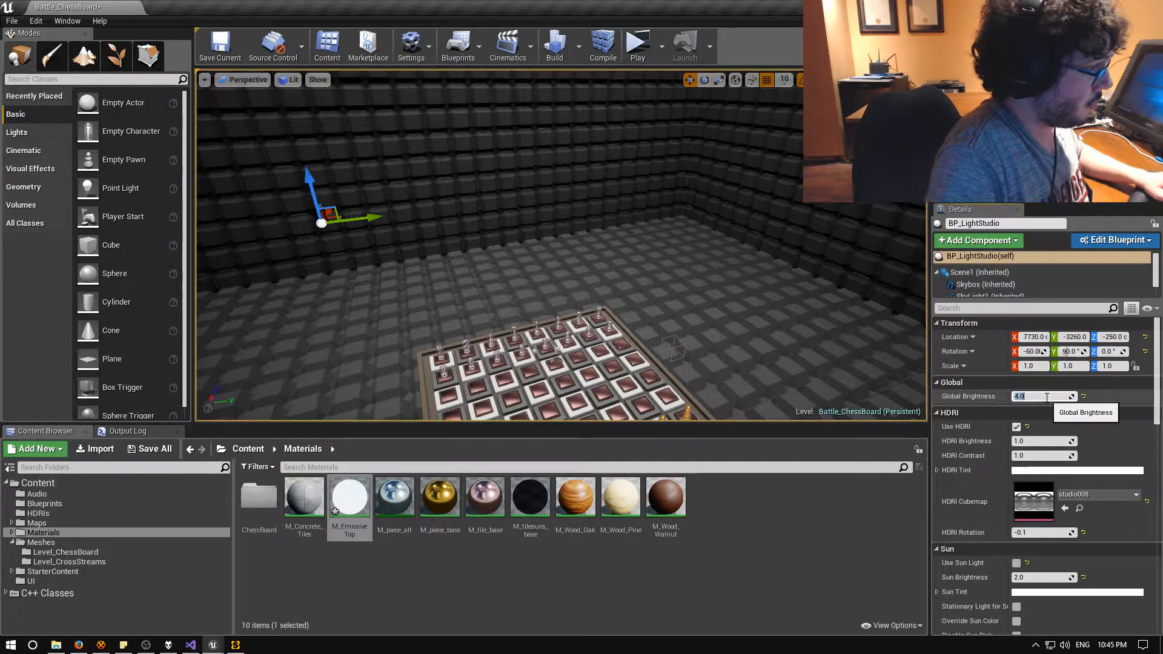
{"action": "right_click_drag", "start_coordinate": [655, 266], "coordinate": [651, 318]}
{"action": "key", "text": "w"}
{"action": "key", "text": "s"}
{"action": "key", "text": "w"}
{"action": "key", "text": "s"}
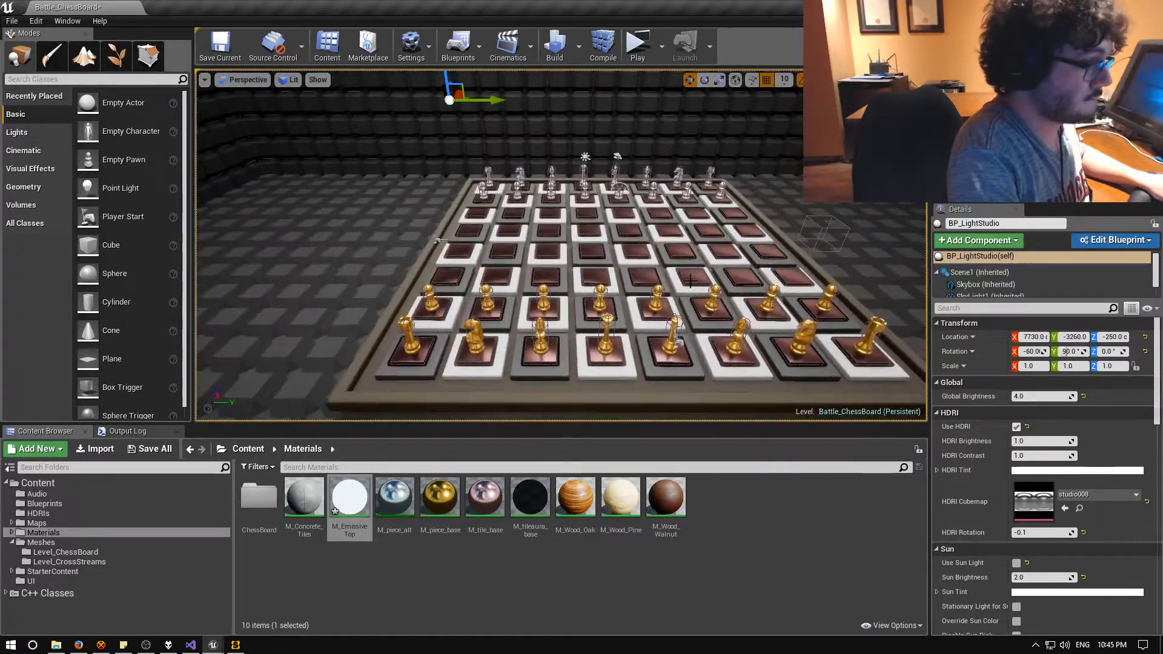
Try Global Brightness values of 5 and 10 on BP_LightStudio.
{"action": "left_click", "coordinate": [1042, 397]}
{"action": "type", "text": "5"}
{"action": "key", "text": "Return"}
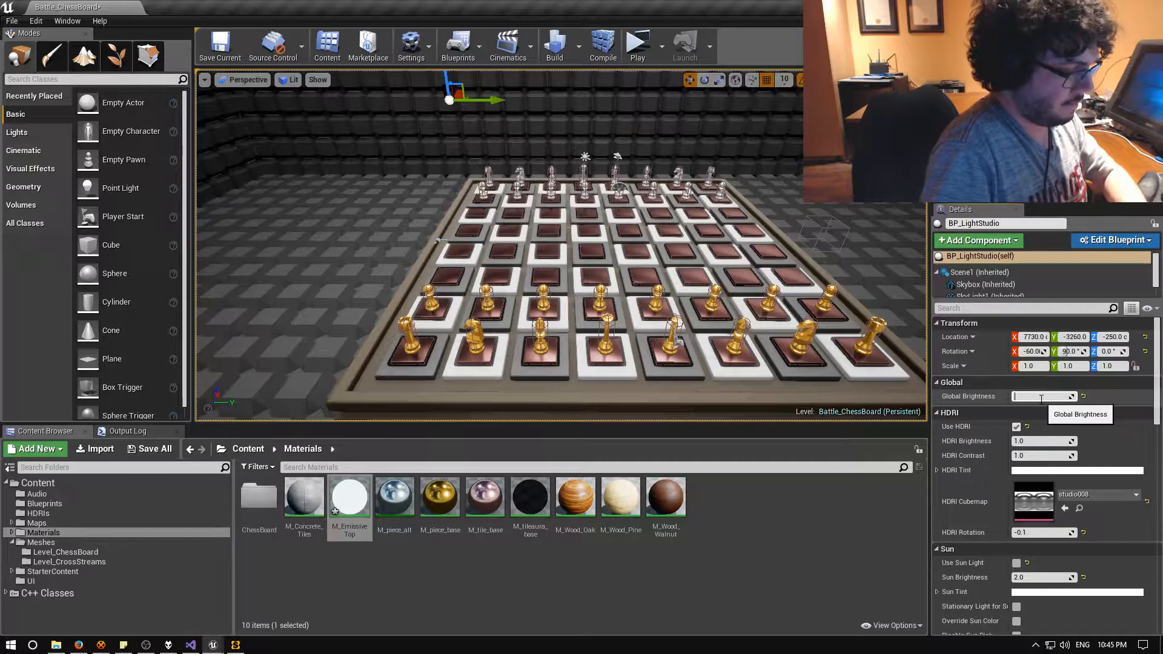
{"action": "type", "text": "10"}
{"action": "key", "text": "Return"}
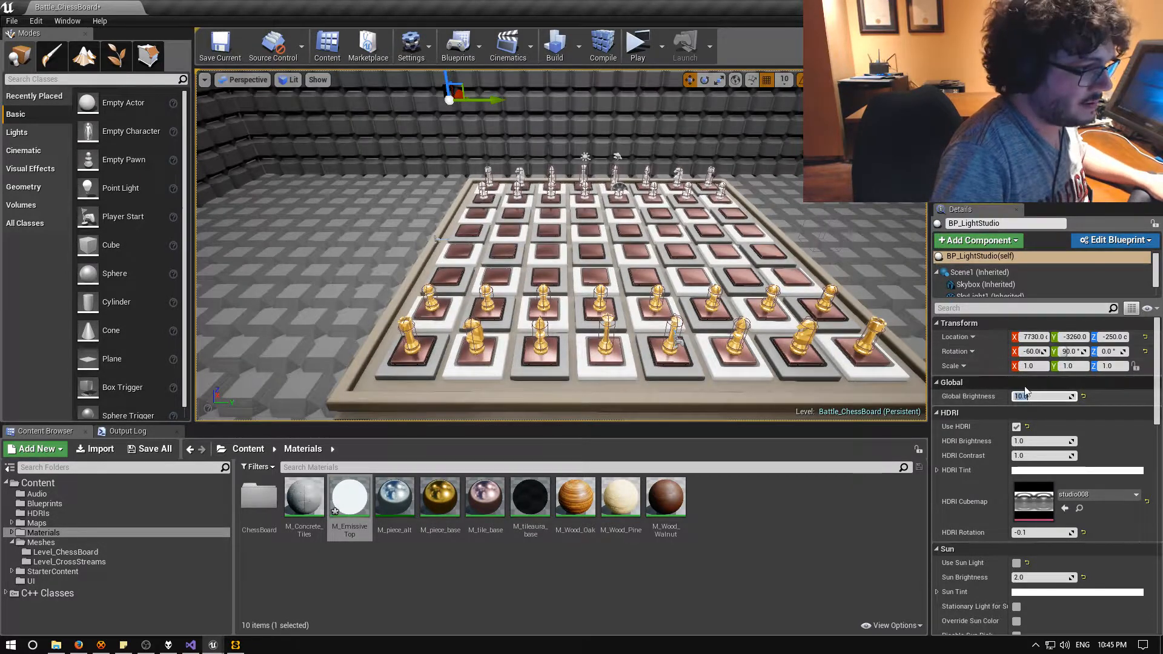
Lower BP_LightStudio's Global Brightness through 9 and 7 to 6.
{"action": "type", "text": "9"}
{"action": "key", "text": "Return"}
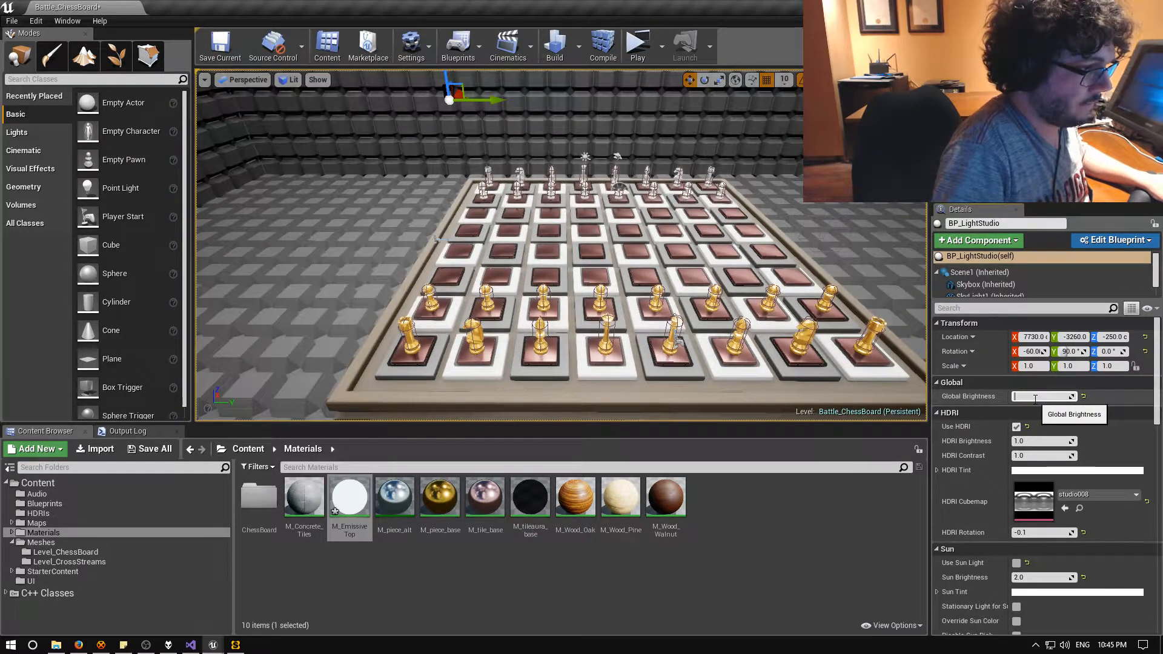
{"action": "type", "text": "7"}
{"action": "key", "text": "Return"}
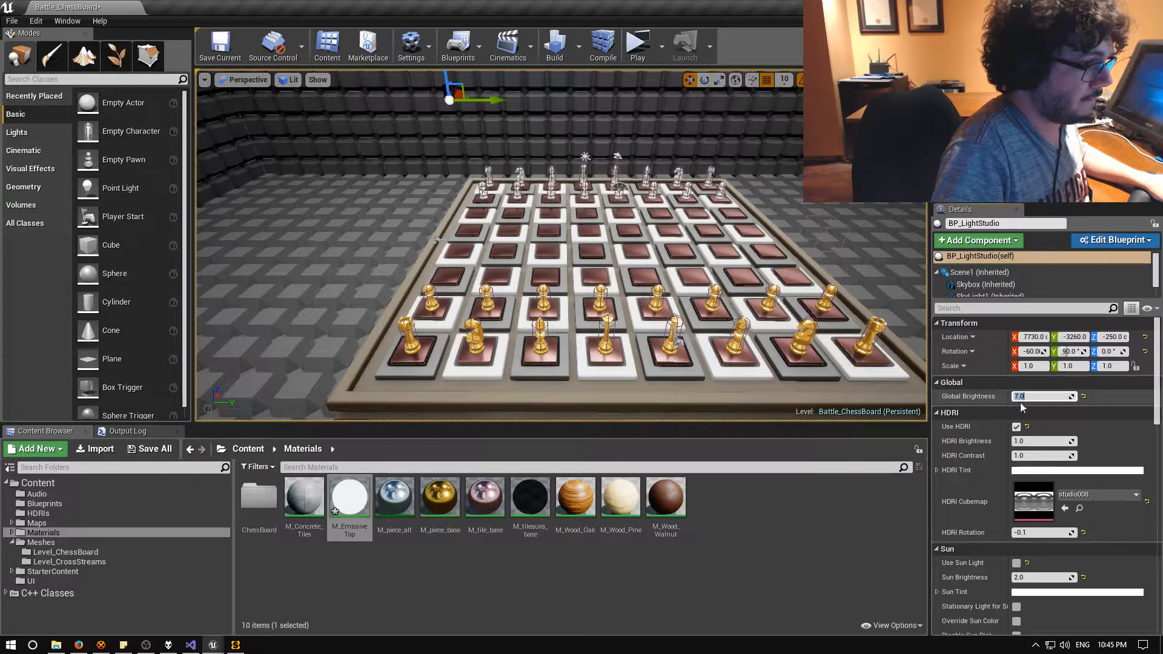
{"action": "key", "text": "Return"}
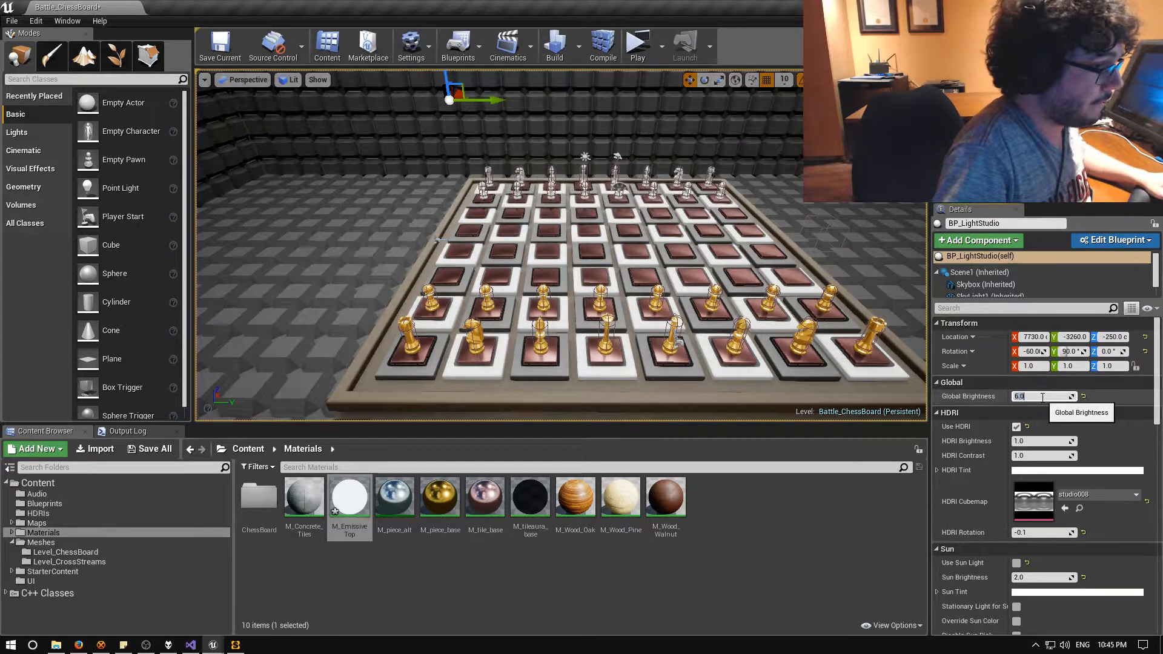
Check the brightened board and walls from the side, and start building the level's lighting.
{"action": "key", "text": "w"}
{"action": "right_click_drag", "start_coordinate": [727, 291], "coordinate": [836, 297]}
{"action": "right_click_drag", "start_coordinate": [560, 245], "coordinate": [624, 273]}
{"action": "key", "text": "s"}
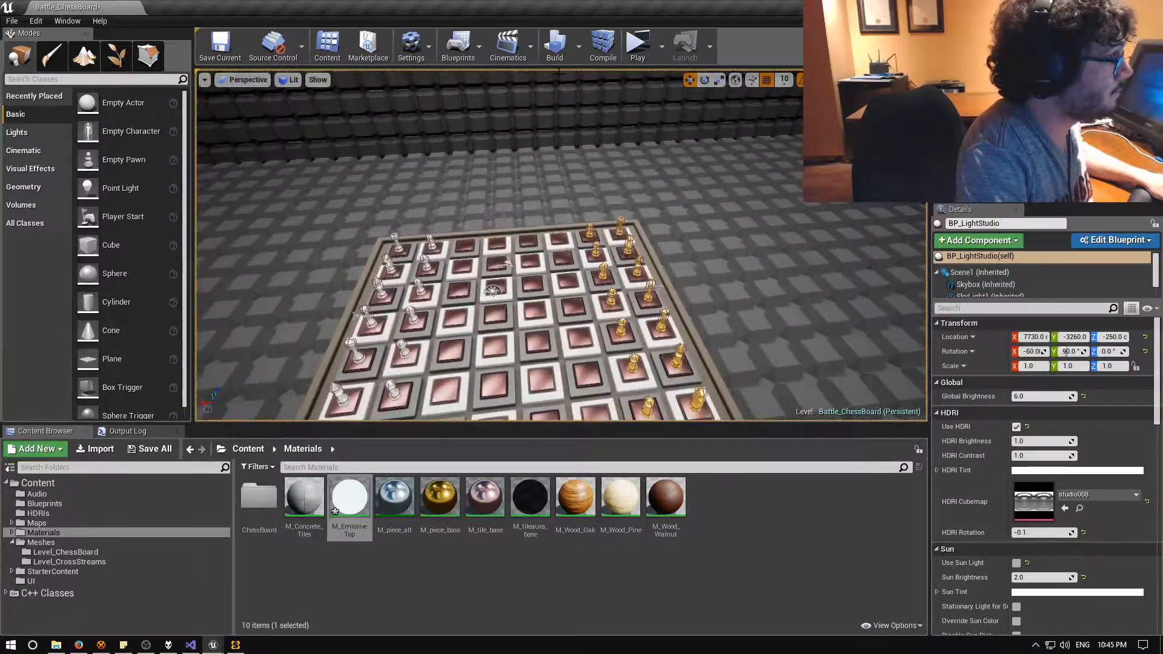
{"action": "left_click", "coordinate": [559, 51]}
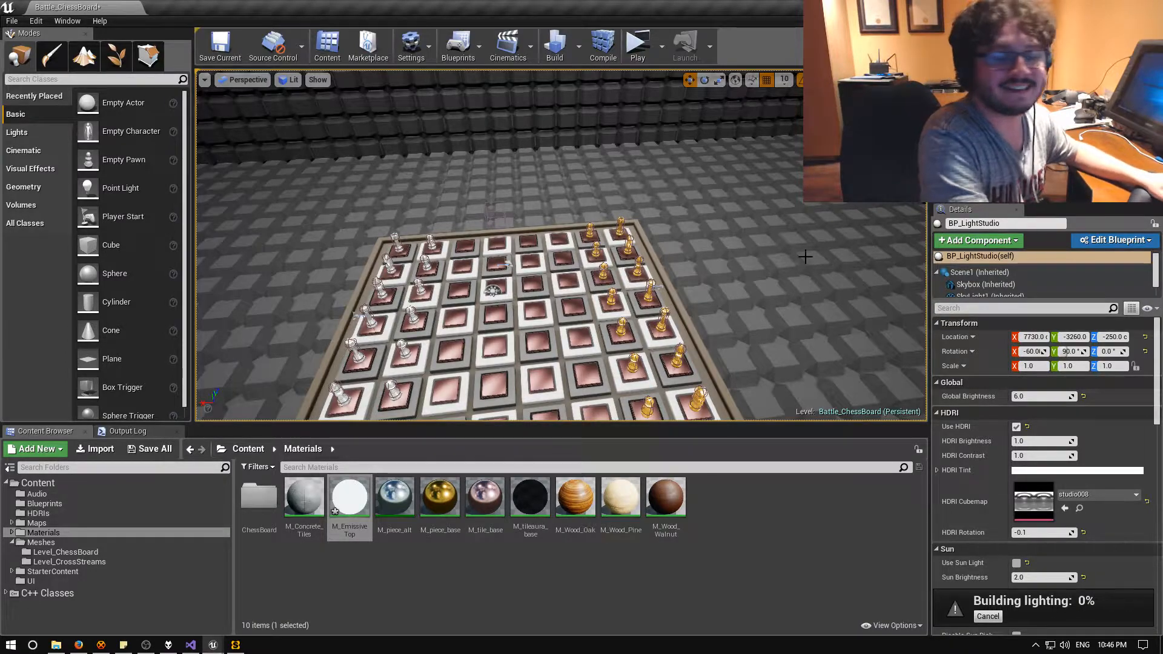
Examine the chessboard tiles and silver pieces from above while the lighting builds.
{"action": "right_click_drag", "start_coordinate": [614, 231], "coordinate": [678, 235]}
{"action": "key", "text": "w"}
{"action": "key", "text": "d"}
{"action": "key", "text": "d"}
{"action": "key", "text": "s"}
{"action": "key", "text": "d"}
{"action": "key", "text": "w"}
{"action": "key", "text": "s"}
{"action": "key", "text": "a"}
{"action": "key", "text": "s"}
{"action": "key", "text": "w"}
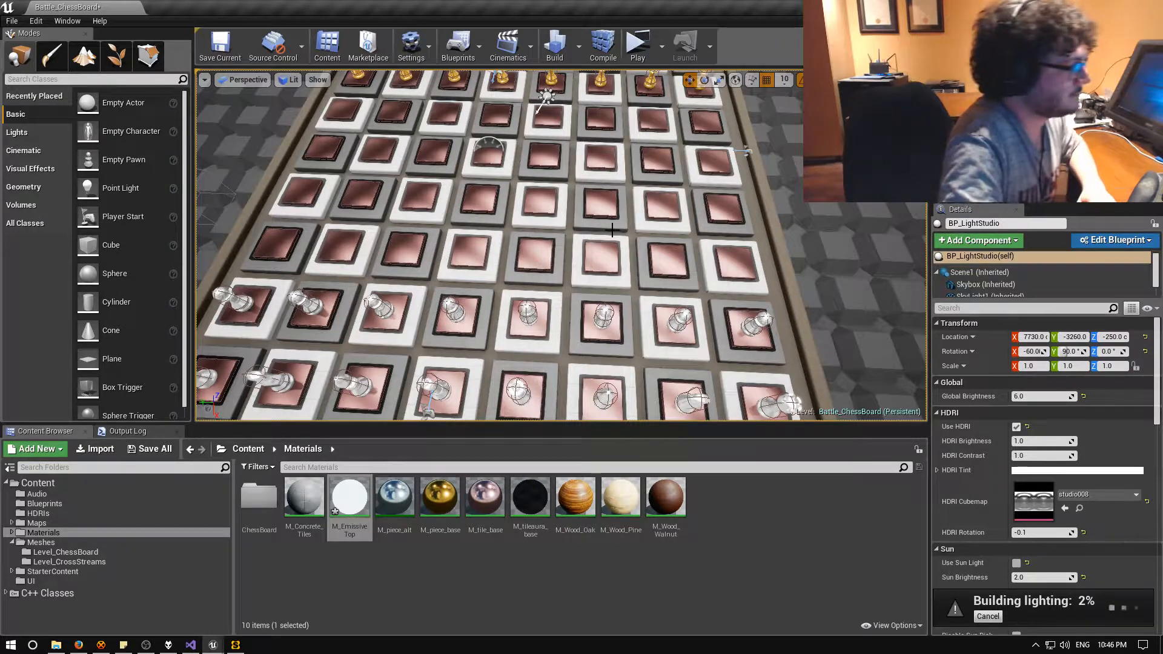
Open the M_EmissiveTop material to check its Emissive Color input, and close it again.
{"action": "double_click", "coordinate": [349, 497]}
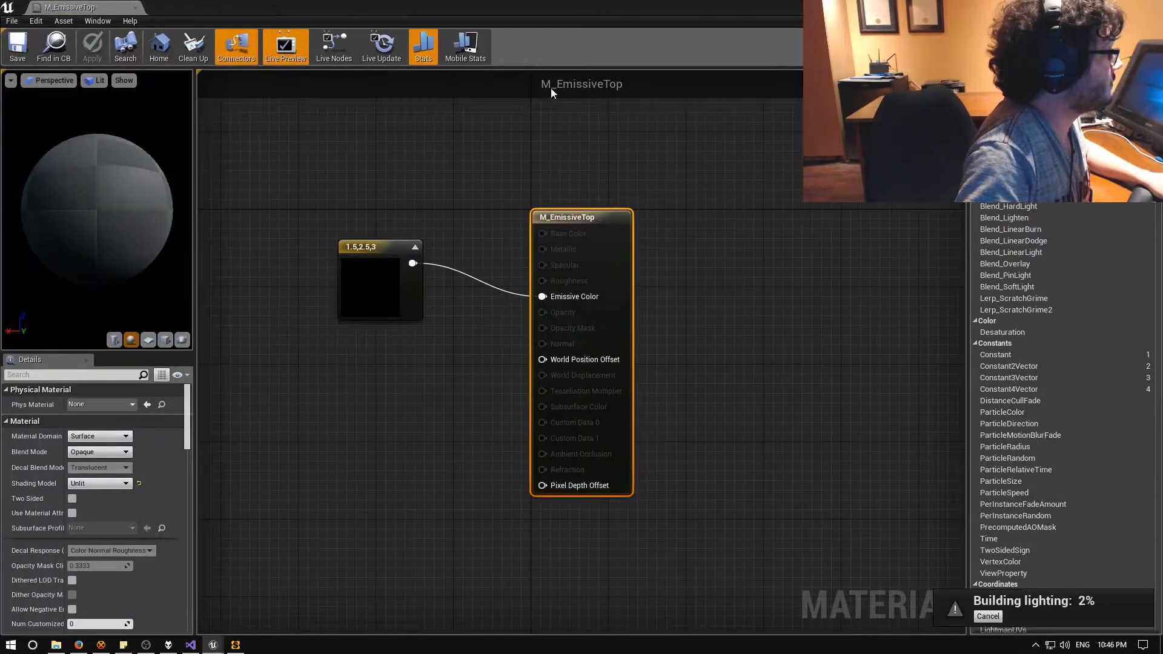
{"action": "left_click", "coordinate": [1152, 7]}
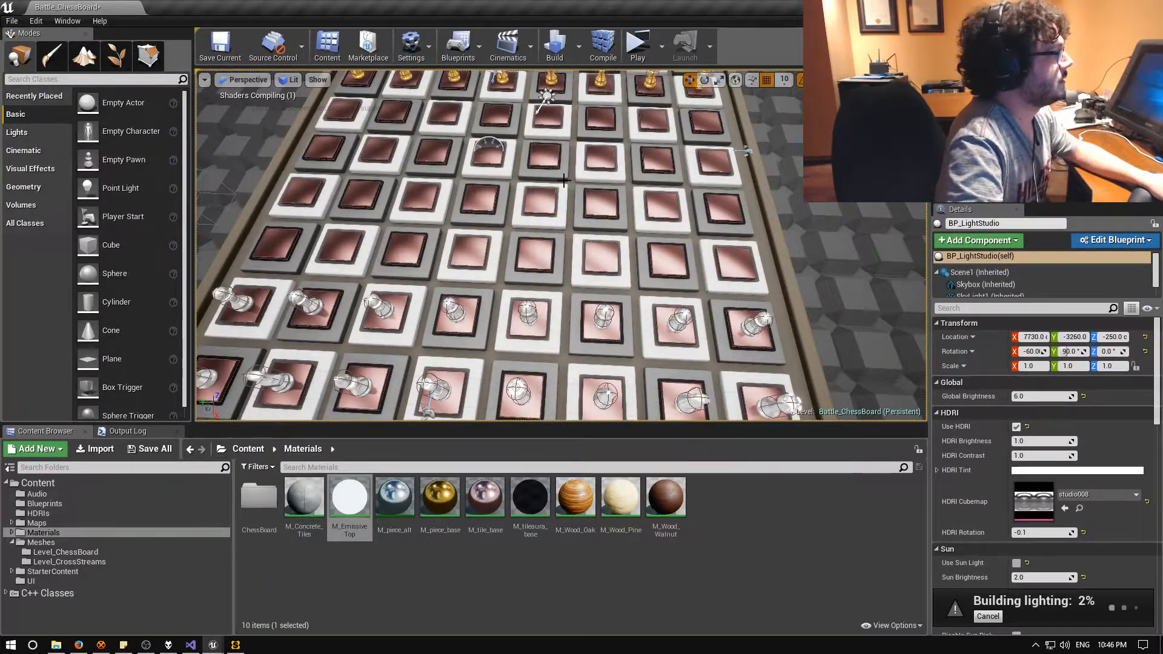
View the whole chessboard within its walls, and check the lighting build's progress in Swarm Agent.
{"action": "right_click_drag", "start_coordinate": [594, 165], "coordinate": [564, 198]}
{"action": "key", "text": "w"}
{"action": "key", "text": "w"}
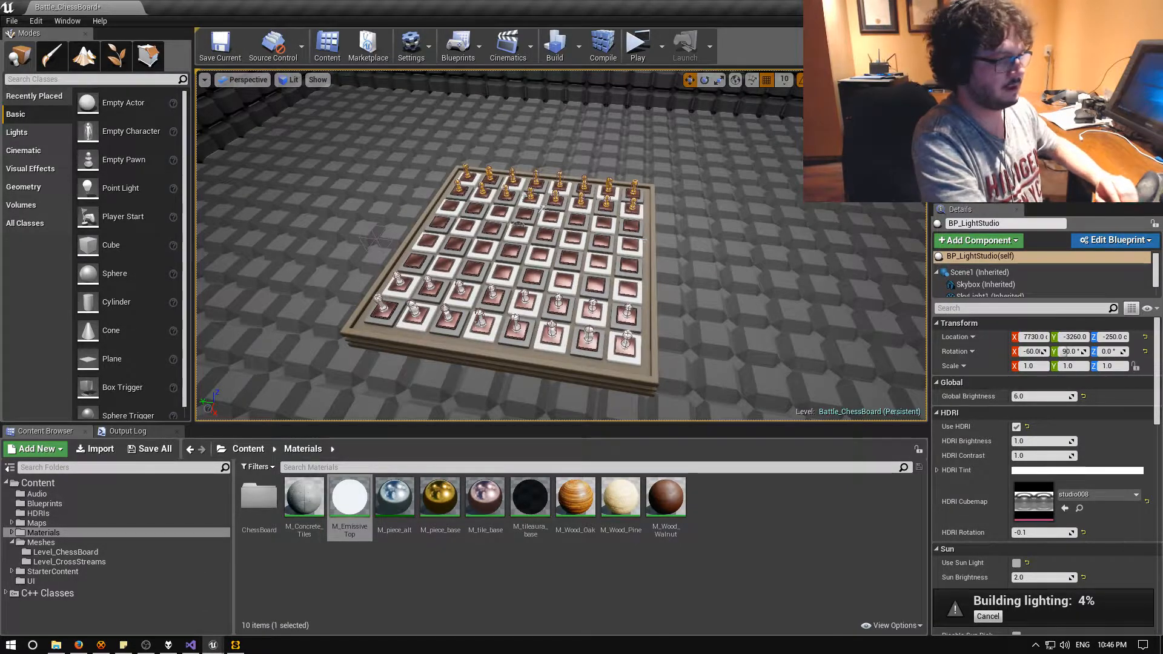
{"action": "left_click", "coordinate": [236, 645]}
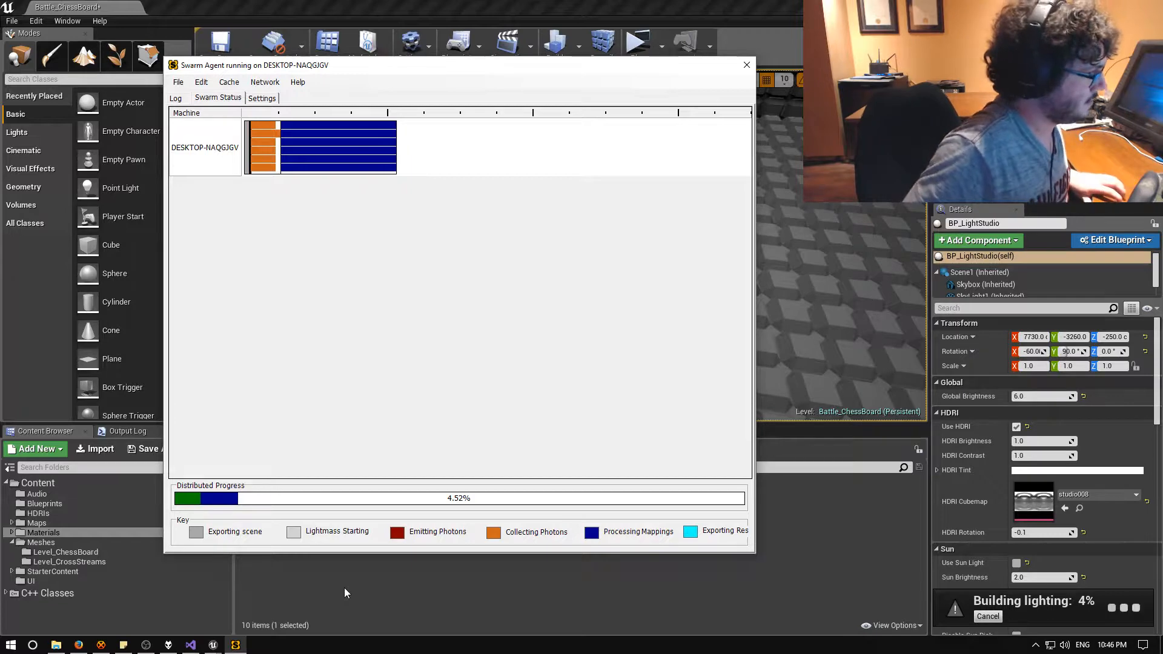
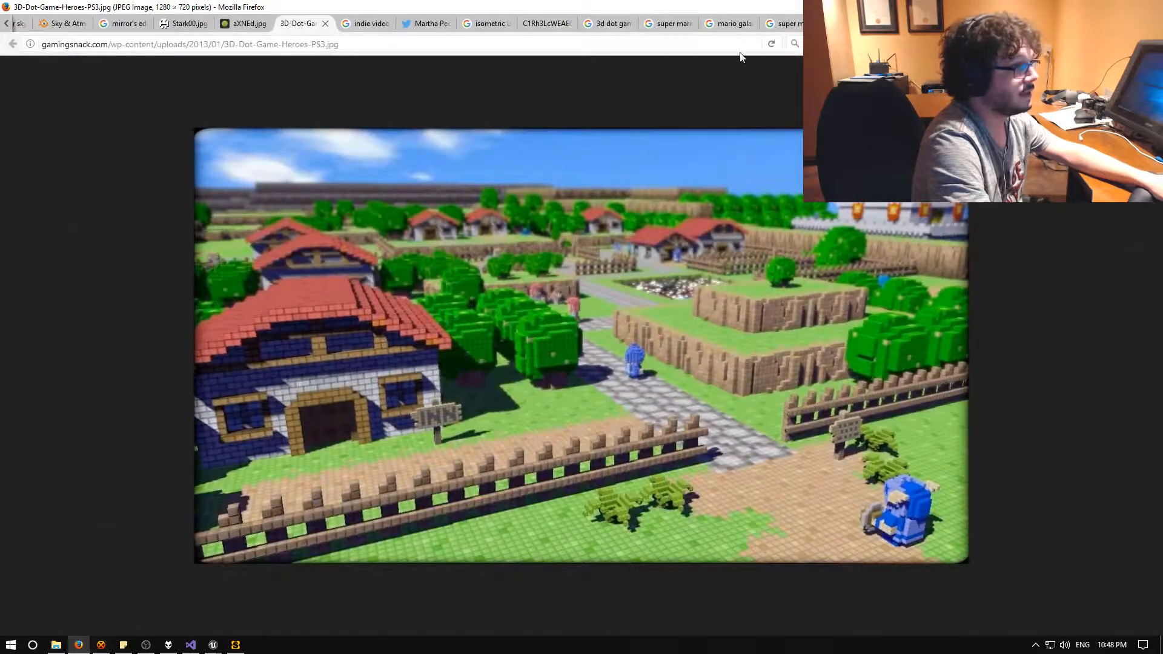
Switch to Firefox and examine the variations and texture maps of Filter Forge's Command and Concrete filter from the concrete search results.
{"action": "left_click", "coordinate": [848, 25]}
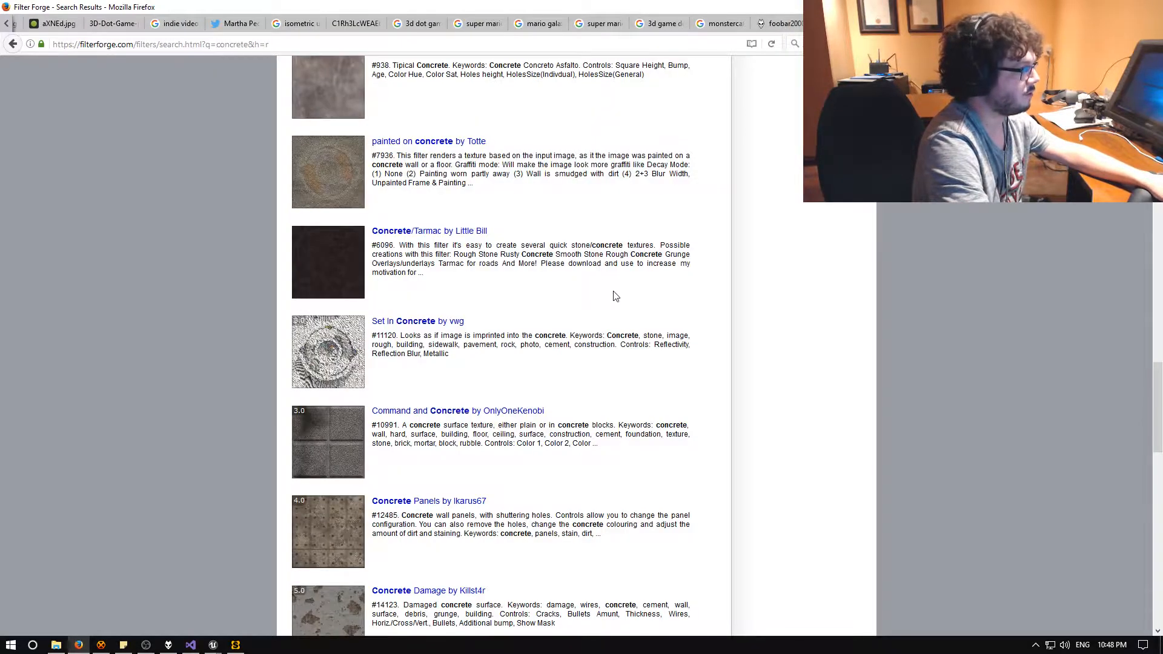
{"action": "scroll", "coordinate": [616, 296], "scroll_direction": "down", "scroll_amount": 3}
{"action": "left_click", "coordinate": [346, 312]}
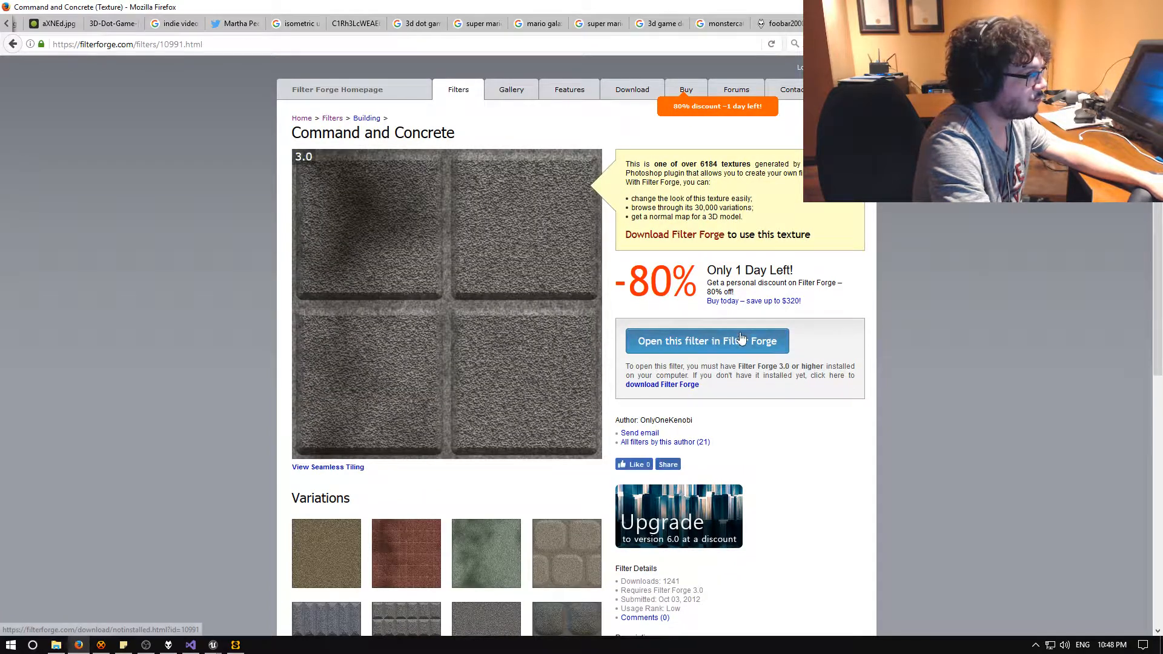
{"action": "scroll", "coordinate": [755, 338], "scroll_direction": "down", "scroll_amount": 3}
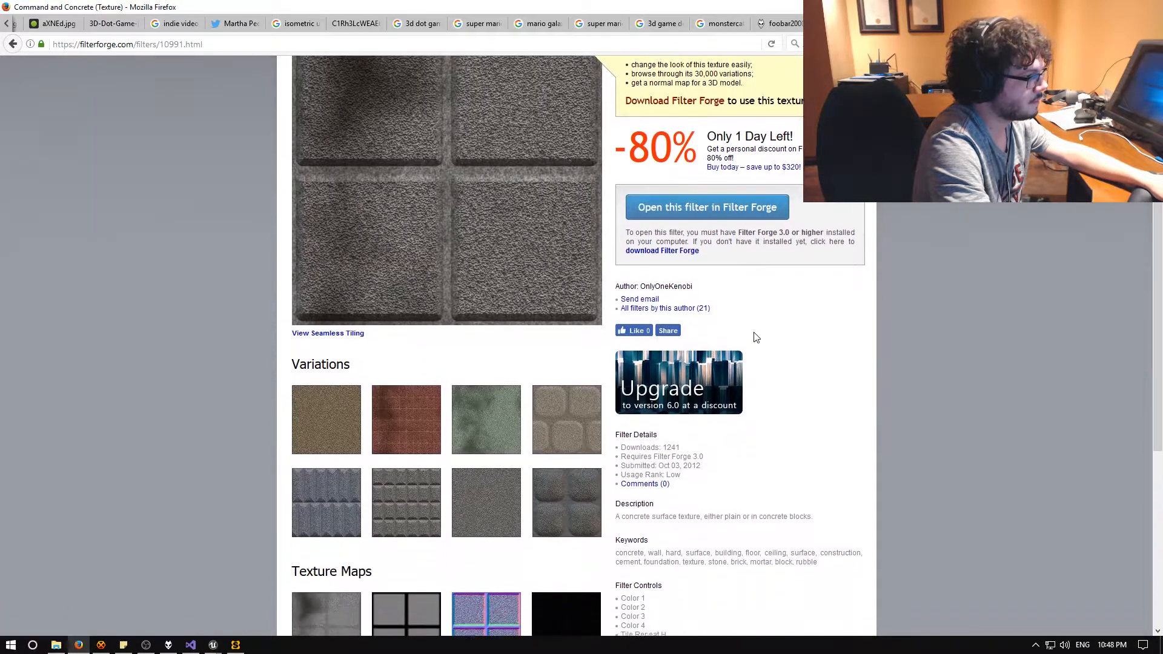
{"action": "scroll", "coordinate": [756, 338], "scroll_direction": "down", "scroll_amount": 1}
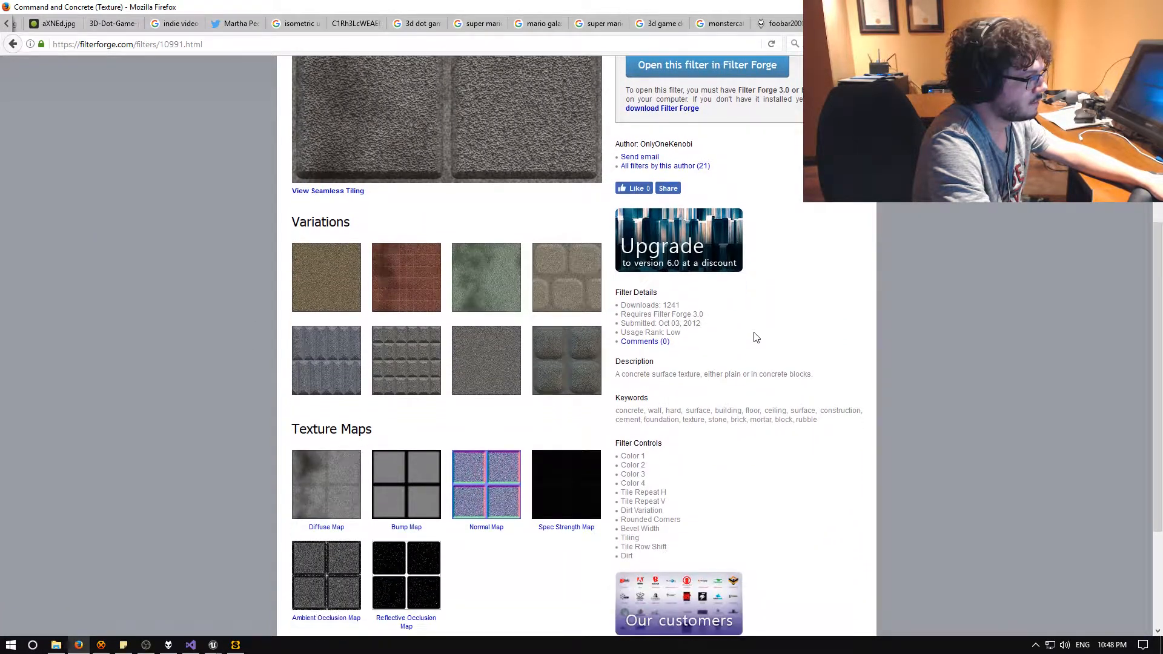
{"action": "scroll", "coordinate": [755, 338], "scroll_direction": "up", "scroll_amount": 4}
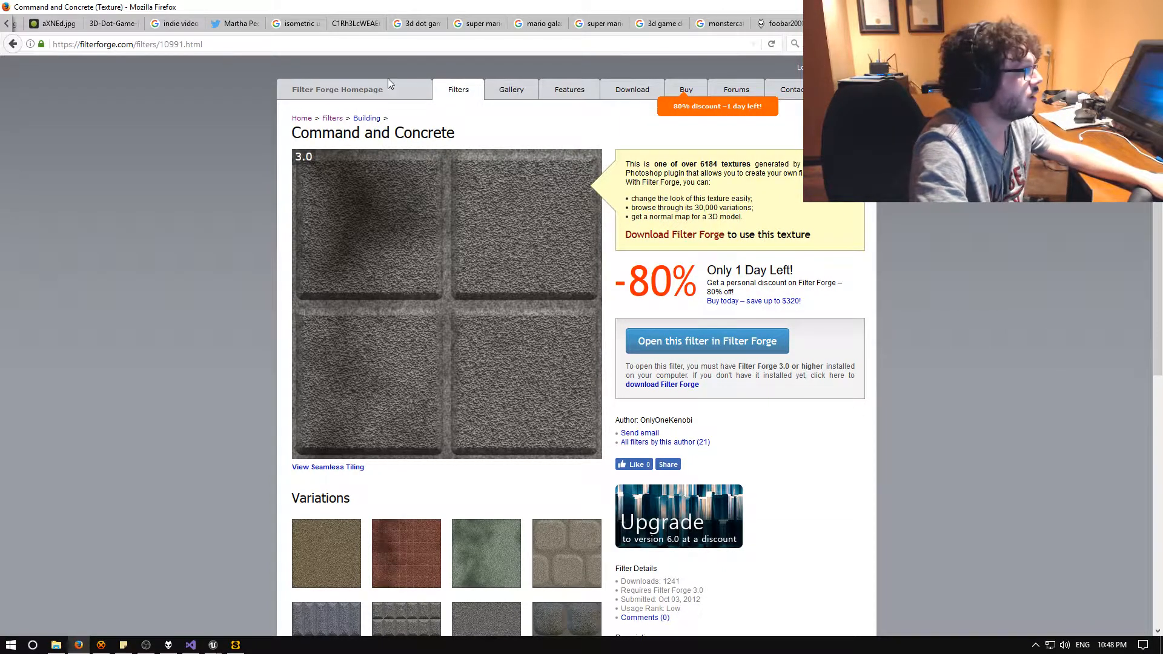
Open the Rocky_Soil filter from the Filter Library, review its texture maps, and view its Variation 5.
{"action": "left_click", "coordinate": [454, 90]}
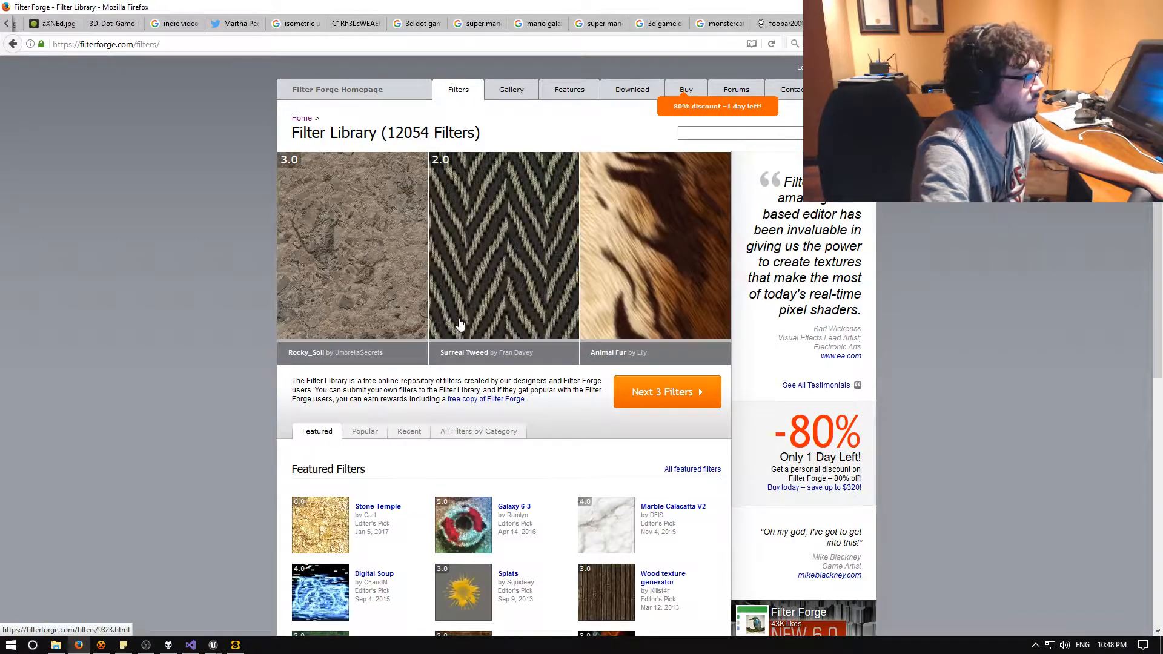
{"action": "left_click", "coordinate": [375, 263]}
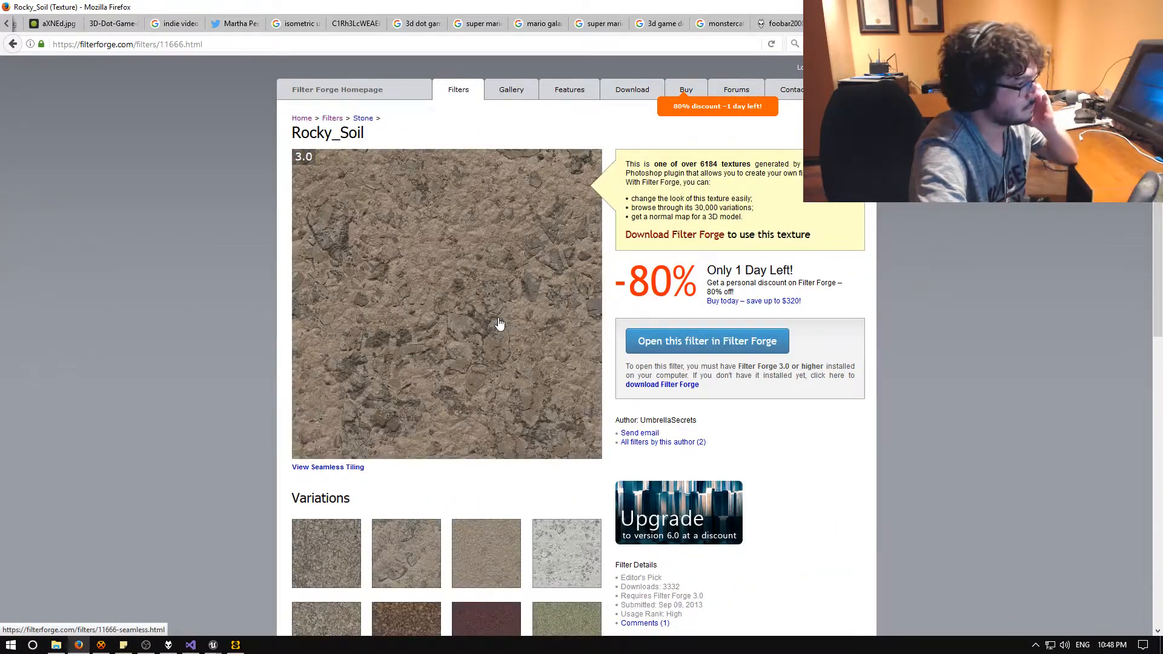
{"action": "scroll", "coordinate": [499, 324], "scroll_direction": "down", "scroll_amount": 5}
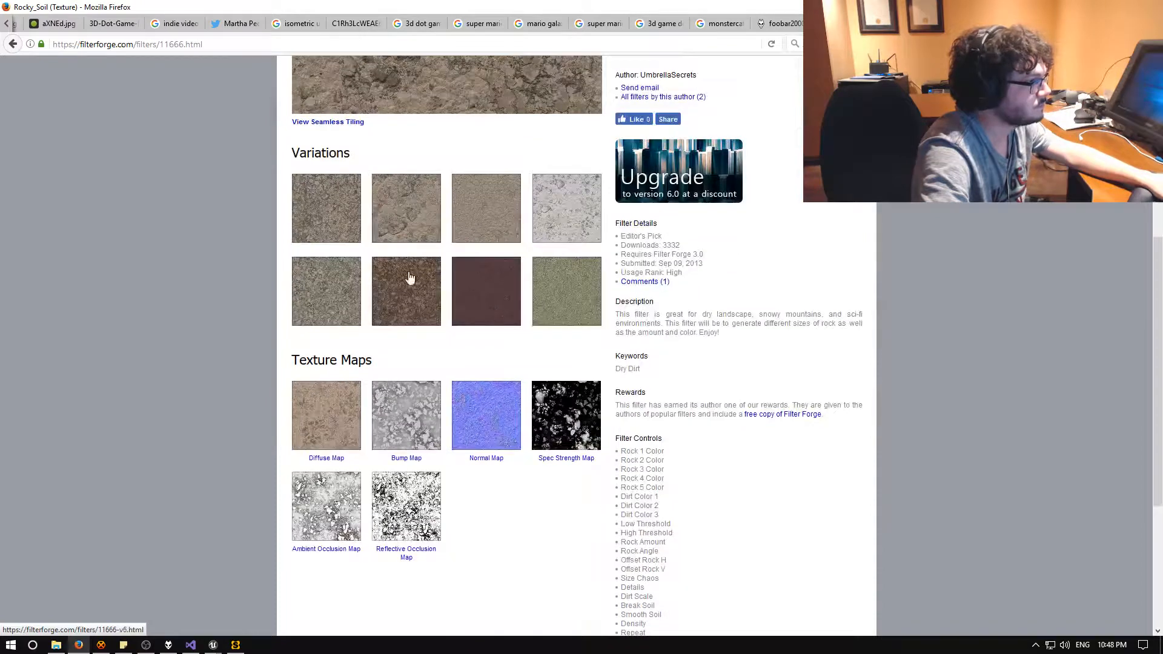
{"action": "left_click", "coordinate": [327, 295]}
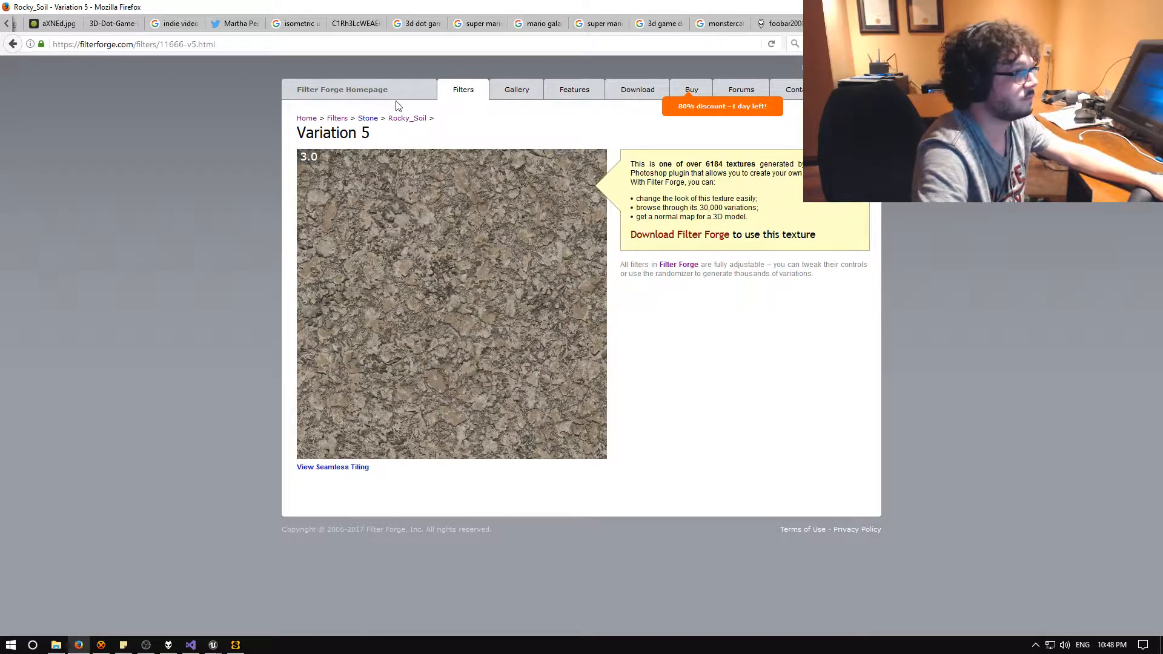
Return to the Filter Library and look through two sets of its featured filters.
{"action": "left_click", "coordinate": [460, 91]}
{"action": "scroll", "coordinate": [457, 267], "scroll_direction": "down", "scroll_amount": 5}
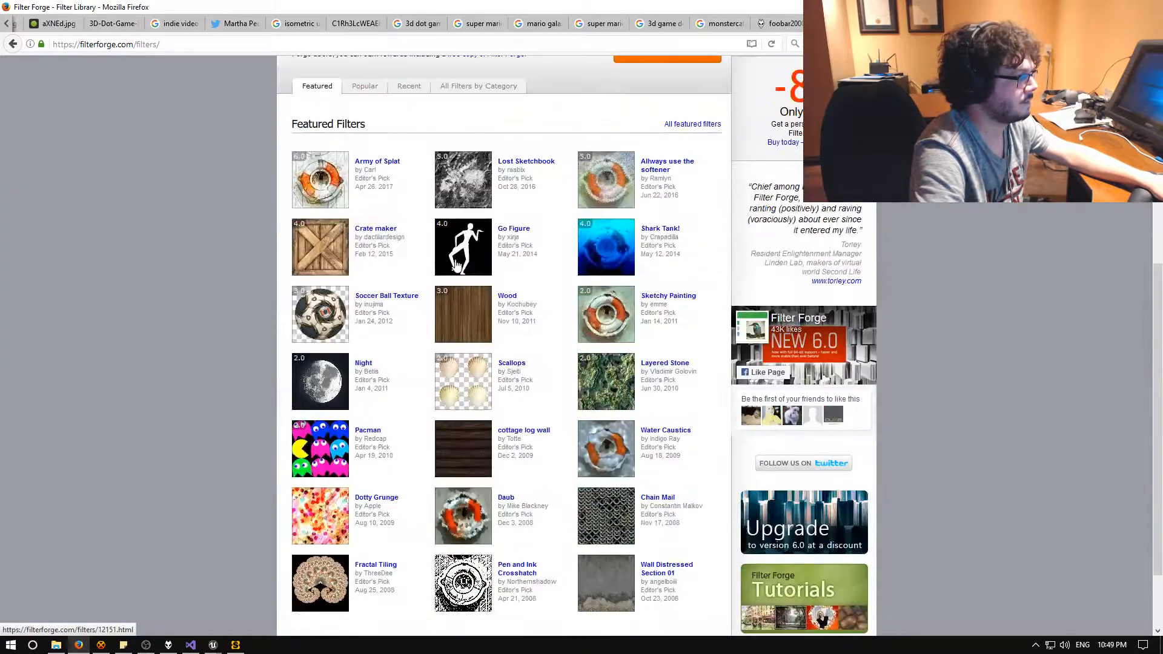
{"action": "scroll", "coordinate": [376, 283], "scroll_direction": "down", "scroll_amount": 2}
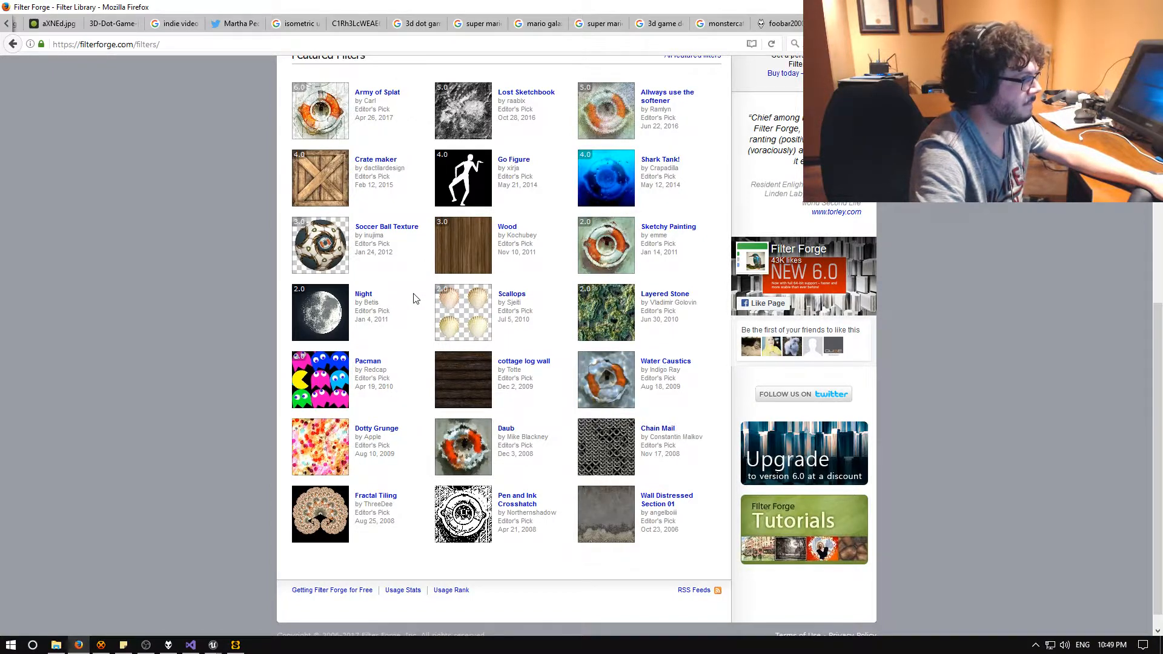
{"action": "scroll", "coordinate": [414, 298], "scroll_direction": "up", "scroll_amount": 6}
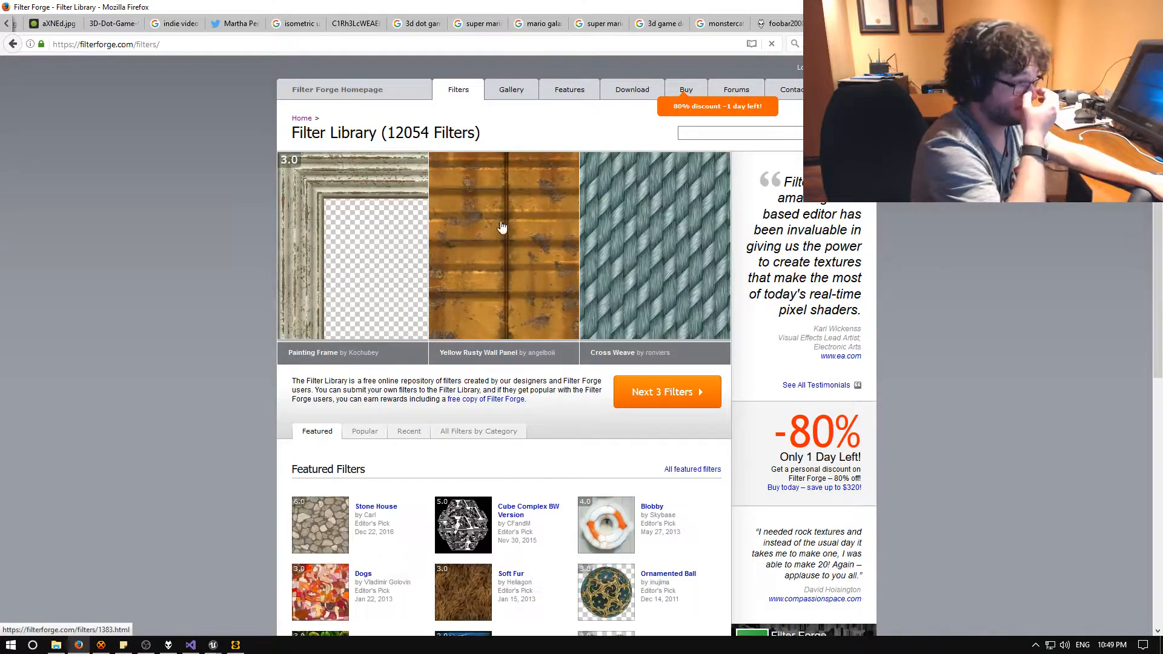
{"action": "scroll", "coordinate": [461, 242], "scroll_direction": "down", "scroll_amount": 4}
{"action": "scroll", "coordinate": [422, 267], "scroll_direction": "down", "scroll_amount": 1}
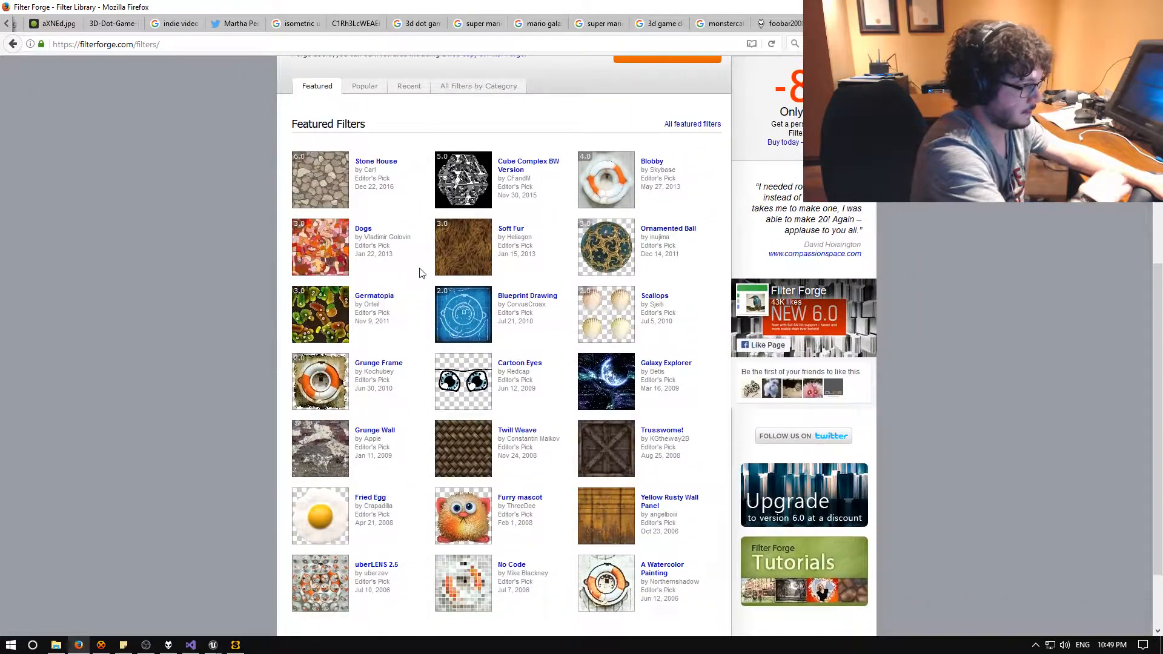
{"action": "scroll", "coordinate": [419, 270], "scroll_direction": "down", "scroll_amount": 1}
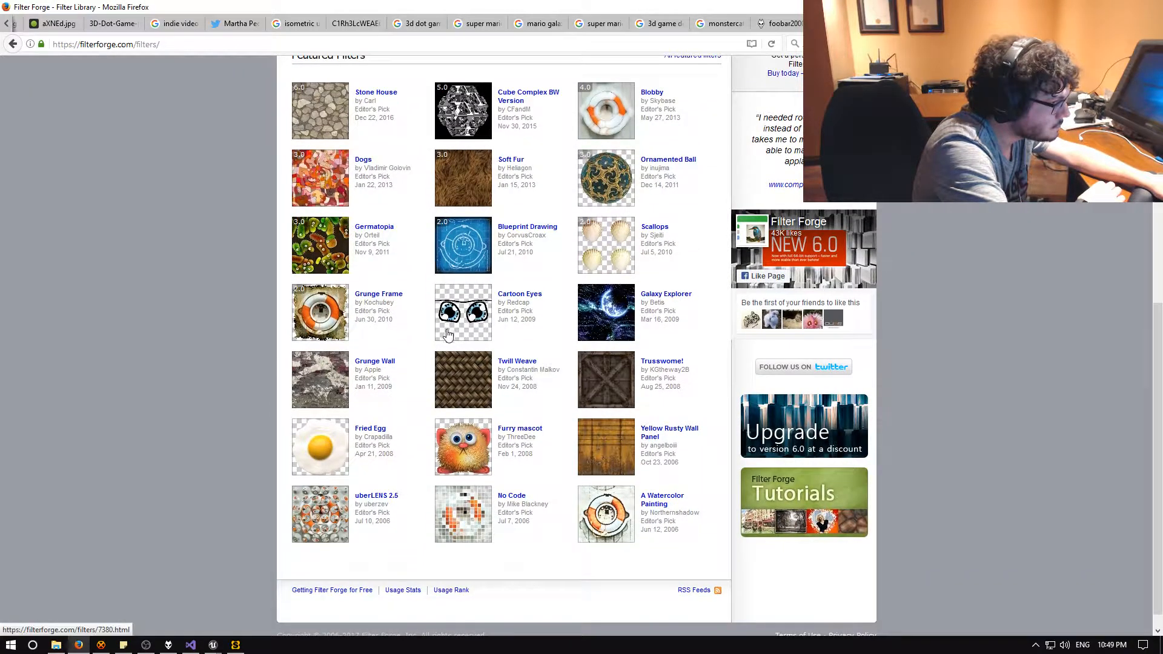
Open the Twill Weave filter and examine its variations, filter controls, and diffuse, bump and normal maps.
{"action": "left_click", "coordinate": [465, 380]}
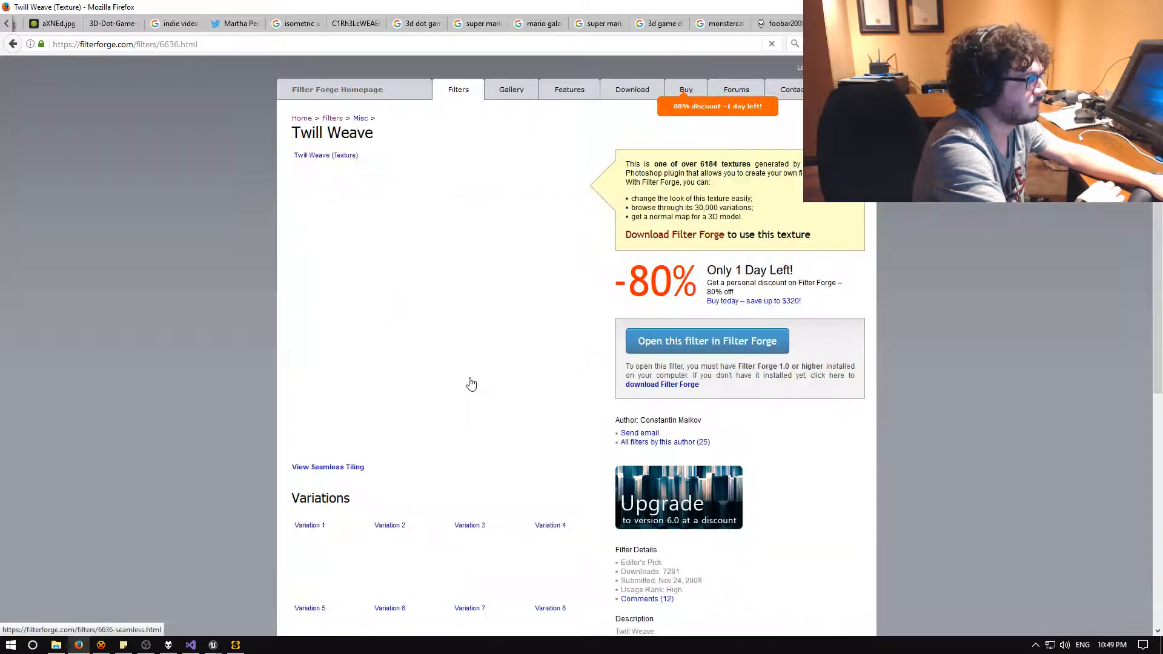
{"action": "scroll", "coordinate": [527, 366], "scroll_direction": "down", "scroll_amount": 3}
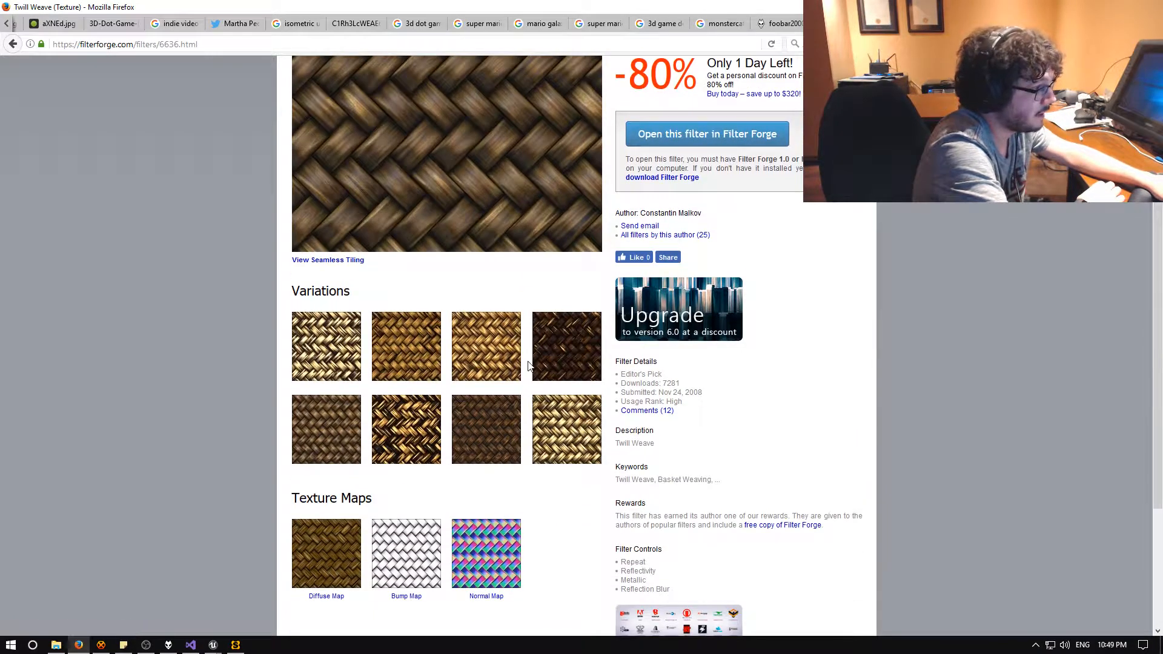
{"action": "scroll", "coordinate": [528, 366], "scroll_direction": "up", "scroll_amount": 3}
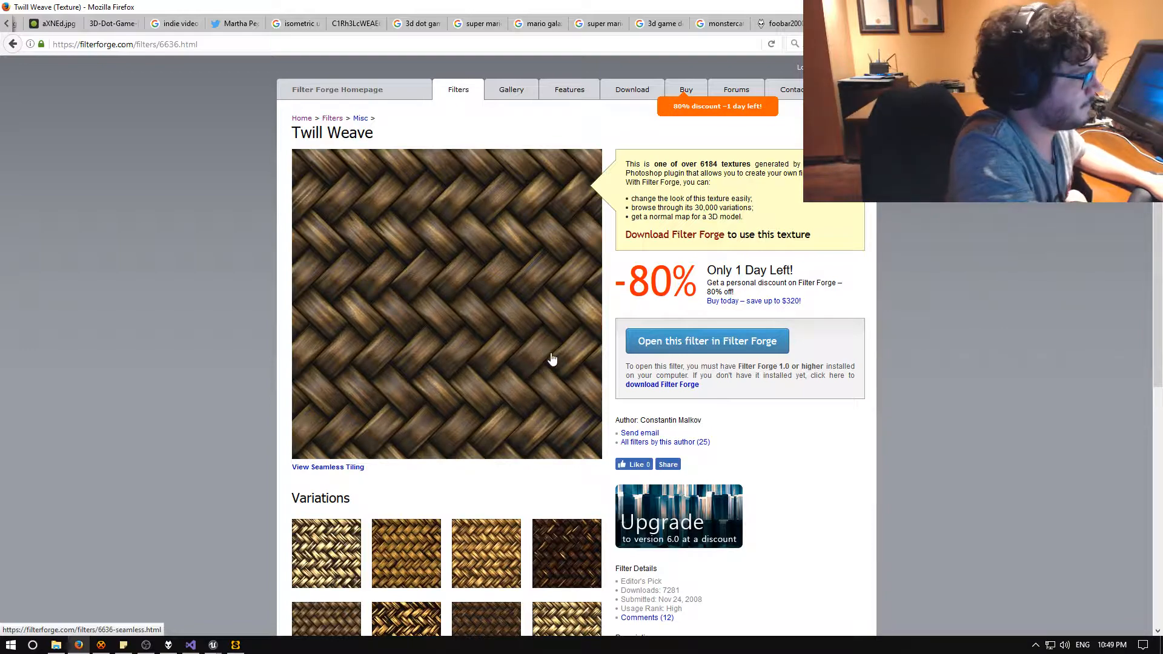
{"action": "scroll", "coordinate": [566, 368], "scroll_direction": "down", "scroll_amount": 5}
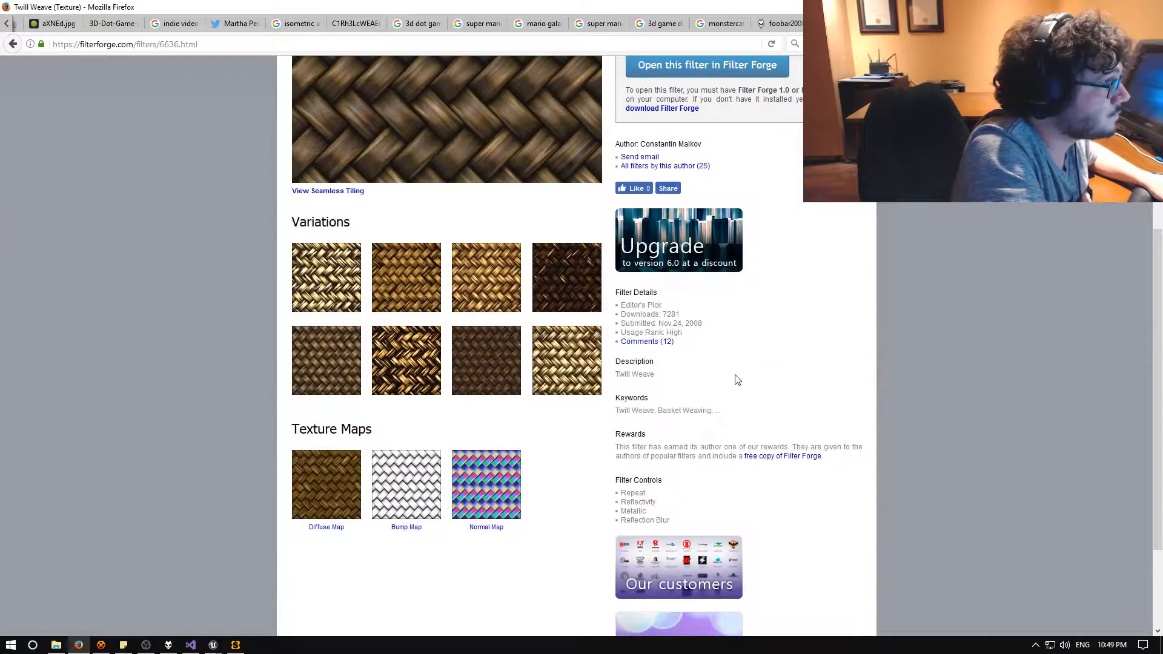
{"action": "scroll", "coordinate": [773, 380], "scroll_direction": "down", "scroll_amount": 1}
{"action": "scroll", "coordinate": [773, 380], "scroll_direction": "down", "scroll_amount": 1}
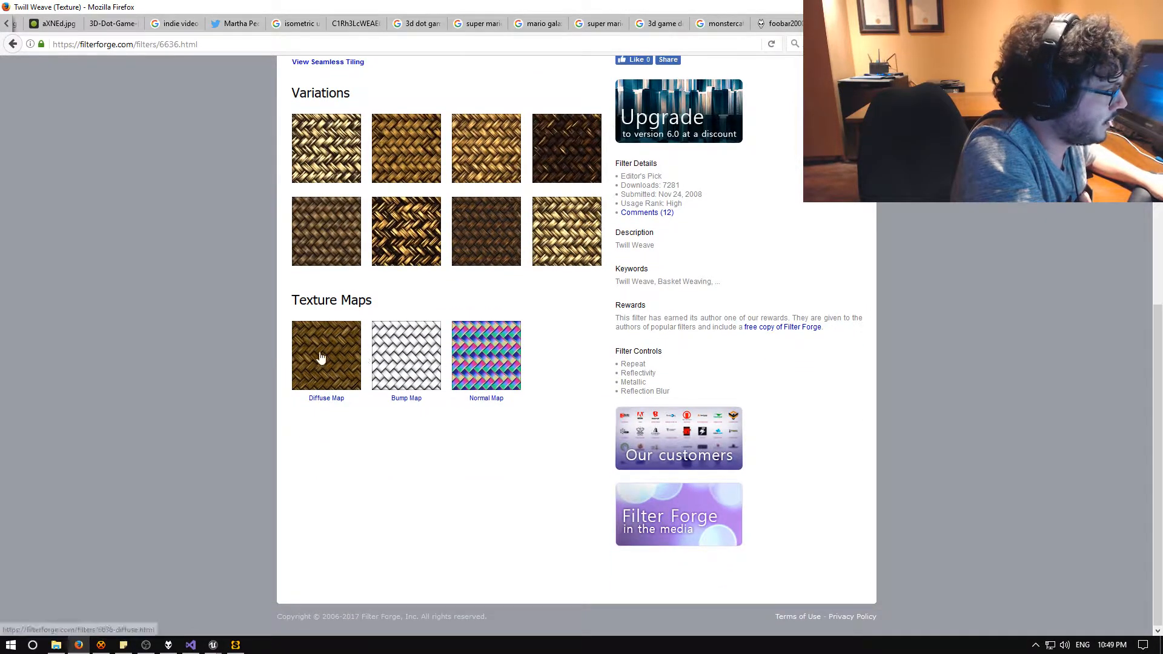
{"action": "scroll", "coordinate": [497, 462], "scroll_direction": "up", "scroll_amount": 7}
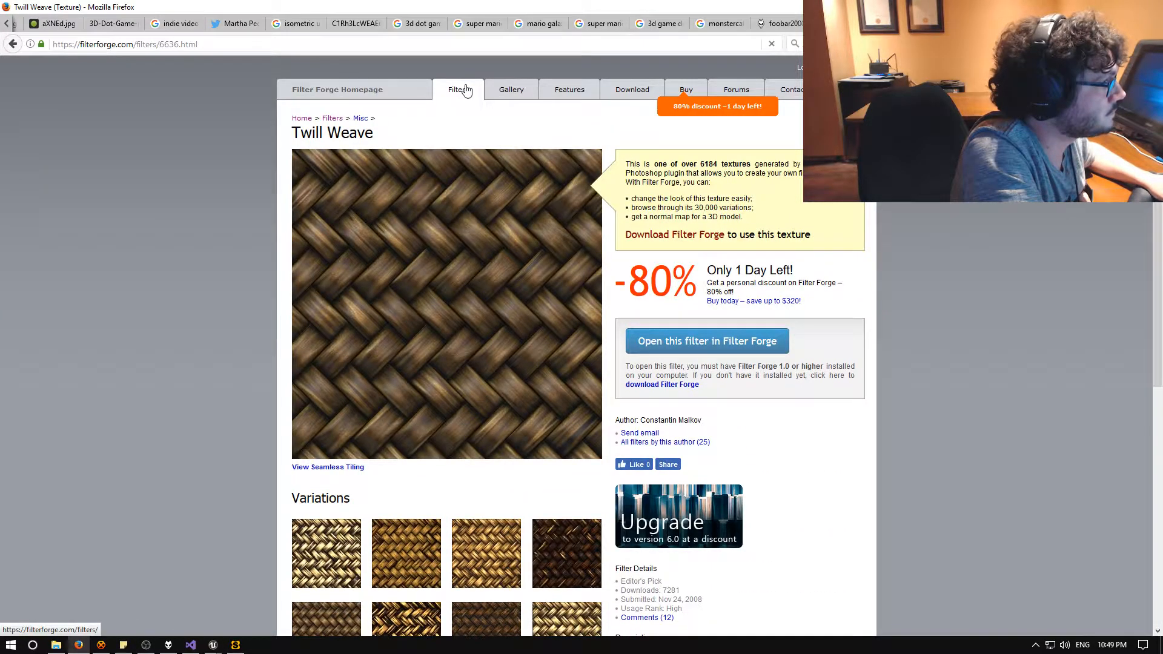
Go back to the Filter Library, open the Stone category and look through its textures.
{"action": "left_click", "coordinate": [465, 90]}
{"action": "scroll", "coordinate": [521, 351], "scroll_direction": "down", "scroll_amount": 5}
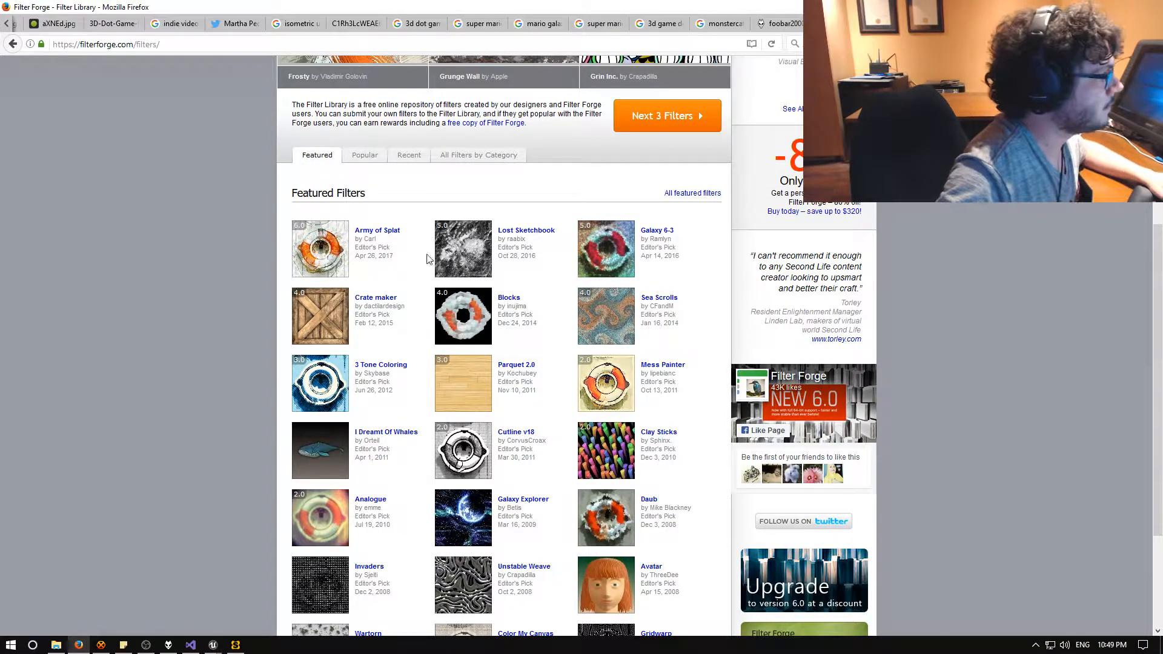
{"action": "scroll", "coordinate": [418, 194], "scroll_direction": "up", "scroll_amount": 2}
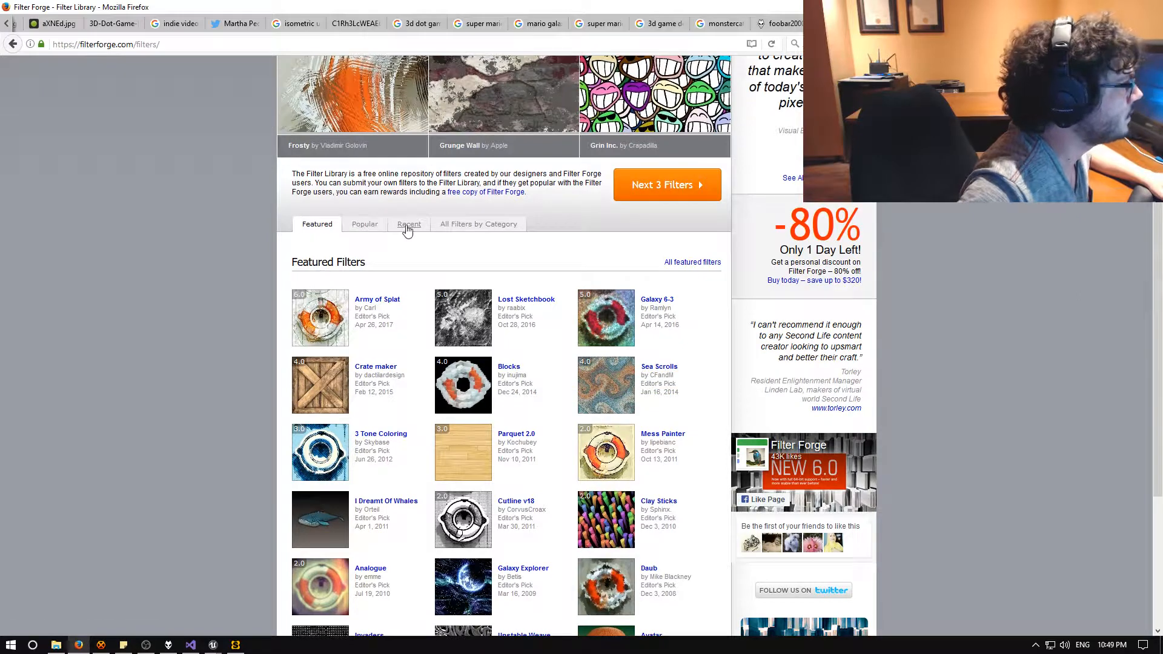
{"action": "left_click", "coordinate": [459, 225]}
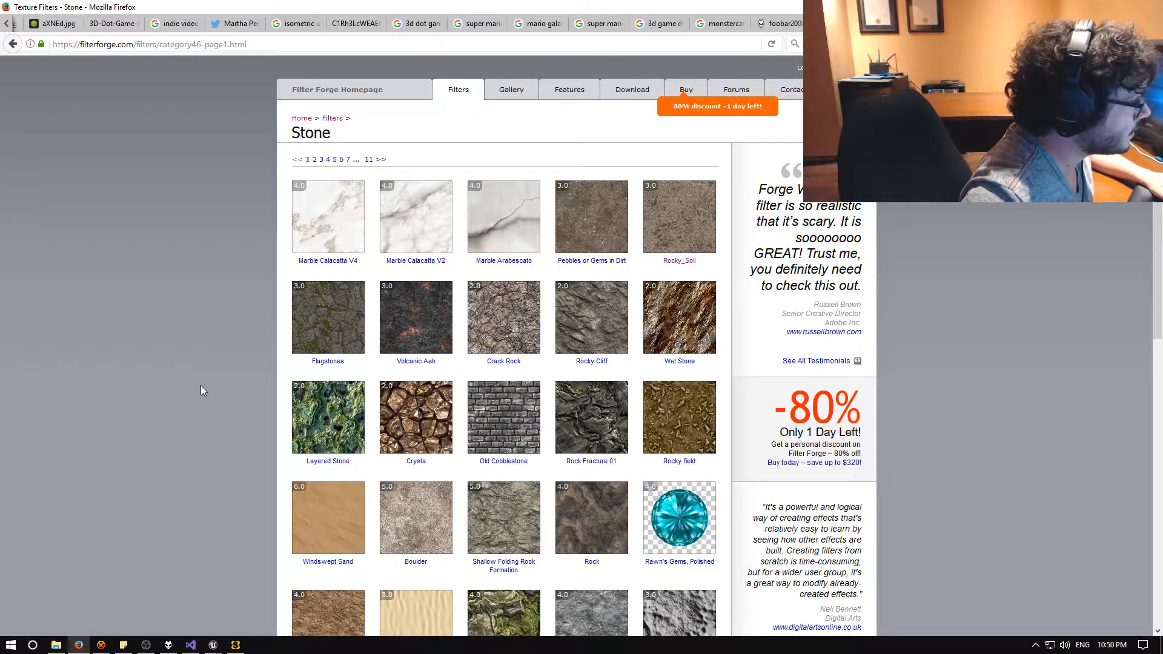
{"action": "scroll", "coordinate": [201, 386], "scroll_direction": "down", "scroll_amount": 2}
{"action": "scroll", "coordinate": [202, 388], "scroll_direction": "down", "scroll_amount": 1}
{"action": "scroll", "coordinate": [200, 386], "scroll_direction": "down", "scroll_amount": 6}
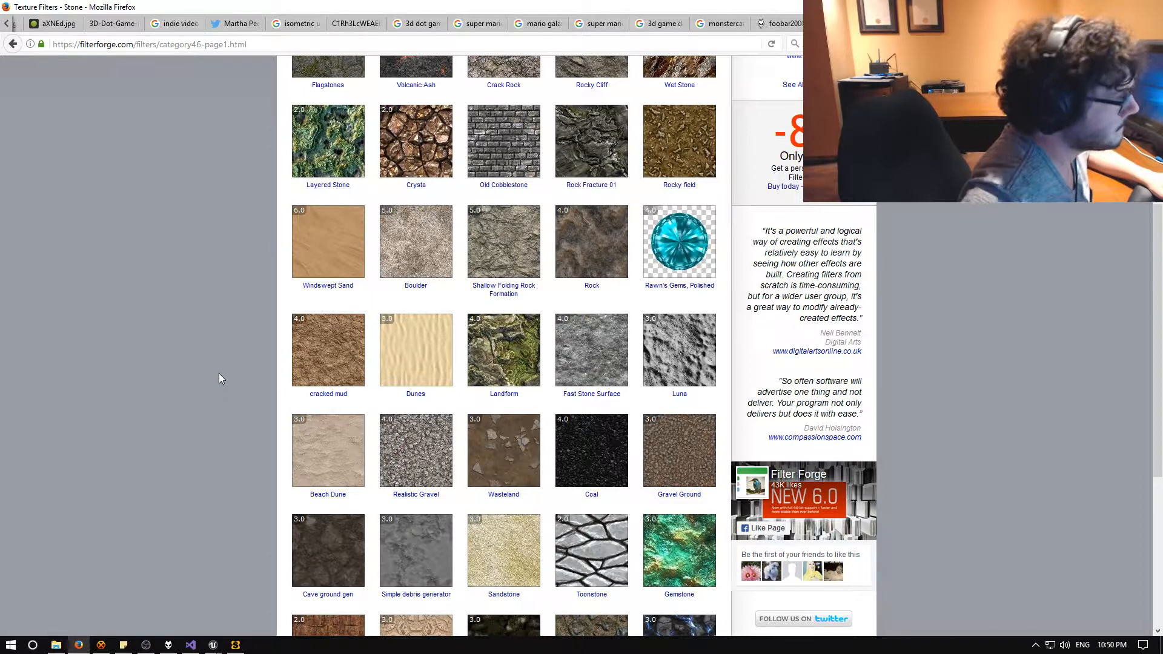
Examine the Realistic Gravel filter with its Variation 5 and texture maps, and return to the Stone category.
{"action": "left_click", "coordinate": [423, 444]}
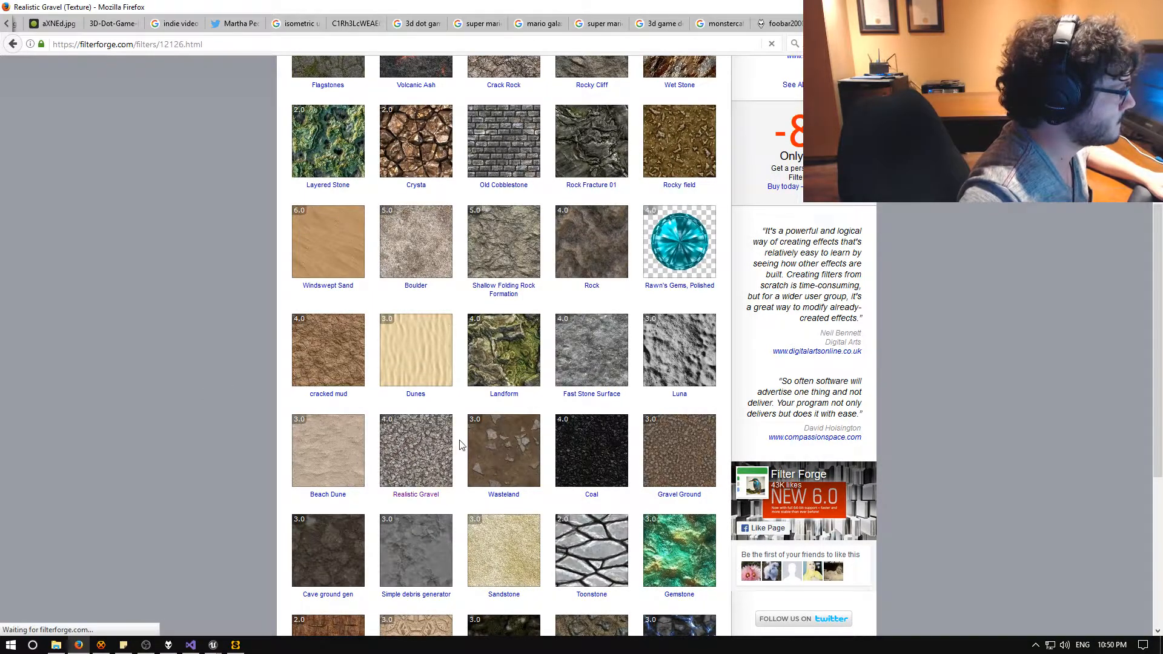
{"action": "scroll", "coordinate": [289, 392], "scroll_direction": "down", "scroll_amount": 2}
{"action": "scroll", "coordinate": [289, 392], "scroll_direction": "down", "scroll_amount": 3}
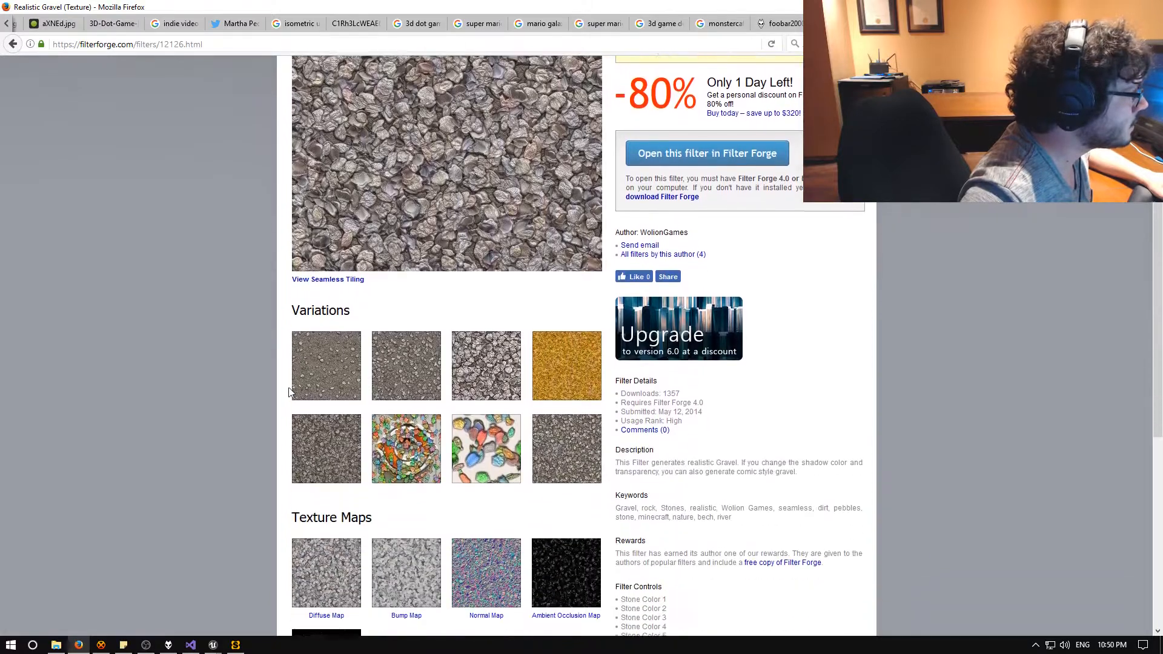
{"action": "left_click", "coordinate": [337, 431]}
{"action": "left_click", "coordinate": [13, 43]}
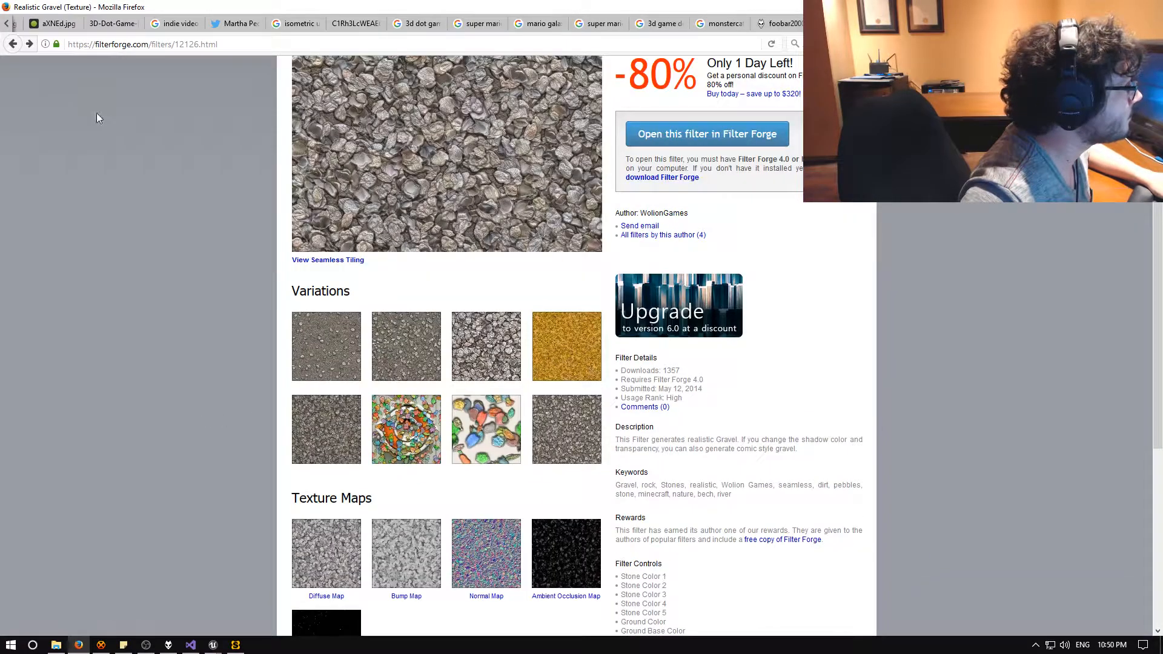
{"action": "scroll", "coordinate": [260, 325], "scroll_direction": "down", "scroll_amount": 3}
{"action": "scroll", "coordinate": [260, 325], "scroll_direction": "down", "scroll_amount": 2}
{"action": "left_click", "coordinate": [13, 44]}
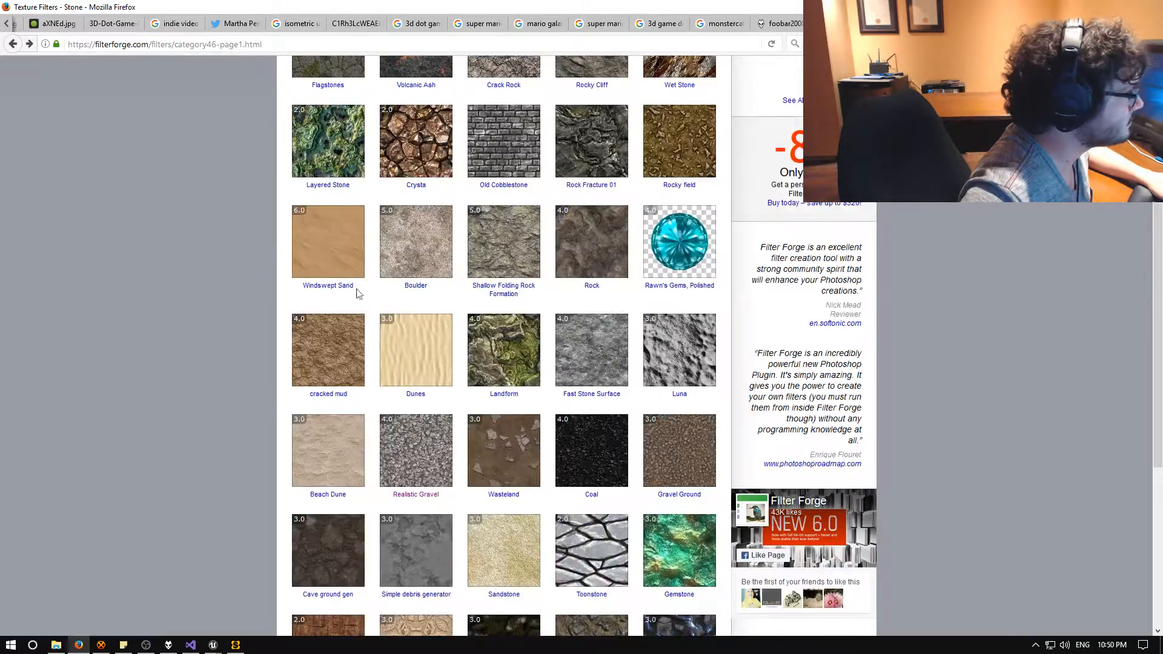
Open the Dunes filter, compare its variations, and view the orange-sand Variation 6.
{"action": "left_click", "coordinate": [411, 339]}
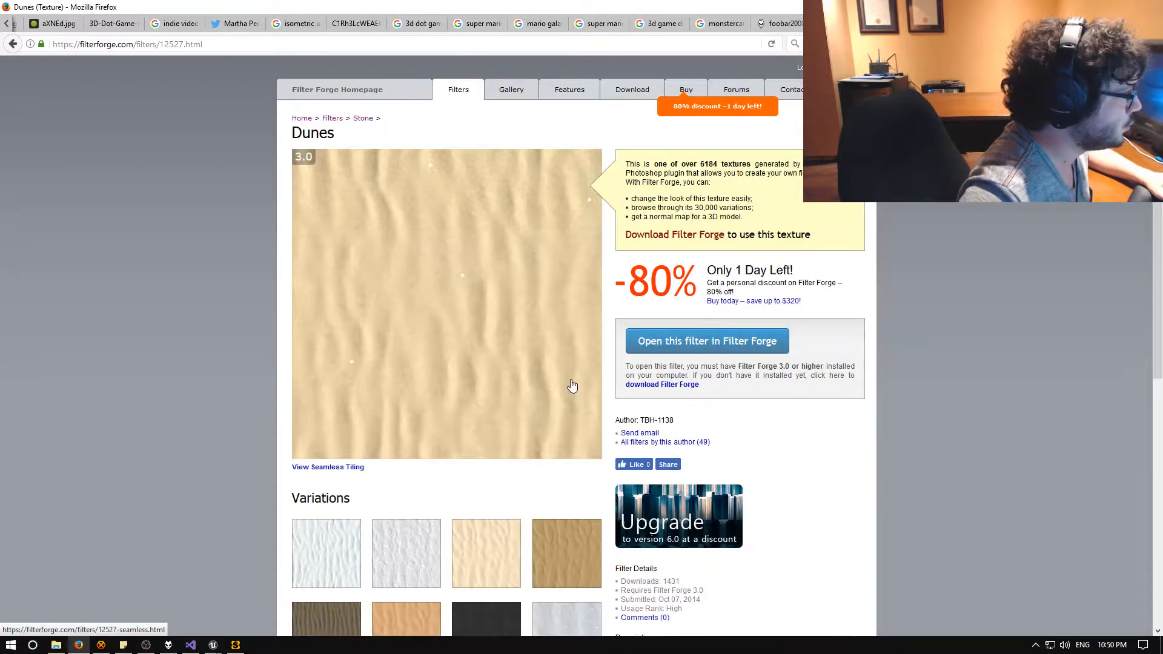
{"action": "scroll", "coordinate": [533, 381], "scroll_direction": "down", "scroll_amount": 3}
{"action": "scroll", "coordinate": [412, 425], "scroll_direction": "up", "scroll_amount": 3}
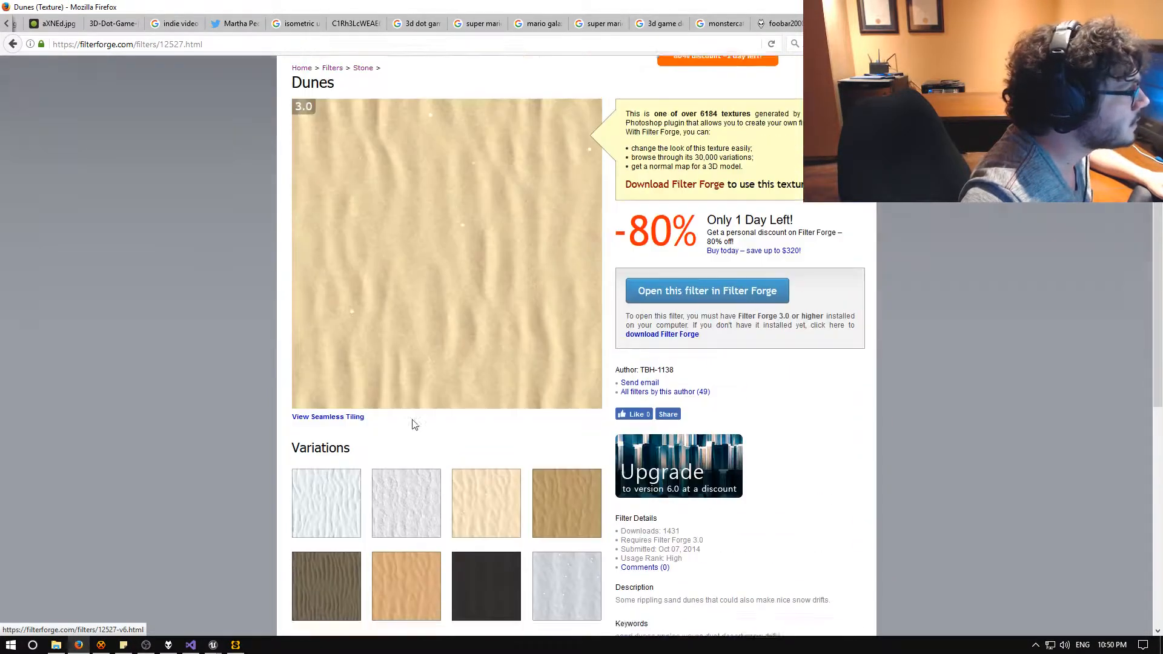
{"action": "scroll", "coordinate": [363, 537], "scroll_direction": "down", "scroll_amount": 2}
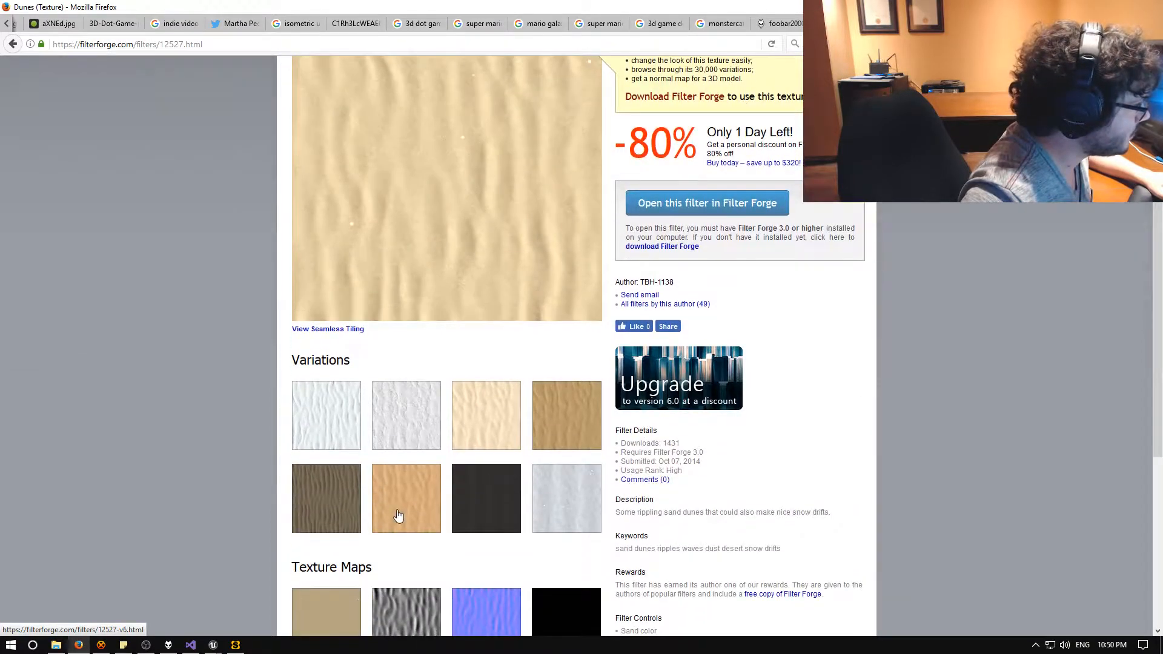
{"action": "left_click", "coordinate": [397, 518]}
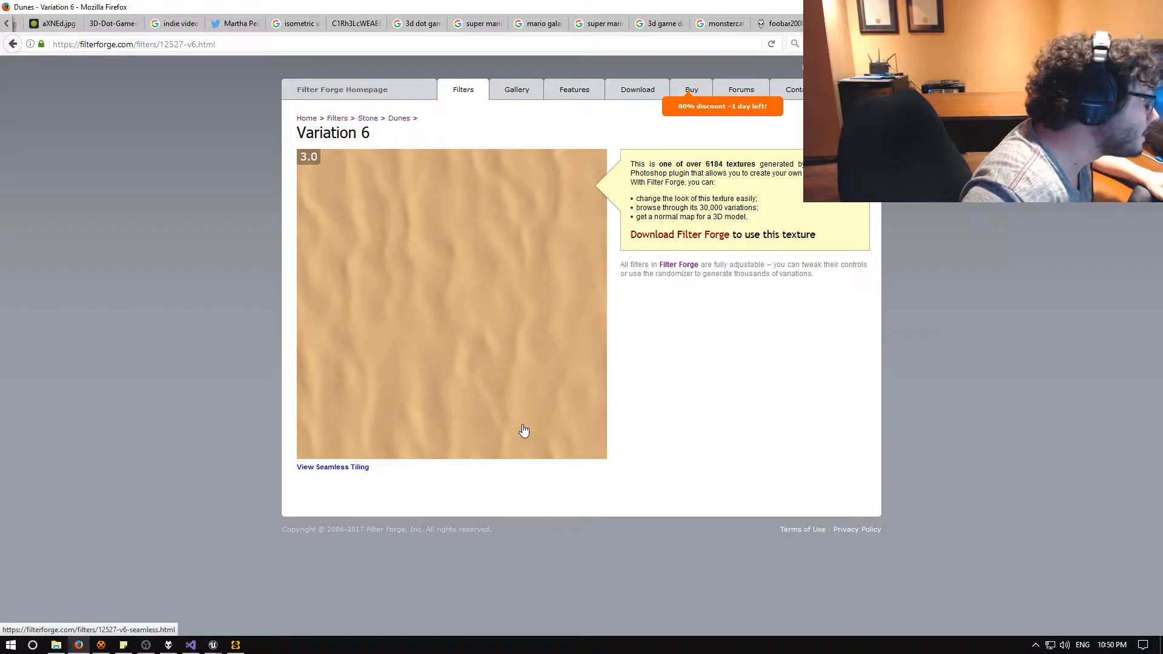
Return to the Stone category and look through the first two pages of textures.
{"action": "left_click", "coordinate": [11, 45]}
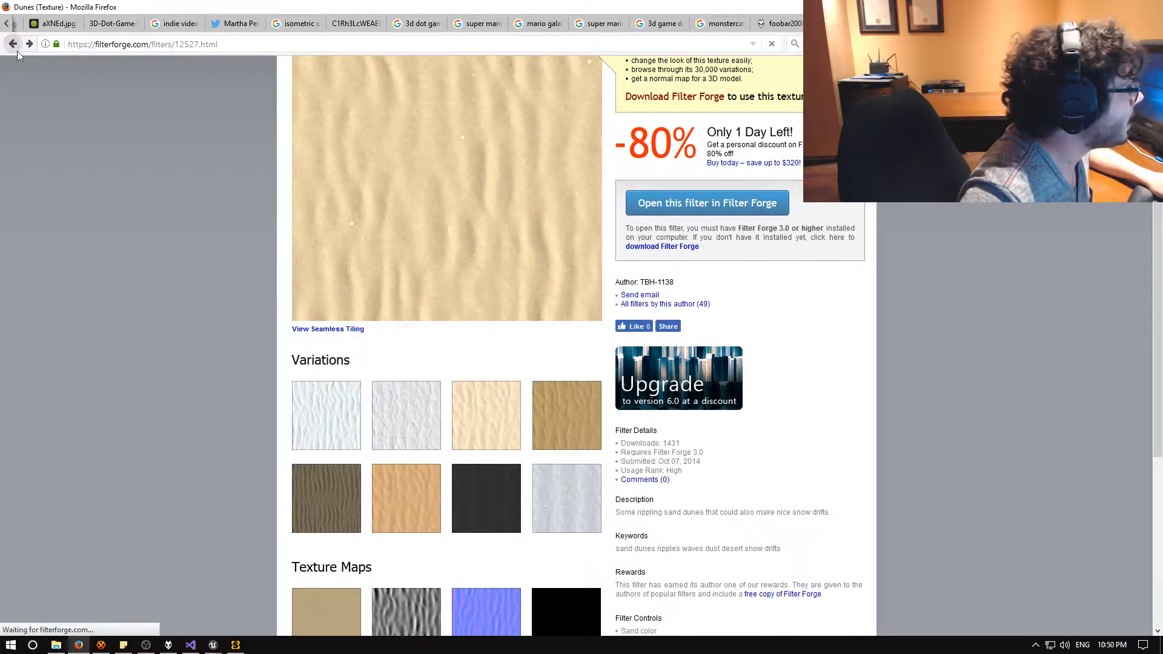
{"action": "scroll", "coordinate": [456, 307], "scroll_direction": "down", "scroll_amount": 5}
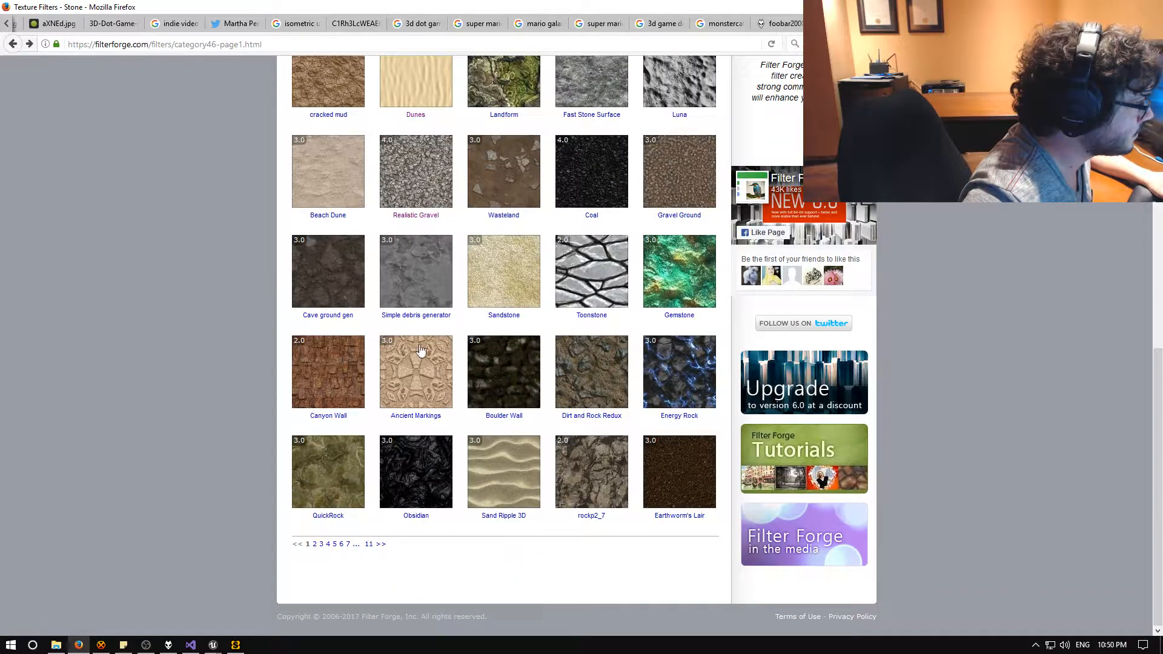
{"action": "left_click", "coordinate": [381, 544]}
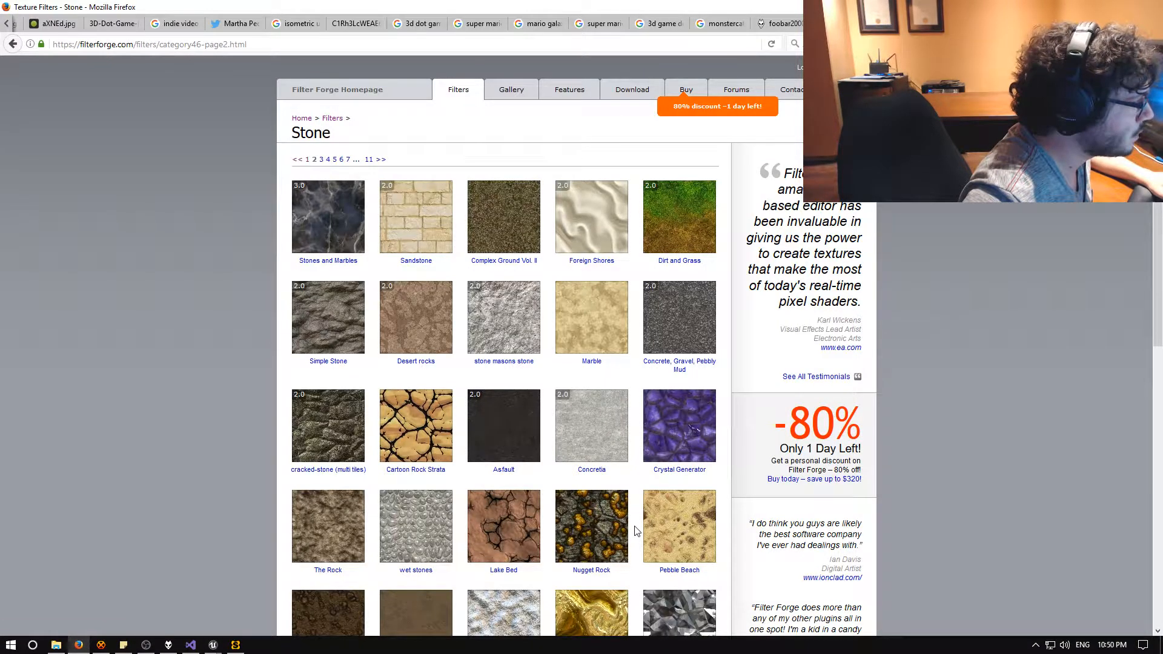
{"action": "scroll", "coordinate": [670, 365], "scroll_direction": "down", "scroll_amount": 5}
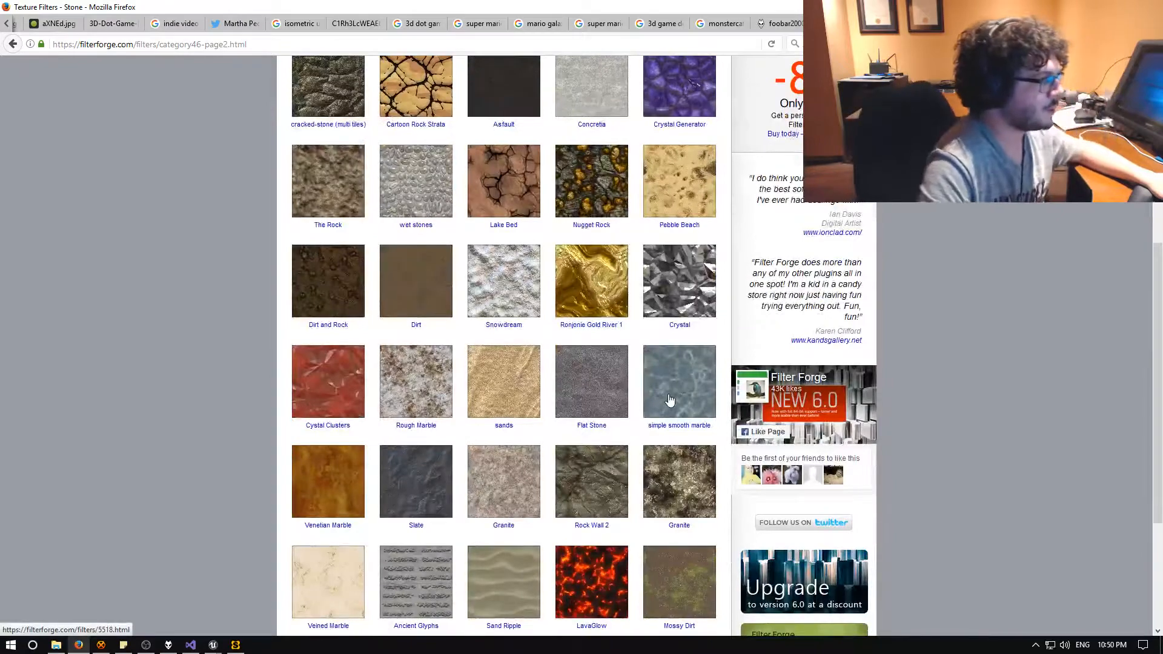
{"action": "scroll", "coordinate": [677, 407], "scroll_direction": "down", "scroll_amount": 3}
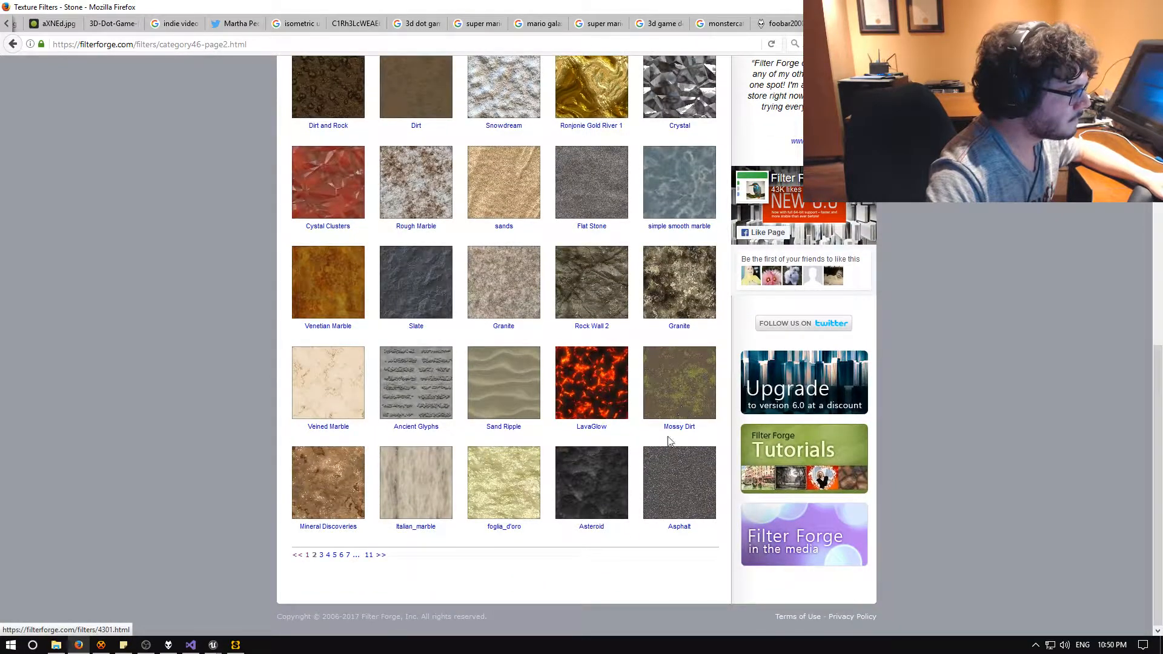
Look through the third and fourth pages of Stone textures and open the fifth page.
{"action": "left_click", "coordinate": [381, 560]}
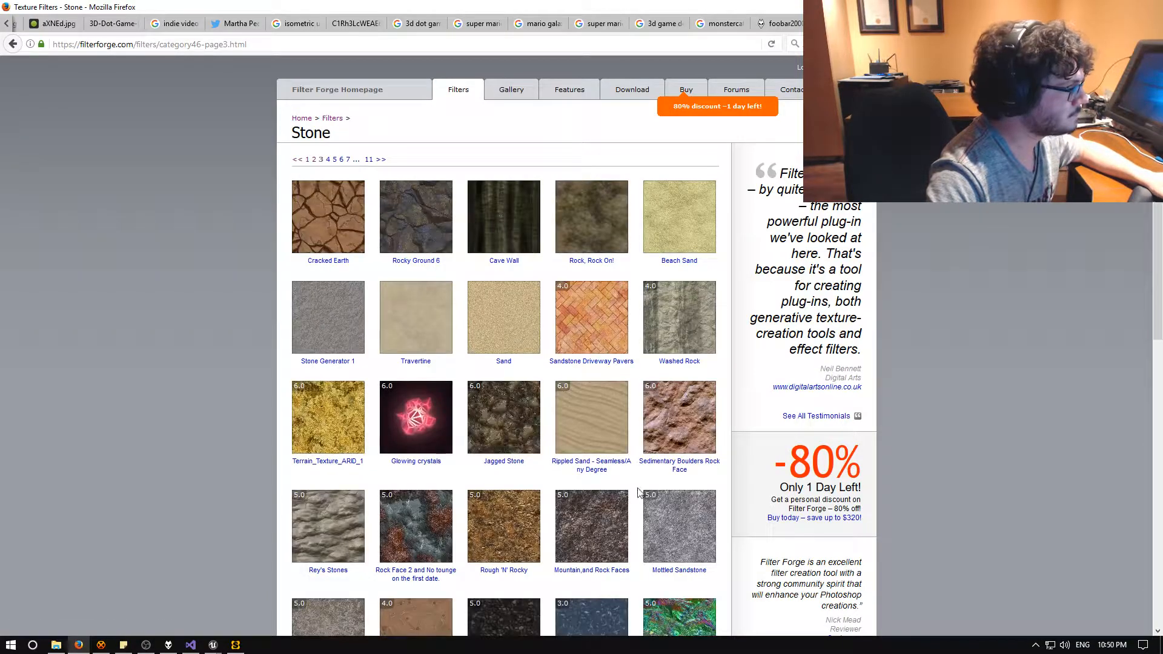
{"action": "scroll", "coordinate": [642, 490], "scroll_direction": "down", "scroll_amount": 5}
{"action": "scroll", "coordinate": [645, 494], "scroll_direction": "down", "scroll_amount": 3}
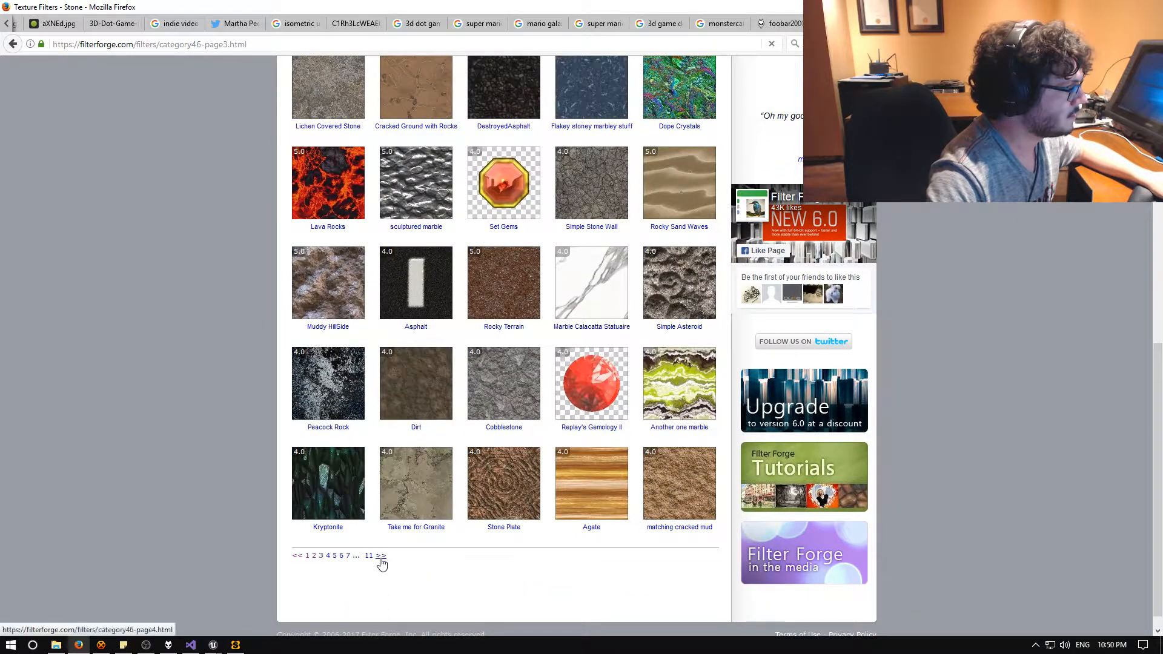
{"action": "left_click", "coordinate": [381, 557]}
{"action": "scroll", "coordinate": [412, 561], "scroll_direction": "down", "scroll_amount": 2}
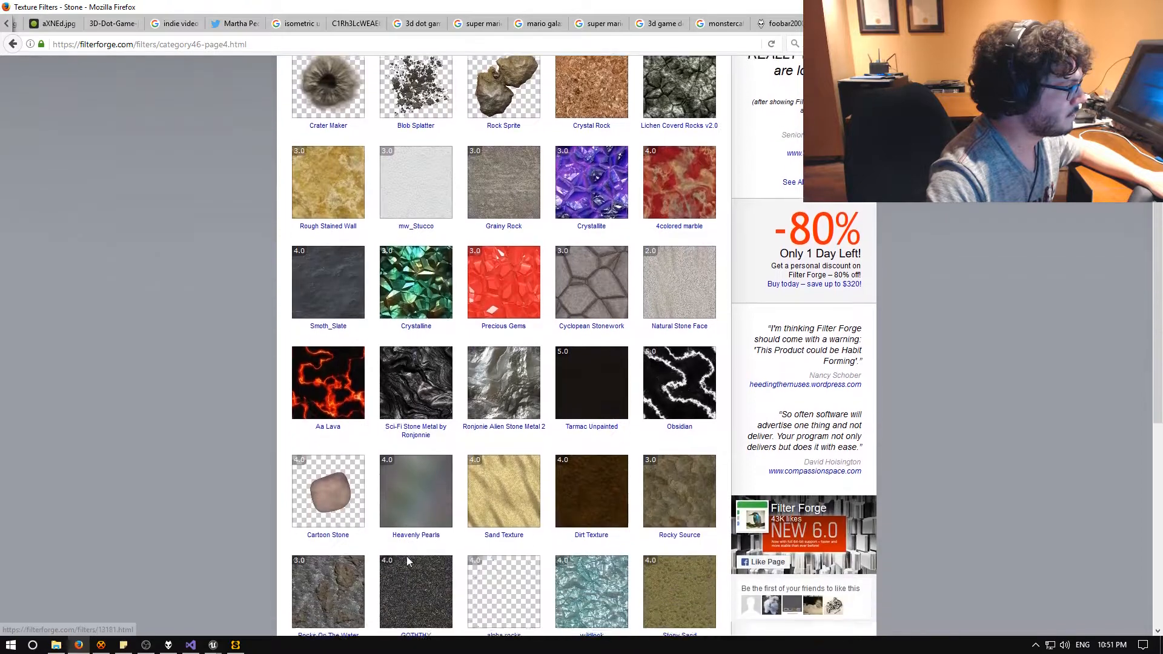
{"action": "scroll", "coordinate": [492, 544], "scroll_direction": "down", "scroll_amount": 5}
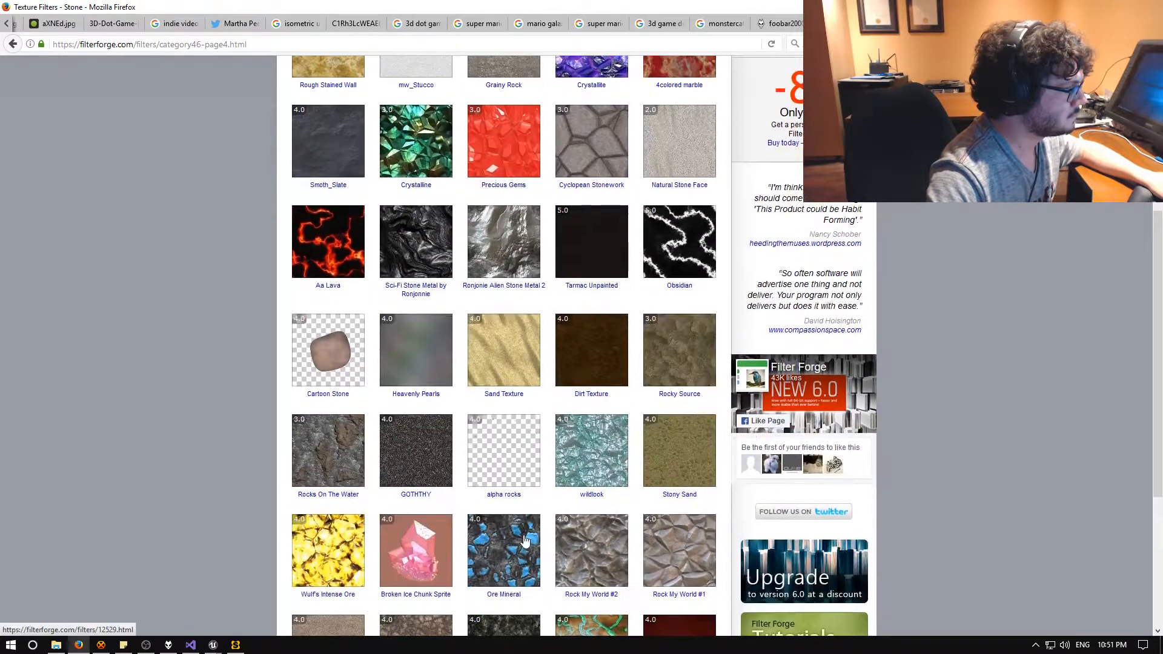
{"action": "scroll", "coordinate": [526, 541], "scroll_direction": "down", "scroll_amount": 2}
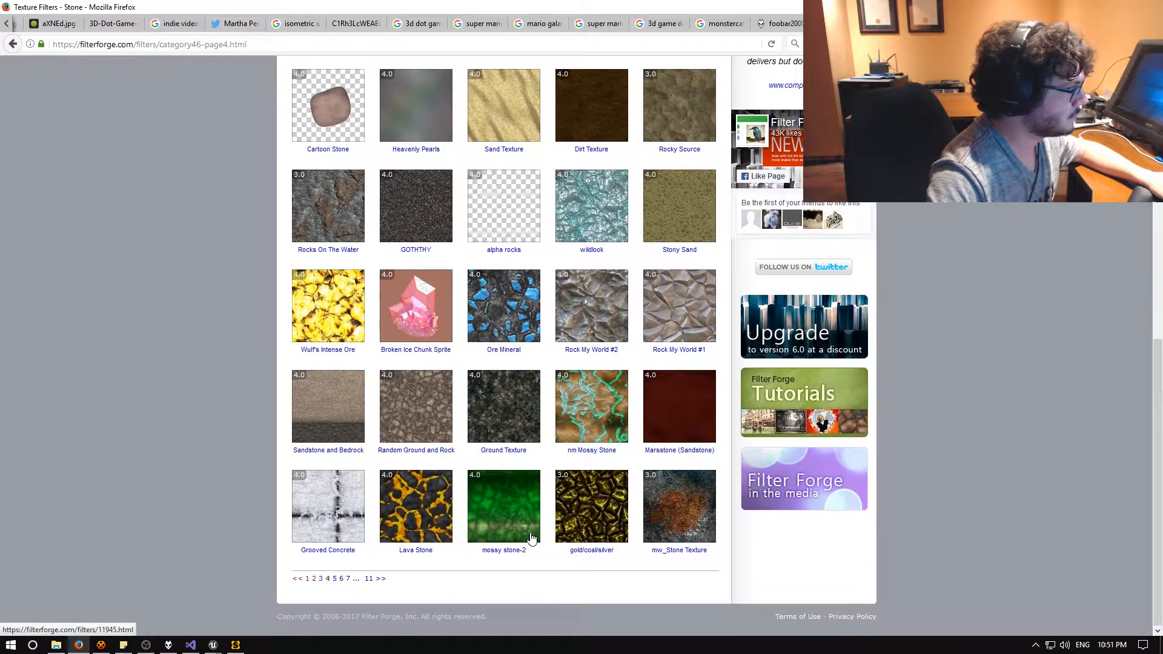
{"action": "left_click", "coordinate": [381, 579]}
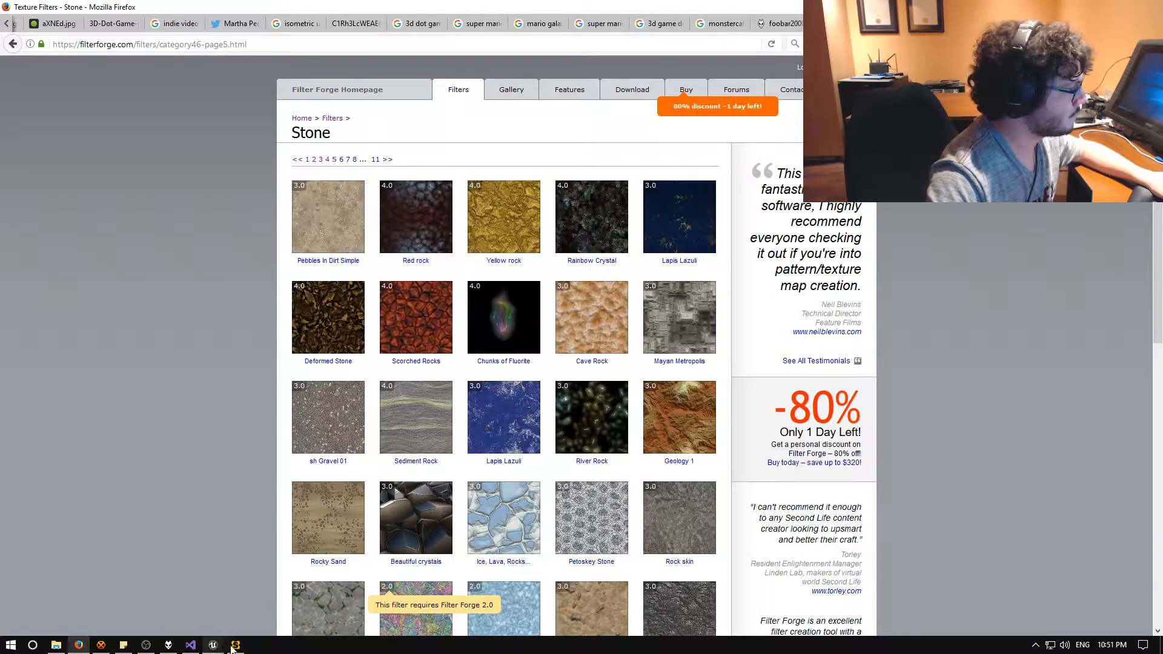
Check the lighting build progress in Swarm Agent, then switch to the Unreal Editor and inspect the baked chessboard room.
{"action": "left_click", "coordinate": [236, 645]}
{"action": "mouse_move", "coordinate": [212, 645]}
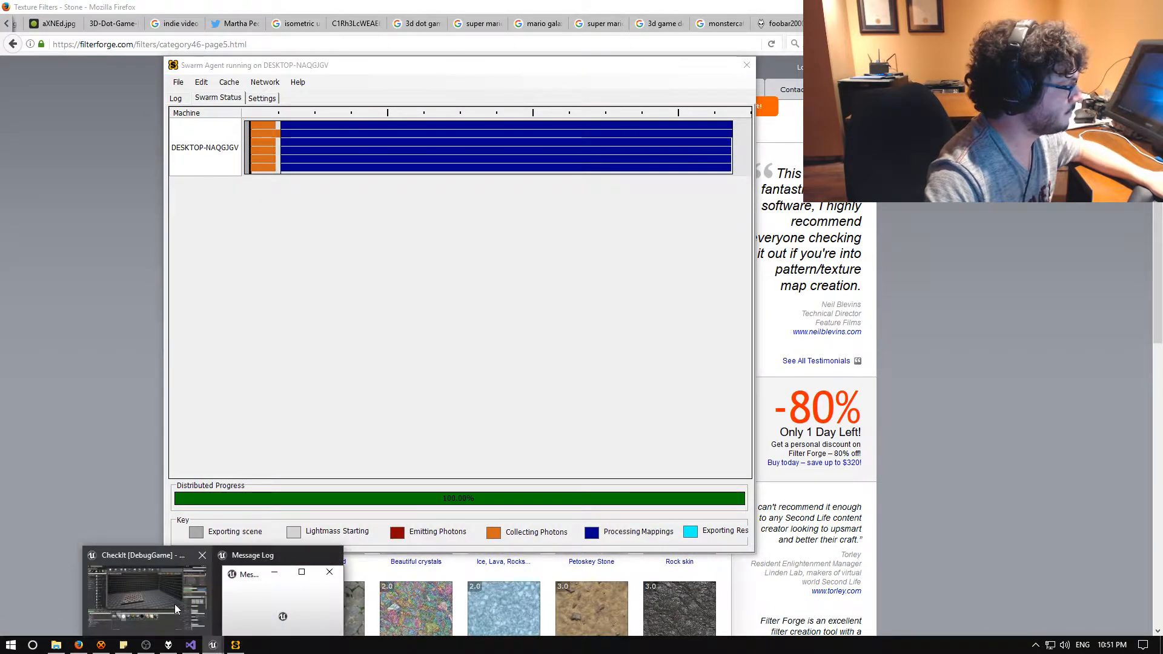
{"action": "left_click", "coordinate": [177, 605]}
{"action": "right_click_drag", "start_coordinate": [561, 245], "coordinate": [497, 275]}
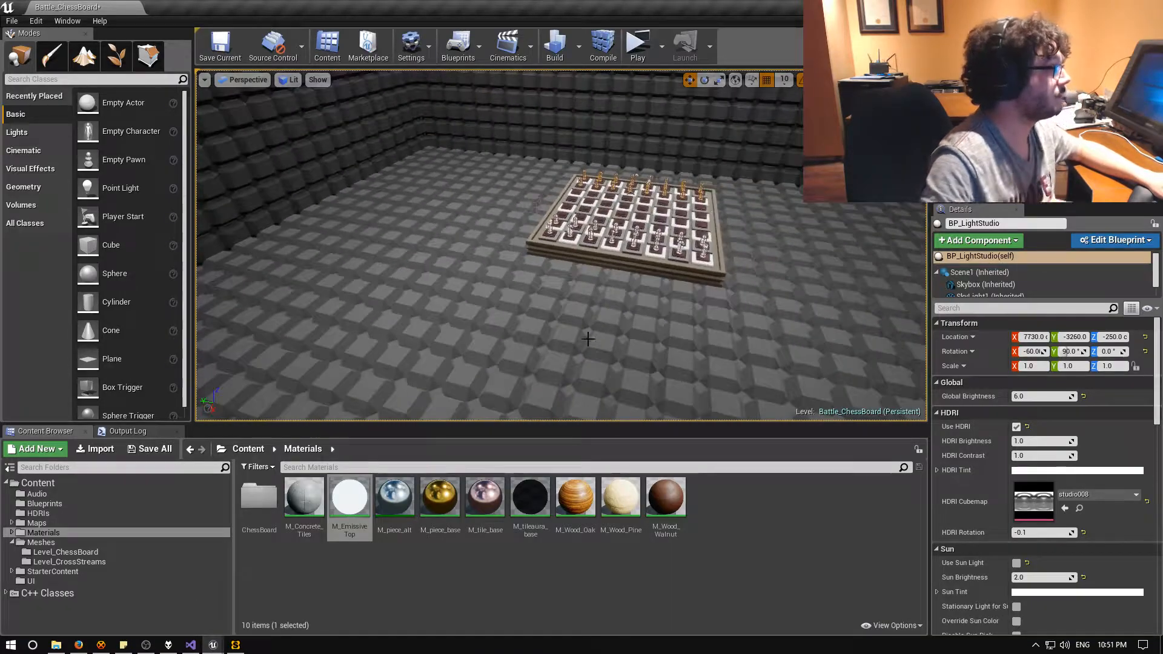
Save the Battle_ChessBoard level, run a short game preview of it and stop the preview.
{"action": "left_click", "coordinate": [219, 49]}
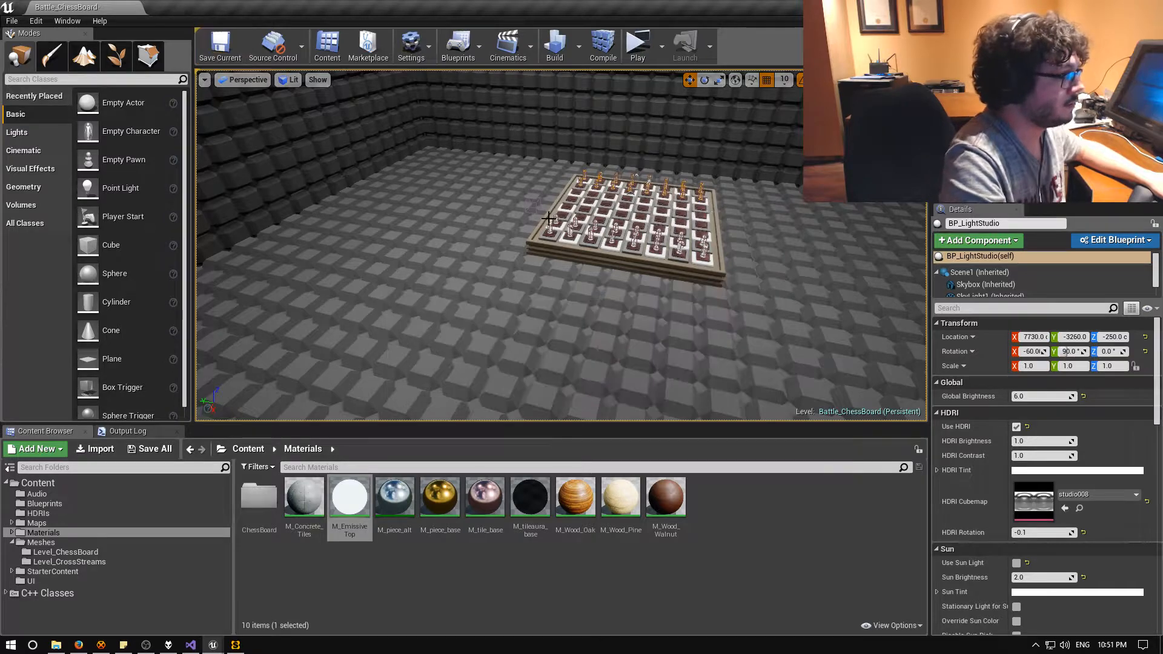
{"action": "left_click", "coordinate": [643, 42]}
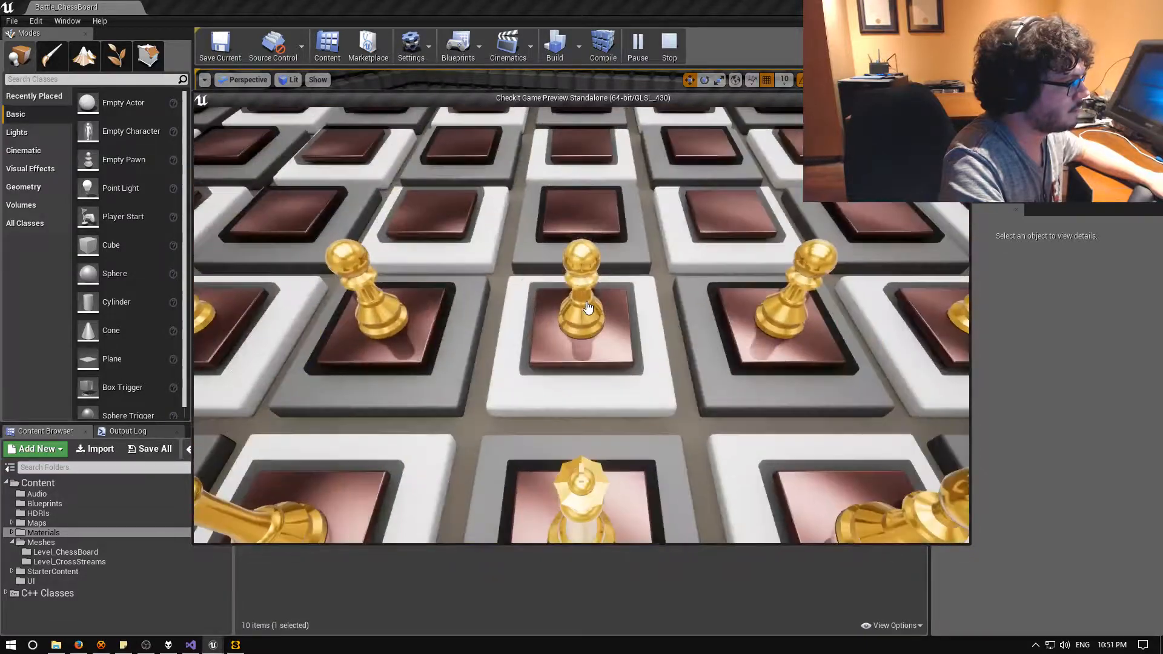
{"action": "key", "text": "Escape"}
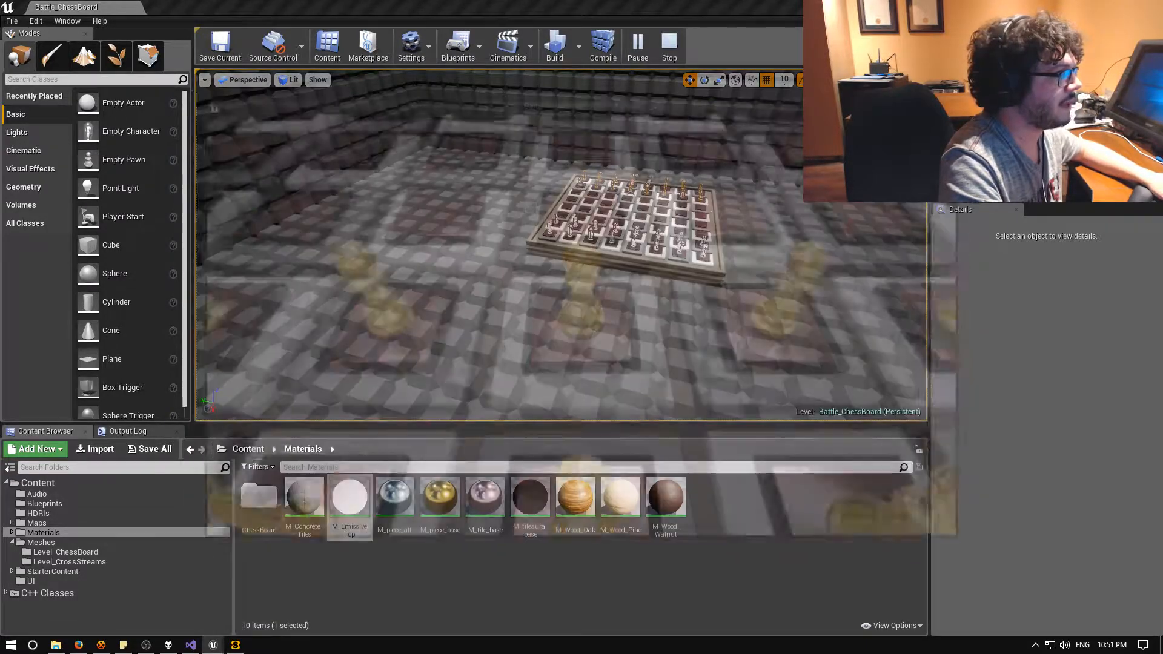
Open the recent level MenuLevel_MainMenu, start its game preview, and minimize the editor and browser windows behind it.
{"action": "left_click", "coordinate": [13, 21]}
{"action": "mouse_move", "coordinate": [72, 350]}
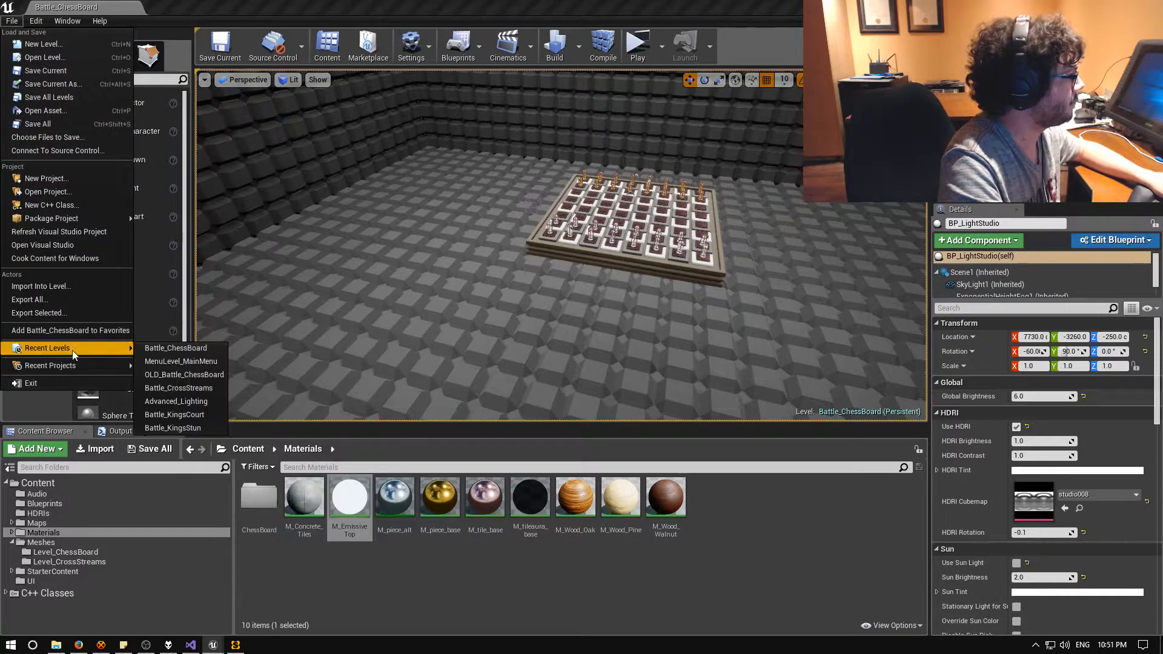
{"action": "left_click", "coordinate": [168, 362]}
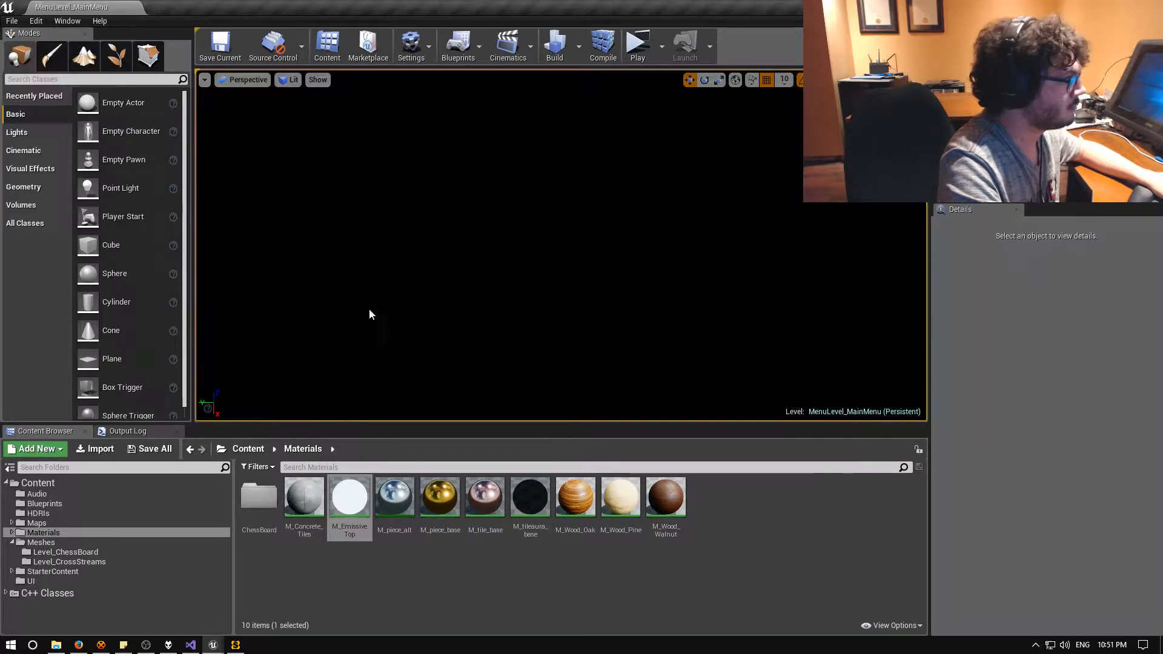
{"action": "left_click", "coordinate": [637, 45]}
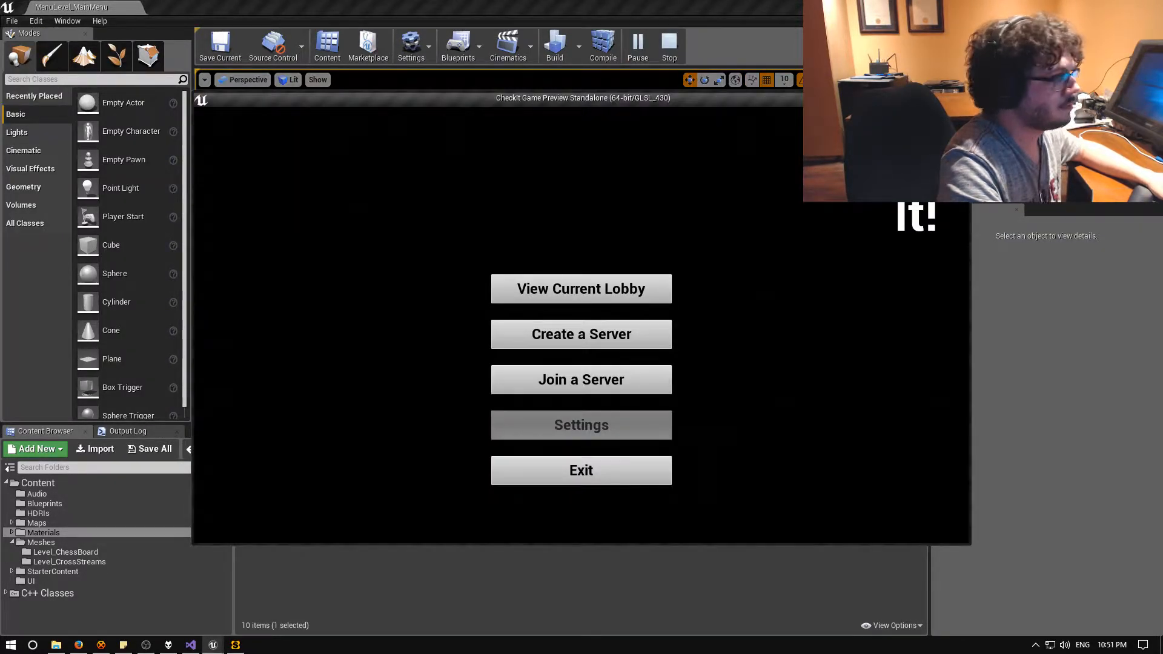
{"action": "left_click", "coordinate": [1107, 7]}
{"action": "left_click", "coordinate": [1107, 6]}
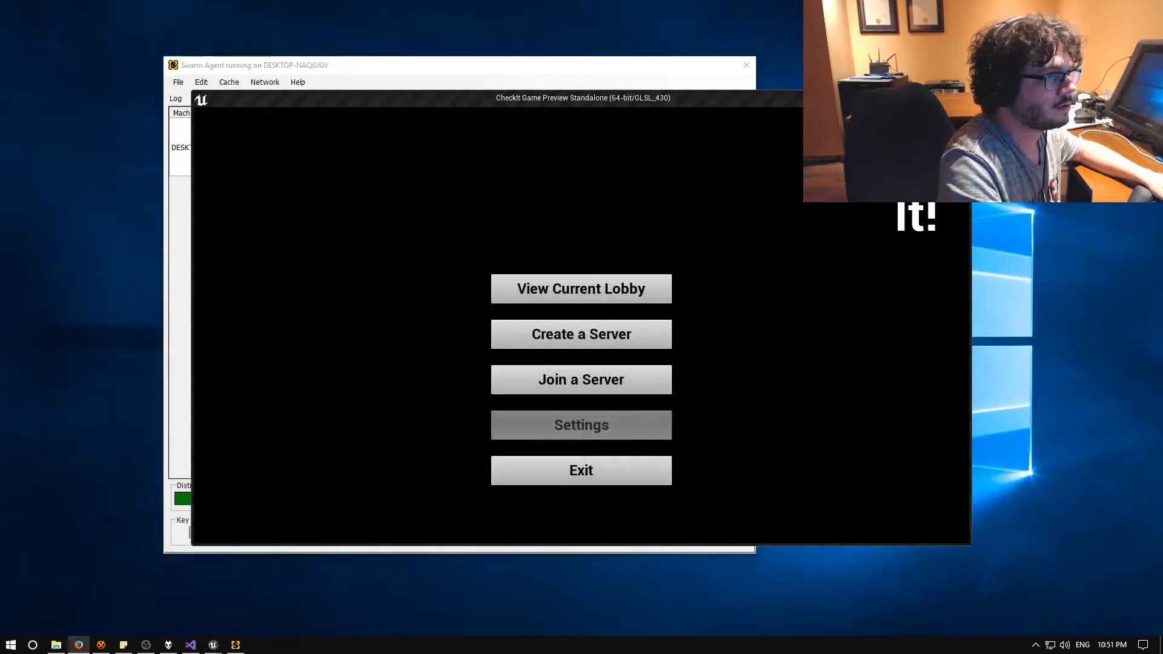
In the current lobby's round settings, choose the 1 v AI preset on the ChessBoard map with Alice as the AI opponent.
{"action": "left_click", "coordinate": [579, 289]}
{"action": "left_click", "coordinate": [351, 278]}
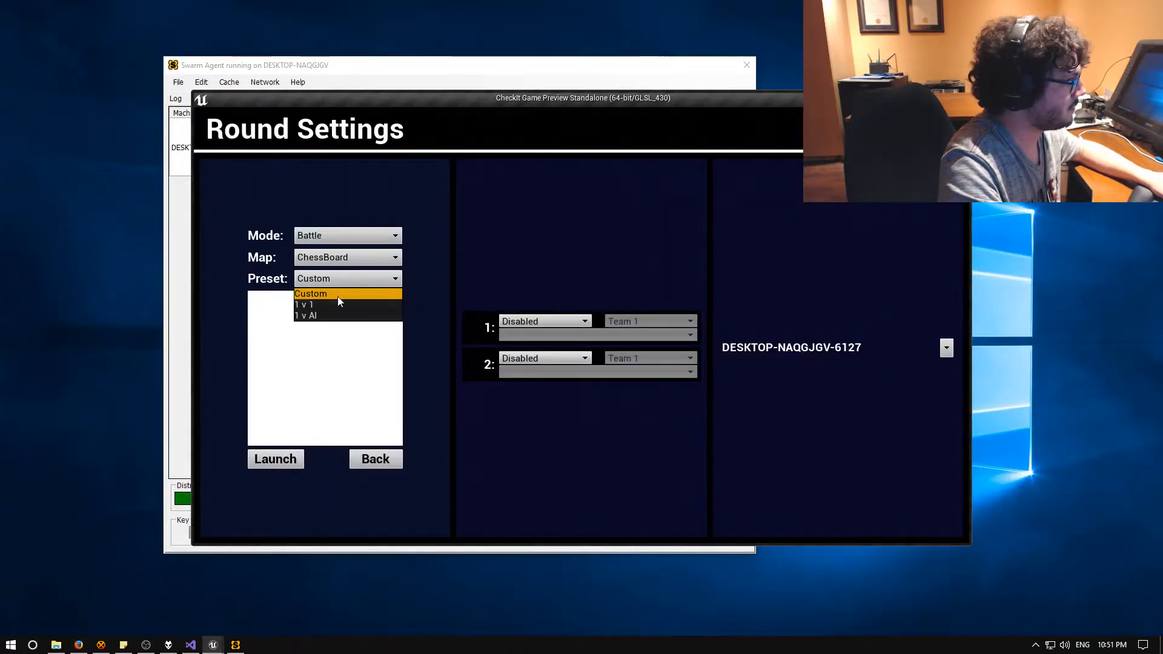
{"action": "left_click", "coordinate": [321, 316]}
{"action": "left_click", "coordinate": [517, 374]}
{"action": "left_click", "coordinate": [518, 386]}
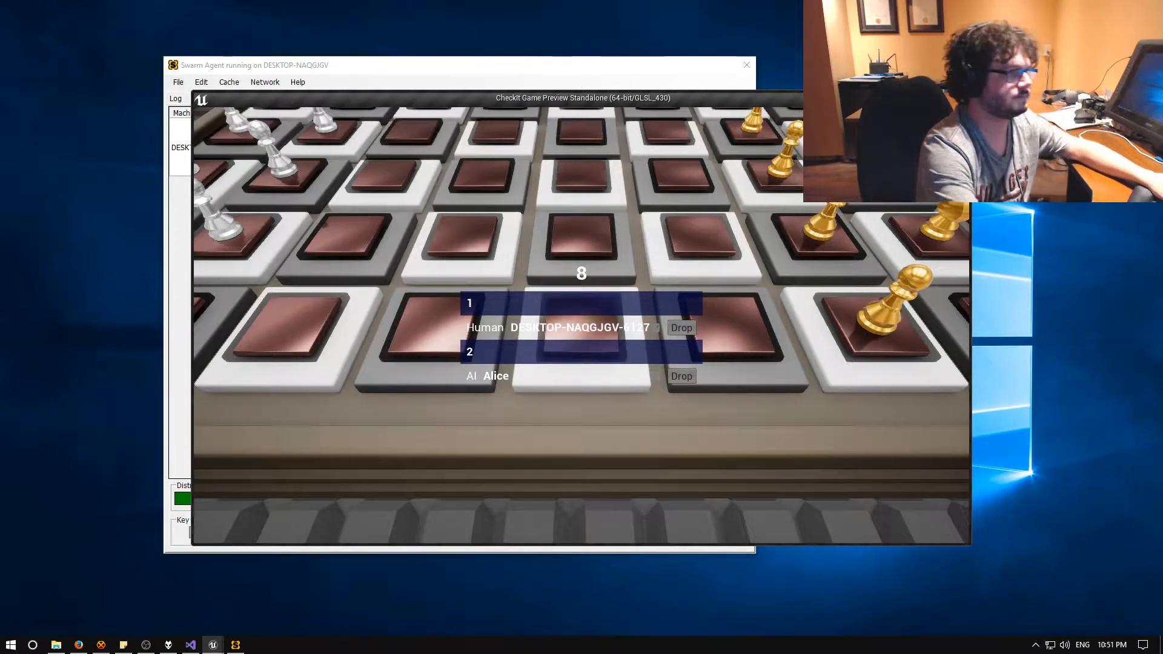
Maximize the game preview and examine the lit chessboard, pieces and surrounding floor from different squares.
{"action": "left_click", "coordinate": [943, 97]}
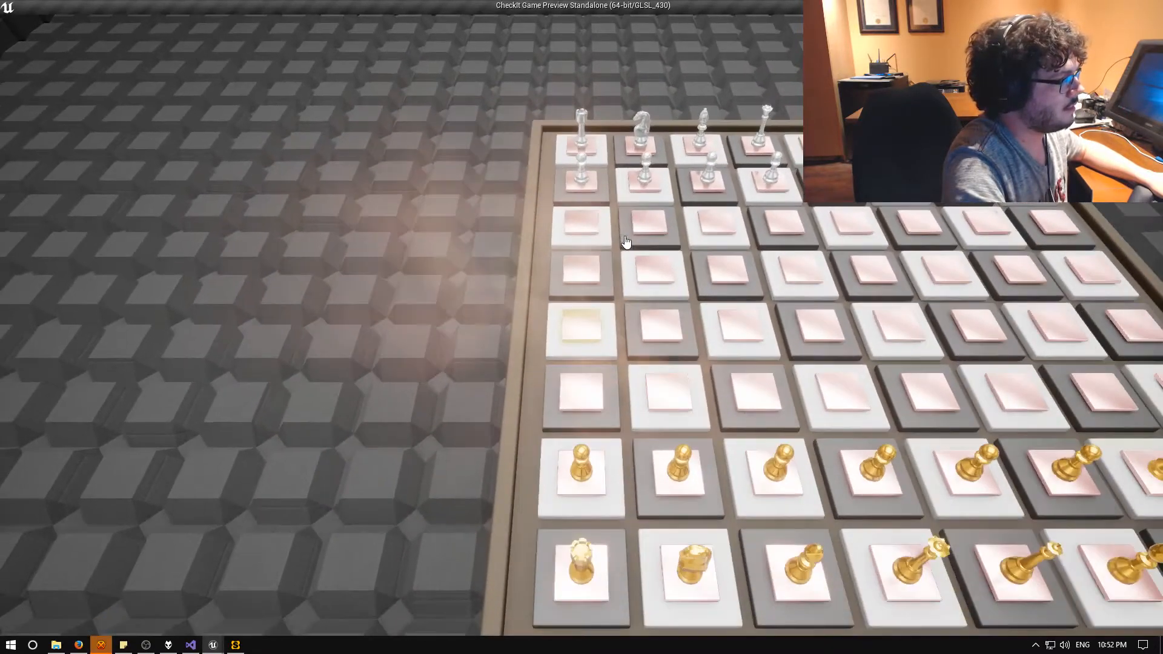
{"action": "key", "text": "w"}
{"action": "key", "text": "s"}
{"action": "key", "text": "d"}
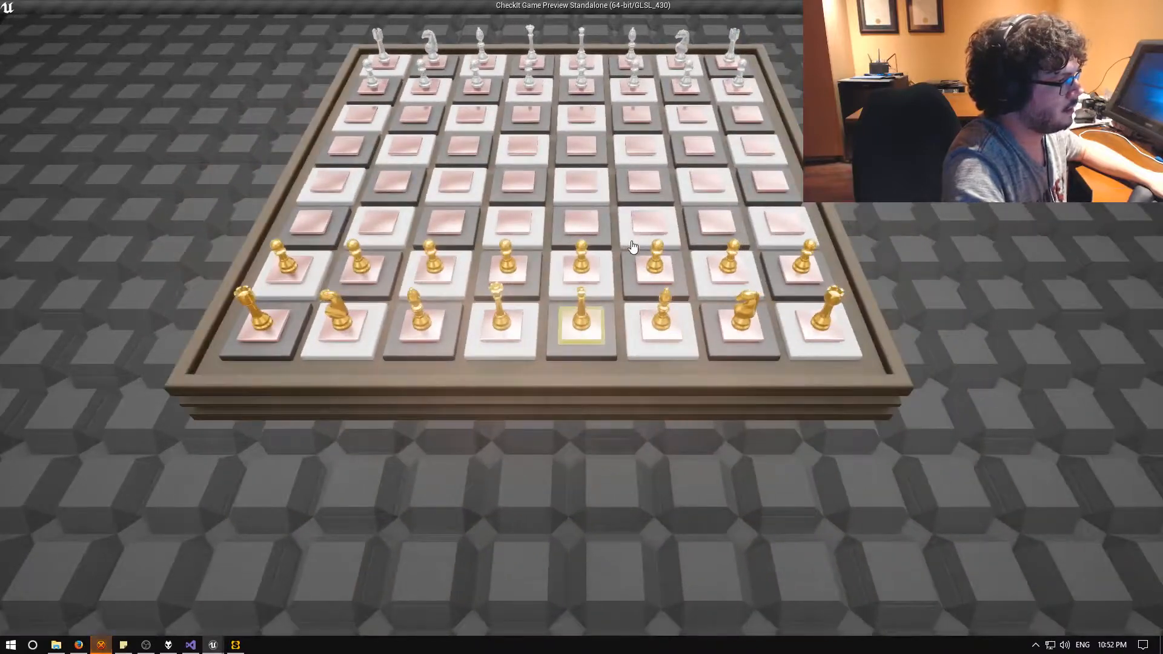
{"action": "key", "text": "a"}
{"action": "key", "text": "w"}
{"action": "key", "text": "s"}
{"action": "key", "text": "a"}
{"action": "key", "text": "a"}
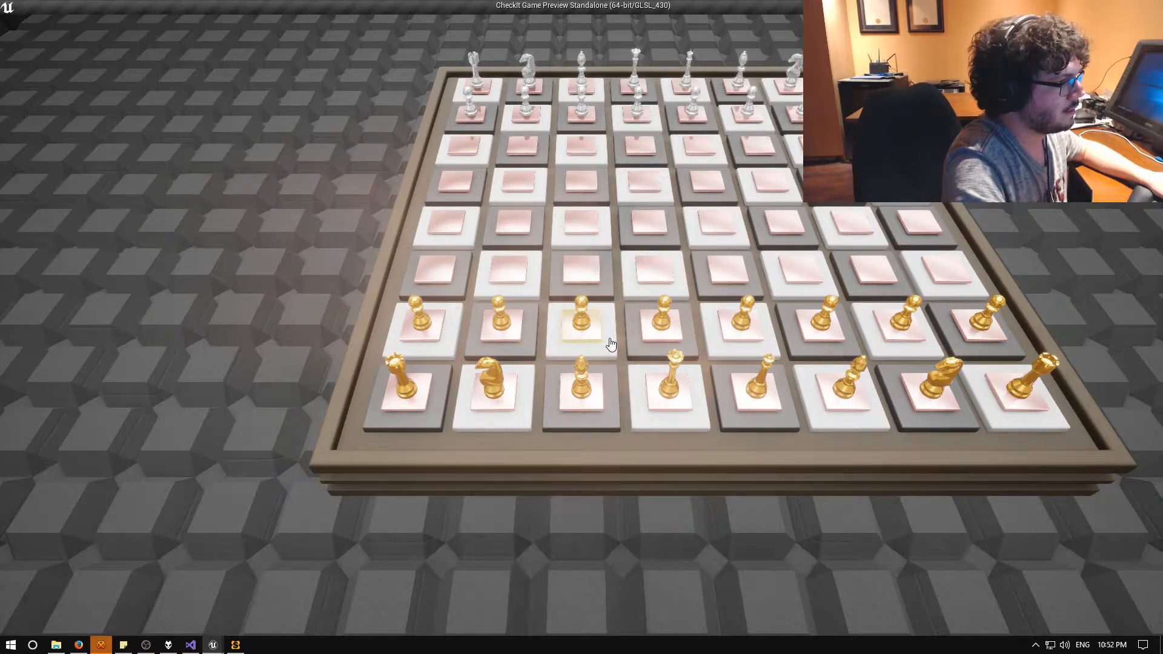
{"action": "key", "text": "w"}
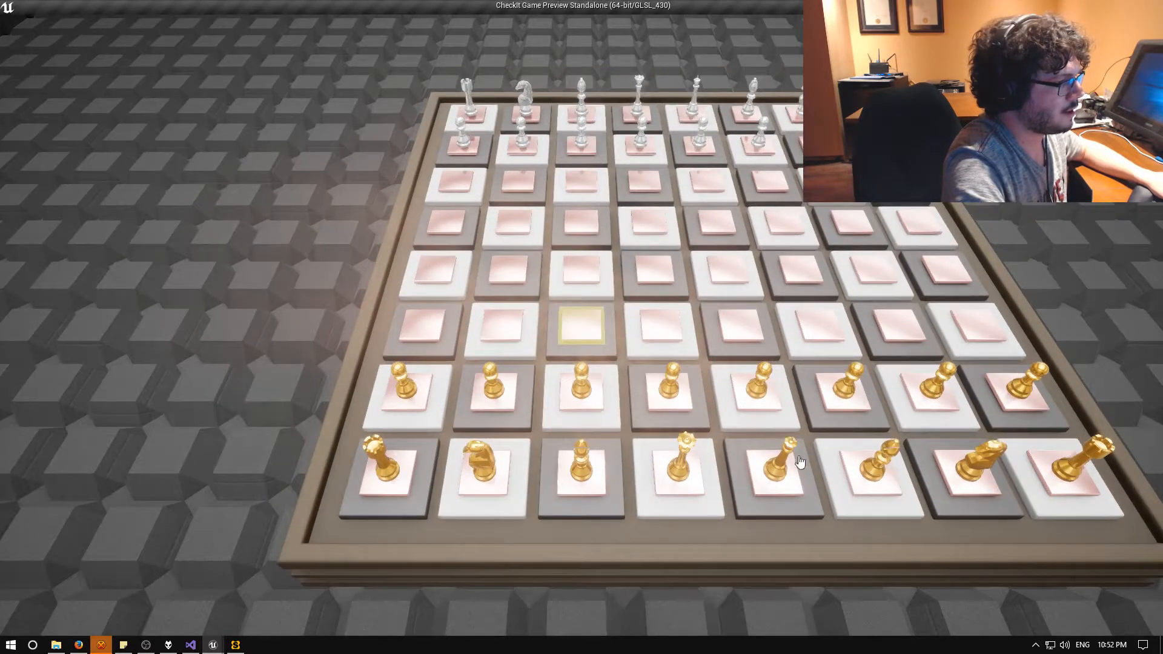
{"action": "key", "text": "s"}
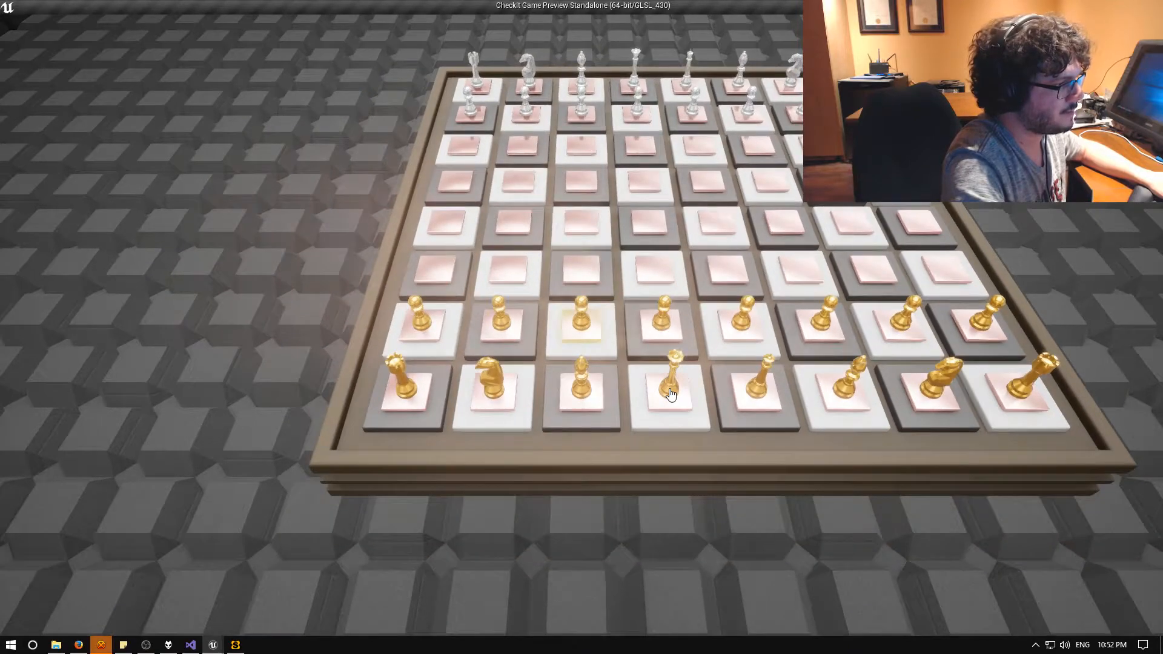
{"action": "key", "text": "w"}
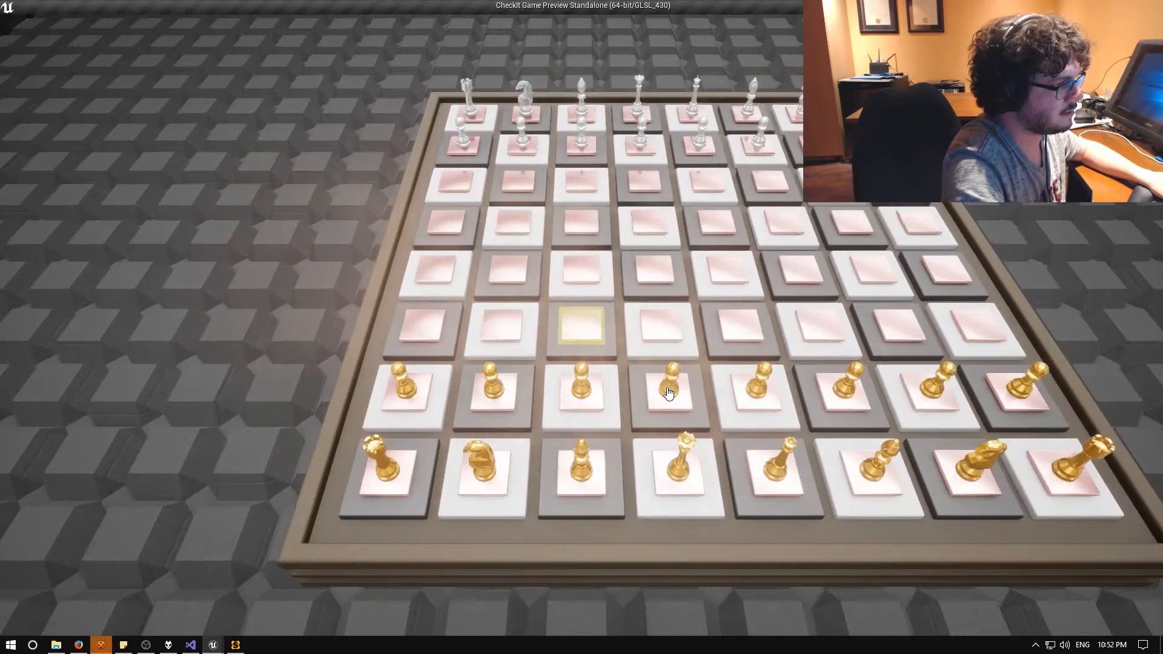
{"action": "key", "text": "d"}
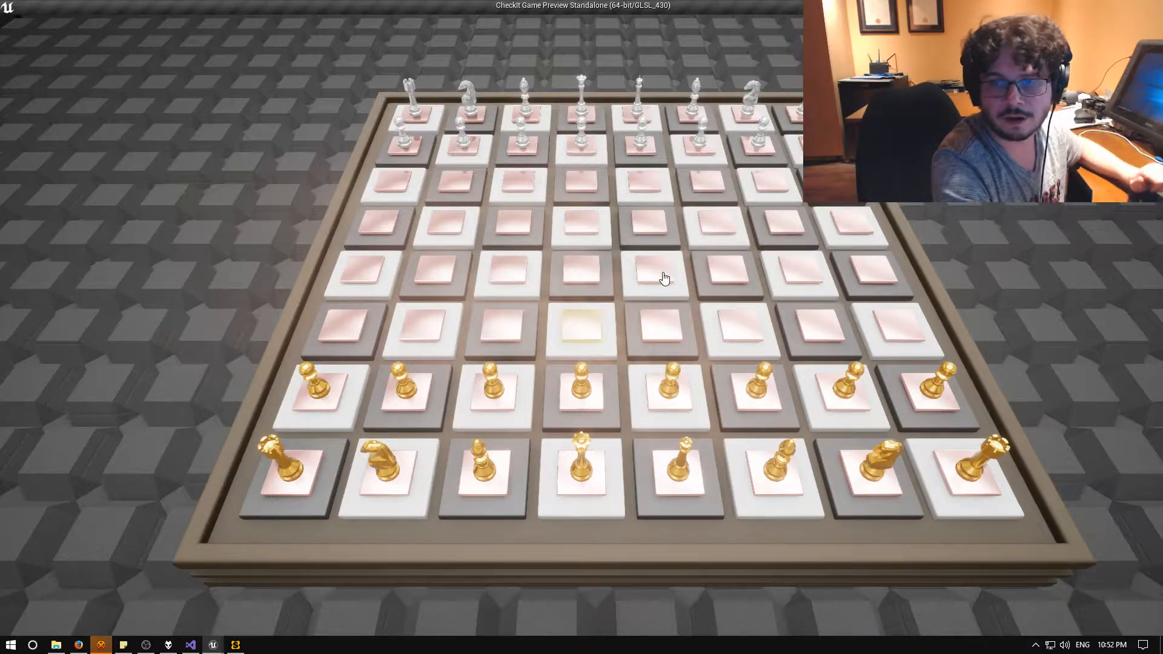
{"action": "key", "text": "s"}
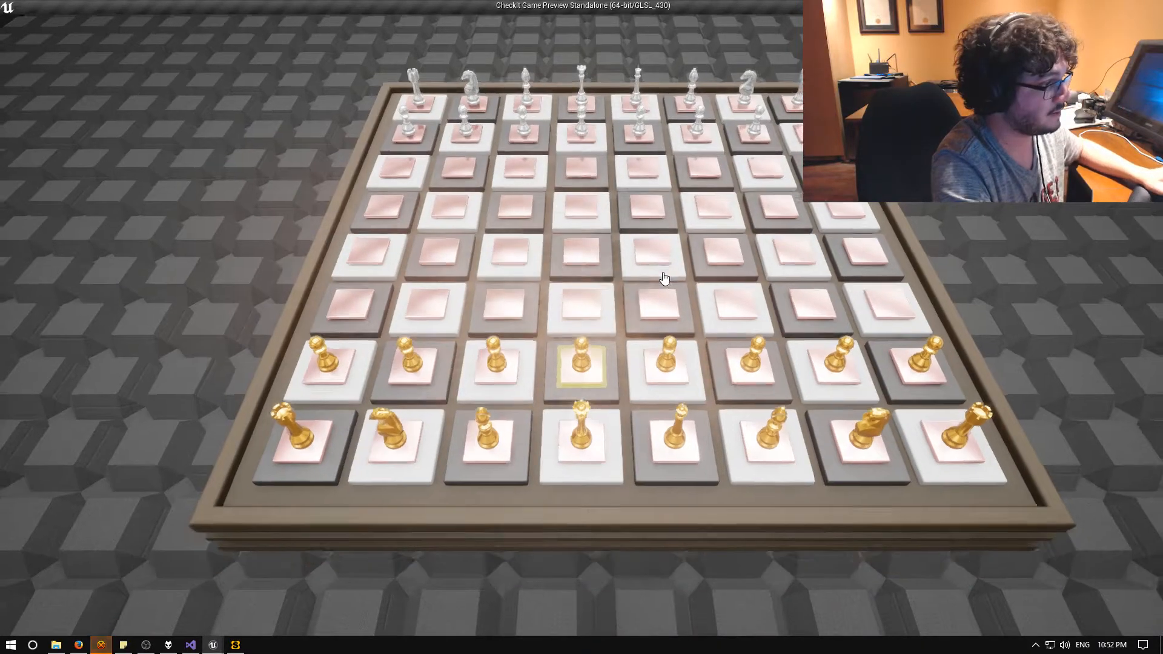
{"action": "key", "text": "w"}
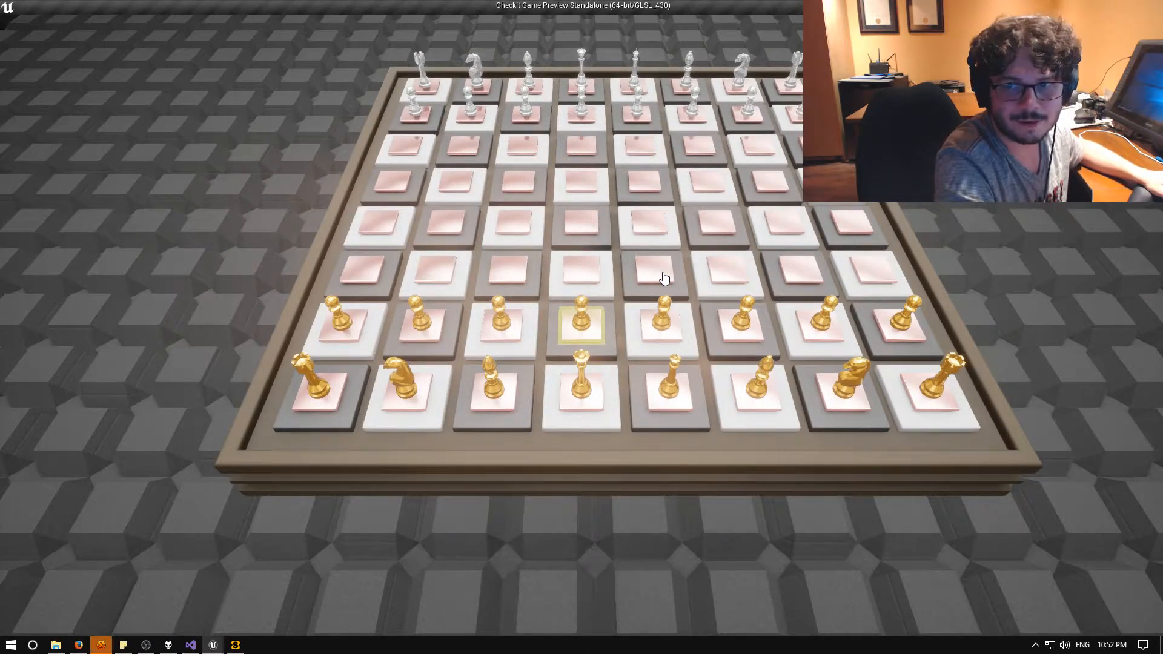
Select the gold pawn in front of the king-side bishop and inspect its highlighted tiles from rotated, close and distant views.
{"action": "key", "text": "d"}
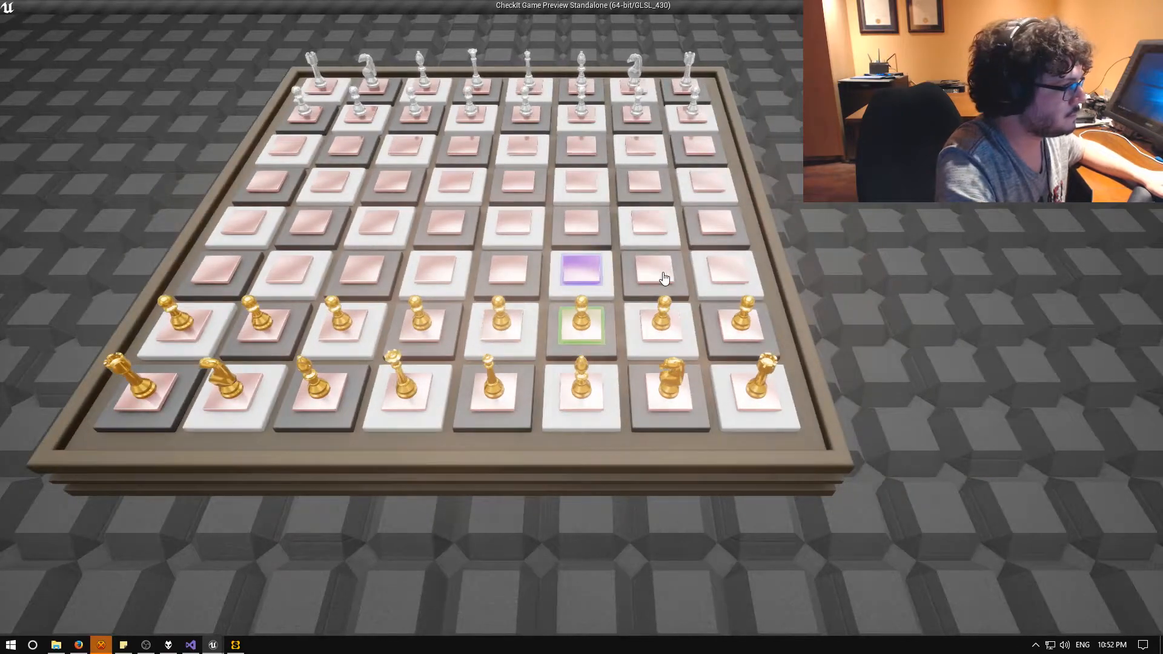
{"action": "key", "text": "w"}
{"action": "key", "text": "e"}
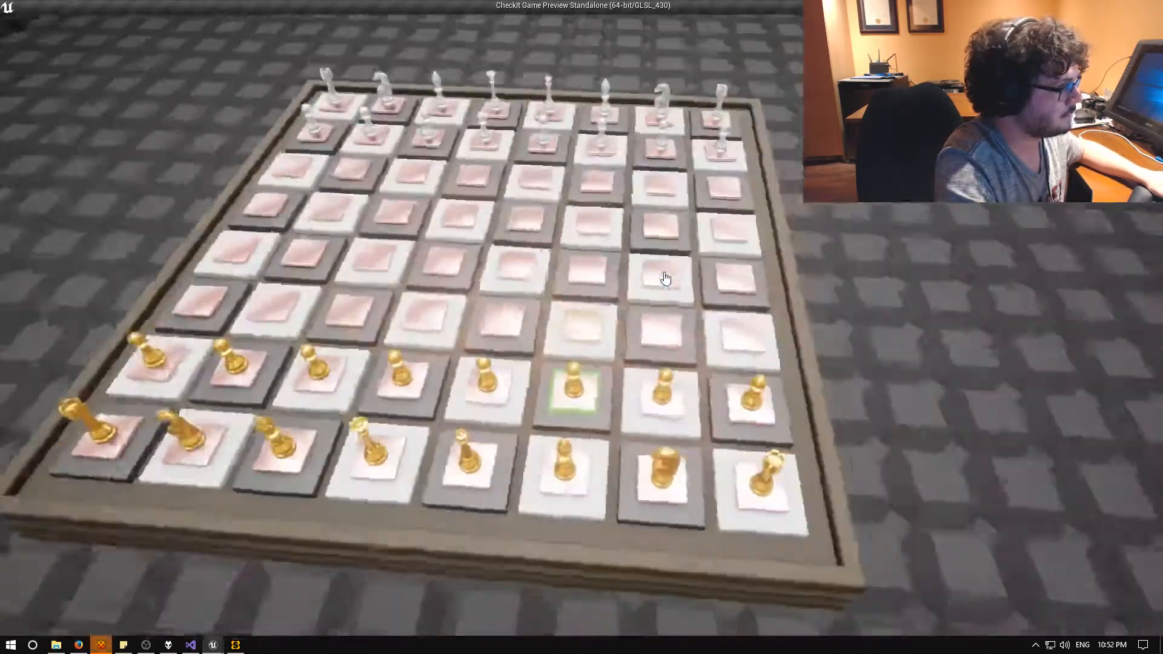
{"action": "scroll", "coordinate": [670, 296], "scroll_direction": "up", "scroll_amount": 6}
{"action": "scroll", "coordinate": [667, 300], "scroll_direction": "down", "scroll_amount": 5}
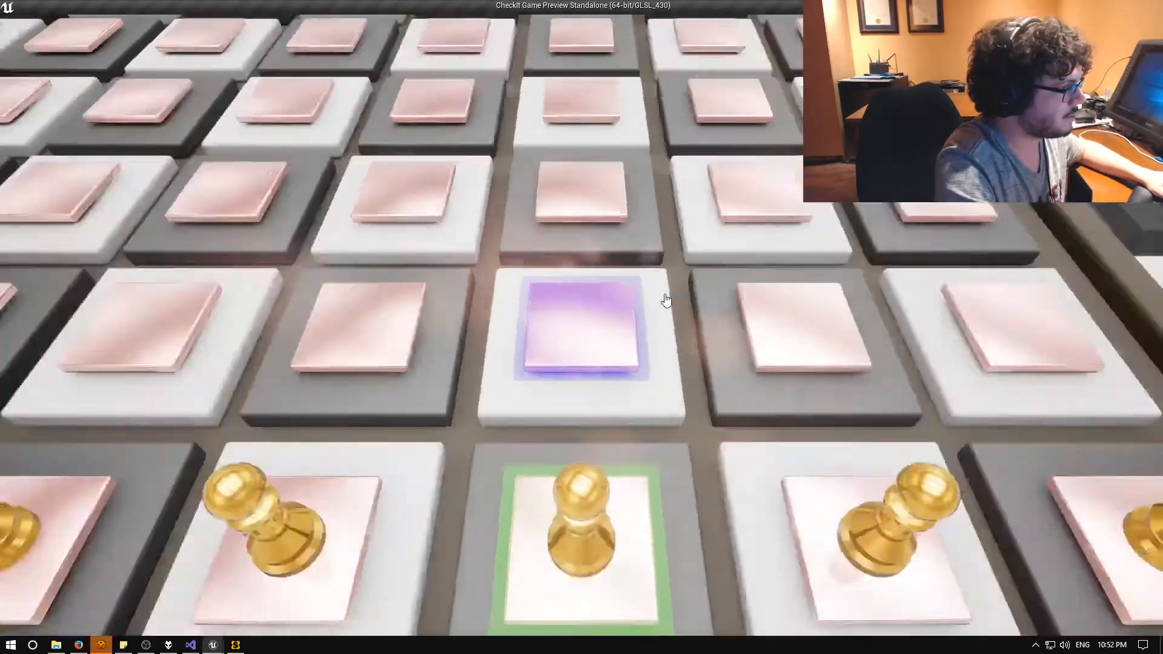
{"action": "key", "text": "s"}
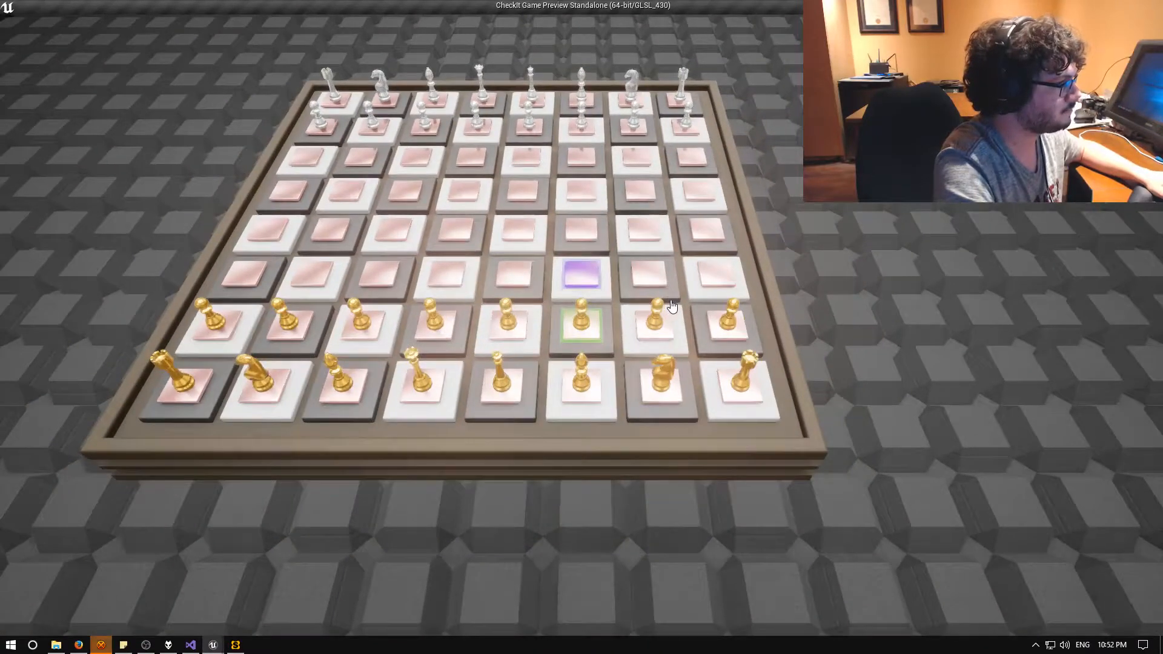
Move the gold pawn in front of the king one tile forward.
{"action": "key", "text": "a"}
{"action": "key", "text": "a"}
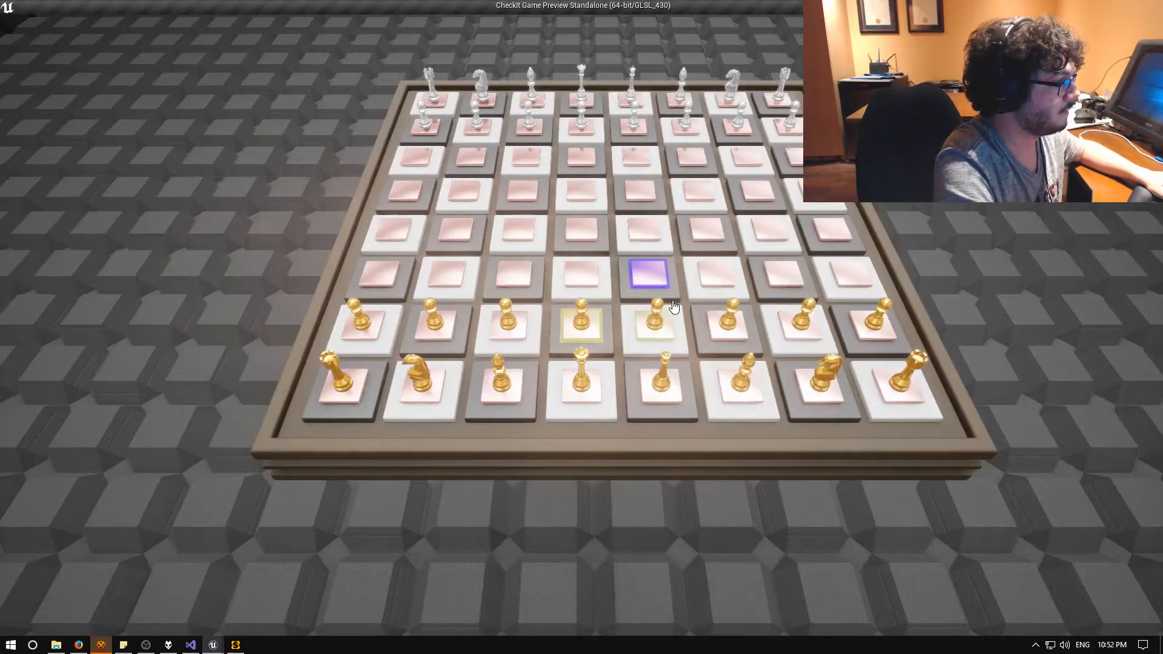
{"action": "key", "text": "w"}
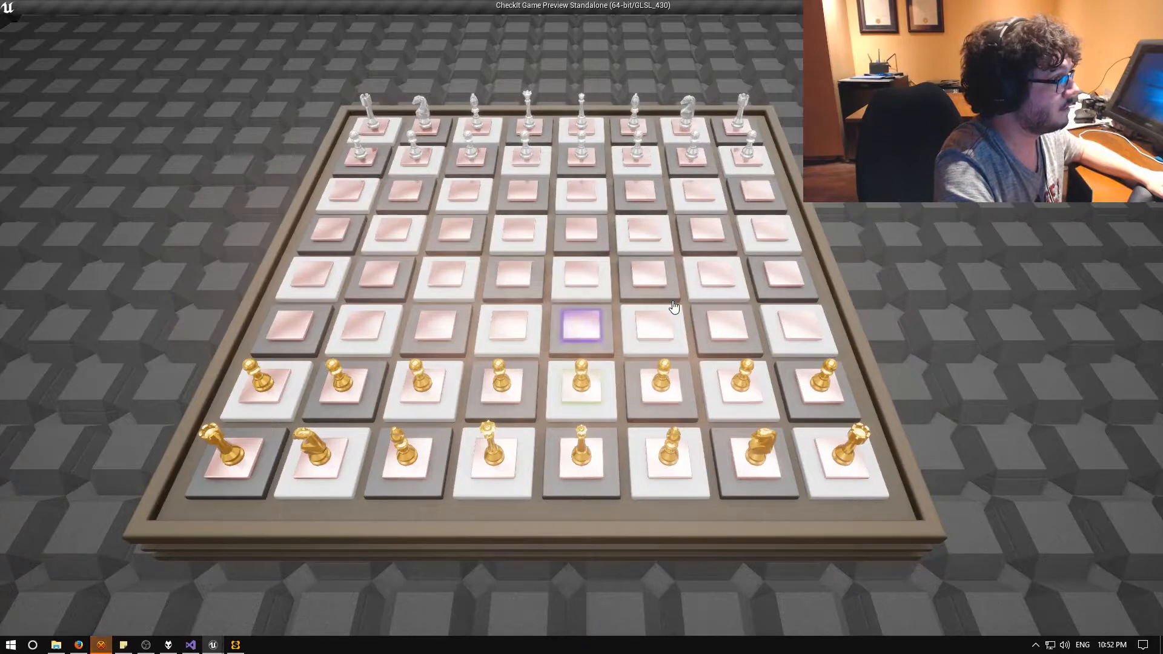
{"action": "key", "text": "space"}
Move the gold queen diagonally four tiles through the opened gap to the edge of the board.
{"action": "key", "text": "a"}
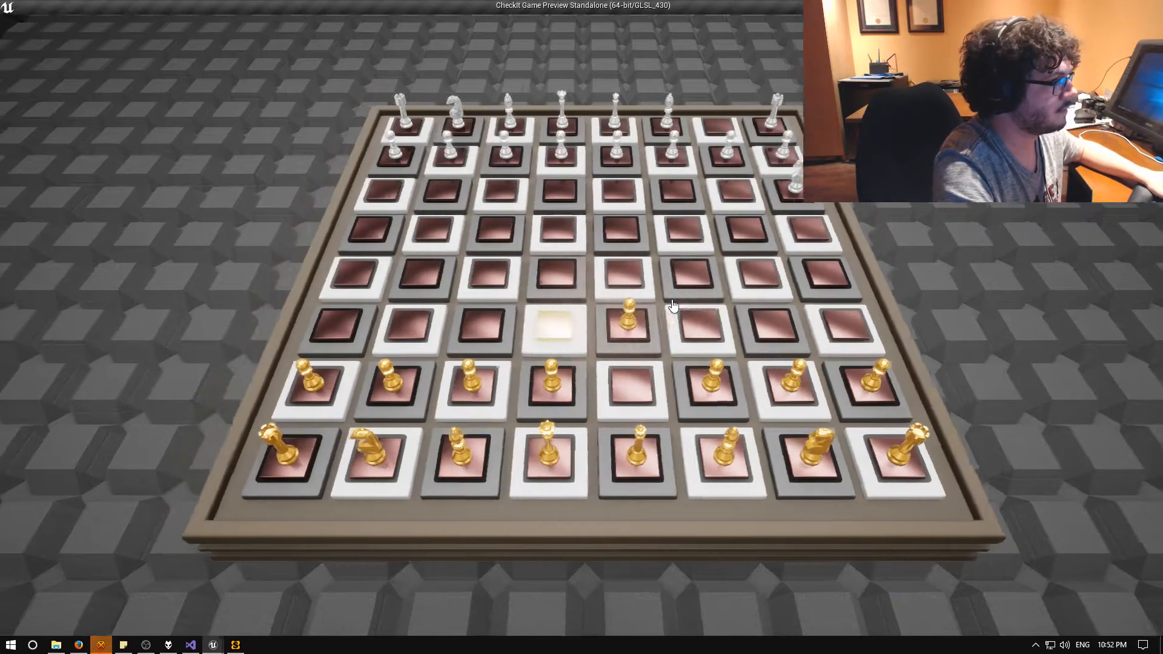
{"action": "key", "text": "s"}
{"action": "key", "text": "s"}
{"action": "key", "text": "space"}
{"action": "key", "text": "w"}
{"action": "key", "text": "w"}
{"action": "key", "text": "w"}
{"action": "key", "text": "d"}
{"action": "key", "text": "d"}
{"action": "key", "text": "d"}
{"action": "key", "text": "w"}
{"action": "key", "text": "d"}
{"action": "key", "text": "space"}
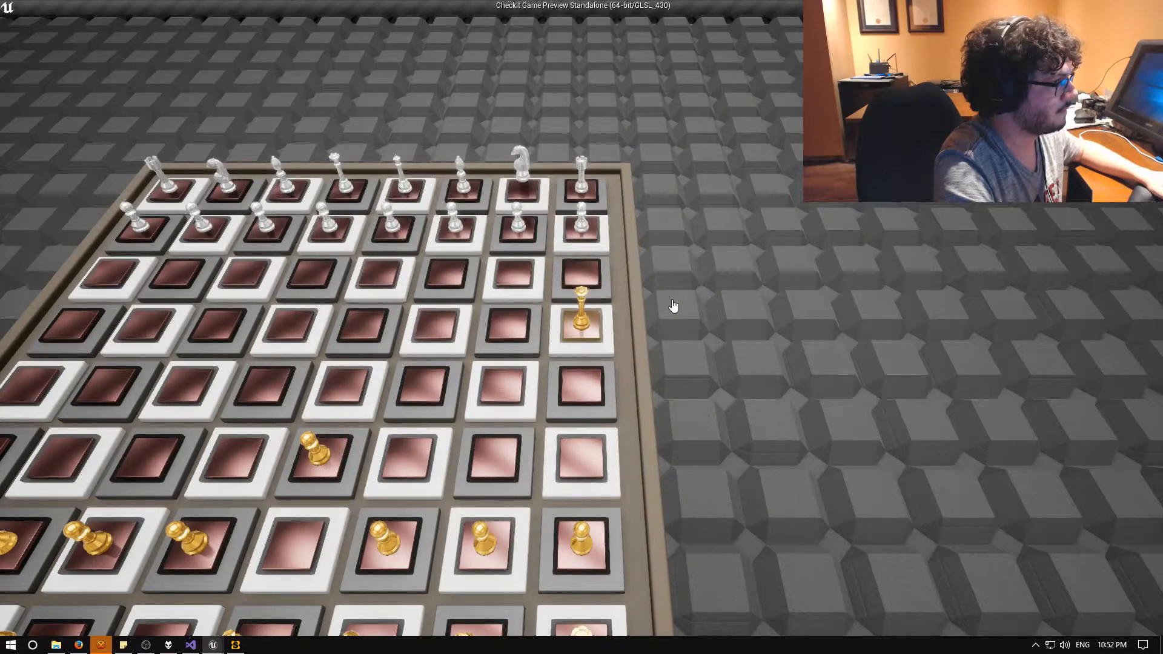
Move the gold king-side bishop diagonally three tiles, onto the tile two rows ahead of the queen-side bishop's pawn.
{"action": "key", "text": "s"}
{"action": "key", "text": "s"}
{"action": "key", "text": "s"}
{"action": "key", "text": "s"}
{"action": "key", "text": "a"}
{"action": "key", "text": "a"}
{"action": "key", "text": "space"}
{"action": "key", "text": "a"}
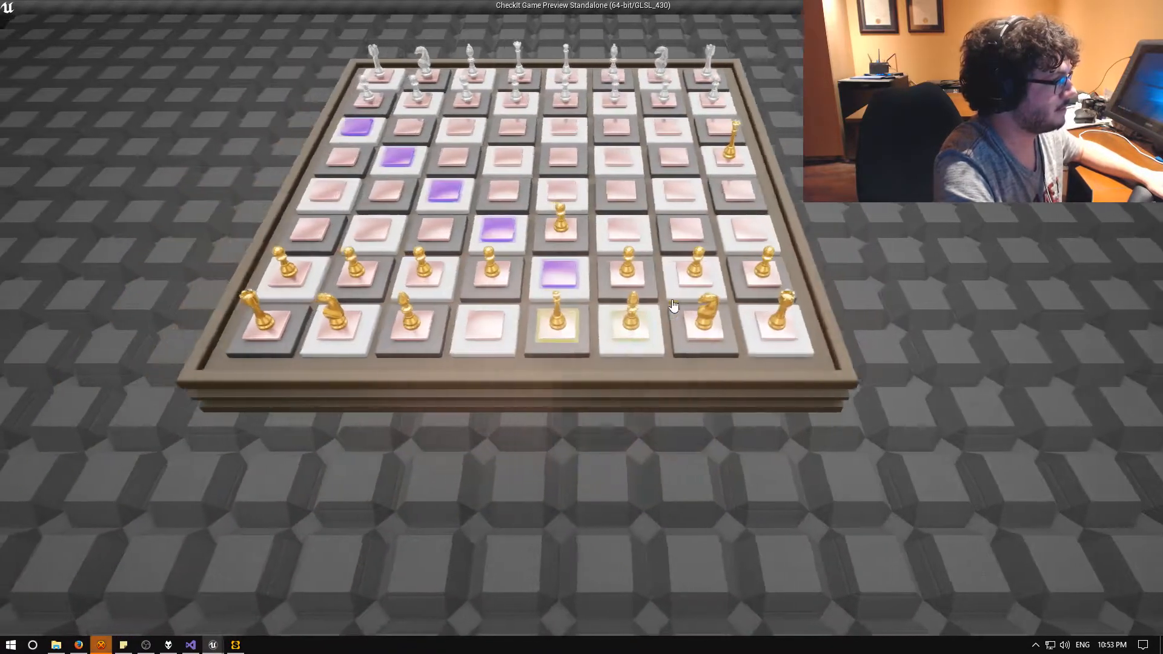
{"action": "key", "text": "a"}
{"action": "key", "text": "w"}
{"action": "key", "text": "a"}
{"action": "key", "text": "w"}
{"action": "key", "text": "a"}
{"action": "key", "text": "w"}
{"action": "key", "text": "d"}
{"action": "key", "text": "s"}
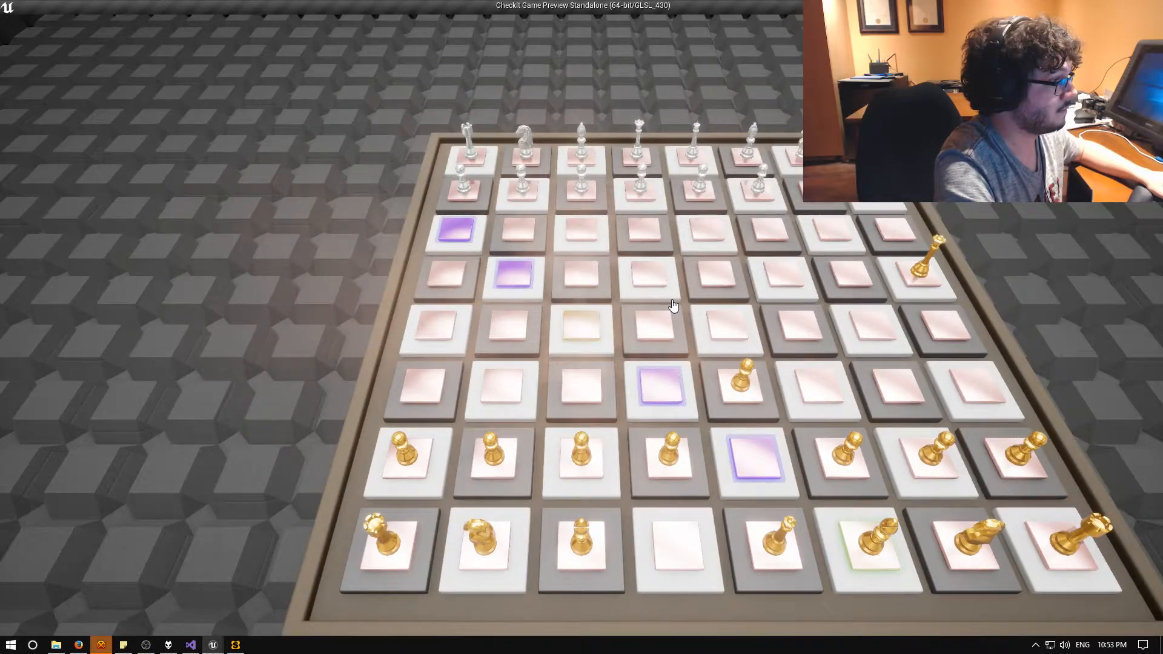
{"action": "key", "text": "space"}
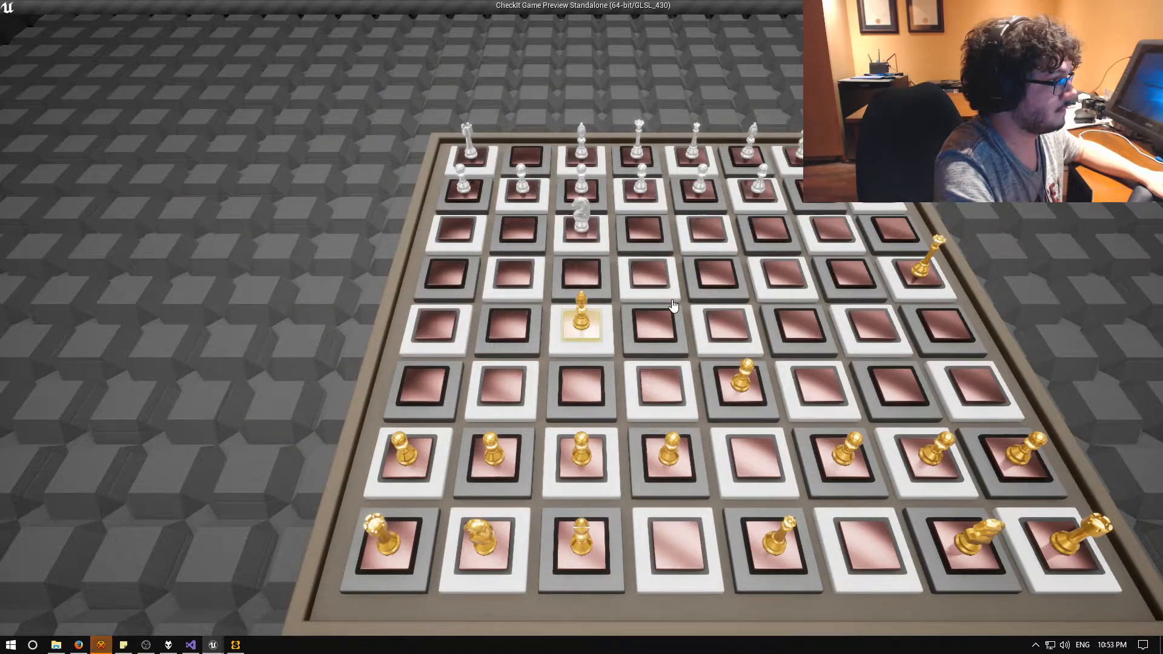
Capture the silver pawn in front of the king-side bishop with the advanced gold bishop.
{"action": "key", "text": "space"}
{"action": "key", "text": "d"}
{"action": "key", "text": "w"}
{"action": "key", "text": "d"}
{"action": "key", "text": "w"}
{"action": "key", "text": "d"}
{"action": "key", "text": "w"}
{"action": "key", "text": "space"}
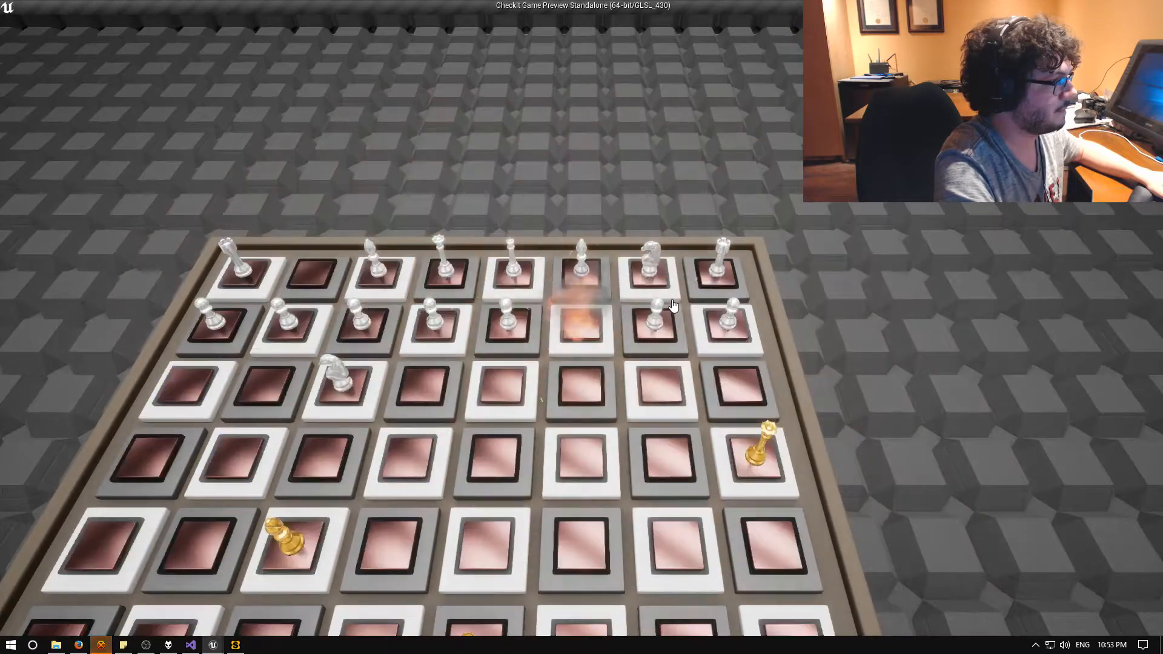
Capture the silver king with the gold queen on the tile in front of the silver king-side bishop.
{"action": "key", "text": "s"}
{"action": "key", "text": "s"}
{"action": "key", "text": "d"}
{"action": "key", "text": "d"}
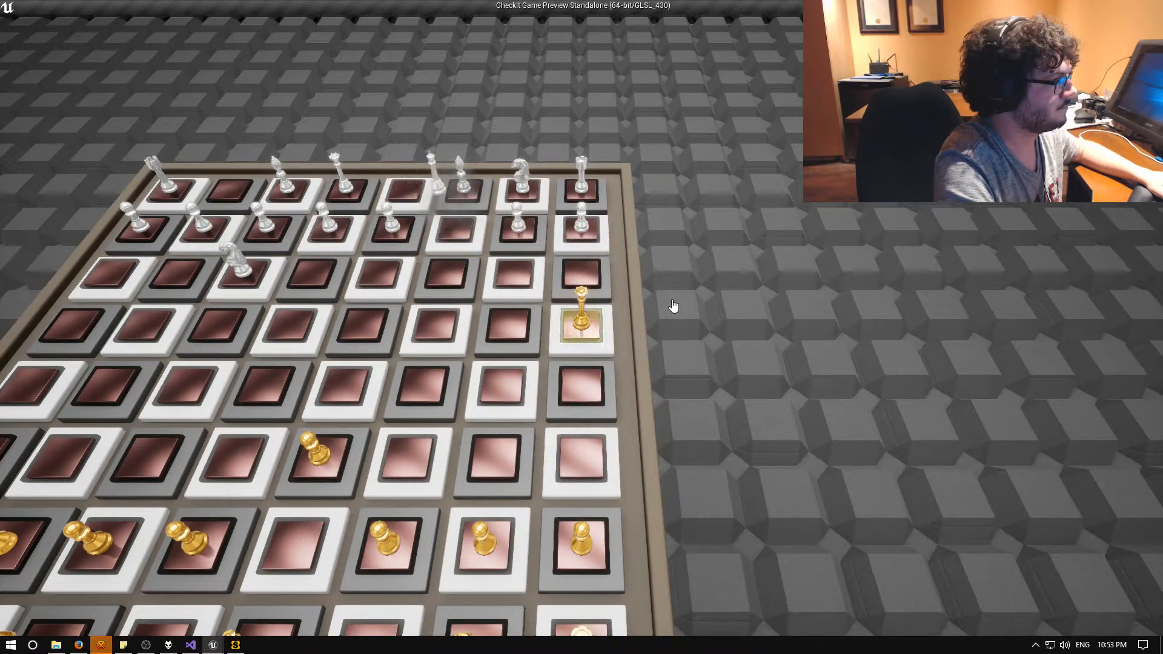
{"action": "key", "text": "space"}
{"action": "key", "text": "a"}
{"action": "key", "text": "a"}
{"action": "key", "text": "w"}
{"action": "key", "text": "w"}
{"action": "key", "text": "space"}
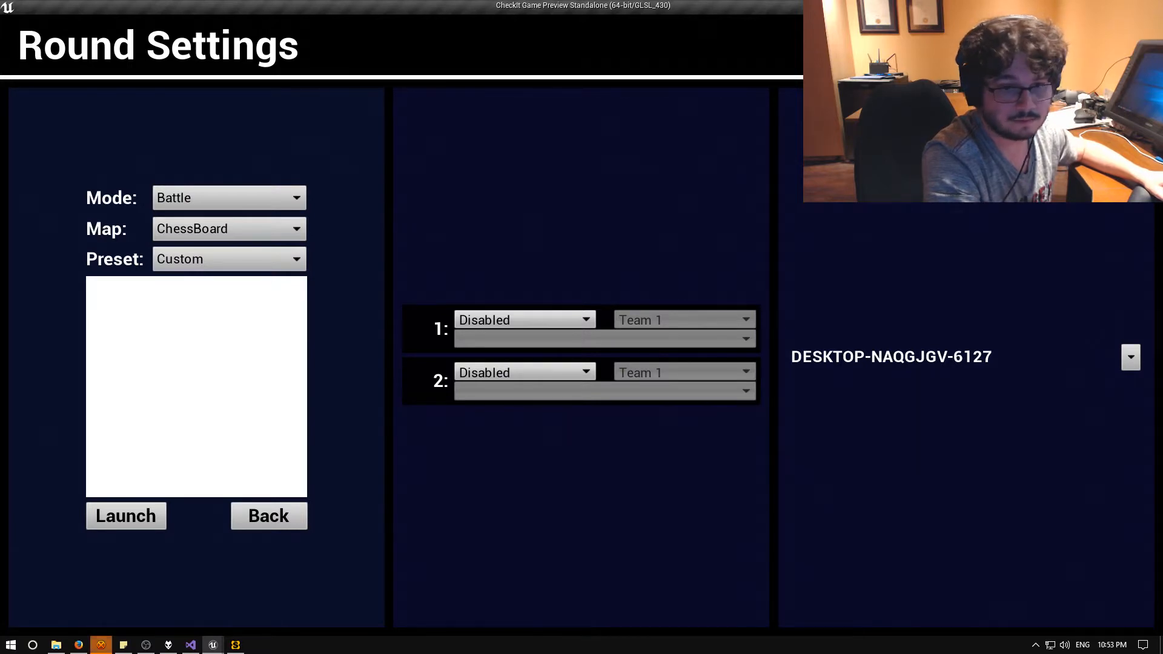
Minimize the game preview and bring the Unreal Editor window with MenuLevel_MainMenu back to the front.
{"action": "left_click", "coordinate": [1113, 5]}
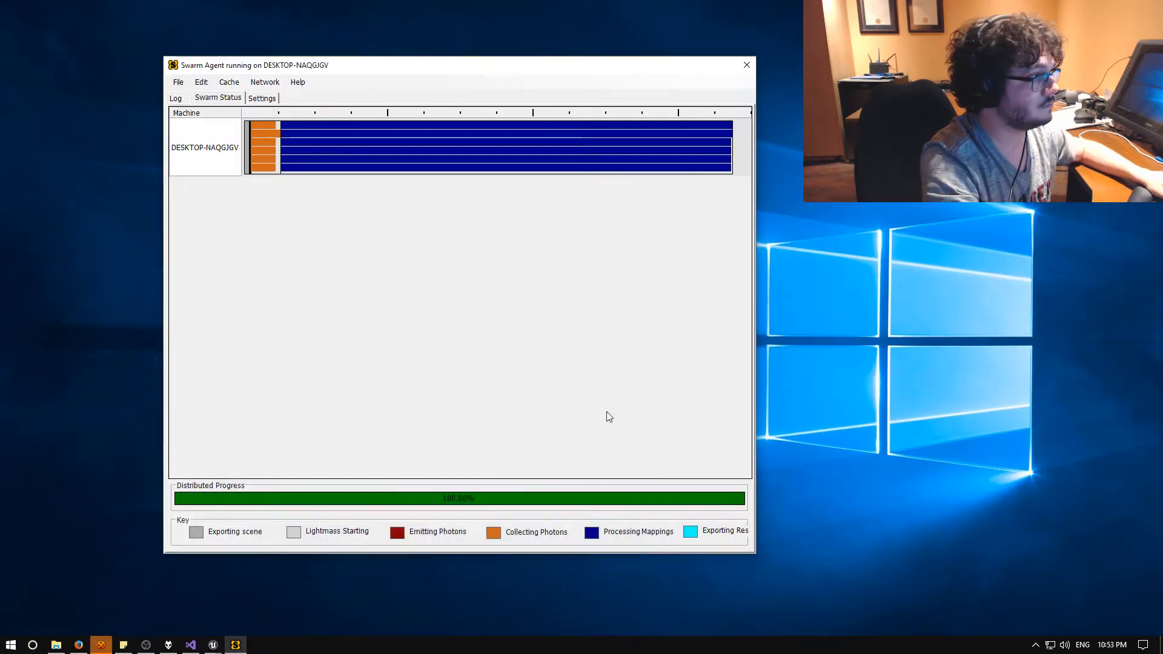
{"action": "mouse_move", "coordinate": [214, 646]}
{"action": "left_click", "coordinate": [166, 612]}
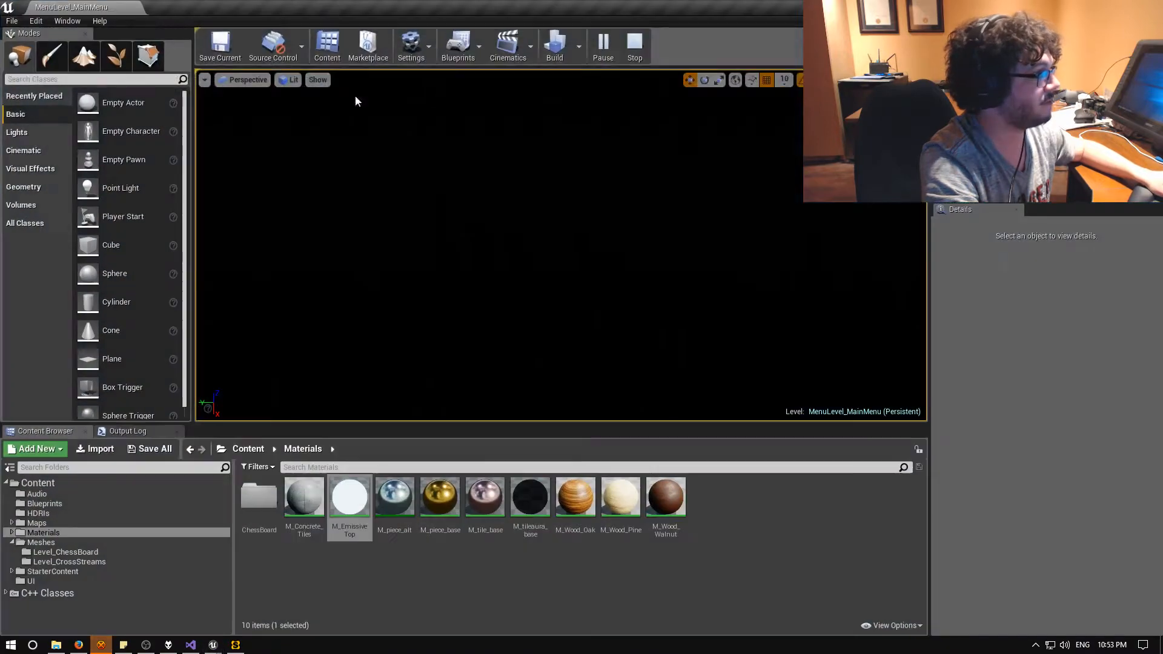